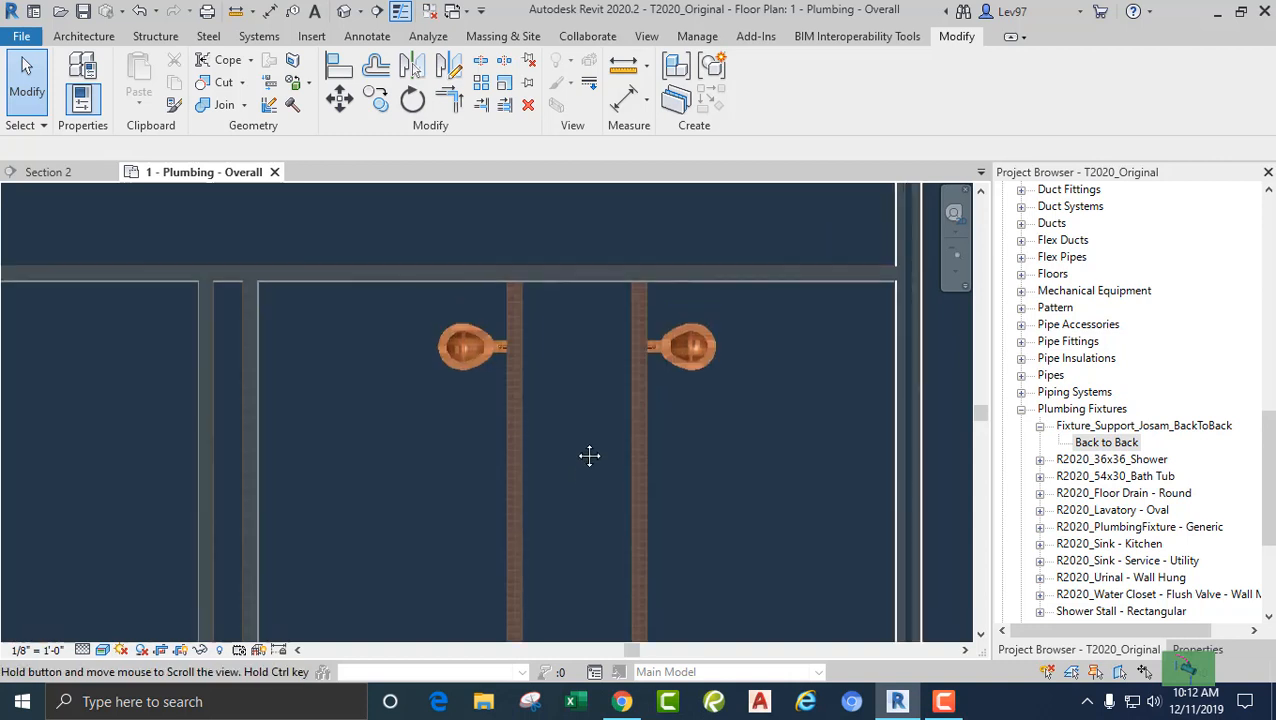
Place one Back to Back fixture support from the Fixture_Support_Josam_BackToBack family in the chase between the two wall-hung toilets.
{"action": "scroll", "coordinate": [597, 418], "scroll_direction": "up", "scroll_amount": 1}
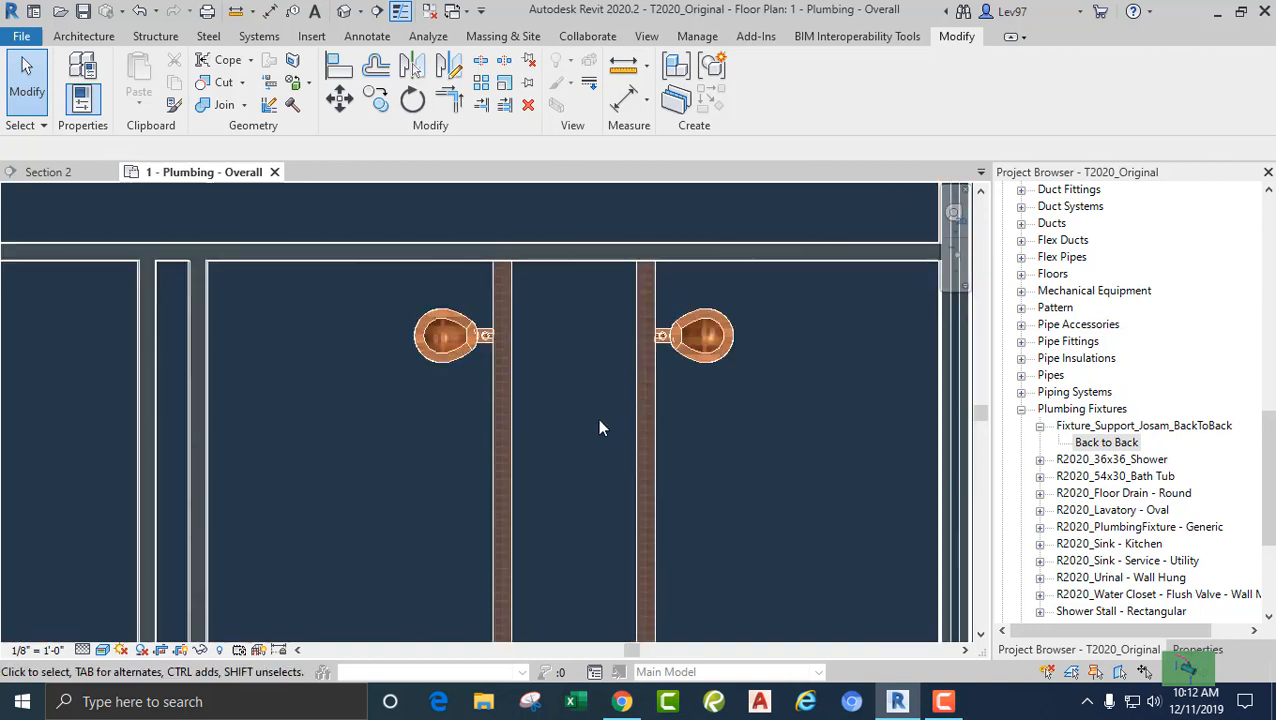
{"action": "left_click", "coordinate": [1106, 443]}
{"action": "left_click_drag", "start_coordinate": [594, 386], "coordinate": [571, 356]}
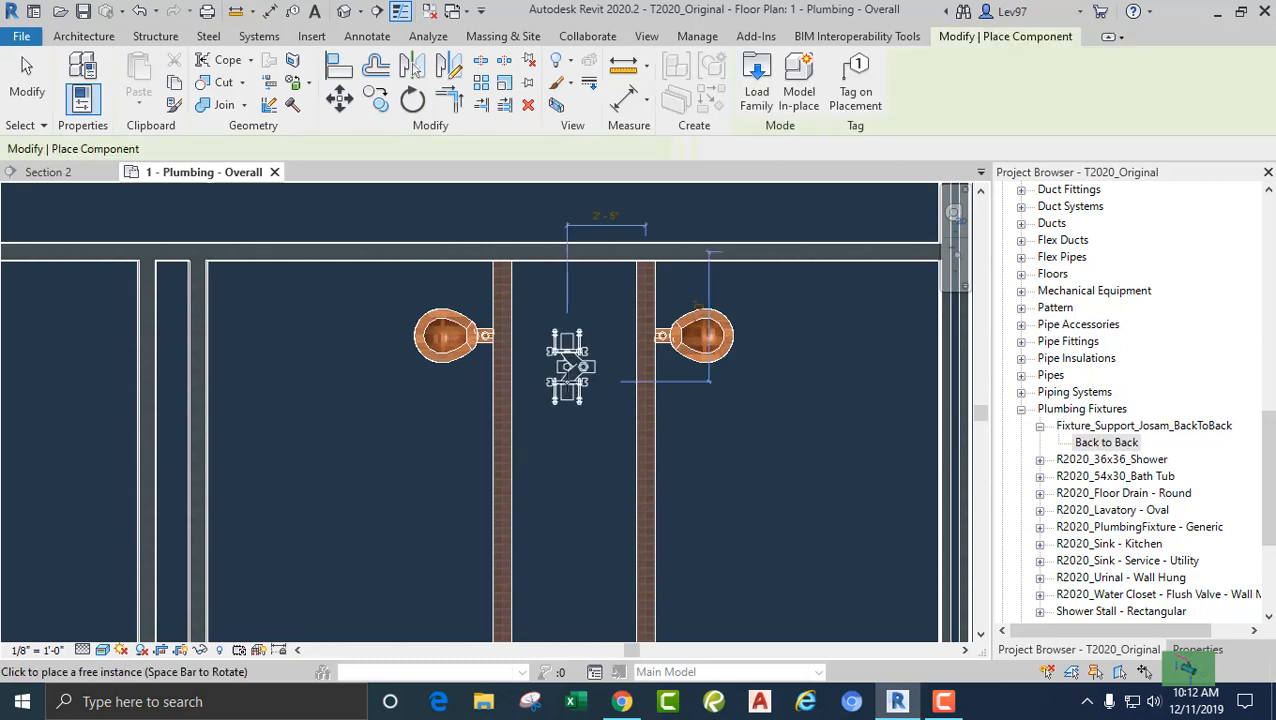
{"action": "left_click", "coordinate": [570, 343]}
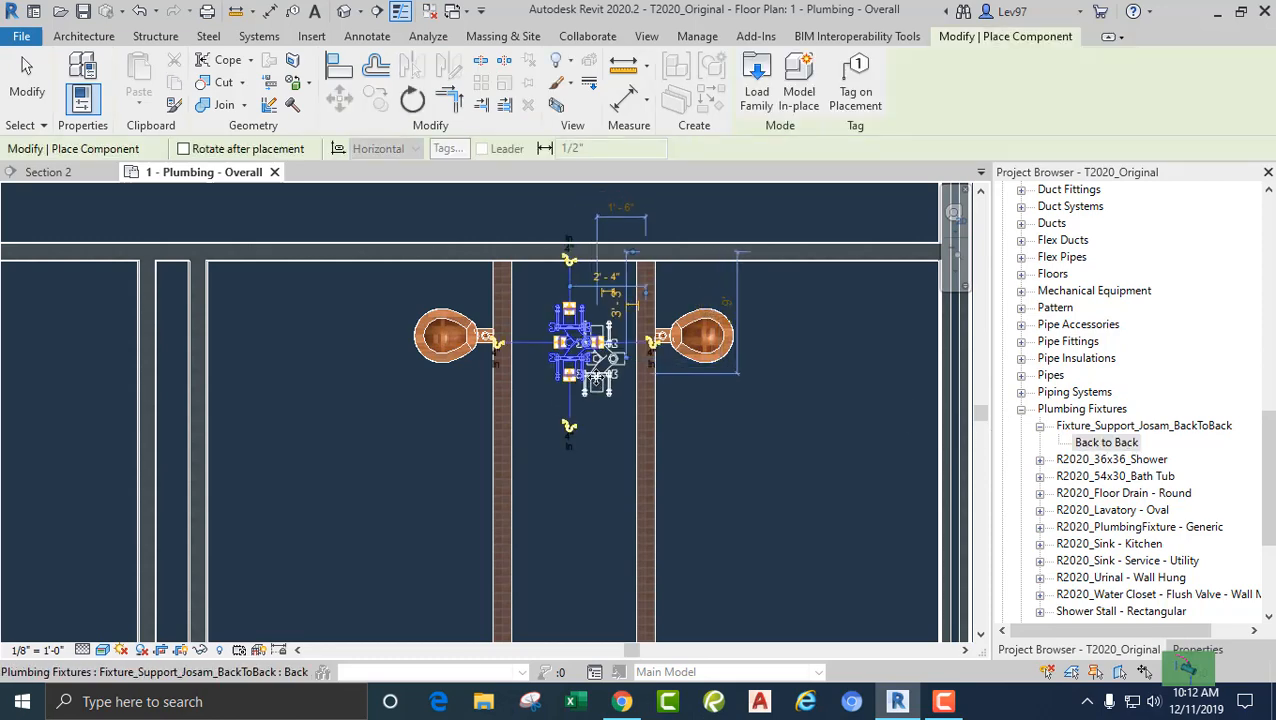
{"action": "middle_click_drag", "start_coordinate": [570, 396], "coordinate": [566, 472]}
{"action": "key", "text": "Escape"}
{"action": "scroll", "coordinate": [562, 475], "scroll_direction": "up", "scroll_amount": 5}
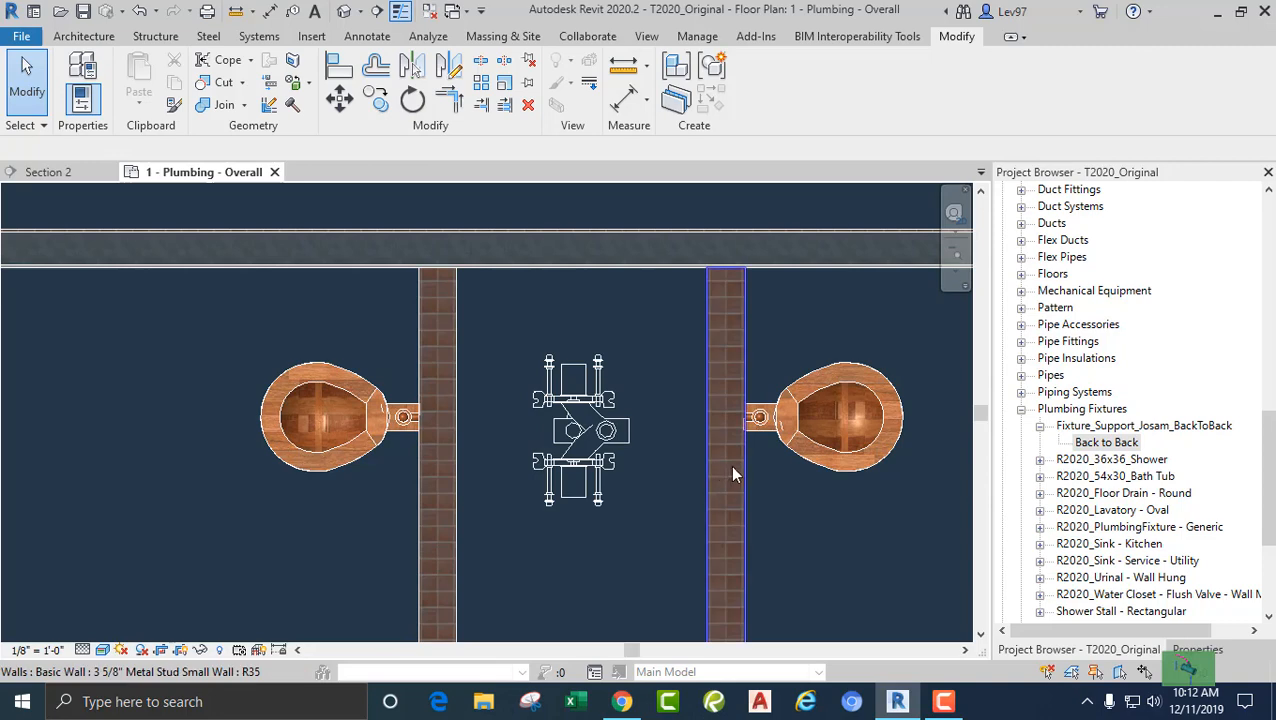
Examine the placed support's orientation and pipe connectors relative to the walls and toilets on both sides.
{"action": "scroll", "coordinate": [600, 411], "scroll_direction": "down", "scroll_amount": 4}
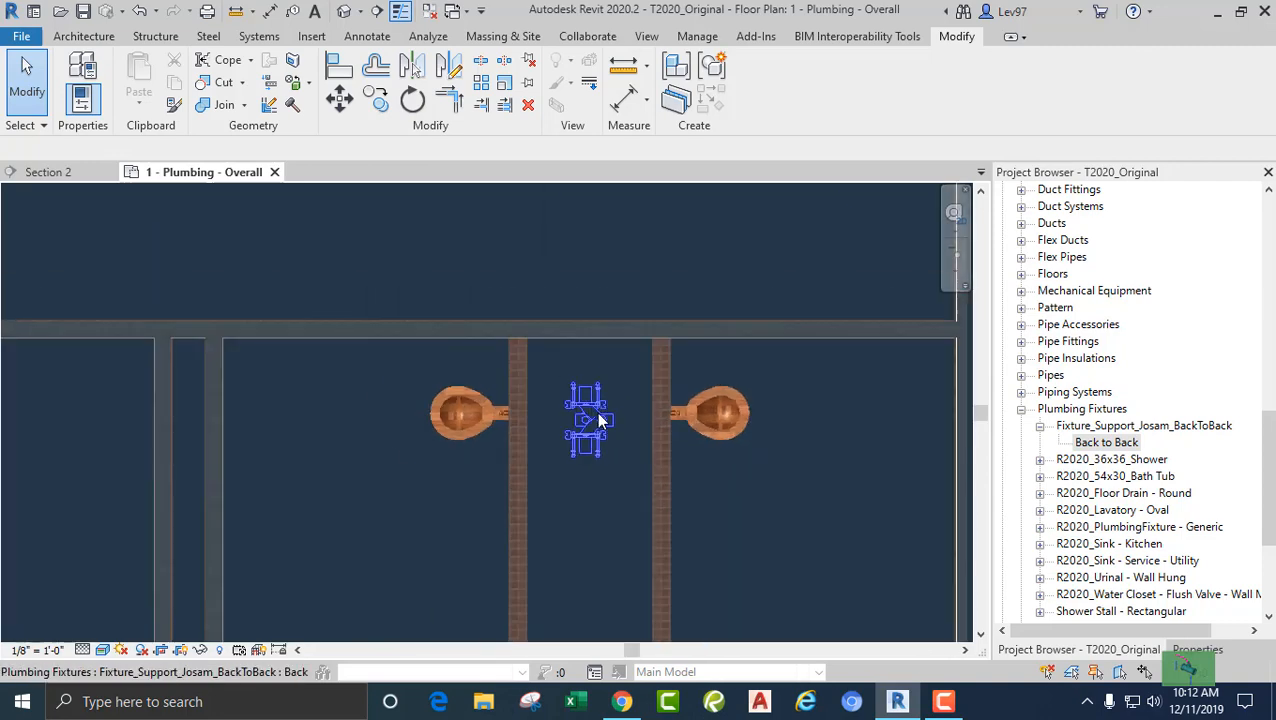
{"action": "middle_click_drag", "start_coordinate": [786, 486], "coordinate": [792, 488]}
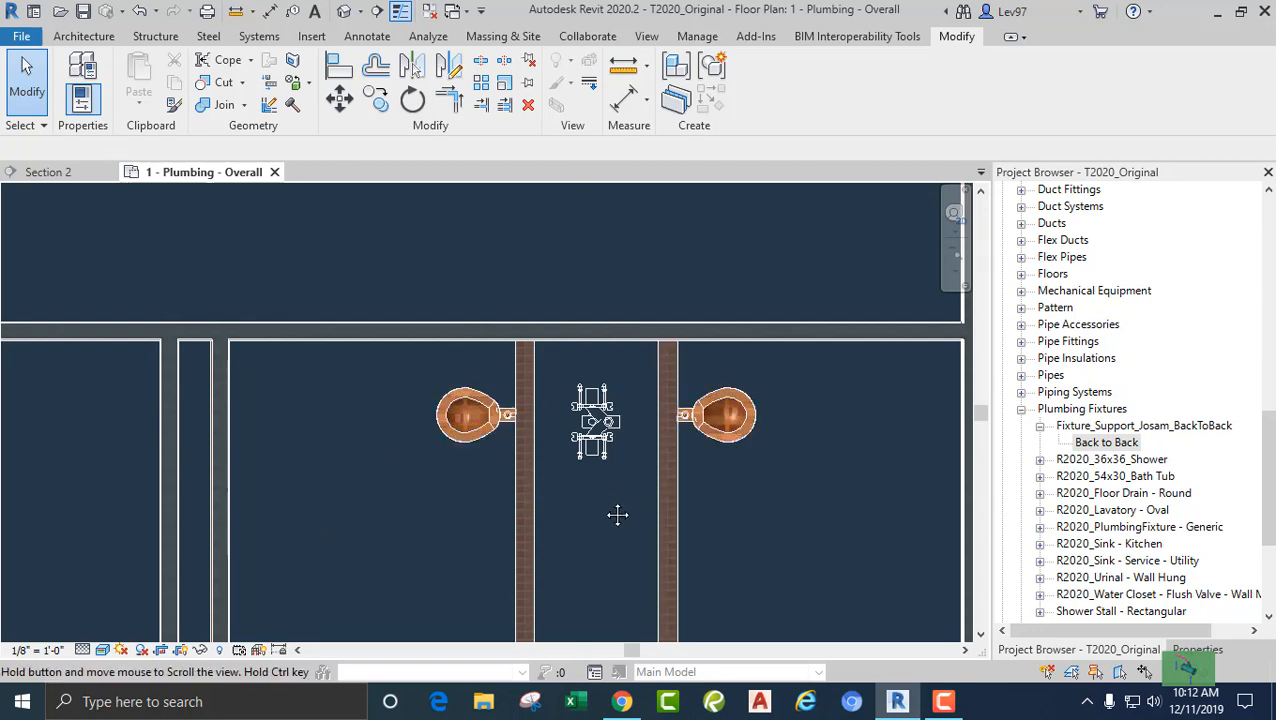
{"action": "scroll", "coordinate": [610, 495], "scroll_direction": "up", "scroll_amount": 3}
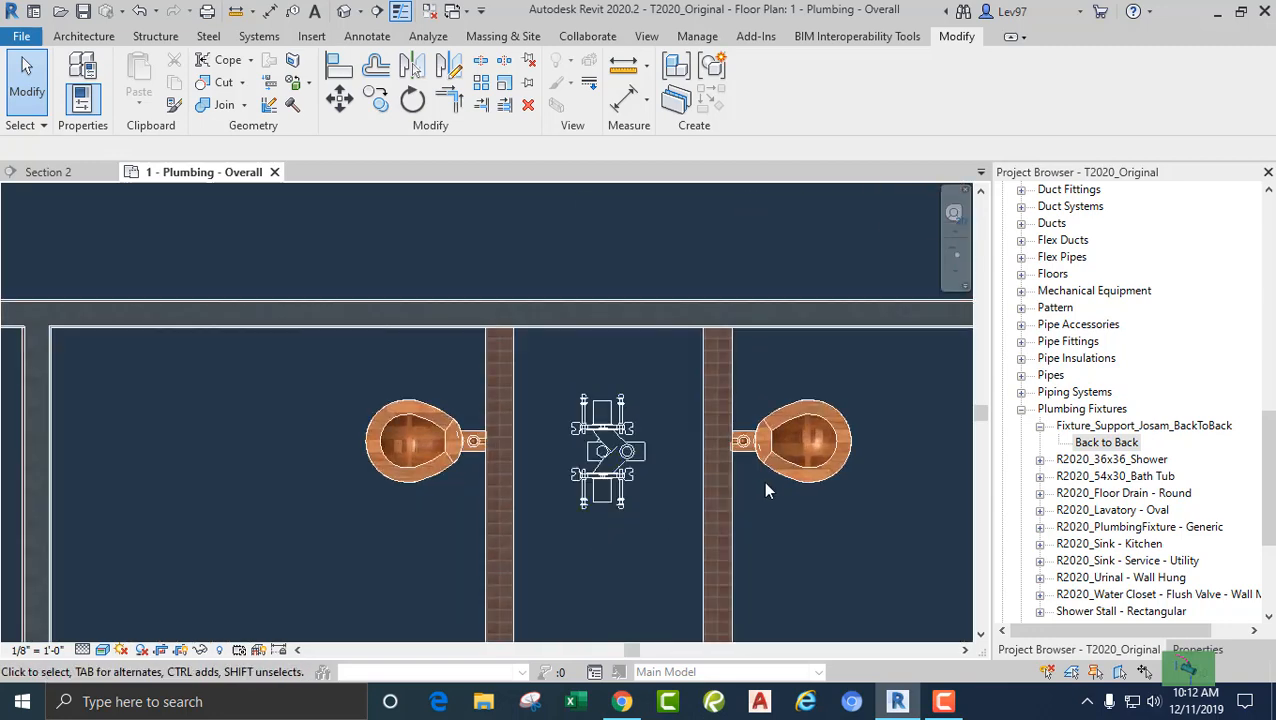
{"action": "scroll", "coordinate": [640, 495], "scroll_direction": "down", "scroll_amount": 1}
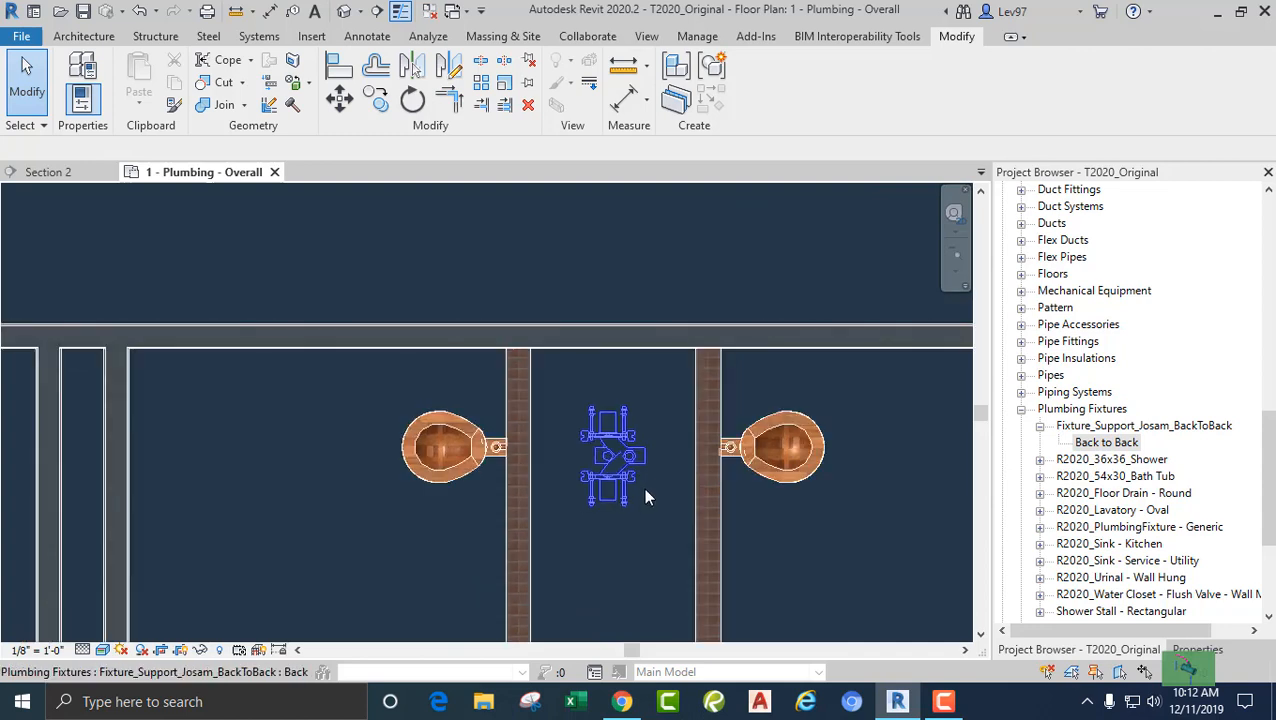
{"action": "middle_click_drag", "start_coordinate": [638, 486], "coordinate": [615, 500]}
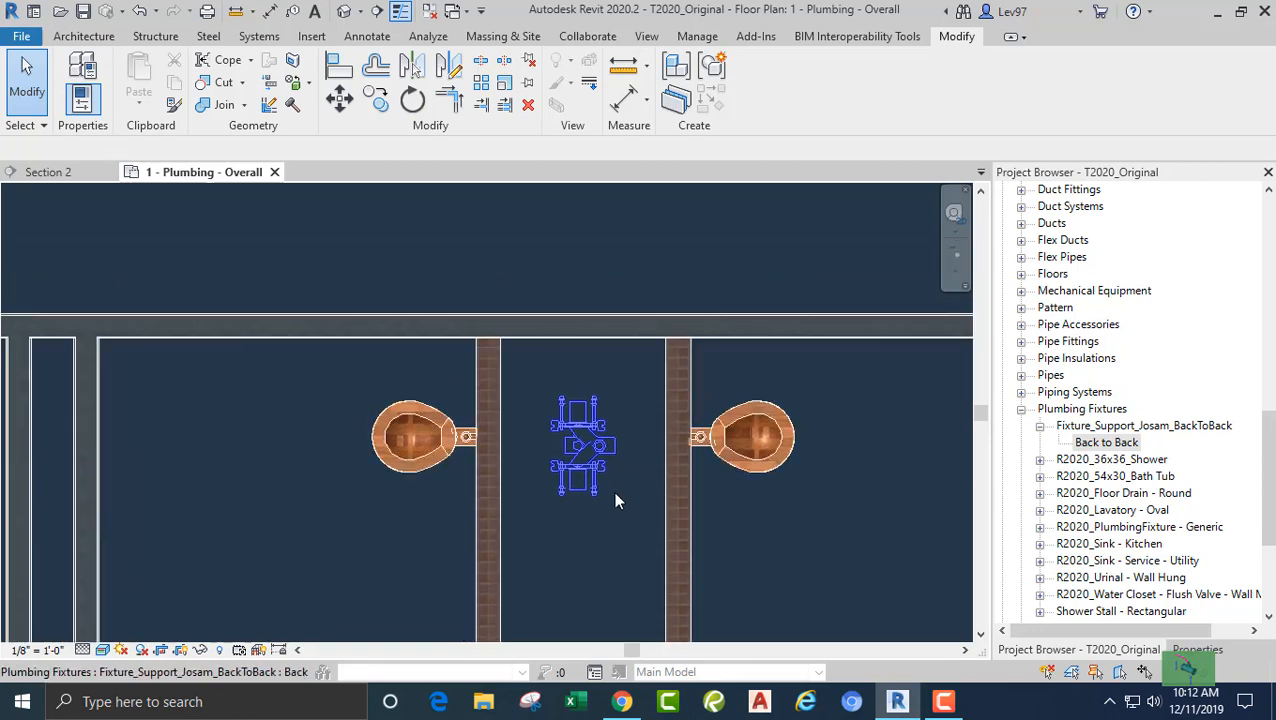
{"action": "left_click", "coordinate": [570, 462]}
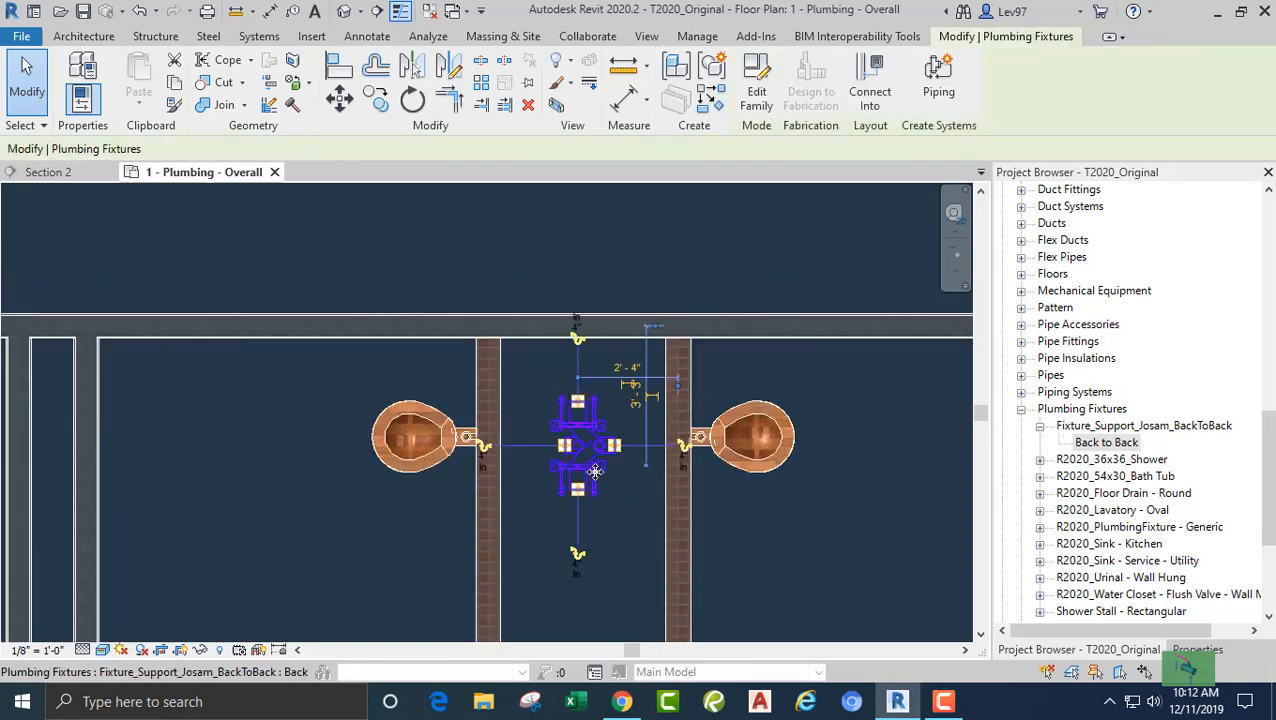
{"action": "scroll", "coordinate": [594, 471], "scroll_direction": "up", "scroll_amount": 3}
{"action": "key", "text": "Escape"}
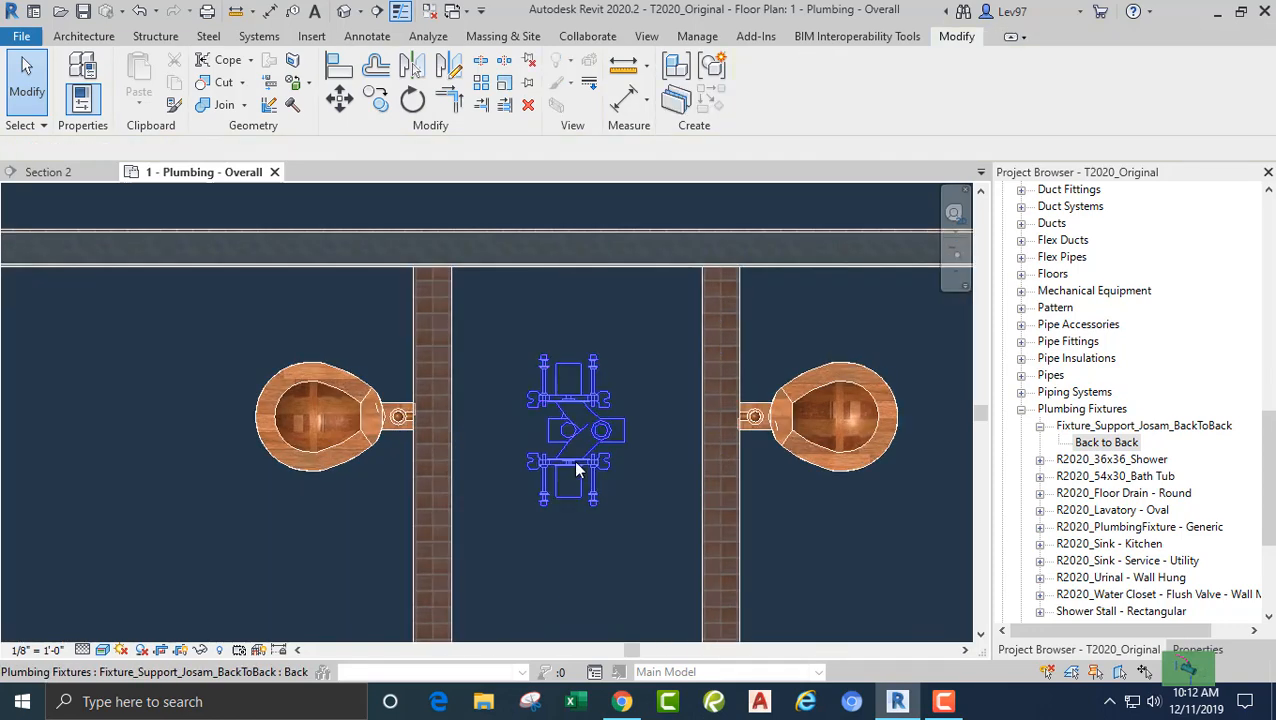
{"action": "left_click", "coordinate": [571, 463]}
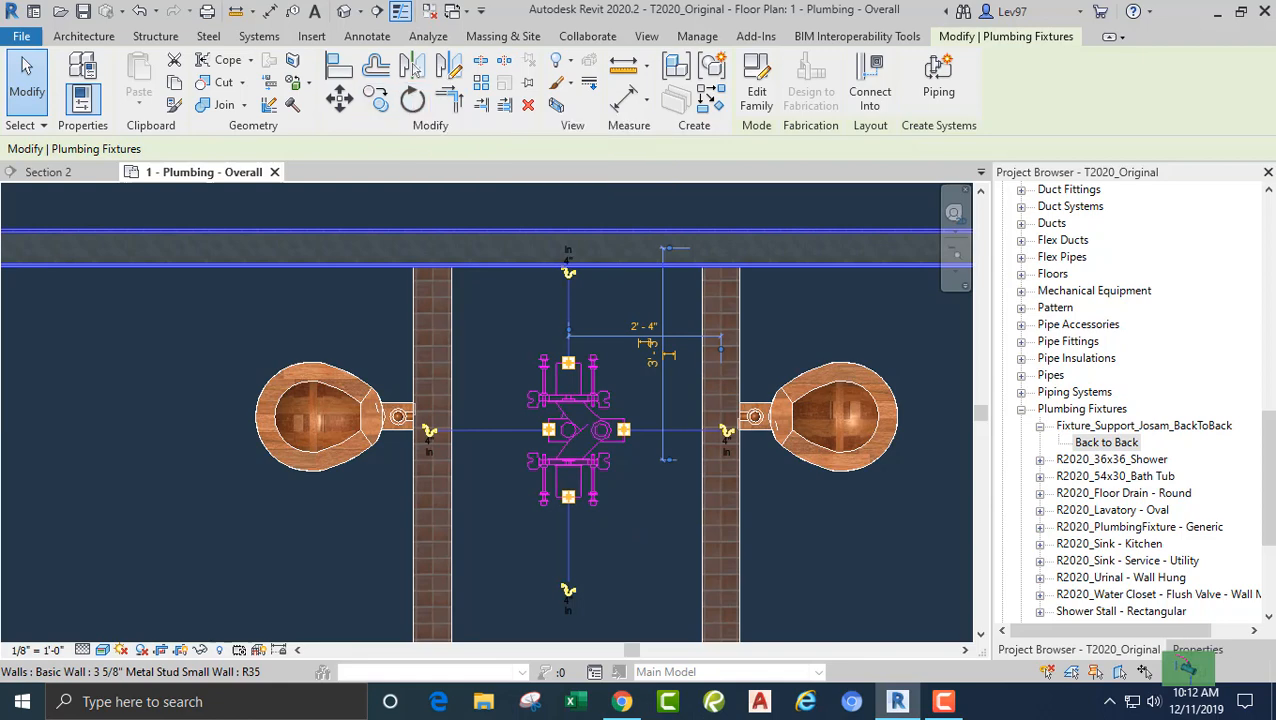
{"action": "key", "text": "Escape"}
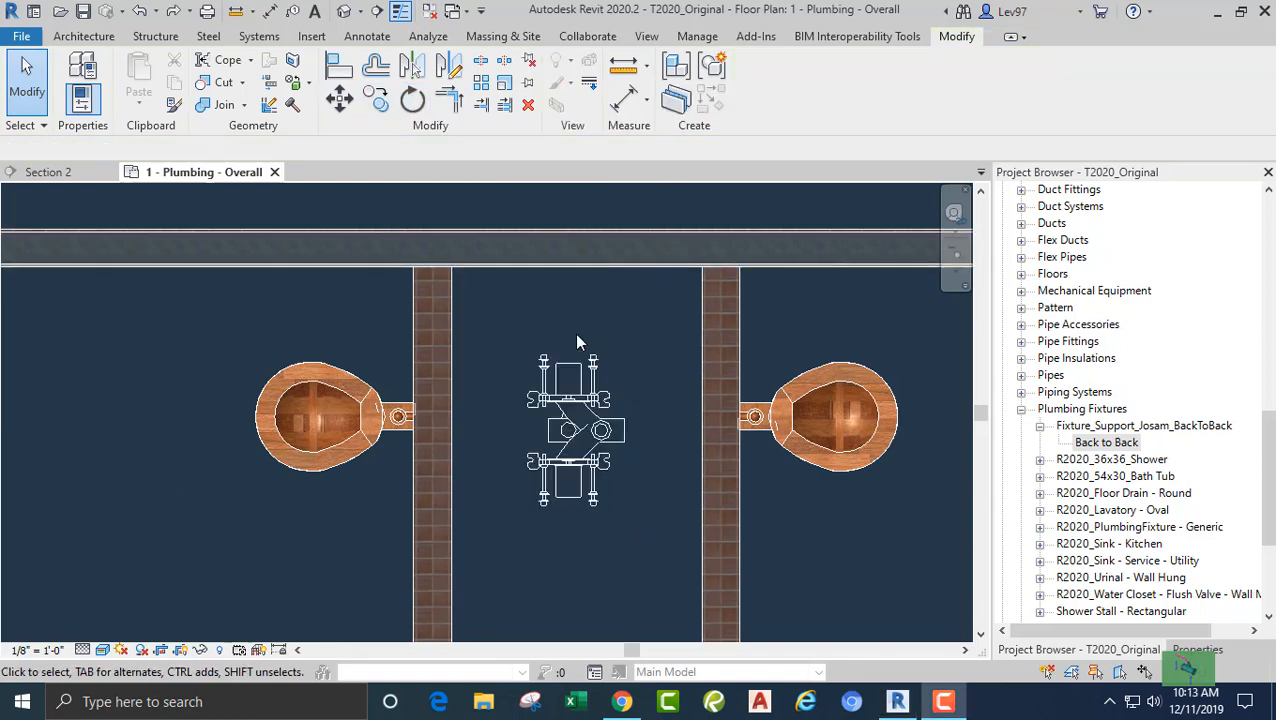
{"action": "middle_click_drag", "start_coordinate": [512, 349], "coordinate": [515, 365]}
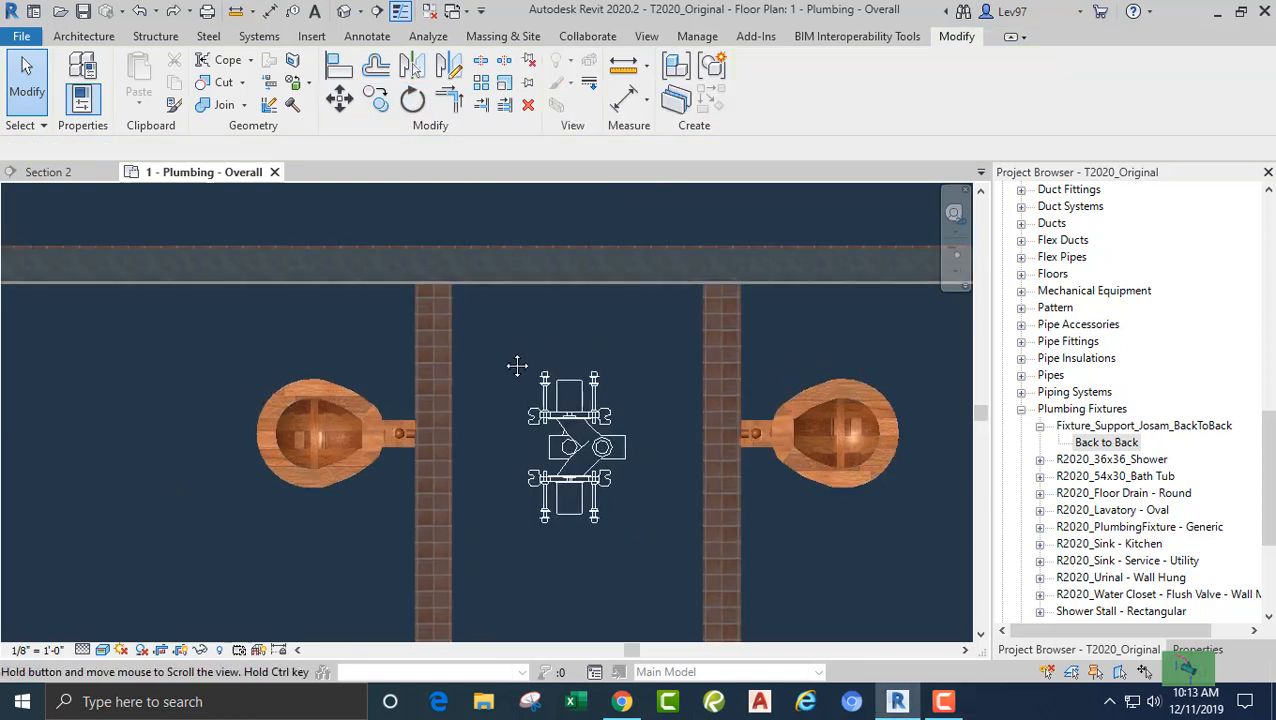
Rotate the back-to-back support 90° about its middle, placing the center of rotation between its two uprights.
{"action": "left_click", "coordinate": [545, 418]}
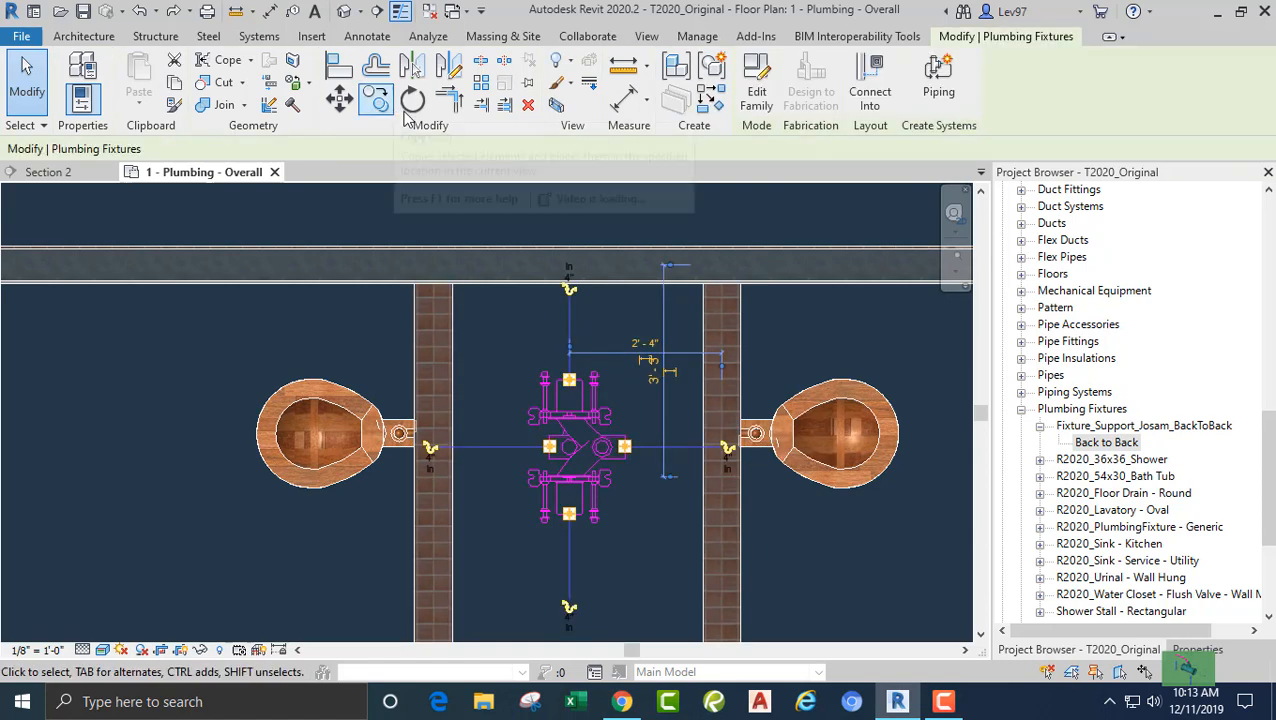
{"action": "left_click", "coordinate": [413, 101]}
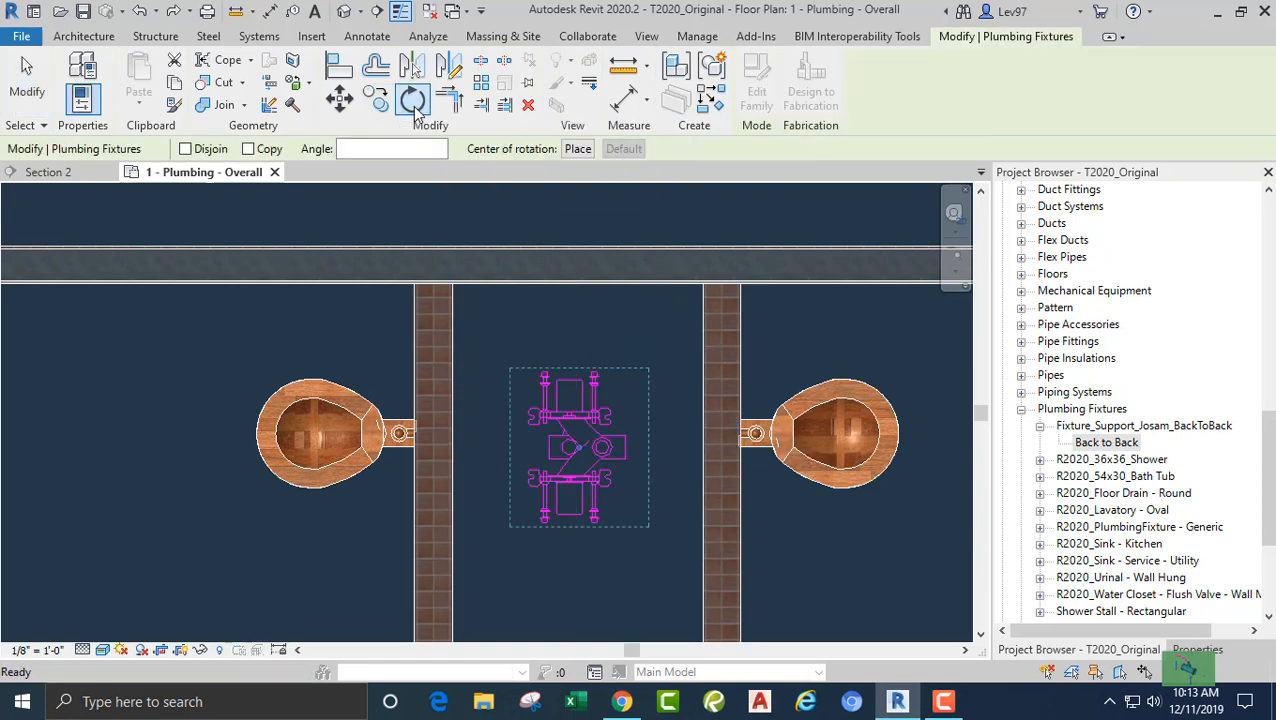
{"action": "left_click", "coordinate": [578, 149]}
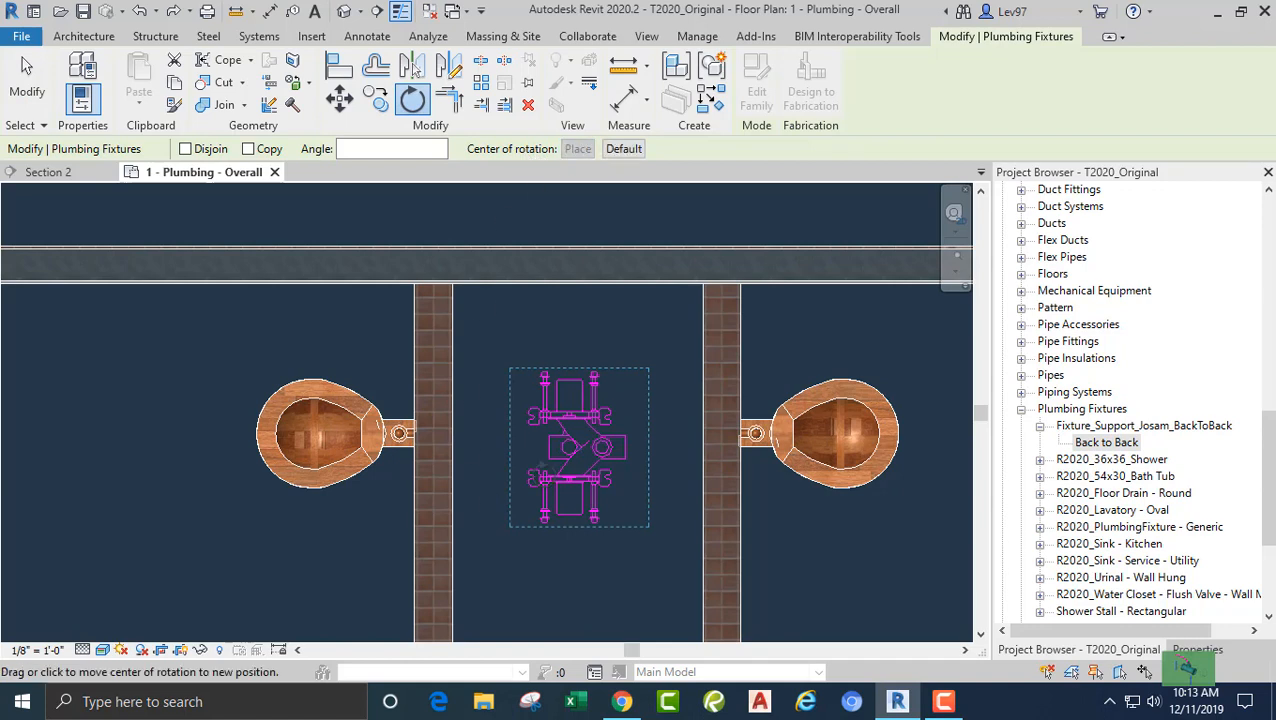
{"action": "left_click", "coordinate": [569, 442]}
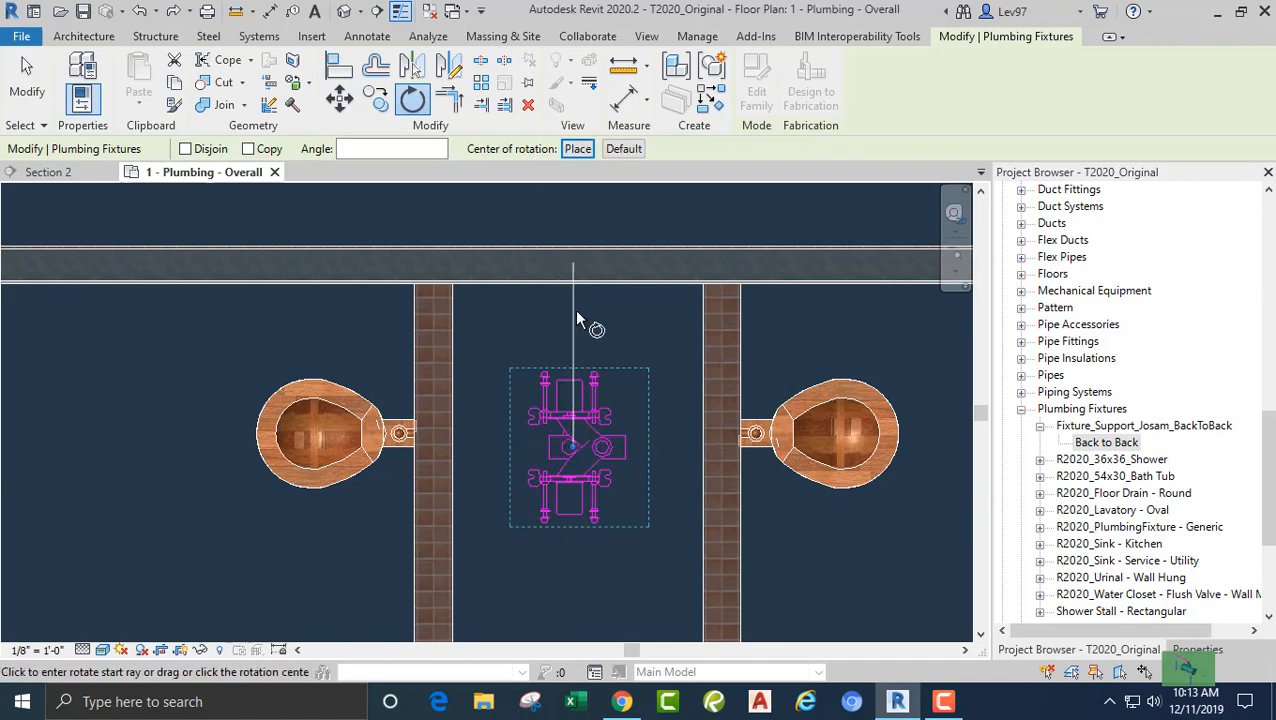
{"action": "left_click", "coordinate": [576, 317]}
{"action": "type", "text": "90"}
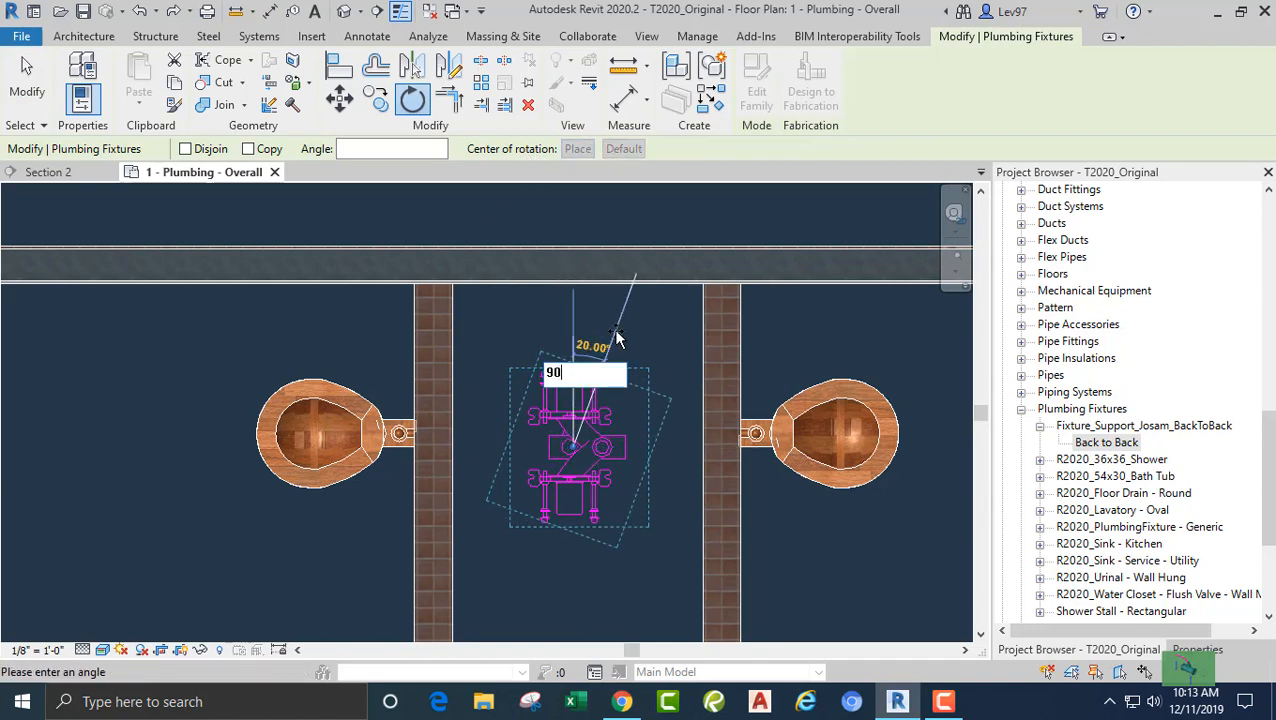
{"action": "key", "text": "Return"}
{"action": "left_click", "coordinate": [616, 355]}
Move the section line down the plan to just below the two toilets and the support, so it looks toward them.
{"action": "scroll", "coordinate": [612, 351], "scroll_direction": "down", "scroll_amount": 5}
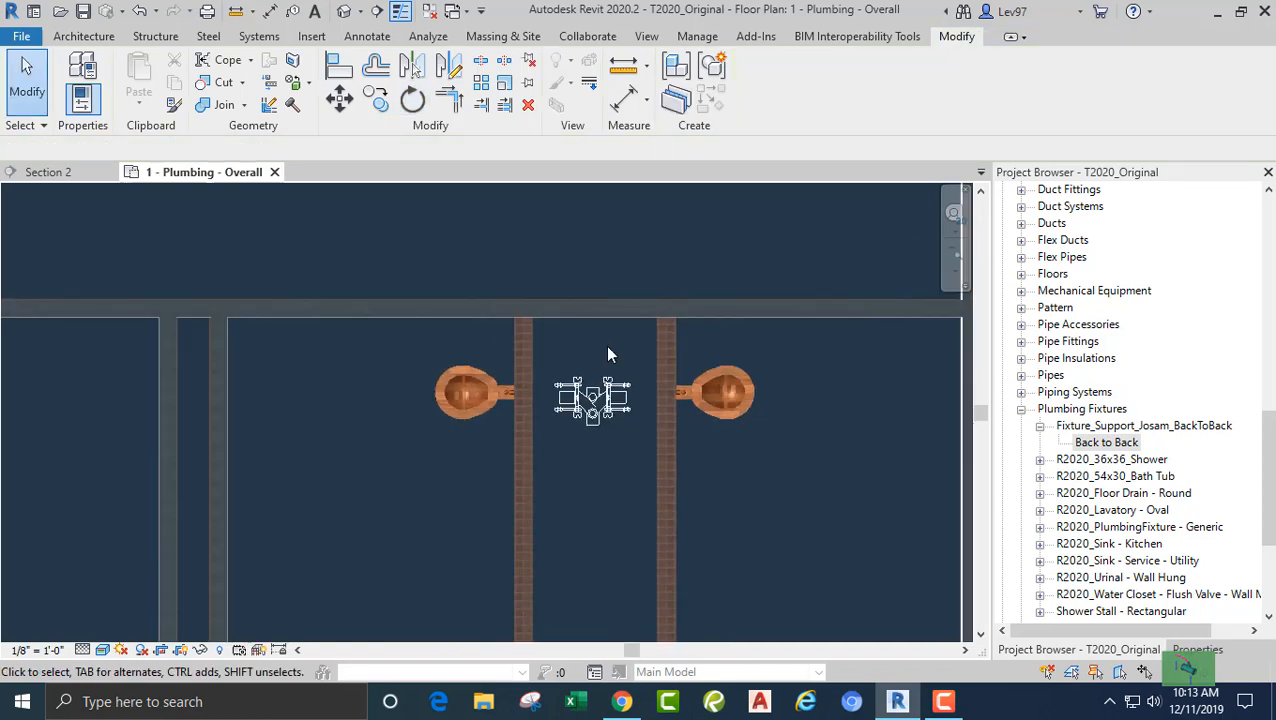
{"action": "middle_click_drag", "start_coordinate": [547, 276], "coordinate": [585, 430]}
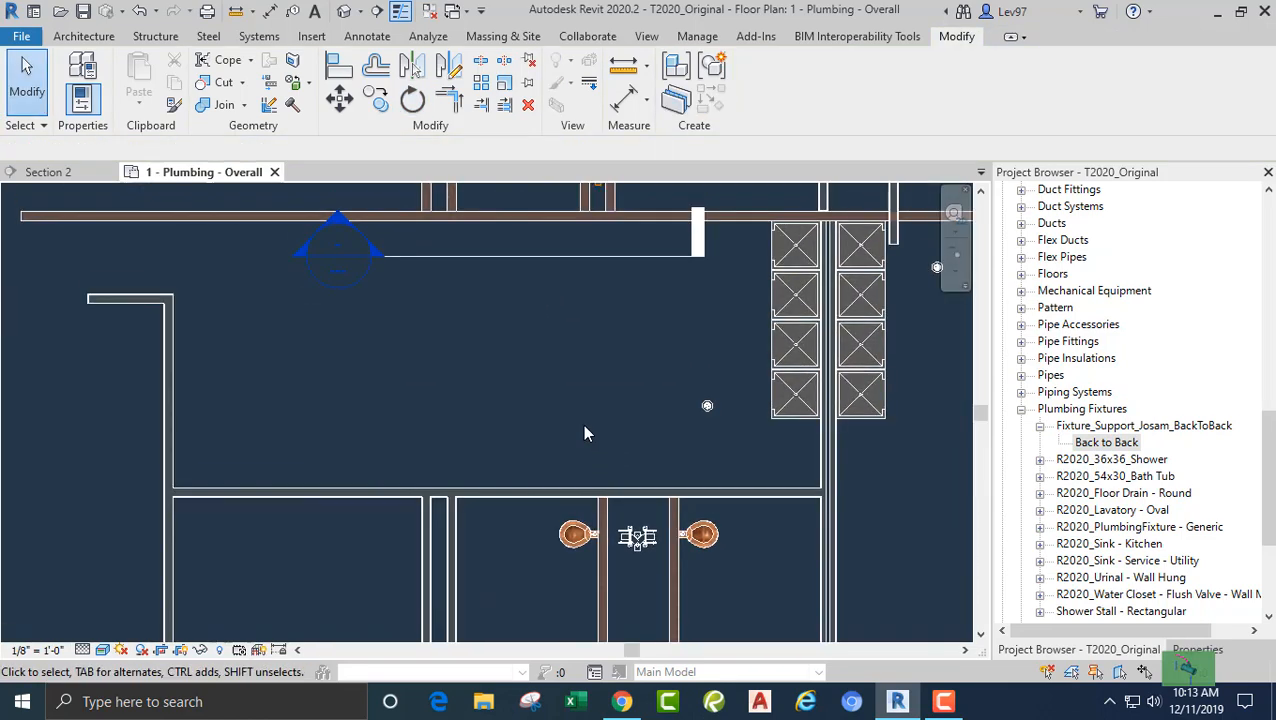
{"action": "left_click", "coordinate": [492, 257]}
{"action": "left_click_drag", "start_coordinate": [492, 257], "coordinate": [624, 622]}
{"action": "left_click_drag", "start_coordinate": [645, 274], "coordinate": [642, 510]}
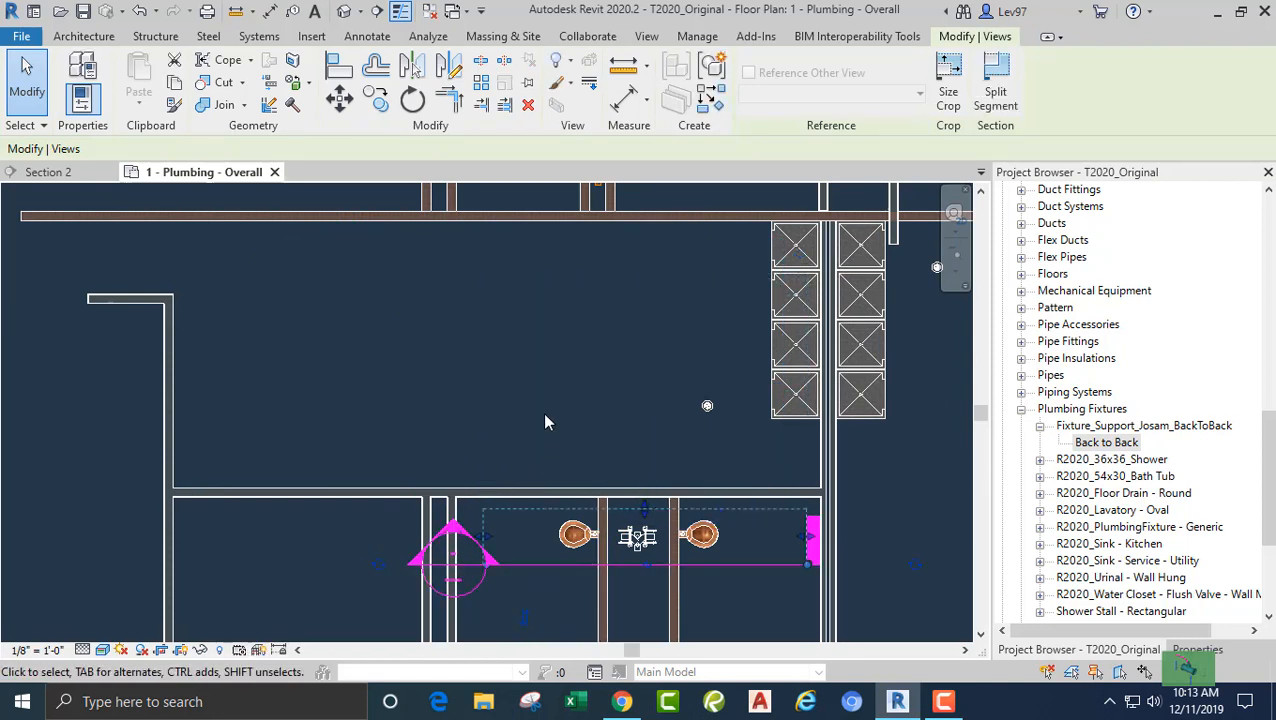
{"action": "key", "text": "Escape"}
Open the Section 2 view and inspect the support's position between the two toilets in elevation.
{"action": "left_click", "coordinate": [60, 172]}
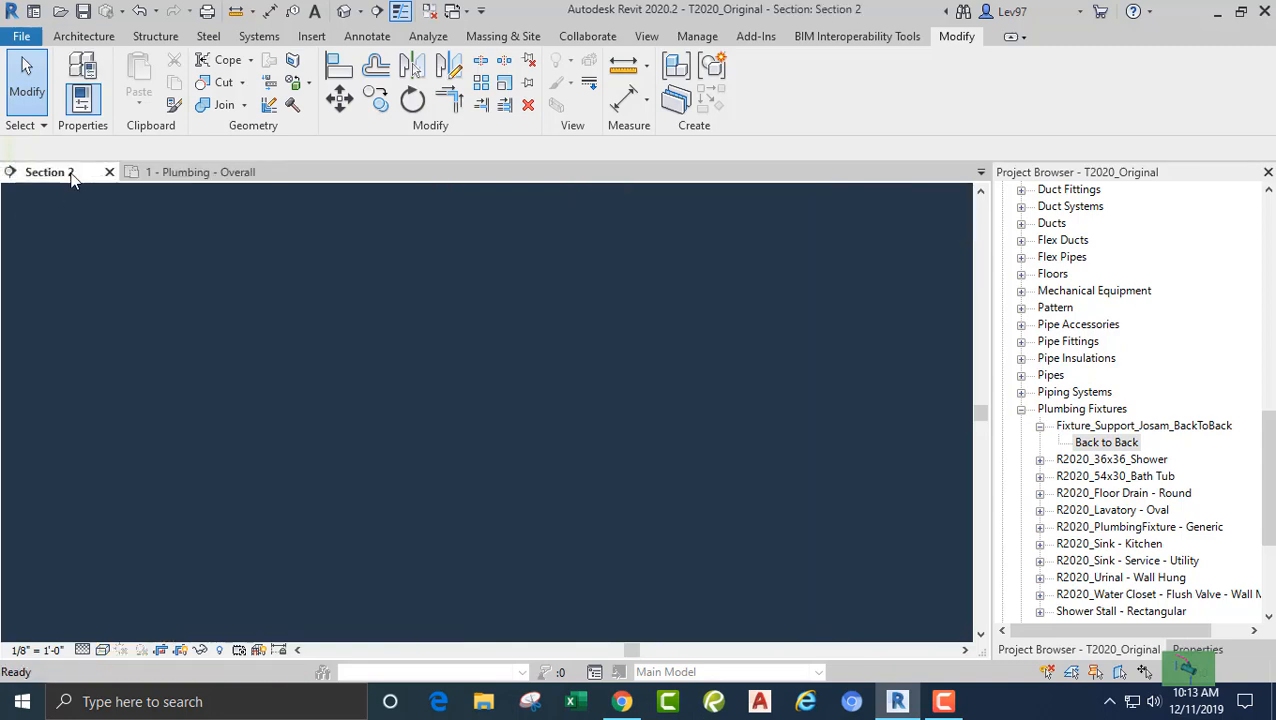
{"action": "scroll", "coordinate": [480, 490], "scroll_direction": "up", "scroll_amount": 6}
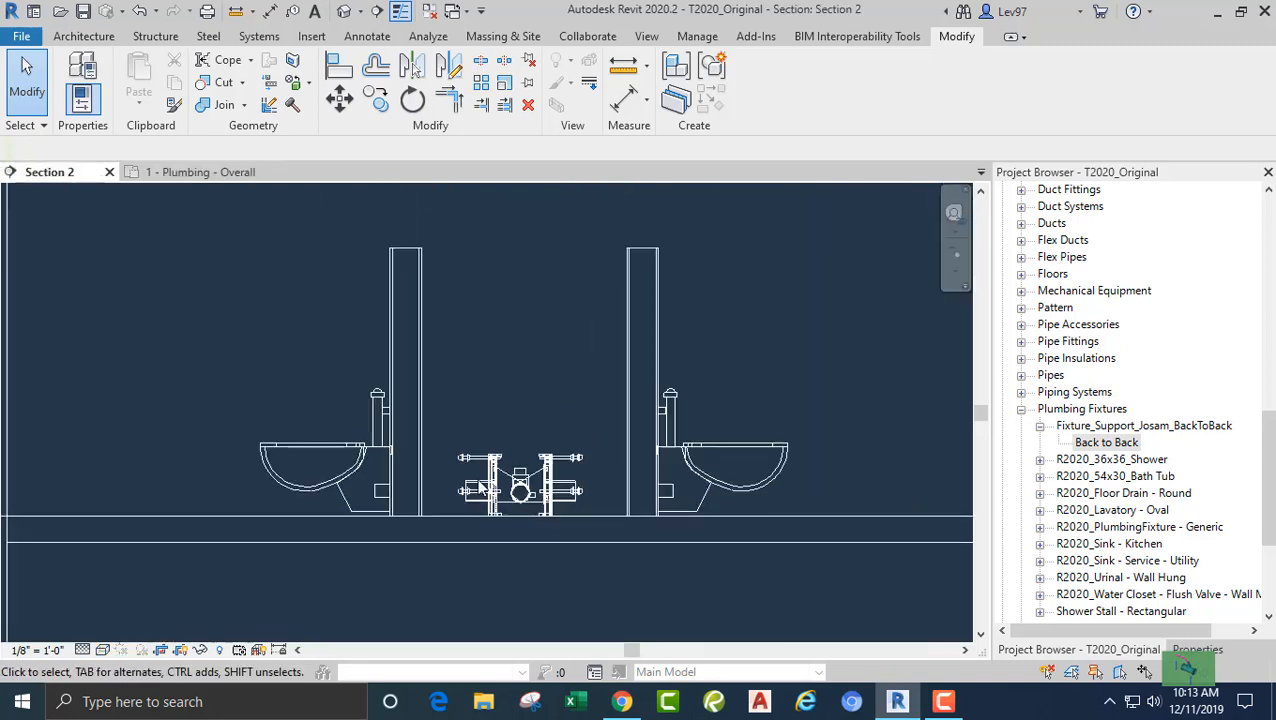
{"action": "scroll", "coordinate": [481, 487], "scroll_direction": "up", "scroll_amount": 1}
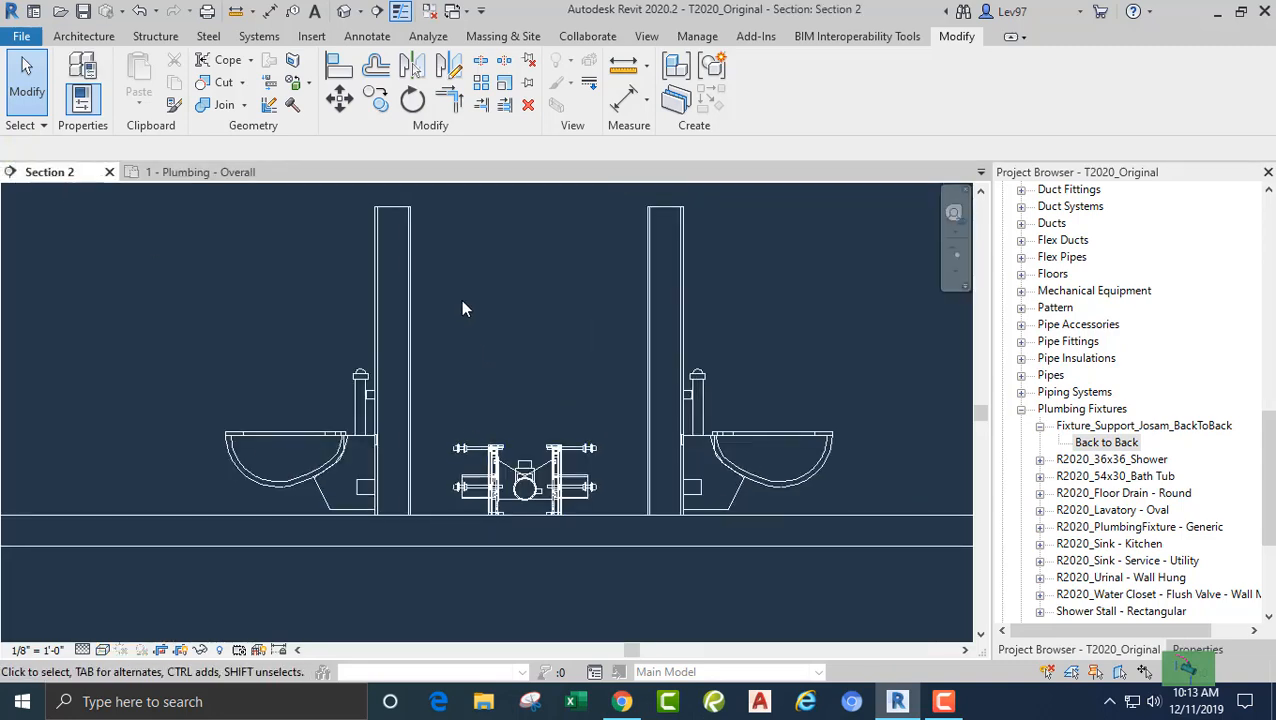
{"action": "scroll", "coordinate": [471, 369], "scroll_direction": "up", "scroll_amount": 3}
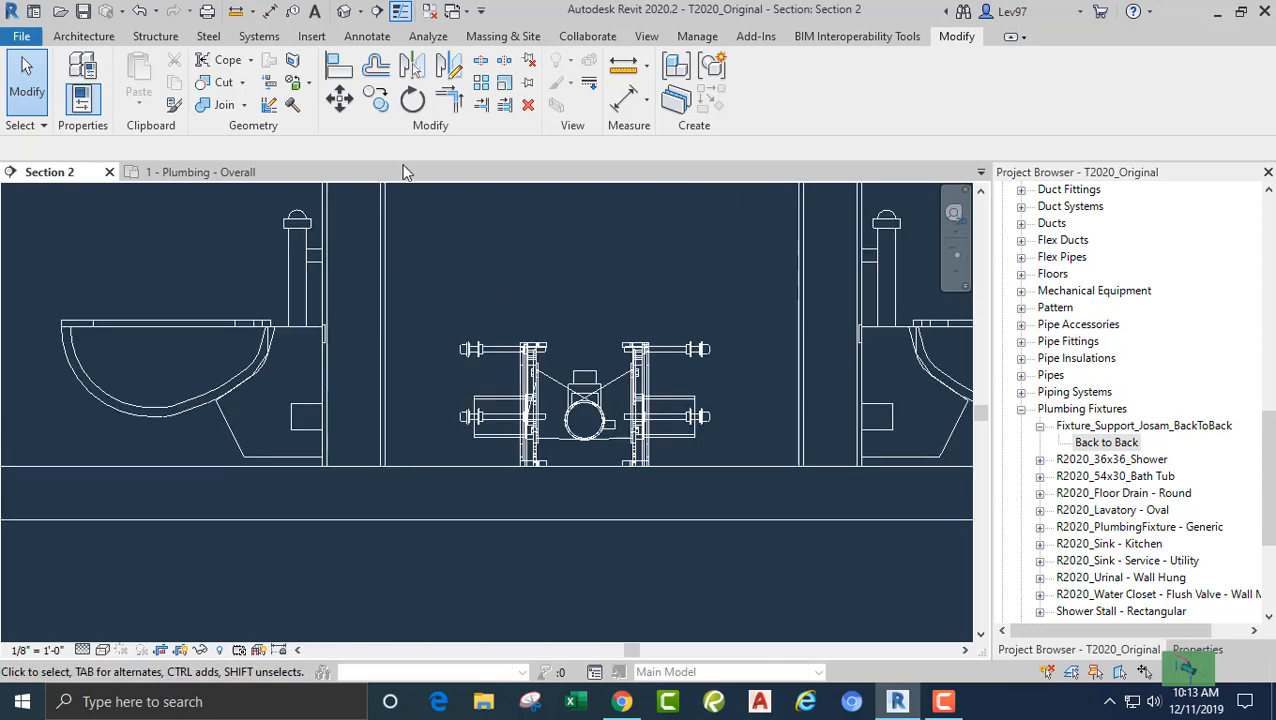
In the 1 - Plumbing - Overall plan, draw a short 4" pipe from the support's connector toward the left toilet.
{"action": "left_click", "coordinate": [216, 175]}
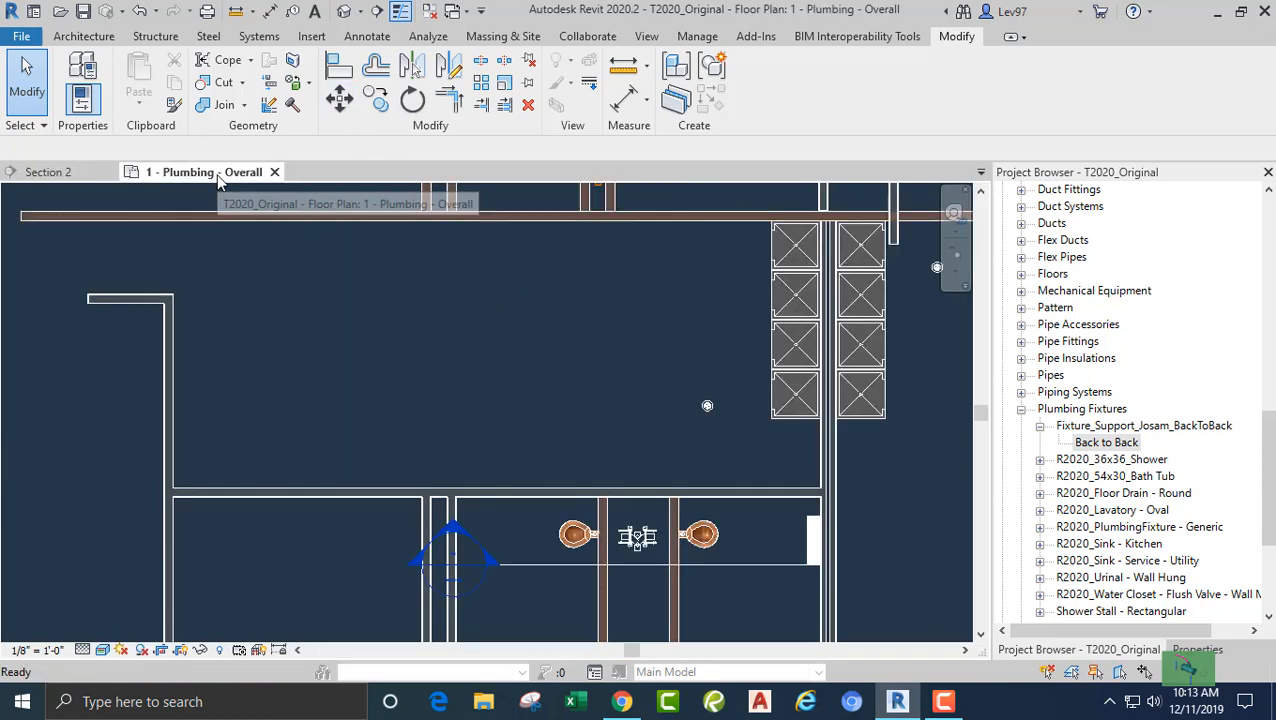
{"action": "scroll", "coordinate": [313, 340], "scroll_direction": "up", "scroll_amount": 4}
{"action": "middle_click_drag", "start_coordinate": [419, 287], "coordinate": [420, 378]}
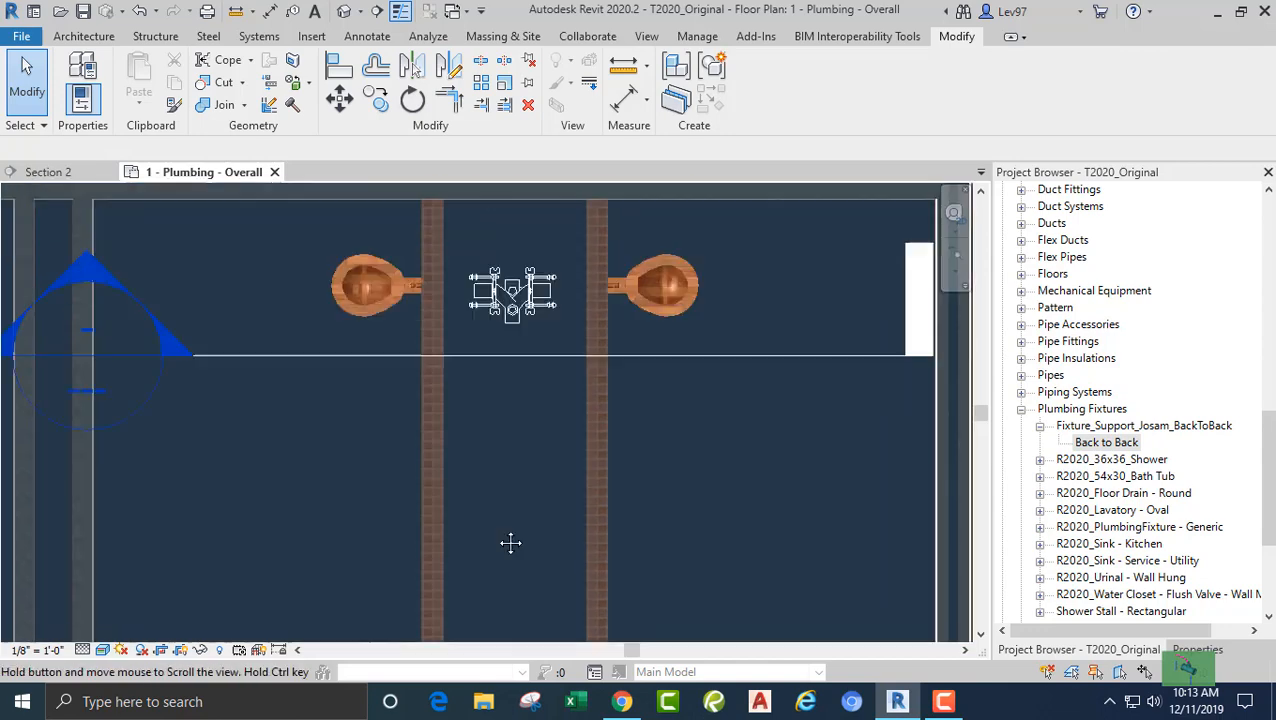
{"action": "scroll", "coordinate": [493, 450], "scroll_direction": "up", "scroll_amount": 3}
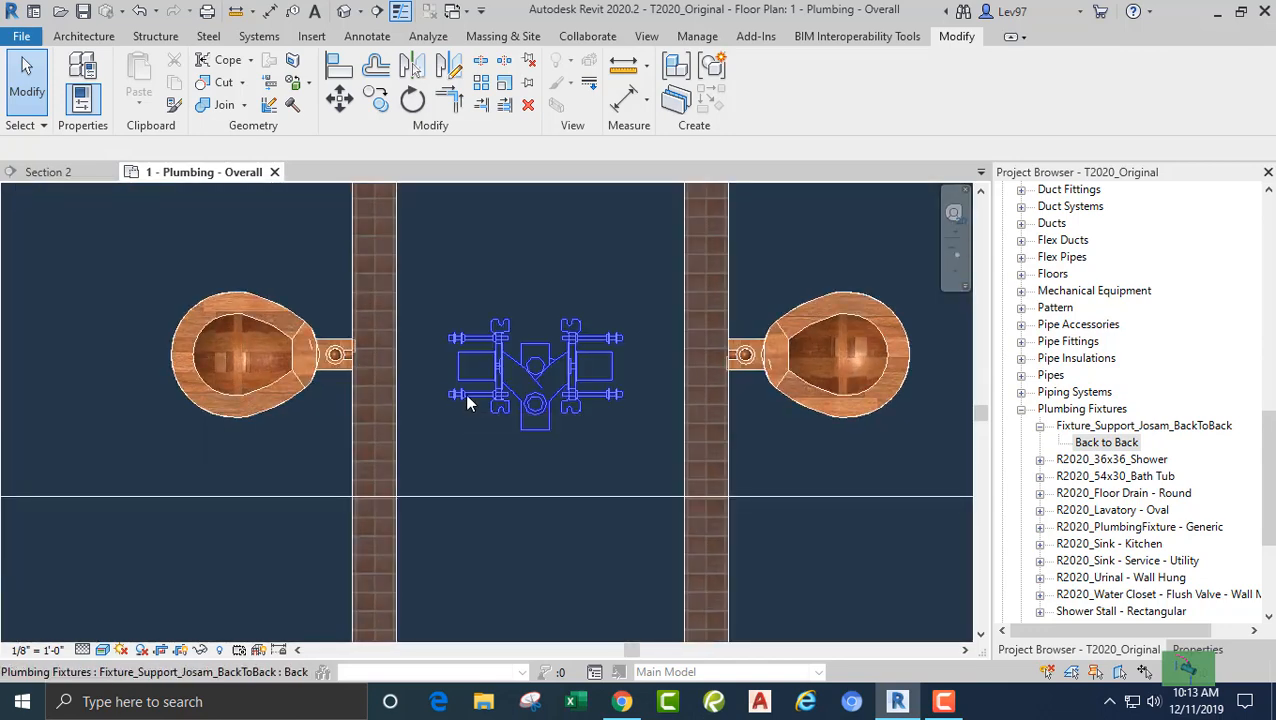
{"action": "left_click", "coordinate": [470, 400]}
{"action": "scroll", "coordinate": [459, 376], "scroll_direction": "up", "scroll_amount": 2}
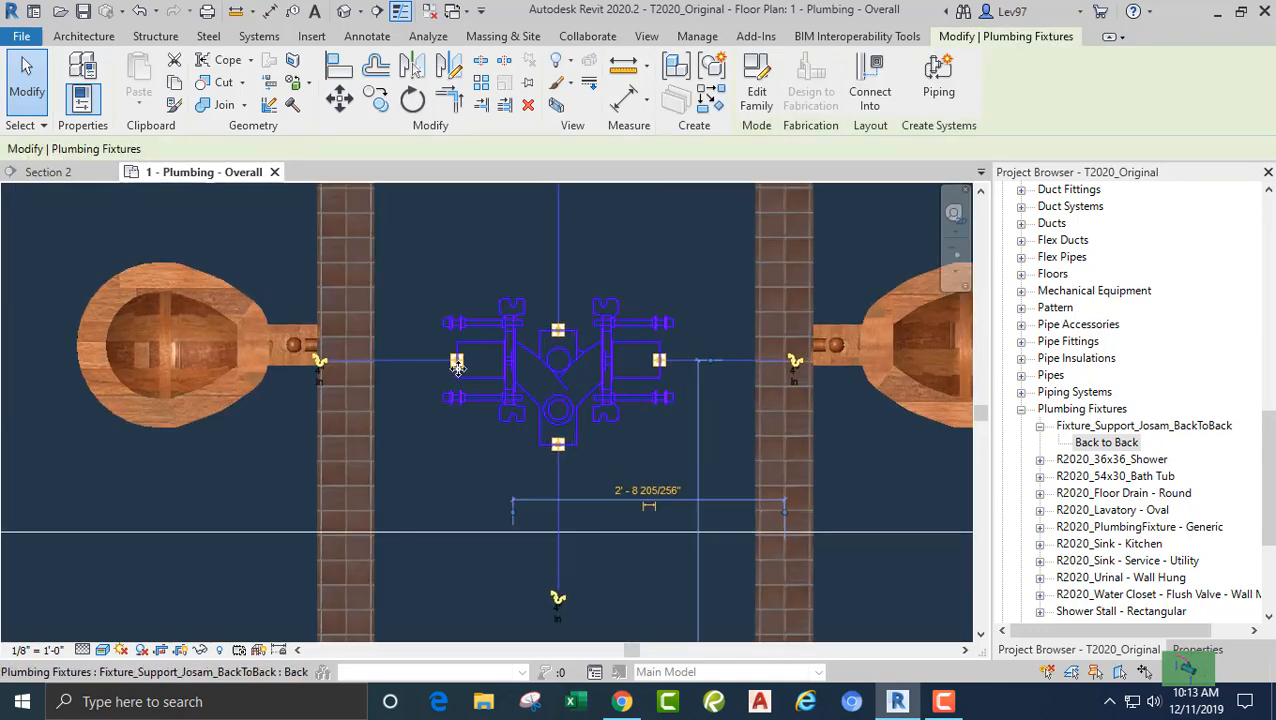
{"action": "middle_click_drag", "start_coordinate": [459, 376], "coordinate": [657, 427]}
{"action": "scroll", "coordinate": [572, 438], "scroll_direction": "up", "scroll_amount": 3}
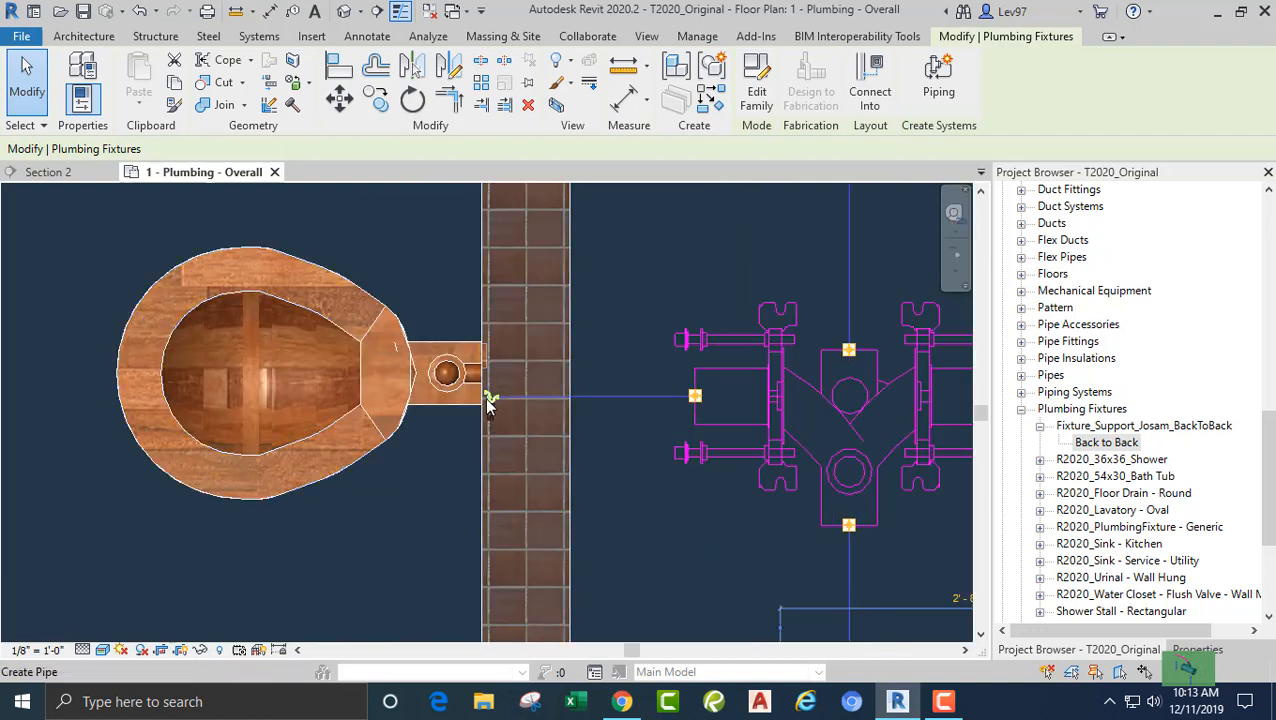
{"action": "left_click", "coordinate": [490, 400]}
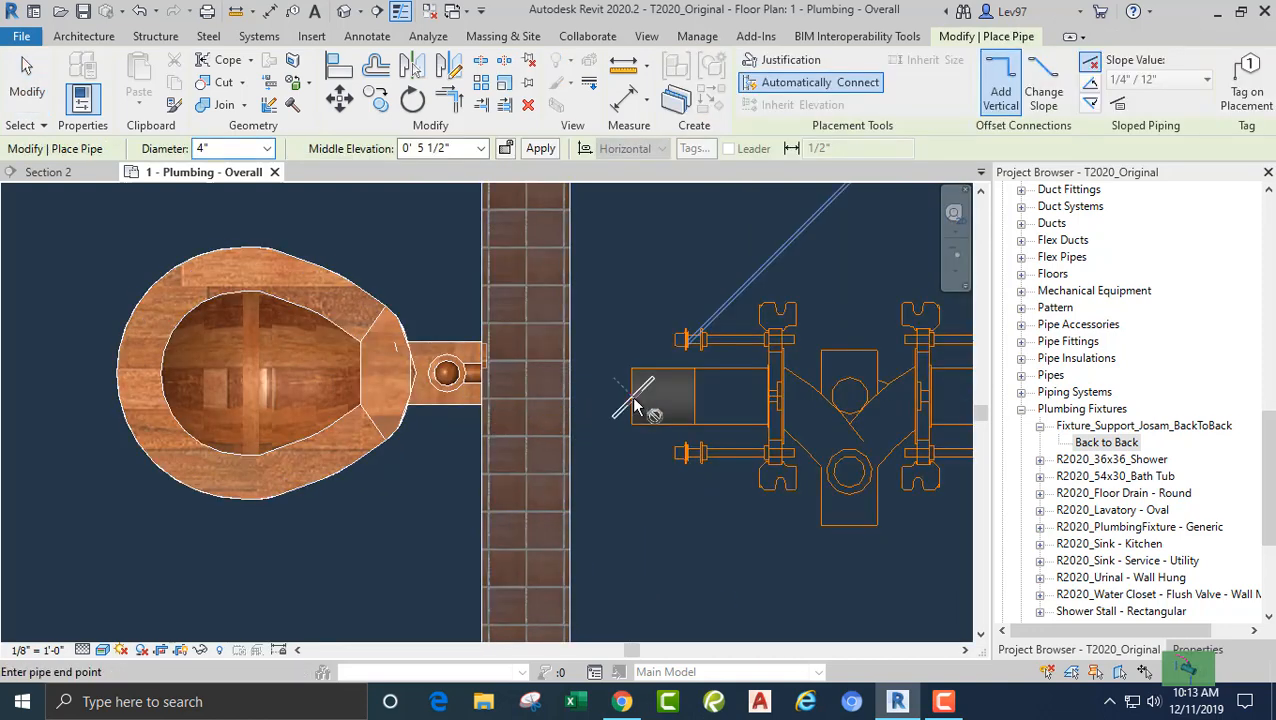
{"action": "key", "text": "Escape"}
{"action": "key", "text": "Escape"}
Draw a short 4" pipe from the support's other side connector toward the right toilet.
{"action": "scroll", "coordinate": [715, 531], "scroll_direction": "down", "scroll_amount": 1}
{"action": "middle_click_drag", "start_coordinate": [718, 531], "coordinate": [480, 409]}
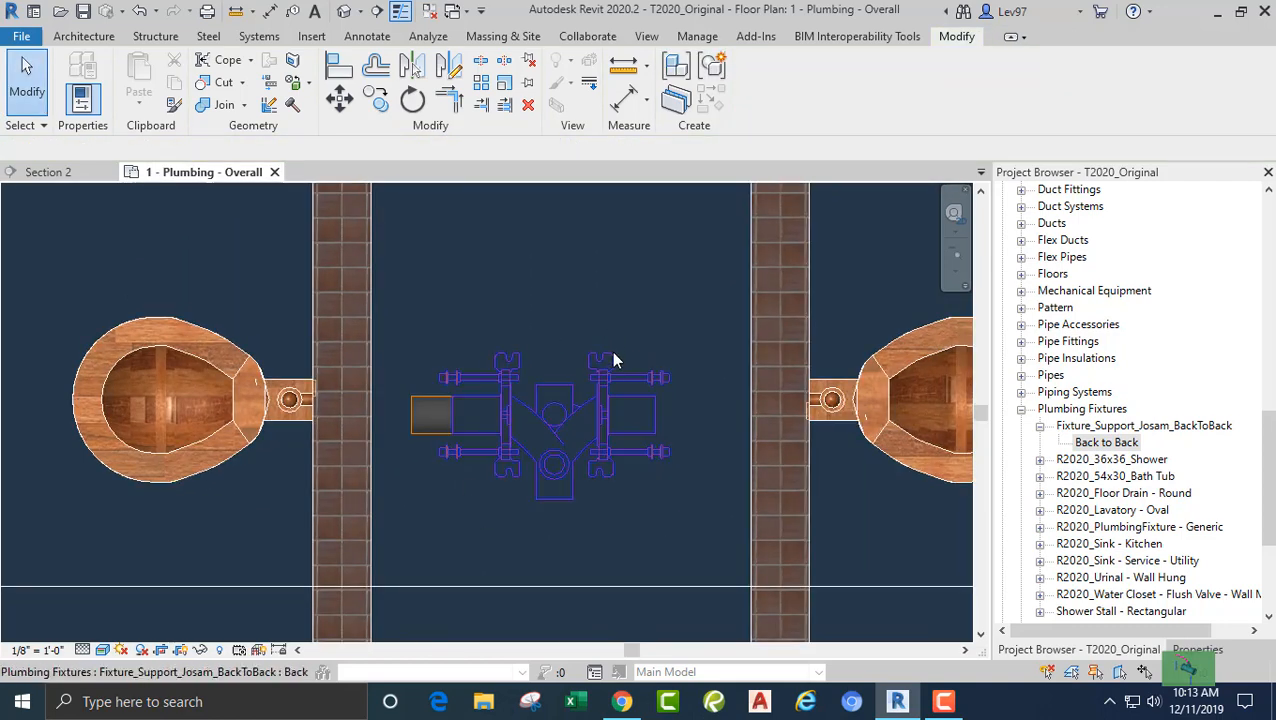
{"action": "left_click", "coordinate": [614, 379]}
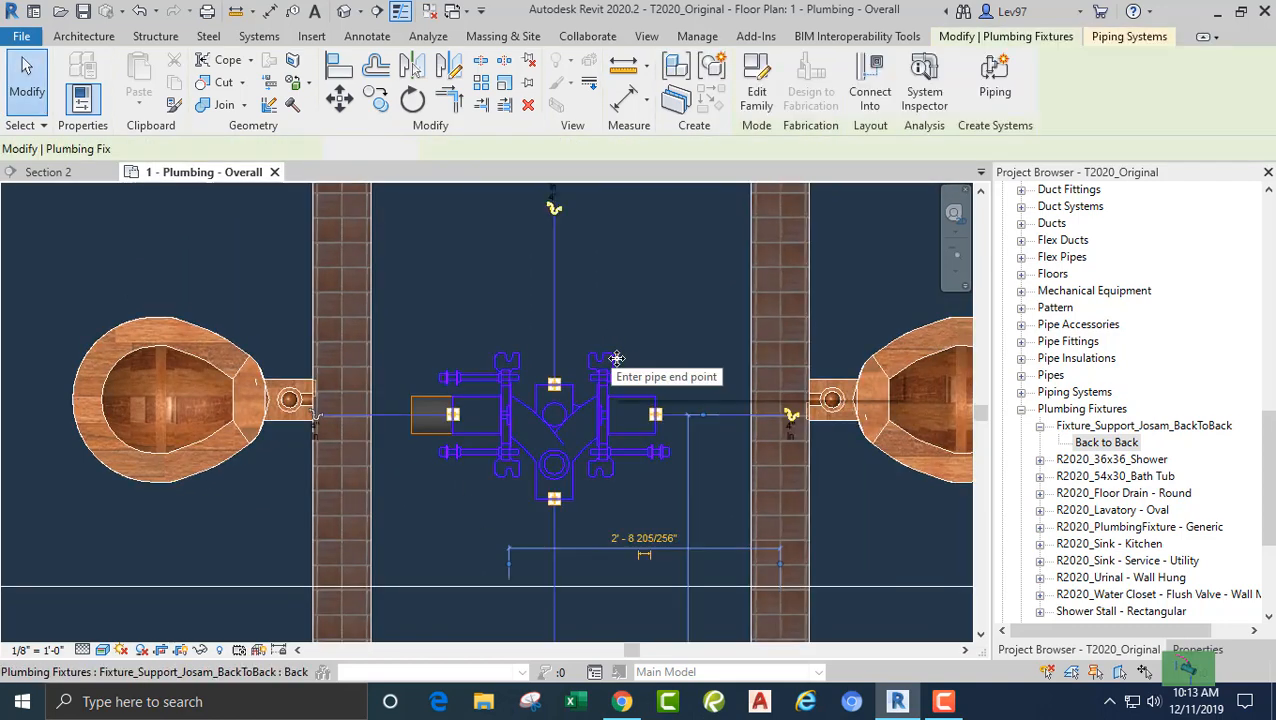
{"action": "left_click_drag", "start_coordinate": [658, 414], "coordinate": [658, 421]}
{"action": "right_click", "coordinate": [656, 420]}
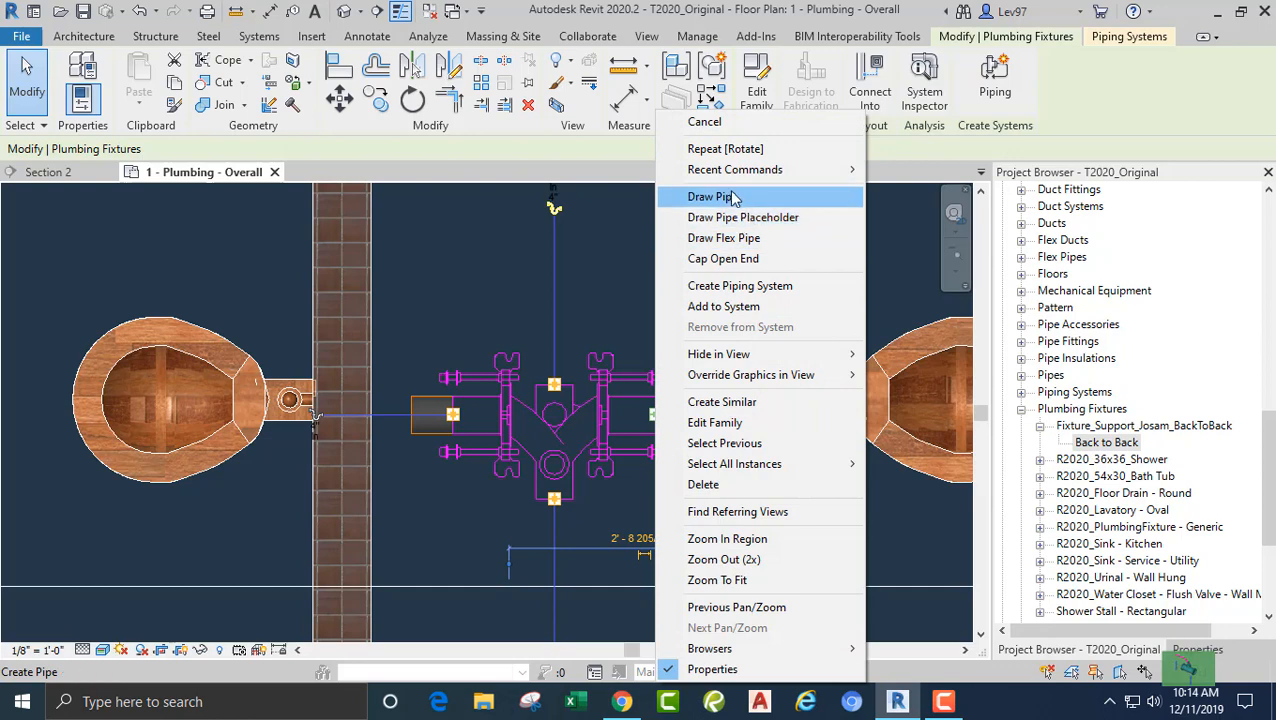
{"action": "left_click", "coordinate": [726, 198]}
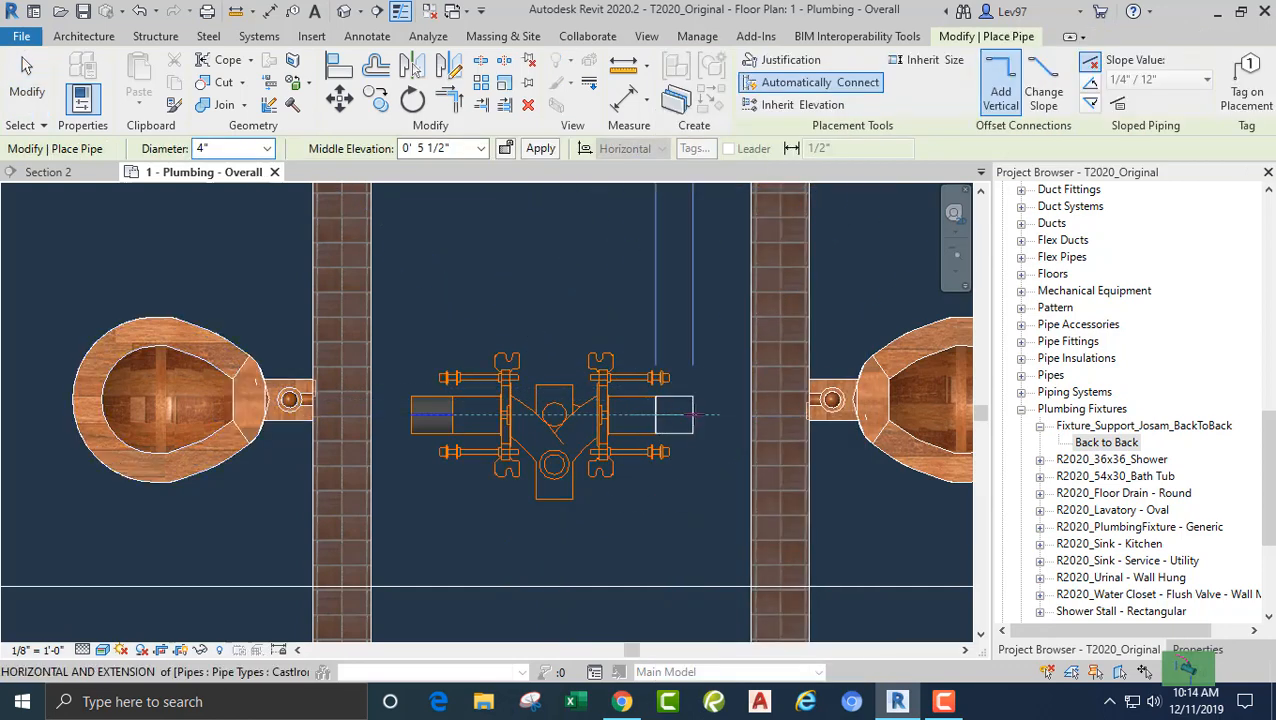
{"action": "key", "text": "Escape"}
{"action": "key", "text": "Escape"}
Align the support's left pipe with the centerline of the left toilet in plan.
{"action": "middle_click_drag", "start_coordinate": [482, 272], "coordinate": [518, 310]}
{"action": "middle_click_drag", "start_coordinate": [490, 228], "coordinate": [522, 232]}
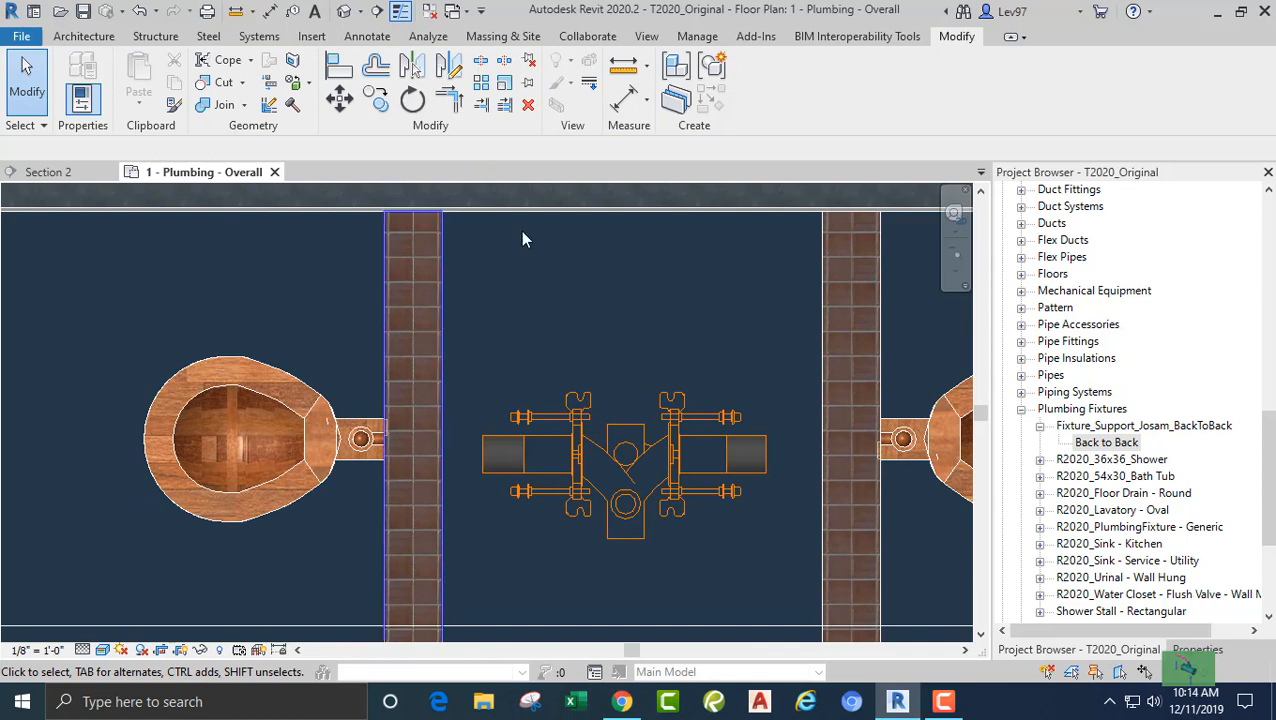
{"action": "left_click", "coordinate": [337, 66]}
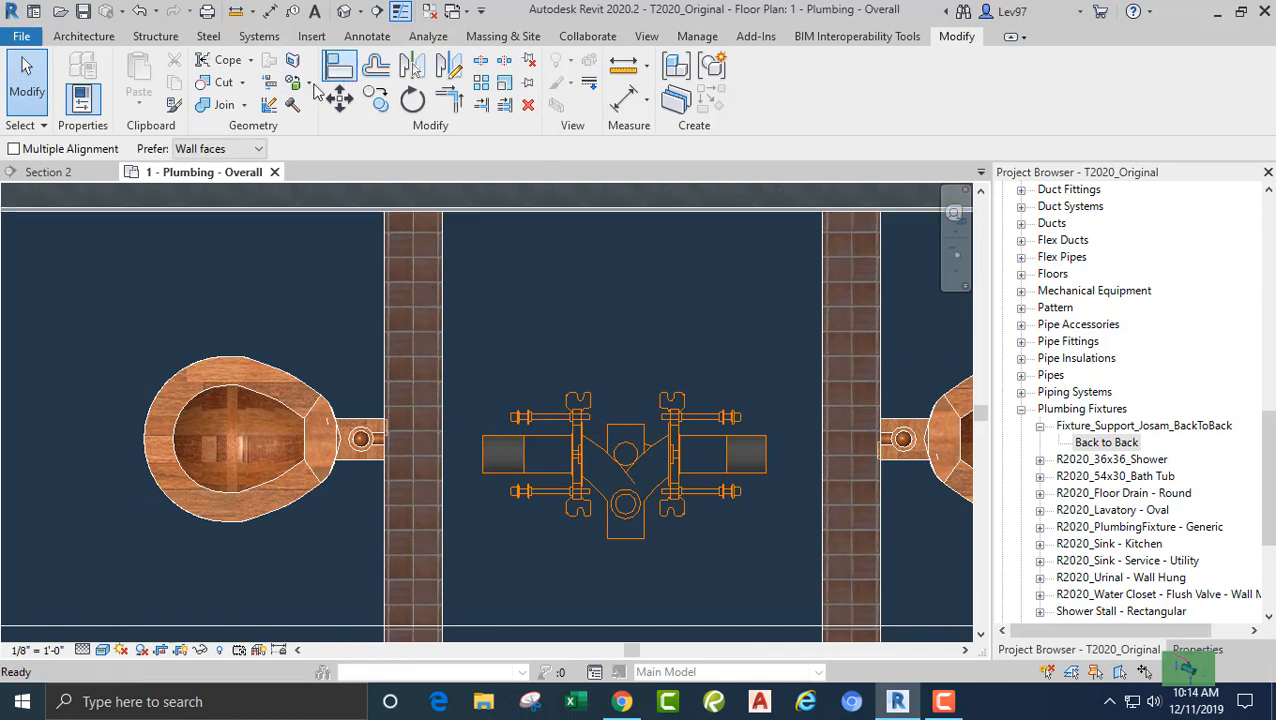
{"action": "left_click", "coordinate": [244, 438]}
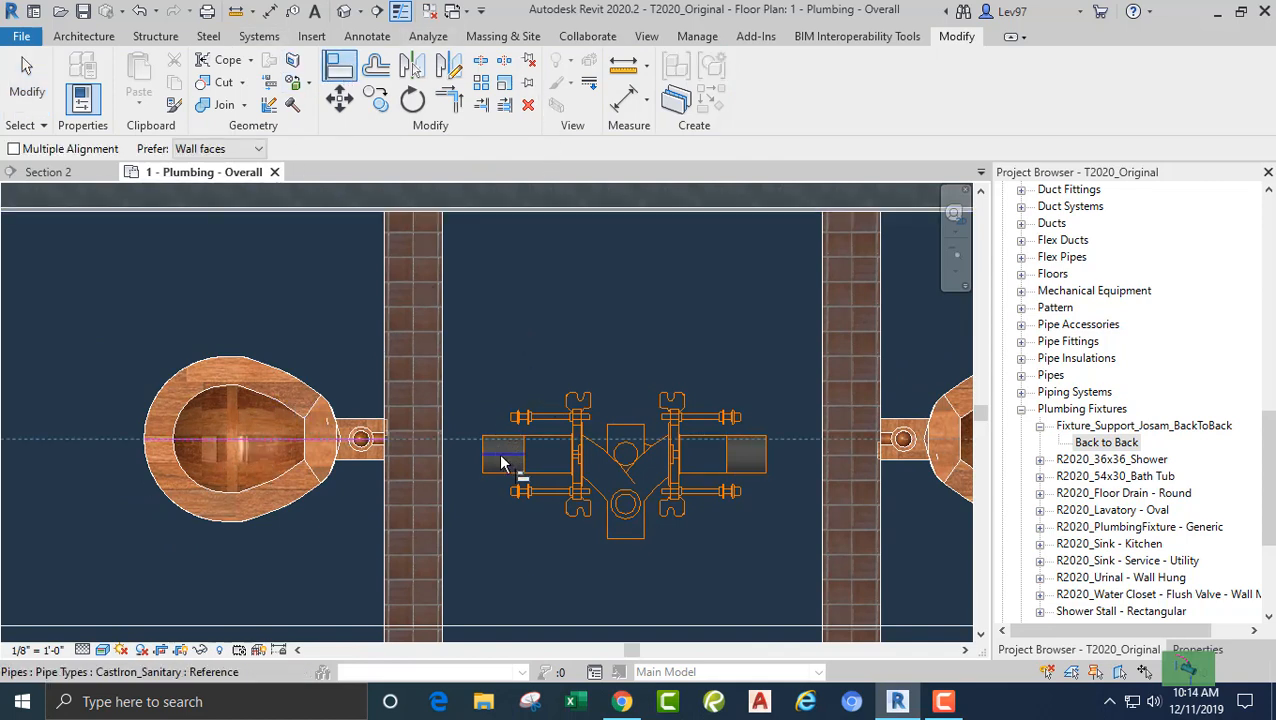
{"action": "left_click", "coordinate": [498, 453]}
{"action": "key", "text": "Escape"}
{"action": "key", "text": "Escape"}
Align the support's right pipe with the centerline of the right toilet, and open the Section 2 view.
{"action": "middle_click_drag", "start_coordinate": [659, 322], "coordinate": [463, 330]}
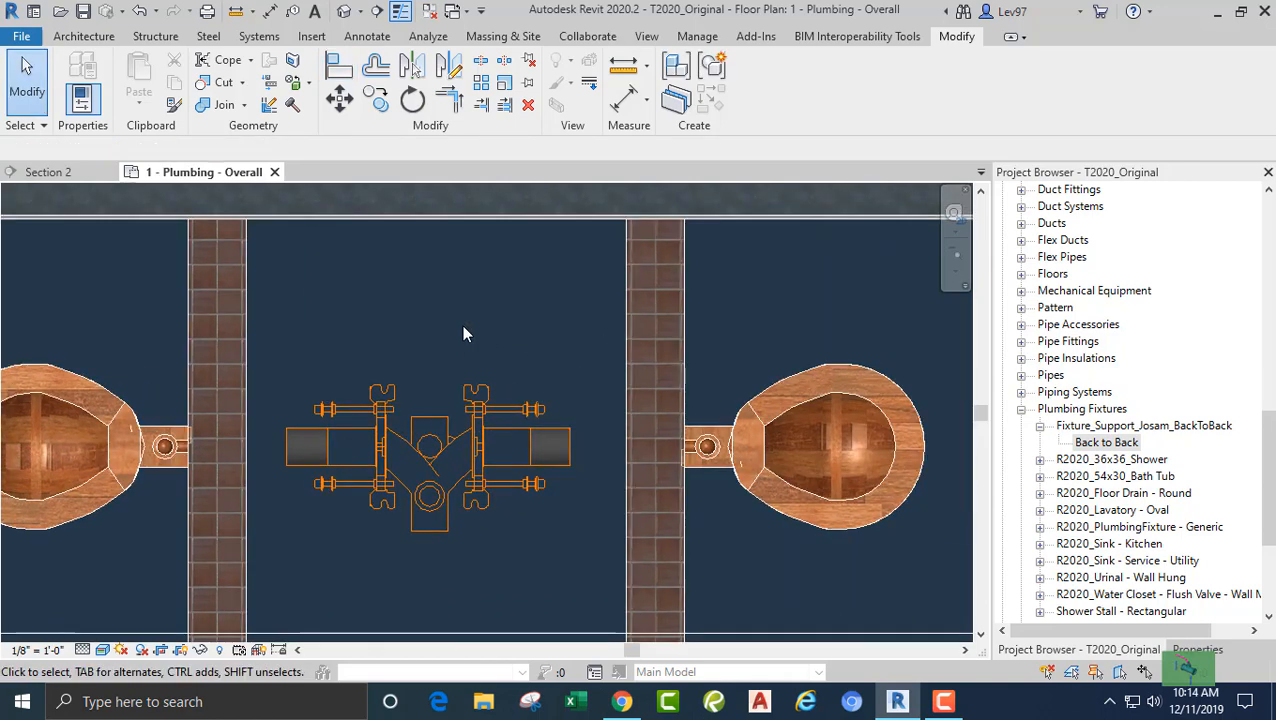
{"action": "left_click", "coordinate": [337, 66]}
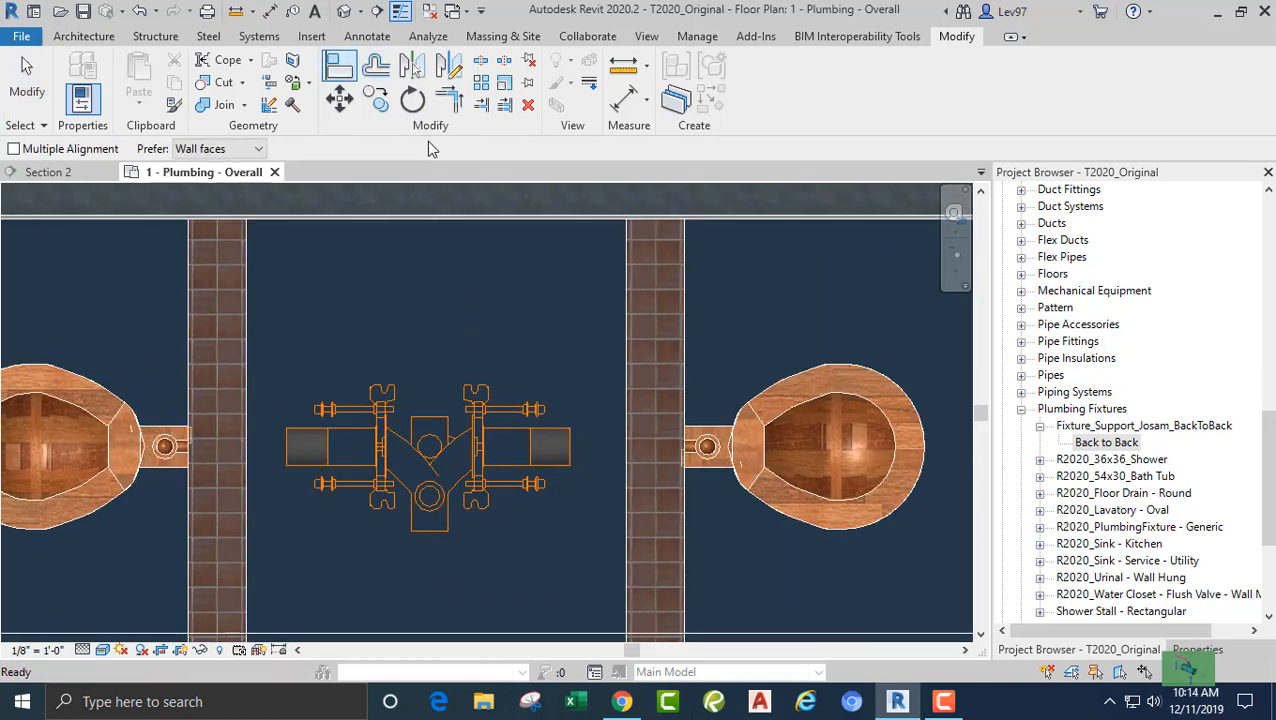
{"action": "left_click", "coordinate": [819, 447]}
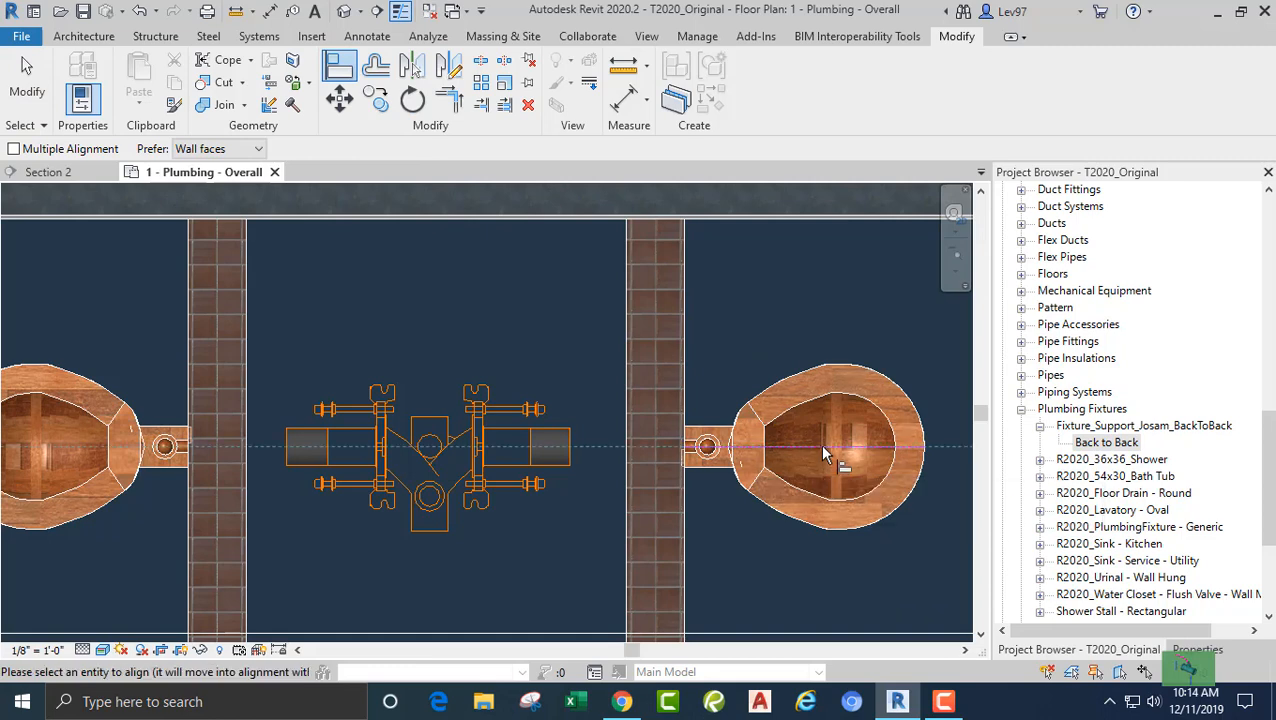
{"action": "left_click", "coordinate": [570, 448]}
{"action": "key", "text": "Escape"}
{"action": "key", "text": "Escape"}
{"action": "scroll", "coordinate": [565, 347], "scroll_direction": "down", "scroll_amount": 1}
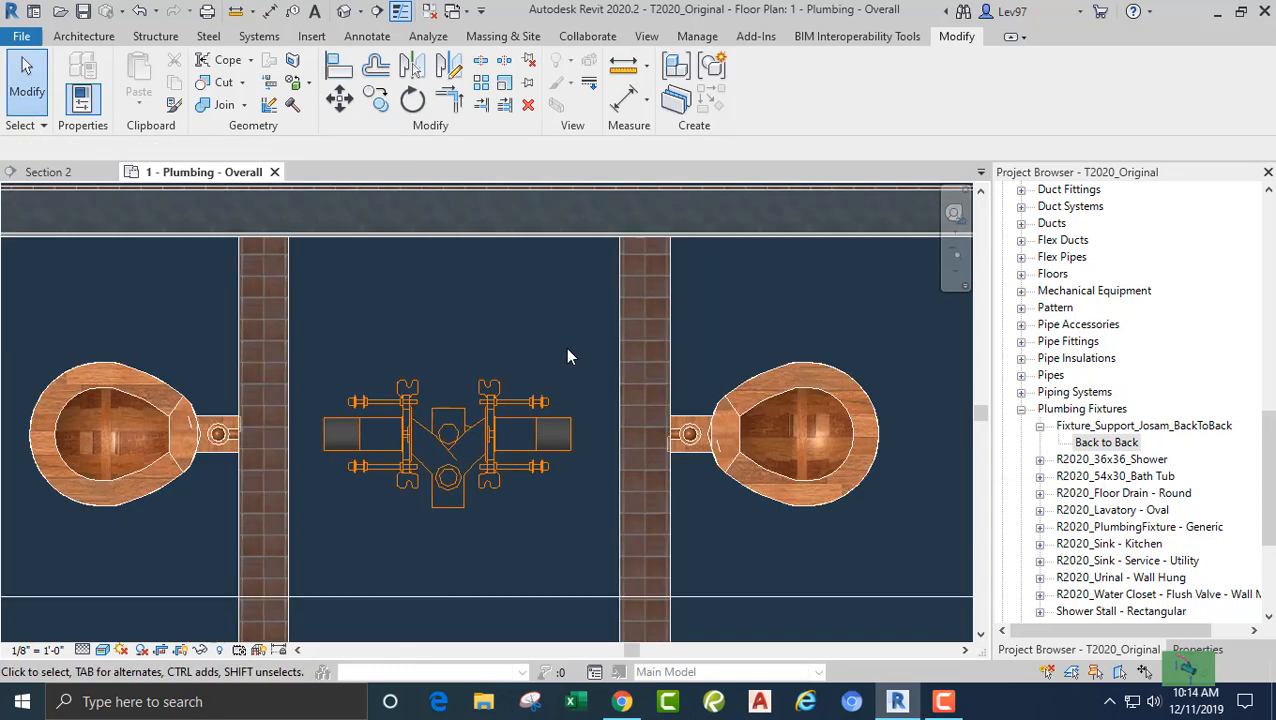
{"action": "left_click", "coordinate": [50, 173]}
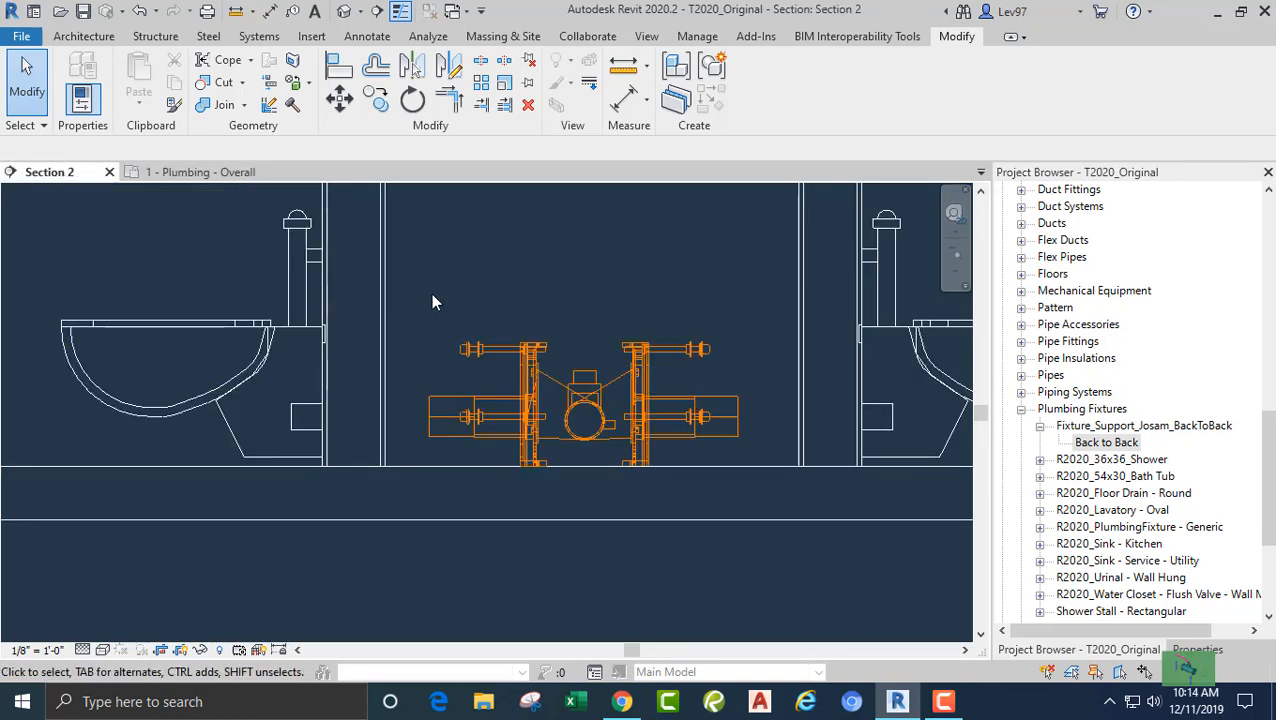
{"action": "left_click", "coordinate": [338, 80]}
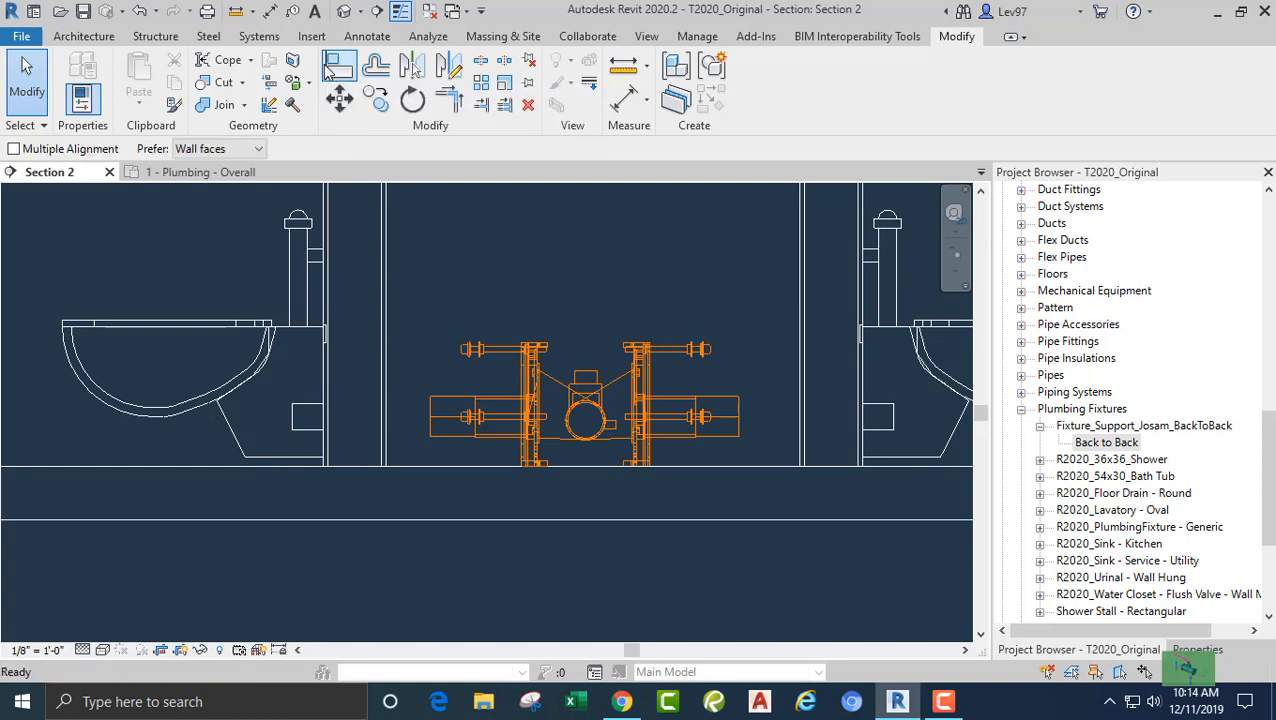
{"action": "left_click", "coordinate": [449, 424]}
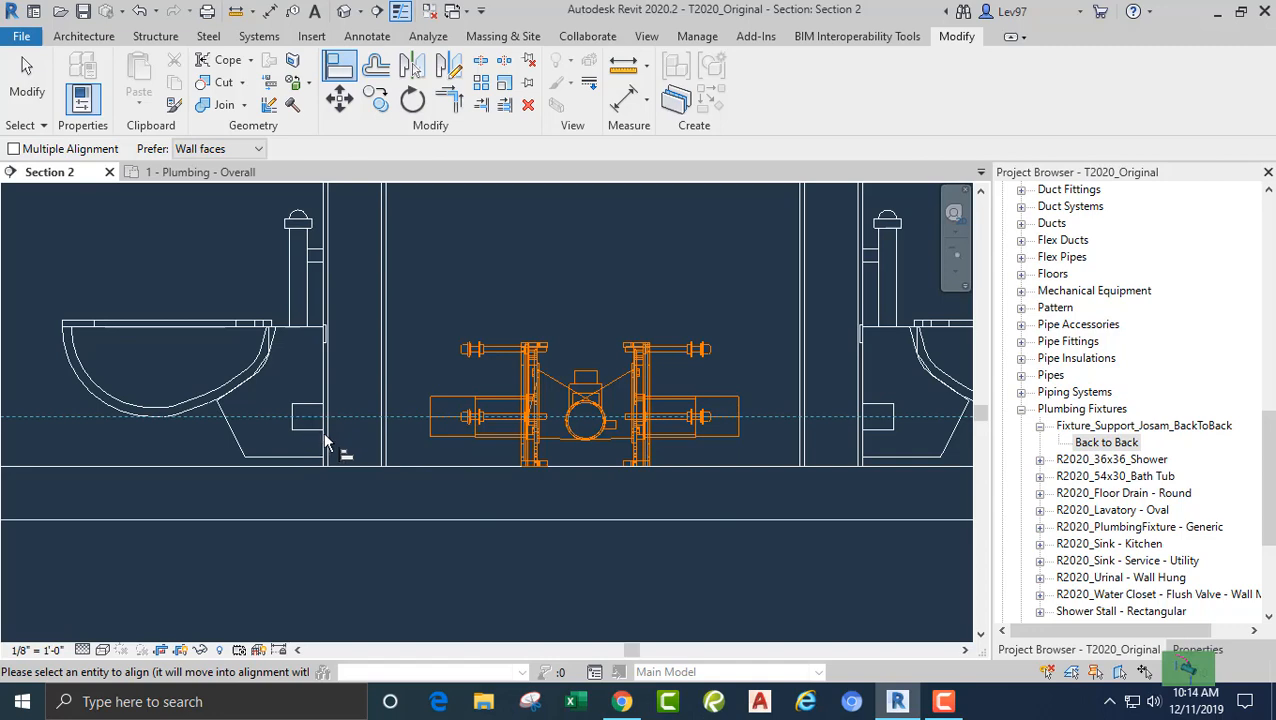
{"action": "key", "text": "Escape"}
{"action": "key", "text": "Escape"}
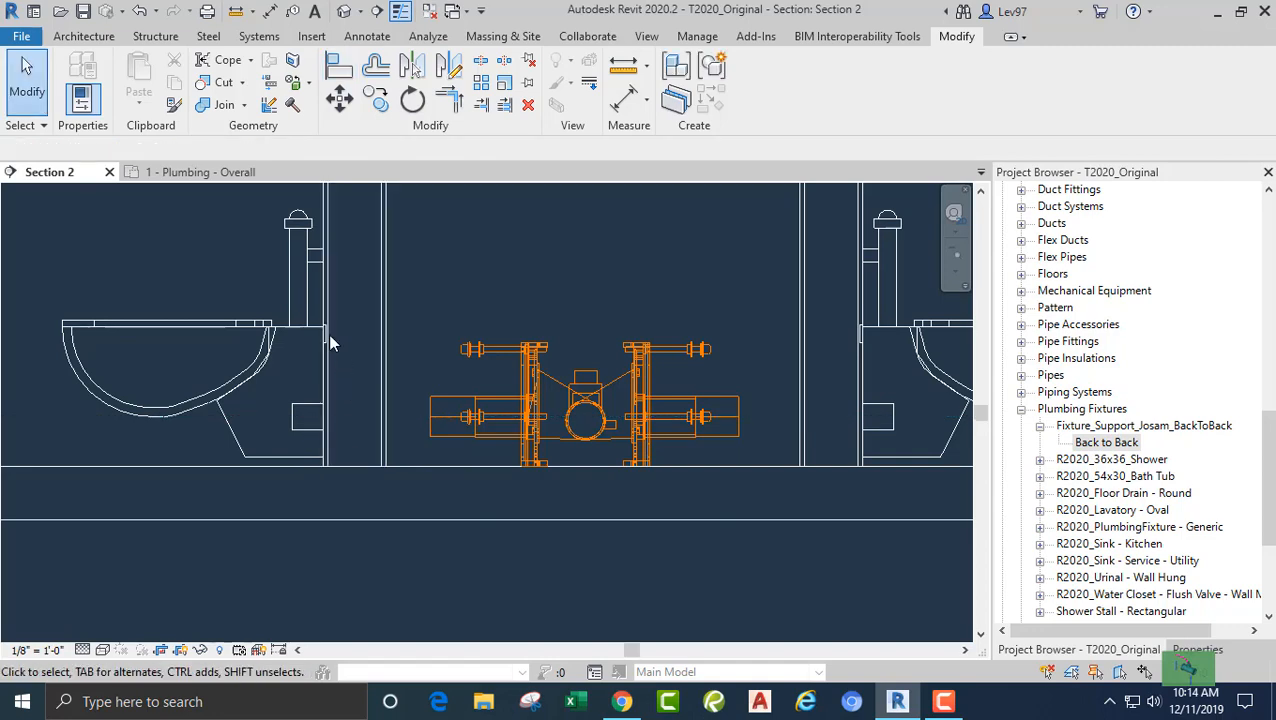
{"action": "left_click", "coordinate": [259, 334]}
{"action": "key", "text": "Escape"}
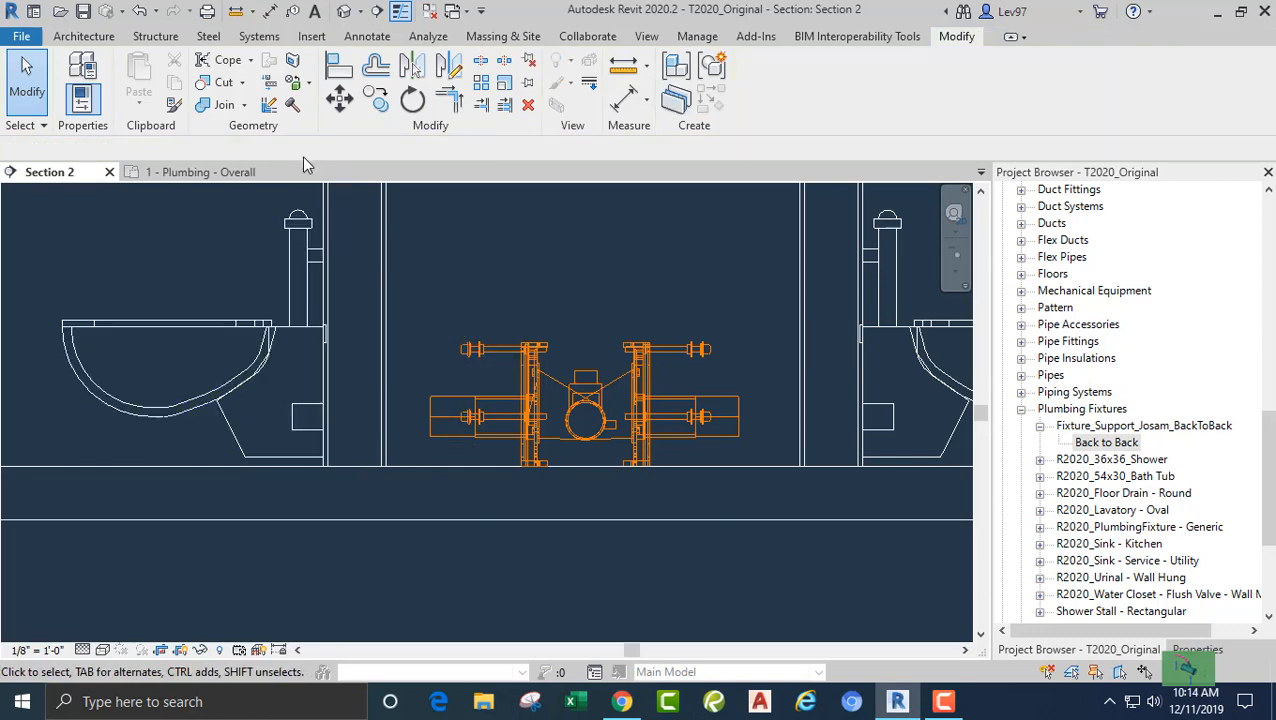
Draw a 4" CastIron_Sanitary pipe from the left toilet's outlet connector up to the support's left pipe.
{"action": "left_click", "coordinate": [220, 325]}
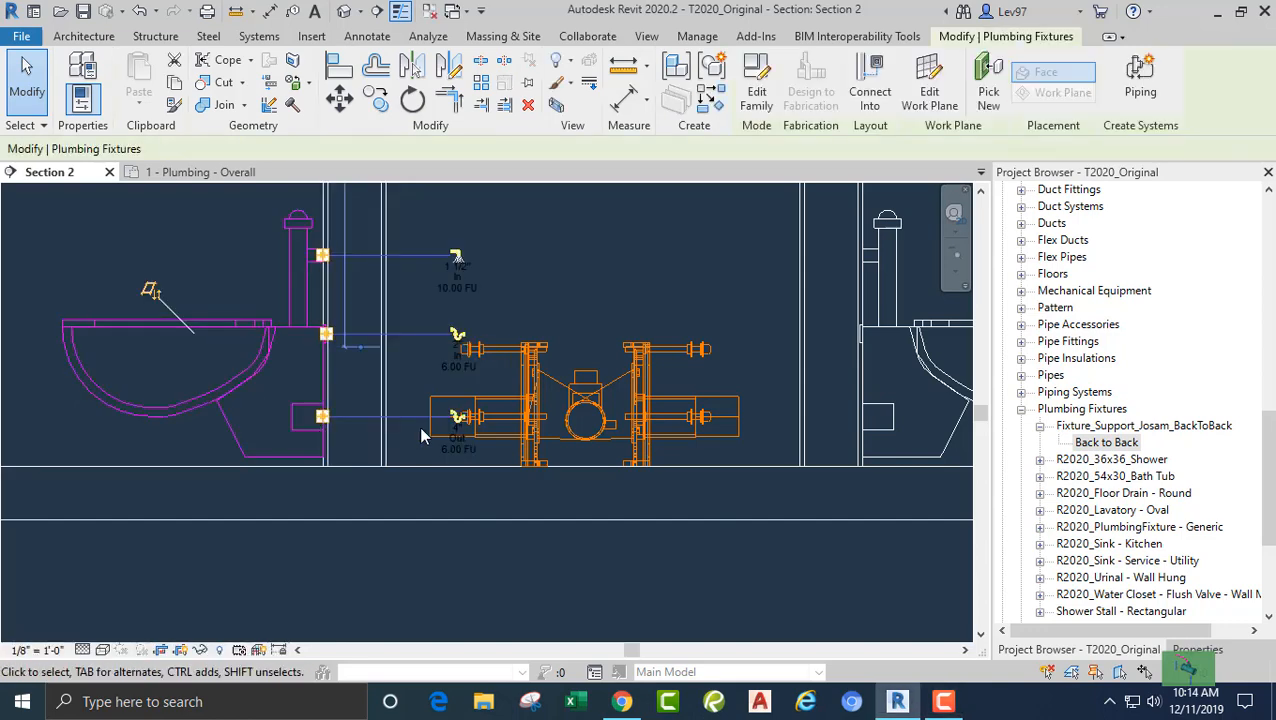
{"action": "scroll", "coordinate": [422, 430], "scroll_direction": "up", "scroll_amount": 2}
{"action": "right_click", "coordinate": [271, 410]}
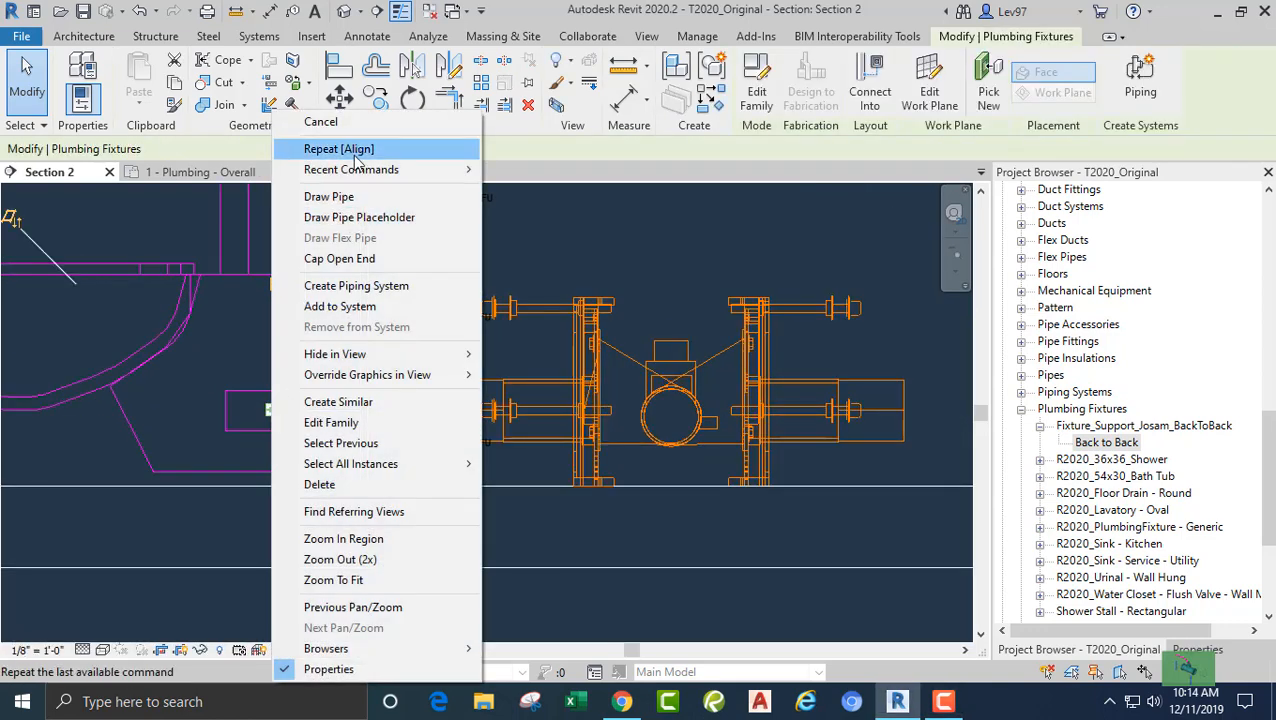
{"action": "left_click", "coordinate": [353, 197]}
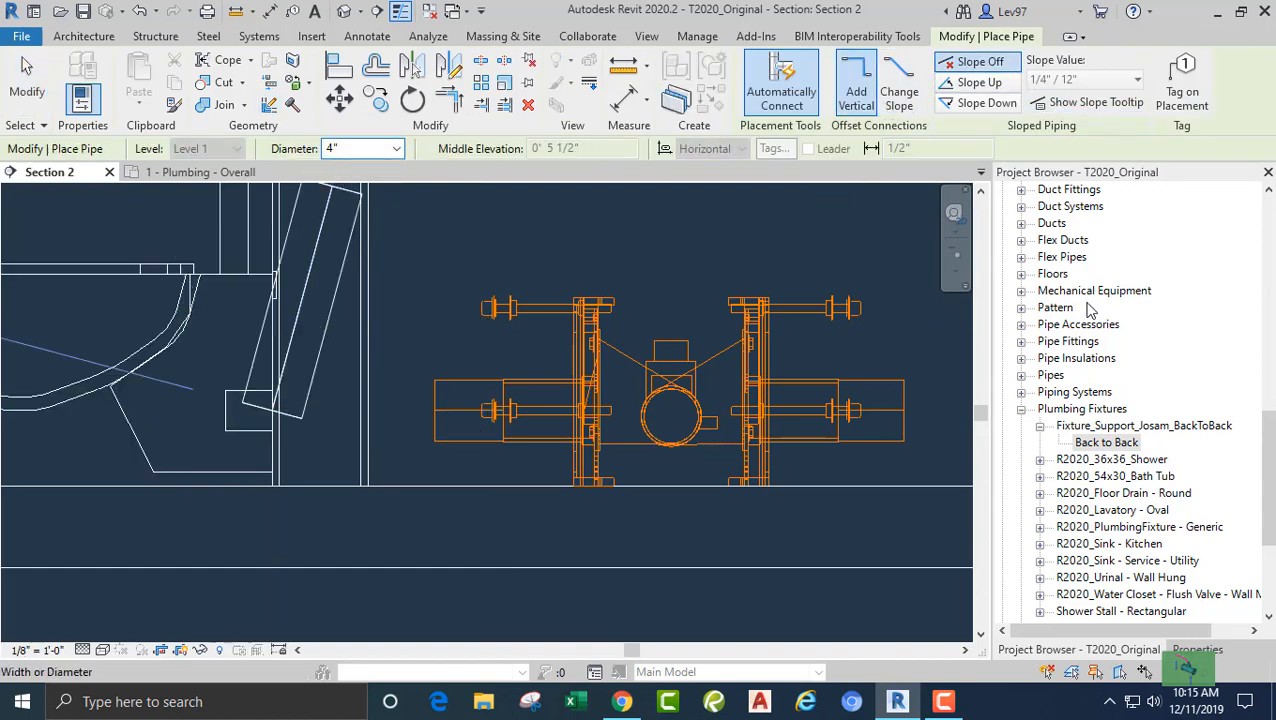
{"action": "left_click", "coordinate": [1205, 652]}
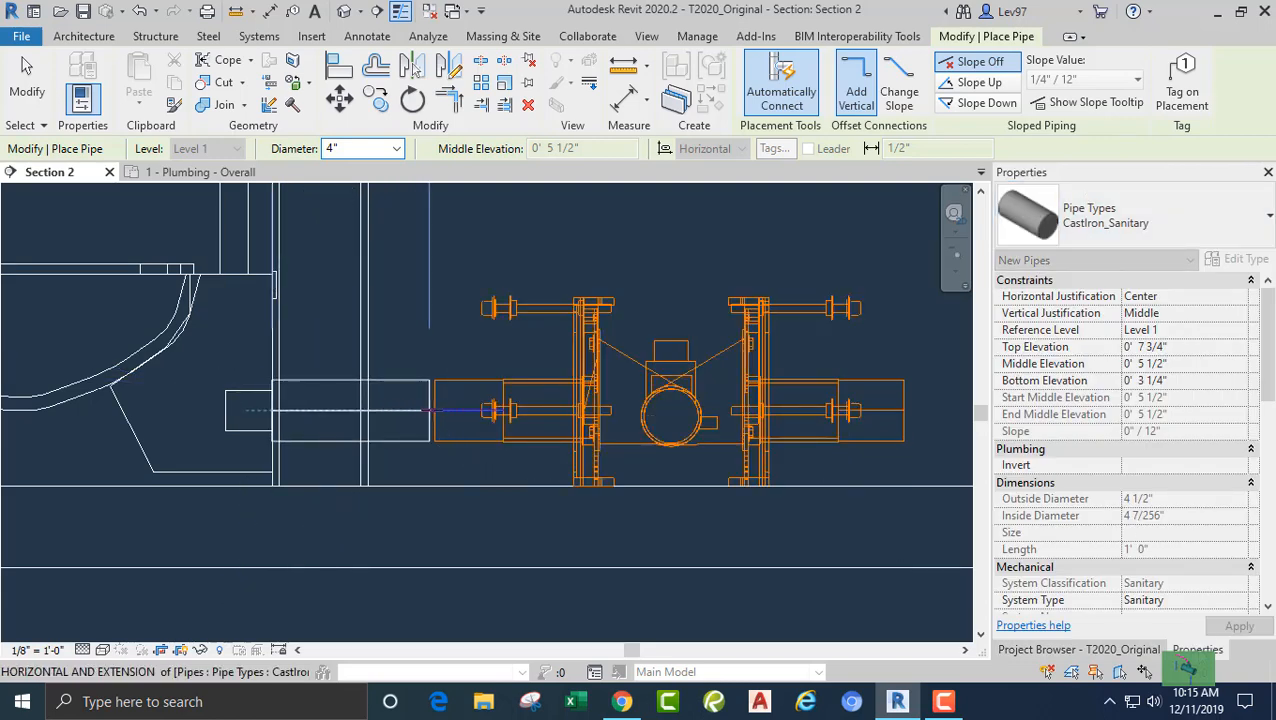
{"action": "left_click", "coordinate": [428, 408]}
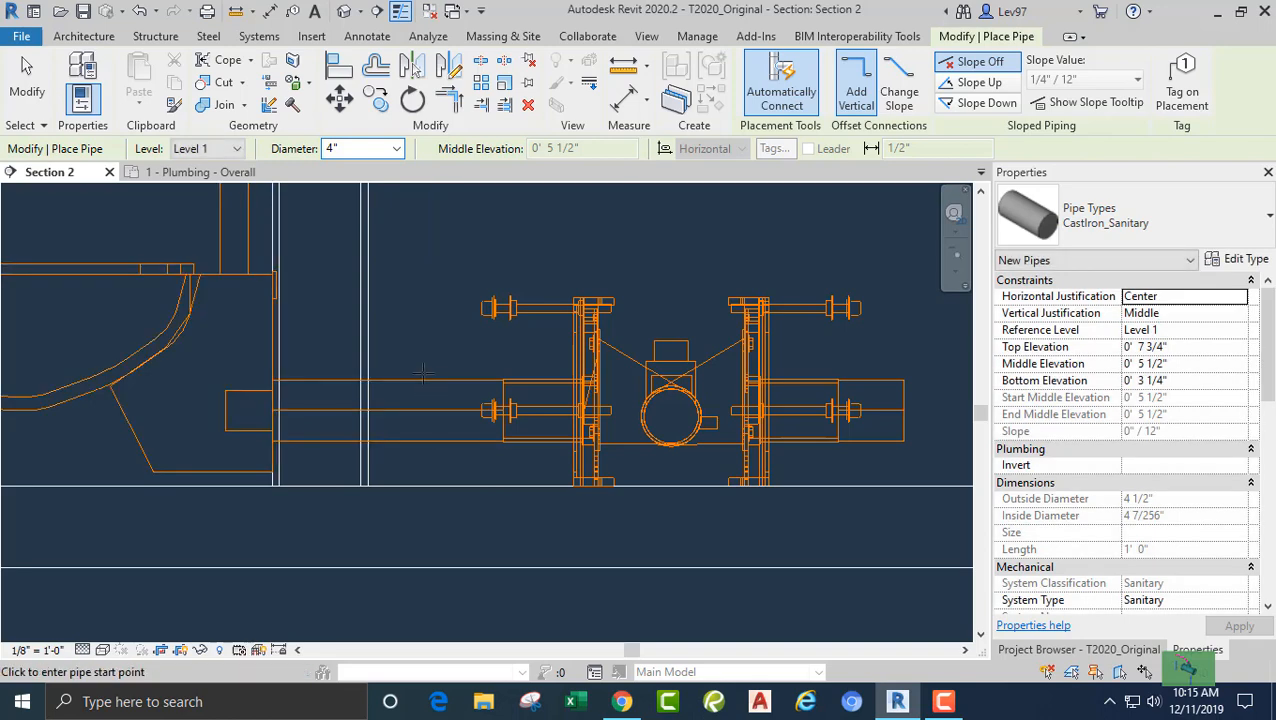
{"action": "key", "text": "Escape"}
Check the joined pipe's system and flow properties, and undo drawing the pipe from the left toilet.
{"action": "left_click", "coordinate": [391, 388]}
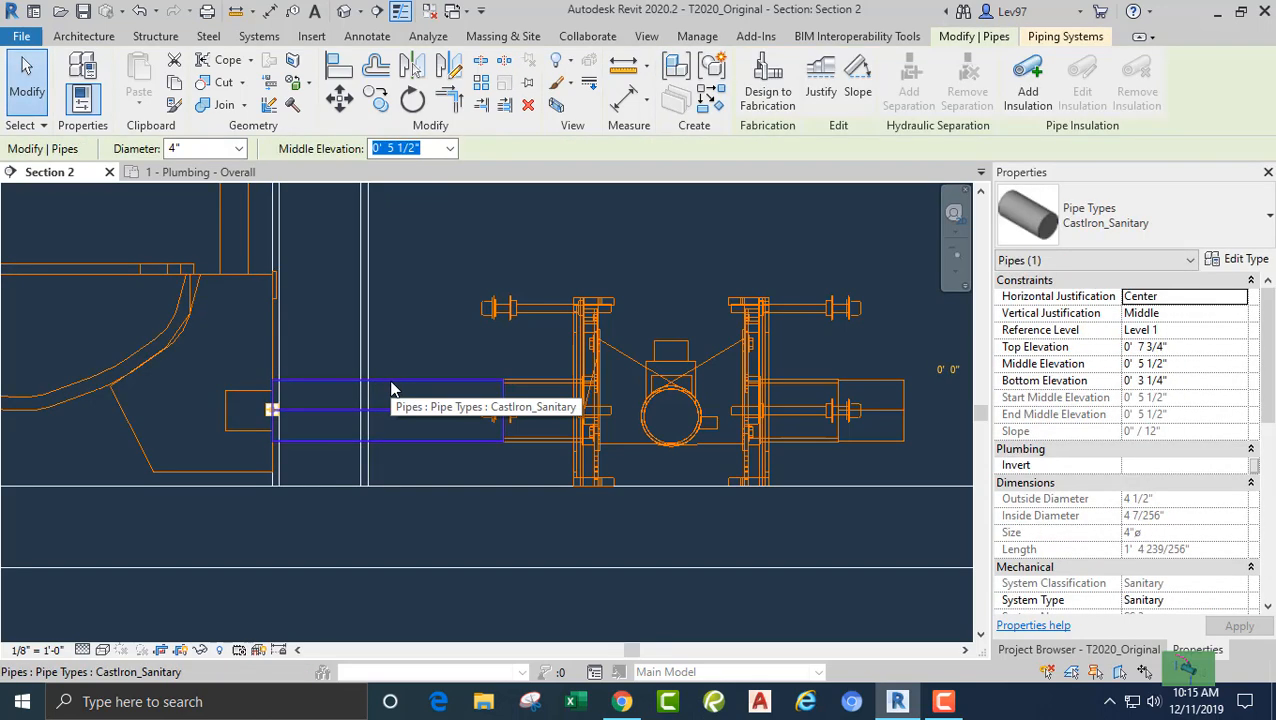
{"action": "scroll", "coordinate": [1097, 549], "scroll_direction": "down", "scroll_amount": 6}
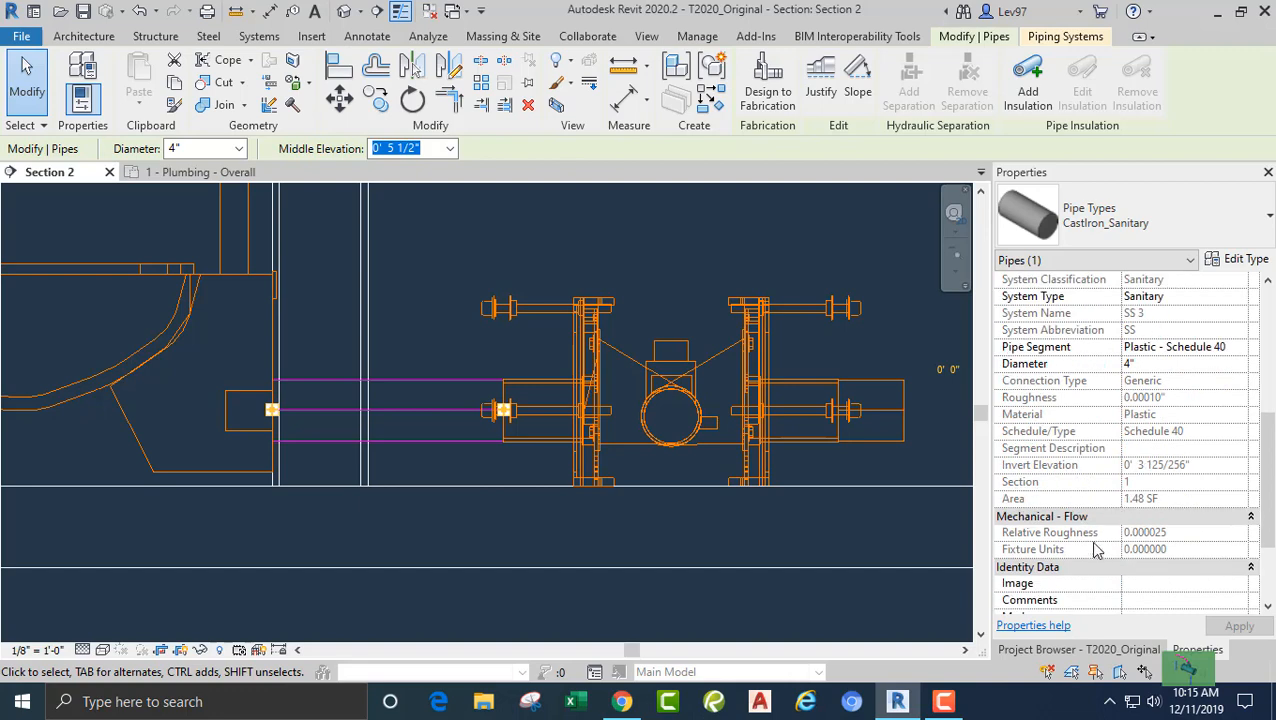
{"action": "left_click", "coordinate": [424, 287]}
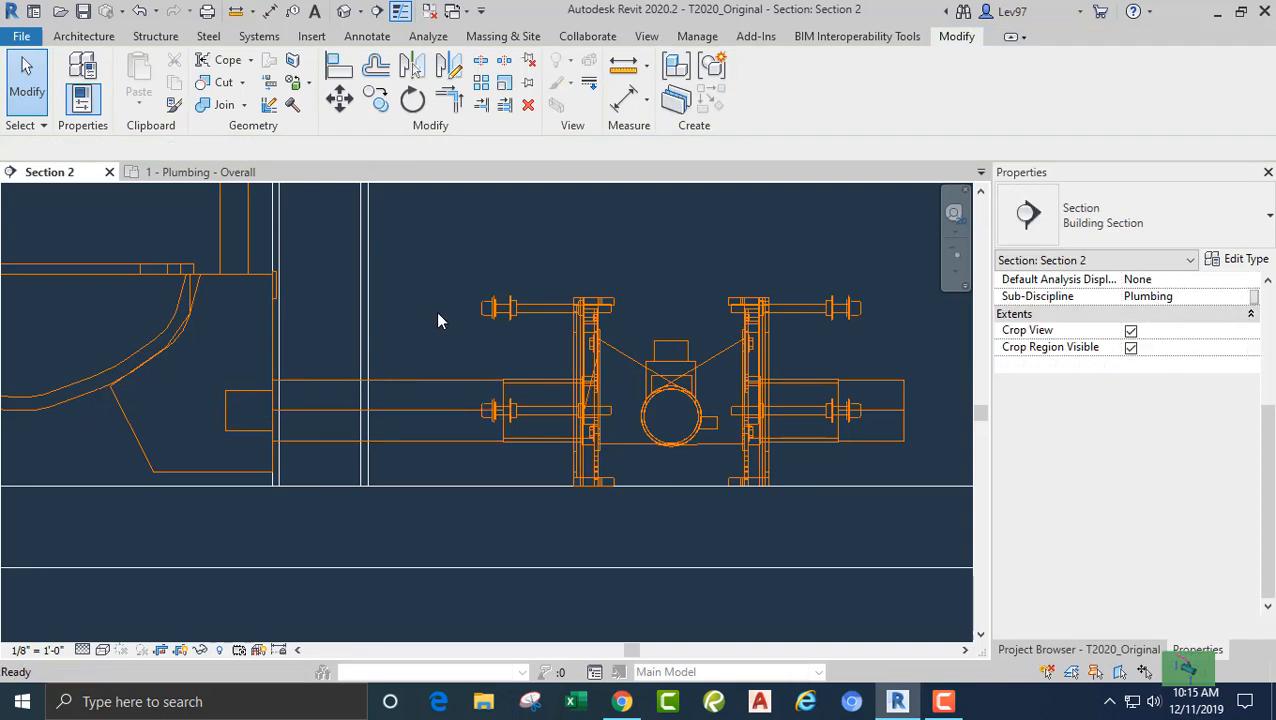
{"action": "left_click", "coordinate": [141, 11]}
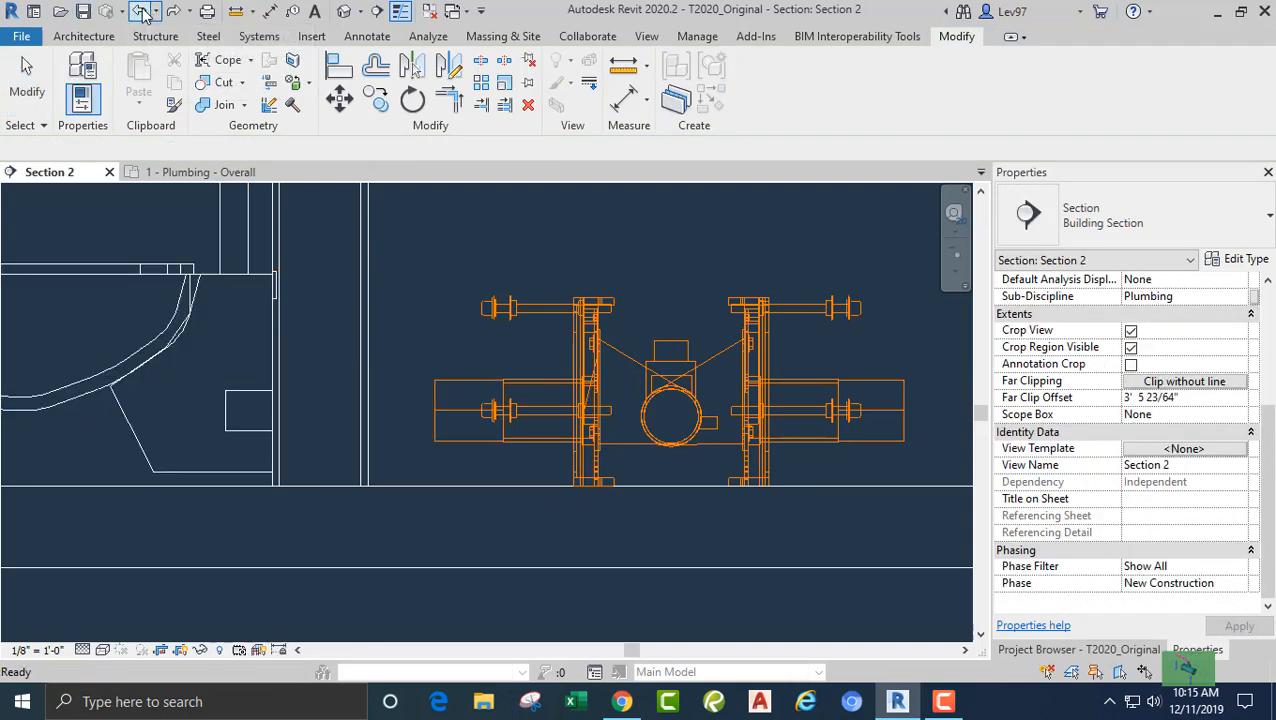
Draw a 4" pipe about 9" long from the left toilet's outlet connector, ending short of the support's pipe.
{"action": "left_click", "coordinate": [228, 400]}
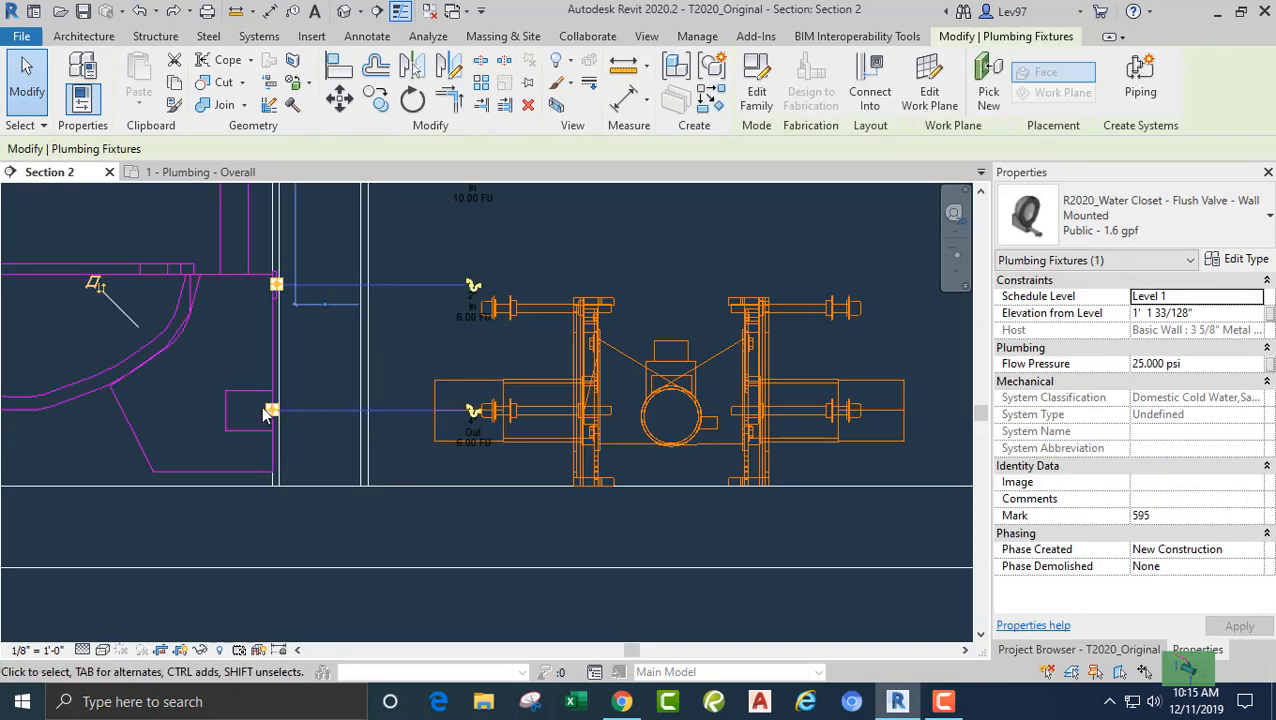
{"action": "right_click", "coordinate": [270, 411]}
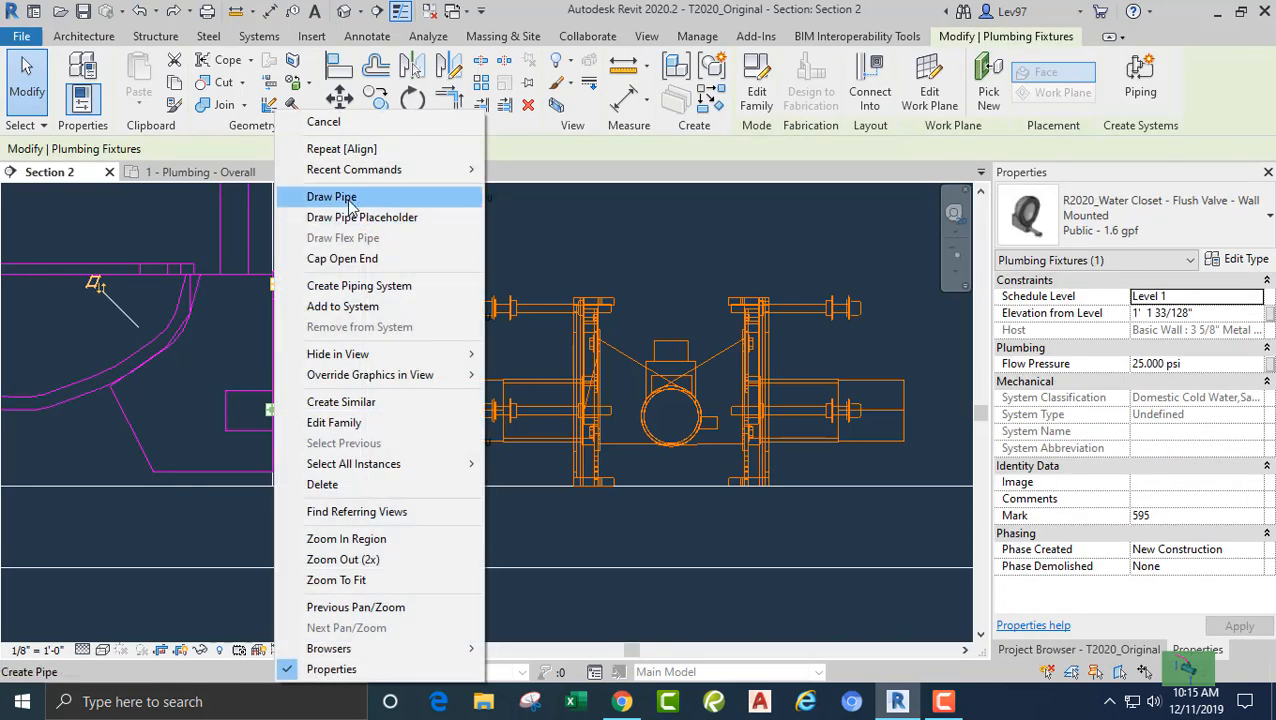
{"action": "left_click", "coordinate": [331, 197]}
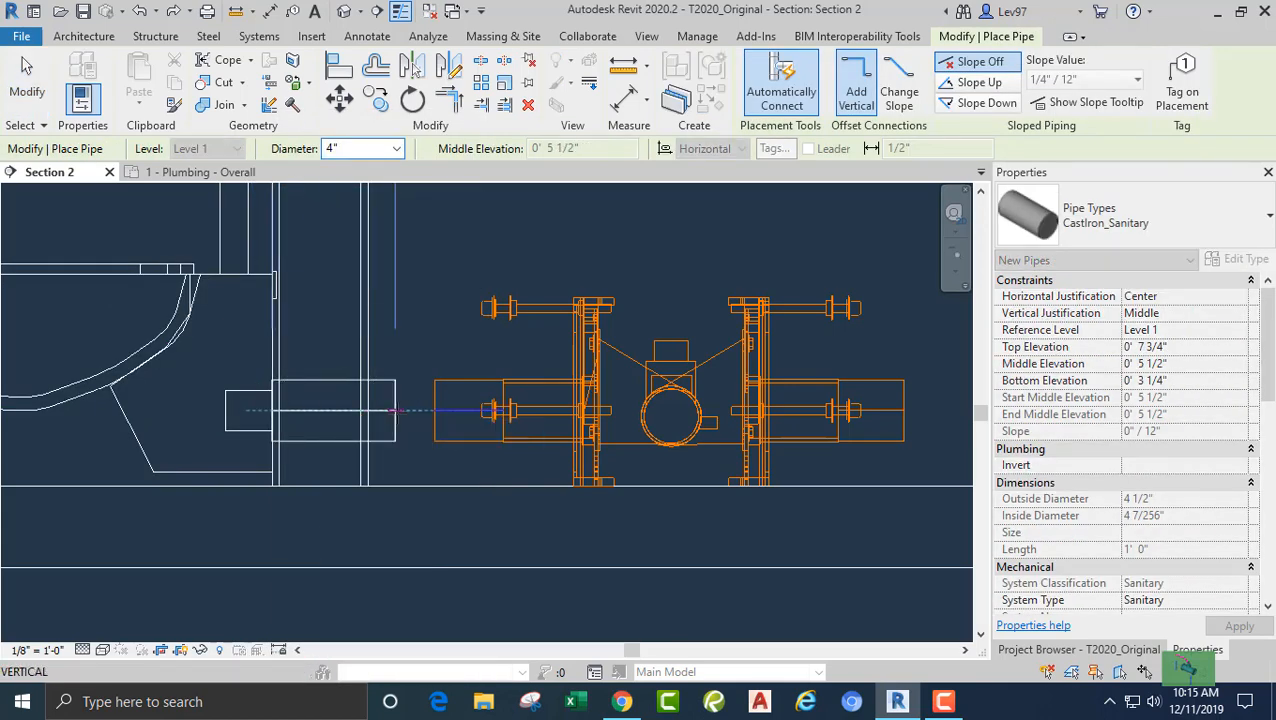
{"action": "left_click", "coordinate": [396, 412]}
{"action": "key", "text": "Escape"}
{"action": "key", "text": "Escape"}
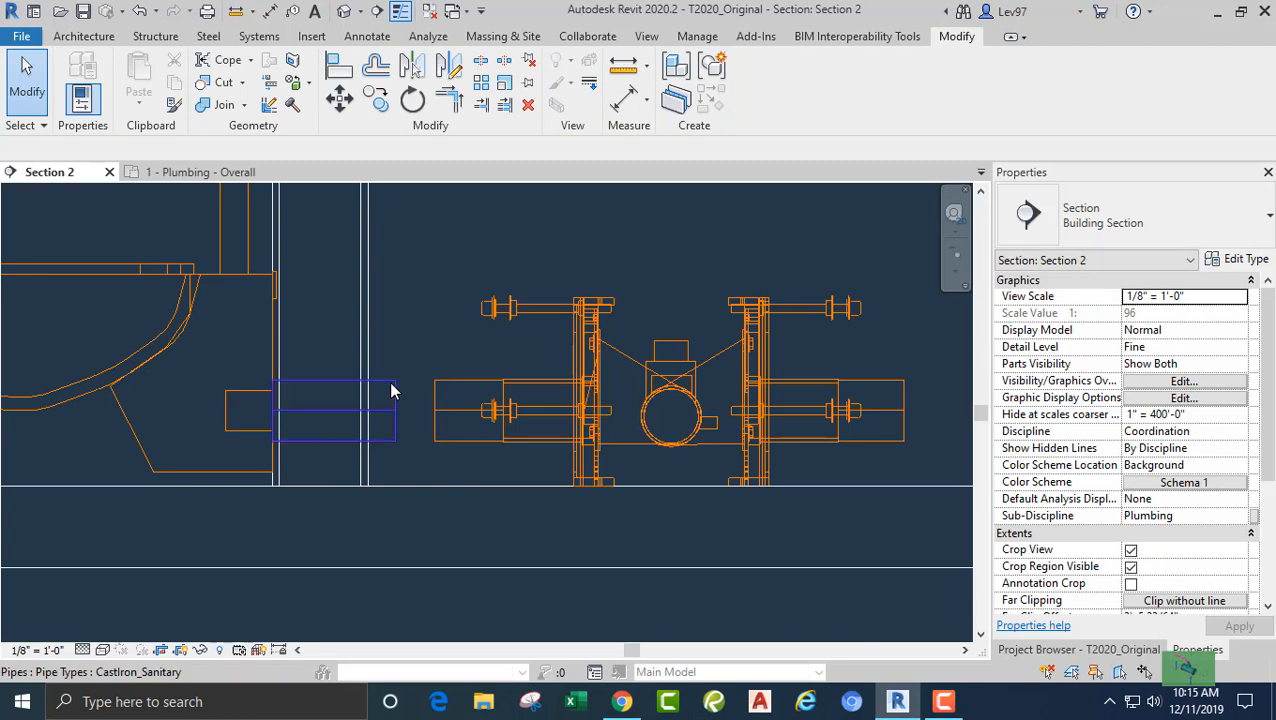
Check the fixture units in the properties of the left toilet's new outlet pipe.
{"action": "left_click", "coordinate": [392, 390]}
{"action": "scroll", "coordinate": [1104, 549], "scroll_direction": "down", "scroll_amount": 10}
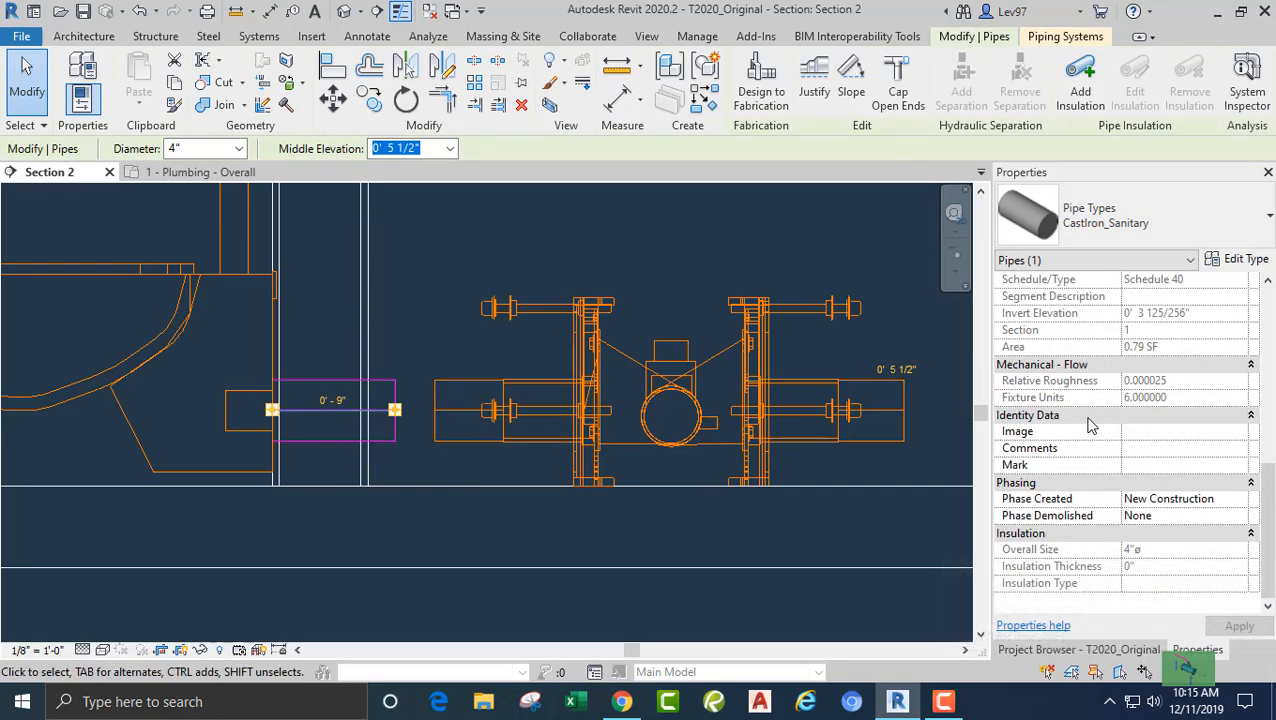
{"action": "left_click", "coordinate": [641, 240]}
Draw a 4" pipe about 9 1/2" long from the right toilet's outlet connector, ending short of the support's pipe.
{"action": "middle_click_drag", "start_coordinate": [789, 252], "coordinate": [285, 264]}
{"action": "left_click", "coordinate": [622, 275]}
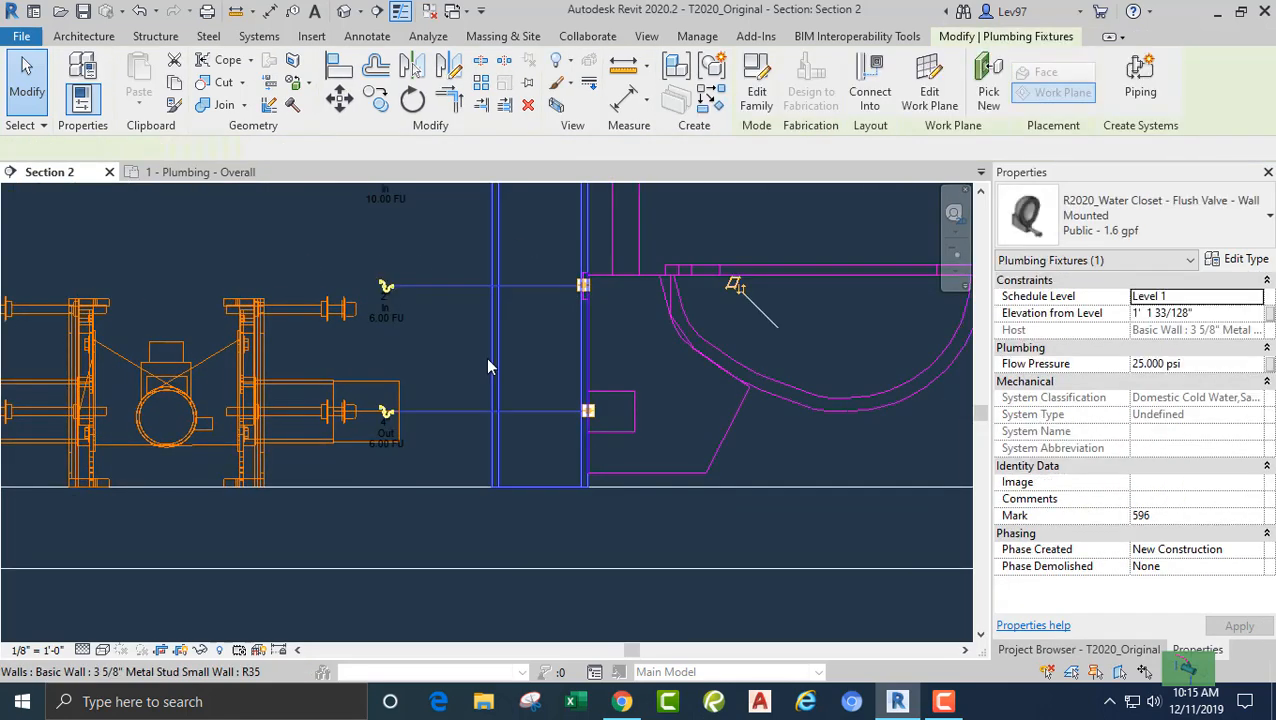
{"action": "right_click", "coordinate": [588, 420]}
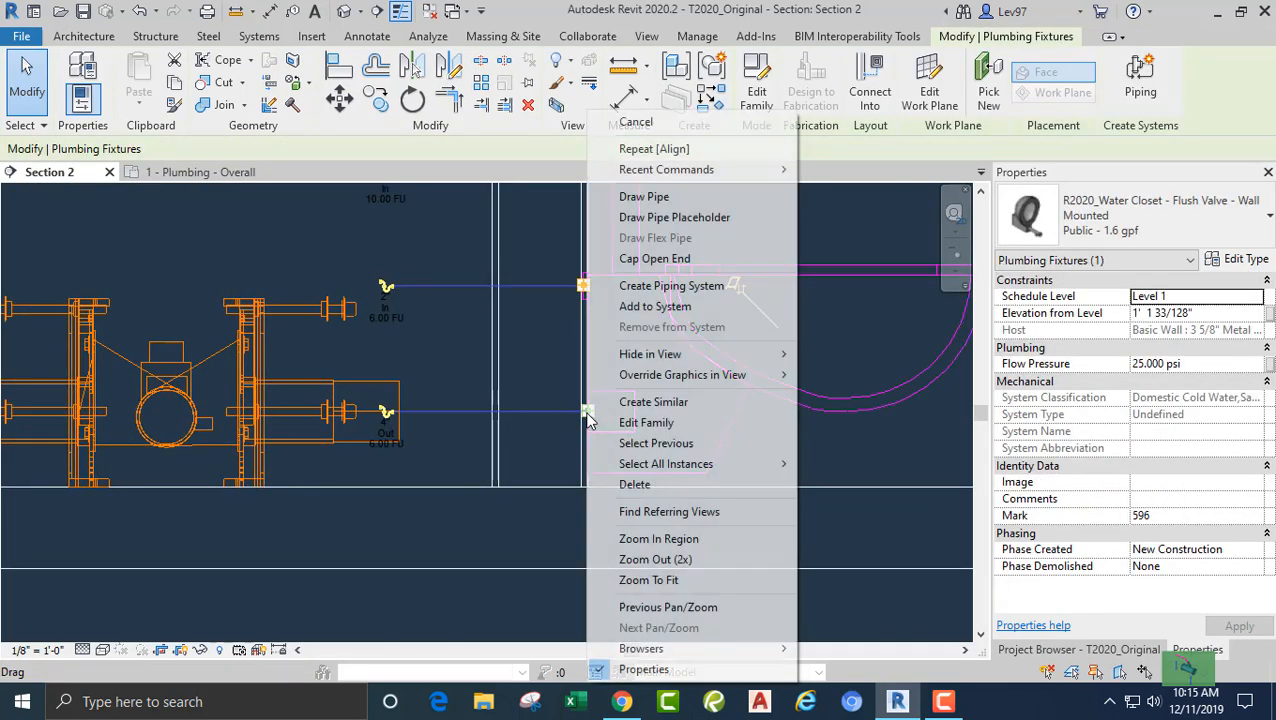
{"action": "left_click", "coordinate": [634, 197]}
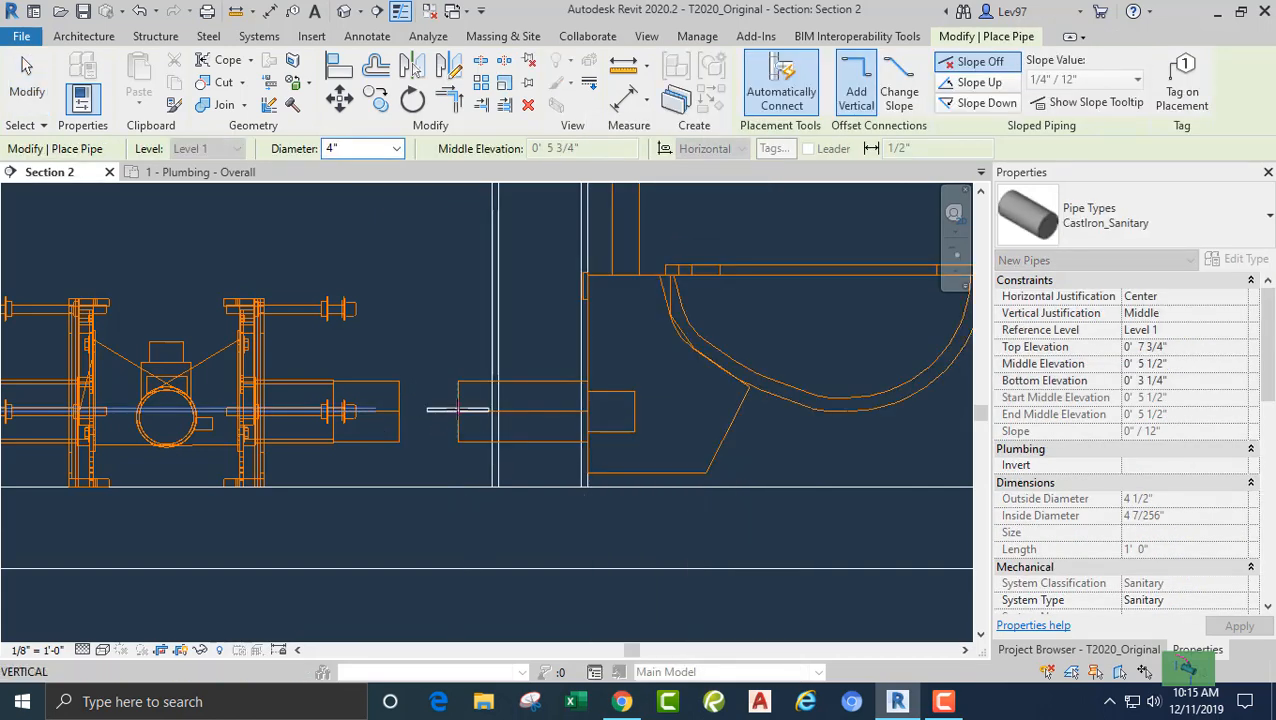
{"action": "left_click", "coordinate": [458, 408]}
{"action": "key", "text": "Escape"}
{"action": "key", "text": "Escape"}
Check the fixture units in the properties of the right toilet's outlet pipe.
{"action": "left_click", "coordinate": [467, 390]}
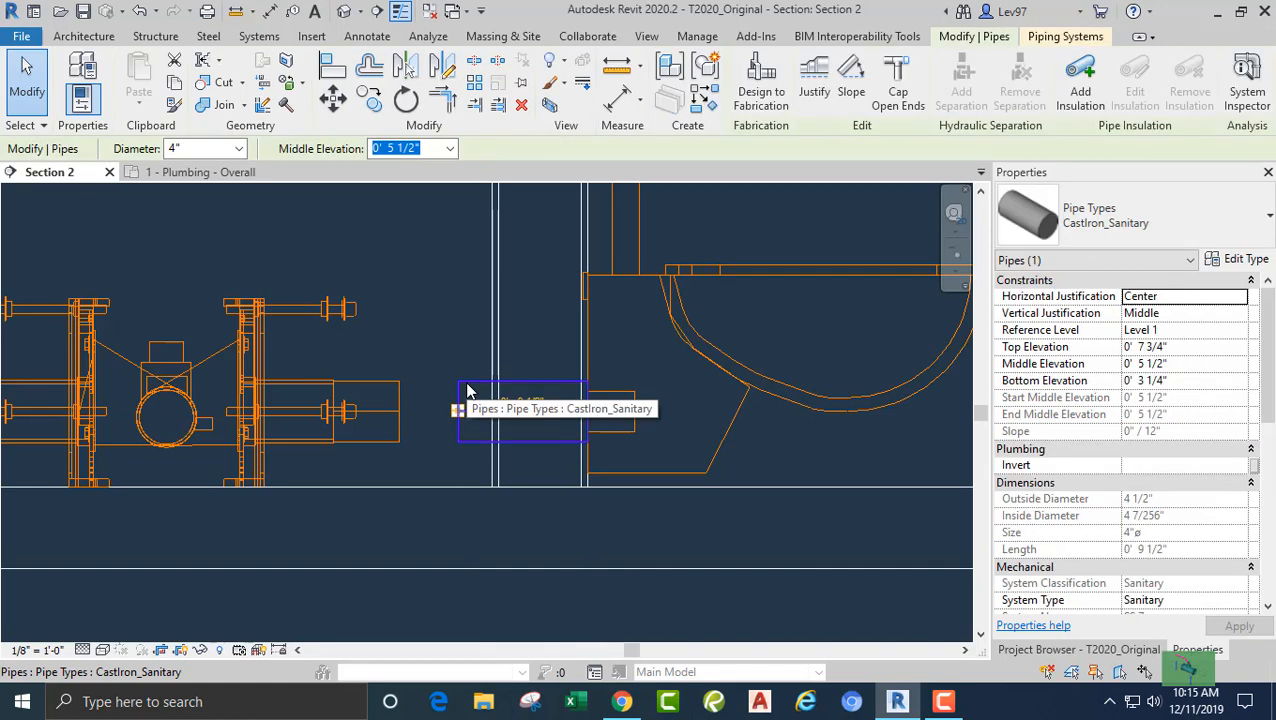
{"action": "scroll", "coordinate": [1110, 532], "scroll_direction": "down", "scroll_amount": 5}
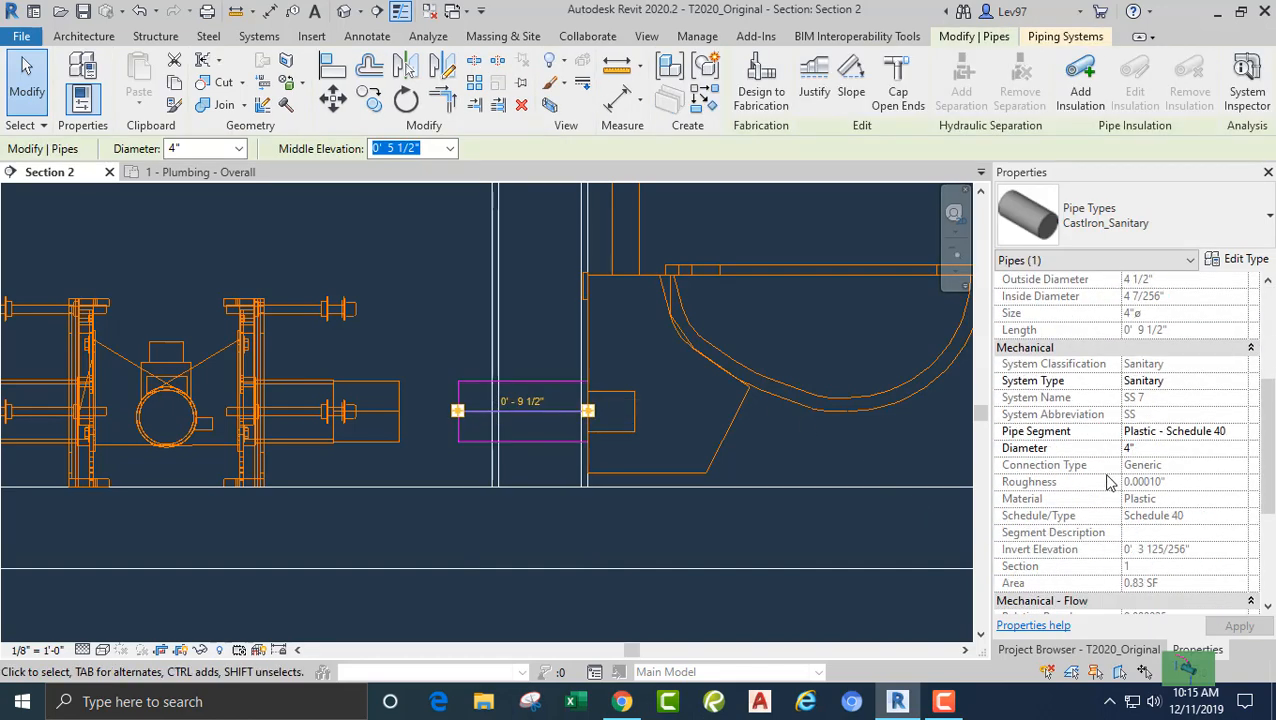
{"action": "scroll", "coordinate": [1100, 487], "scroll_direction": "down", "scroll_amount": 2}
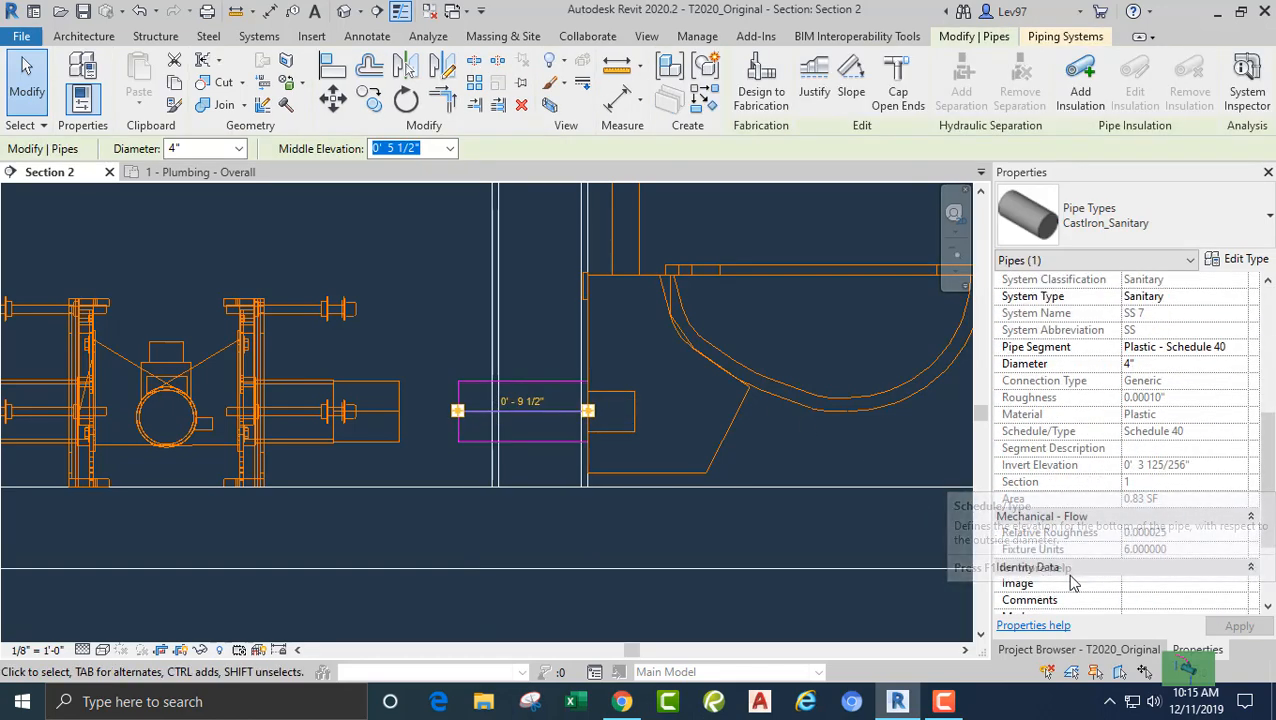
{"action": "left_click", "coordinate": [413, 263]}
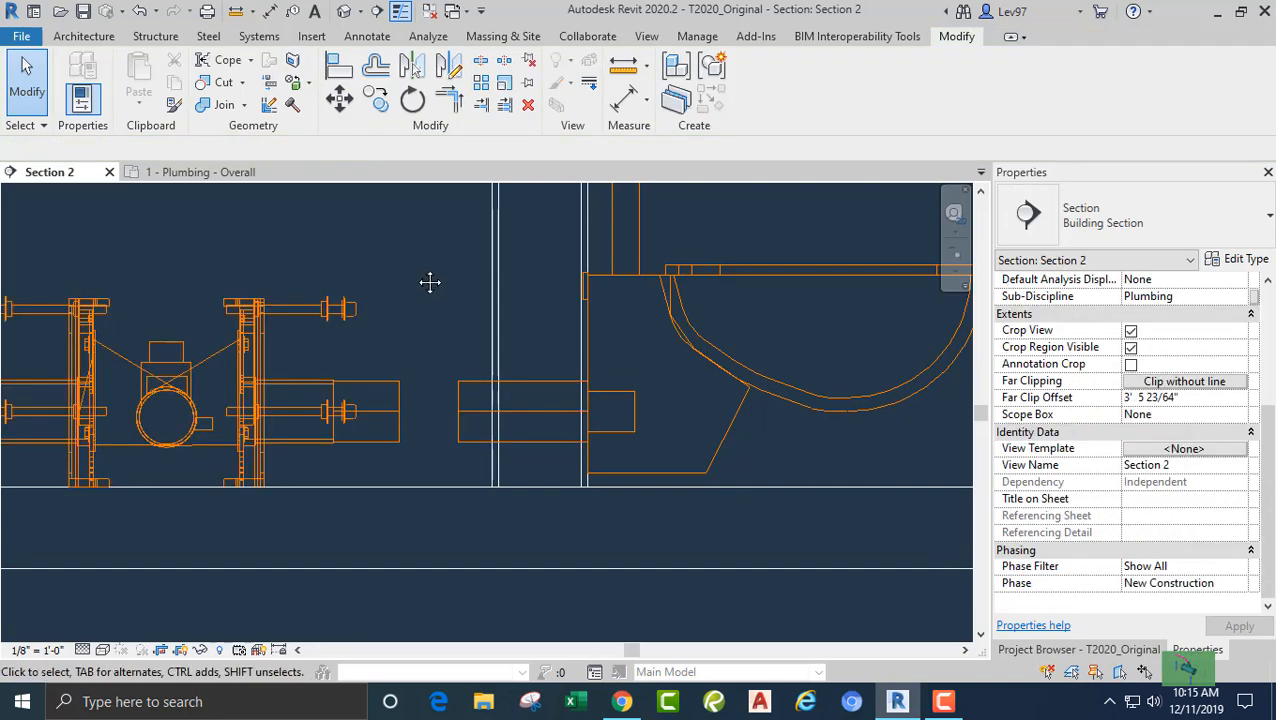
Draw a 4" pipe from the open end of the right toilet's outlet pipe to the support's right pipe, closing the gap.
{"action": "left_click", "coordinate": [477, 420]}
{"action": "right_click", "coordinate": [463, 447]}
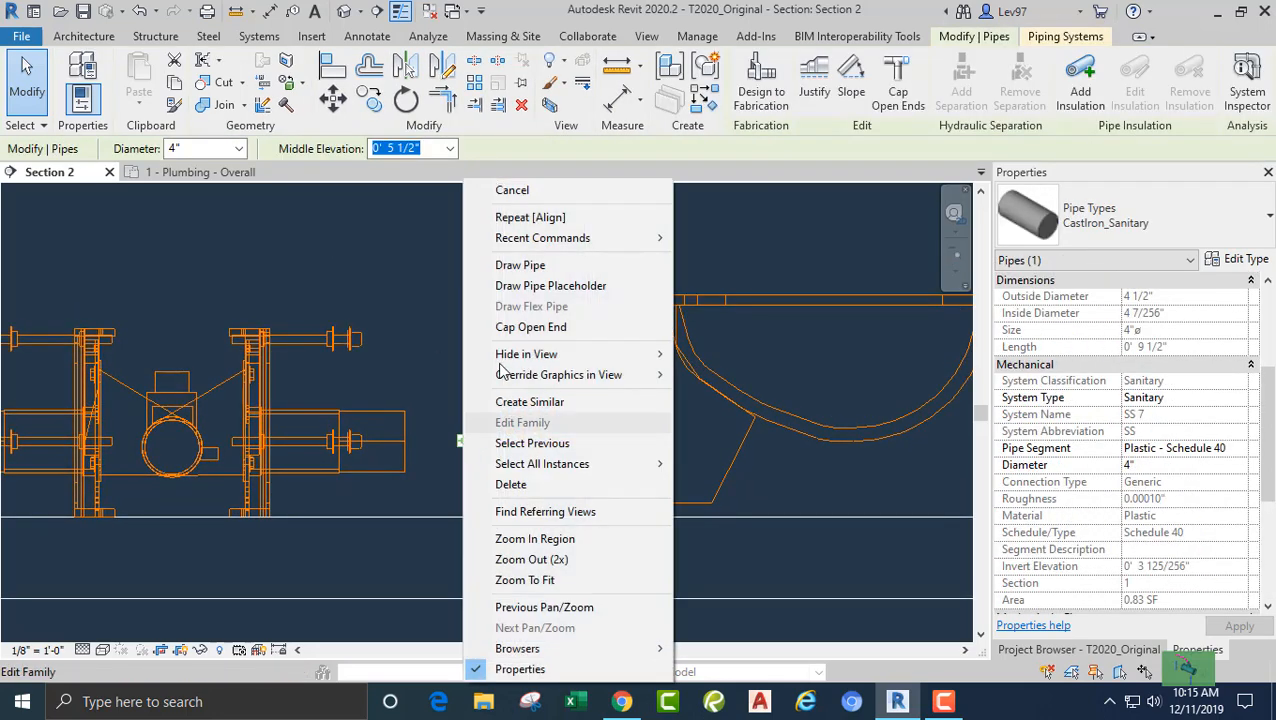
{"action": "left_click", "coordinate": [530, 263]}
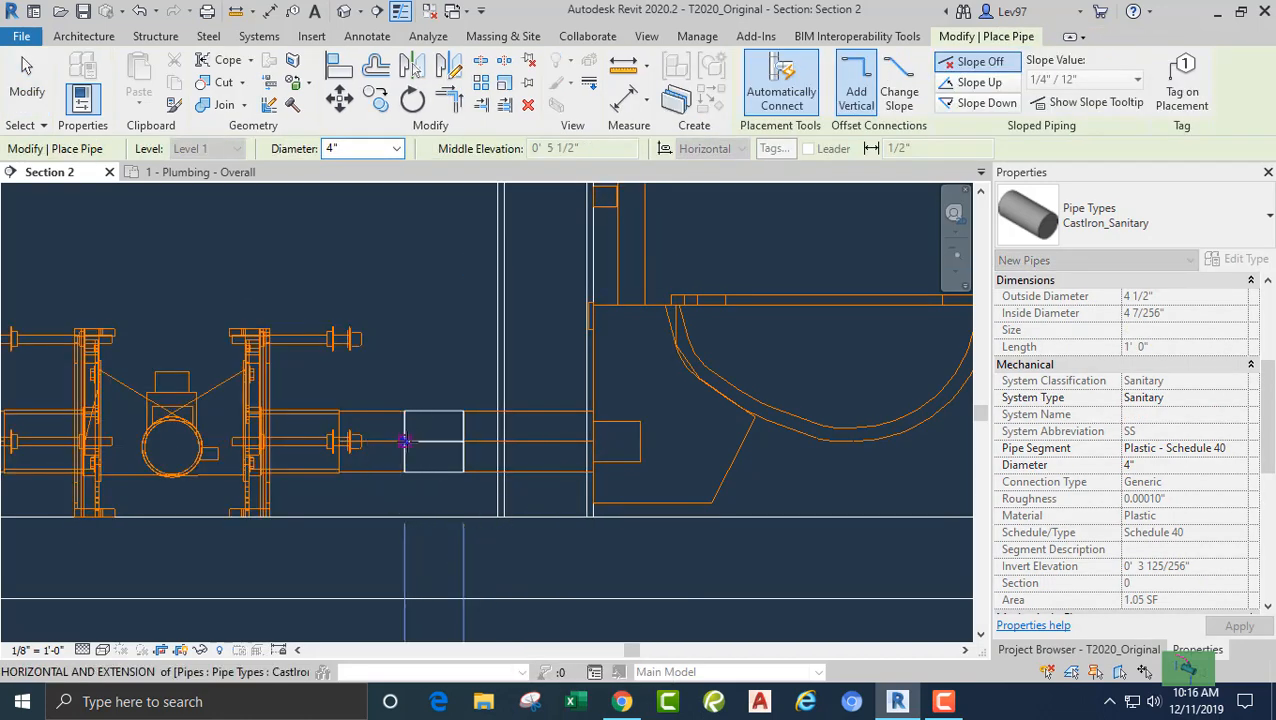
{"action": "left_click", "coordinate": [405, 441]}
{"action": "key", "text": "Escape"}
Extend the support's left stub pipe to join the left toilet's outlet pipe.
{"action": "scroll", "coordinate": [429, 370], "scroll_direction": "down", "scroll_amount": 3}
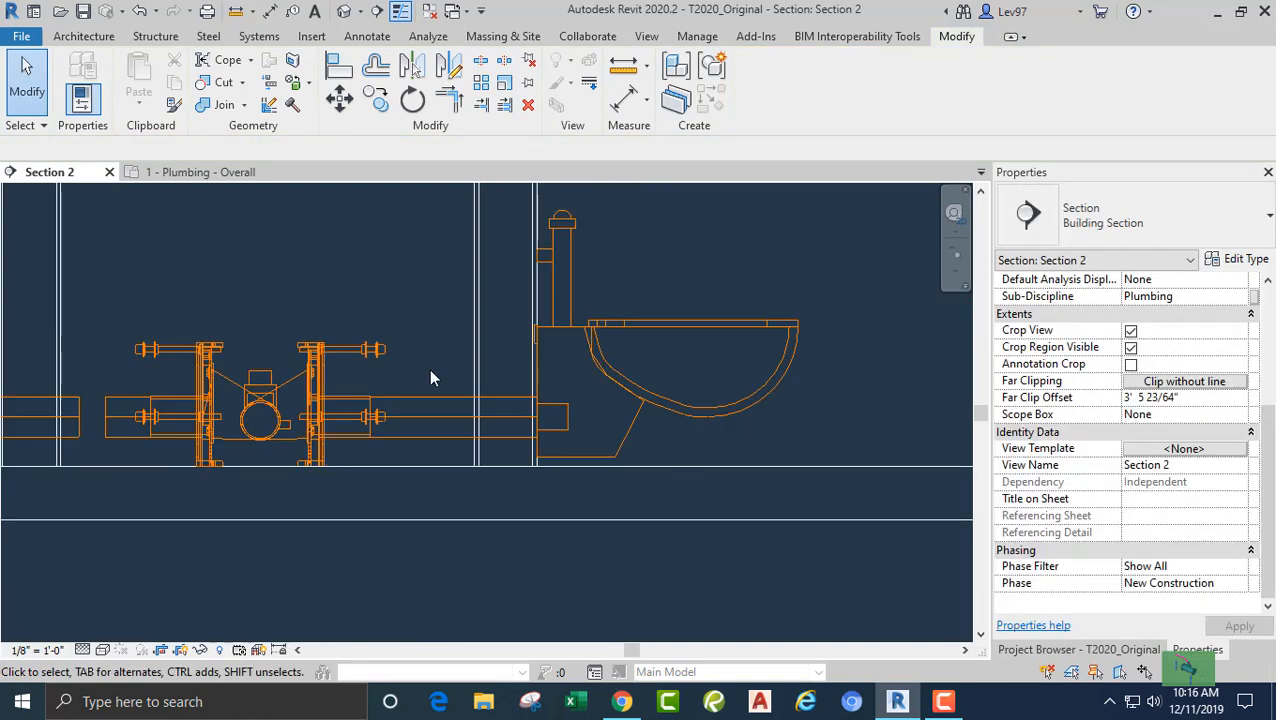
{"action": "middle_click_drag", "start_coordinate": [441, 373], "coordinate": [763, 397]}
{"action": "scroll", "coordinate": [252, 420], "scroll_direction": "up", "scroll_amount": 2}
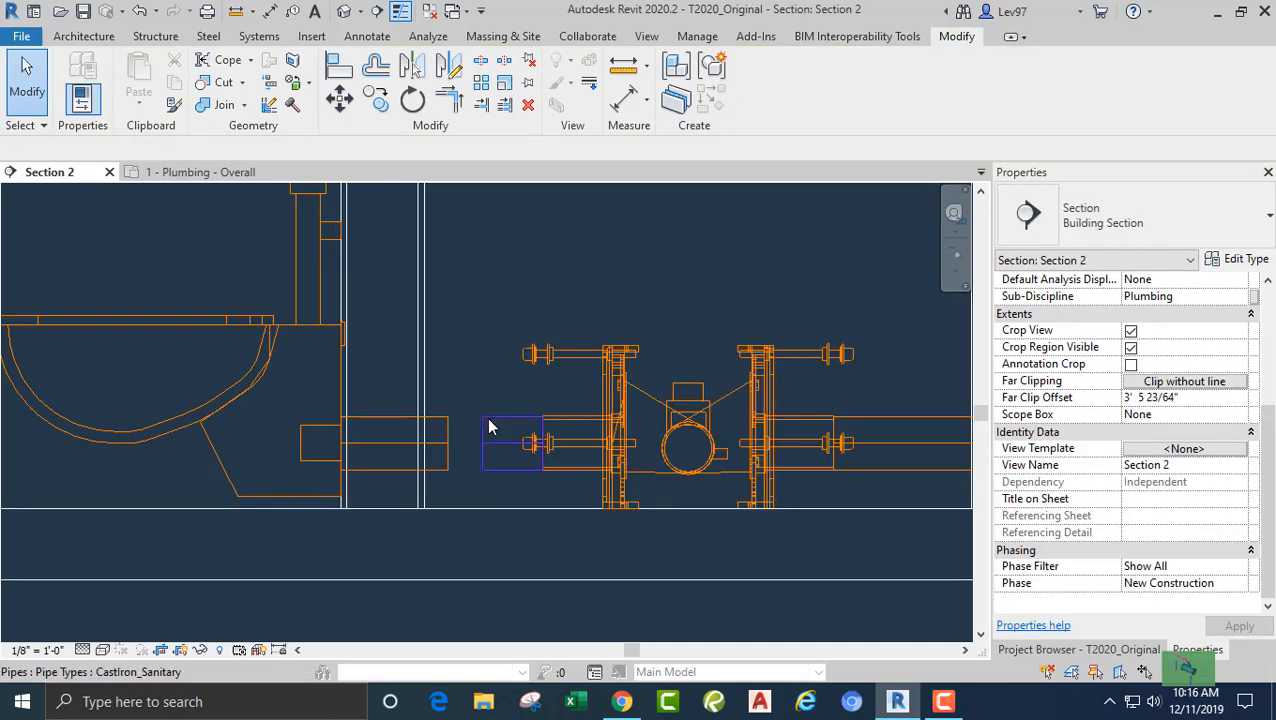
{"action": "left_click", "coordinate": [462, 438]}
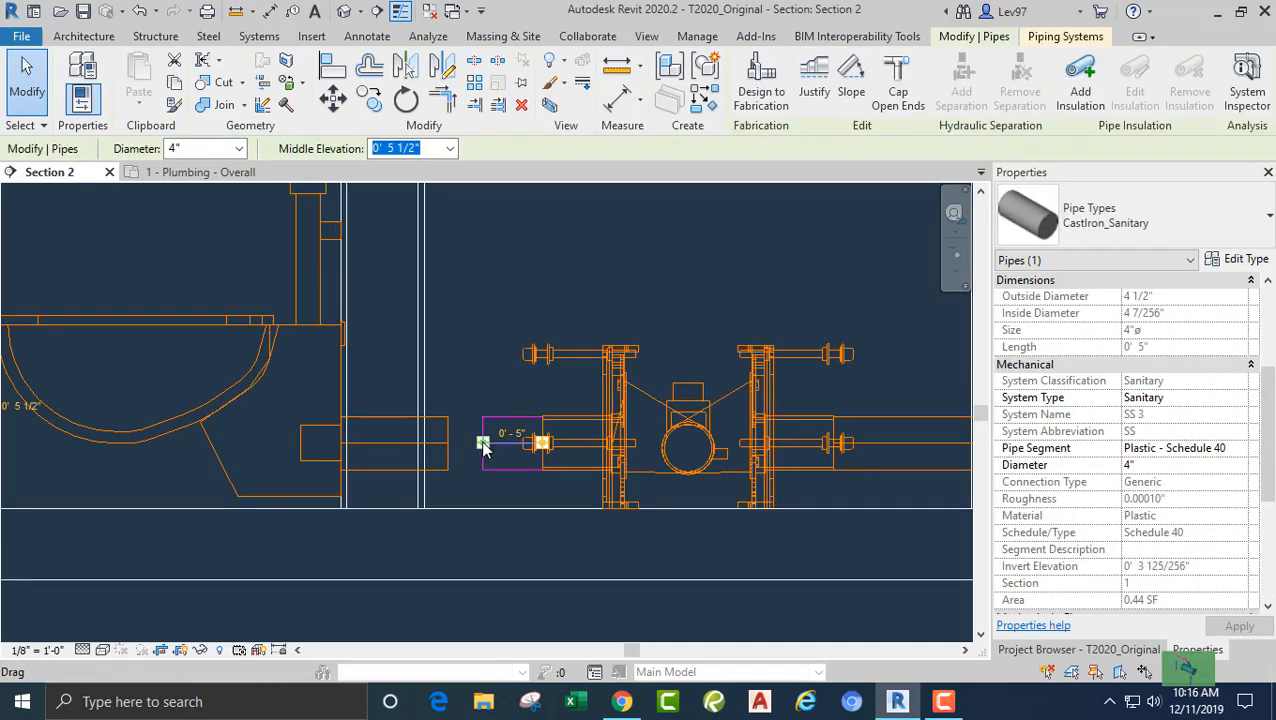
{"action": "left_click_drag", "start_coordinate": [483, 447], "coordinate": [341, 443]}
{"action": "left_click", "coordinate": [478, 349]}
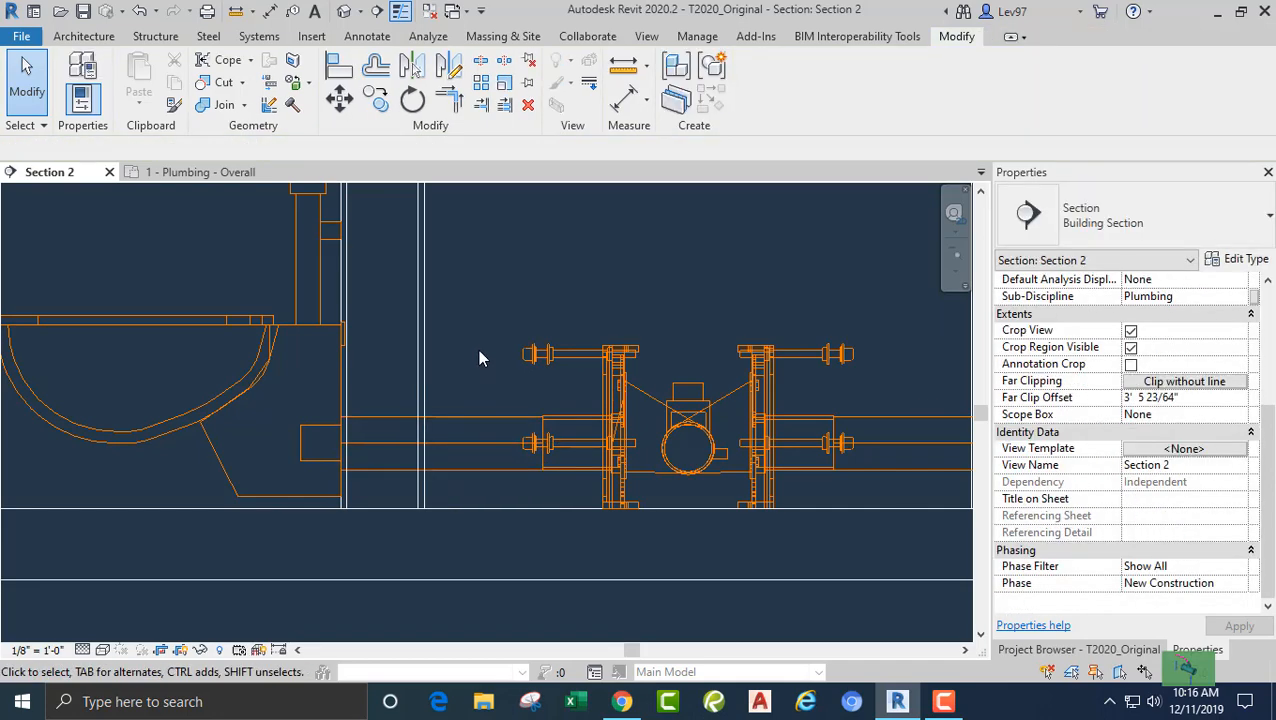
In the 1 - Plumbing - Overall floor plan, draw a 4" pipe about 9" long from the support's outlet connector toward the upper wall.
{"action": "scroll", "coordinate": [478, 348], "scroll_direction": "down", "scroll_amount": 3}
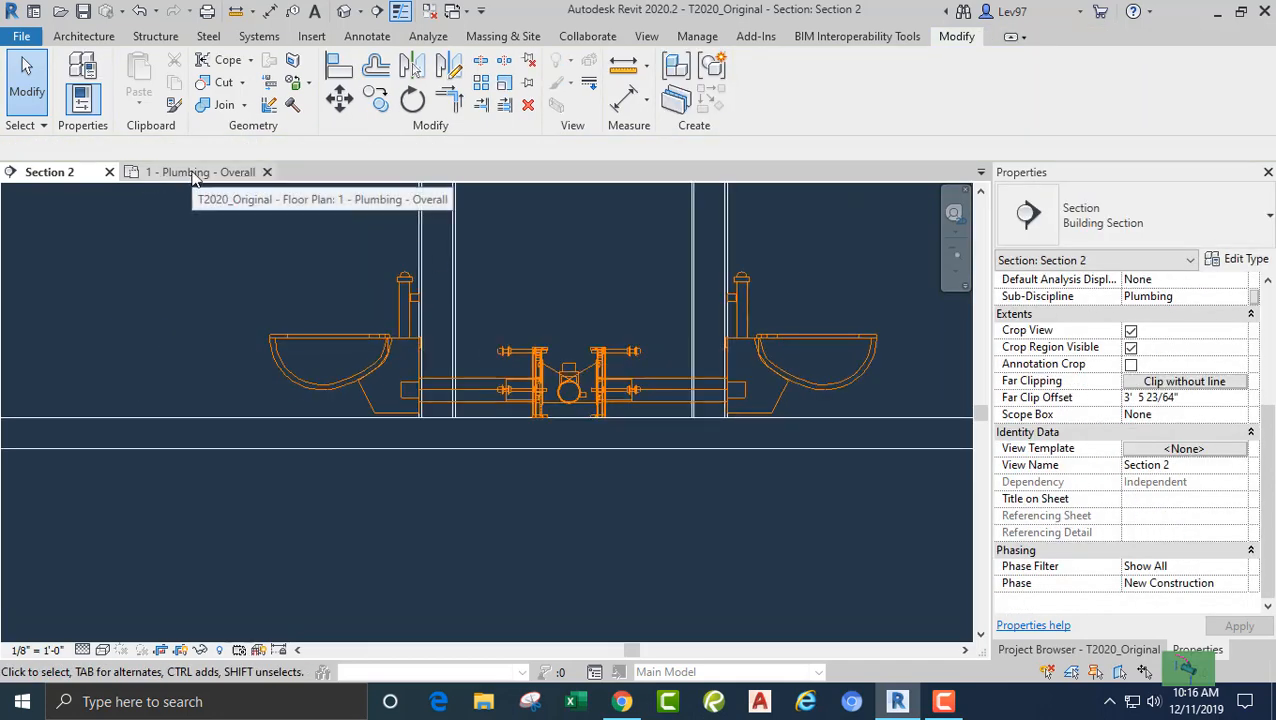
{"action": "left_click", "coordinate": [196, 174]}
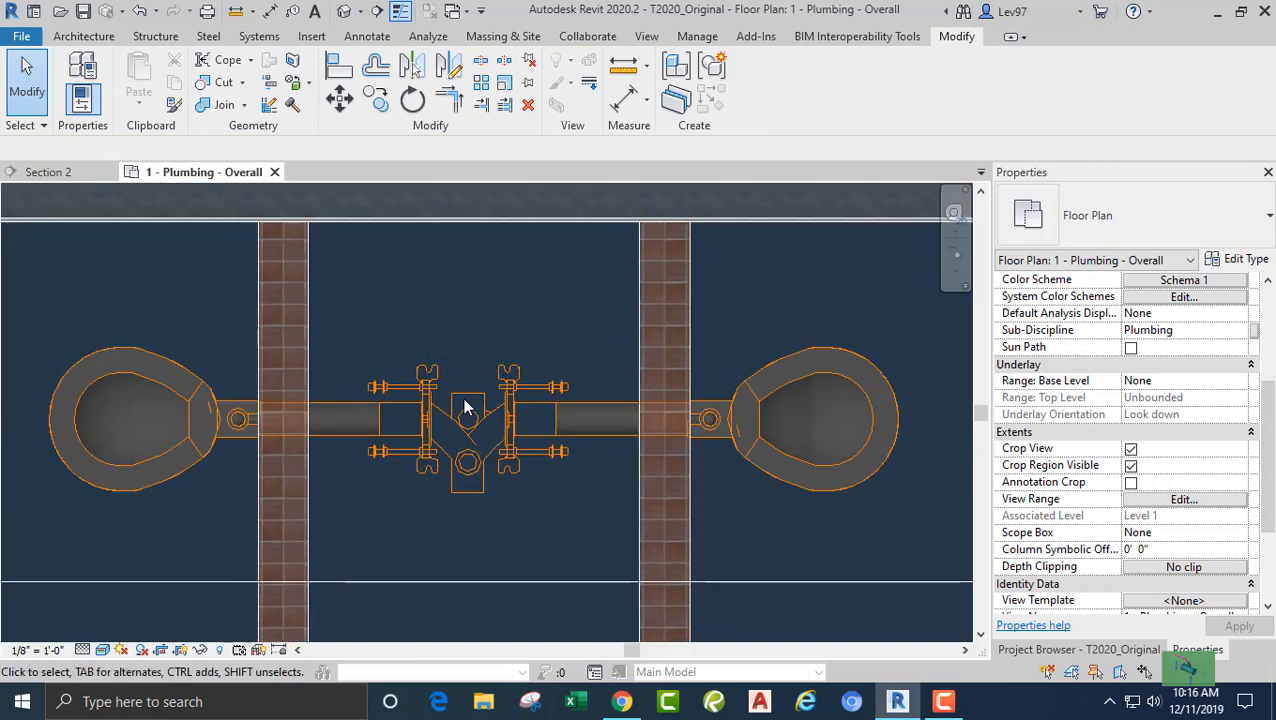
{"action": "left_click", "coordinate": [465, 410]}
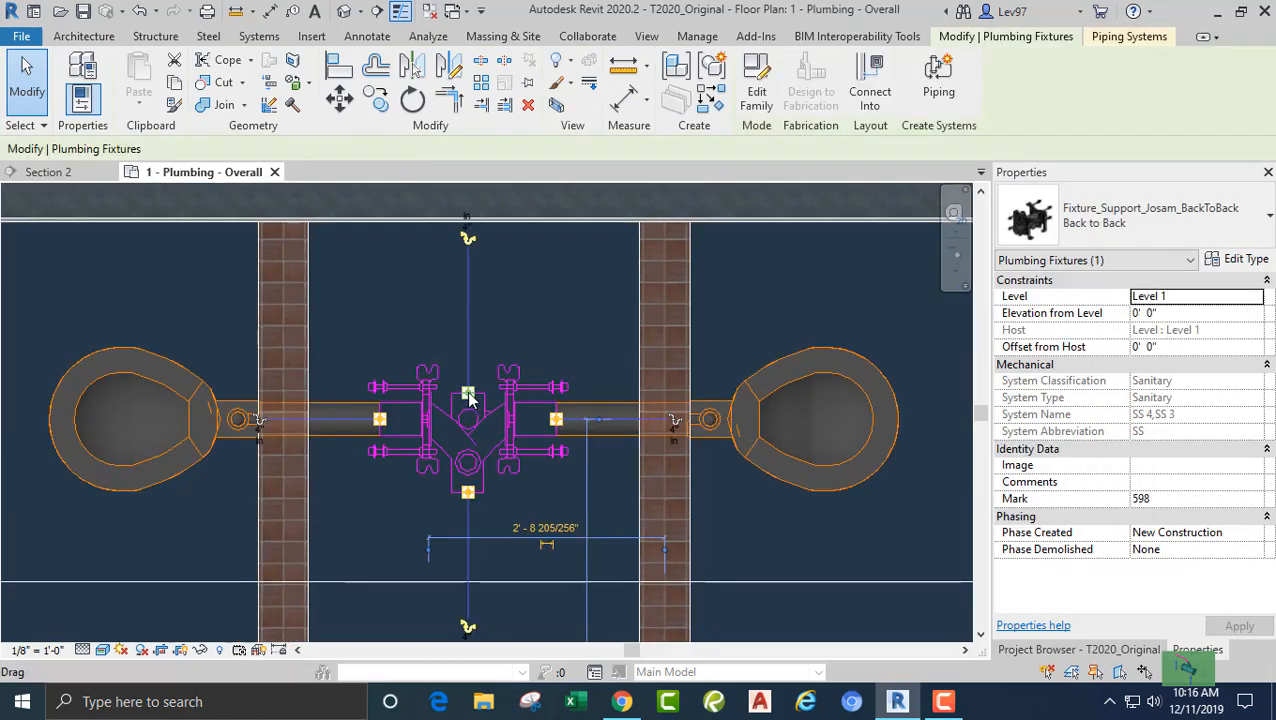
{"action": "right_click", "coordinate": [465, 410]}
{"action": "left_click", "coordinate": [540, 198]}
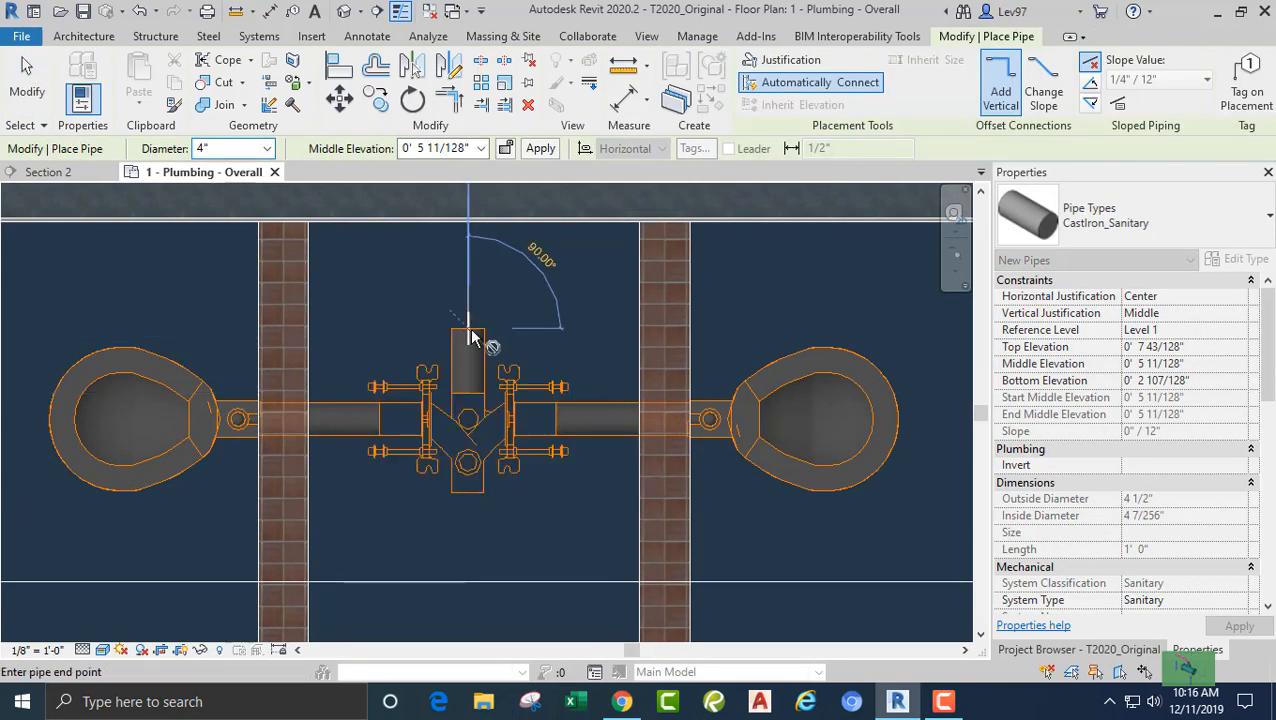
{"action": "left_click", "coordinate": [470, 338]}
{"action": "key", "text": "Escape"}
{"action": "key", "text": "Escape"}
Cap the open end of the support's new outlet pipe.
{"action": "left_click", "coordinate": [530, 340]}
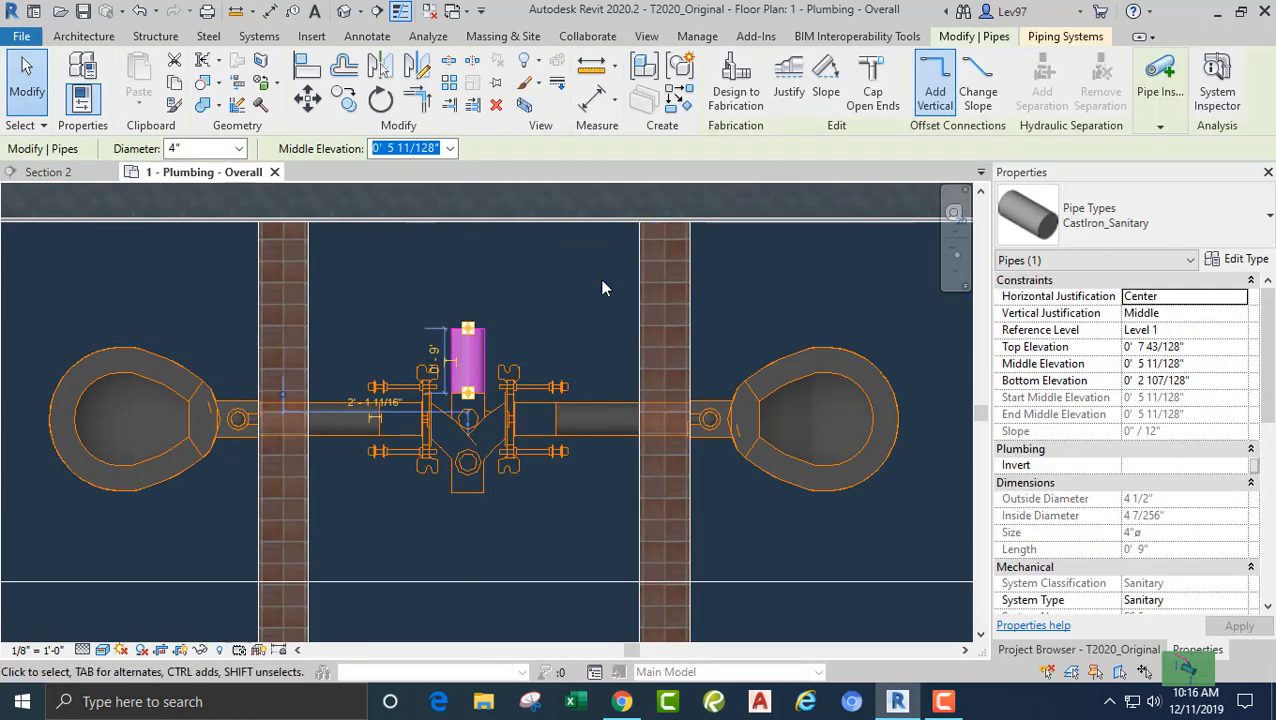
{"action": "left_click", "coordinate": [503, 254]}
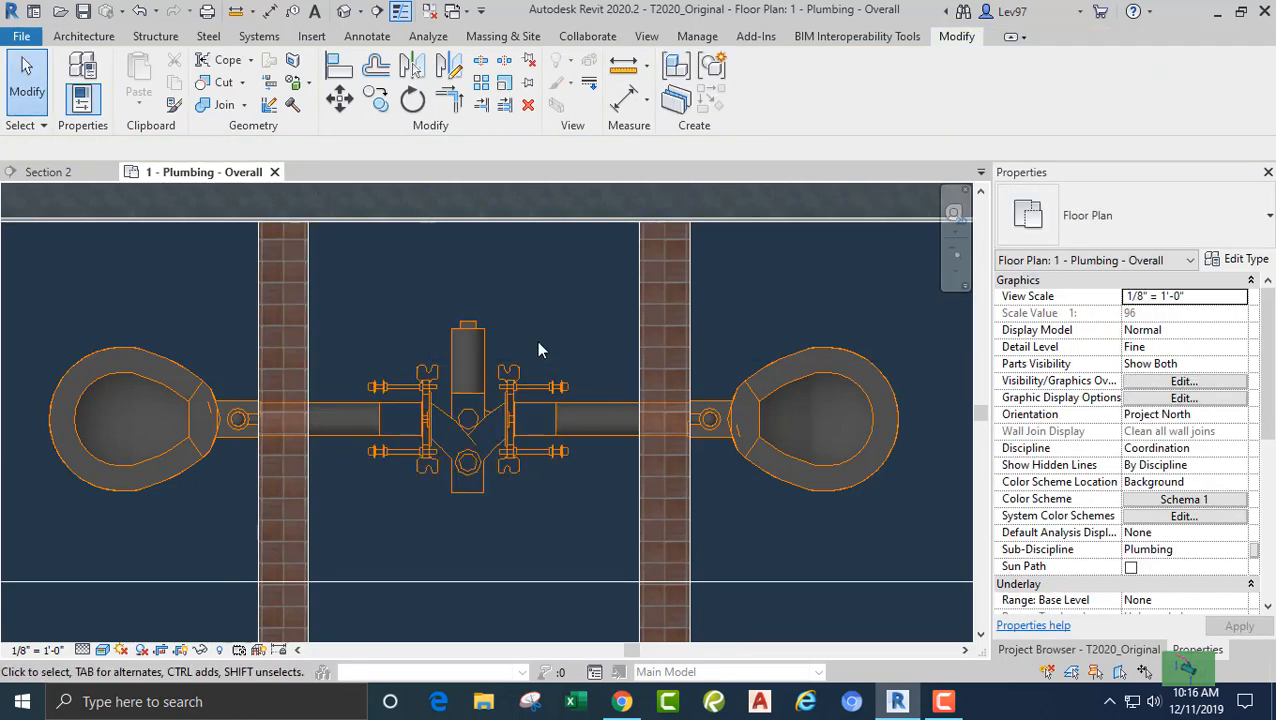
{"action": "middle_click_drag", "start_coordinate": [537, 345], "coordinate": [550, 284]}
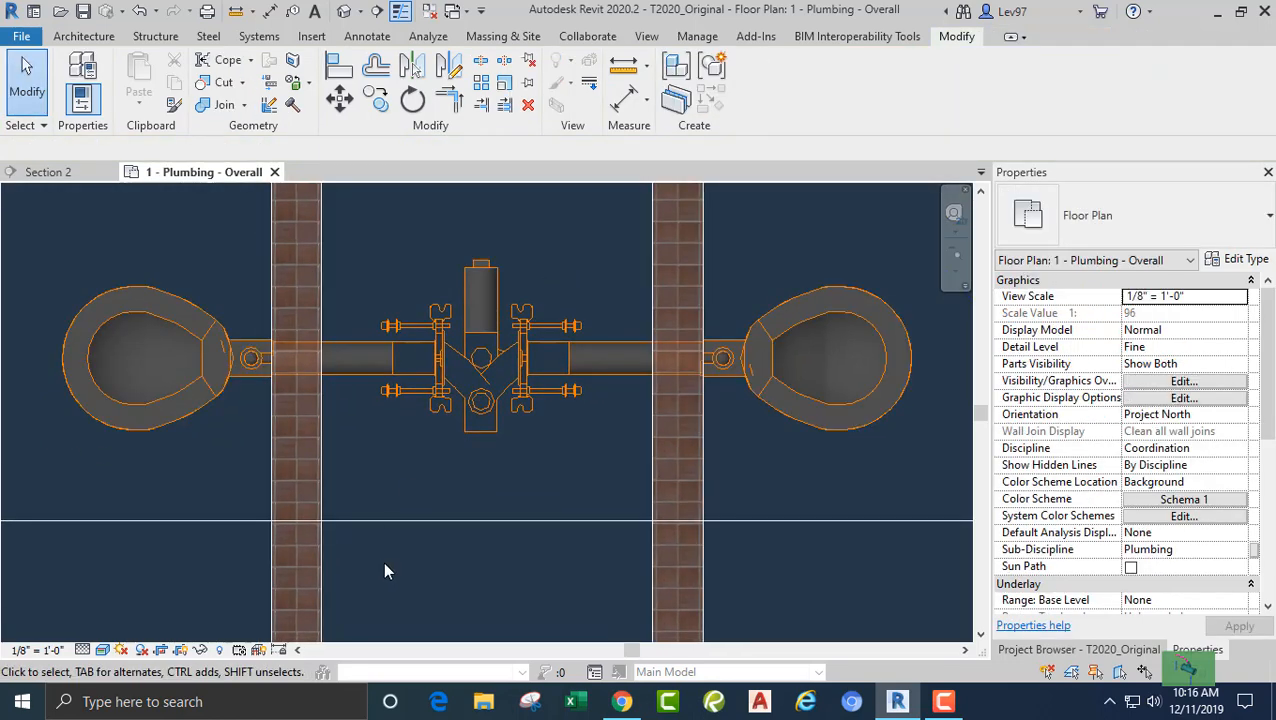
{"action": "left_click", "coordinate": [457, 457]}
Check the fixture units in the properties of the pipe between the left toilet and the support.
{"action": "scroll", "coordinate": [456, 455], "scroll_direction": "down", "scroll_amount": 2}
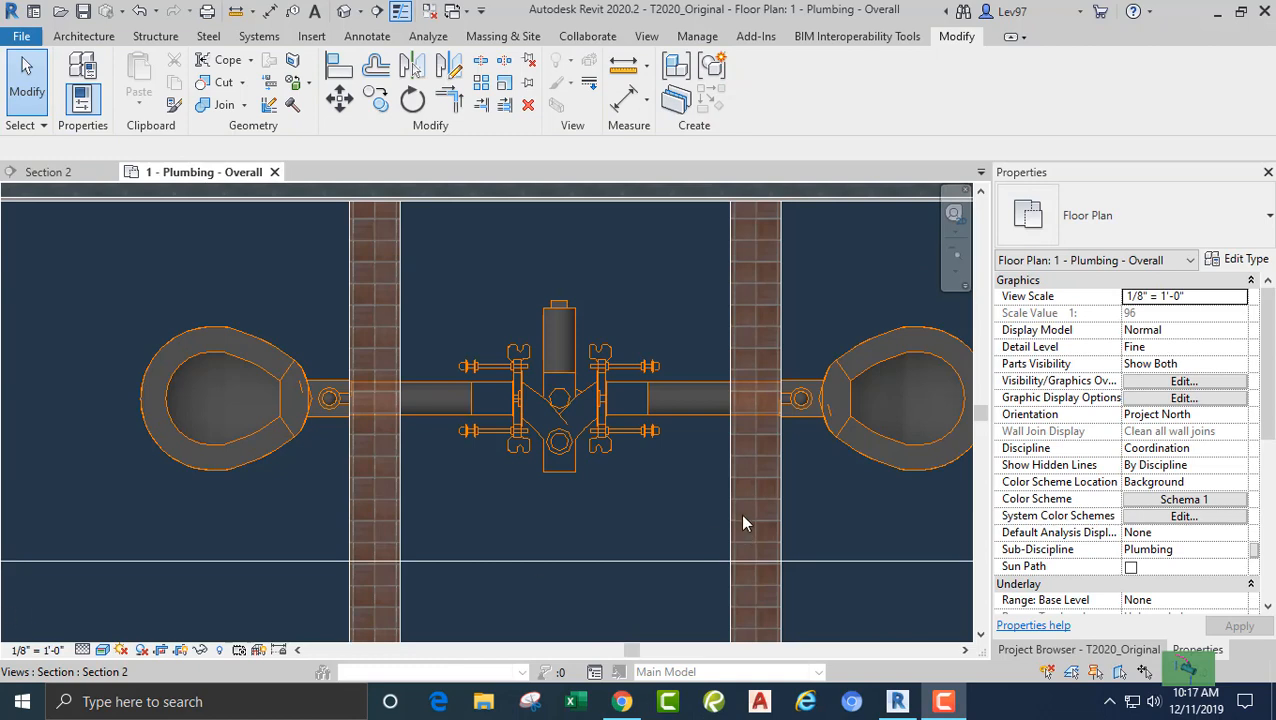
{"action": "scroll", "coordinate": [546, 517], "scroll_direction": "down", "scroll_amount": 2}
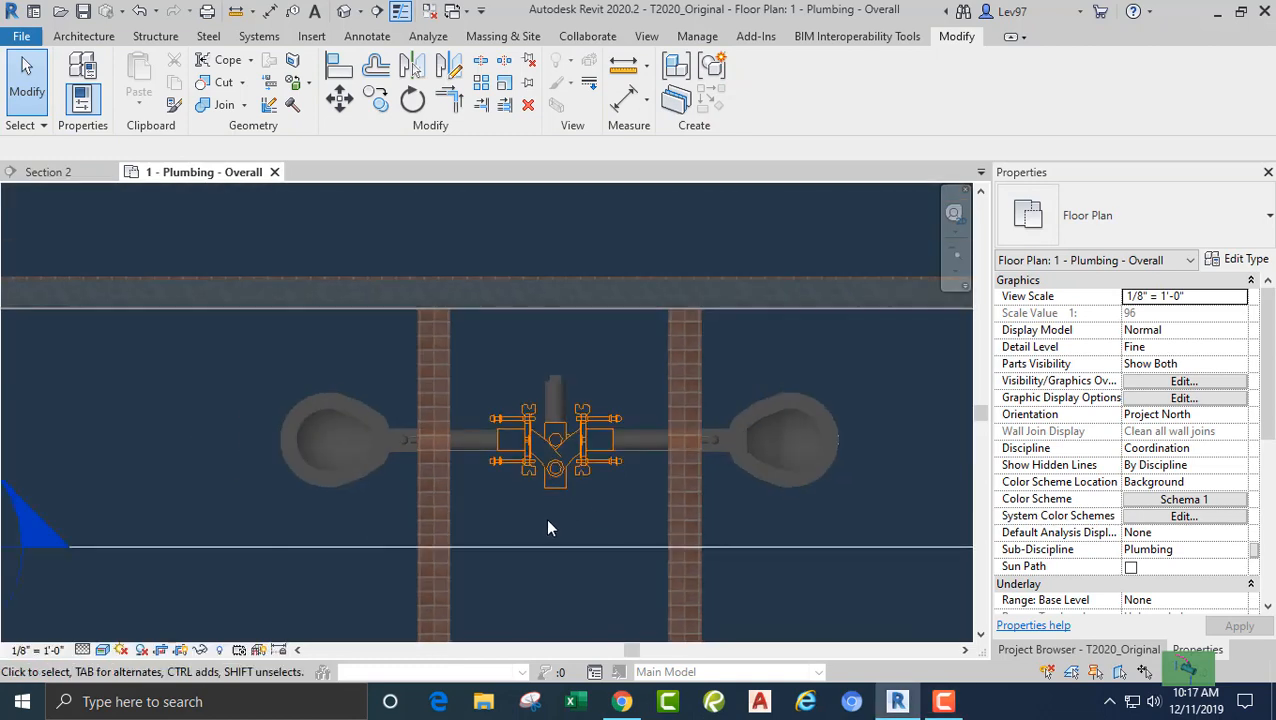
{"action": "middle_click_drag", "start_coordinate": [546, 517], "coordinate": [584, 443]}
{"action": "scroll", "coordinate": [512, 348], "scroll_direction": "up", "scroll_amount": 1}
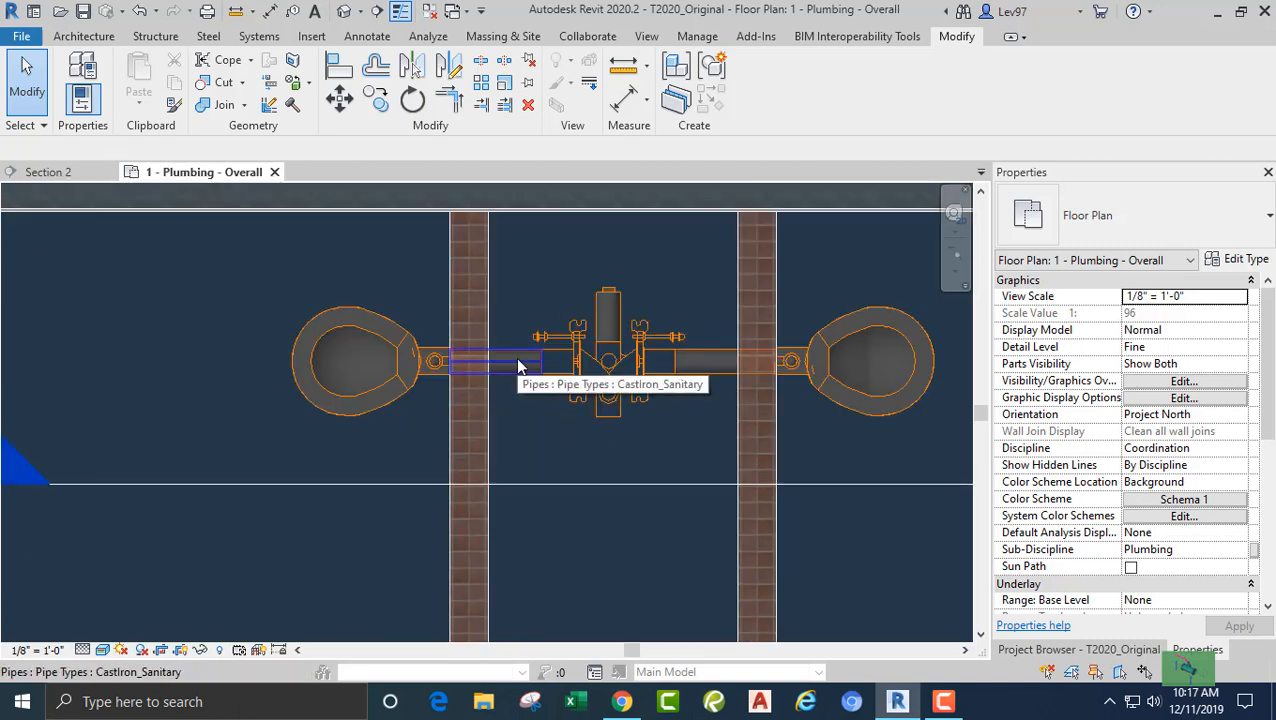
{"action": "left_click", "coordinate": [517, 361]}
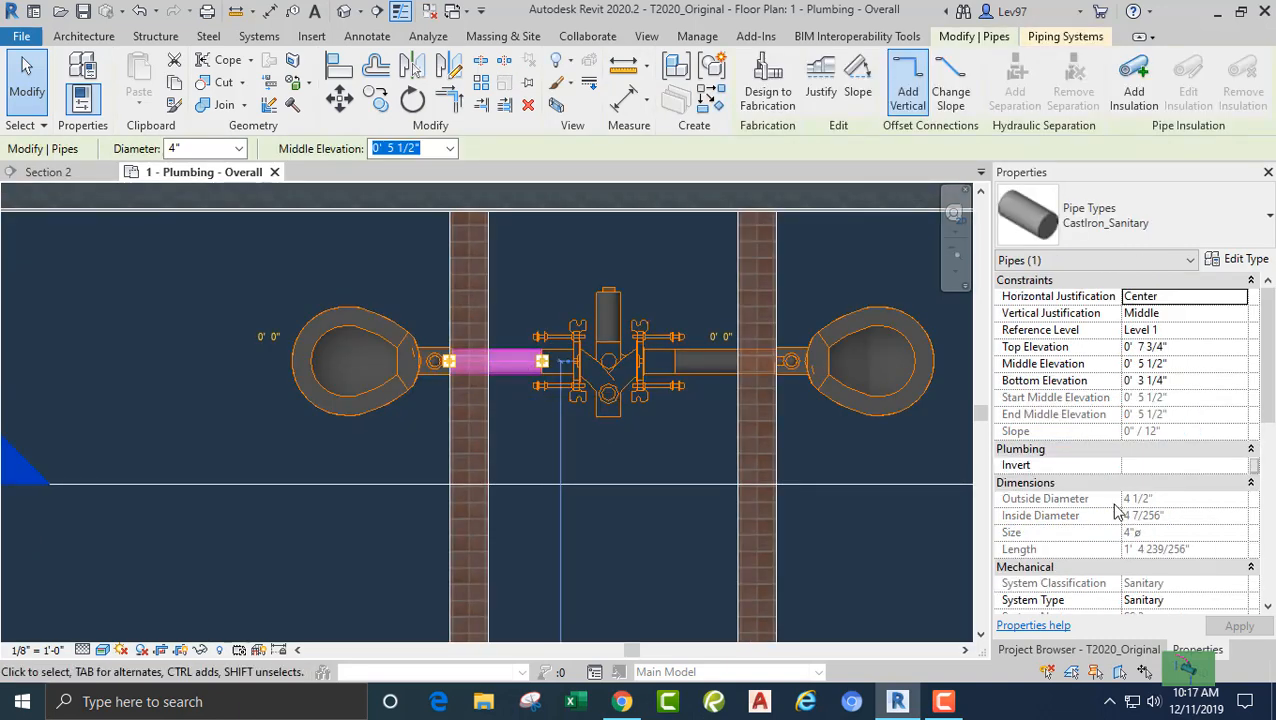
{"action": "scroll", "coordinate": [1115, 553], "scroll_direction": "down", "scroll_amount": 10}
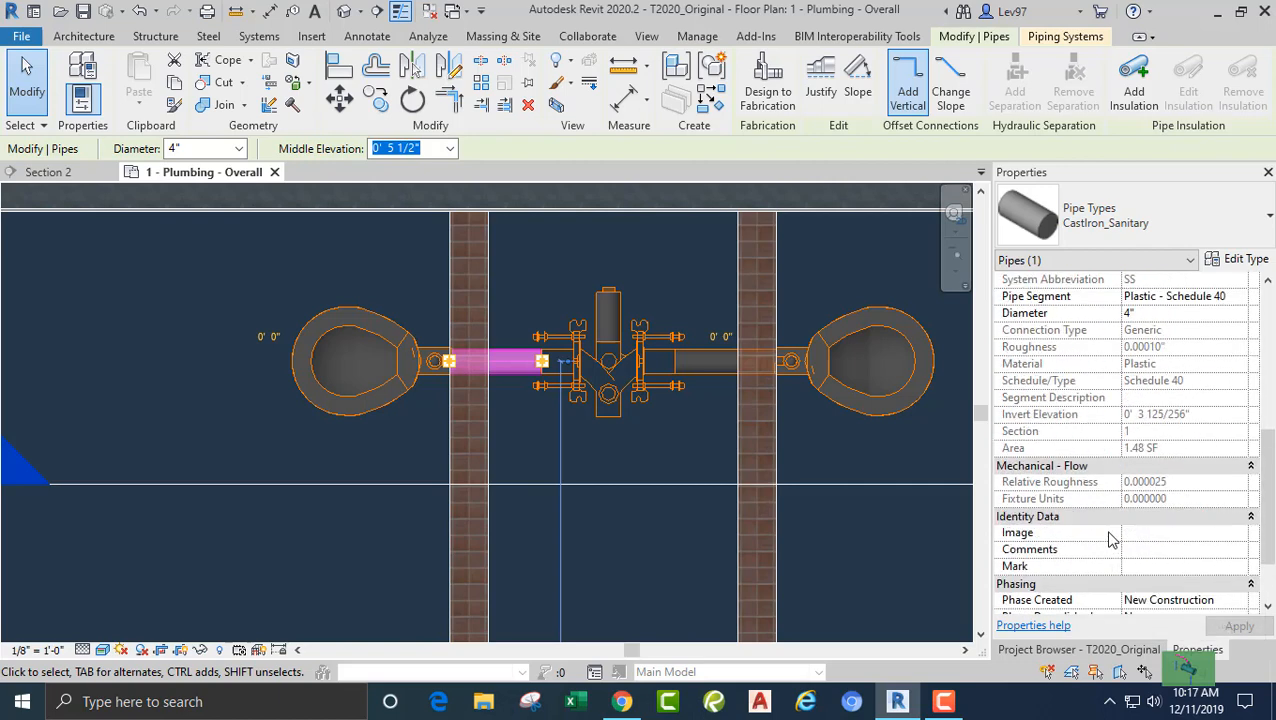
{"action": "left_click", "coordinate": [531, 428]}
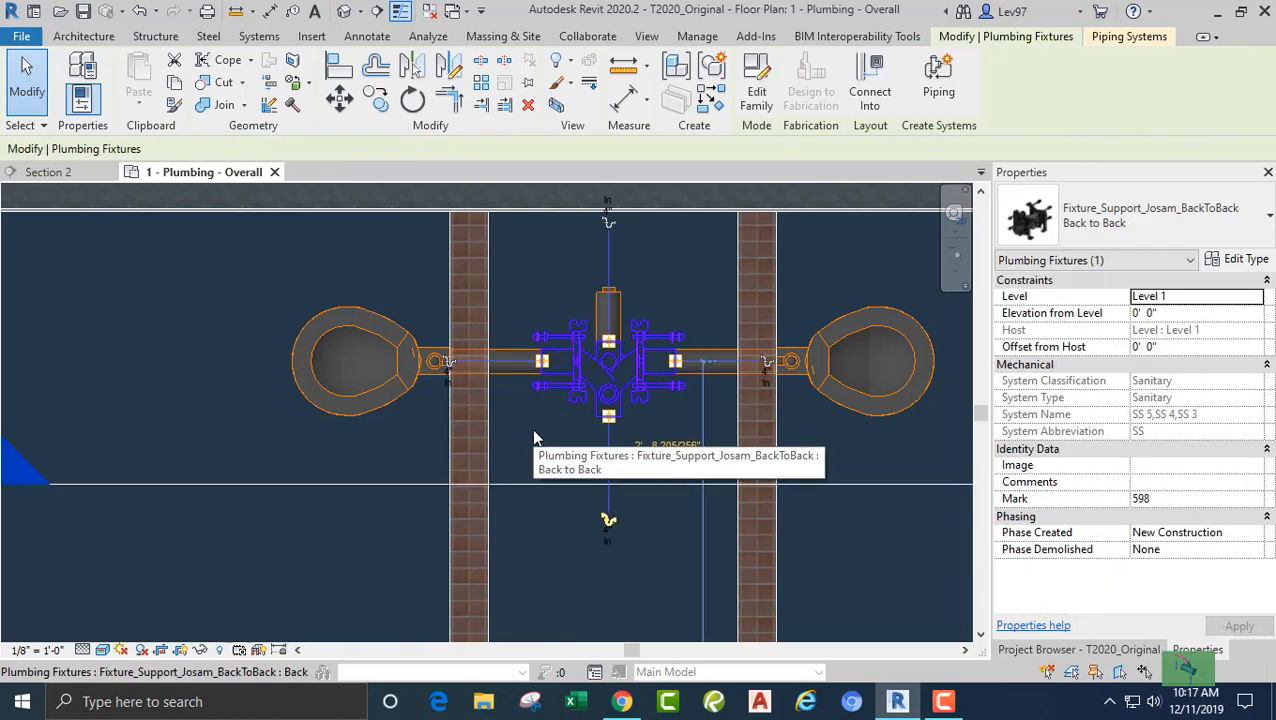
{"action": "key", "text": "Escape"}
Draw a 30" vertical detail line from the middle of the left toilet's bowl down the plan.
{"action": "scroll", "coordinate": [531, 428], "scroll_direction": "down", "scroll_amount": 2}
{"action": "middle_click_drag", "start_coordinate": [535, 433], "coordinate": [571, 445]}
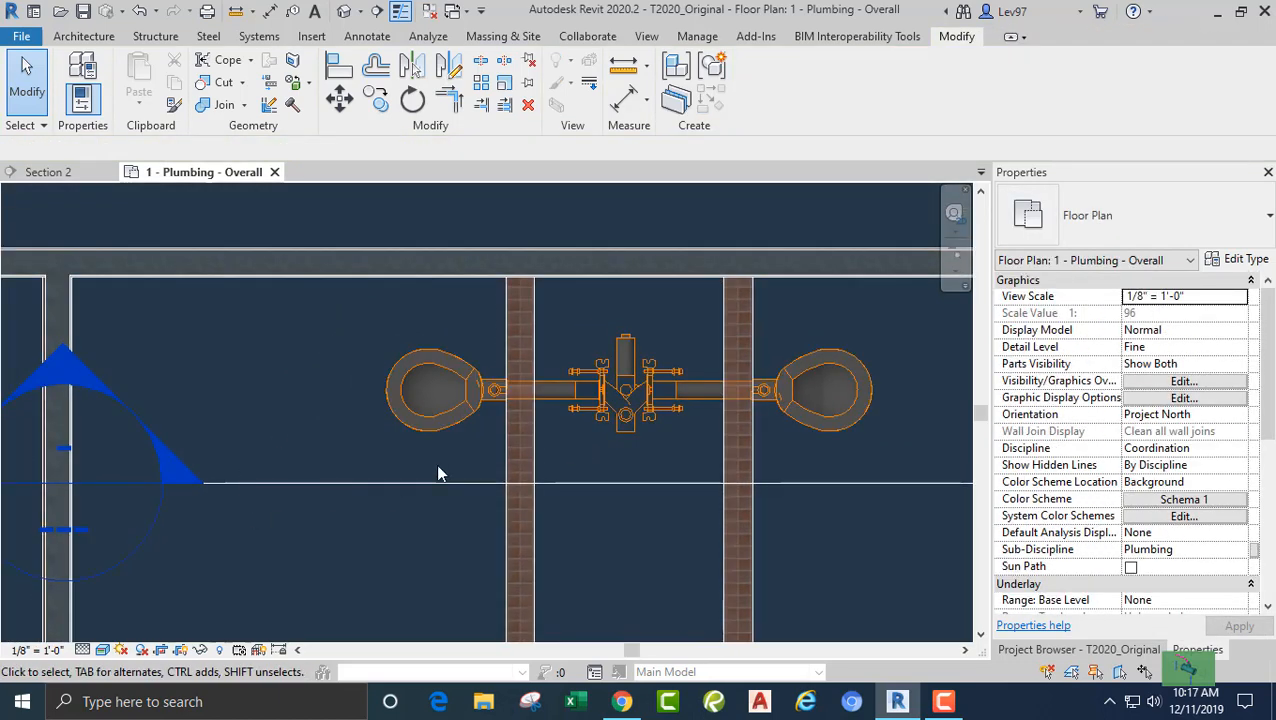
{"action": "middle_click_drag", "start_coordinate": [428, 460], "coordinate": [519, 476]}
{"action": "scroll", "coordinate": [465, 400], "scroll_direction": "up", "scroll_amount": 1}
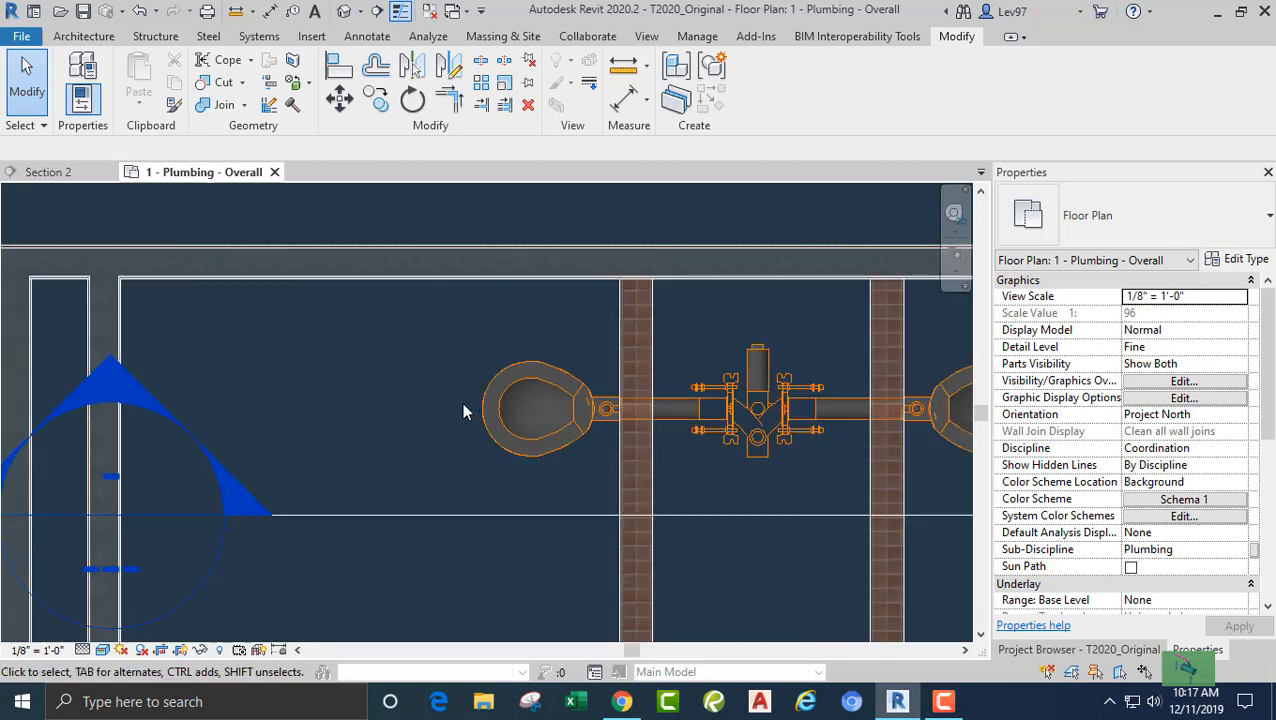
{"action": "key", "text": "d"}
{"action": "key", "text": "l"}
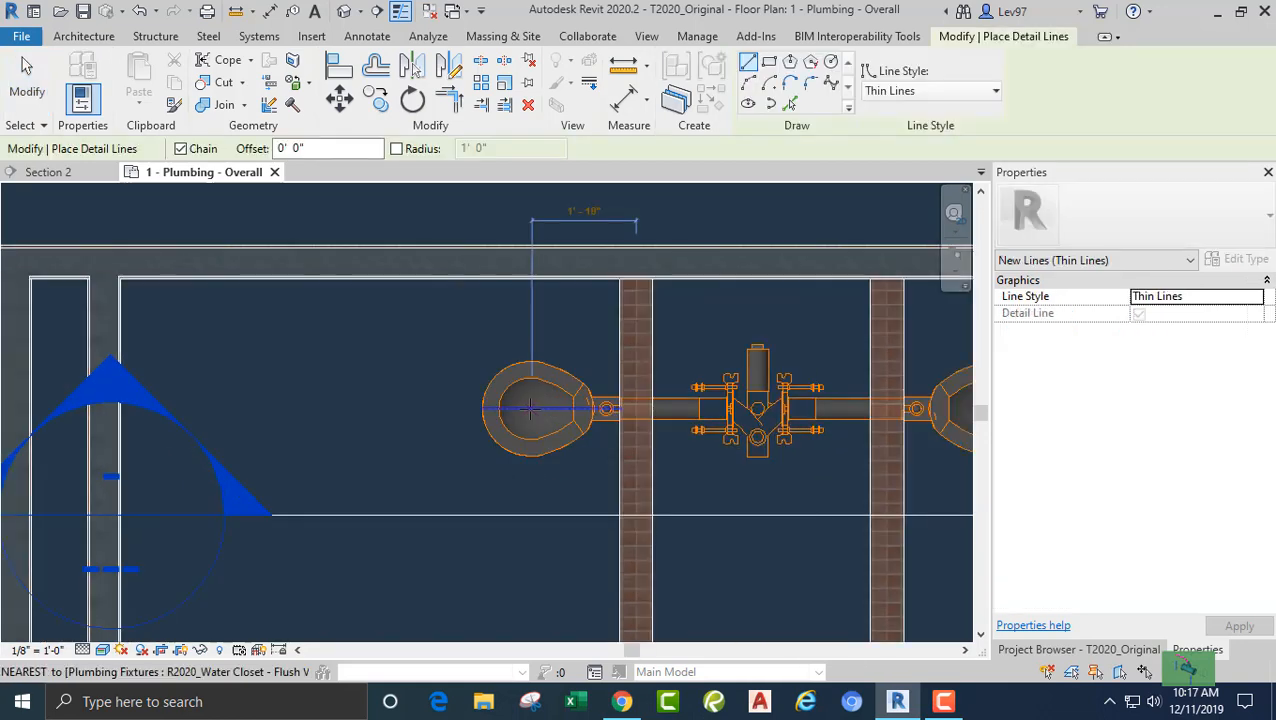
{"action": "left_click", "coordinate": [531, 408]}
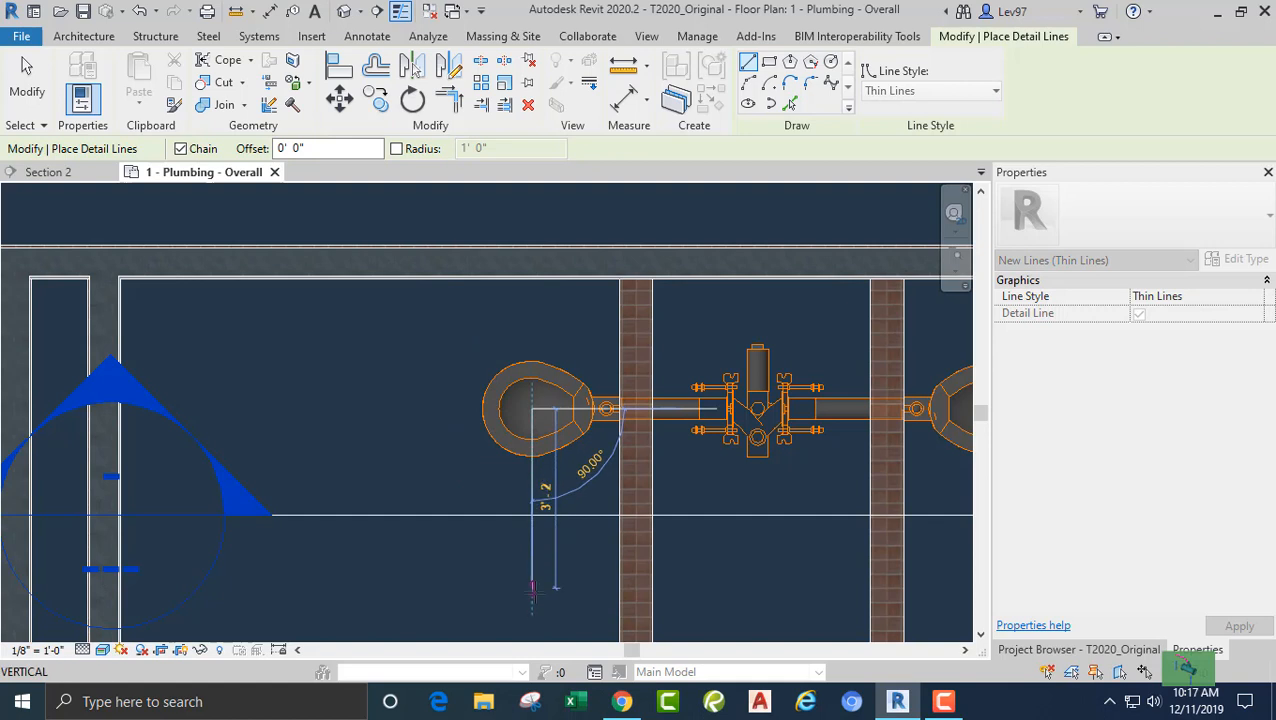
{"action": "type", "text": "0"}
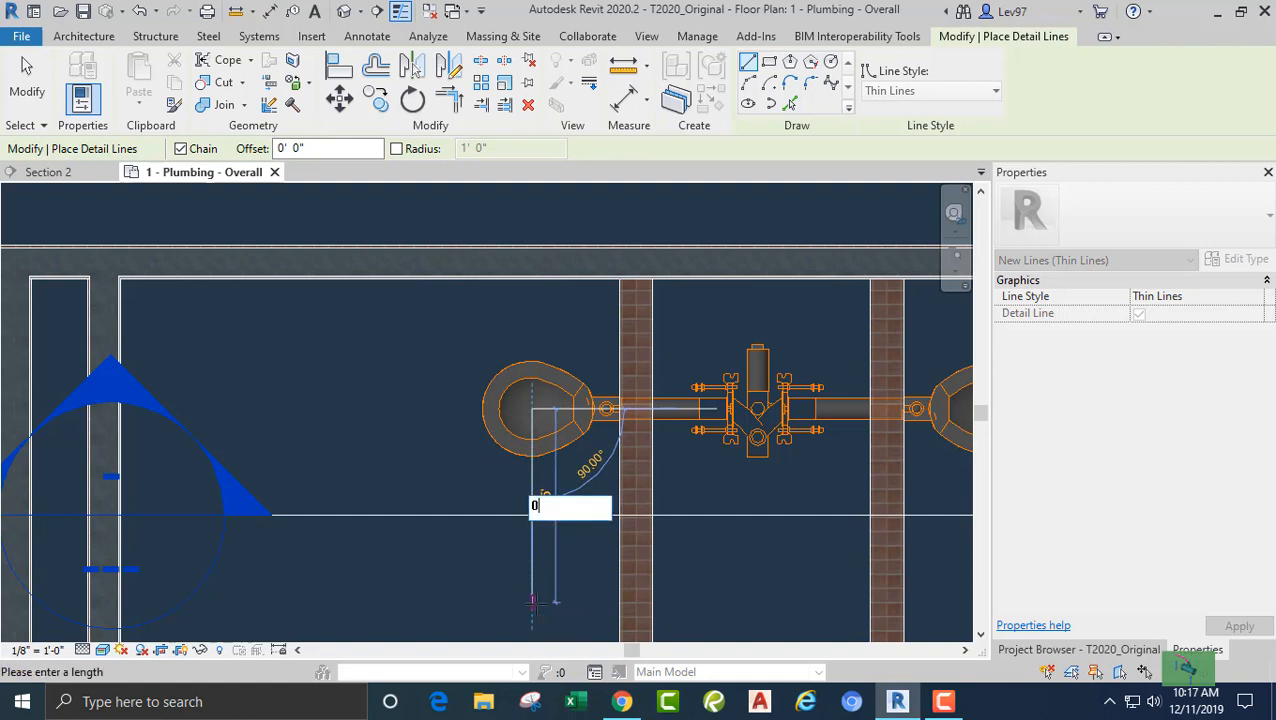
{"action": "type", "text": " 30"}
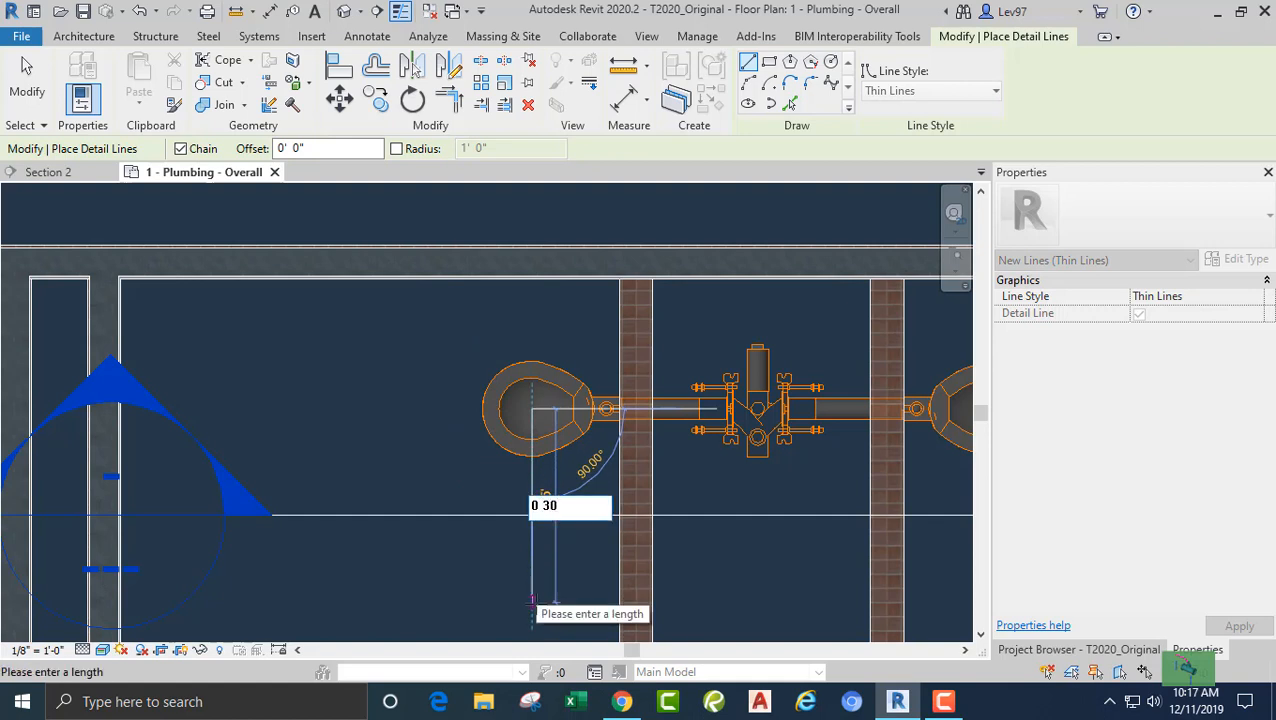
{"action": "key", "text": "Return"}
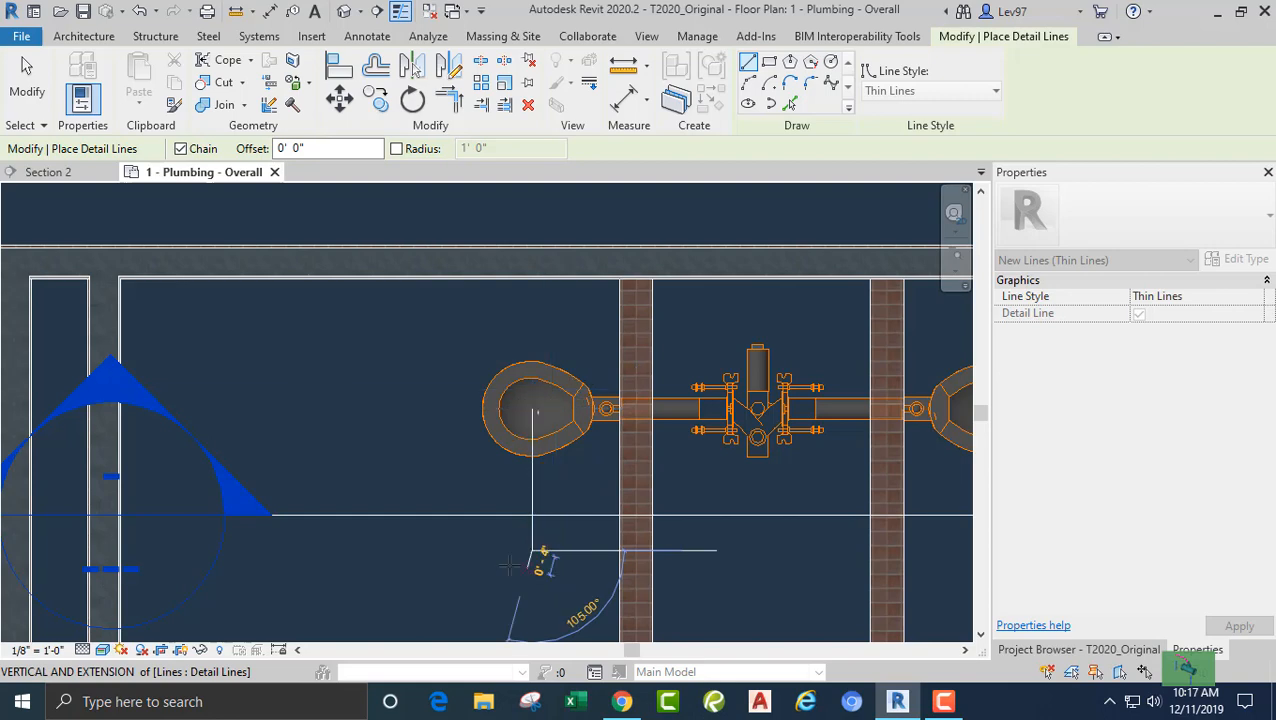
Continue the detail line chain with a horizontal segment away from the brick wall and a 30" segment straight down the plan.
{"action": "left_click", "coordinate": [362, 548]}
{"action": "scroll", "coordinate": [390, 570], "scroll_direction": "down", "scroll_amount": 1}
{"action": "middle_click_drag", "start_coordinate": [395, 575], "coordinate": [385, 200]}
{"action": "scroll", "coordinate": [373, 331], "scroll_direction": "down", "scroll_amount": 1}
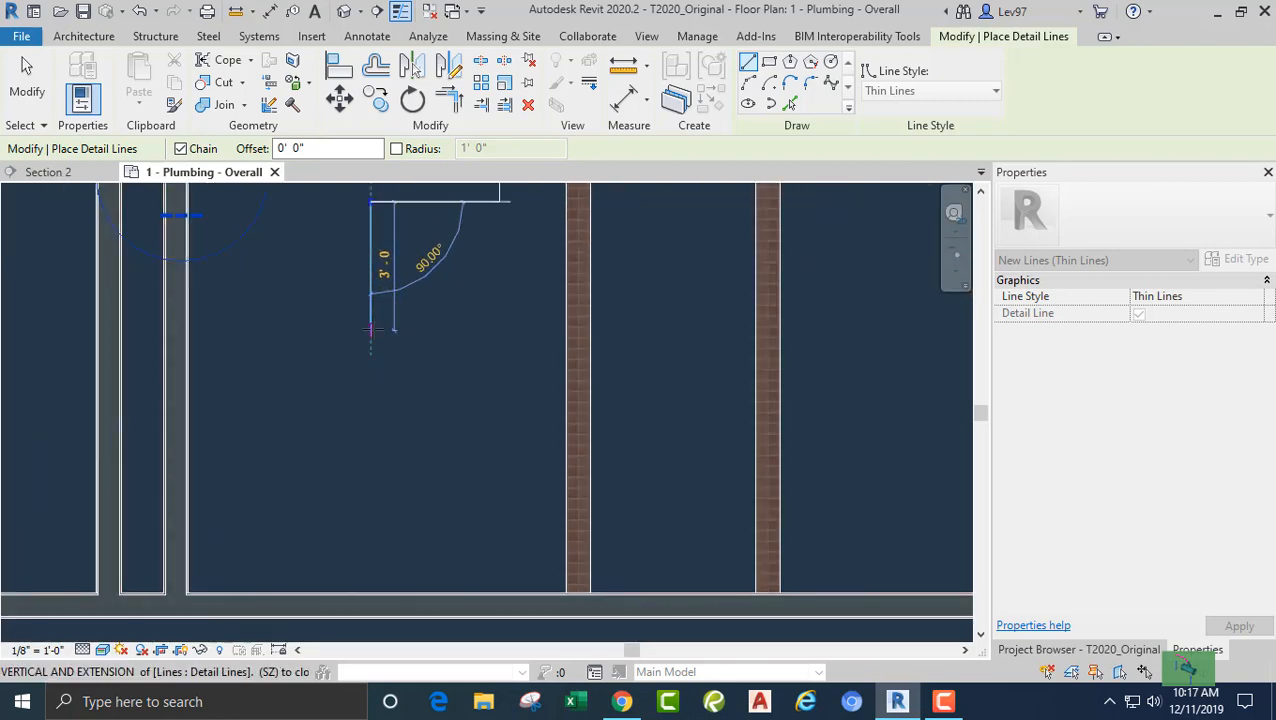
{"action": "type", "text": "0 30"}
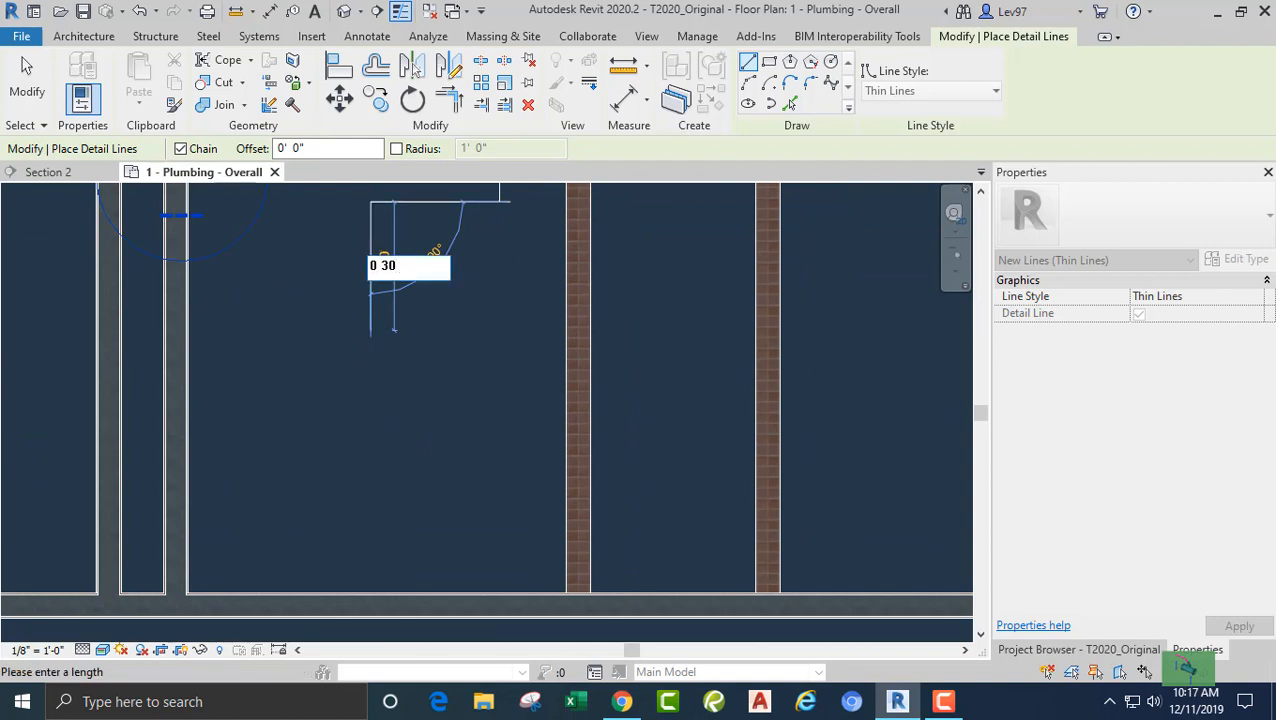
{"action": "key", "text": "Return"}
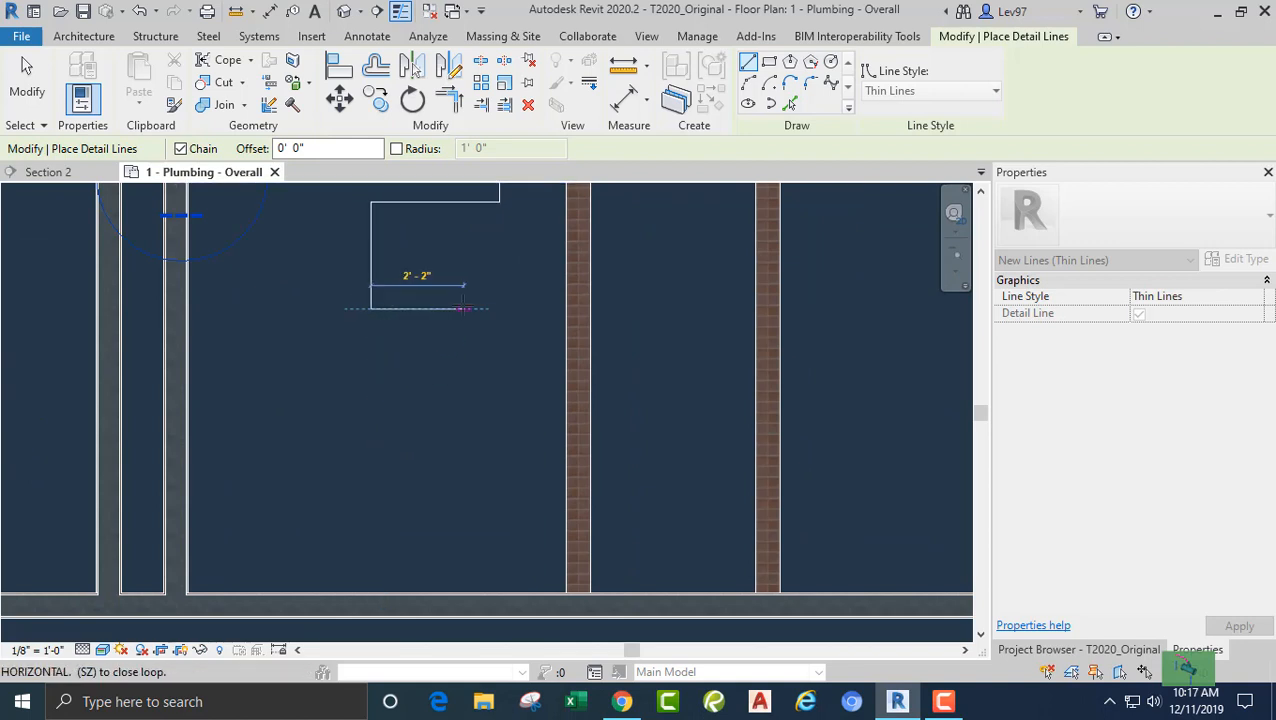
End the detail line chain with a horizontal segment about 2'-5" long back toward the brick wall.
{"action": "left_click", "coordinate": [474, 309]}
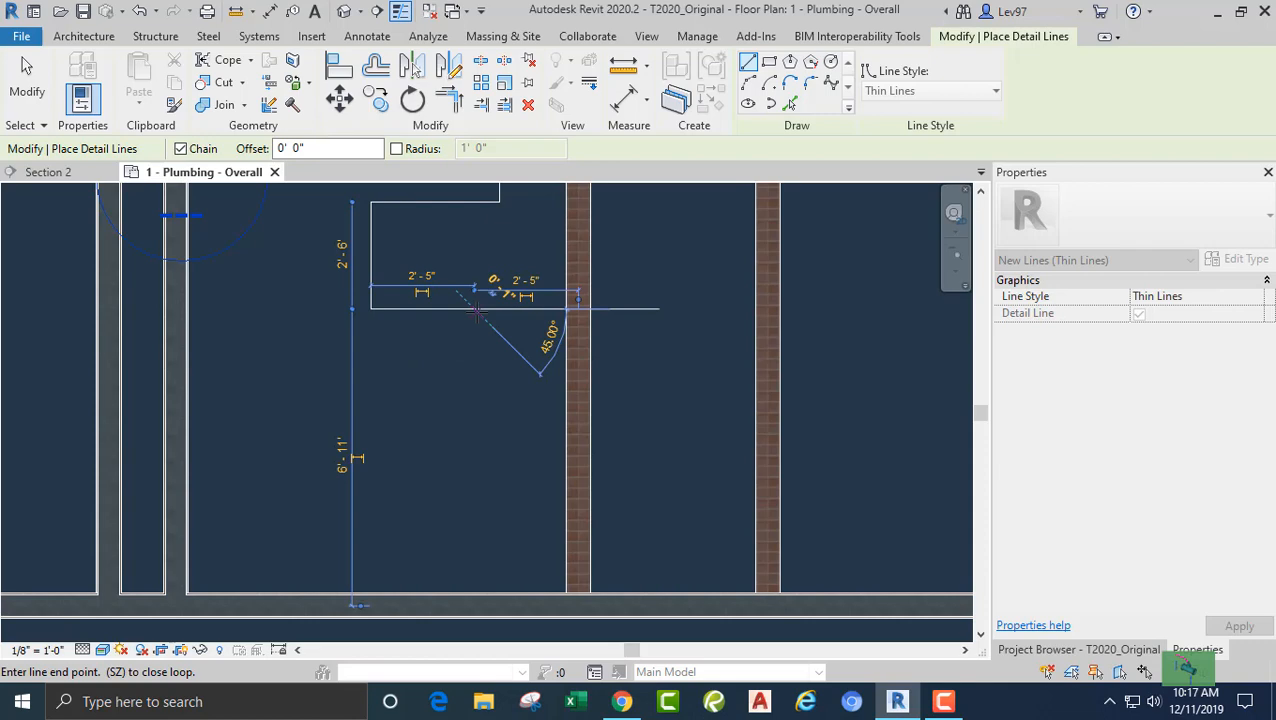
{"action": "key", "text": "Escape"}
{"action": "key", "text": "Escape"}
{"action": "scroll", "coordinate": [477, 311], "scroll_direction": "down", "scroll_amount": 2}
{"action": "middle_click_drag", "start_coordinate": [487, 316], "coordinate": [475, 479]}
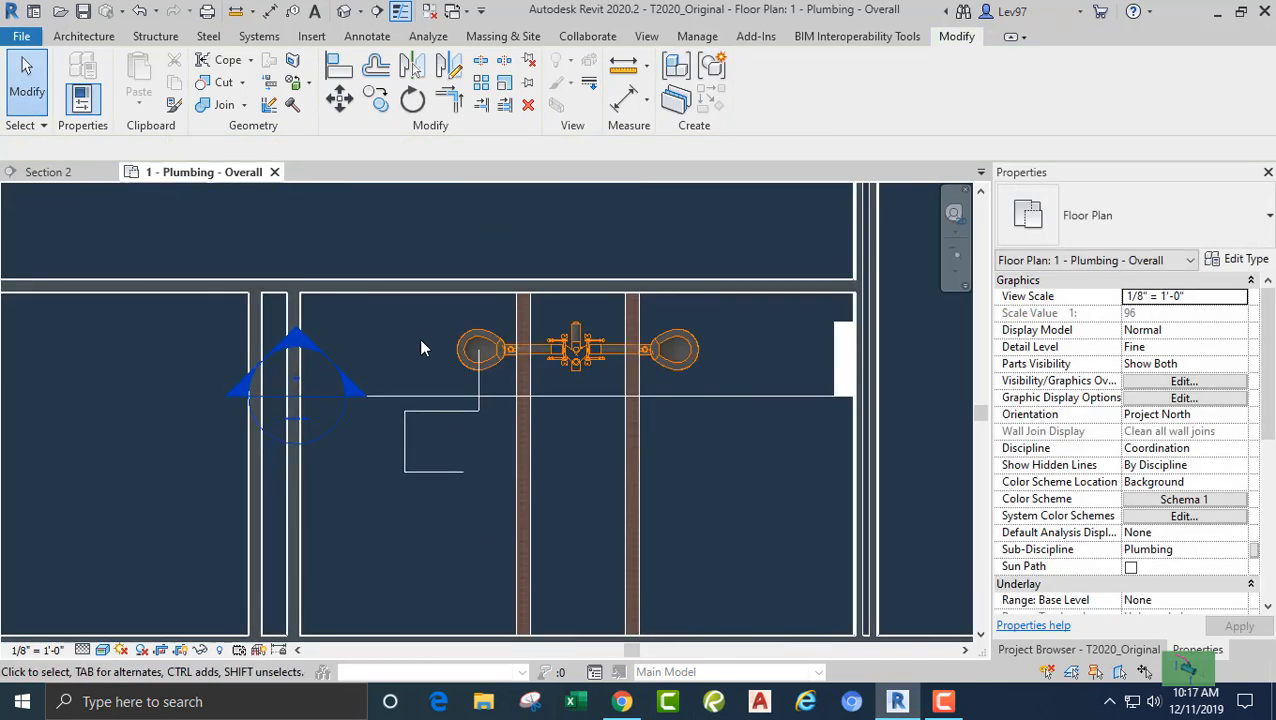
Try to place two copies of the toilets and pipes further down the plan without the fixture support, undoing them.
{"action": "left_click_drag", "start_coordinate": [440, 315], "coordinate": [753, 373]}
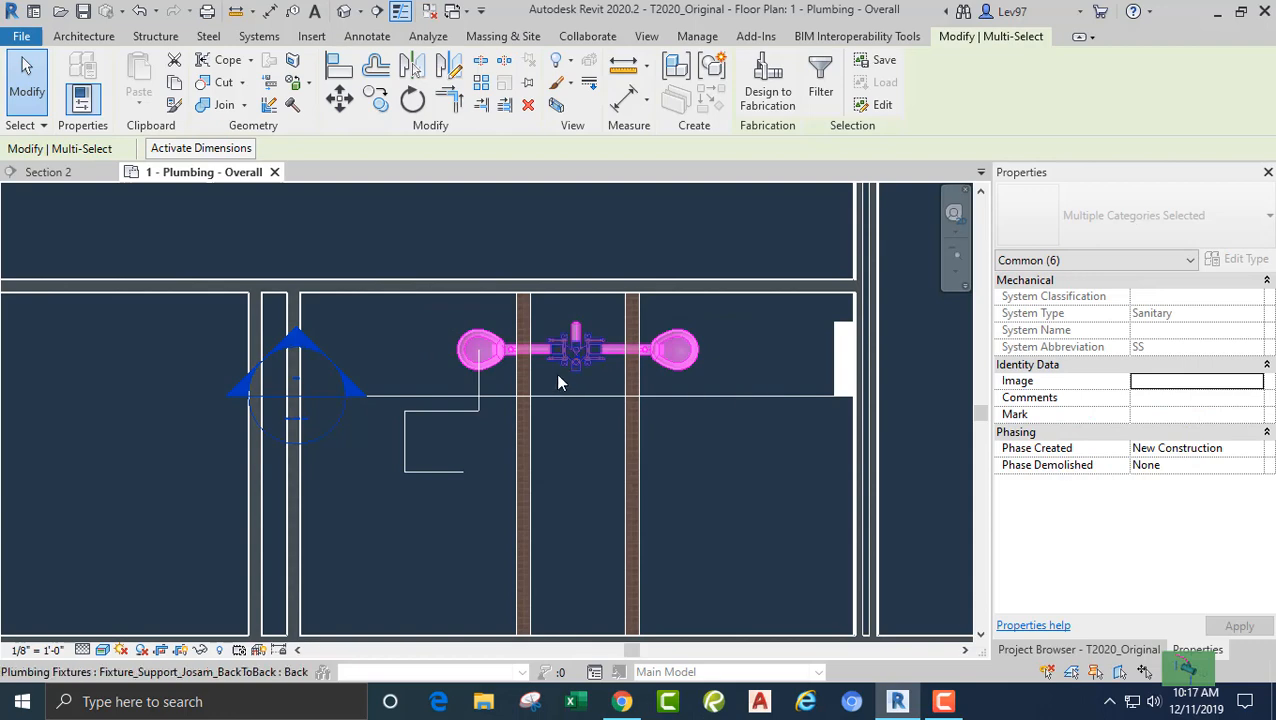
{"action": "scroll", "coordinate": [555, 373], "scroll_direction": "up", "scroll_amount": 1}
{"action": "left_click", "coordinate": [376, 105]}
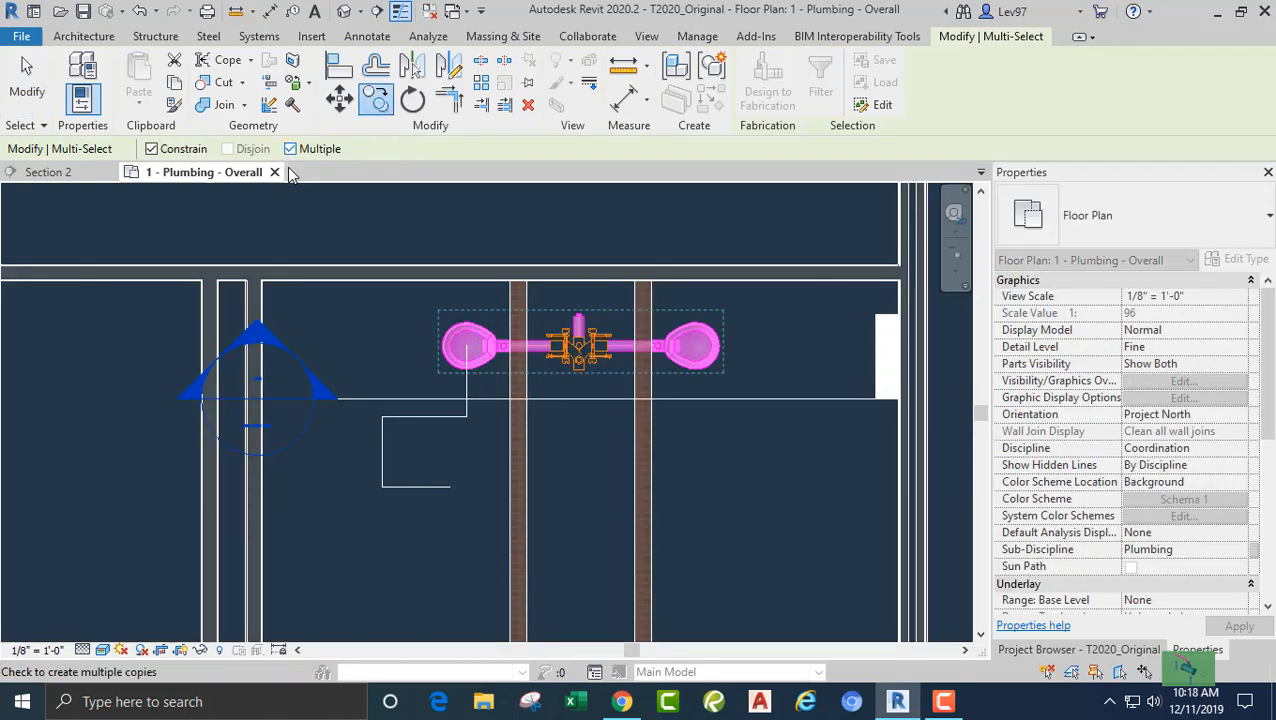
{"action": "left_click", "coordinate": [774, 340]}
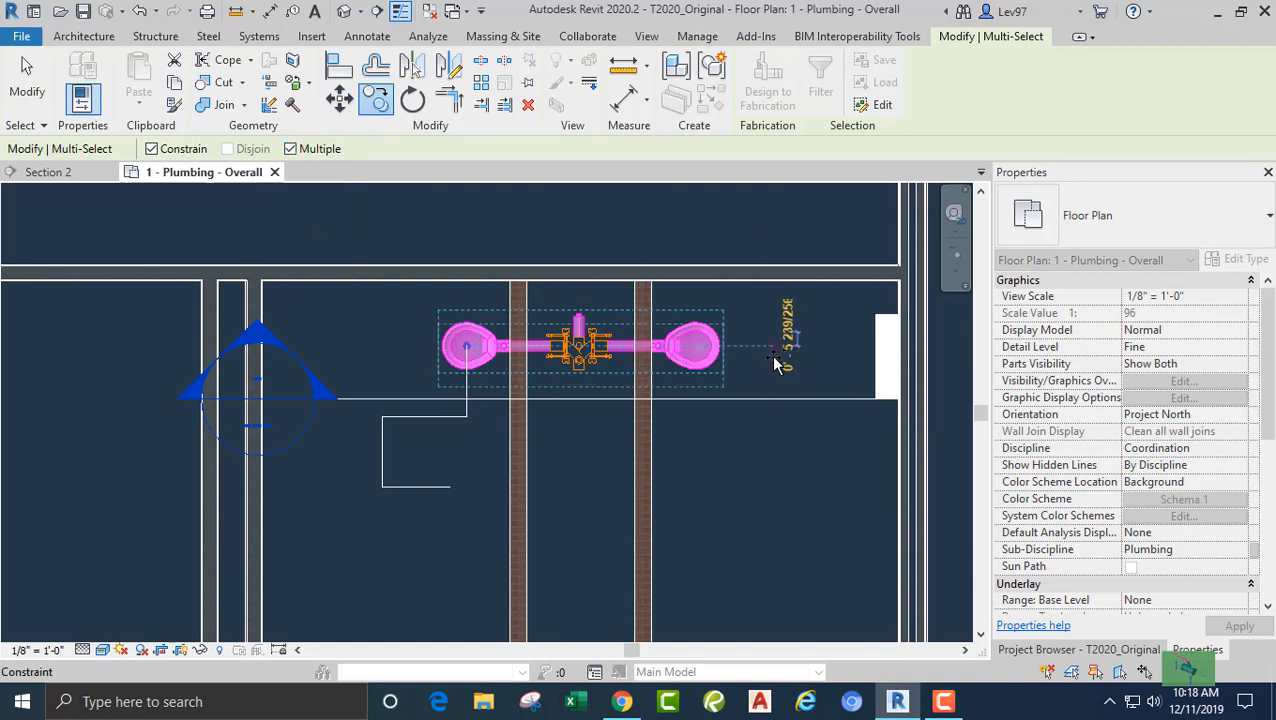
{"action": "left_click", "coordinate": [792, 449]}
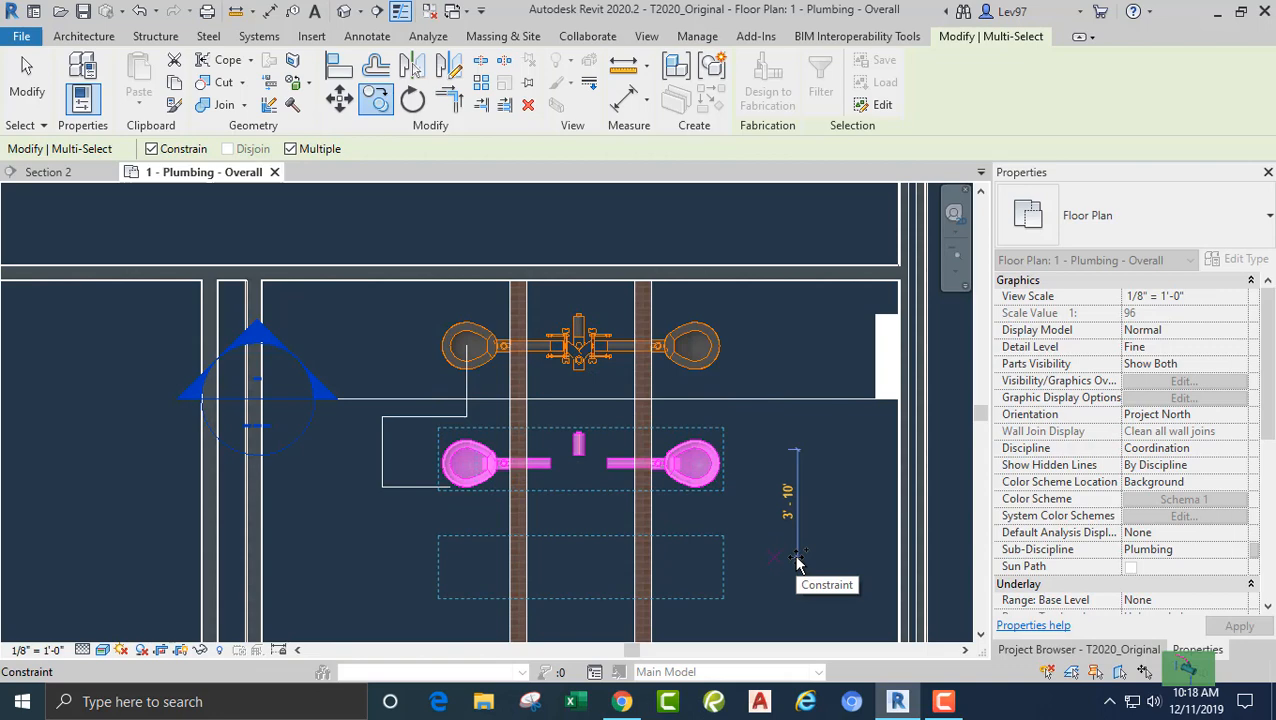
{"action": "left_click", "coordinate": [797, 562]}
{"action": "key", "text": "Escape"}
{"action": "key", "text": "Escape"}
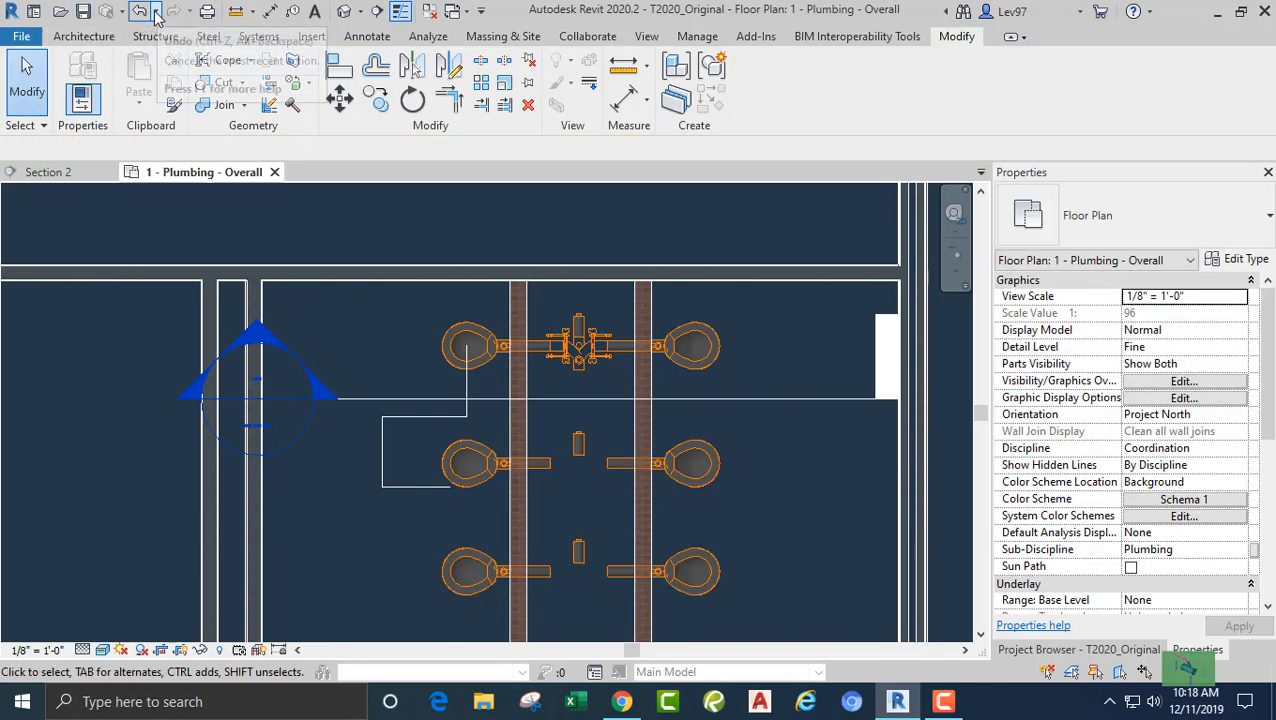
{"action": "left_click", "coordinate": [142, 12]}
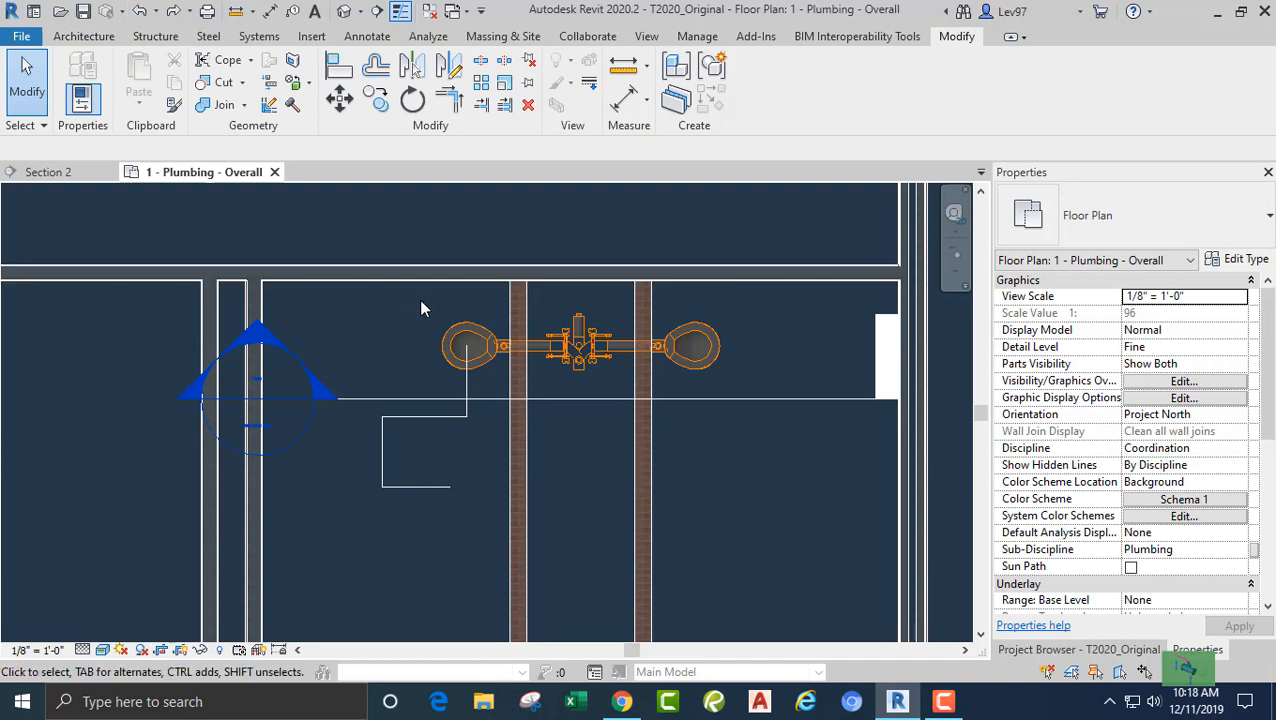
Copy the complete back-to-back assembly of two toilets, pipes and fixture support twice, straight down the plan between the walls.
{"action": "left_click", "coordinate": [376, 100]}
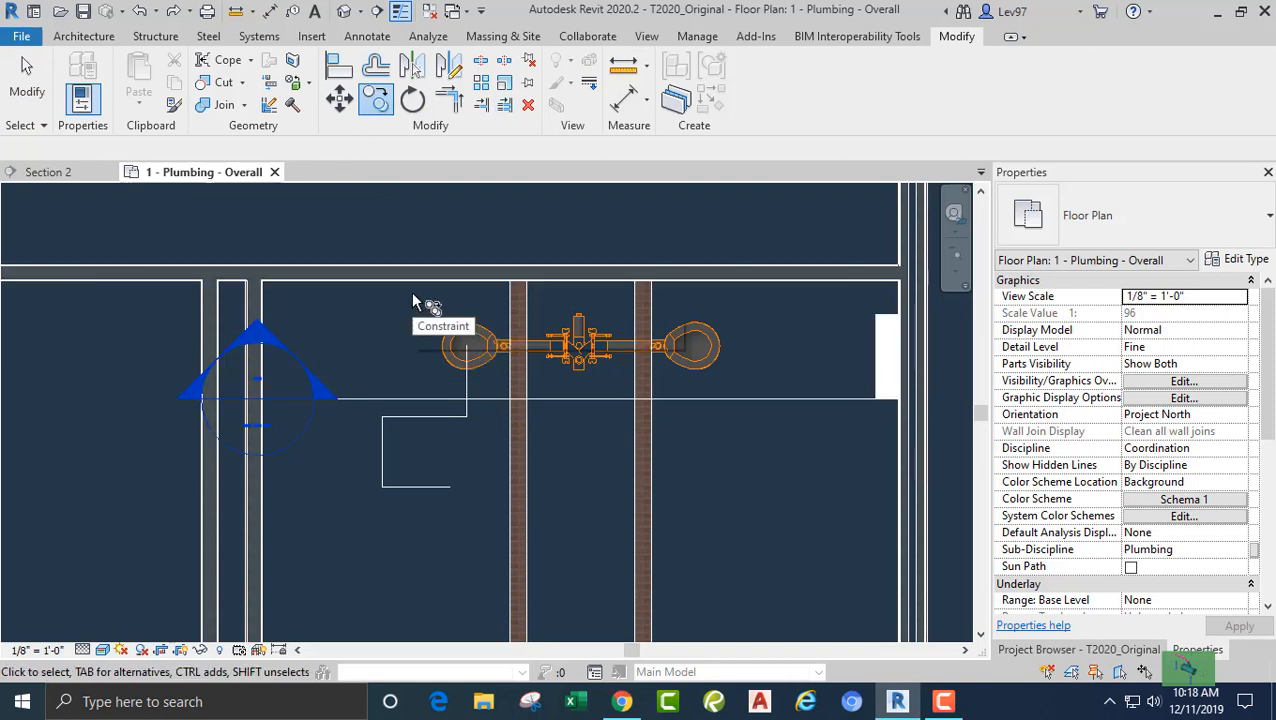
{"action": "key", "text": "Escape"}
{"action": "middle_click_drag", "start_coordinate": [409, 313], "coordinate": [457, 361]}
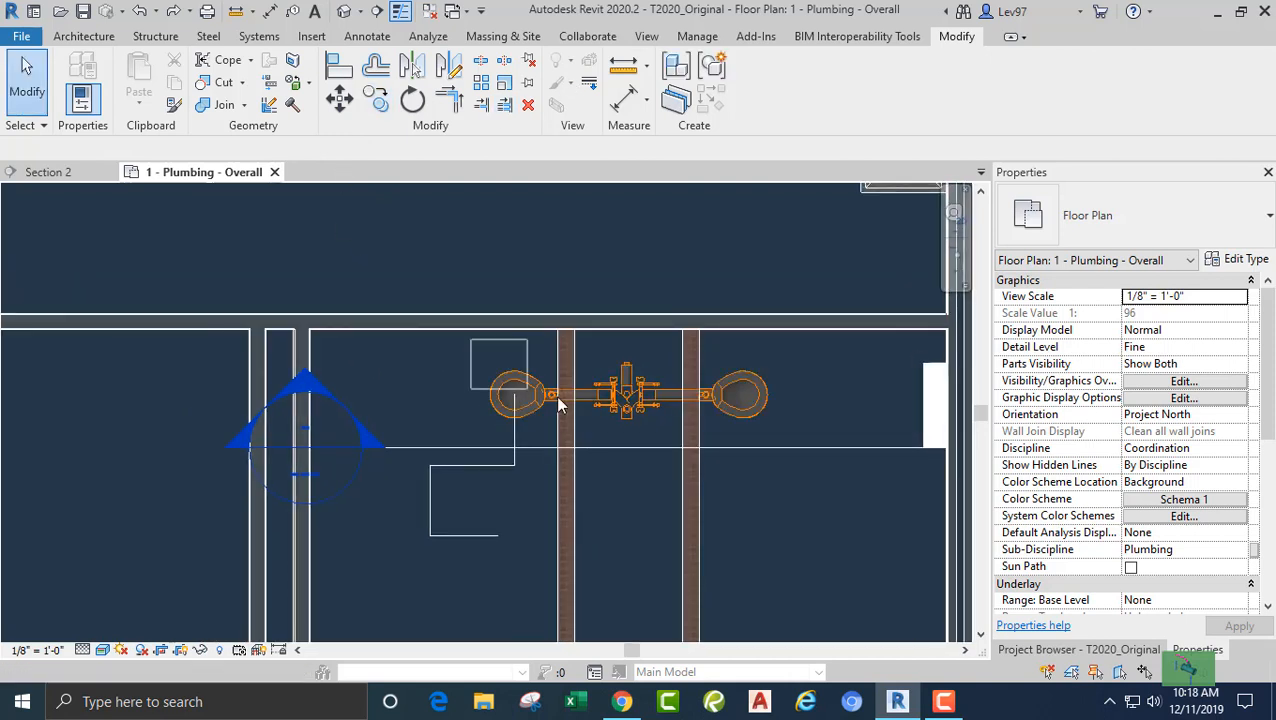
{"action": "left_click_drag", "start_coordinate": [555, 395], "coordinate": [839, 427]}
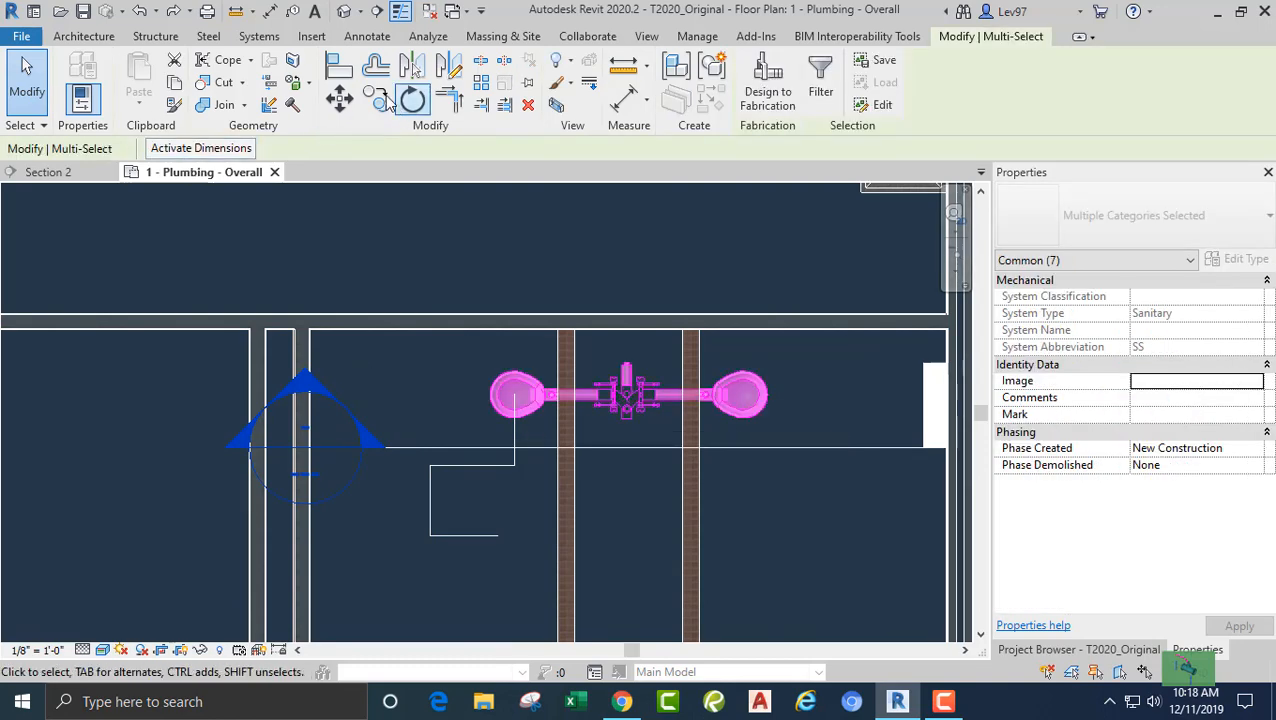
{"action": "left_click", "coordinate": [378, 99]}
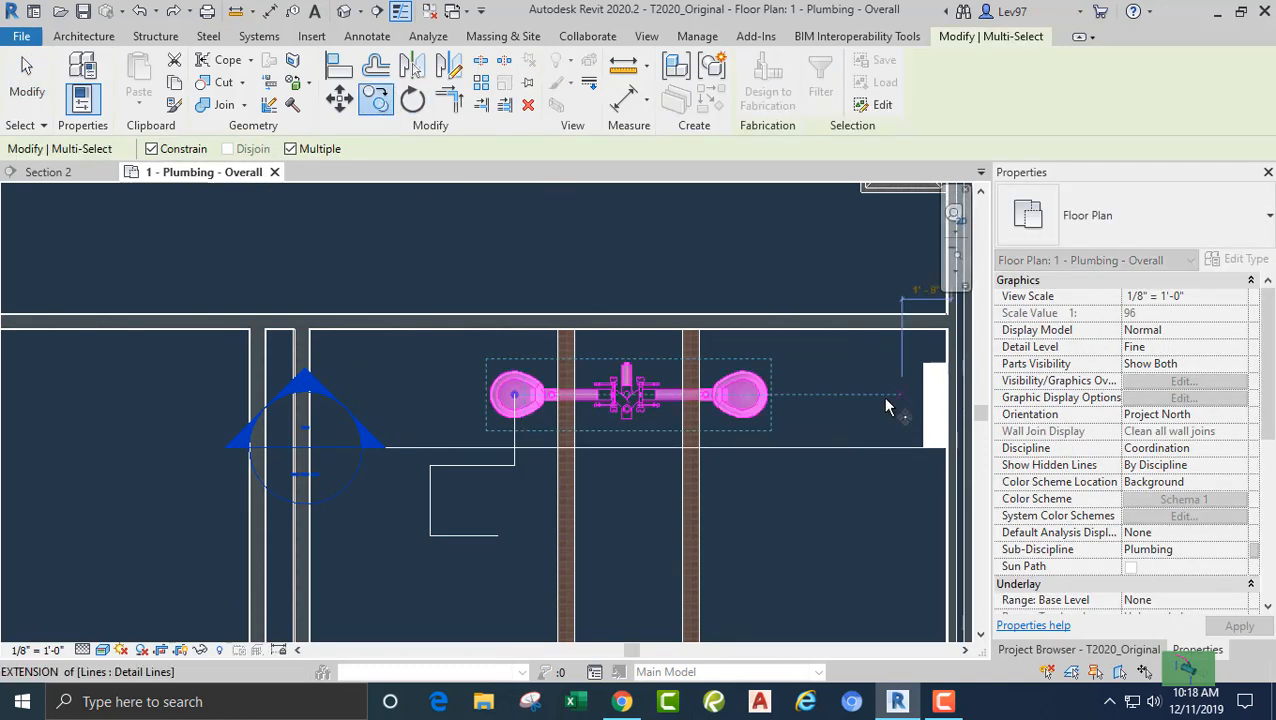
{"action": "left_click", "coordinate": [845, 371]}
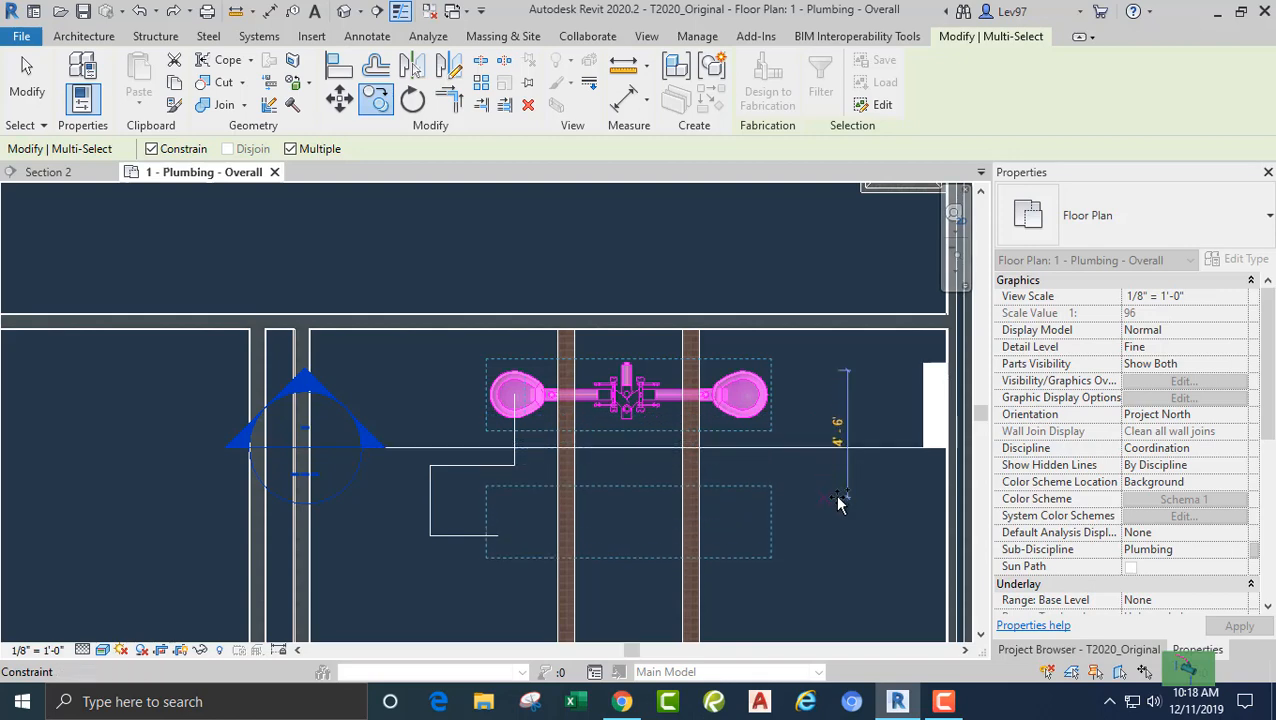
{"action": "left_click", "coordinate": [840, 493]}
{"action": "left_click", "coordinate": [841, 588]}
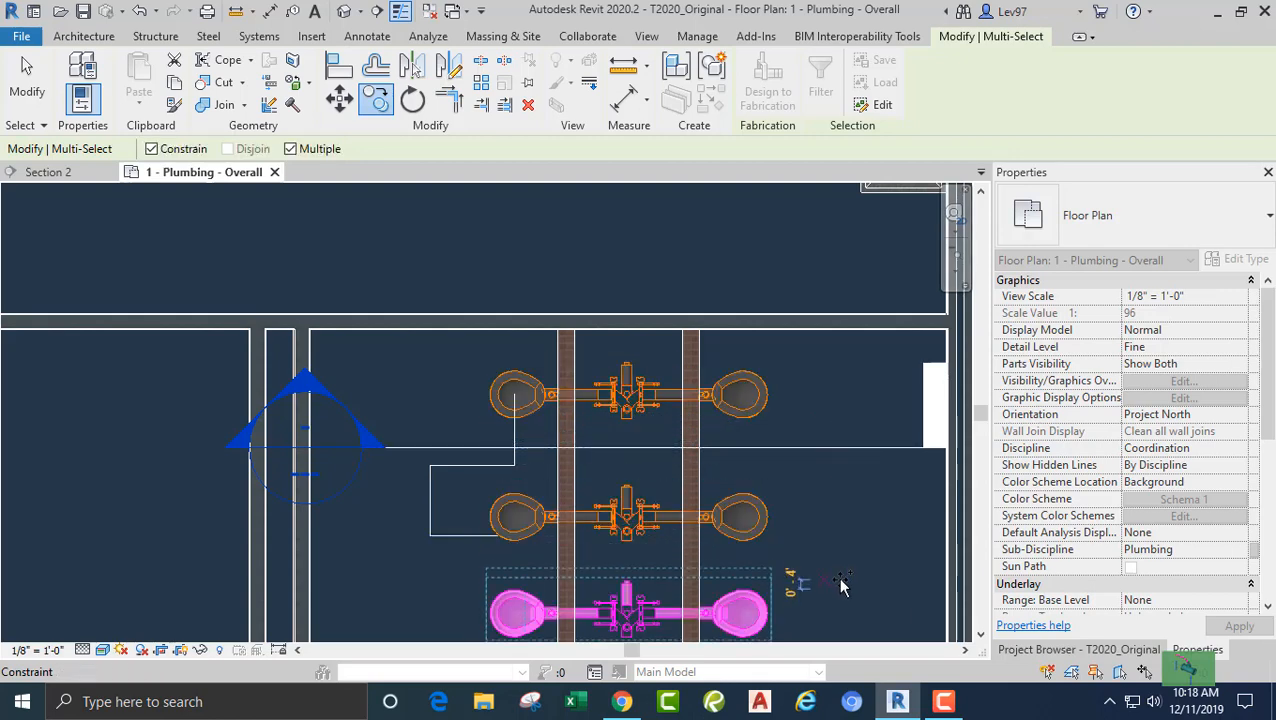
{"action": "key", "text": "Escape"}
{"action": "key", "text": "Escape"}
{"action": "middle_click_drag", "start_coordinate": [837, 549], "coordinate": [834, 488]}
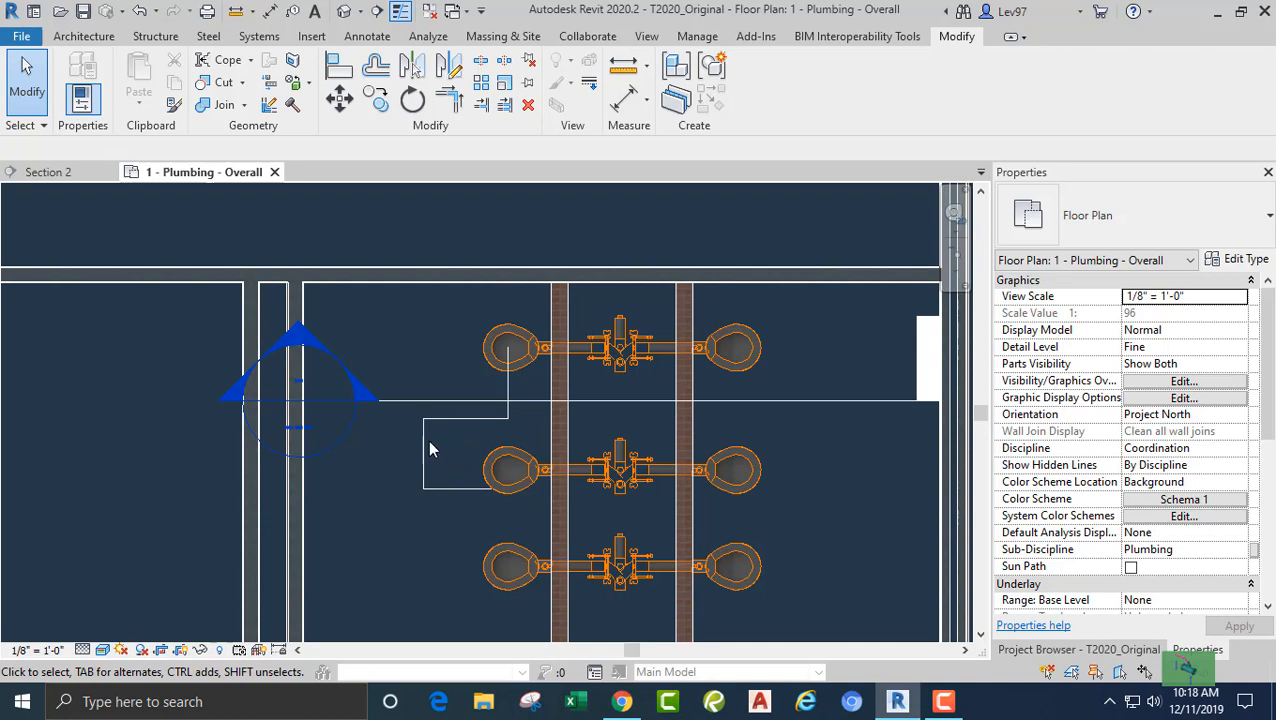
Try to align the left toilet of the second row with the upper horizontal detail line.
{"action": "left_click", "coordinate": [339, 67]}
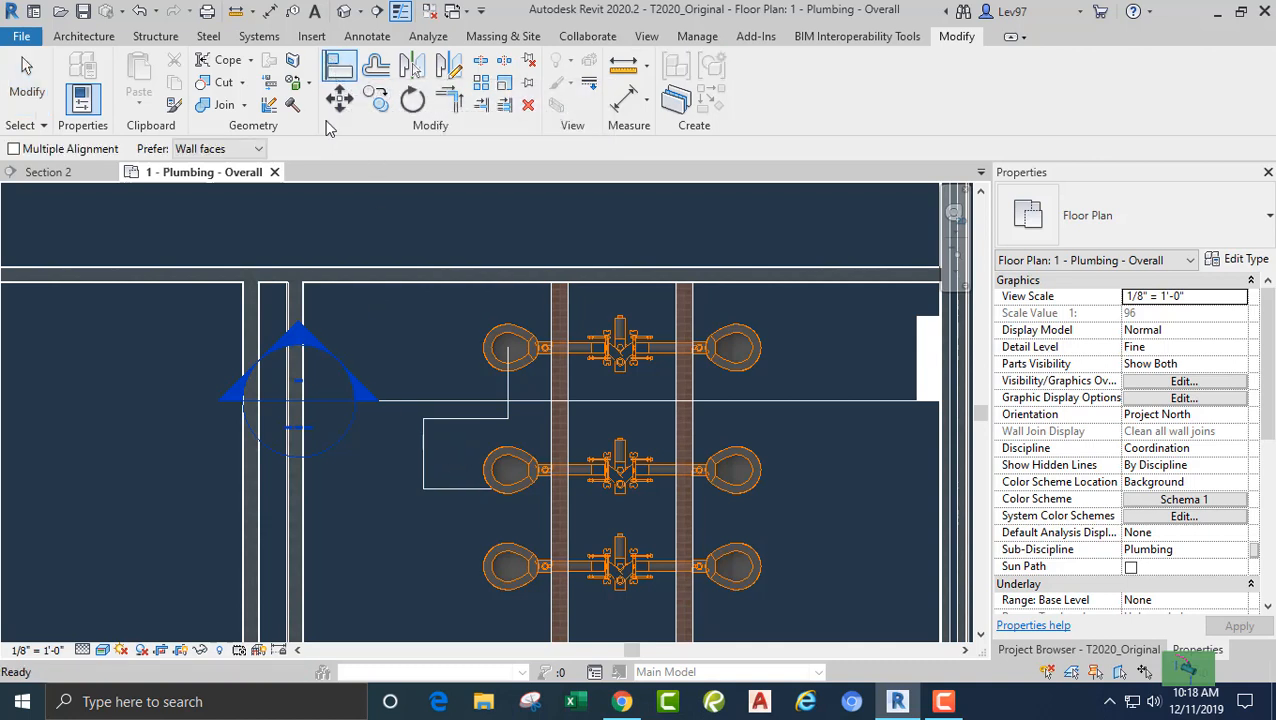
{"action": "left_click", "coordinate": [473, 426]}
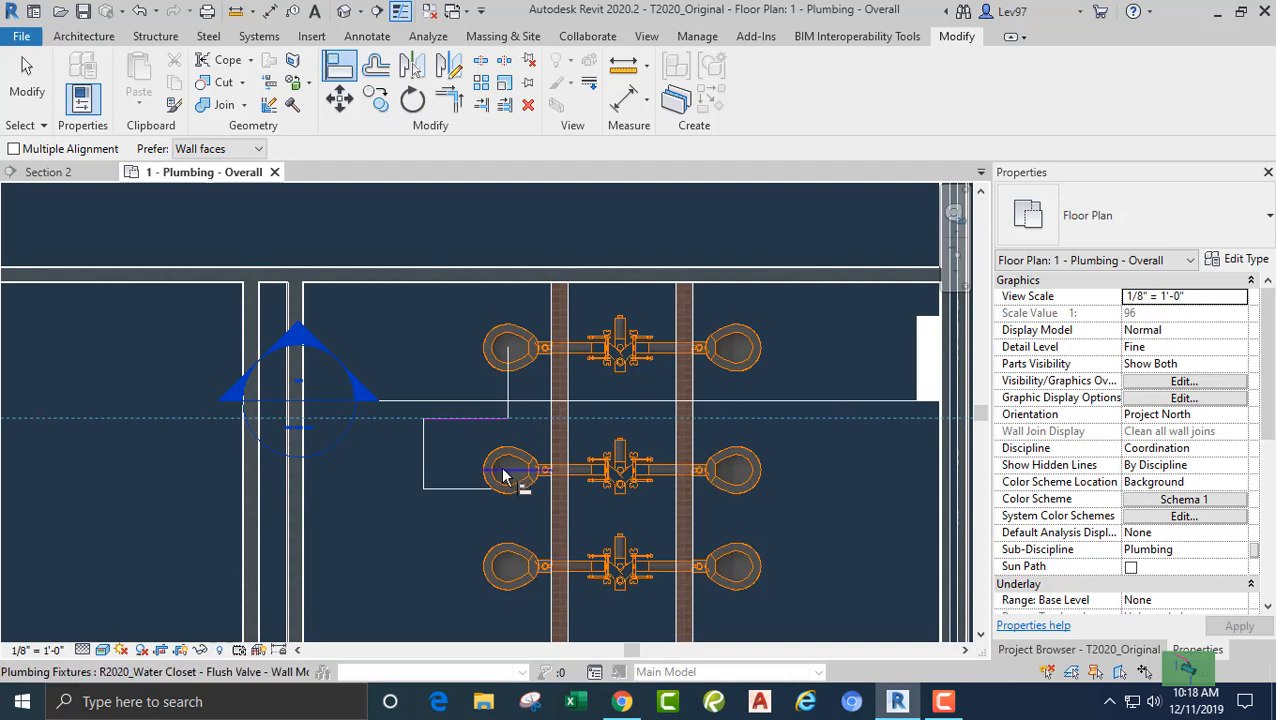
{"action": "left_click", "coordinate": [503, 470]}
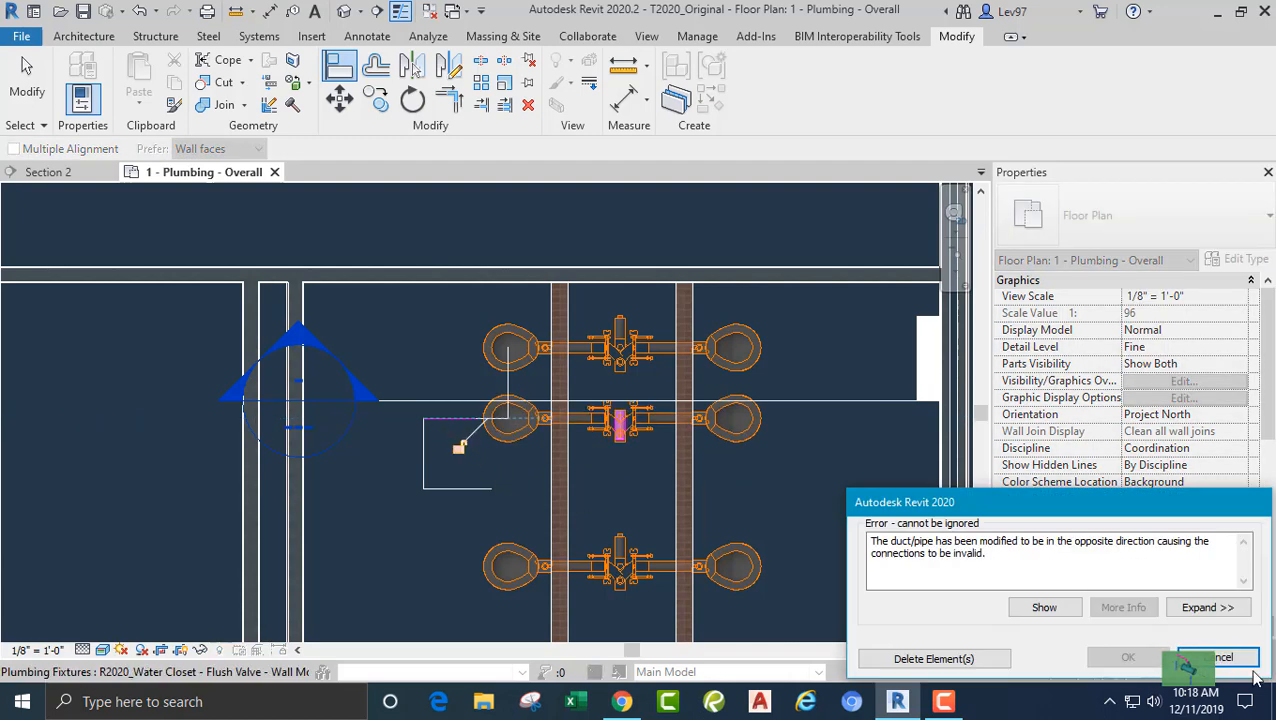
{"action": "left_click", "coordinate": [1220, 658]}
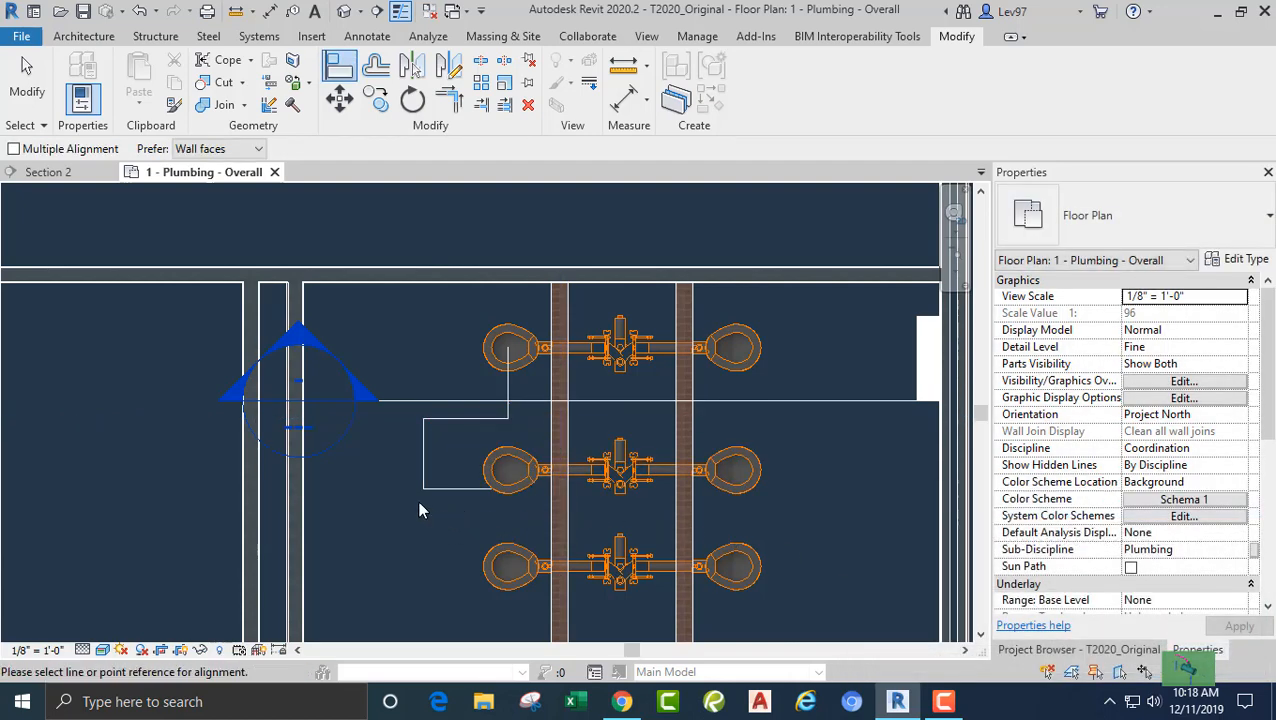
{"action": "key", "text": "Escape"}
Nudge the whole second toilet assembly up the plan until its centreline meets the upper horizontal detail line.
{"action": "left_click_drag", "start_coordinate": [470, 428], "coordinate": [798, 519]}
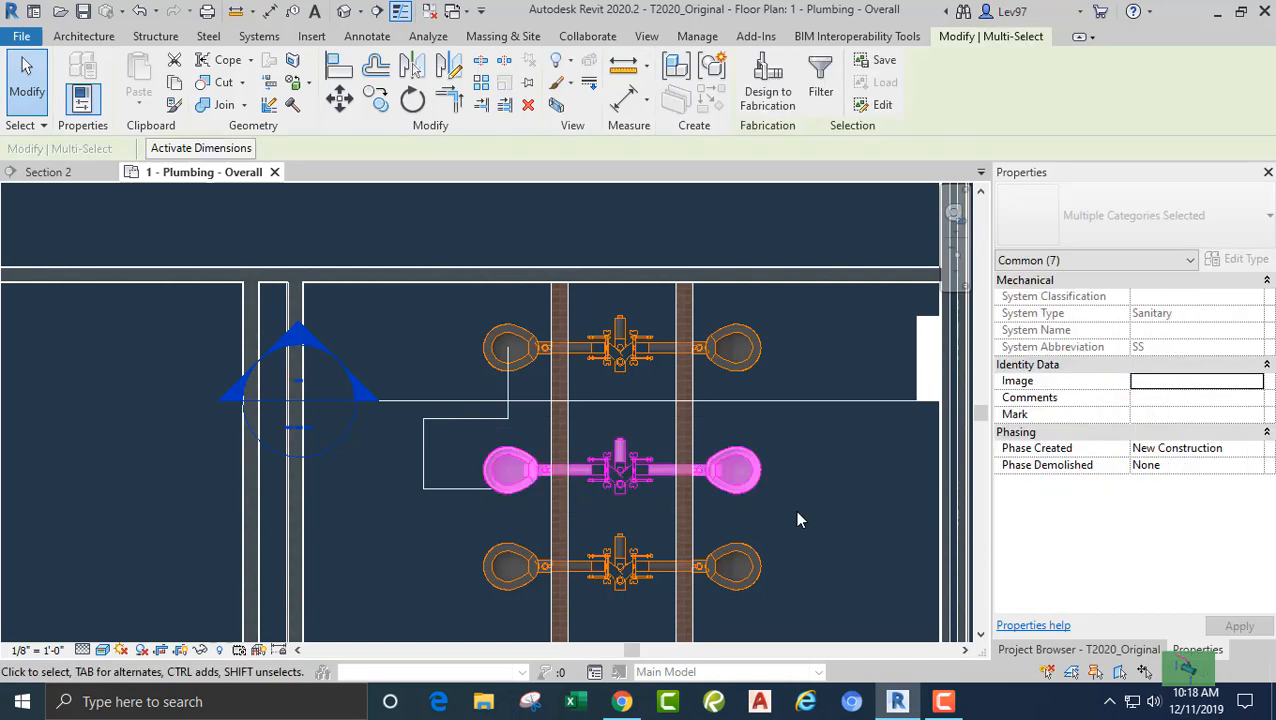
{"action": "key", "text": "Up"}
{"action": "key", "text": "Up"}
{"action": "key", "text": "Up"}
{"action": "key", "text": "Up"}
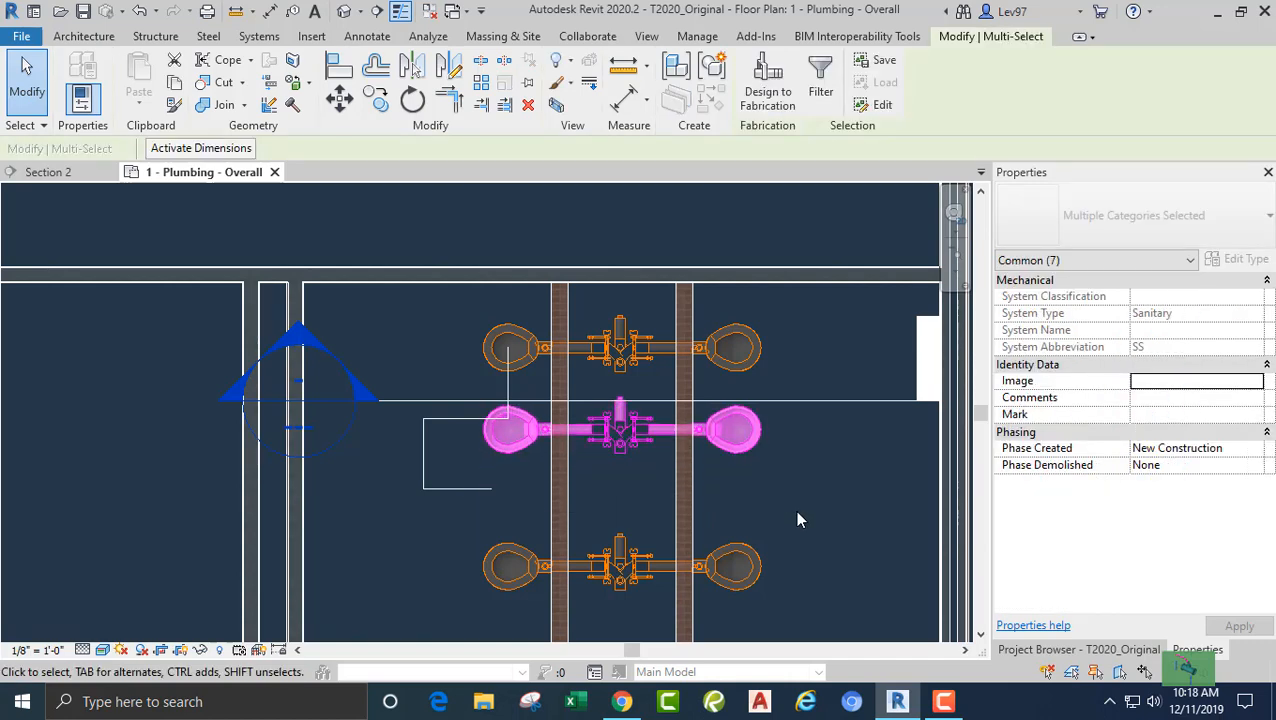
{"action": "key", "text": "Up"}
{"action": "key", "text": "Up"}
{"action": "key", "text": "Up"}
{"action": "key", "text": "Up"}
{"action": "key", "text": "Up"}
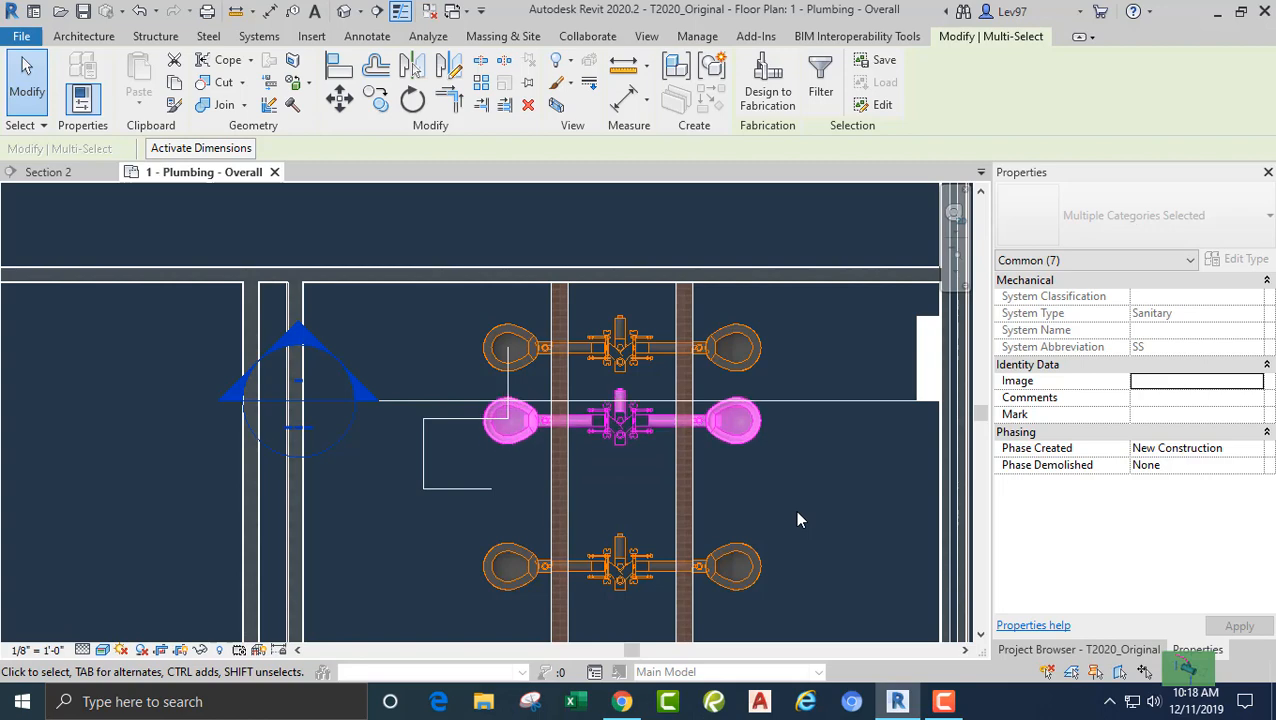
{"action": "key", "text": "Up"}
{"action": "key", "text": "Escape"}
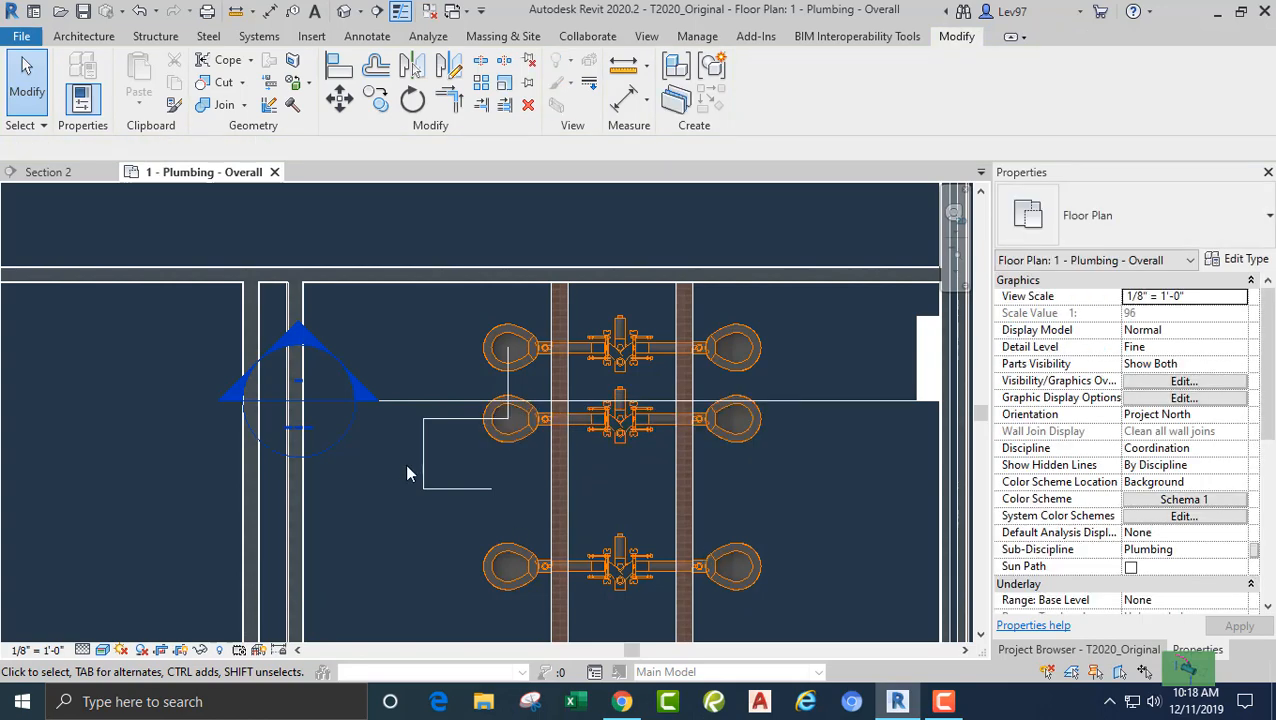
Nudge the whole third toilet assembly up the plan until its centreline meets the lower horizontal detail line.
{"action": "left_click_drag", "start_coordinate": [452, 476], "coordinate": [864, 628]}
{"action": "key", "text": "Up"}
{"action": "key", "text": "Up"}
{"action": "key", "text": "Up"}
{"action": "key", "text": "Up"}
{"action": "key", "text": "Up"}
{"action": "key", "text": "Up"}
{"action": "key", "text": "Up"}
{"action": "key", "text": "Up"}
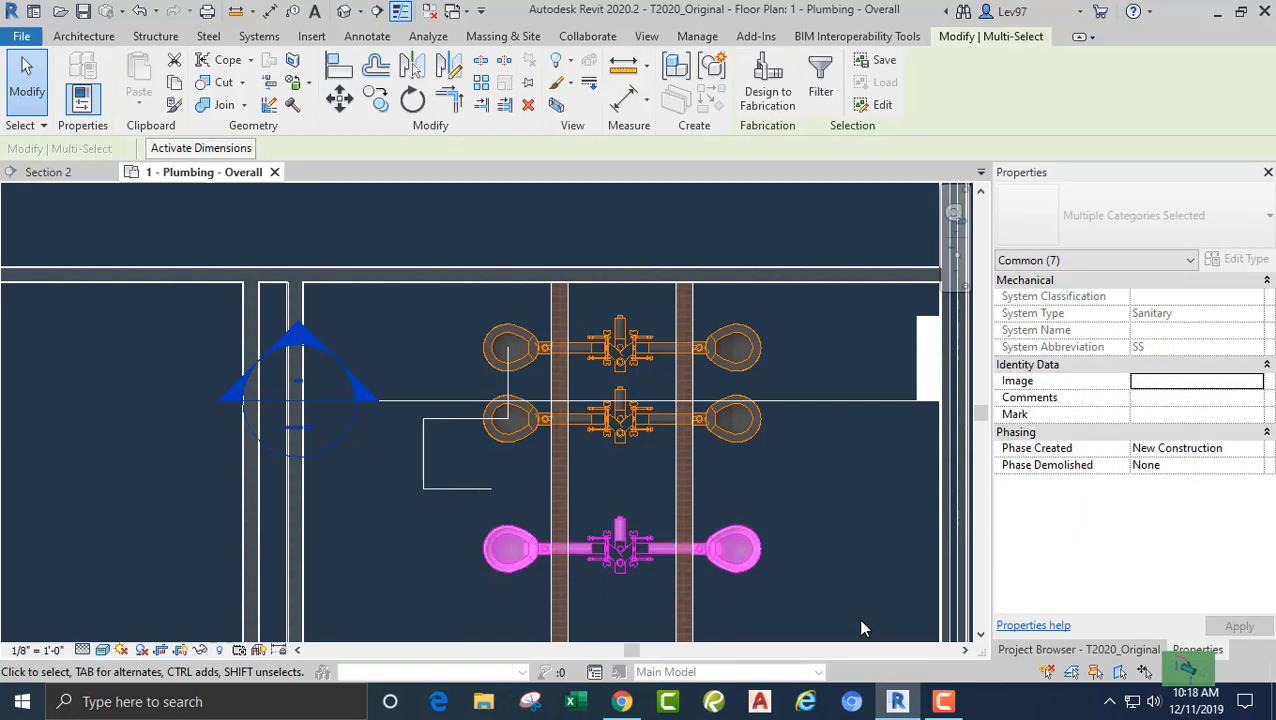
{"action": "key", "text": "Up"}
{"action": "key", "text": "Up"}
{"action": "key", "text": "Up"}
{"action": "key", "text": "Up"}
{"action": "key", "text": "Up"}
{"action": "key", "text": "Up"}
{"action": "key", "text": "Up"}
{"action": "key", "text": "Up"}
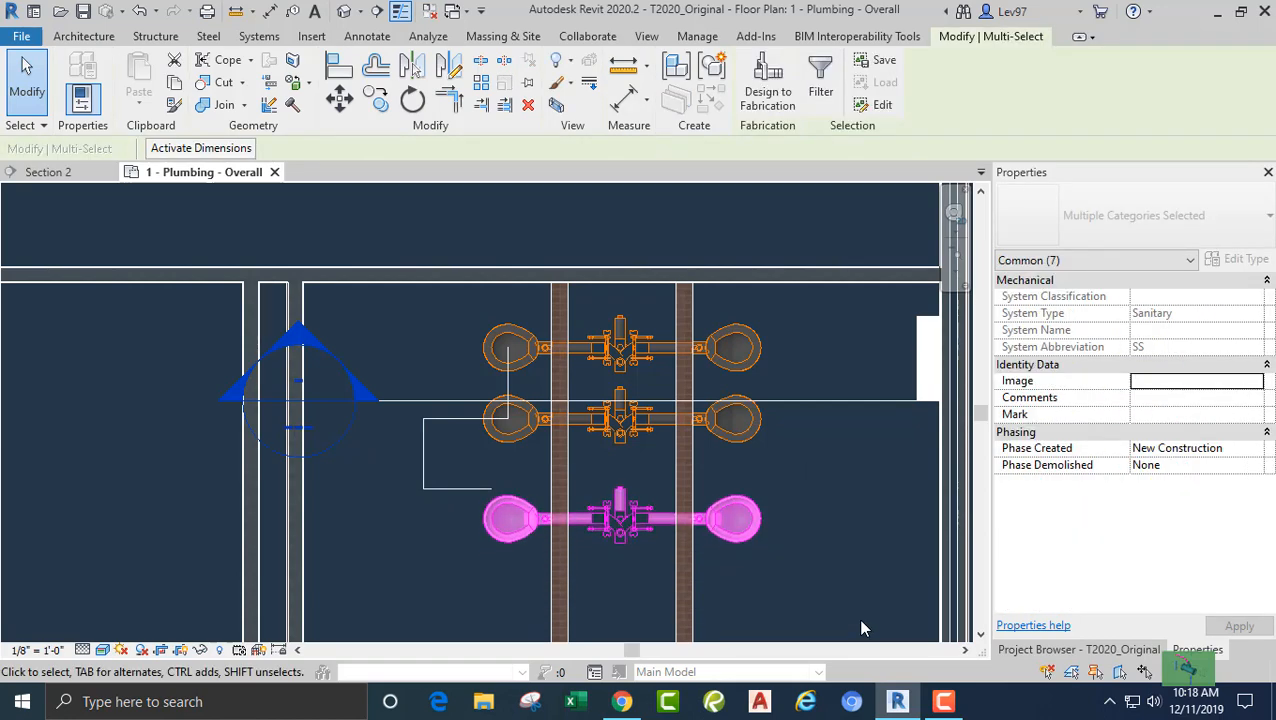
{"action": "key", "text": "Up"}
{"action": "key", "text": "Up"}
{"action": "key", "text": "Up"}
{"action": "key", "text": "Up"}
{"action": "key", "text": "Up"}
{"action": "key", "text": "Up"}
{"action": "key", "text": "Up"}
{"action": "key", "text": "Up"}
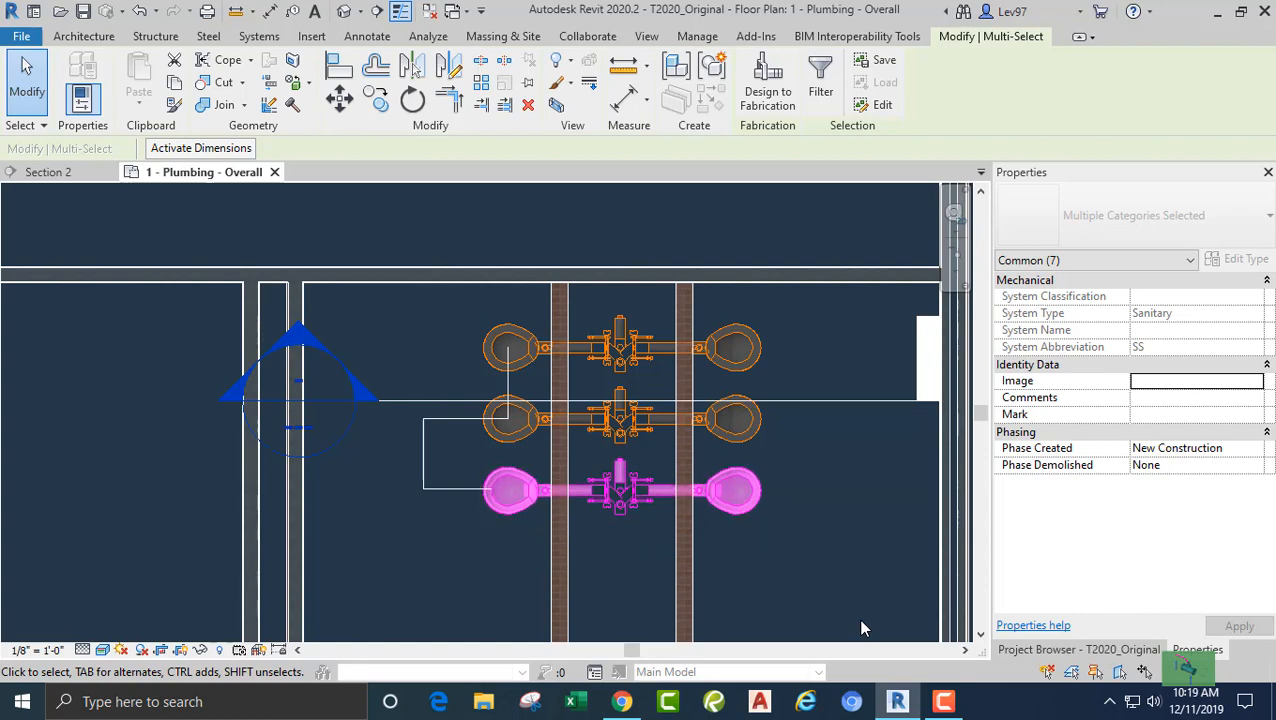
{"action": "key", "text": "Up"}
{"action": "left_click", "coordinate": [861, 621]}
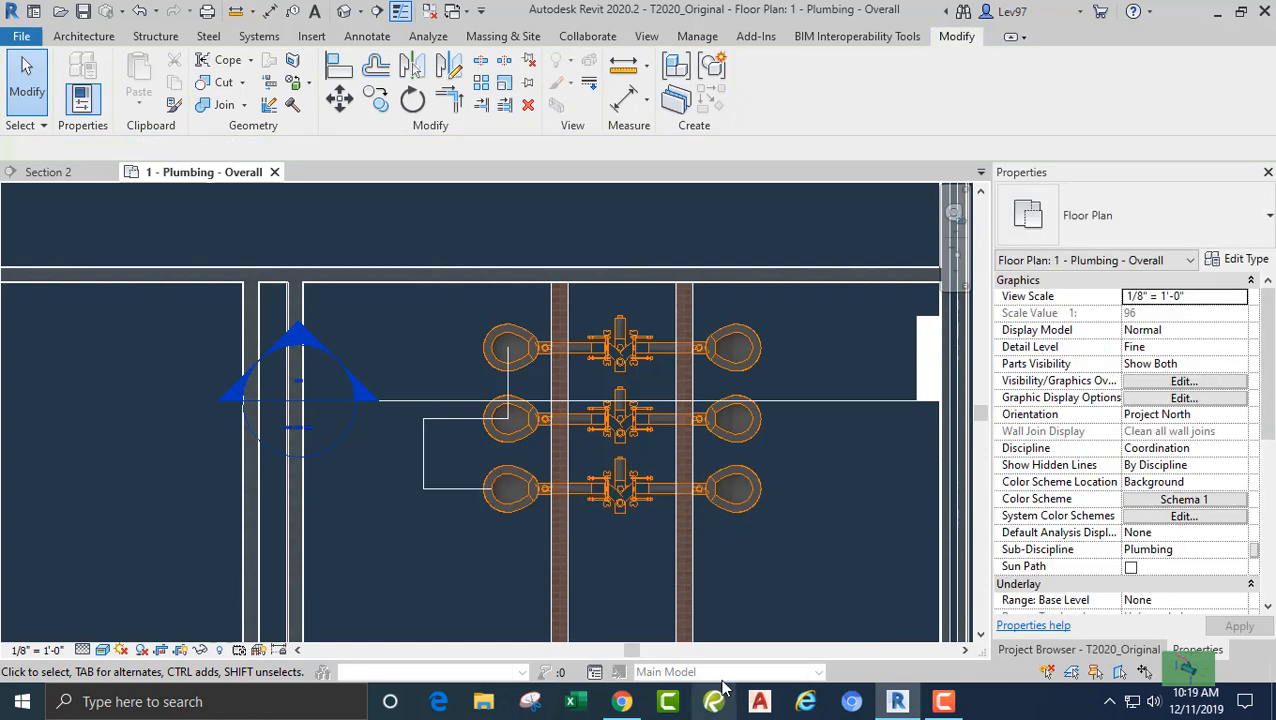
Delete the whole chain of four detail guide lines beside the toilets.
{"action": "key", "text": "Tab"}
{"action": "left_click", "coordinate": [463, 490]}
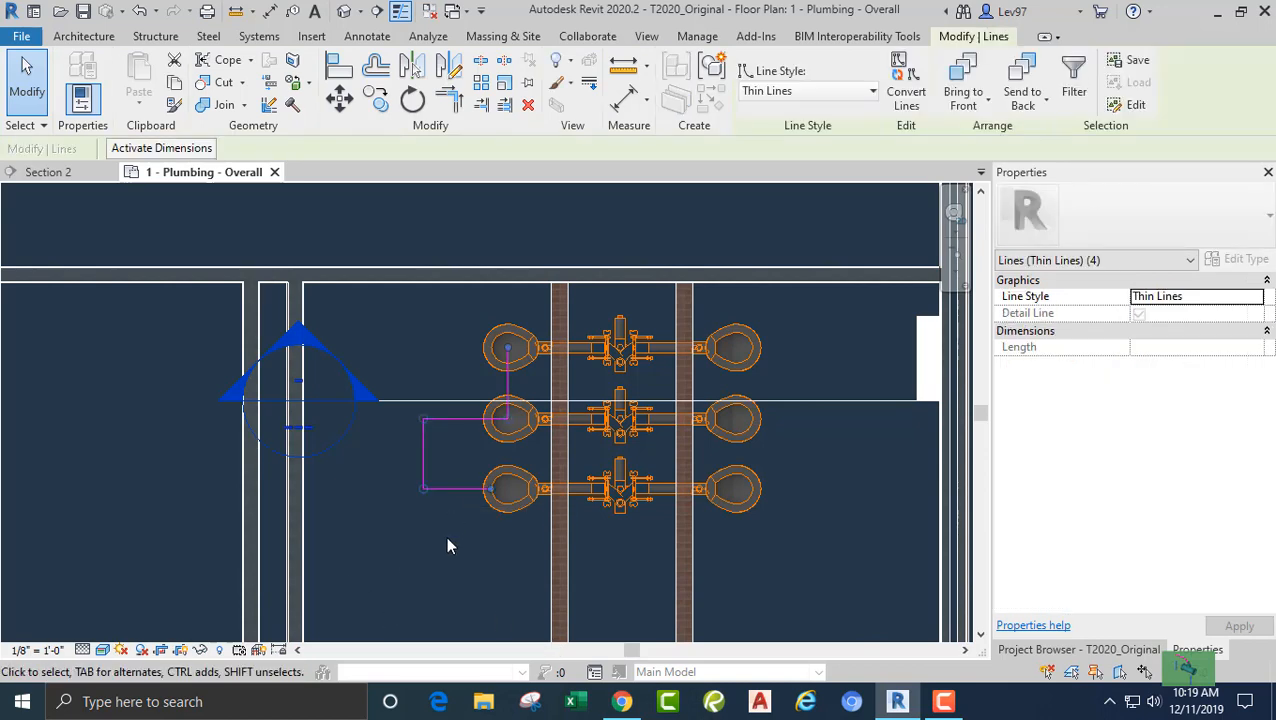
{"action": "key", "text": "Delete"}
{"action": "middle_click_drag", "start_coordinate": [444, 546], "coordinate": [370, 586]}
{"action": "scroll", "coordinate": [584, 554], "scroll_direction": "up", "scroll_amount": 1}
{"action": "scroll", "coordinate": [590, 372], "scroll_direction": "up", "scroll_amount": 1}
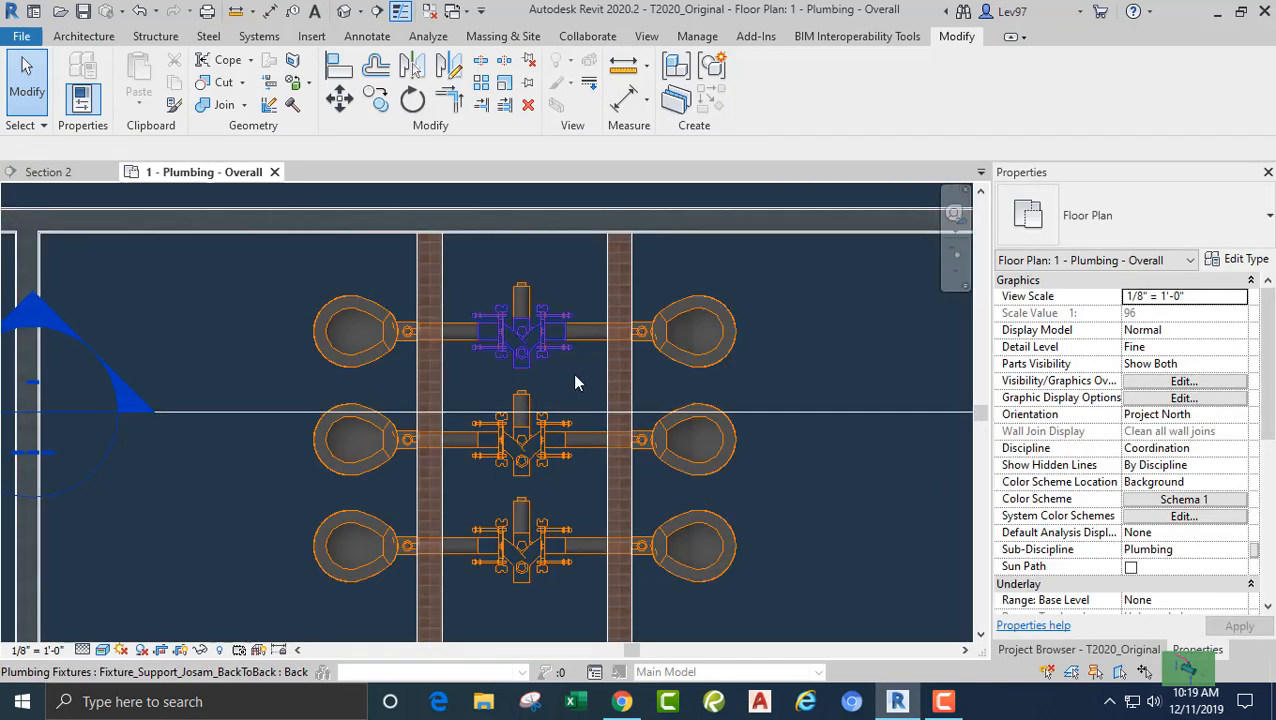
Nudge the right brick wall together with its three toilets toward the fixture supports, narrowing the pipe chase.
{"action": "left_click", "coordinate": [618, 289]}
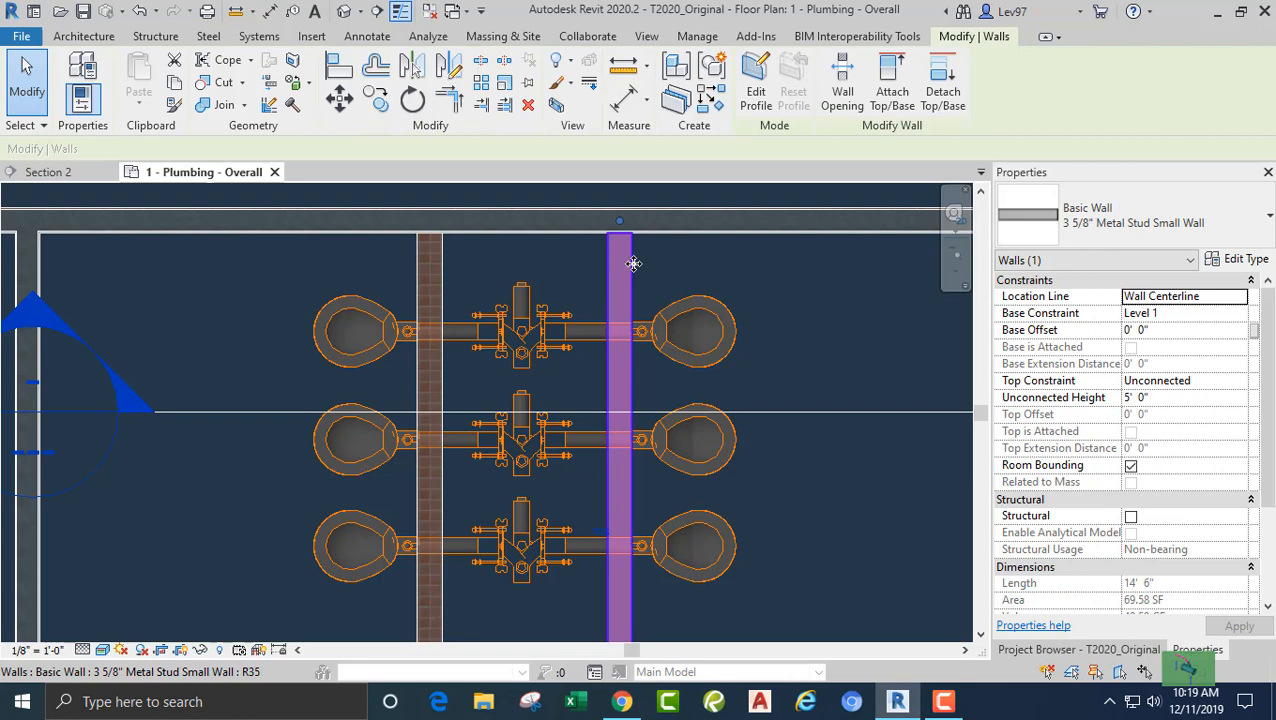
{"action": "left_click", "coordinate": [712, 310], "text": "ctrl"}
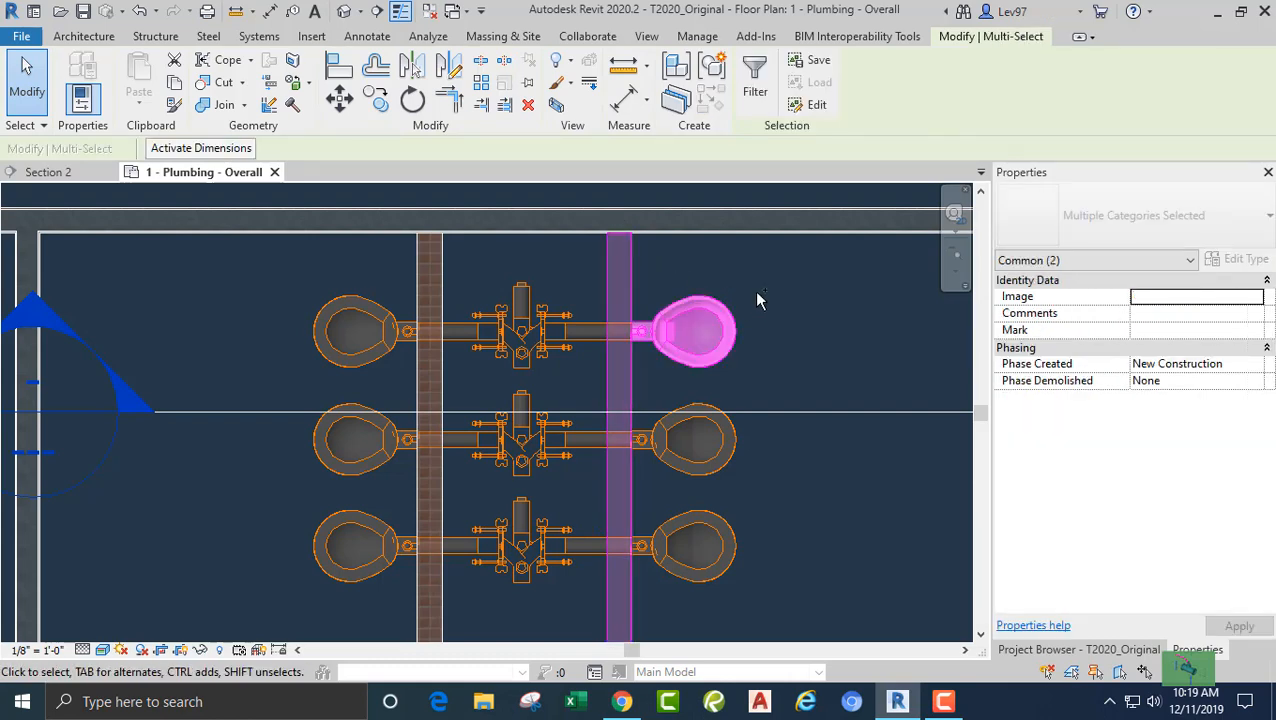
{"action": "left_click", "coordinate": [727, 457], "text": "ctrl"}
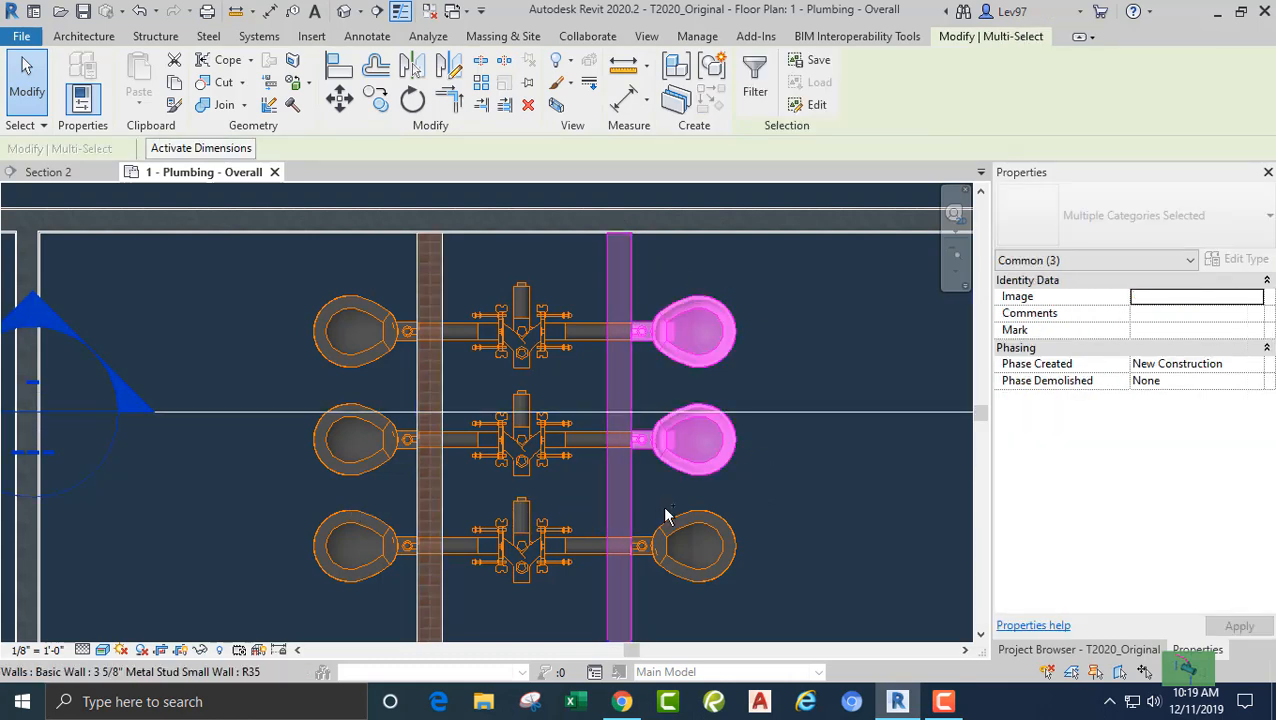
{"action": "left_click", "coordinate": [705, 536], "text": "ctrl"}
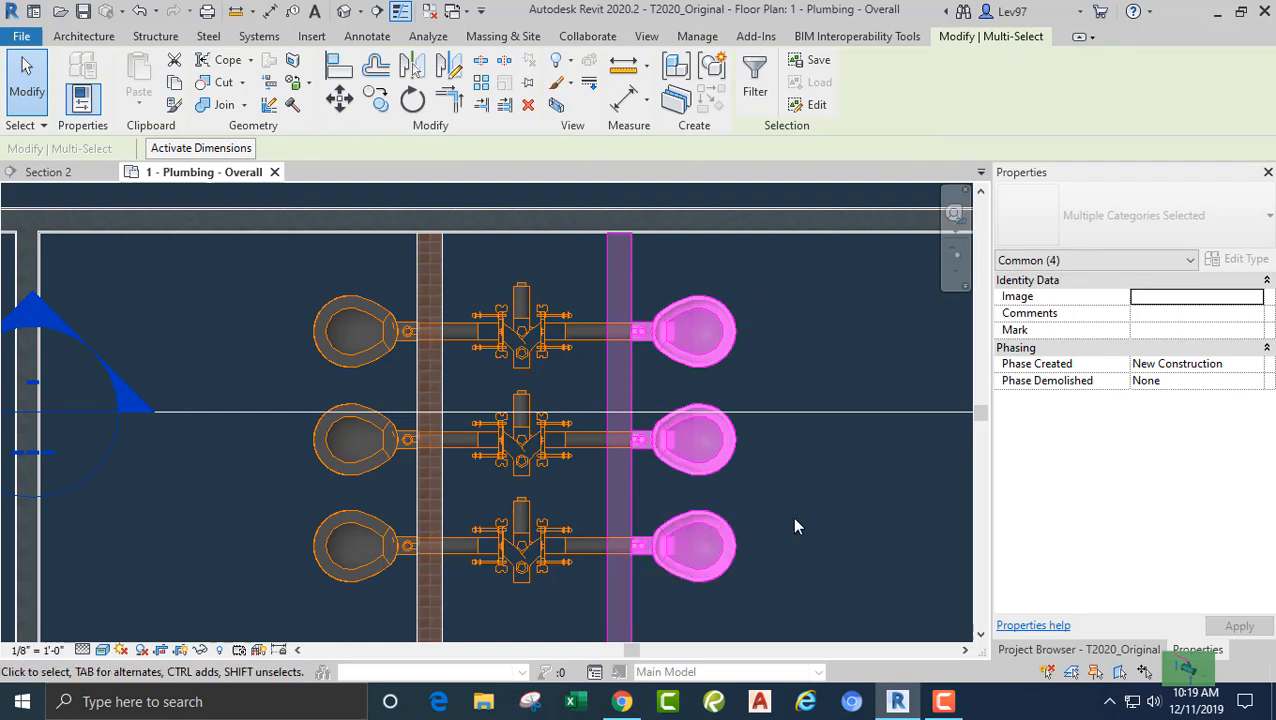
{"action": "key", "text": "Left"}
{"action": "key", "text": "Left"}
{"action": "key", "text": "Left"}
{"action": "key", "text": "Left"}
{"action": "key", "text": "Left"}
{"action": "key", "text": "Left"}
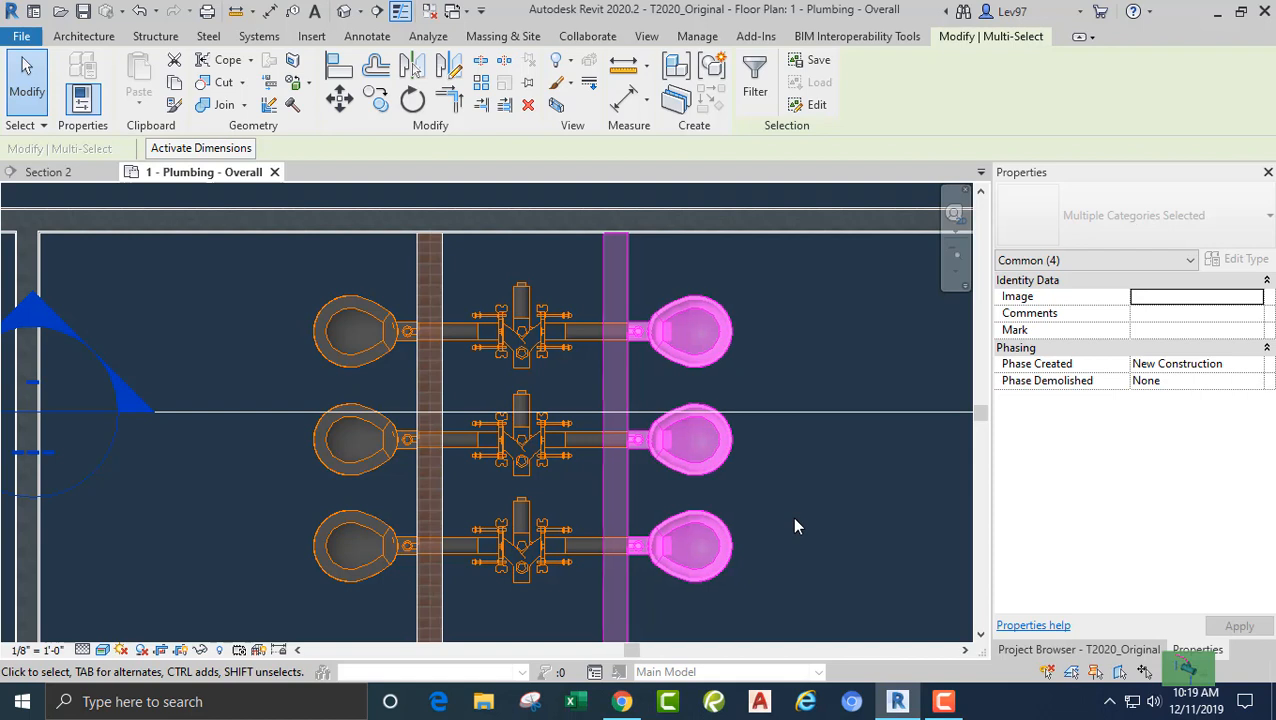
{"action": "key", "text": "Left"}
{"action": "key", "text": "Left"}
{"action": "key", "text": "Left"}
{"action": "key", "text": "Left"}
{"action": "key", "text": "Left"}
{"action": "key", "text": "Left"}
{"action": "key", "text": "Left"}
{"action": "key", "text": "Left"}
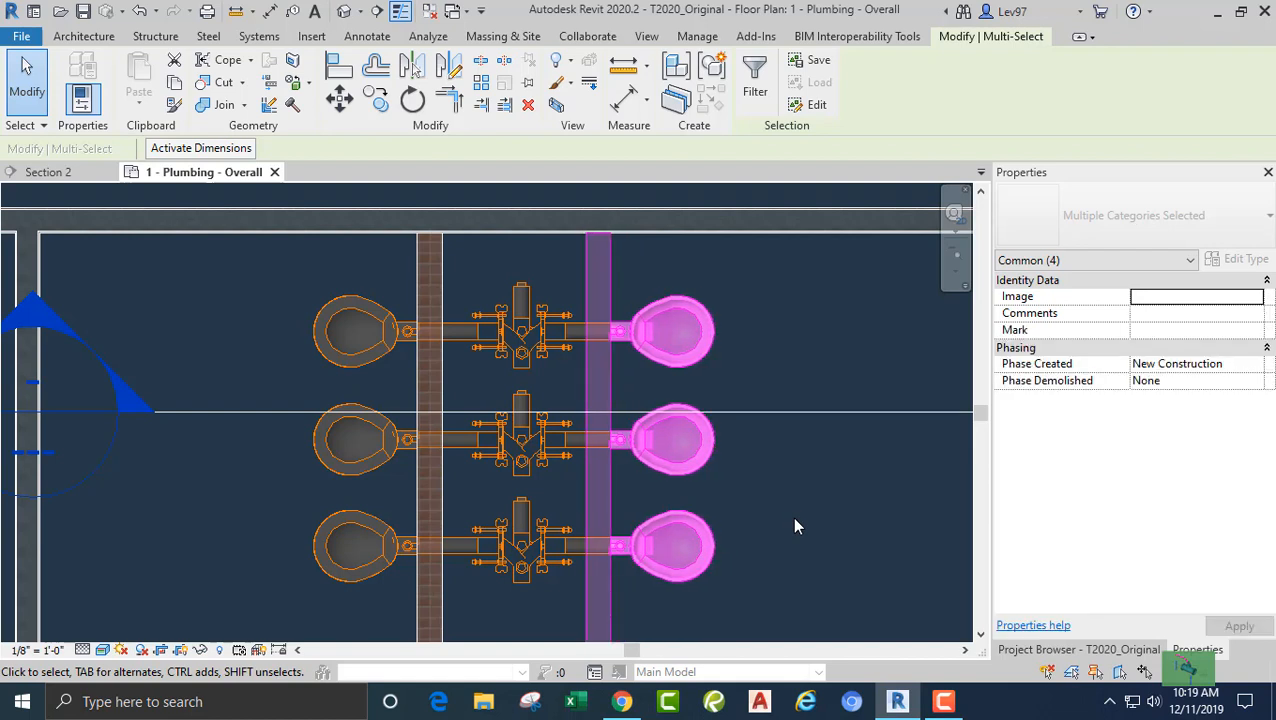
{"action": "key", "text": "Left"}
{"action": "key", "text": "Left"}
{"action": "key", "text": "Left"}
{"action": "key", "text": "Left"}
{"action": "key", "text": "Left"}
{"action": "key", "text": "Left"}
{"action": "key", "text": "Left"}
{"action": "key", "text": "Left"}
{"action": "key", "text": "Left"}
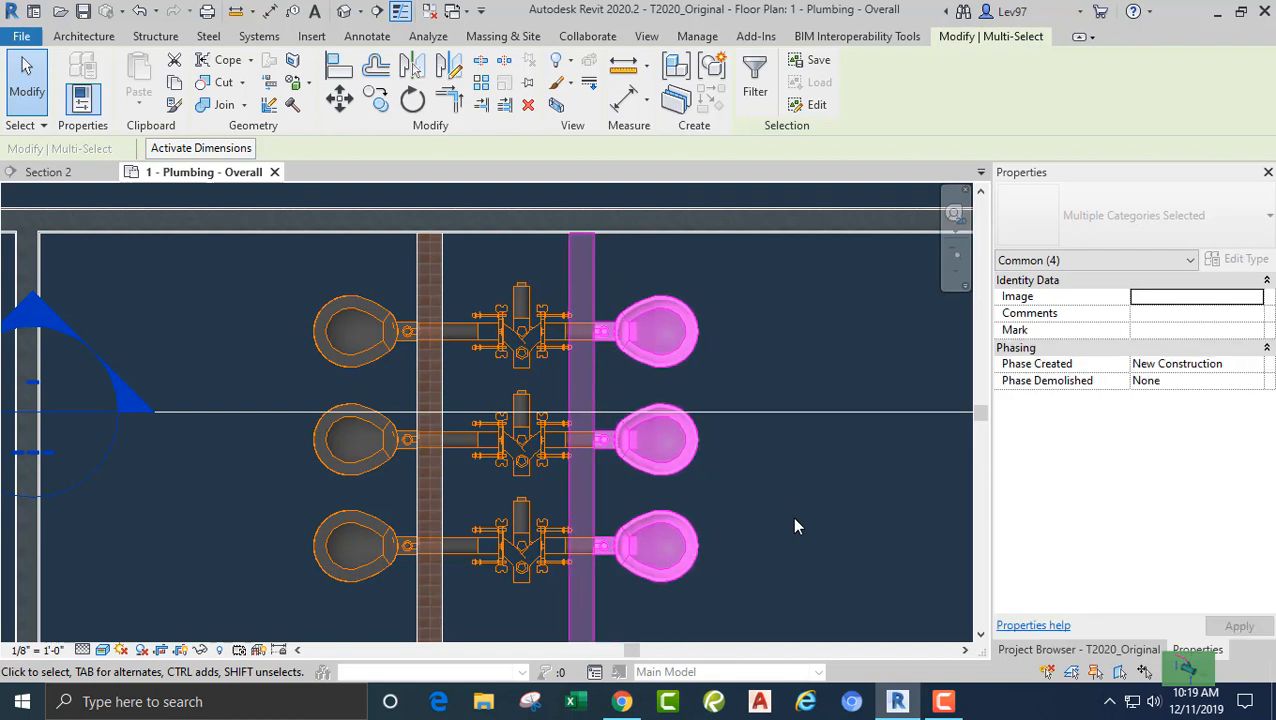
{"action": "key", "text": "Left"}
{"action": "key", "text": "Left"}
{"action": "key", "text": "Left"}
{"action": "key", "text": "Left"}
{"action": "key", "text": "Left"}
{"action": "key", "text": "Left"}
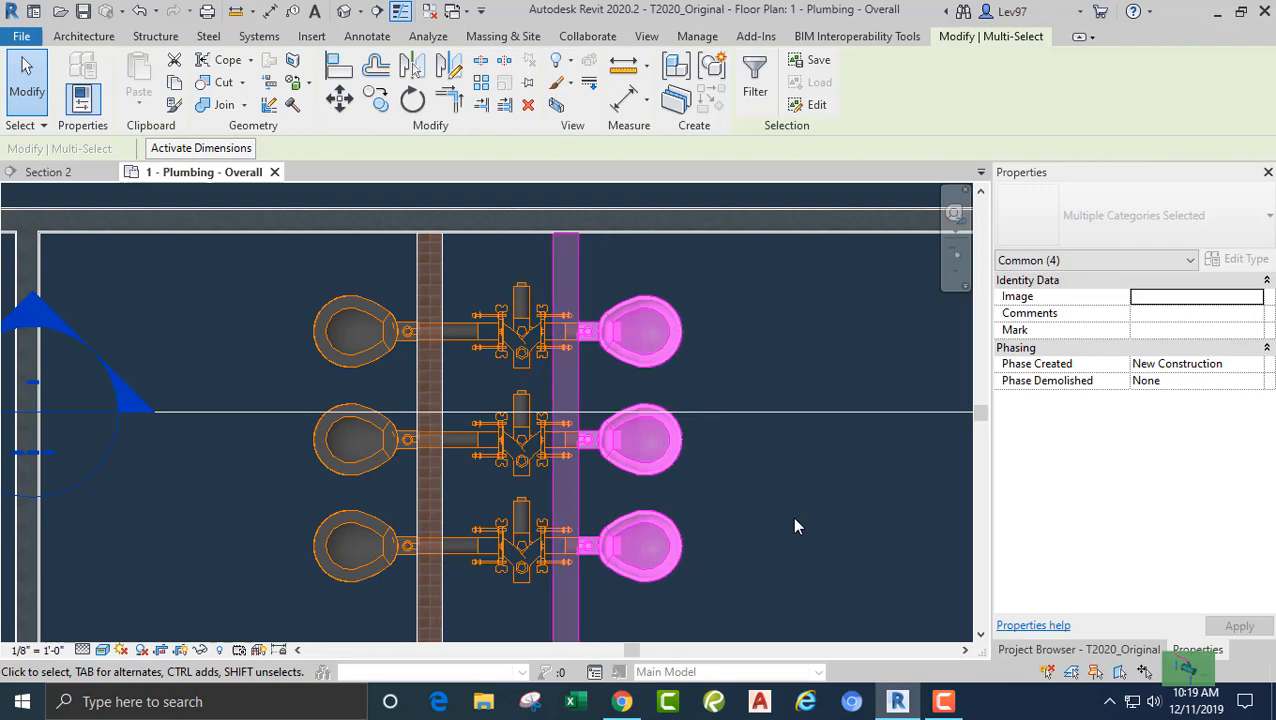
Nudge the right brick wall and its three toilets further toward the fixture supports until the bolts end just past the wall's outer face.
{"action": "key", "text": "Left"}
{"action": "key", "text": "Left"}
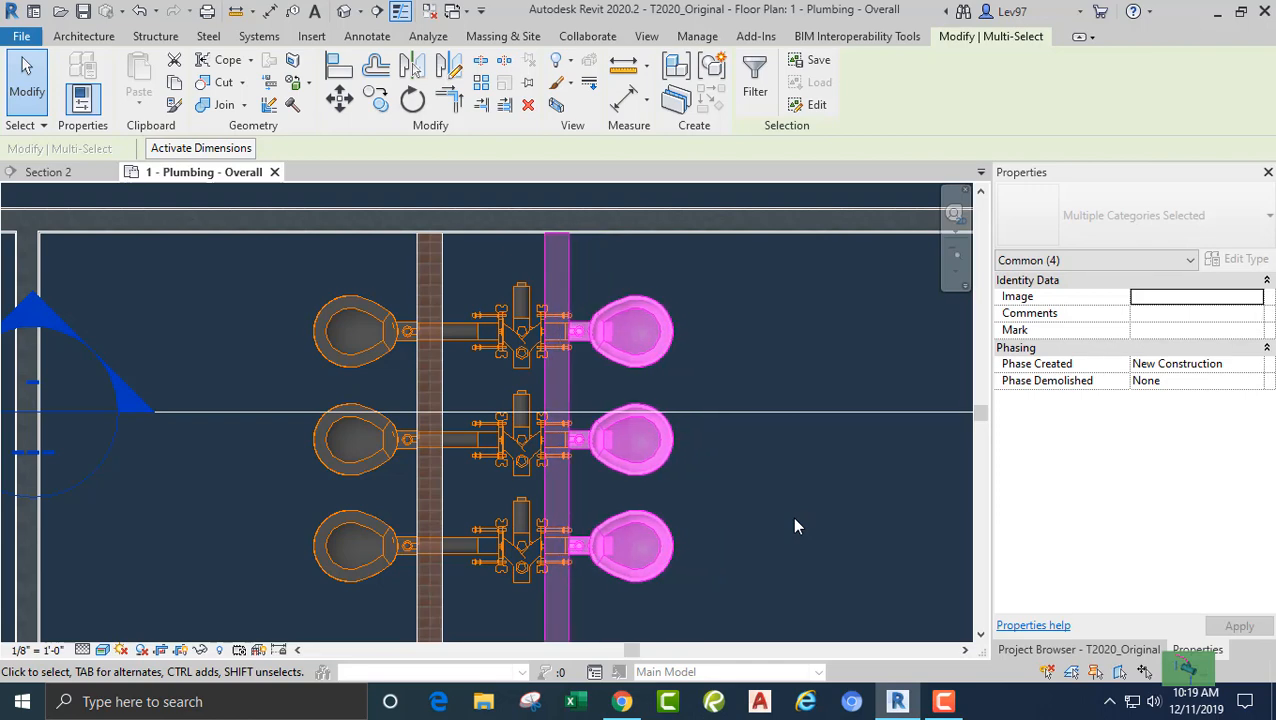
{"action": "scroll", "coordinate": [800, 515], "scroll_direction": "up", "scroll_amount": 3}
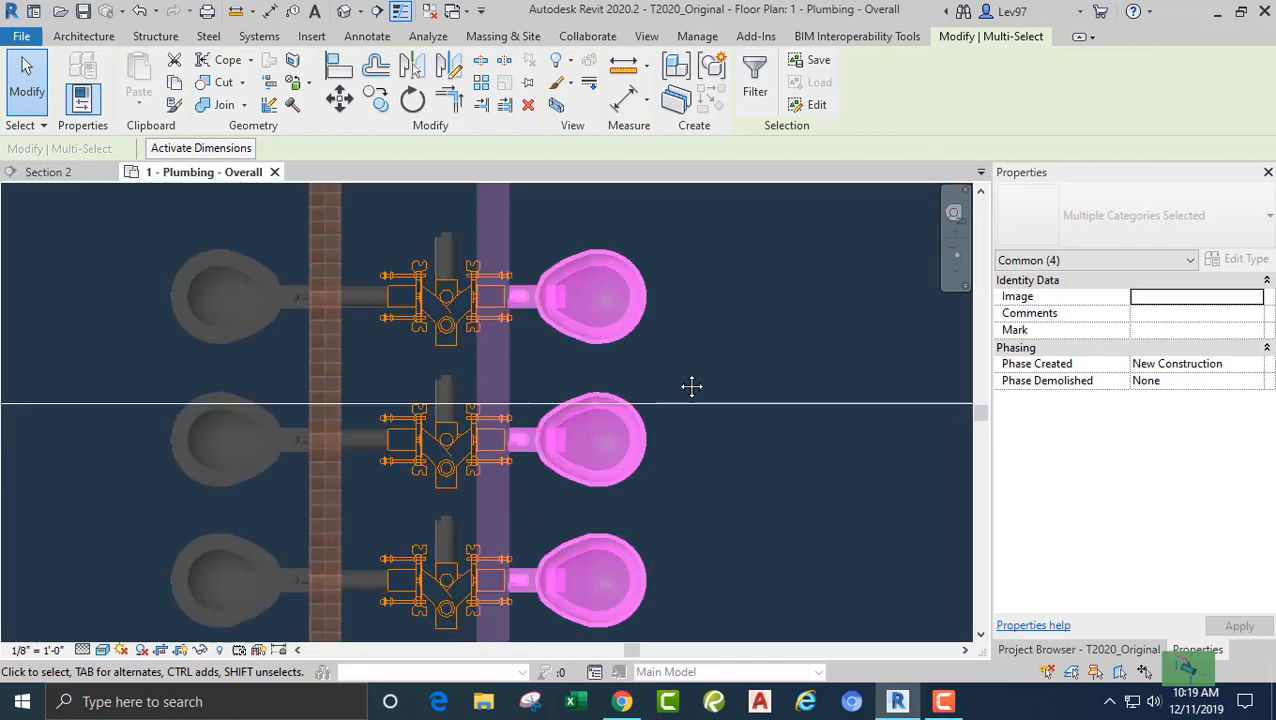
{"action": "scroll", "coordinate": [642, 423], "scroll_direction": "up", "scroll_amount": 4}
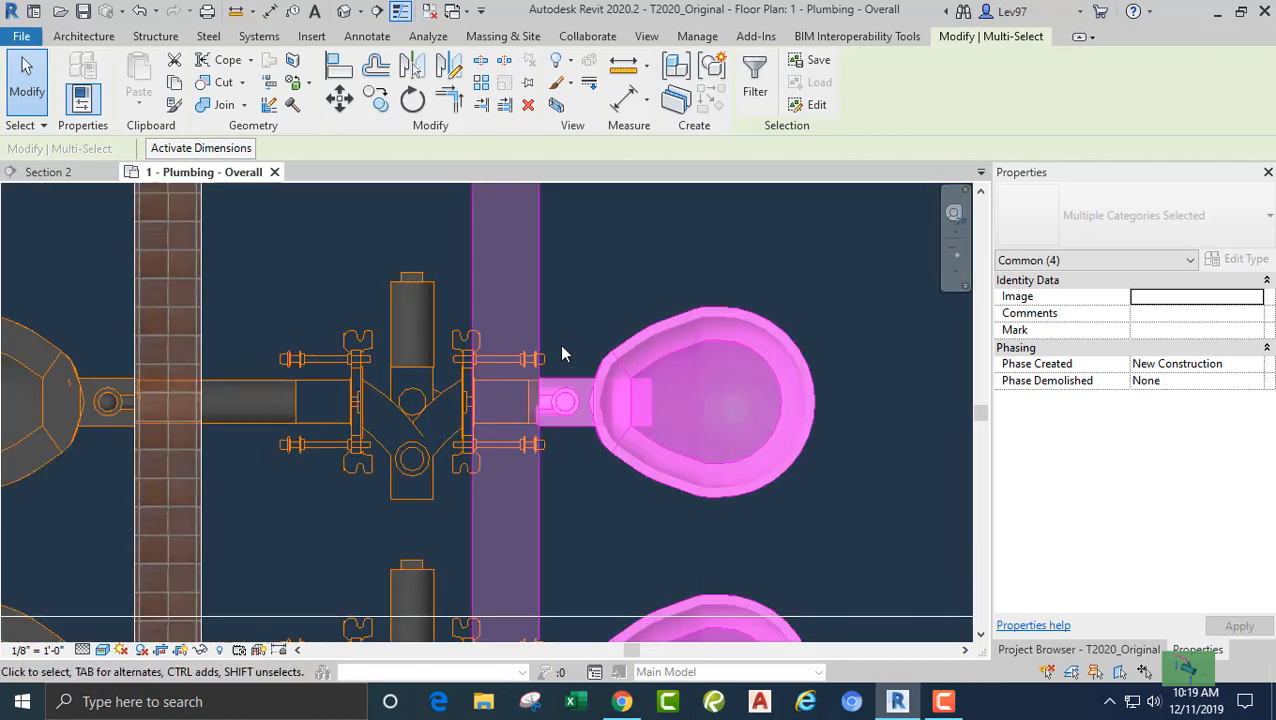
{"action": "key", "text": "Left"}
{"action": "key", "text": "Left"}
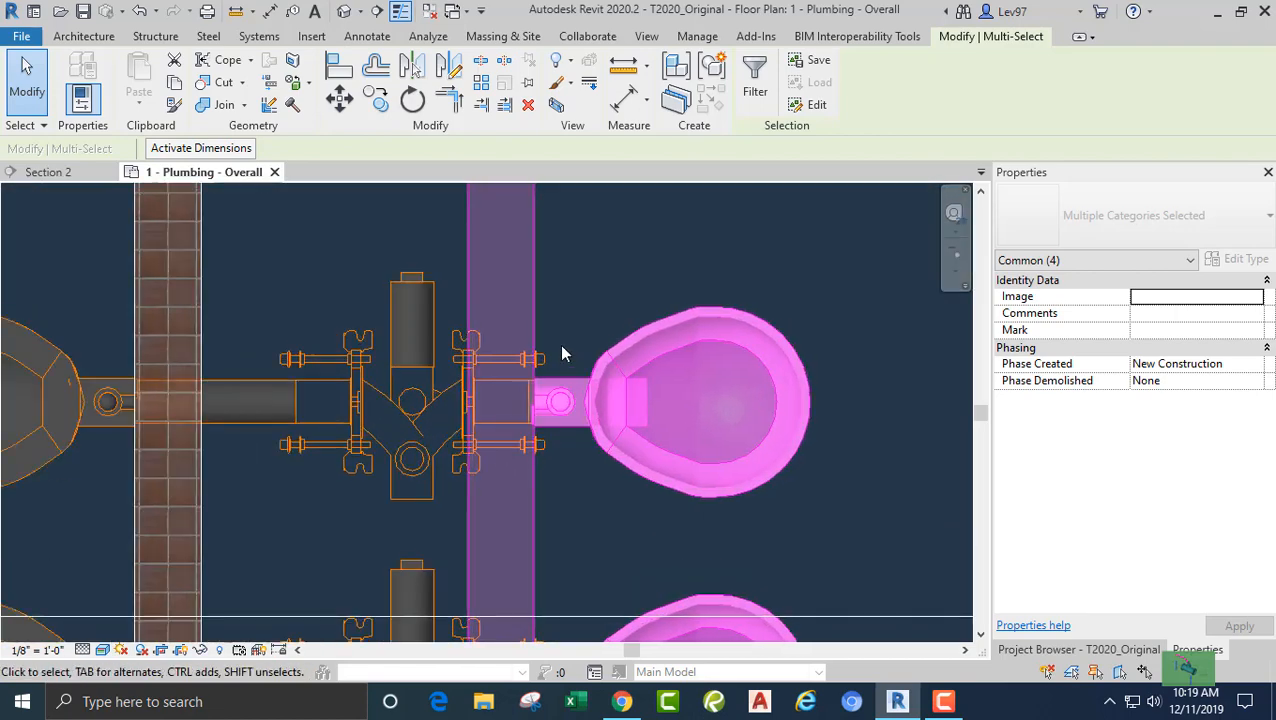
{"action": "left_click", "coordinate": [572, 340]}
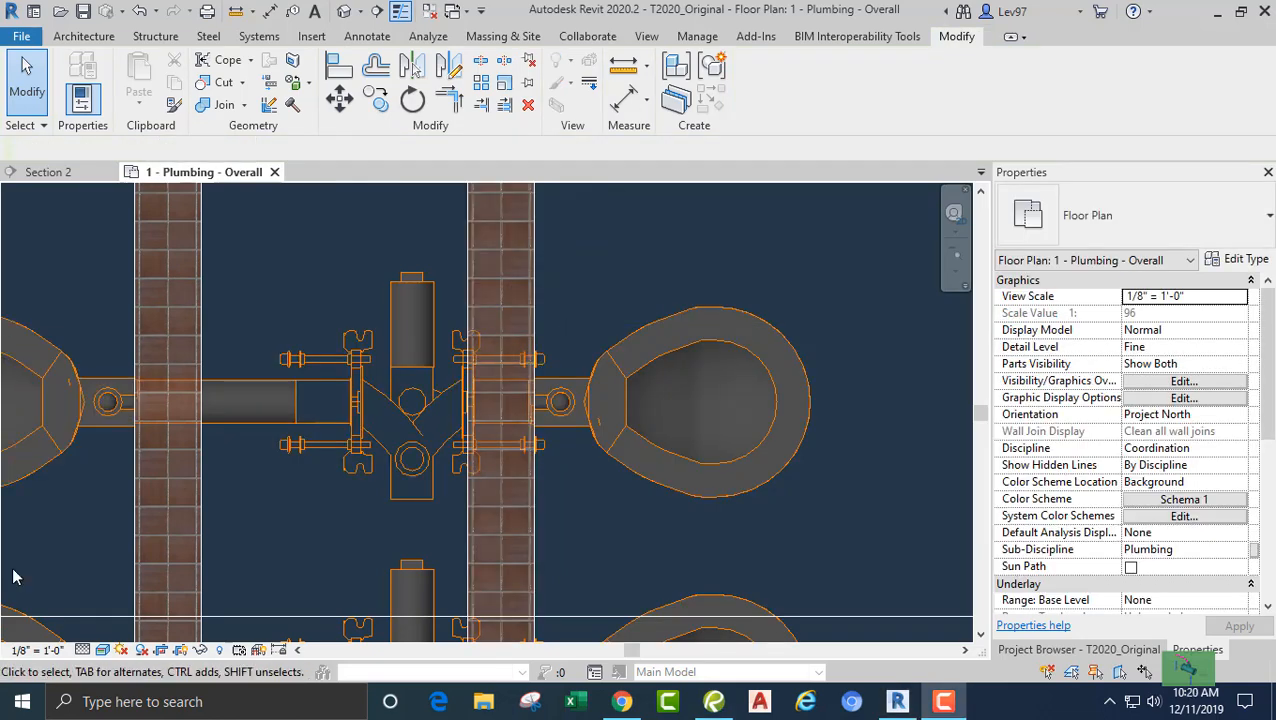
{"action": "scroll", "coordinate": [644, 533], "scroll_direction": "down", "scroll_amount": 3}
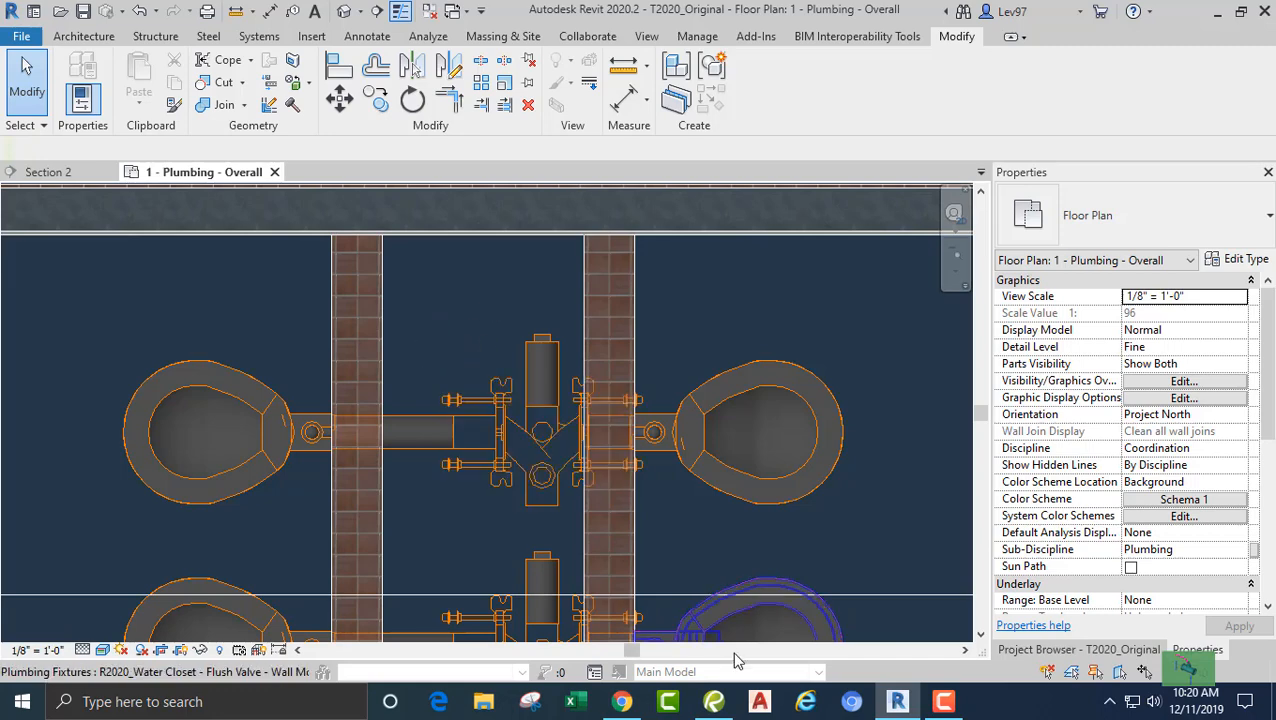
Switch to Bluebeam Revu to check the chase width for double horizontal adjustable carriers in the plmbspace PDF, and return to Revit.
{"action": "left_click", "coordinate": [714, 703]}
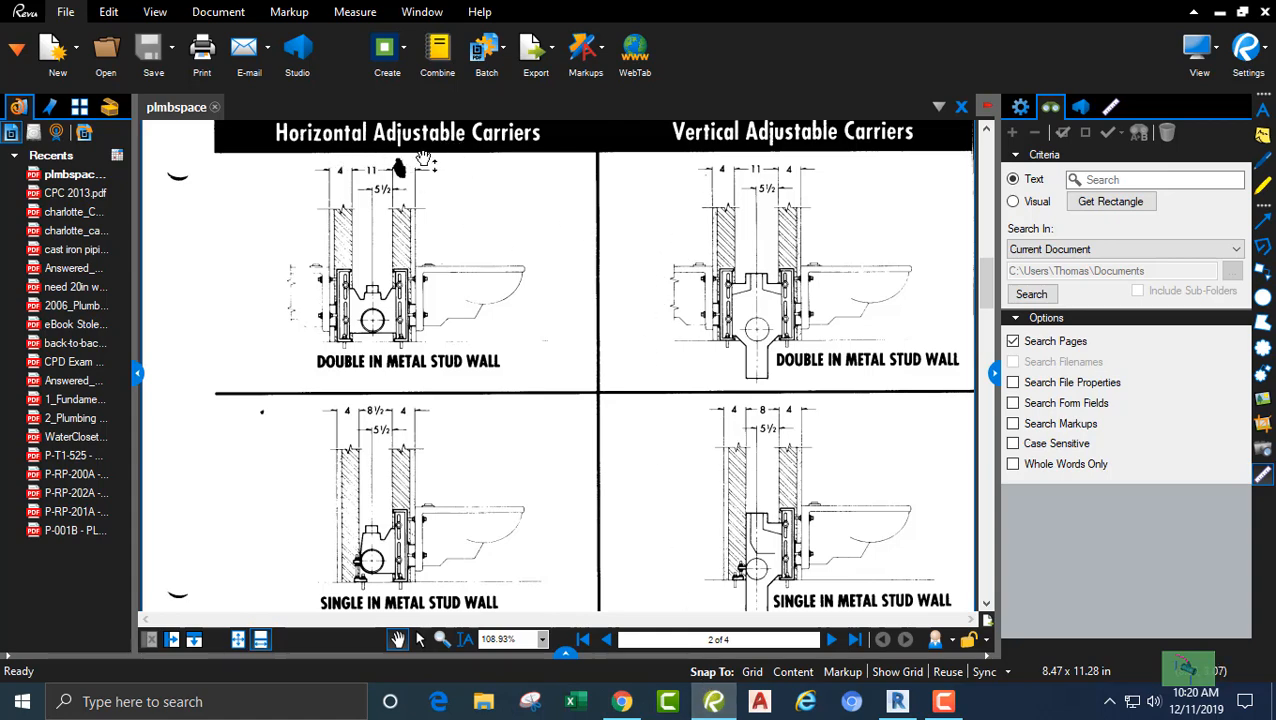
{"action": "left_click_drag", "start_coordinate": [513, 329], "coordinate": [520, 263]}
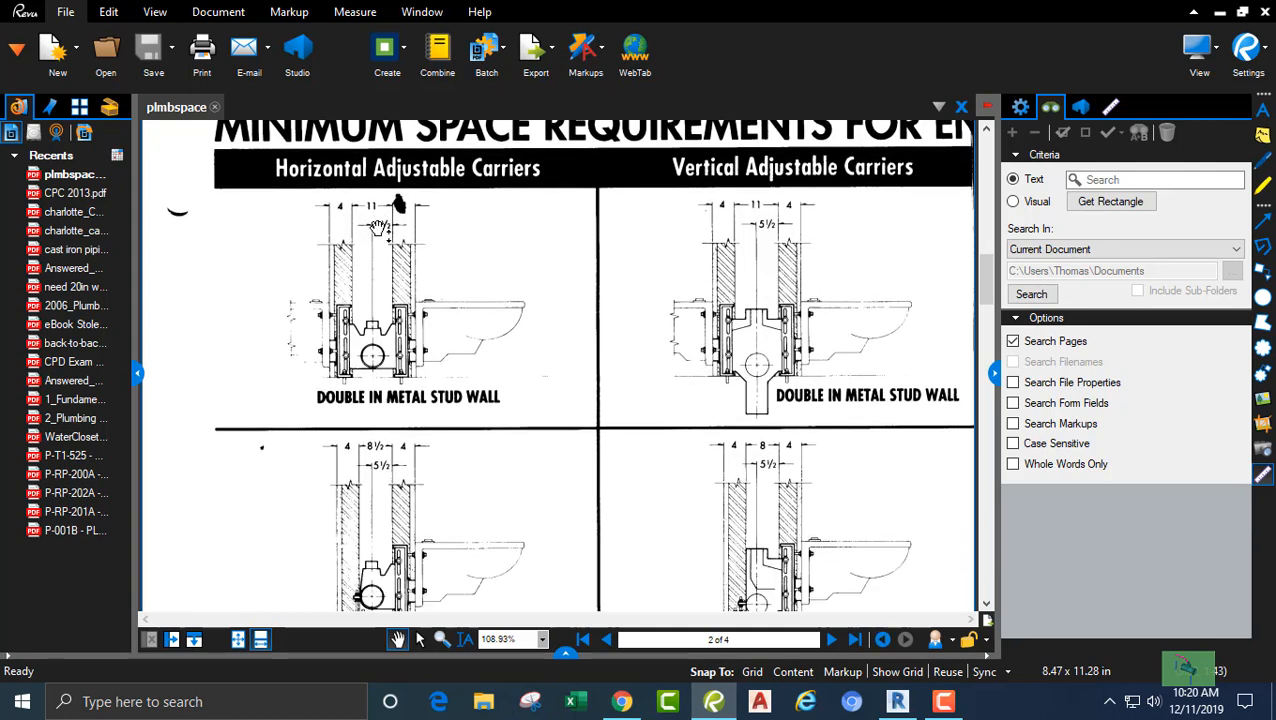
{"action": "mouse_move", "coordinate": [488, 265]}
{"action": "left_mouse_down"}
{"action": "mouse_move", "coordinate": [507, 319]}
{"action": "mouse_move", "coordinate": [511, 268]}
{"action": "left_mouse_up"}
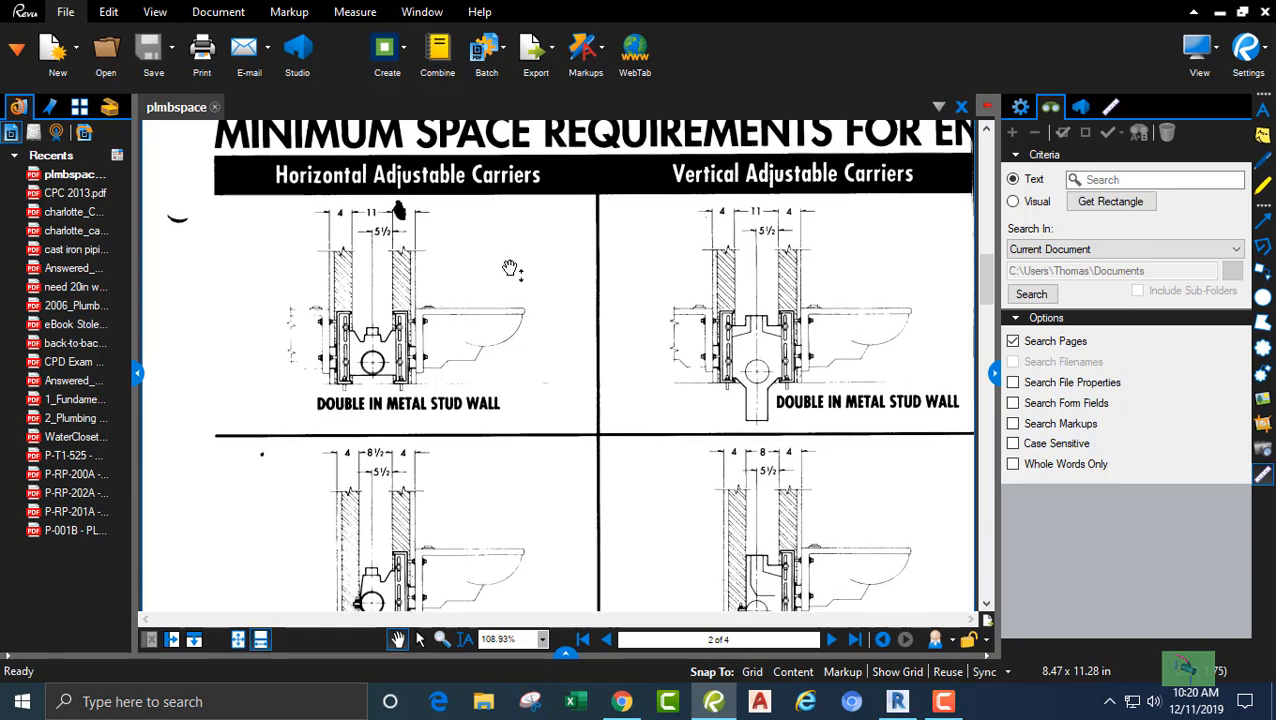
{"action": "left_click", "coordinate": [897, 703]}
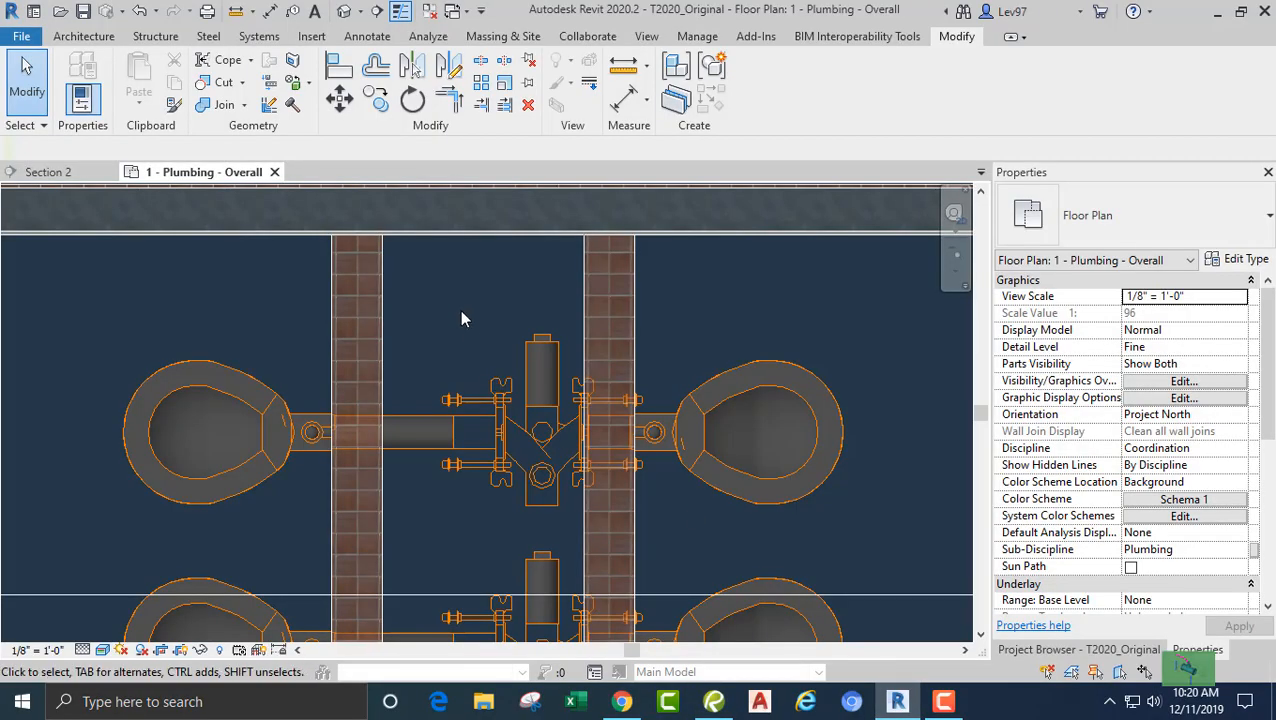
Nudge the left brick wall together with its three toilets toward the fixture supports, narrowing the chase from that side.
{"action": "middle_click_drag", "start_coordinate": [461, 316], "coordinate": [549, 291]}
{"action": "scroll", "coordinate": [457, 315], "scroll_direction": "down", "scroll_amount": 2}
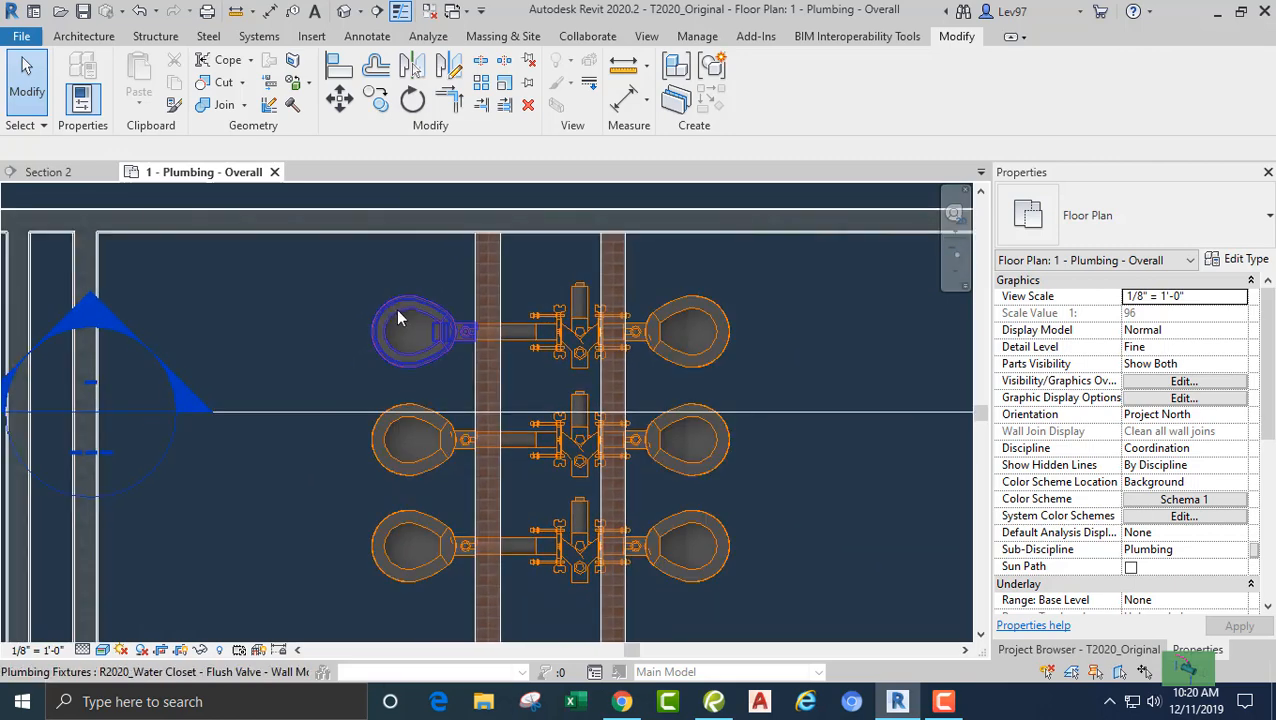
{"action": "left_click", "coordinate": [395, 318]}
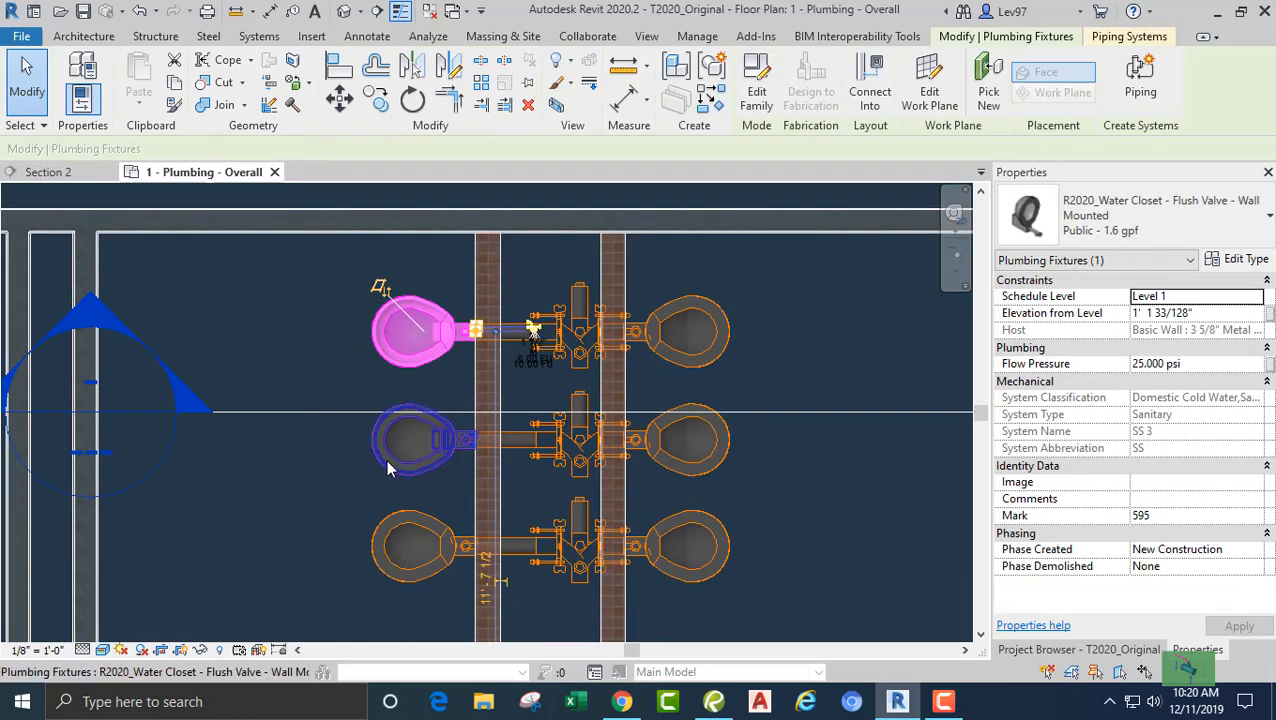
{"action": "left_click", "coordinate": [390, 466], "text": "ctrl"}
{"action": "left_click", "coordinate": [385, 528], "text": "ctrl"}
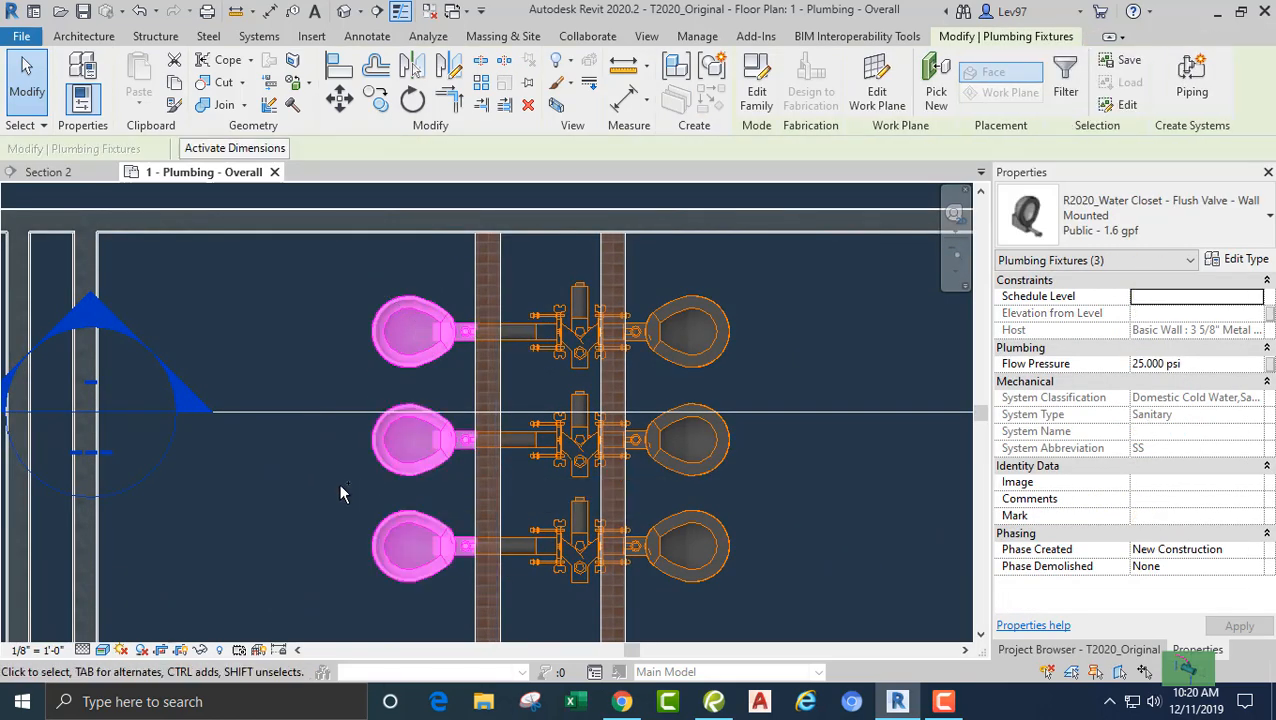
{"action": "left_click", "coordinate": [484, 299], "text": "ctrl"}
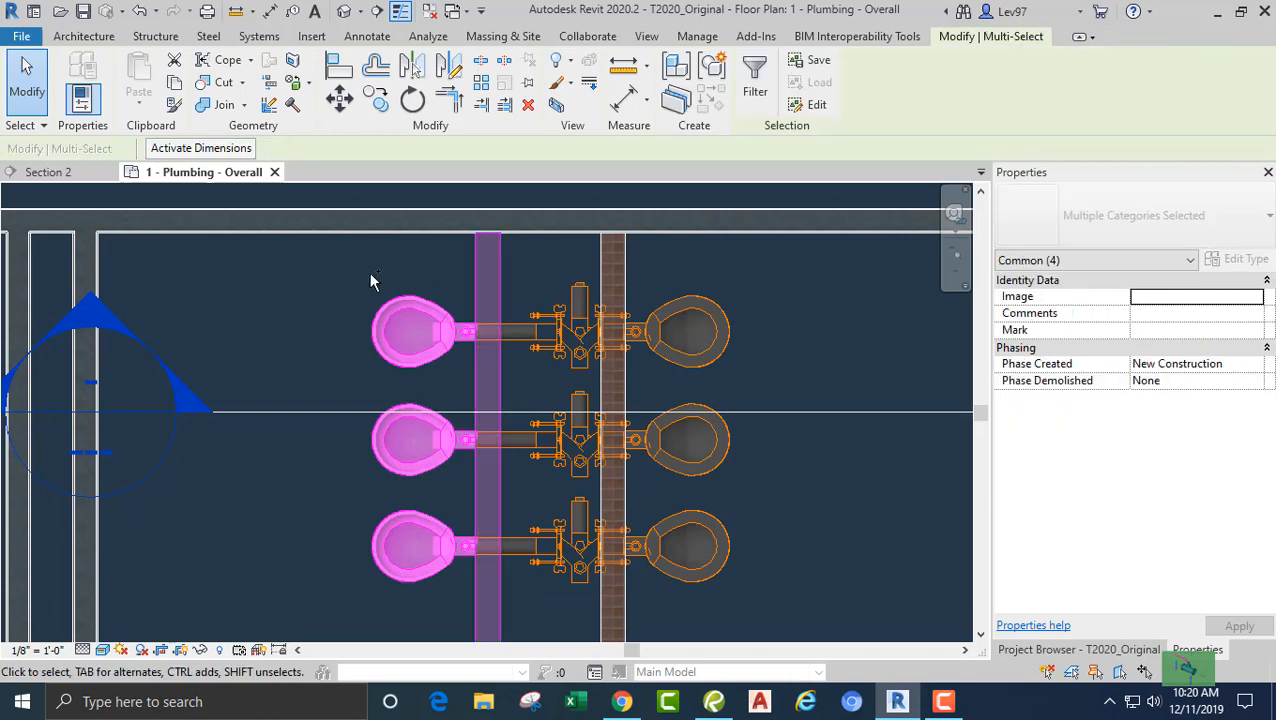
{"action": "key", "text": "Right"}
{"action": "key", "text": "Right"}
{"action": "key", "text": "Right"}
{"action": "key", "text": "Right"}
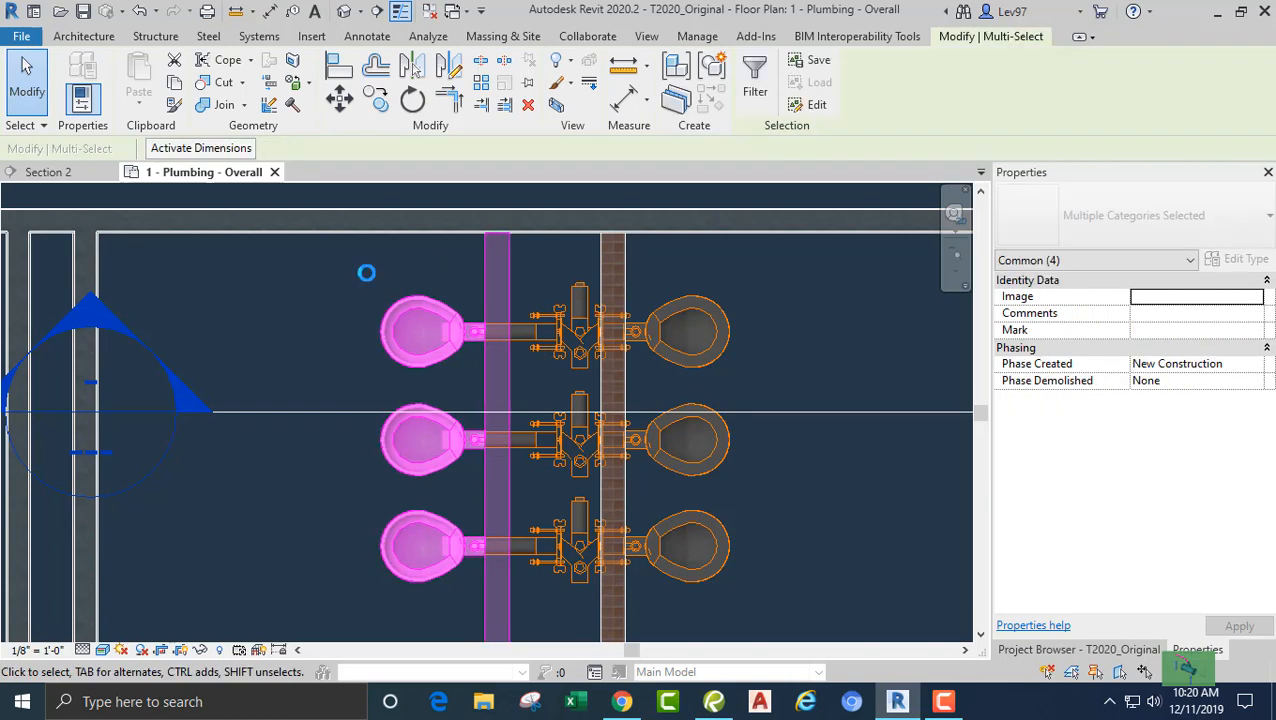
{"action": "key", "text": "Right"}
{"action": "key", "text": "Right"}
{"action": "key", "text": "Escape"}
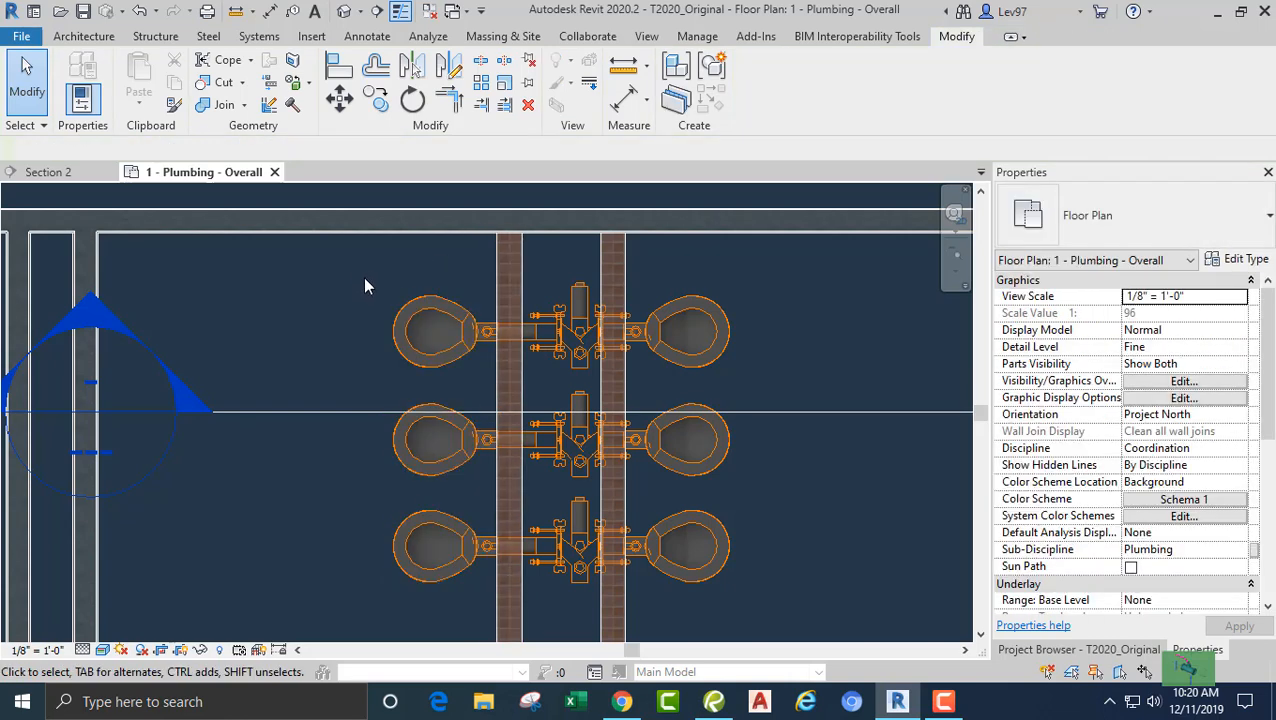
Draw an 11" horizontal detail line from the right brick wall's inner face into the chase, plus a vertical line about 1'-6" up from its end.
{"action": "scroll", "coordinate": [302, 393], "scroll_direction": "up", "scroll_amount": 5}
{"action": "key", "text": "d"}
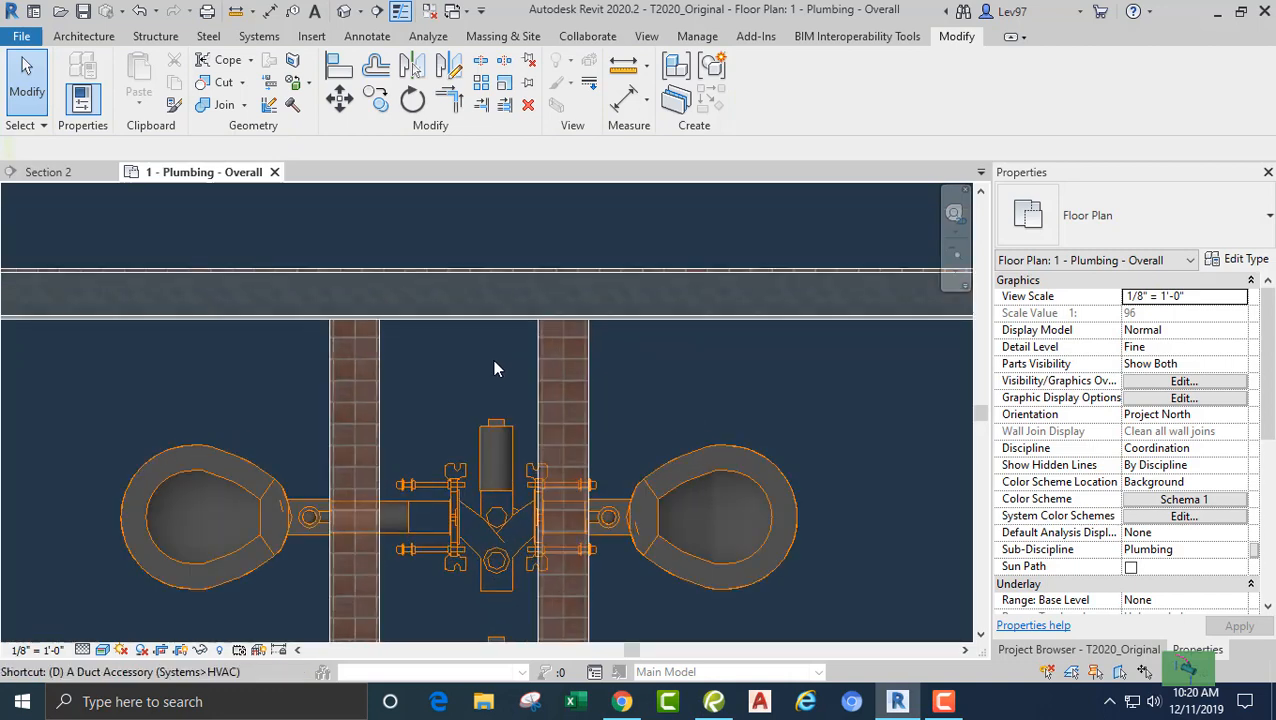
{"action": "key", "text": "l"}
{"action": "left_click", "coordinate": [538, 357]}
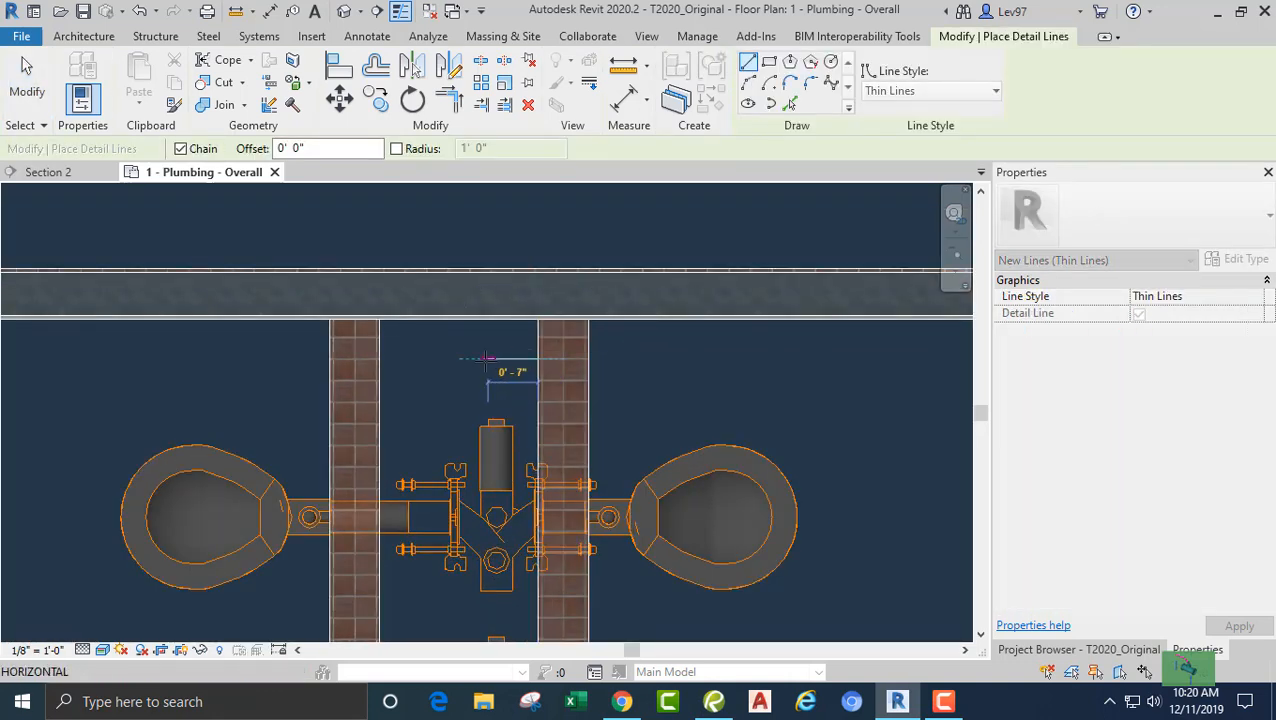
{"action": "type", "text": "0 11"}
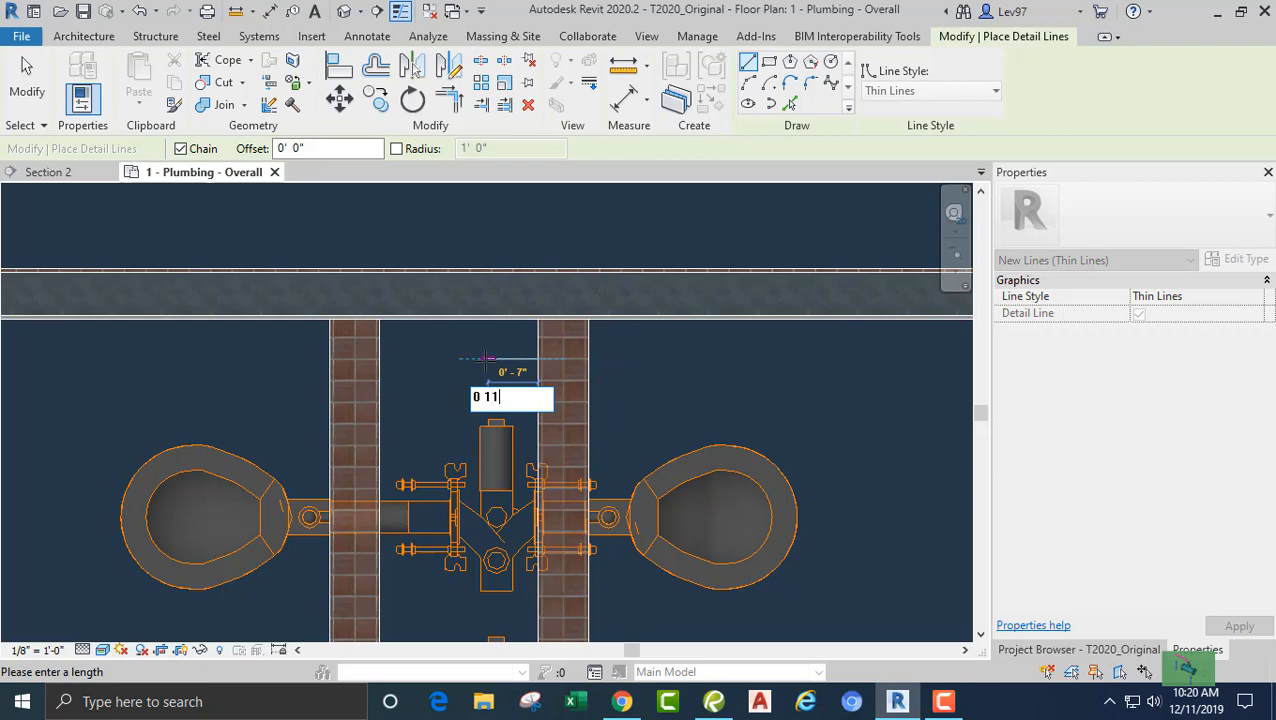
{"action": "key", "text": "Return"}
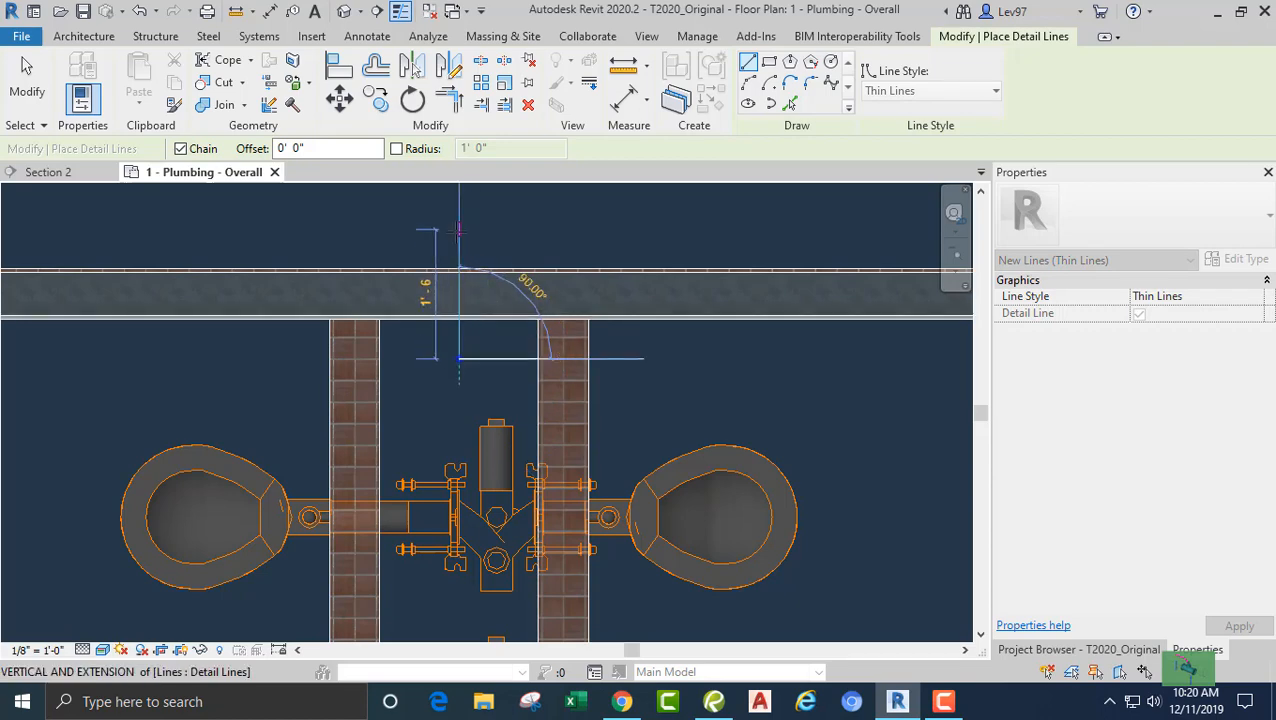
{"action": "left_click", "coordinate": [459, 230]}
{"action": "key", "text": "Escape"}
{"action": "key", "text": "Escape"}
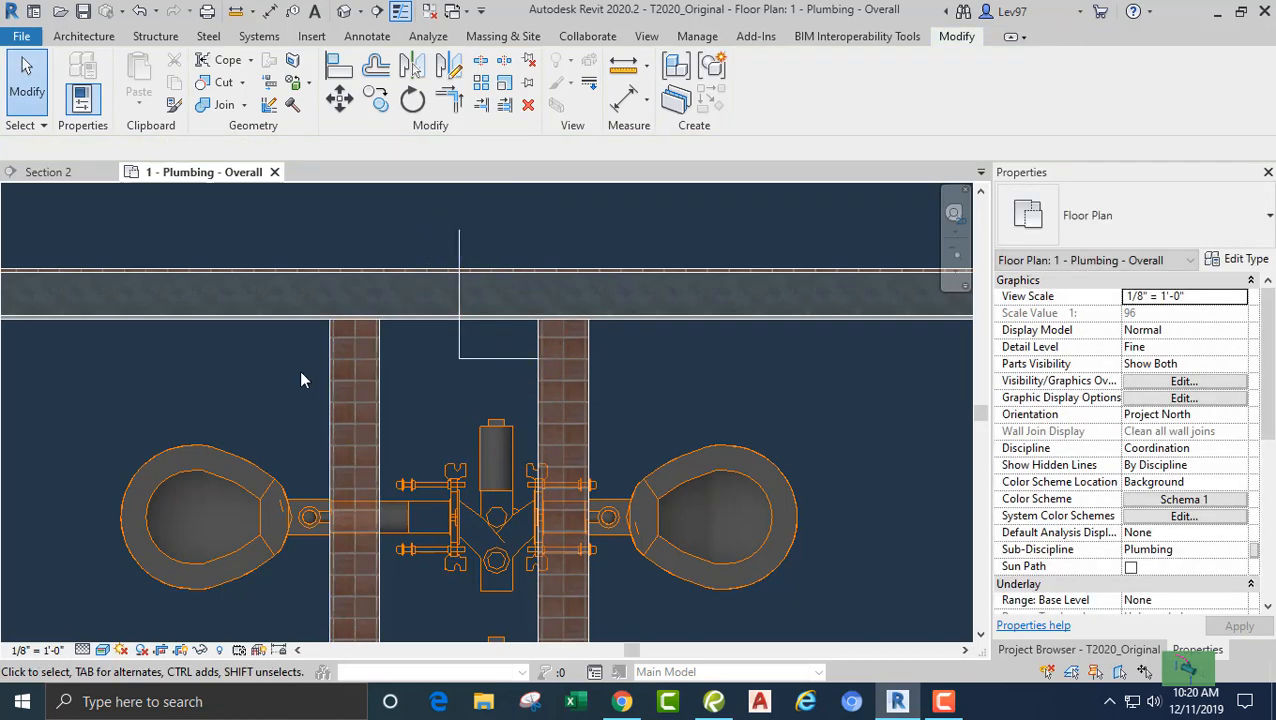
Nudge the left brick wall and its three toilets toward the supports until the wall's inner face meets the vertical detail line.
{"action": "middle_click_drag", "start_coordinate": [280, 403], "coordinate": [382, 365]}
{"action": "scroll", "coordinate": [296, 403], "scroll_direction": "down", "scroll_amount": 3}
{"action": "left_click", "coordinate": [314, 404]}
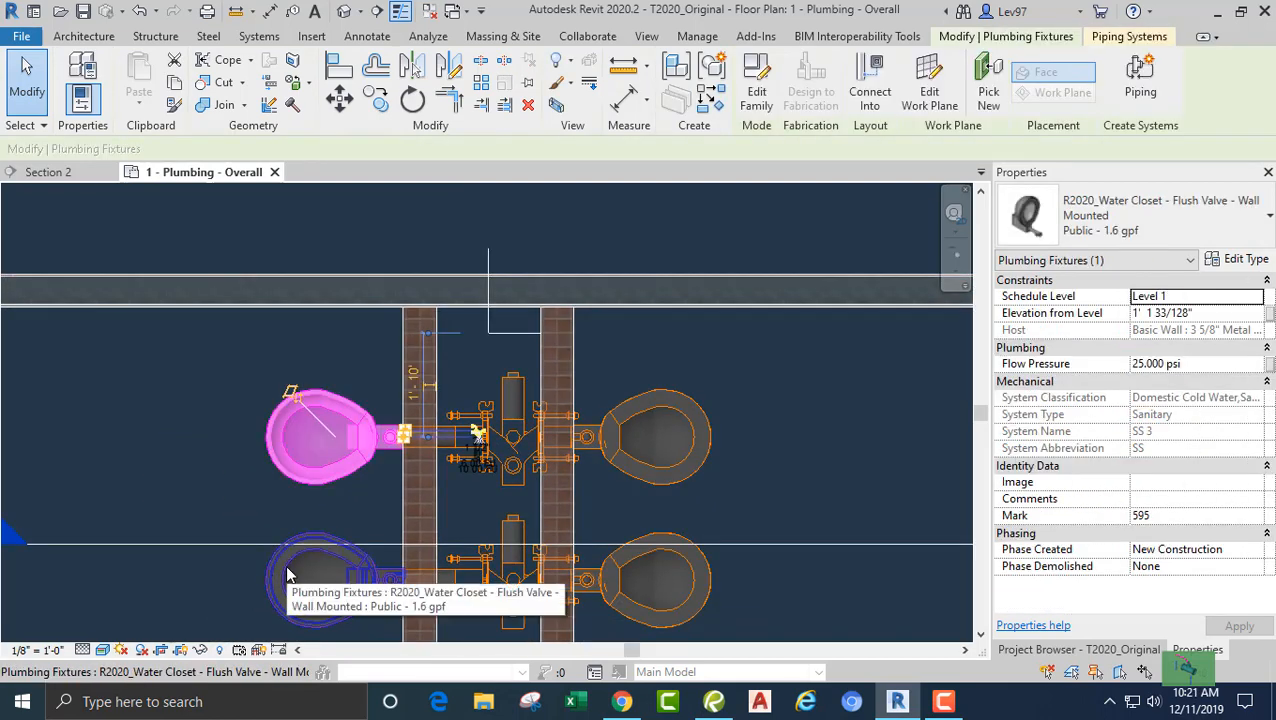
{"action": "left_click", "coordinate": [287, 576], "text": "ctrl"}
{"action": "middle_click_drag", "start_coordinate": [211, 586], "coordinate": [246, 454]}
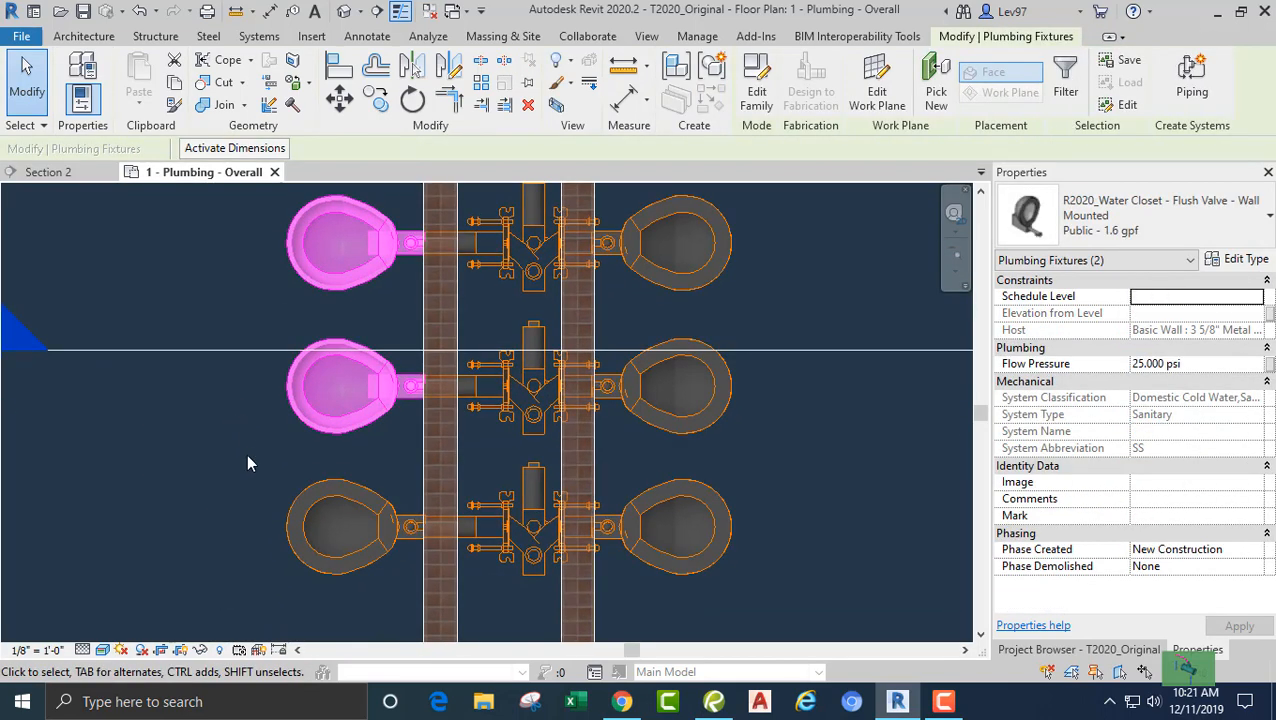
{"action": "left_click", "coordinate": [312, 505], "text": "ctrl"}
{"action": "left_click", "coordinate": [430, 478], "text": "ctrl"}
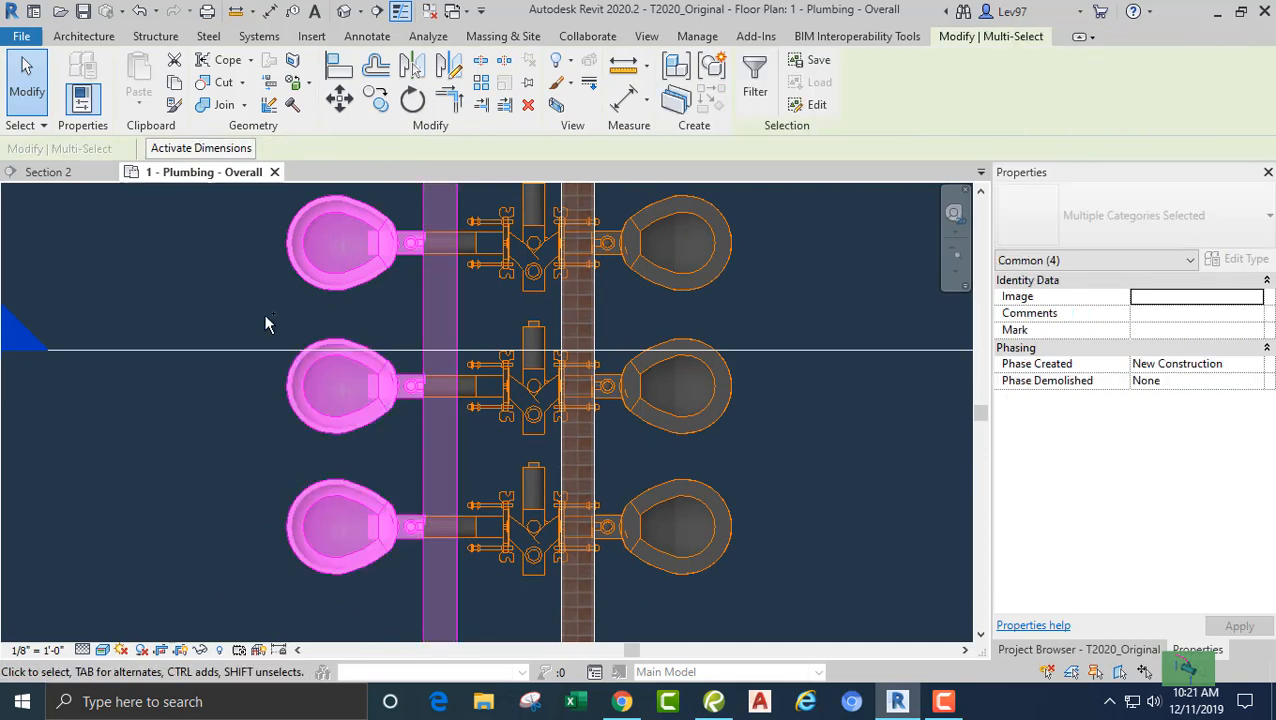
{"action": "middle_click_drag", "start_coordinate": [264, 314], "coordinate": [234, 473]}
{"action": "key", "text": "Right"}
{"action": "key", "text": "Right"}
{"action": "key", "text": "Right"}
{"action": "key", "text": "Right"}
{"action": "key", "text": "Right"}
{"action": "key", "text": "Right"}
{"action": "key", "text": "Right"}
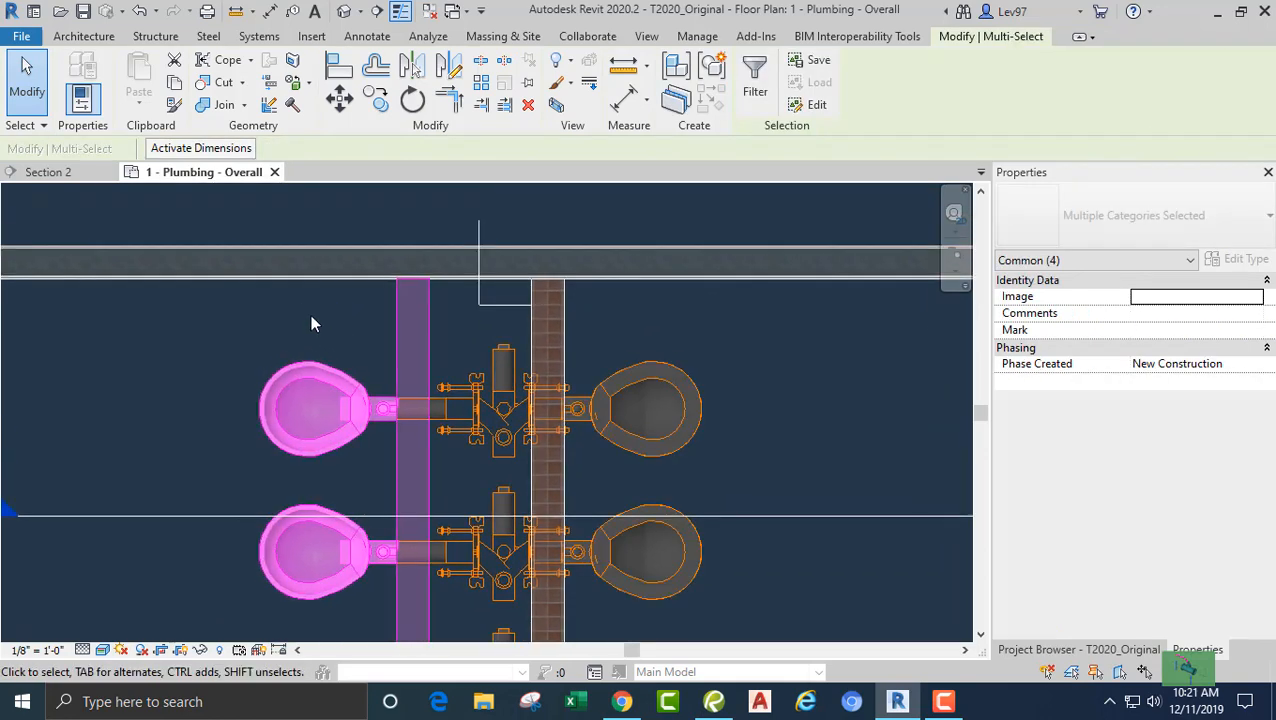
{"action": "key", "text": "Right"}
{"action": "key", "text": "Right"}
{"action": "key", "text": "Right"}
{"action": "key", "text": "Right"}
{"action": "key", "text": "Right"}
{"action": "key", "text": "Right"}
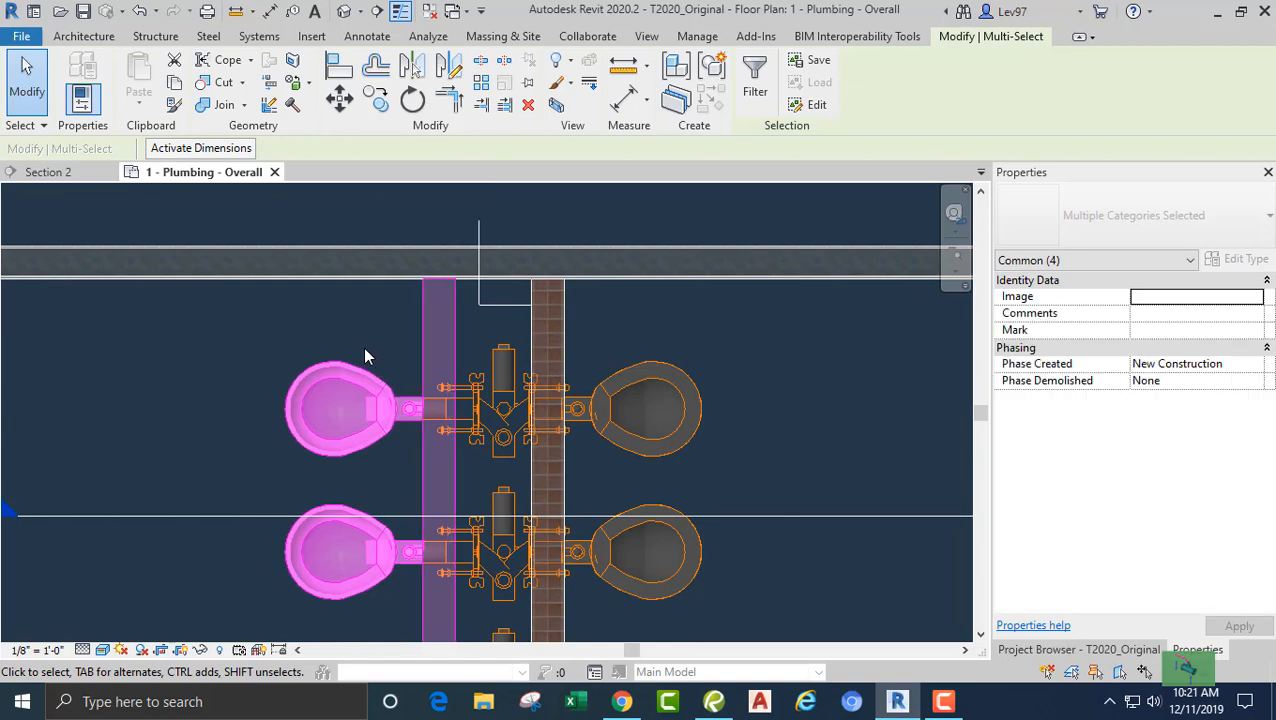
{"action": "scroll", "coordinate": [411, 345], "scroll_direction": "up", "scroll_amount": 1}
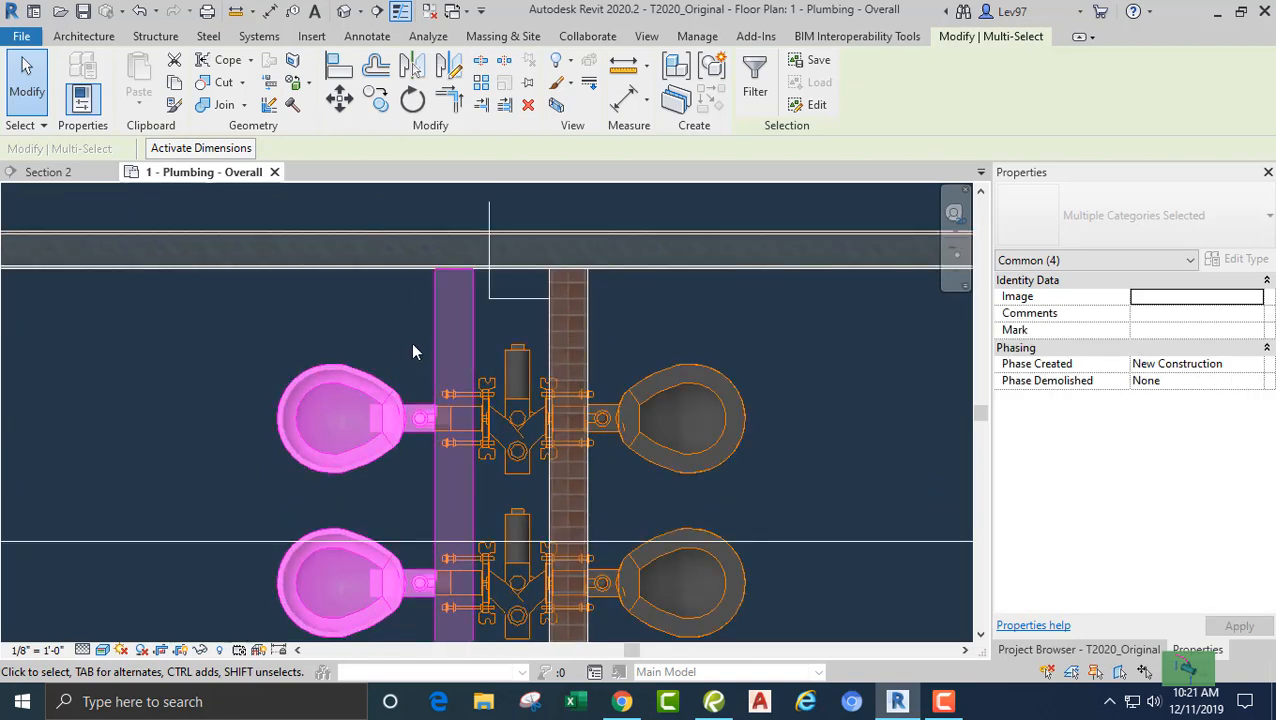
{"action": "key", "text": "Right"}
{"action": "key", "text": "Right"}
{"action": "key", "text": "Right"}
{"action": "key", "text": "Right"}
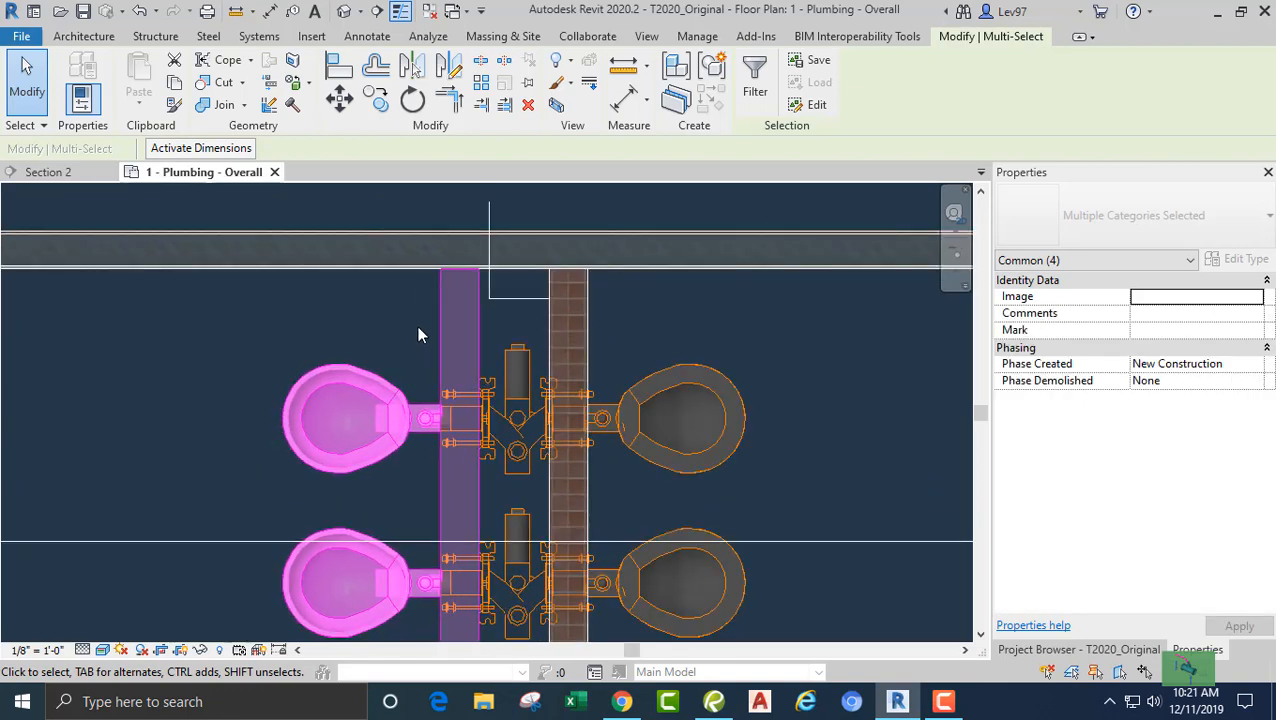
{"action": "key", "text": "Right"}
{"action": "key", "text": "Right"}
{"action": "key", "text": "Right"}
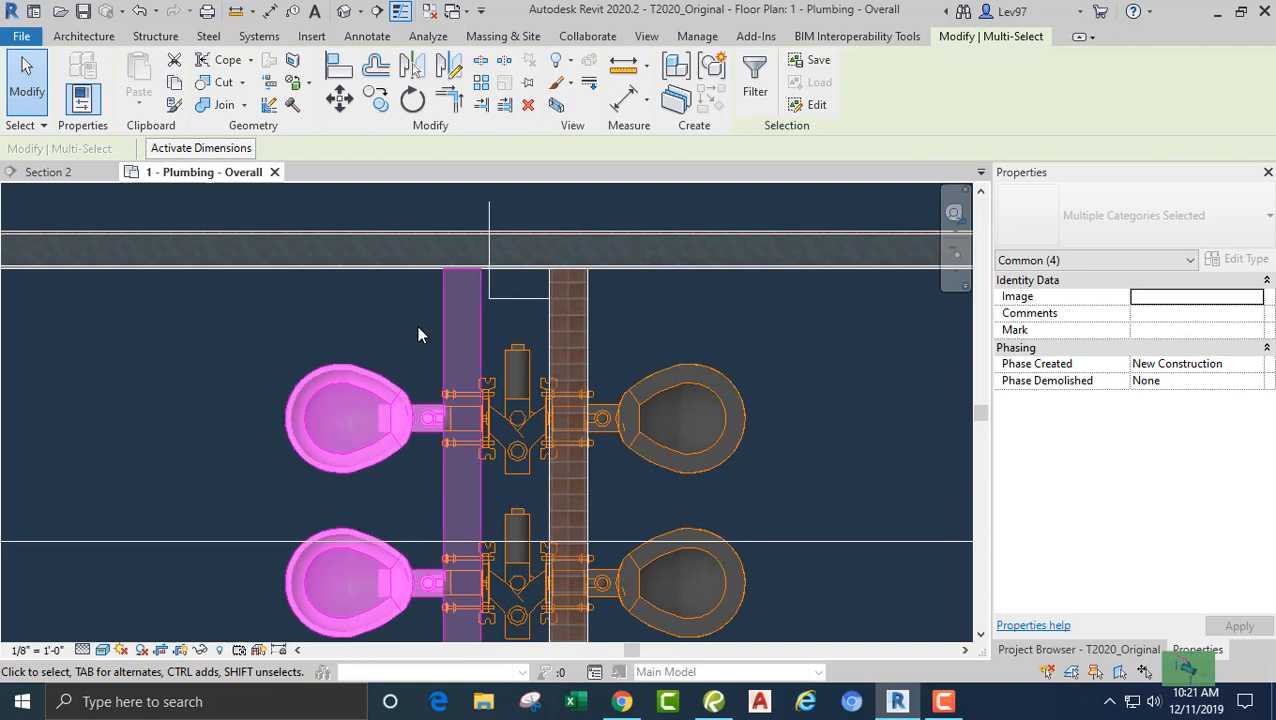
{"action": "key", "text": "Right"}
{"action": "key", "text": "Right"}
{"action": "key", "text": "Right"}
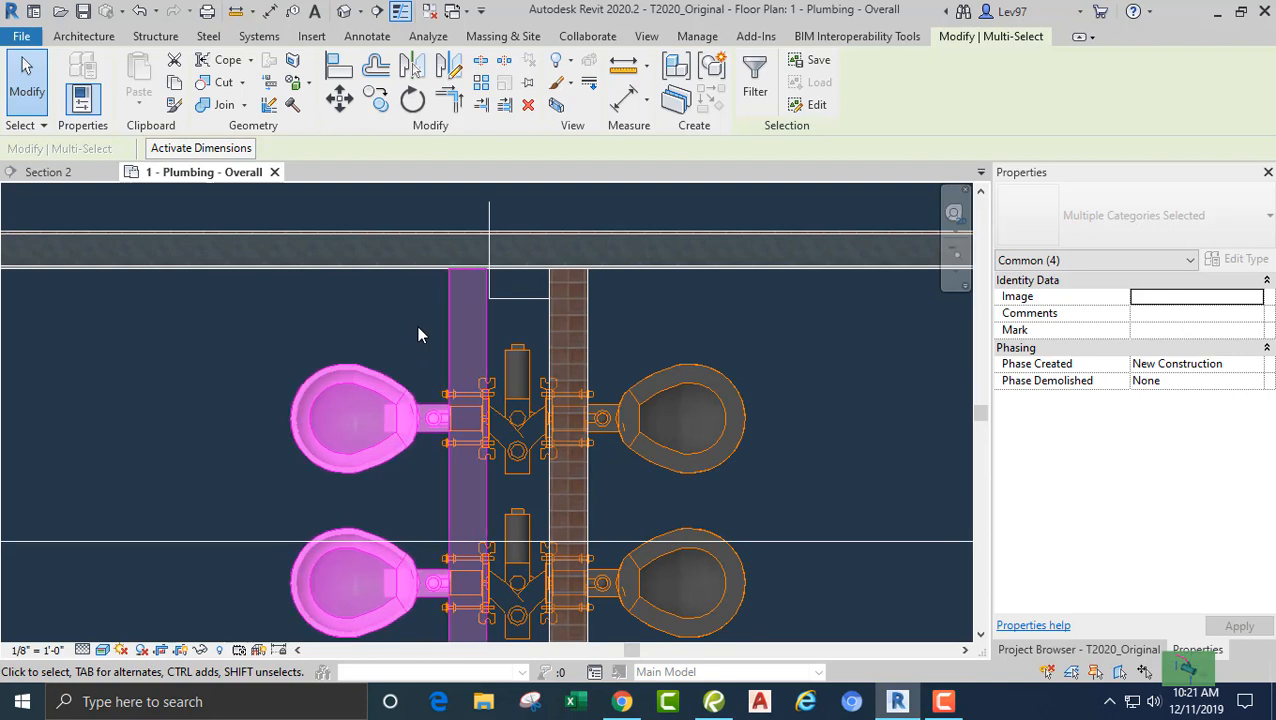
{"action": "key", "text": "Right"}
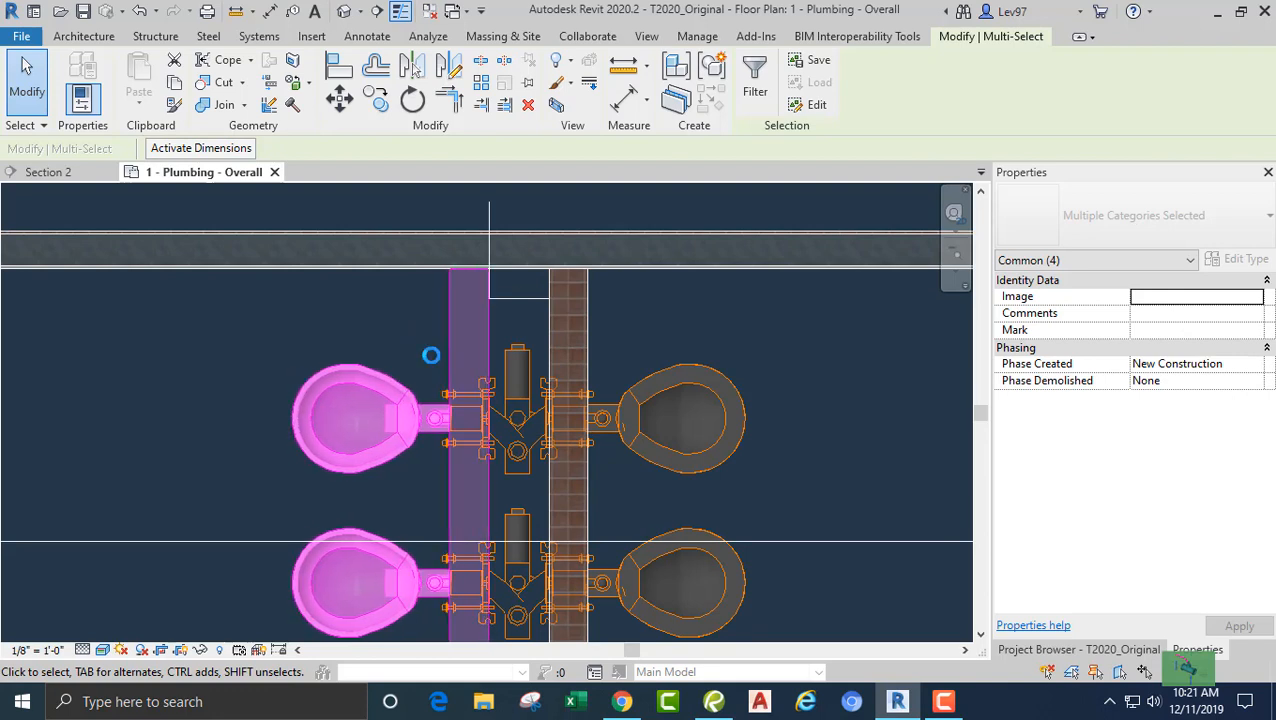
Fine-tune the left brick wall and its three toilets slightly back away from the supports, and clear the selection.
{"action": "scroll", "coordinate": [428, 352], "scroll_direction": "up", "scroll_amount": 5}
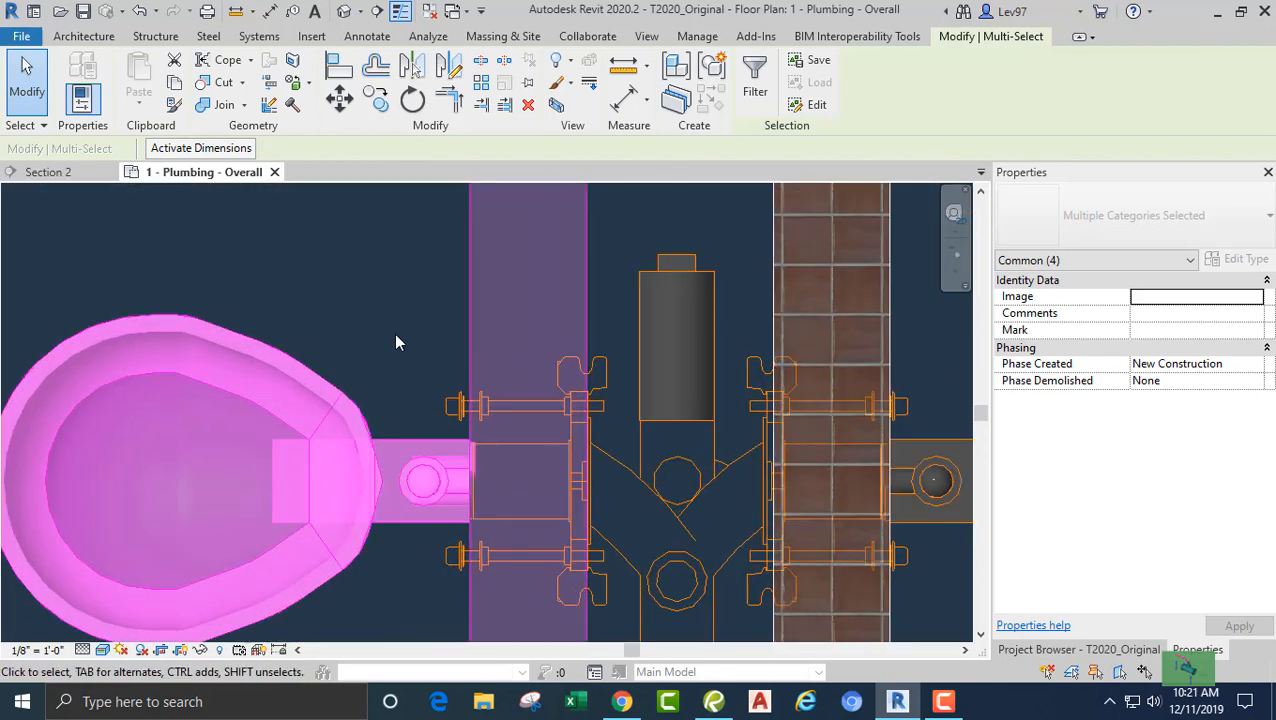
{"action": "key", "text": "Left"}
{"action": "key", "text": "Left"}
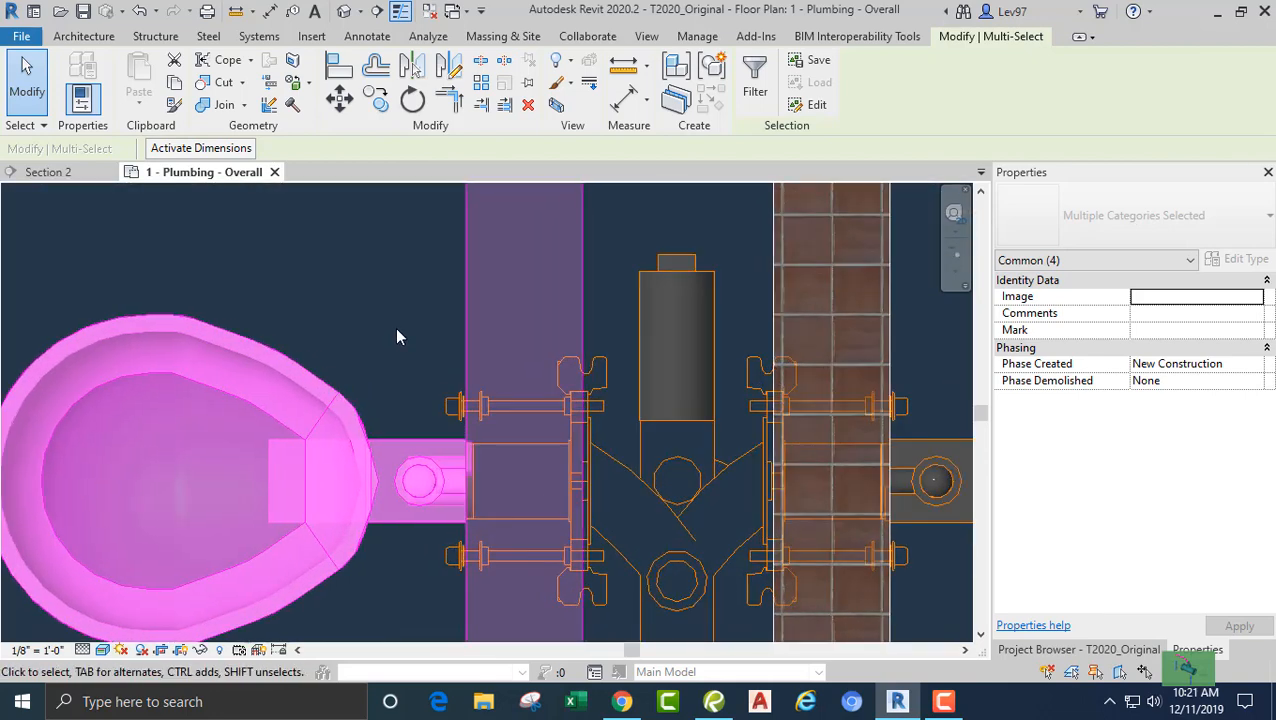
{"action": "left_click", "coordinate": [397, 337]}
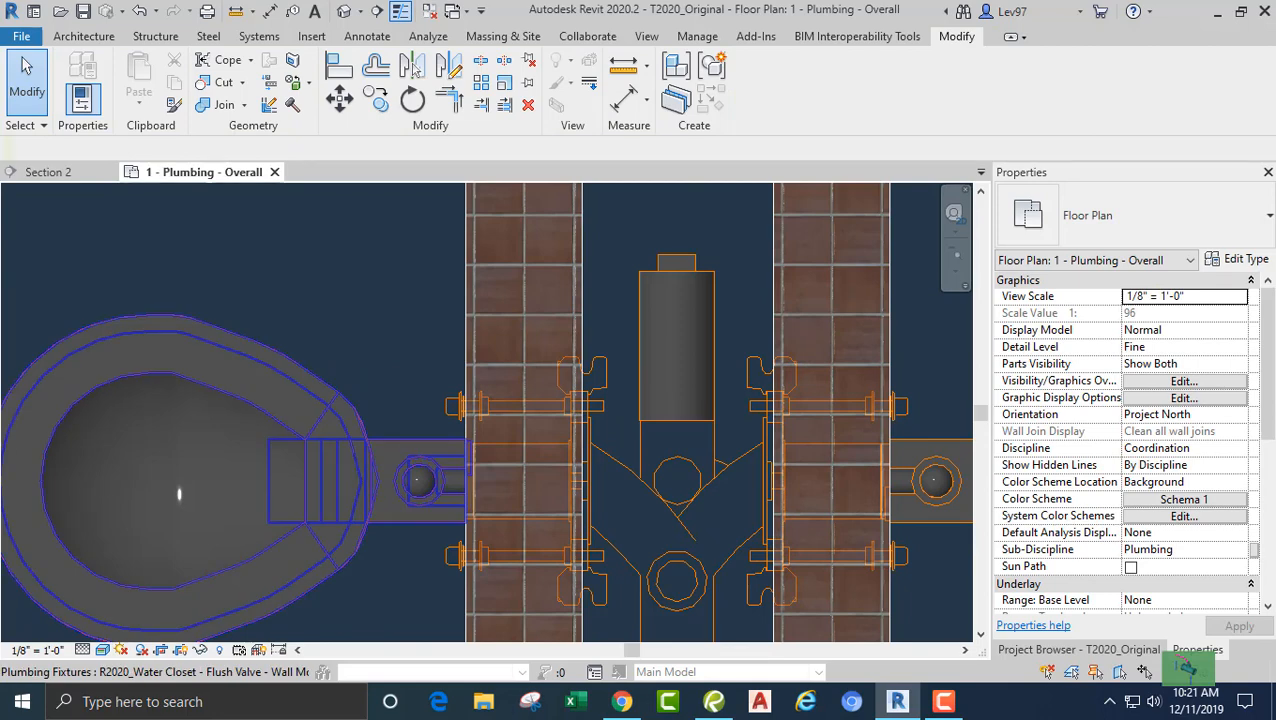
{"action": "scroll", "coordinate": [618, 492], "scroll_direction": "down", "scroll_amount": 5}
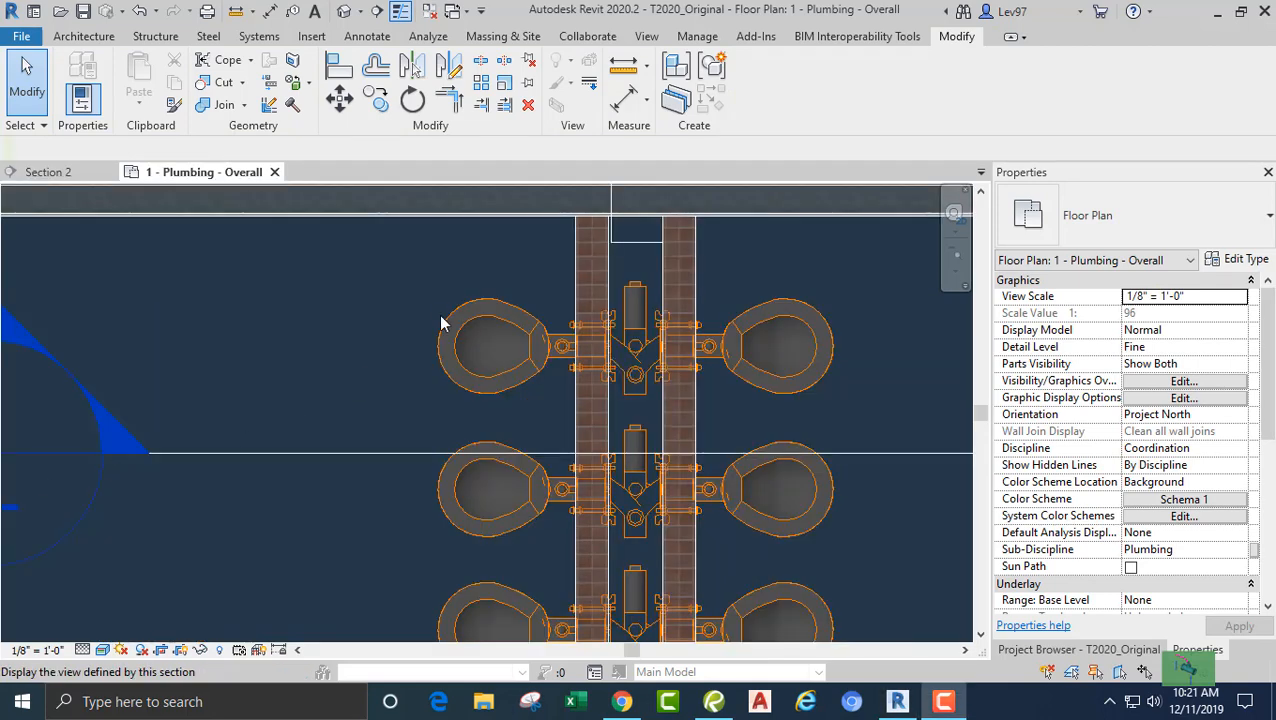
Delete the horizontal and vertical detail lines drawn at the upper end of the chase.
{"action": "middle_click_drag", "start_coordinate": [374, 345], "coordinate": [283, 479]}
{"action": "scroll", "coordinate": [528, 411], "scroll_direction": "up", "scroll_amount": 3}
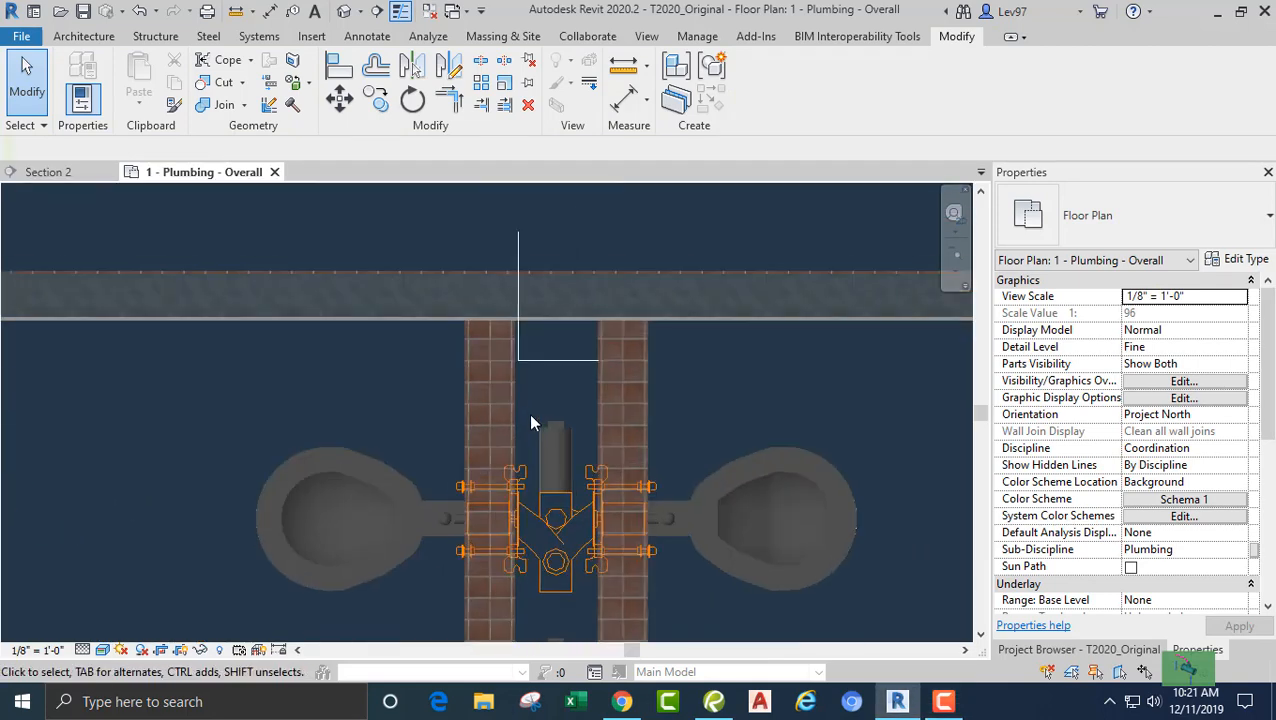
{"action": "key", "text": "Tab"}
{"action": "left_click", "coordinate": [572, 362]}
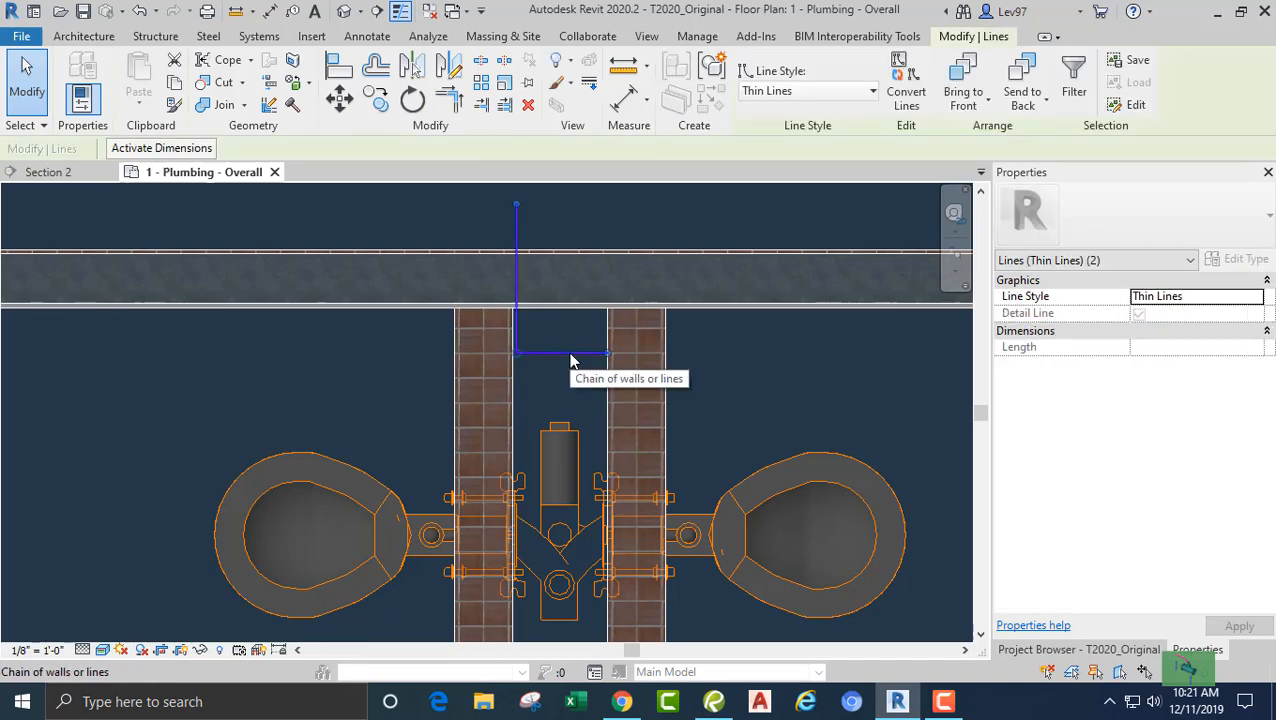
{"action": "key", "text": "Delete"}
{"action": "scroll", "coordinate": [550, 380], "scroll_direction": "down", "scroll_amount": 3}
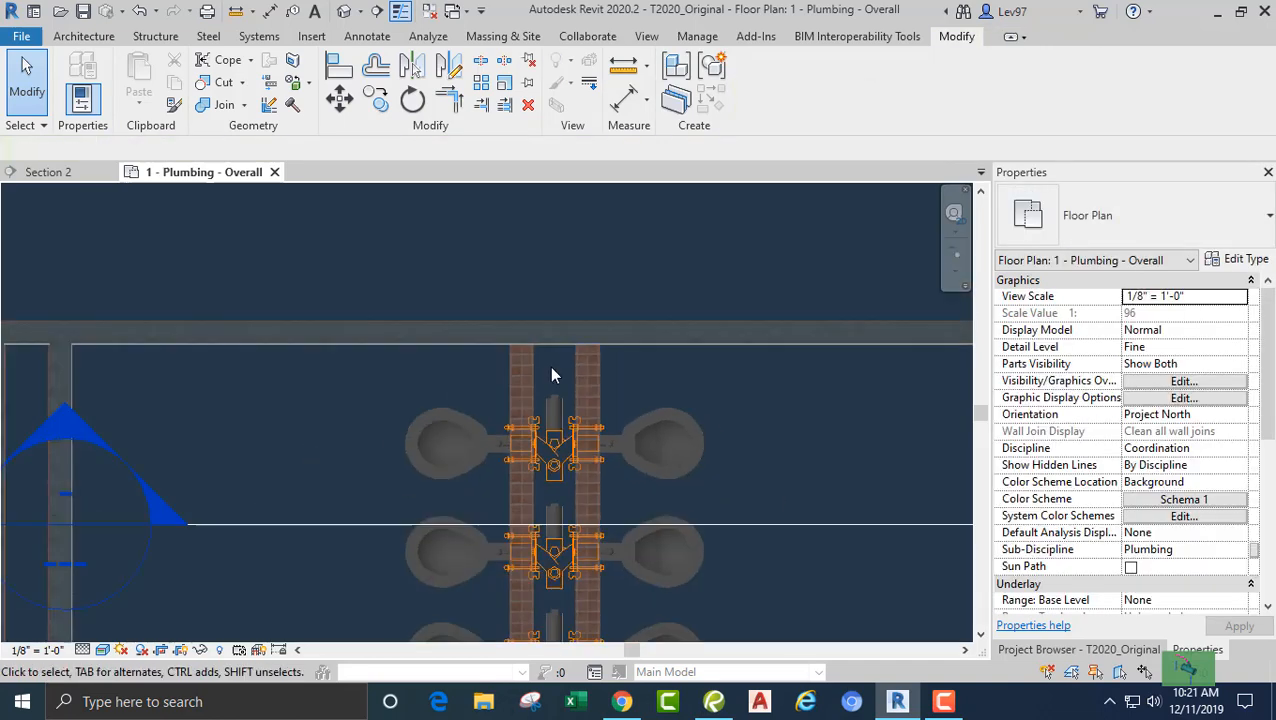
Remove the plug fittings capping the short pipes on the middle and lower fixture supports.
{"action": "scroll", "coordinate": [535, 478], "scroll_direction": "up", "scroll_amount": 2}
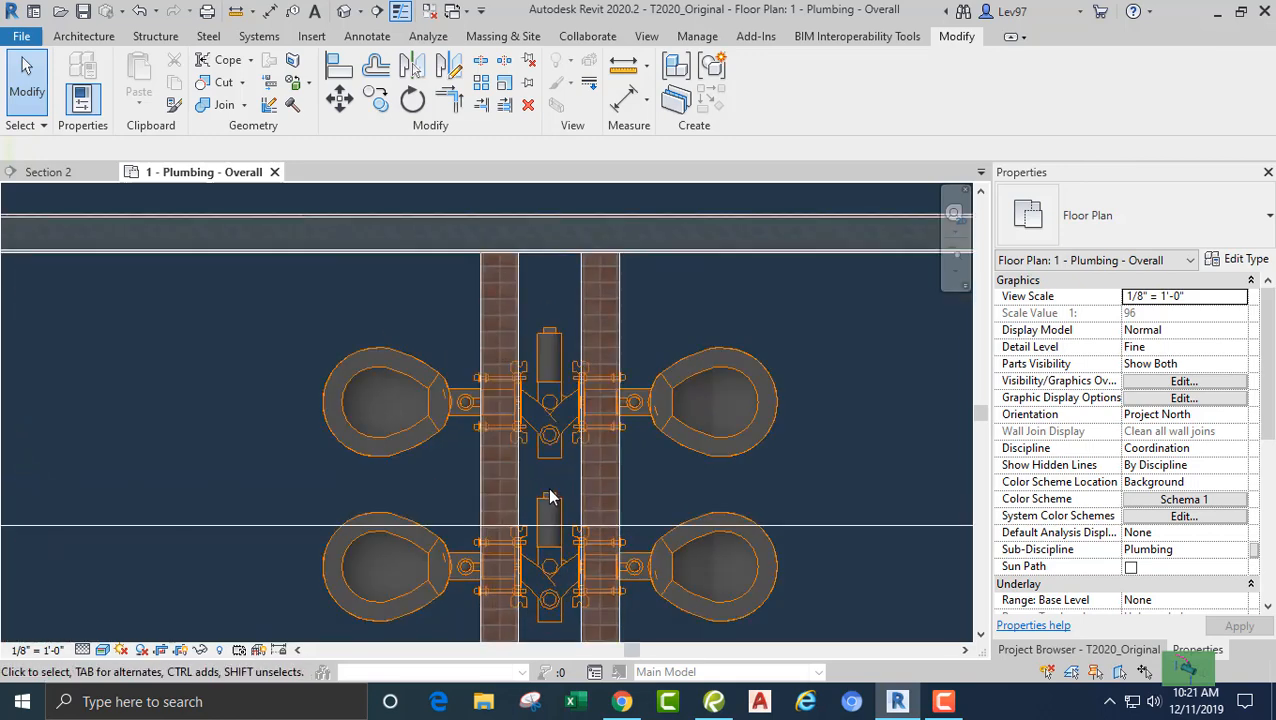
{"action": "left_click", "coordinate": [551, 497]}
{"action": "key", "text": "Delete"}
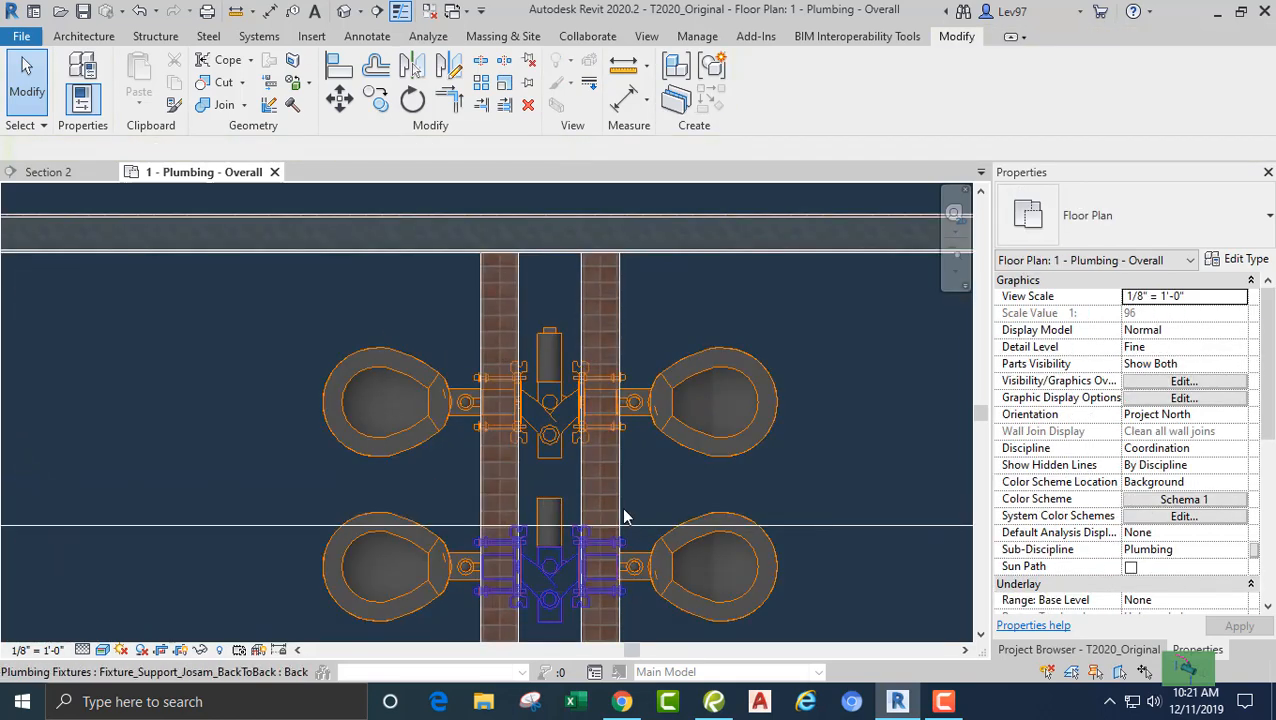
{"action": "middle_click_drag", "start_coordinate": [683, 452], "coordinate": [692, 358]}
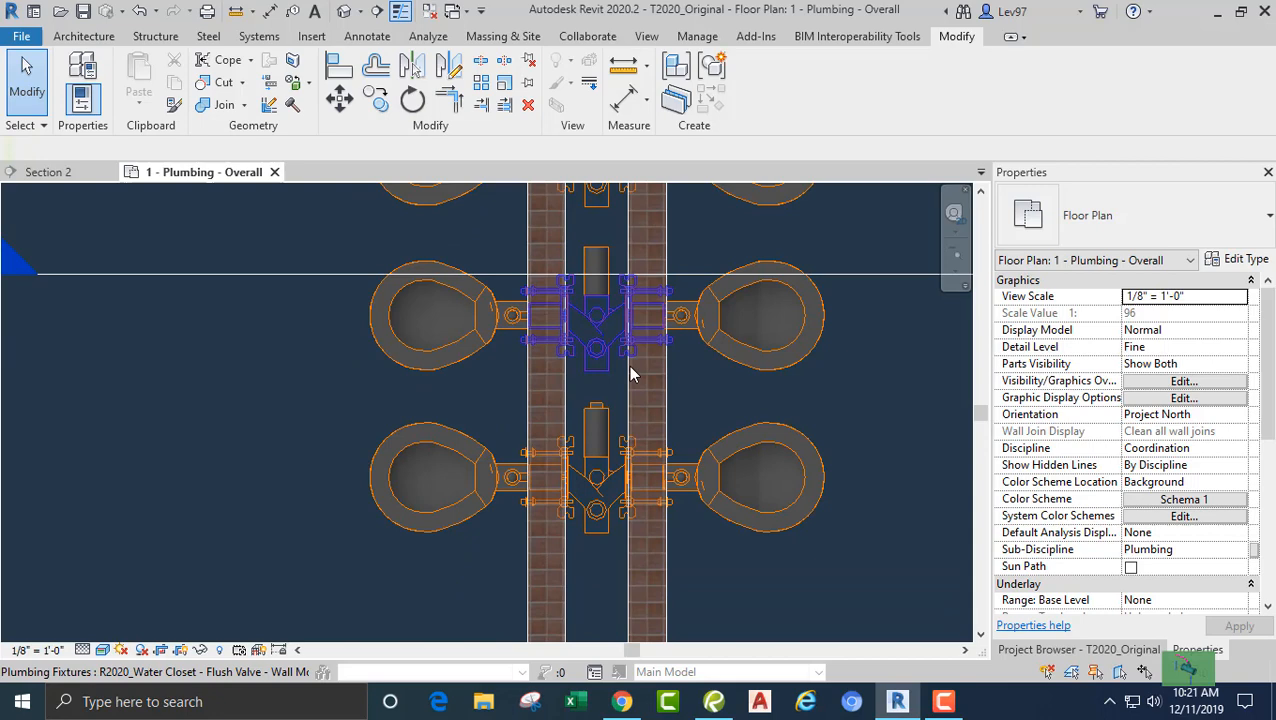
{"action": "left_click", "coordinate": [597, 405]}
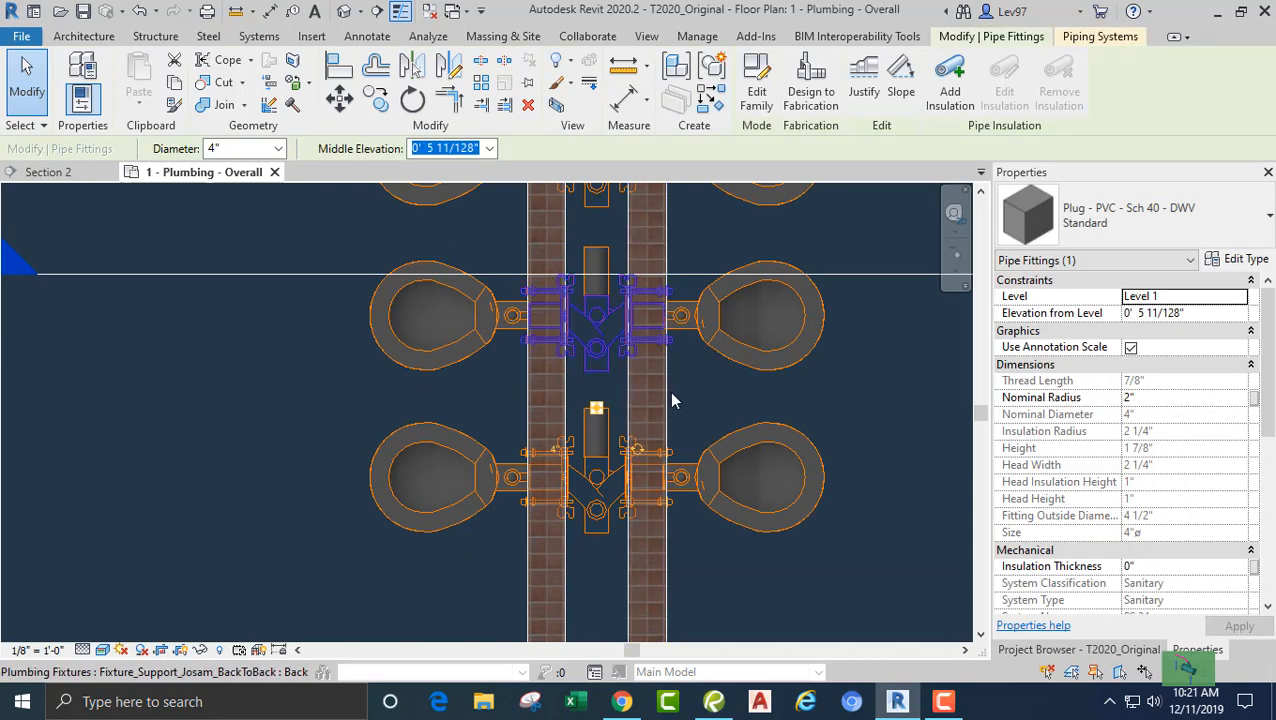
{"action": "key", "text": "Delete"}
Extend the middle support's 4" cast-iron pipe up to the outlet of the upper fixture support.
{"action": "scroll", "coordinate": [682, 395], "scroll_direction": "up", "scroll_amount": 4}
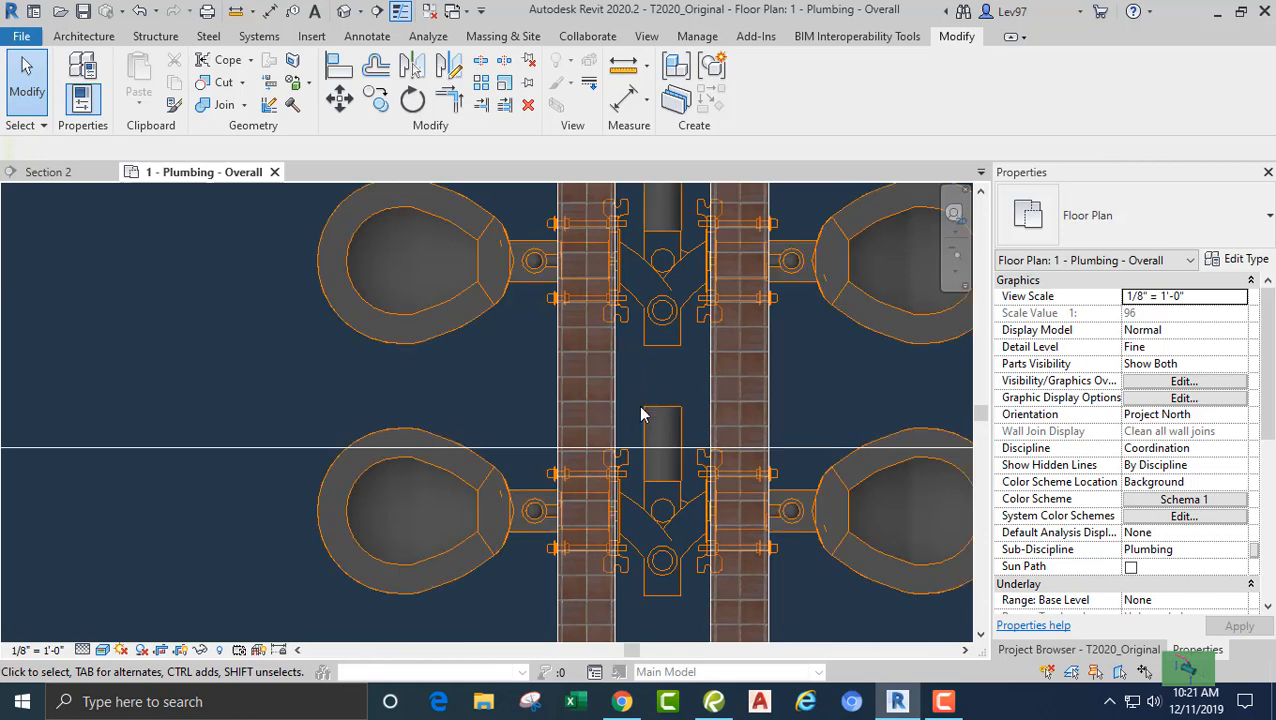
{"action": "left_click", "coordinate": [651, 414]}
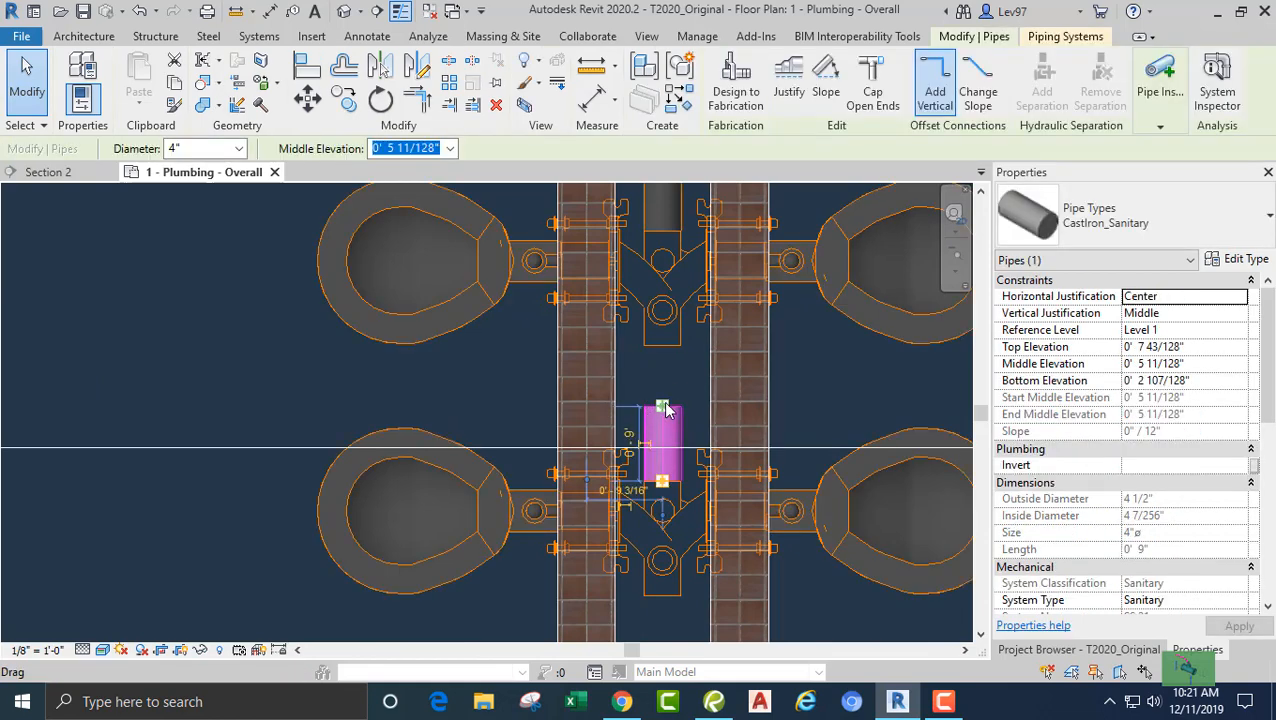
{"action": "right_click", "coordinate": [663, 410]}
{"action": "left_click", "coordinate": [723, 262]}
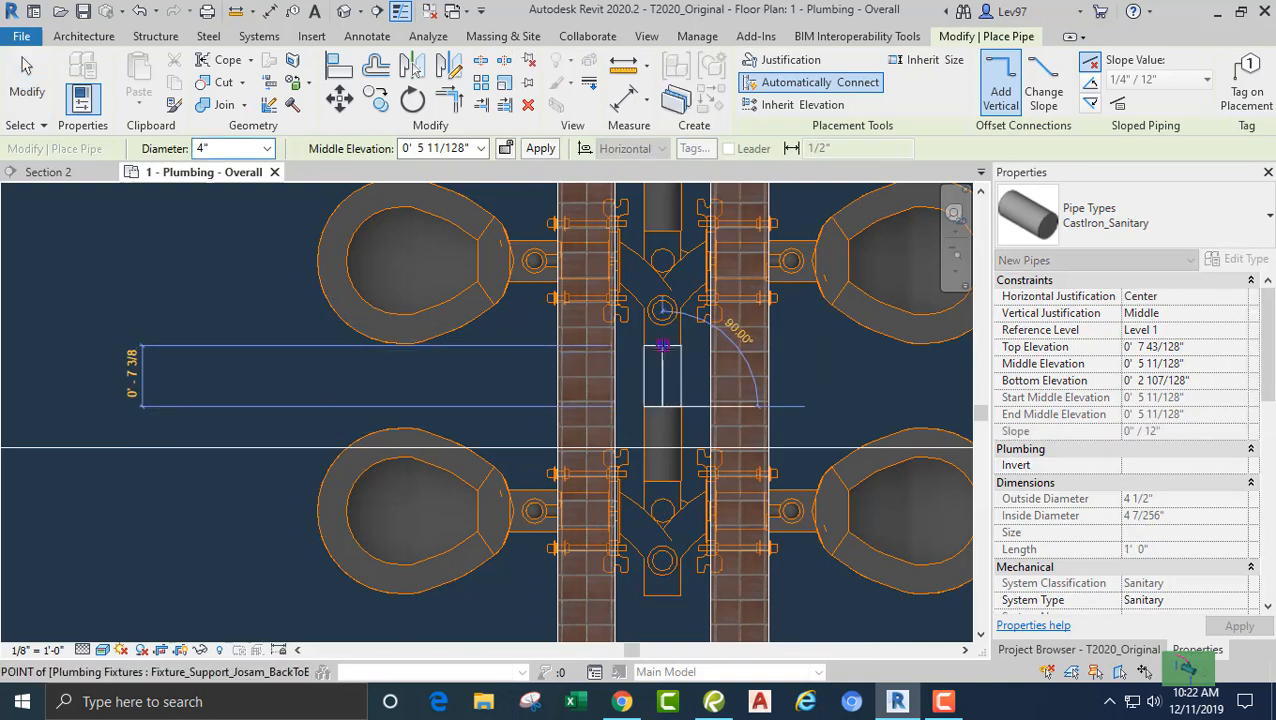
{"action": "left_click", "coordinate": [663, 346]}
{"action": "key", "text": "Escape"}
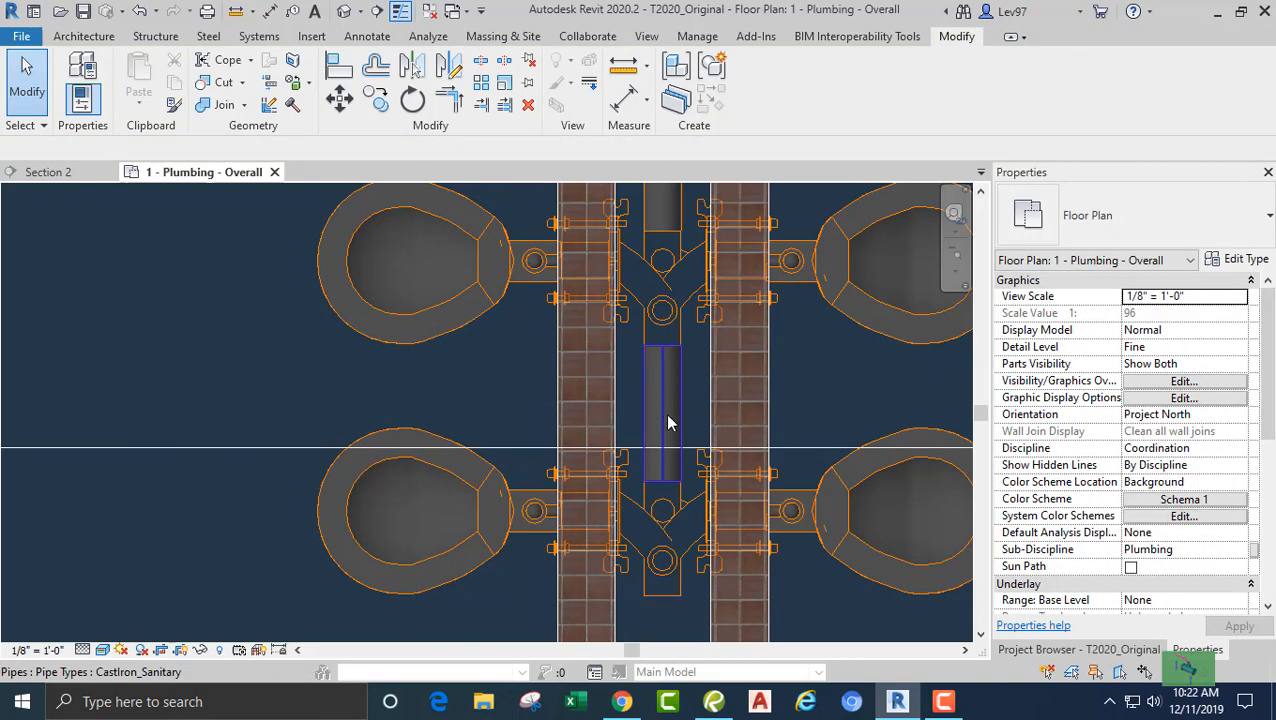
Extend the lower support's 4" cast-iron pipe up to the outlet of the middle fixture support.
{"action": "middle_click_drag", "start_coordinate": [800, 422], "coordinate": [812, 305]}
{"action": "middle_click_drag", "start_coordinate": [793, 496], "coordinate": [793, 375]}
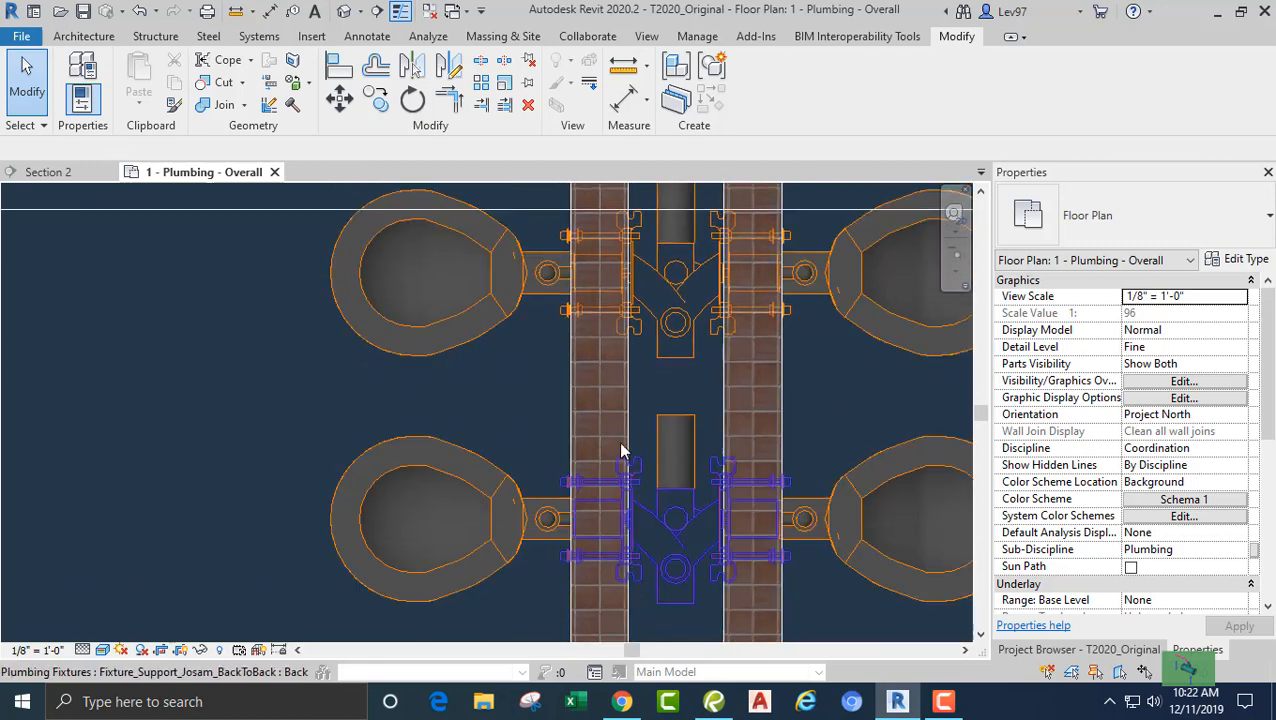
{"action": "left_click", "coordinate": [659, 444]}
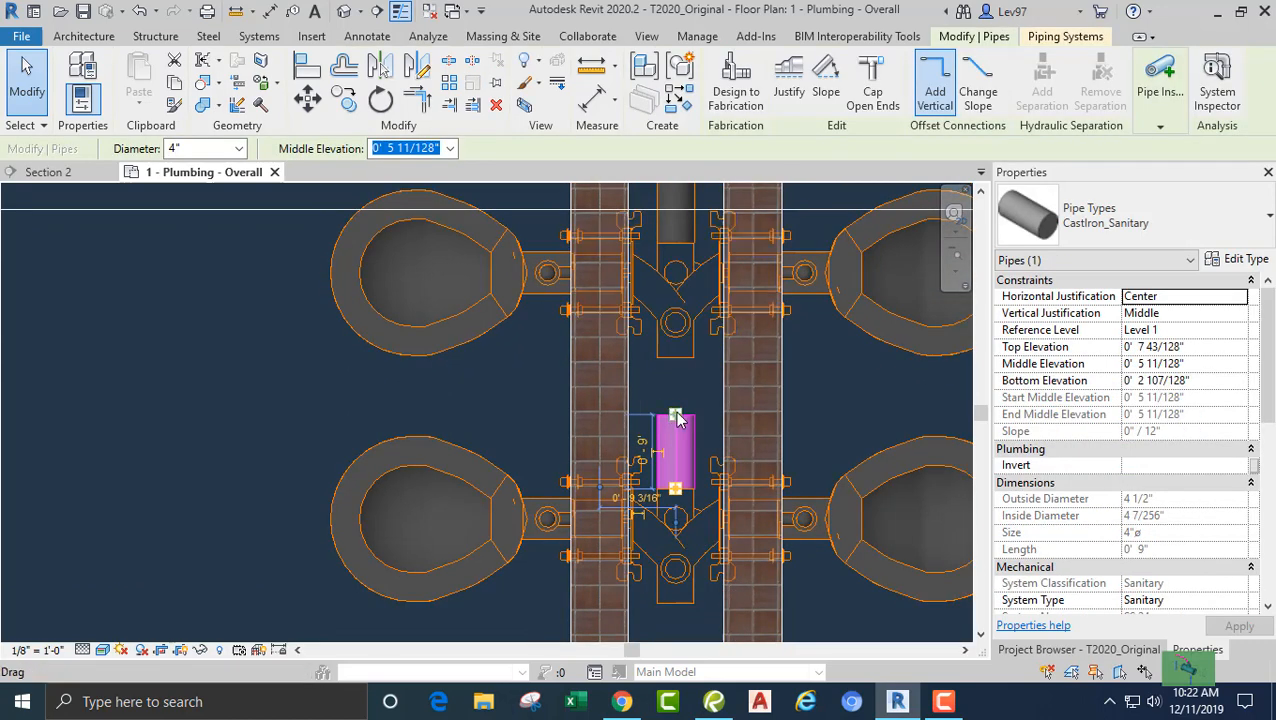
{"action": "right_click", "coordinate": [679, 420]}
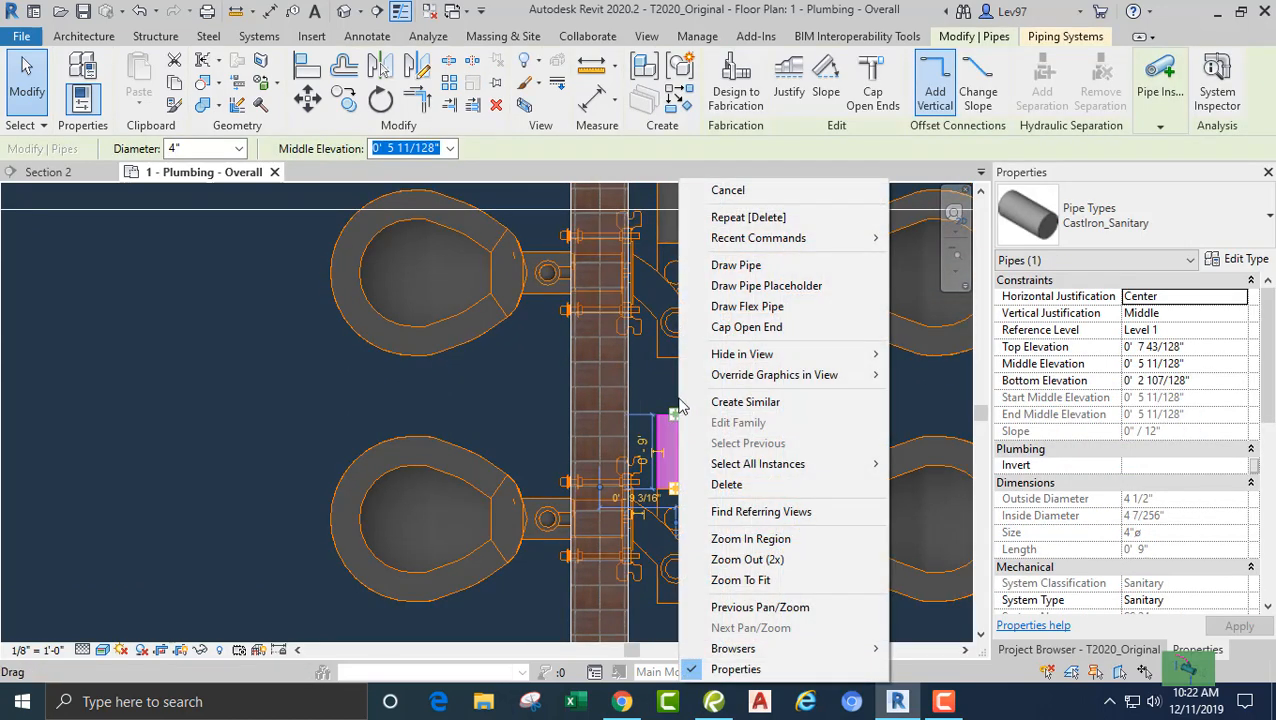
{"action": "left_click", "coordinate": [731, 265]}
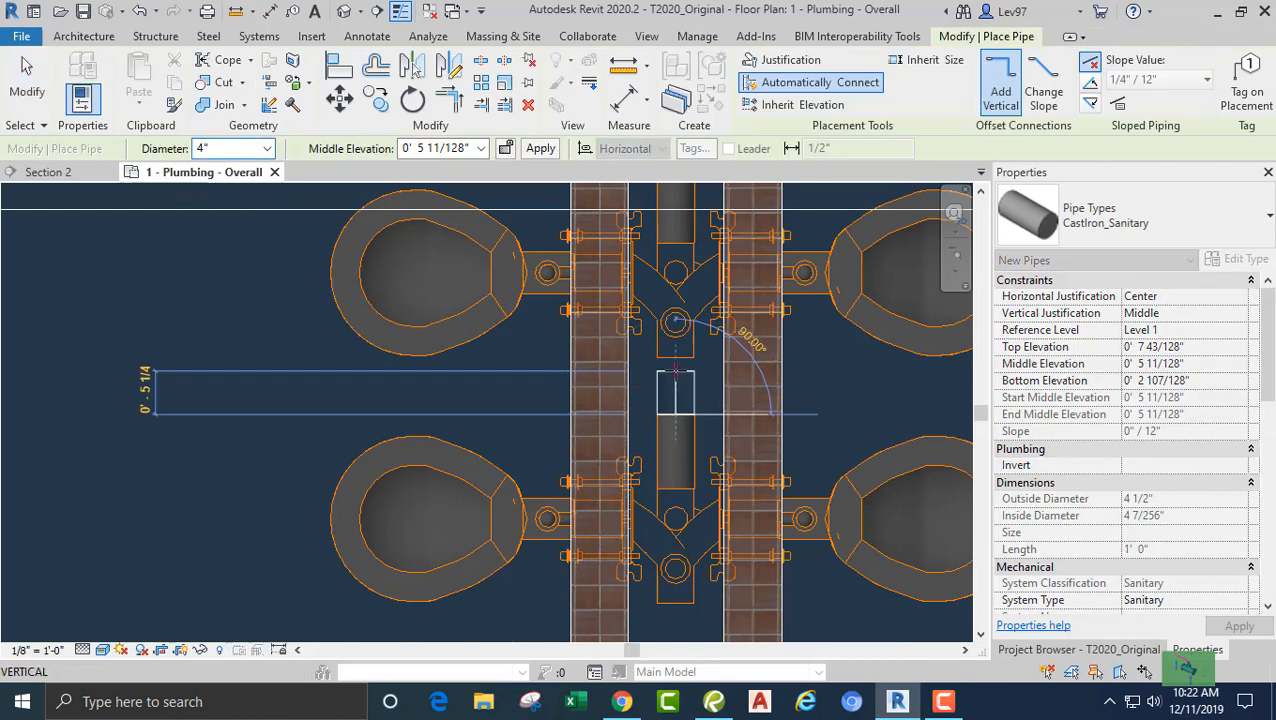
{"action": "left_click", "coordinate": [676, 357]}
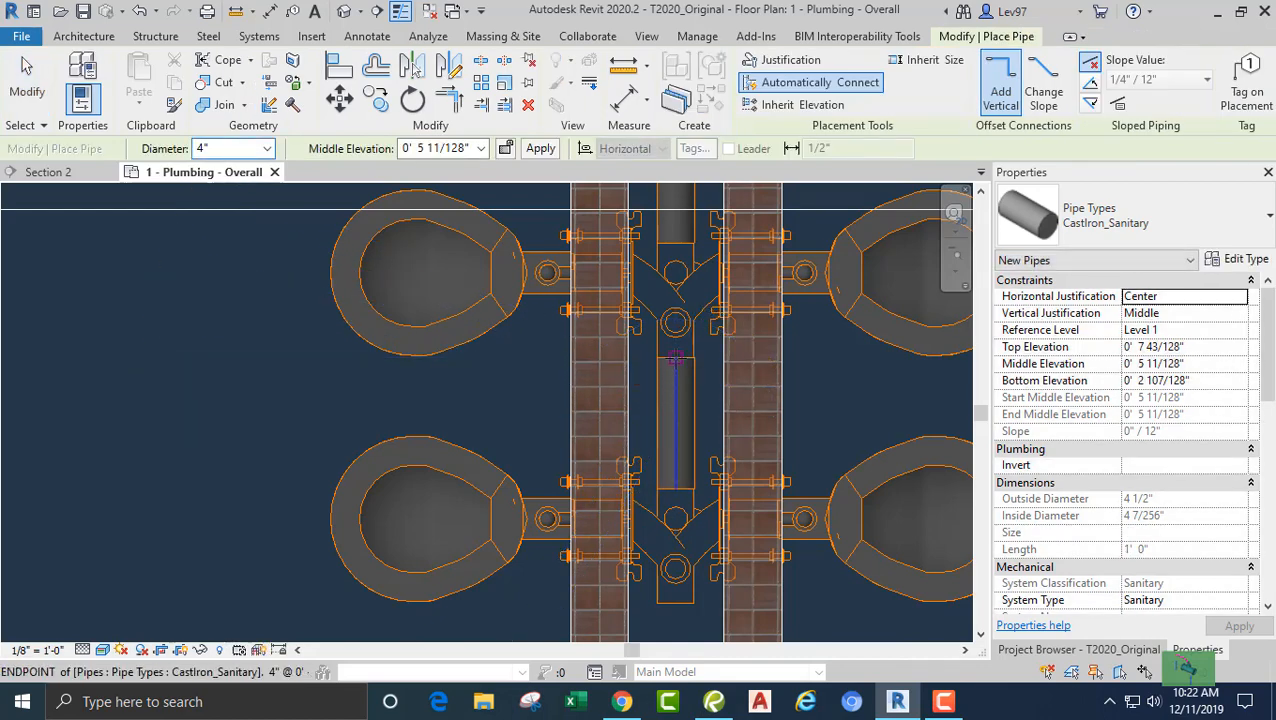
{"action": "key", "text": "Escape"}
{"action": "key", "text": "Escape"}
{"action": "scroll", "coordinate": [814, 417], "scroll_direction": "down", "scroll_amount": 1}
Draw a straight 4" cast-iron sanitary pipe from the lowest fixture support's free outlet down the chase between the brick walls.
{"action": "middle_click_drag", "start_coordinate": [814, 417], "coordinate": [826, 276]}
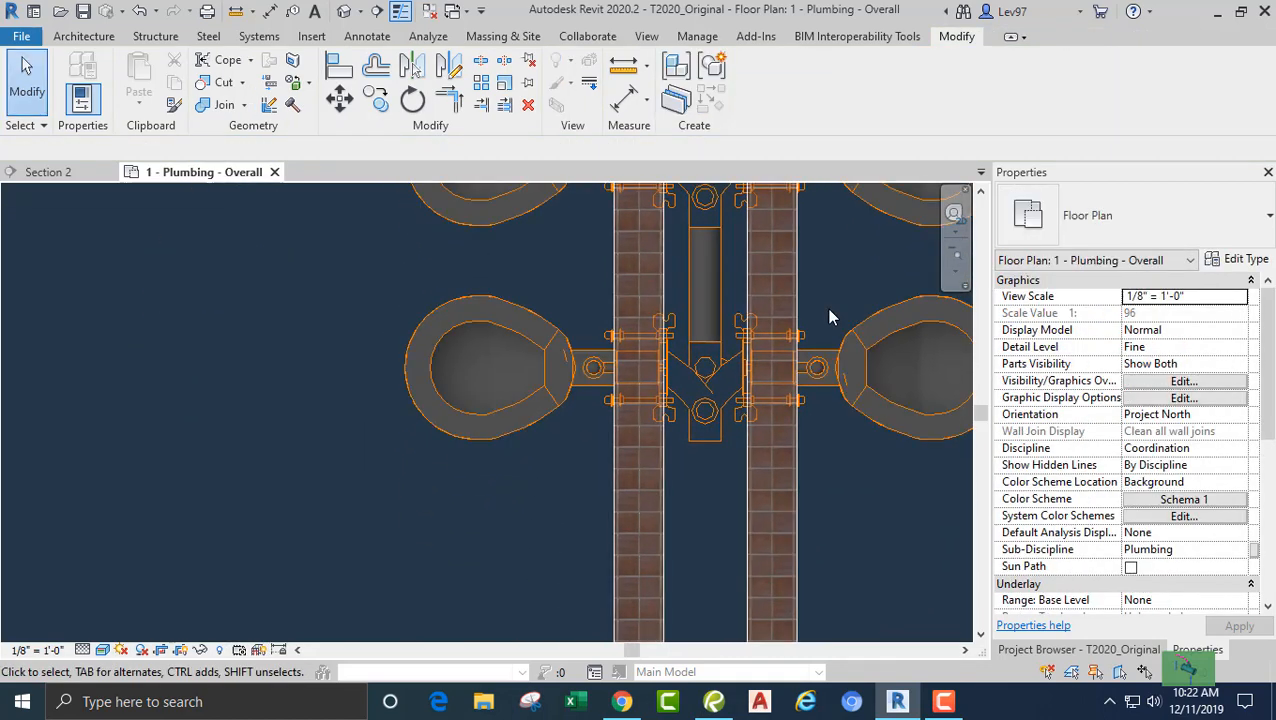
{"action": "middle_click_drag", "start_coordinate": [854, 464], "coordinate": [853, 341]}
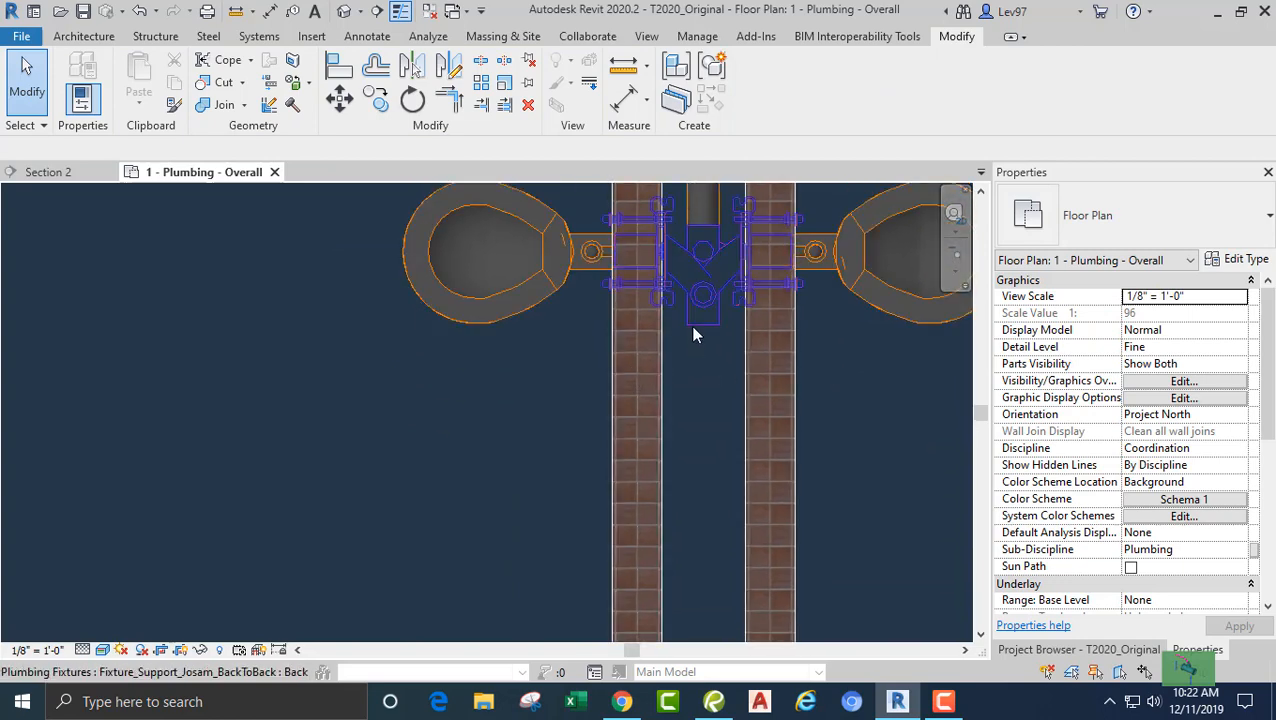
{"action": "left_click", "coordinate": [690, 326]}
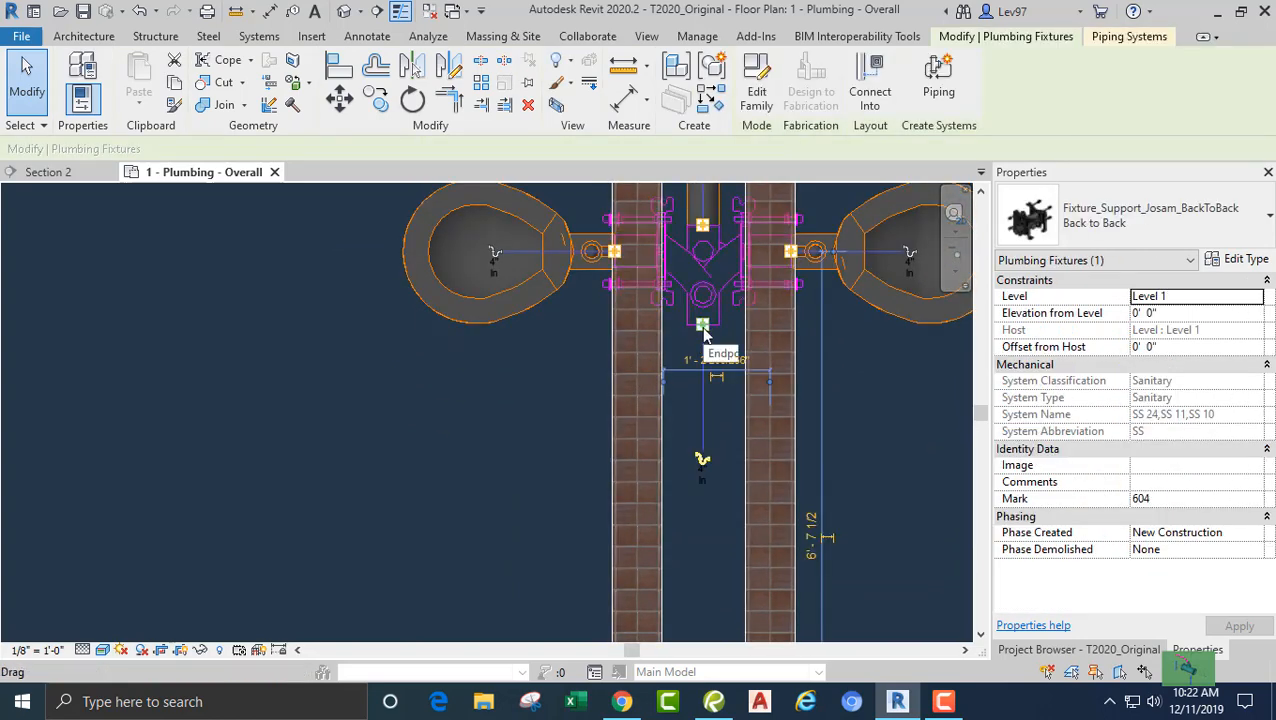
{"action": "right_click", "coordinate": [703, 333]}
{"action": "left_click", "coordinate": [785, 198]}
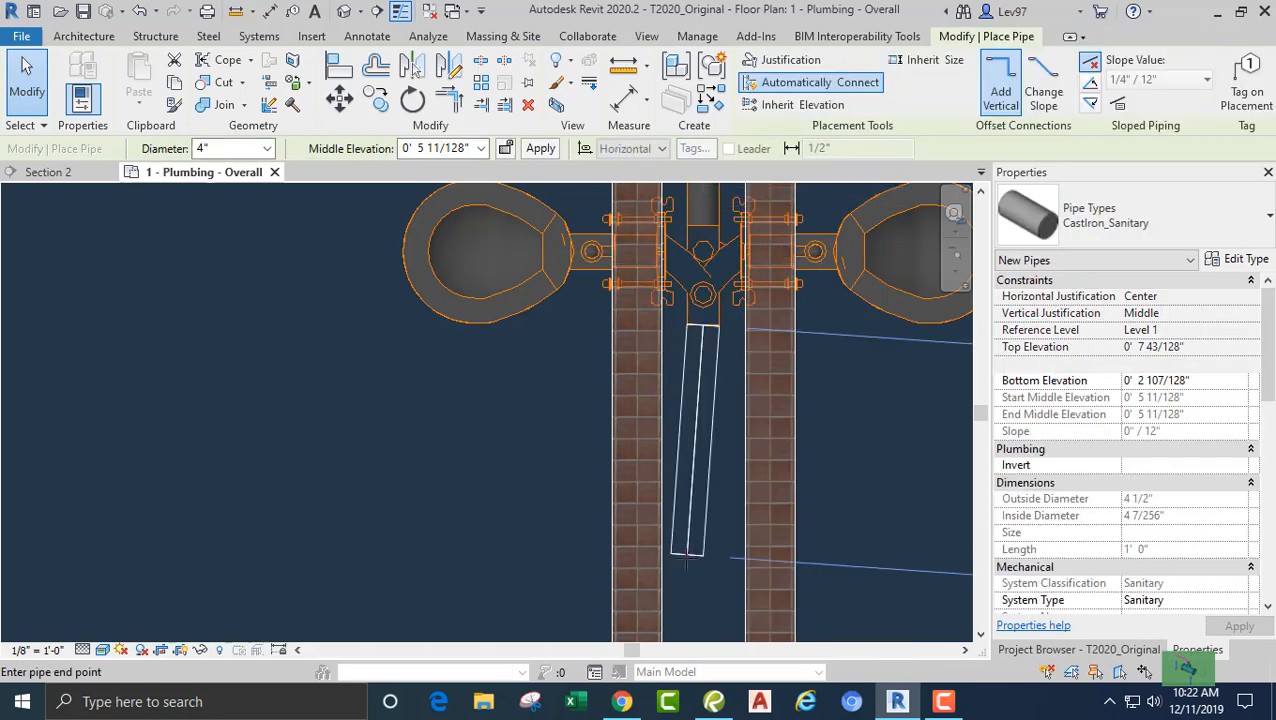
{"action": "key", "text": "Escape"}
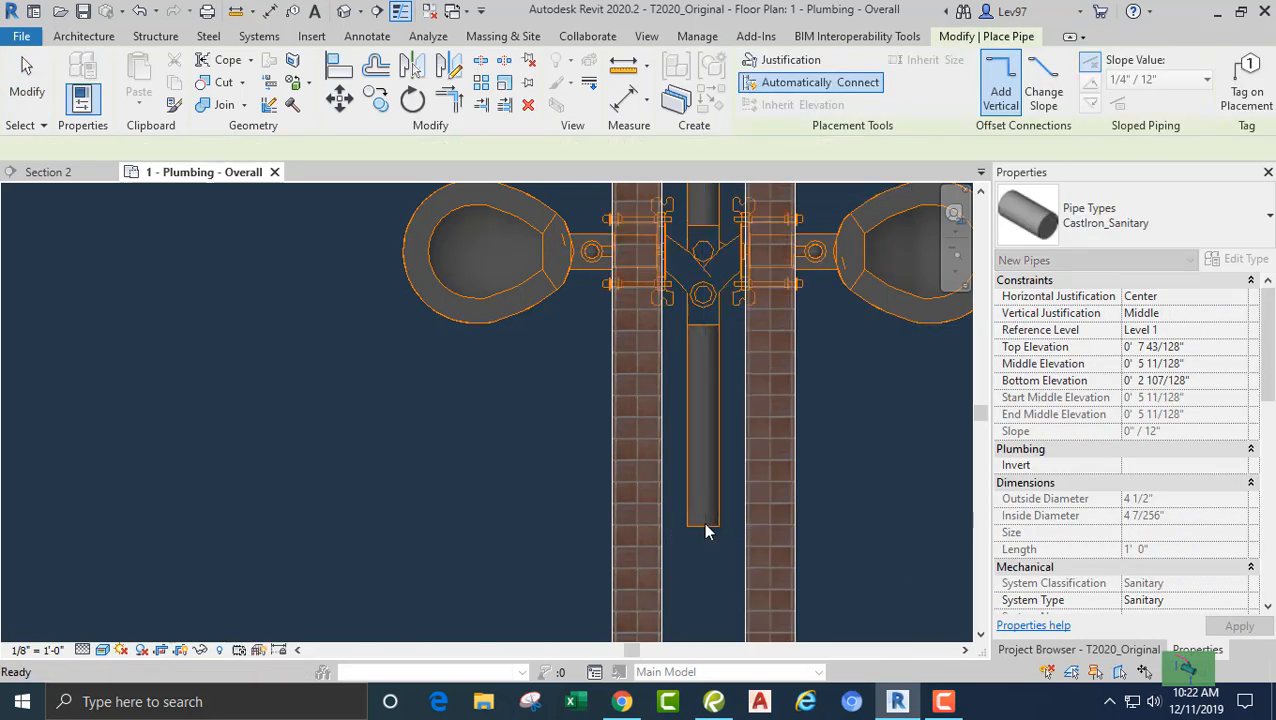
{"action": "key", "text": "Escape"}
{"action": "scroll", "coordinate": [775, 451], "scroll_direction": "down", "scroll_amount": 3}
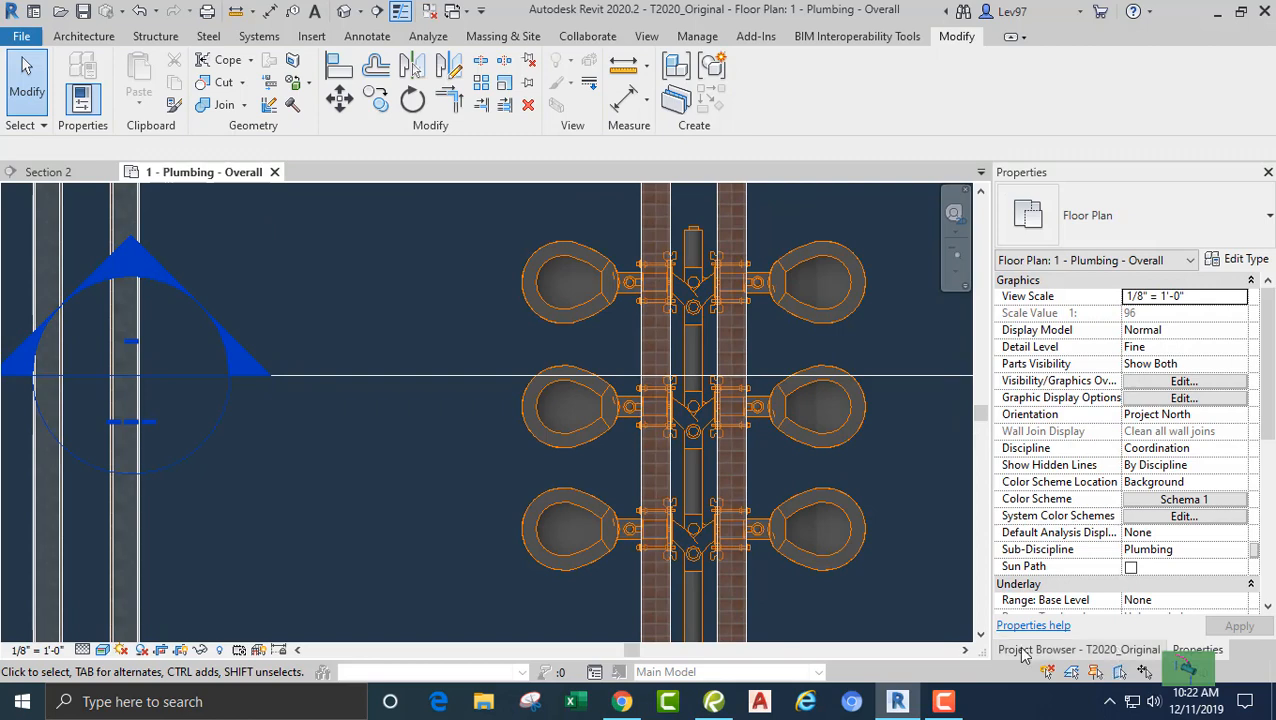
Open the 3D Plumbing view of the building.
{"action": "left_click", "coordinate": [1118, 651]}
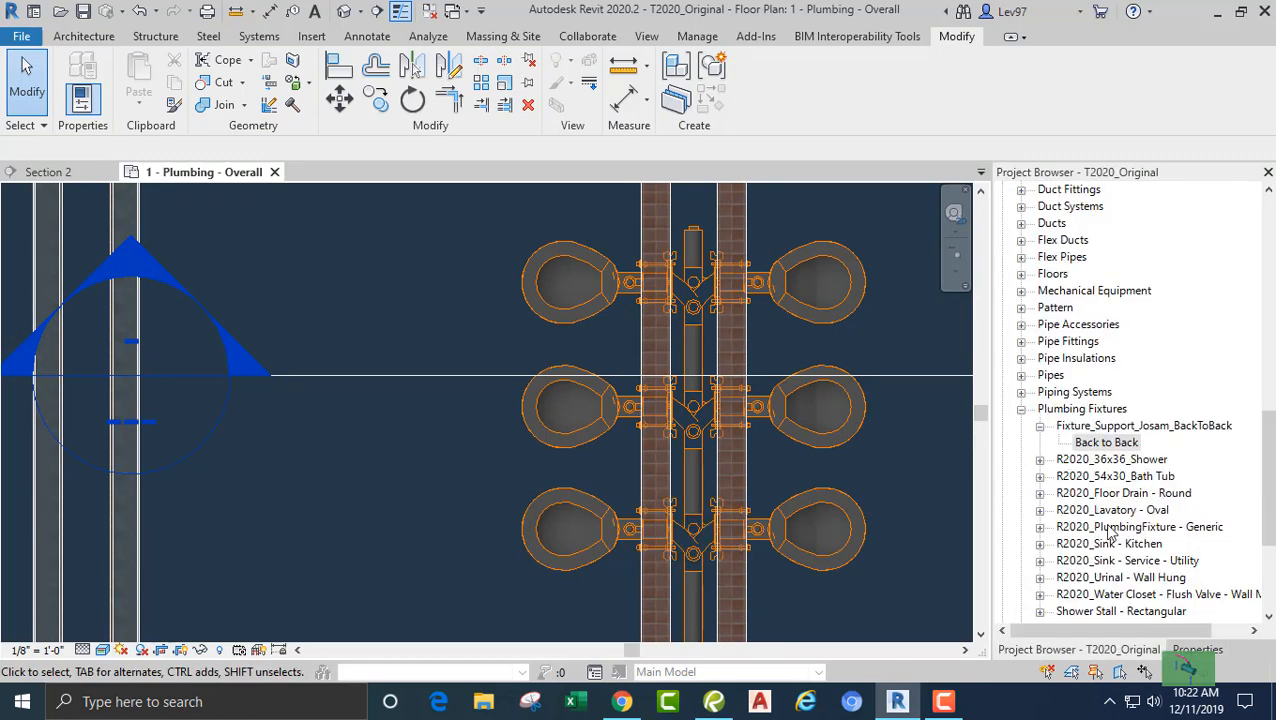
{"action": "scroll", "coordinate": [1077, 418], "scroll_direction": "up", "scroll_amount": 5}
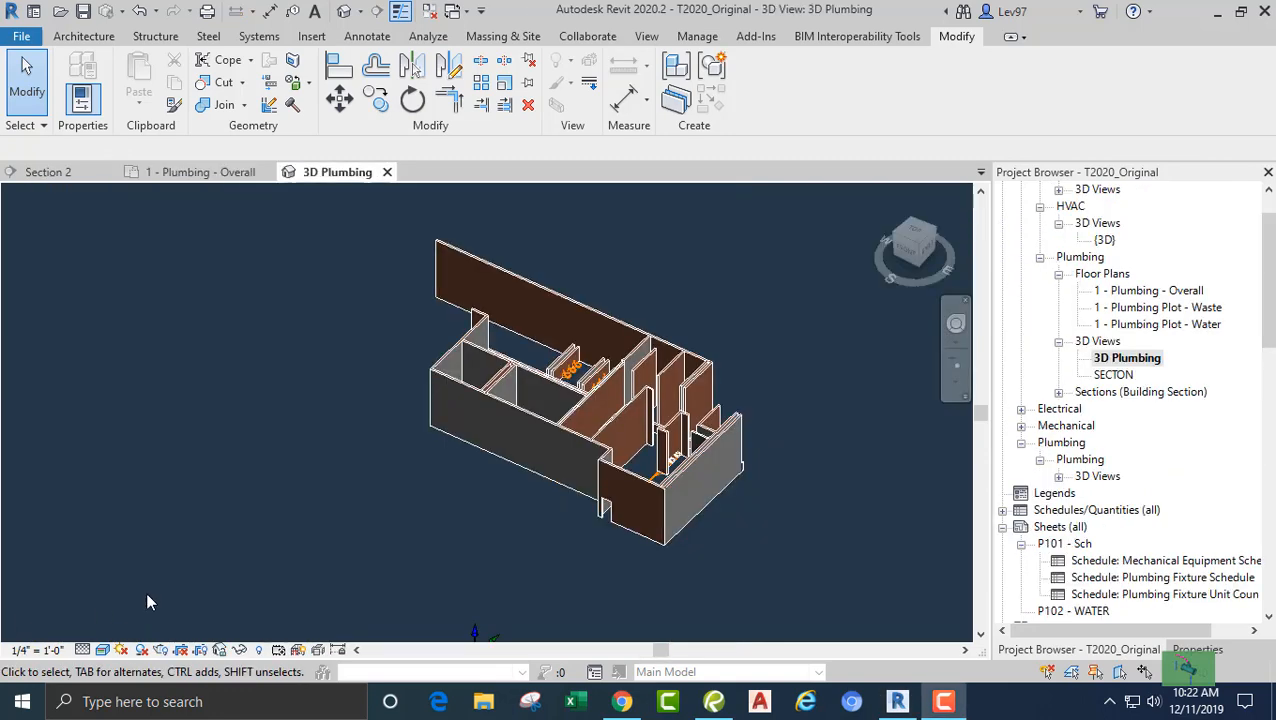
{"action": "left_click", "coordinate": [410, 494]}
{"action": "middle_click_drag", "start_coordinate": [506, 486], "coordinate": [461, 507]}
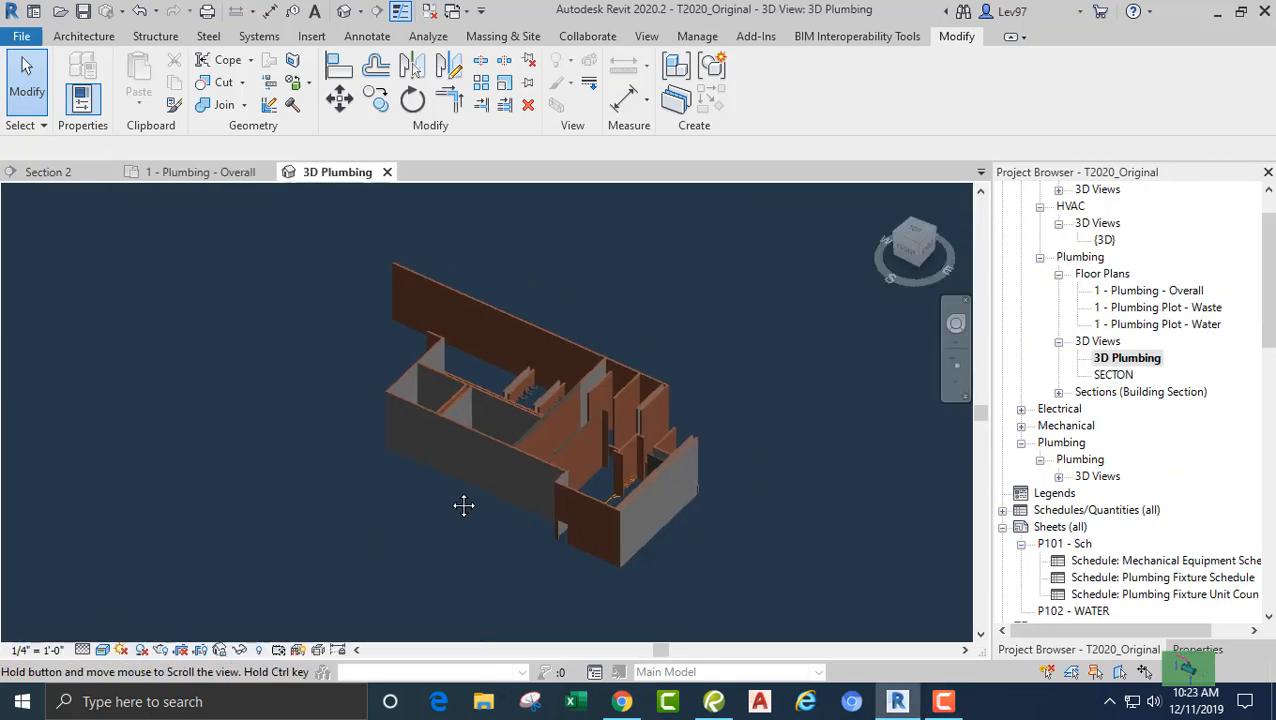
{"action": "scroll", "coordinate": [478, 482], "scroll_direction": "up", "scroll_amount": 1}
Hide the Walls category in the 3D Plumbing view's visibility and graphic overrides.
{"action": "key", "text": "v"}
{"action": "key", "text": "g"}
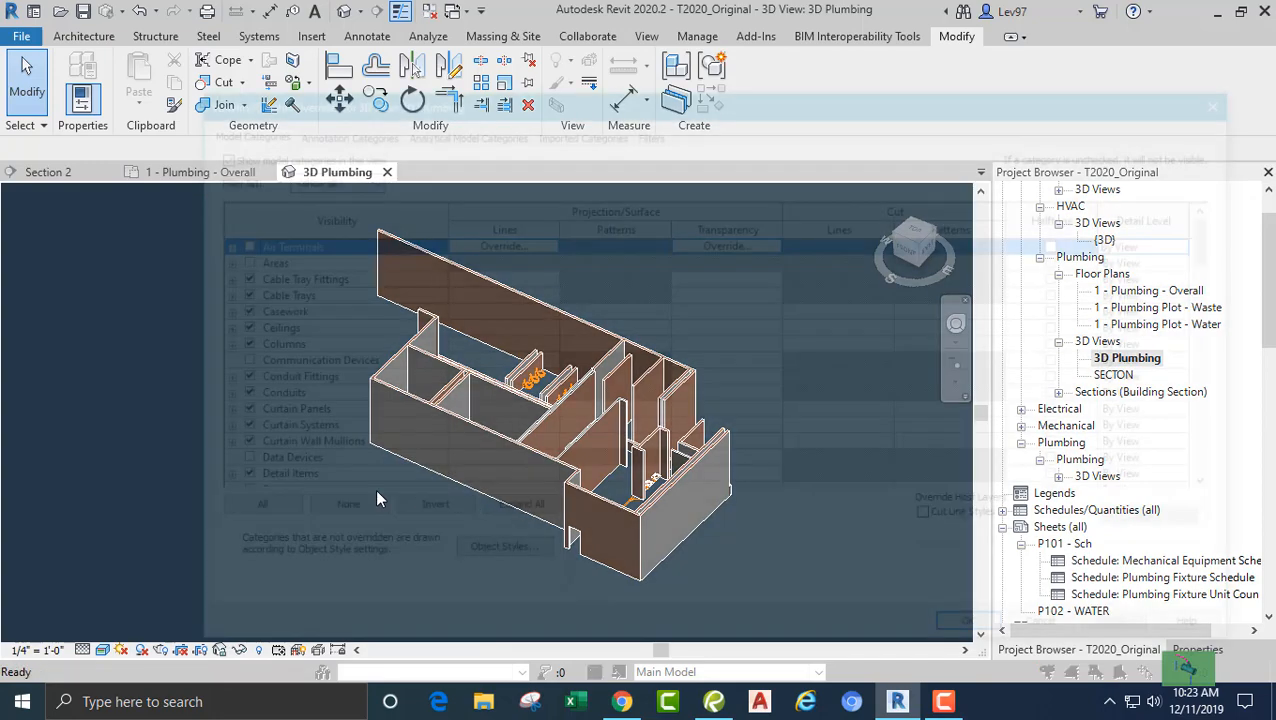
{"action": "left_click", "coordinate": [268, 463]}
{"action": "key", "text": "w"}
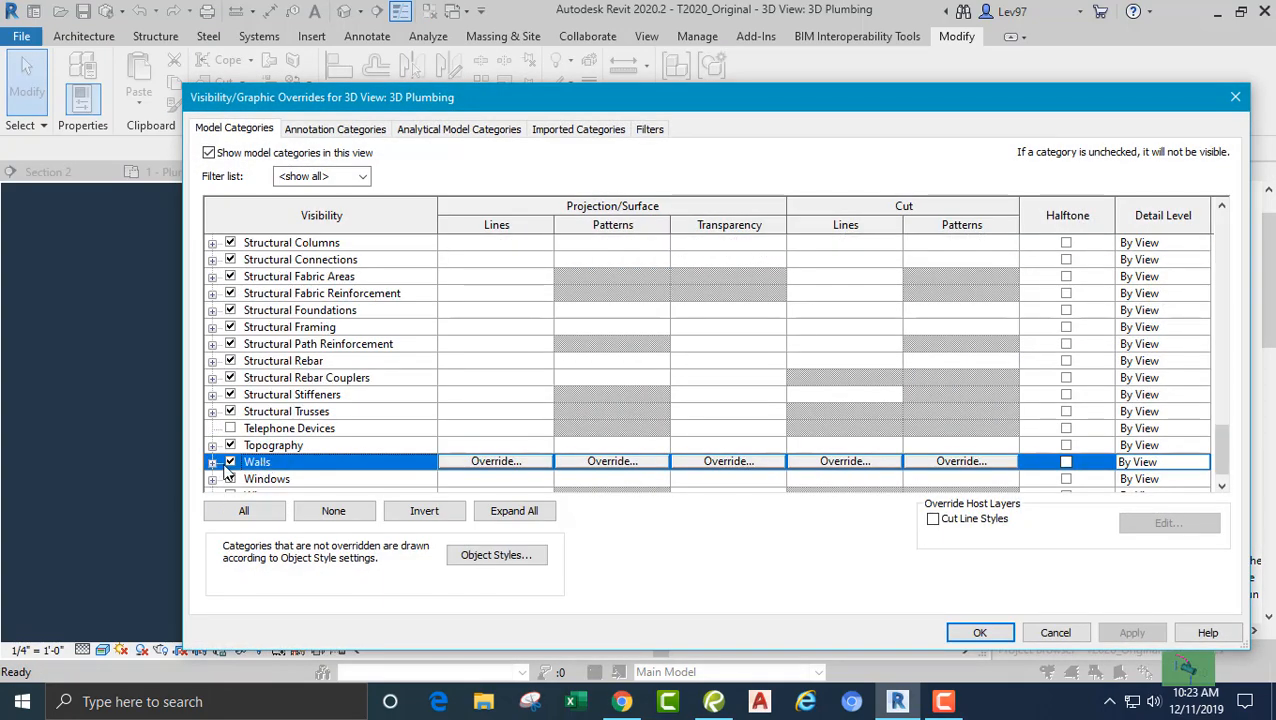
{"action": "left_click", "coordinate": [980, 632]}
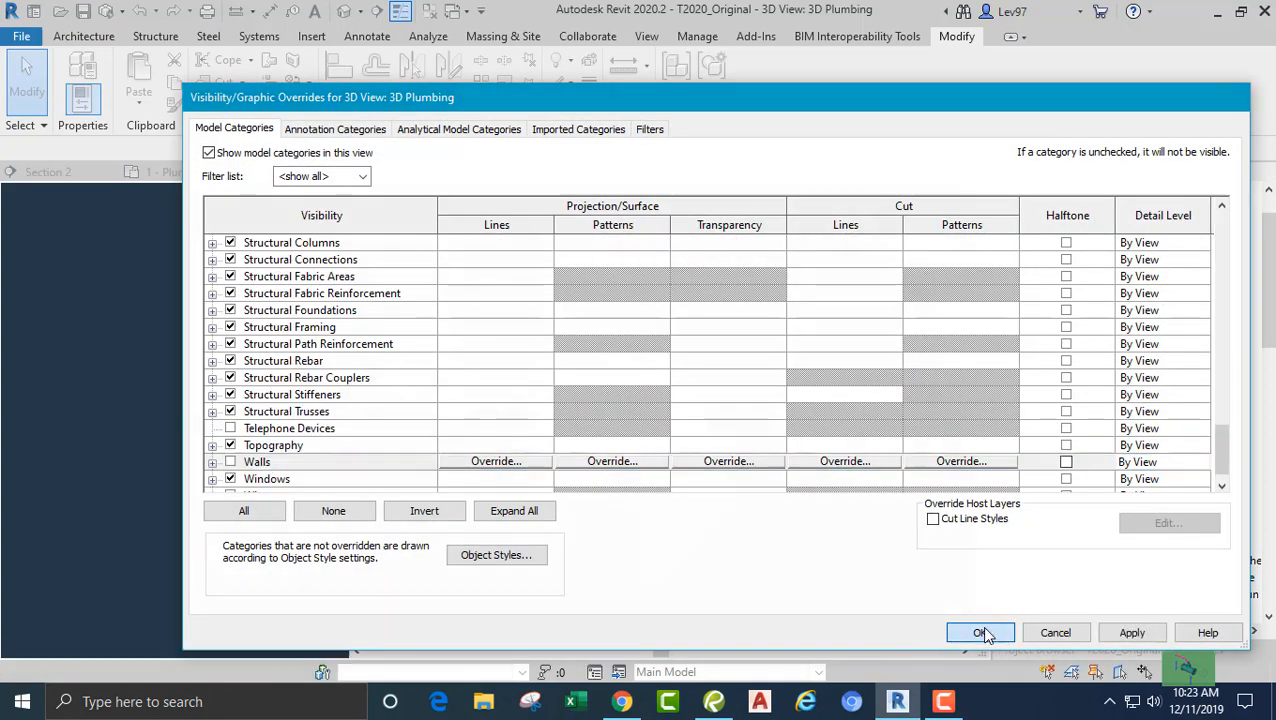
Examine the three rows of back-to-back toilets and their connecting pipe in 3D, with the middle fixture support selected.
{"action": "middle_click_drag", "start_coordinate": [561, 468], "coordinate": [632, 584]}
{"action": "scroll", "coordinate": [573, 543], "scroll_direction": "up", "scroll_amount": 2}
{"action": "scroll", "coordinate": [565, 553], "scroll_direction": "up", "scroll_amount": 6}
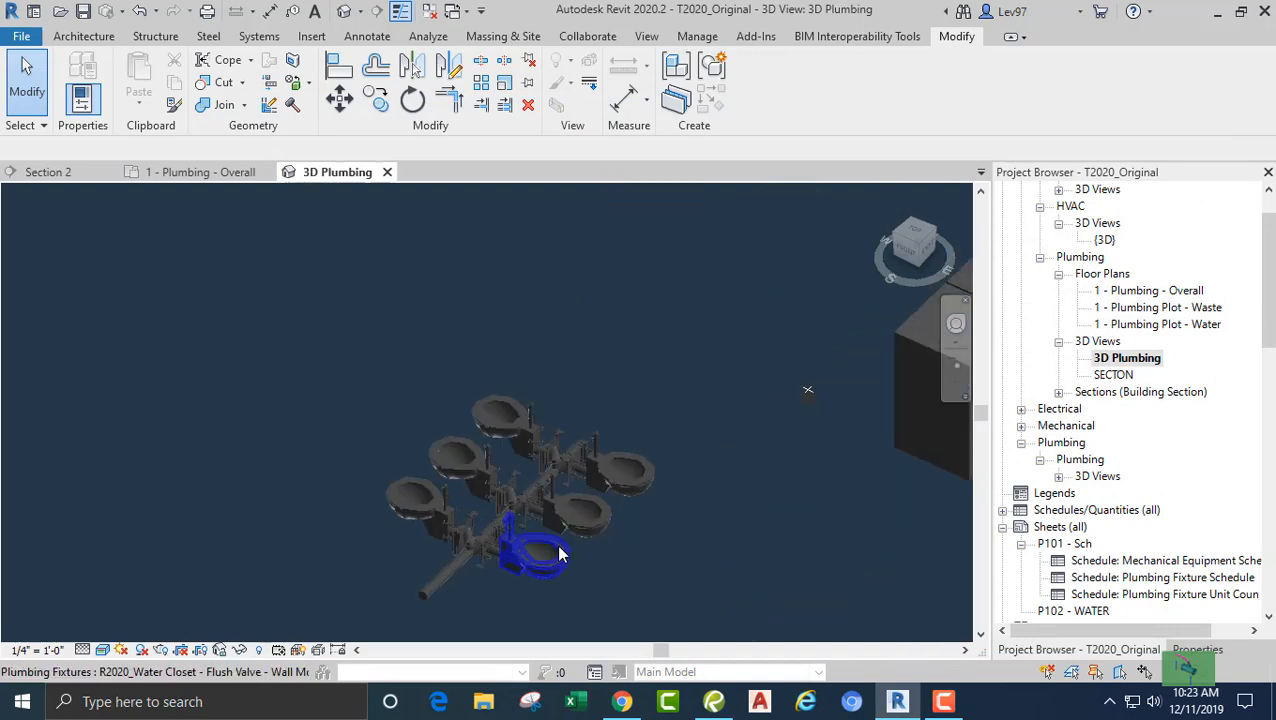
{"action": "middle_click_drag", "start_coordinate": [708, 538], "coordinate": [754, 502]}
{"action": "middle_click_drag", "start_coordinate": [672, 527], "coordinate": [707, 548], "text": "shift"}
{"action": "middle_click_drag", "start_coordinate": [688, 474], "coordinate": [593, 138]}
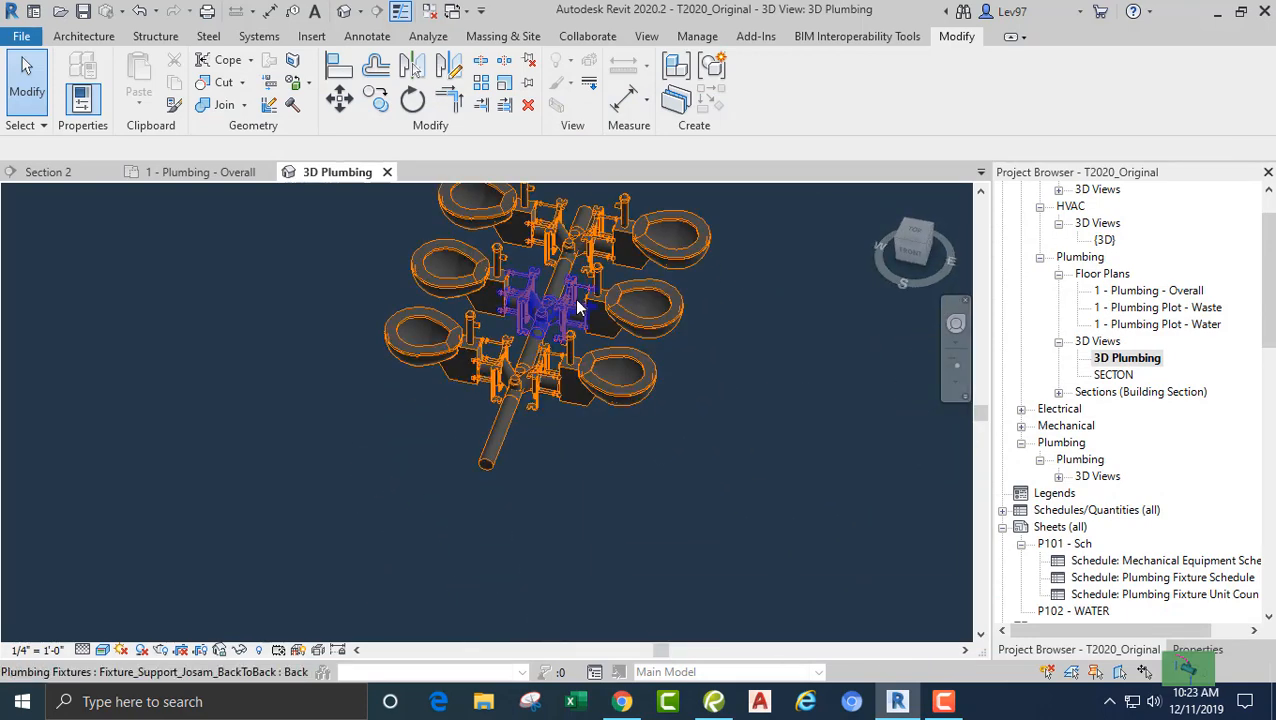
{"action": "left_click", "coordinate": [573, 289]}
{"action": "middle_click_drag", "start_coordinate": [571, 281], "coordinate": [514, 518], "text": "shift"}
{"action": "scroll", "coordinate": [567, 346], "scroll_direction": "up", "scroll_amount": 3}
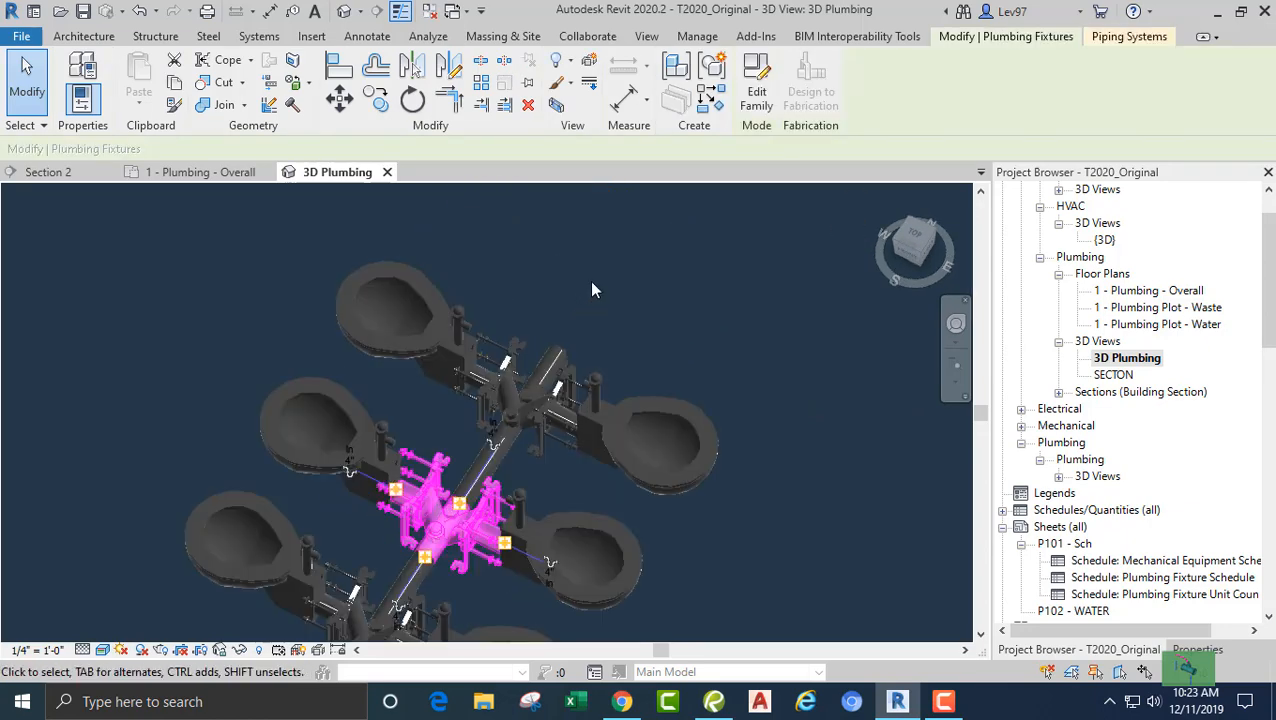
{"action": "scroll", "coordinate": [601, 312], "scroll_direction": "down", "scroll_amount": 2}
{"action": "middle_click_drag", "start_coordinate": [700, 326], "coordinate": [751, 287]}
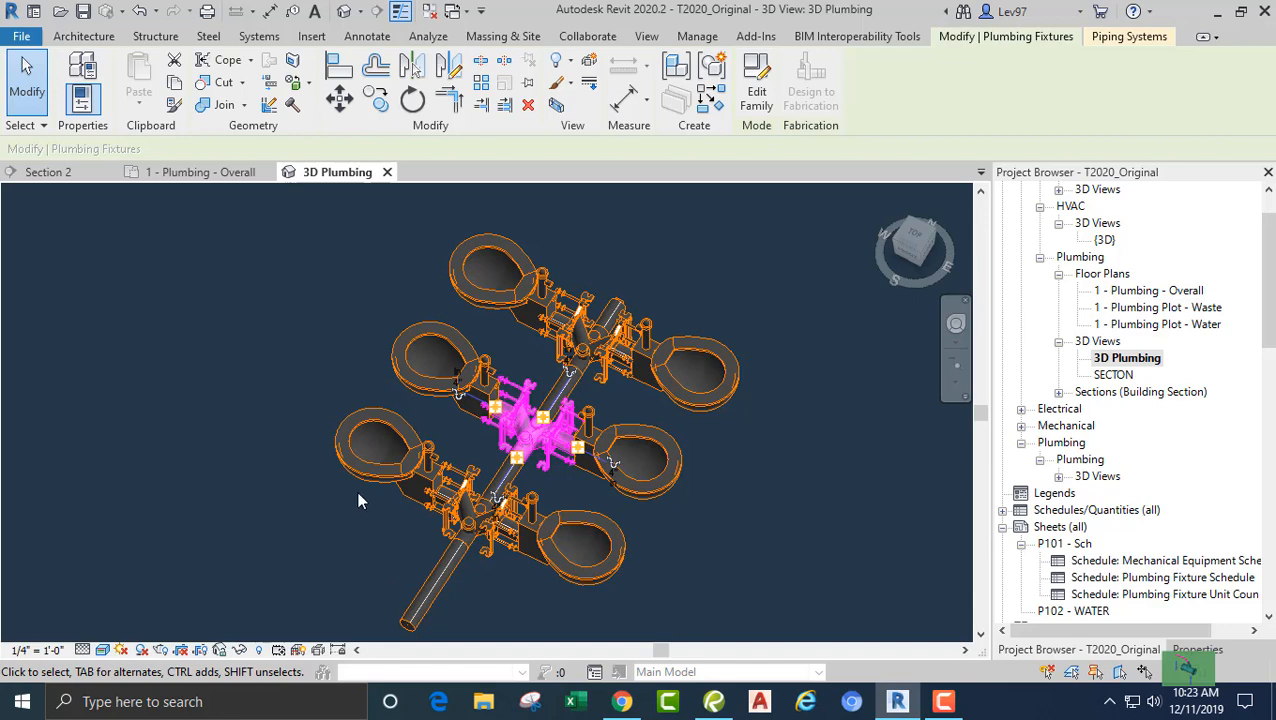
Return to the 1 - Plumbing - Overall floor plan and clear the fixture support selection.
{"action": "left_click", "coordinate": [190, 172]}
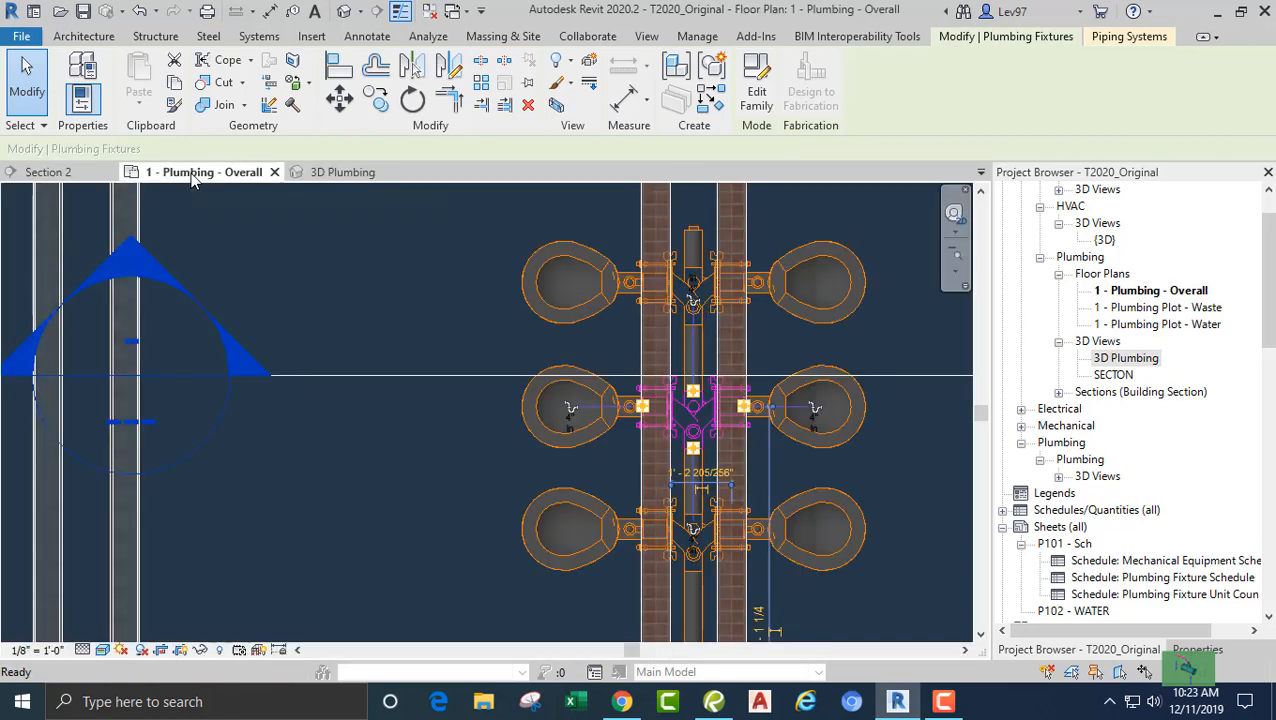
{"action": "left_click", "coordinate": [494, 307]}
{"action": "scroll", "coordinate": [494, 300], "scroll_direction": "down", "scroll_amount": 2}
{"action": "middle_click_drag", "start_coordinate": [491, 314], "coordinate": [463, 321]}
{"action": "middle_click_drag", "start_coordinate": [463, 386], "coordinate": [418, 398]}
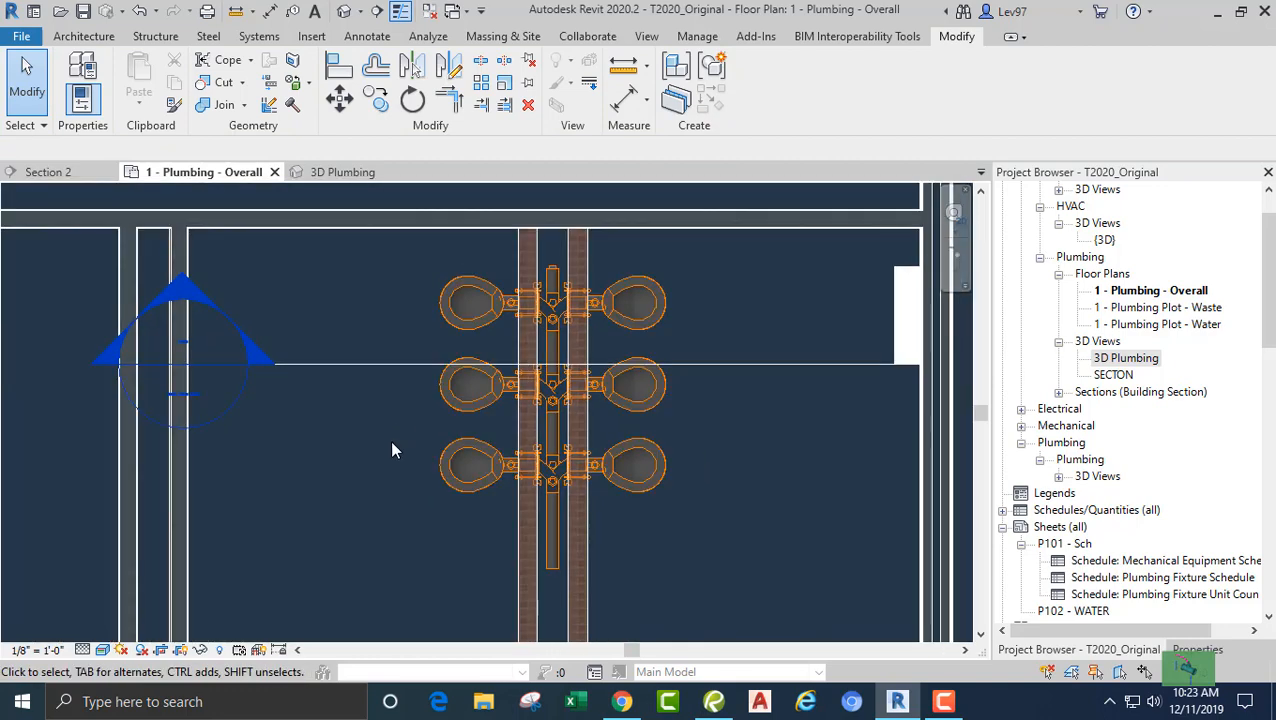
{"action": "middle_click_drag", "start_coordinate": [393, 447], "coordinate": [556, 408]}
{"action": "scroll", "coordinate": [706, 370], "scroll_direction": "up", "scroll_amount": 6}
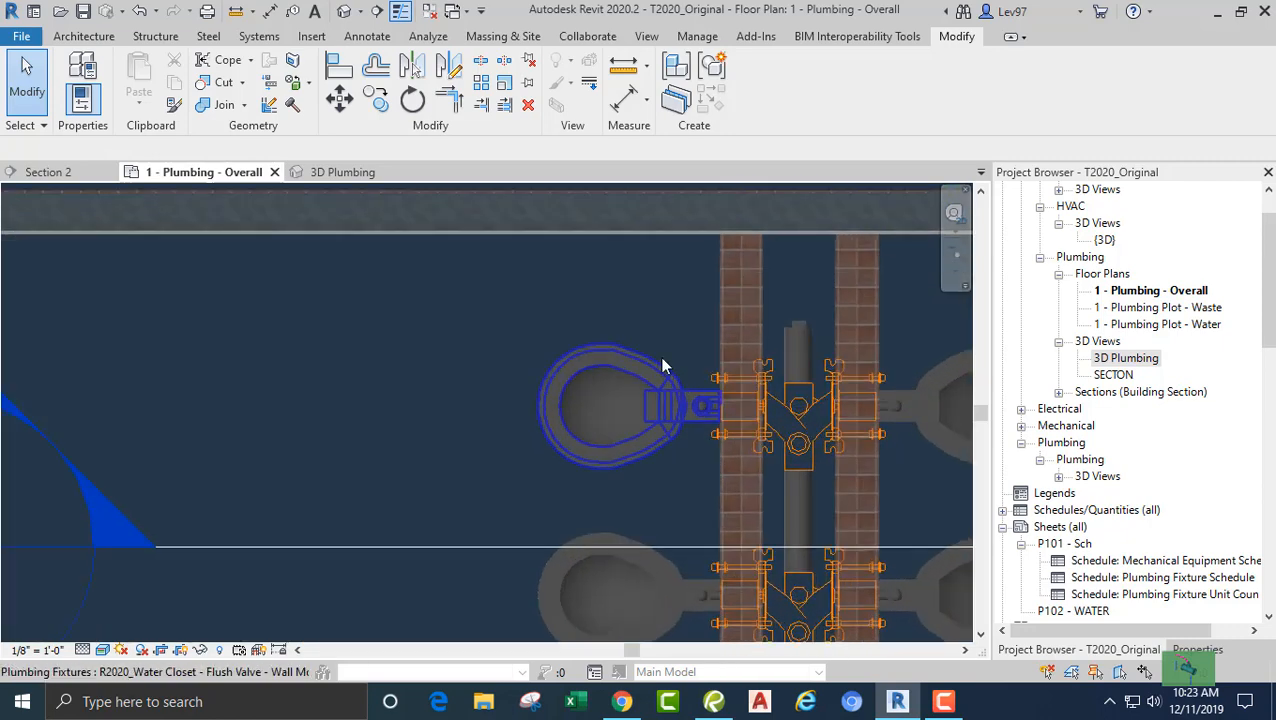
Examine the empty two-wall chase around the section marker and the adjacent rows of back-to-back toilets in the floor plan.
{"action": "scroll", "coordinate": [622, 306], "scroll_direction": "down", "scroll_amount": 5}
{"action": "middle_click_drag", "start_coordinate": [495, 391], "coordinate": [699, 360]}
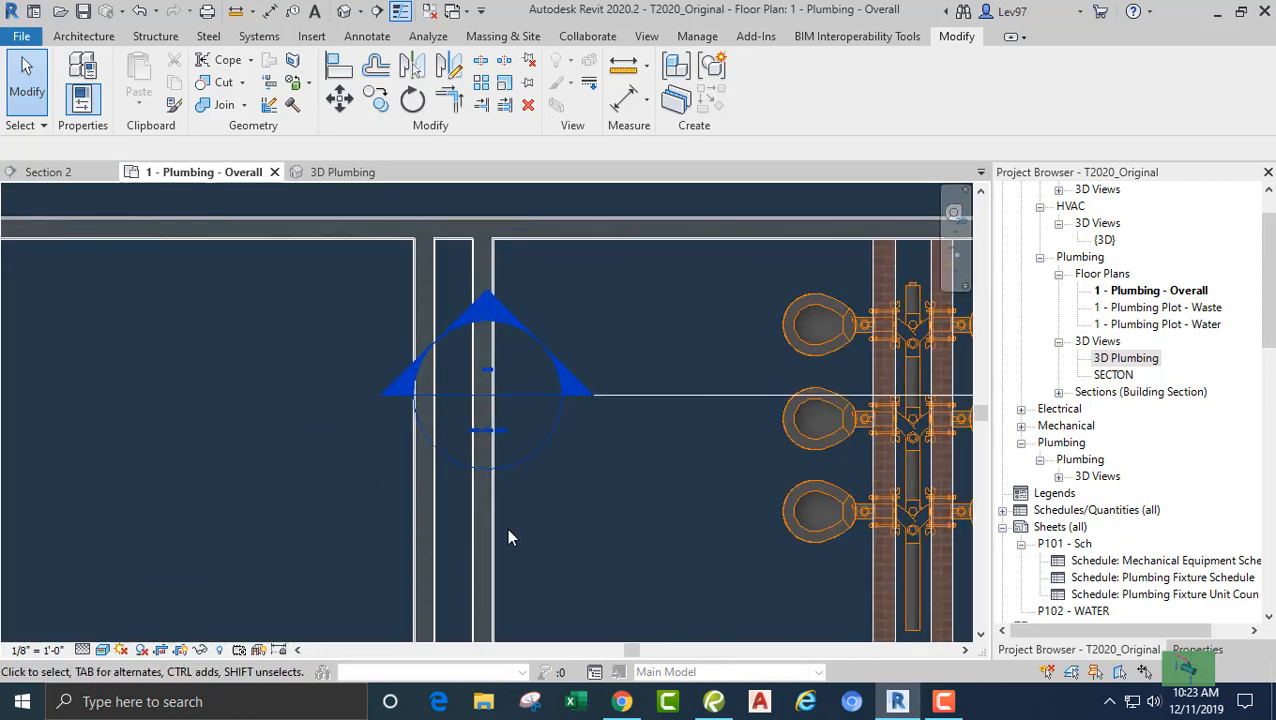
{"action": "mouse_move", "coordinate": [535, 556]}
{"action": "left_mouse_down"}
{"action": "mouse_move", "coordinate": [335, 460]}
{"action": "mouse_move", "coordinate": [366, 540]}
{"action": "left_mouse_up"}
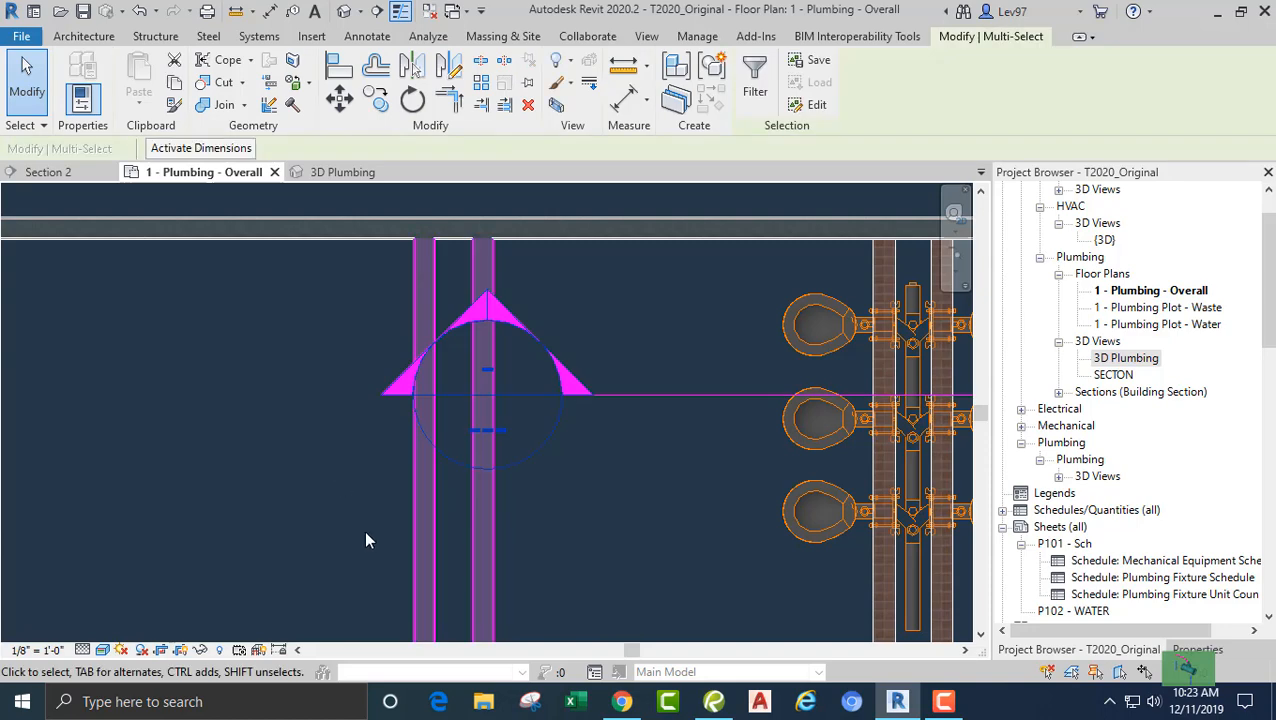
{"action": "left_click", "coordinate": [362, 551]}
{"action": "scroll", "coordinate": [617, 519], "scroll_direction": "down", "scroll_amount": 3}
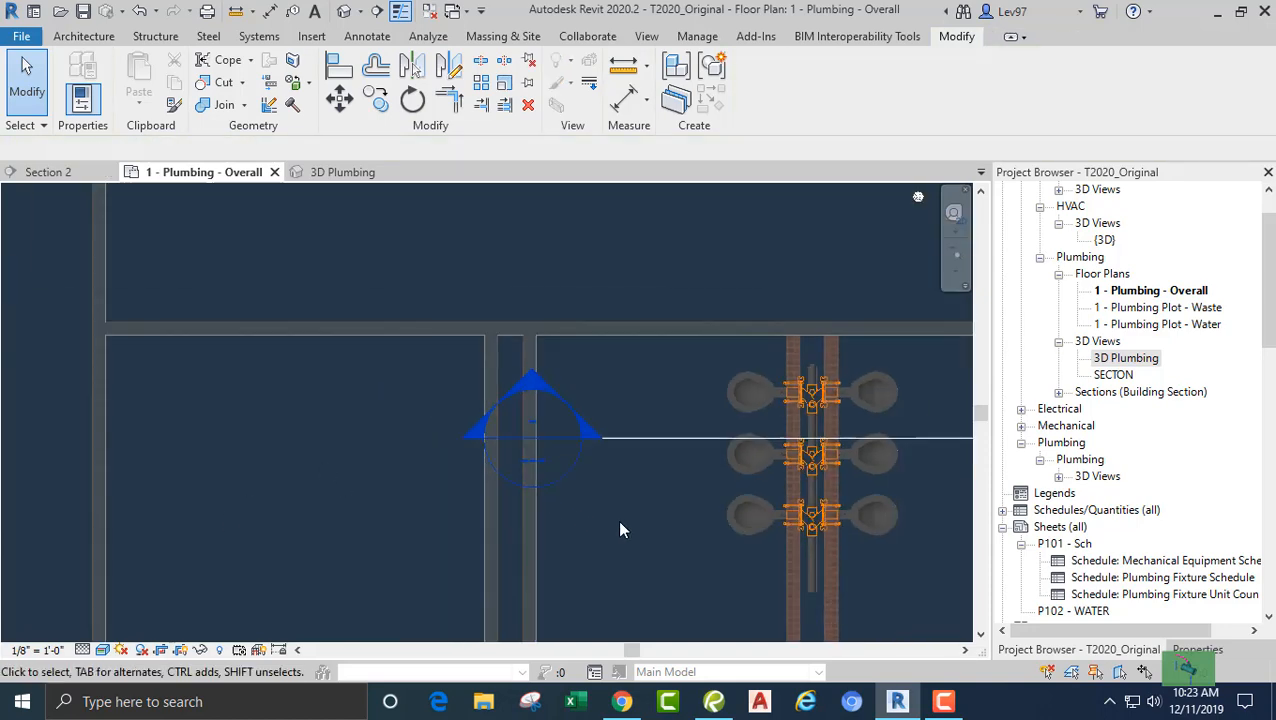
{"action": "middle_click_drag", "start_coordinate": [617, 519], "coordinate": [514, 476]}
{"action": "scroll", "coordinate": [674, 378], "scroll_direction": "up", "scroll_amount": 3}
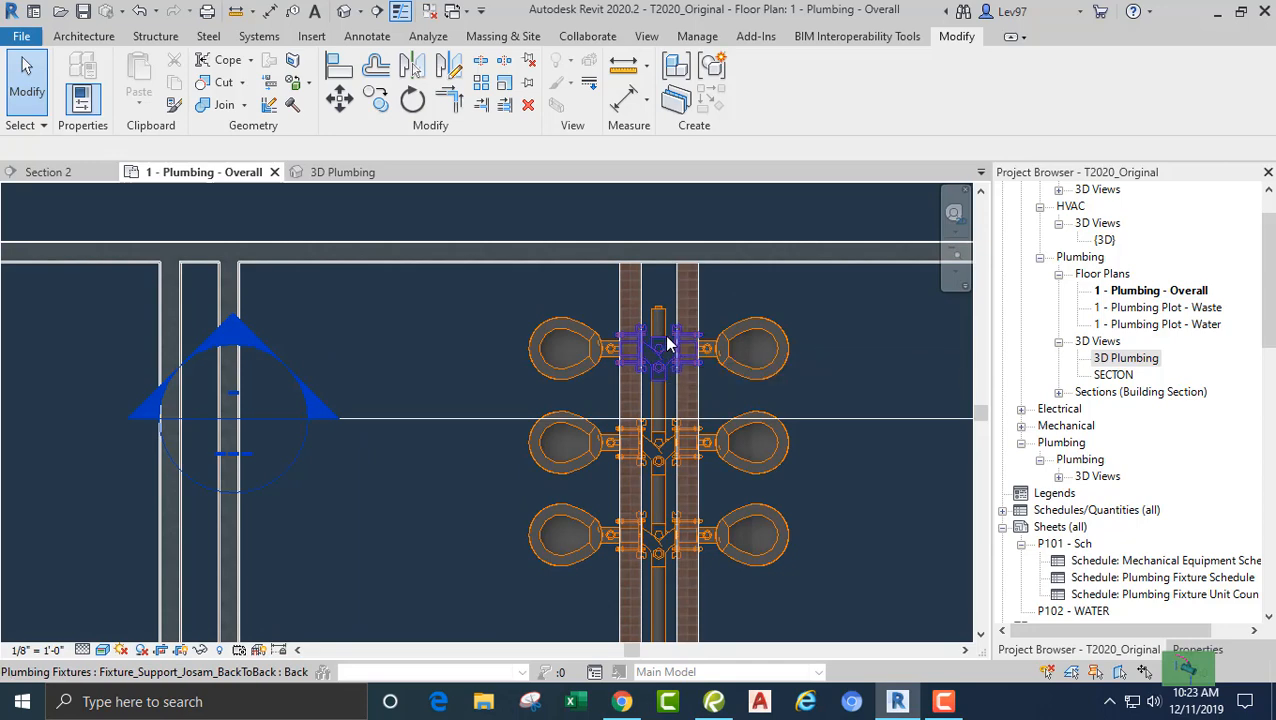
{"action": "scroll", "coordinate": [668, 347], "scroll_direction": "down", "scroll_amount": 2}
{"action": "middle_click_drag", "start_coordinate": [499, 503], "coordinate": [526, 521]}
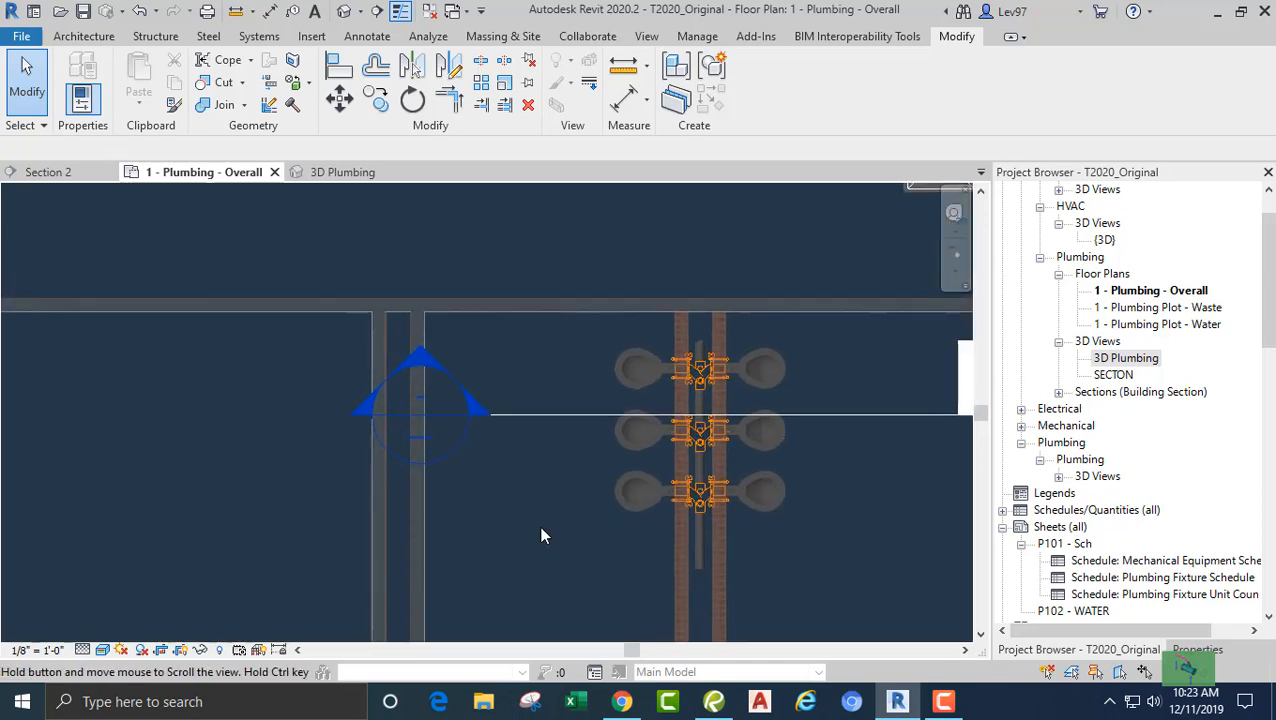
Place a similar wall-hung flush valve toilet on the outer face of the empty chase's left wall, about 2'-4" below the upper wall.
{"action": "right_click", "coordinate": [632, 370]}
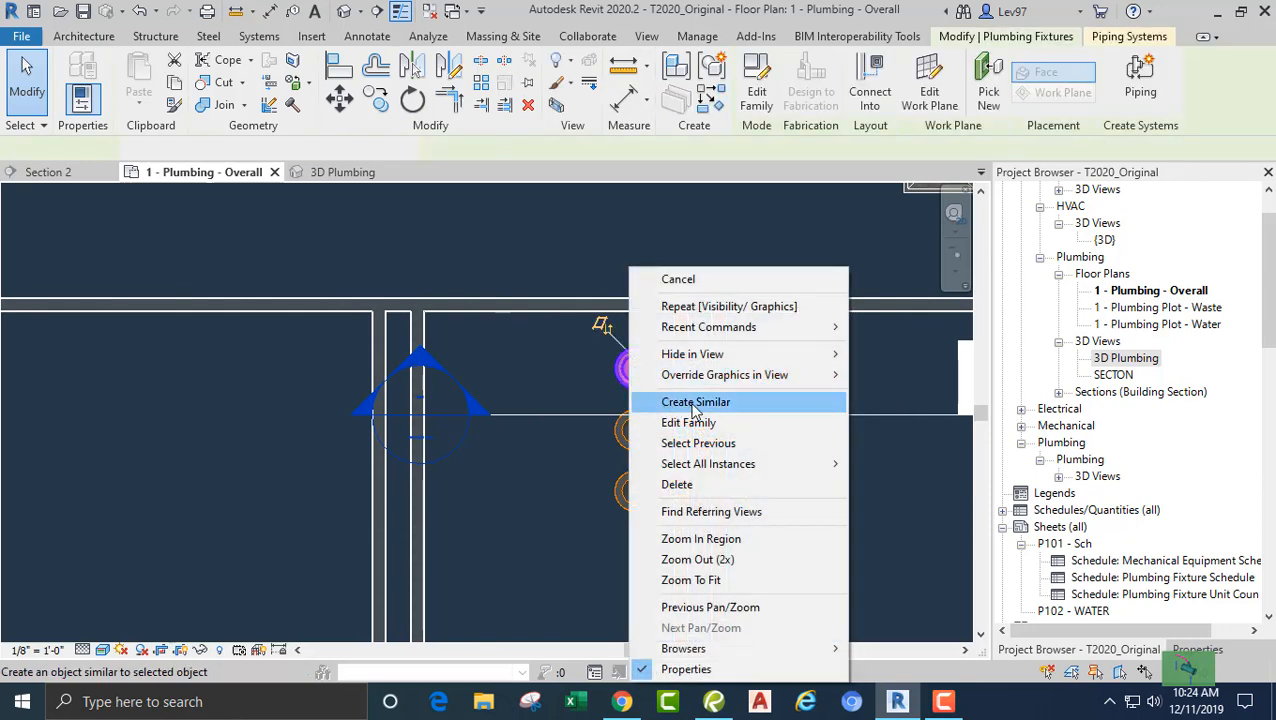
{"action": "left_click", "coordinate": [694, 404]}
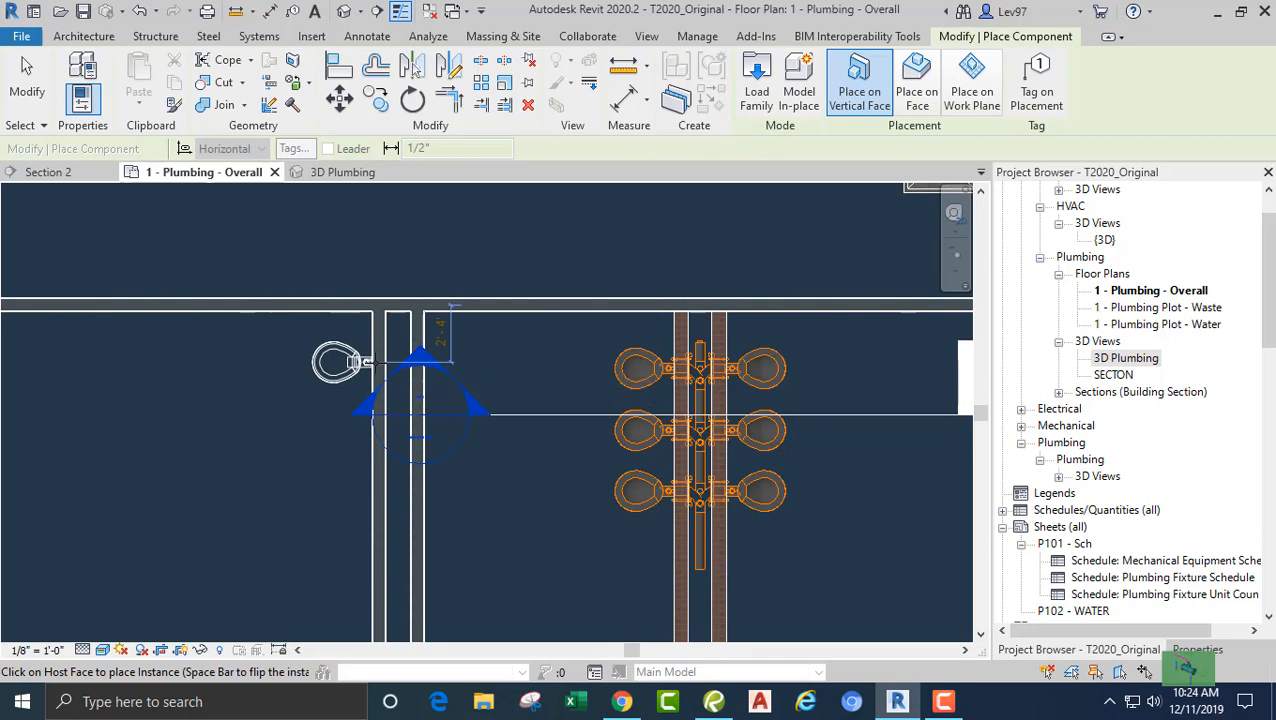
{"action": "left_click", "coordinate": [406, 360]}
{"action": "key", "text": "Escape"}
{"action": "key", "text": "Escape"}
{"action": "middle_click_drag", "start_coordinate": [560, 344], "coordinate": [566, 442]}
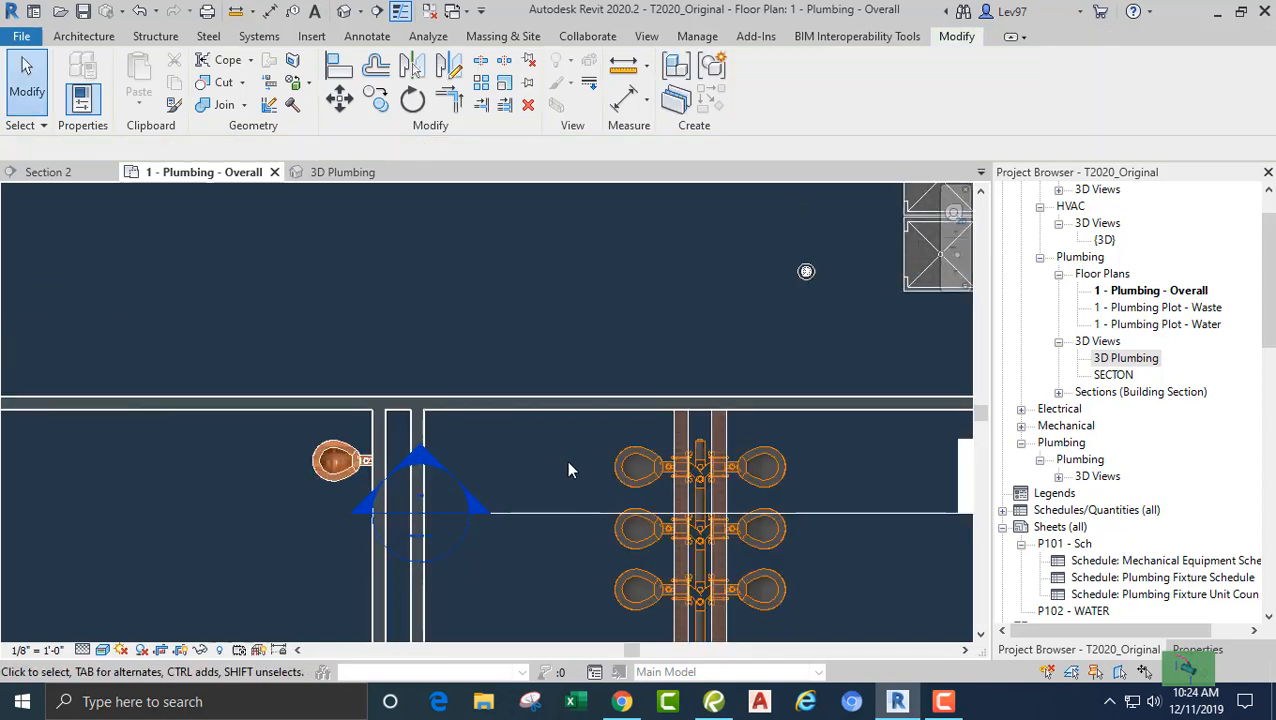
Select the empty chase's right-hand metal stud wall, opposite the newly placed toilet.
{"action": "scroll", "coordinate": [660, 445], "scroll_direction": "up", "scroll_amount": 6}
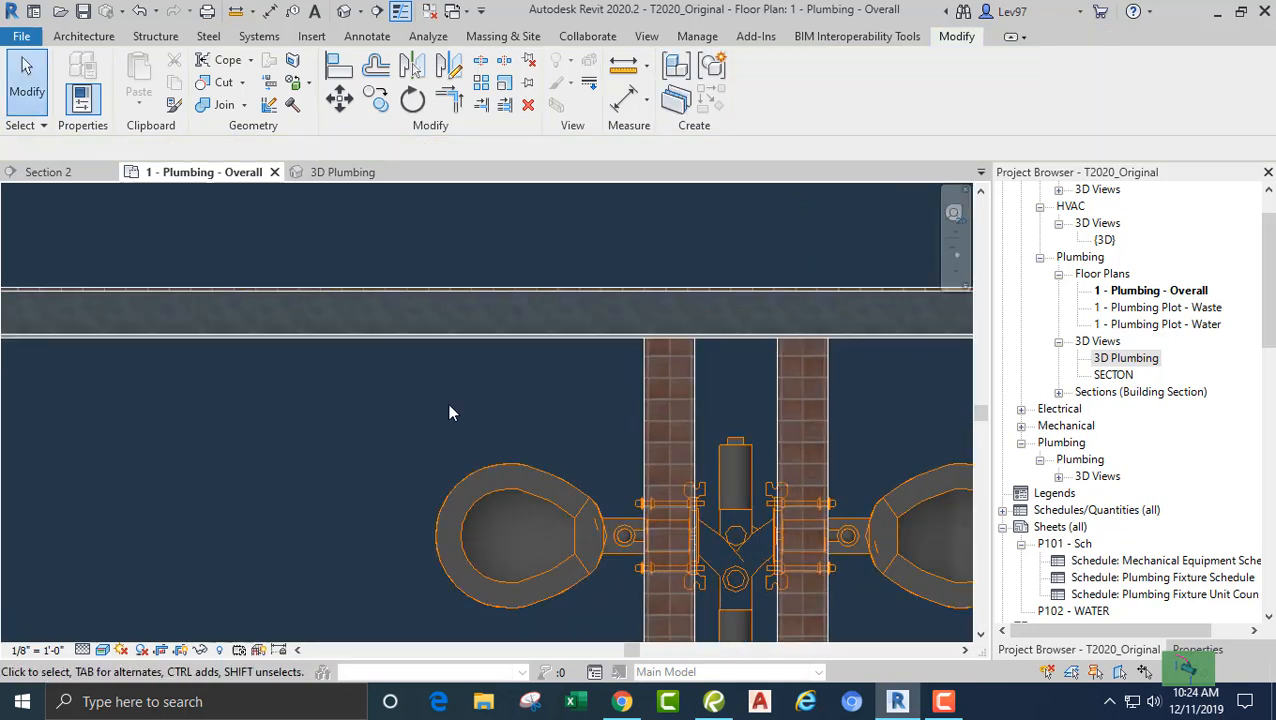
{"action": "scroll", "coordinate": [432, 416], "scroll_direction": "down", "scroll_amount": 3}
{"action": "middle_click_drag", "start_coordinate": [302, 475], "coordinate": [794, 438]}
{"action": "scroll", "coordinate": [467, 357], "scroll_direction": "up", "scroll_amount": 2}
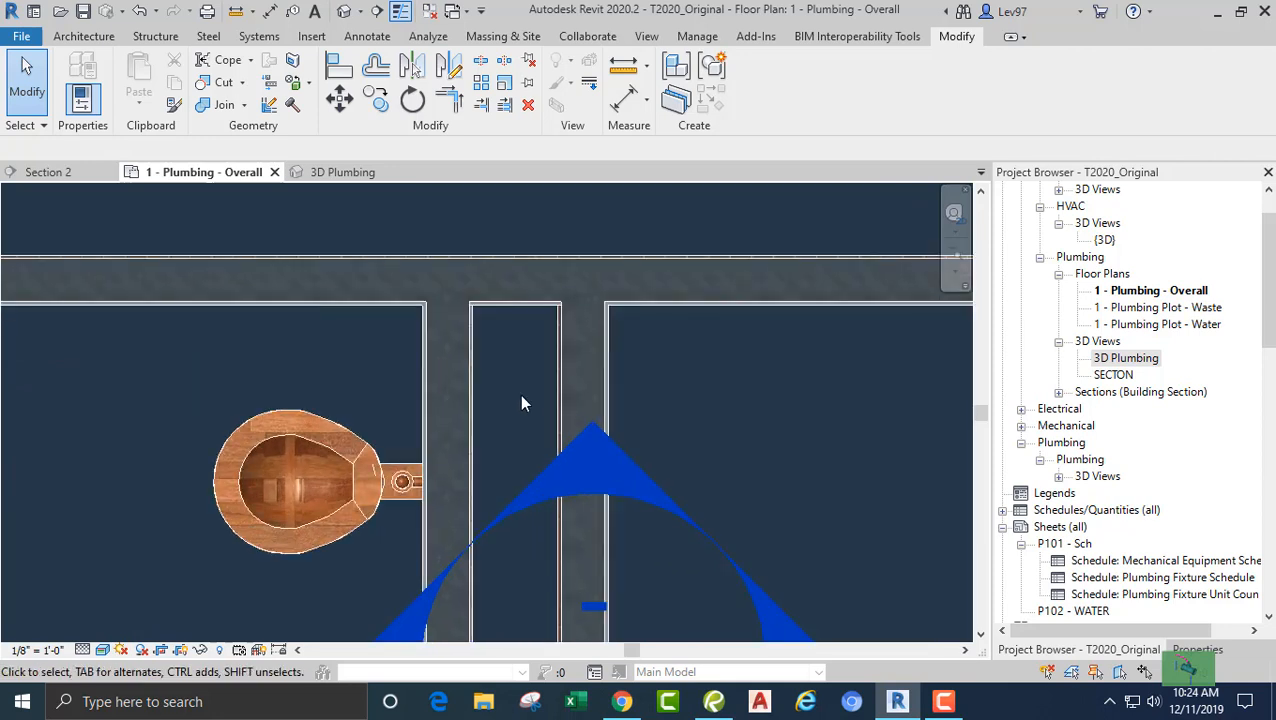
{"action": "key", "text": "l"}
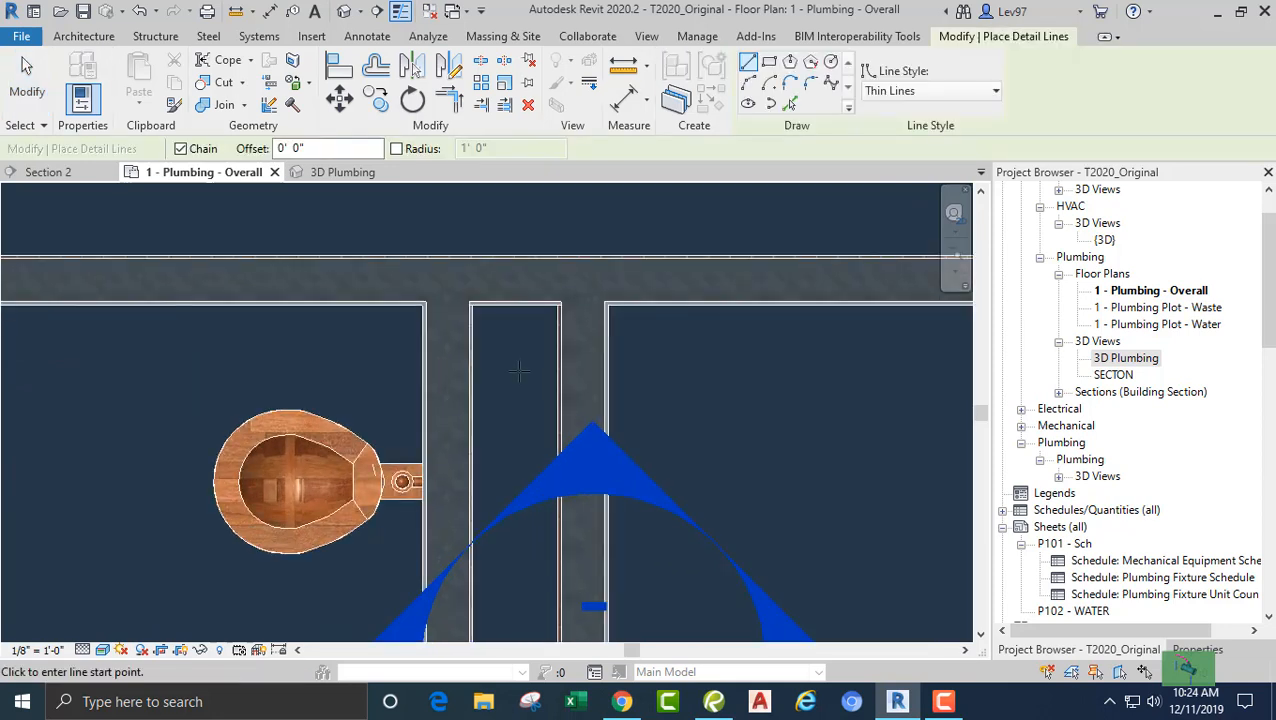
{"action": "key", "text": "Escape"}
{"action": "left_click_drag", "start_coordinate": [660, 395], "coordinate": [518, 346]}
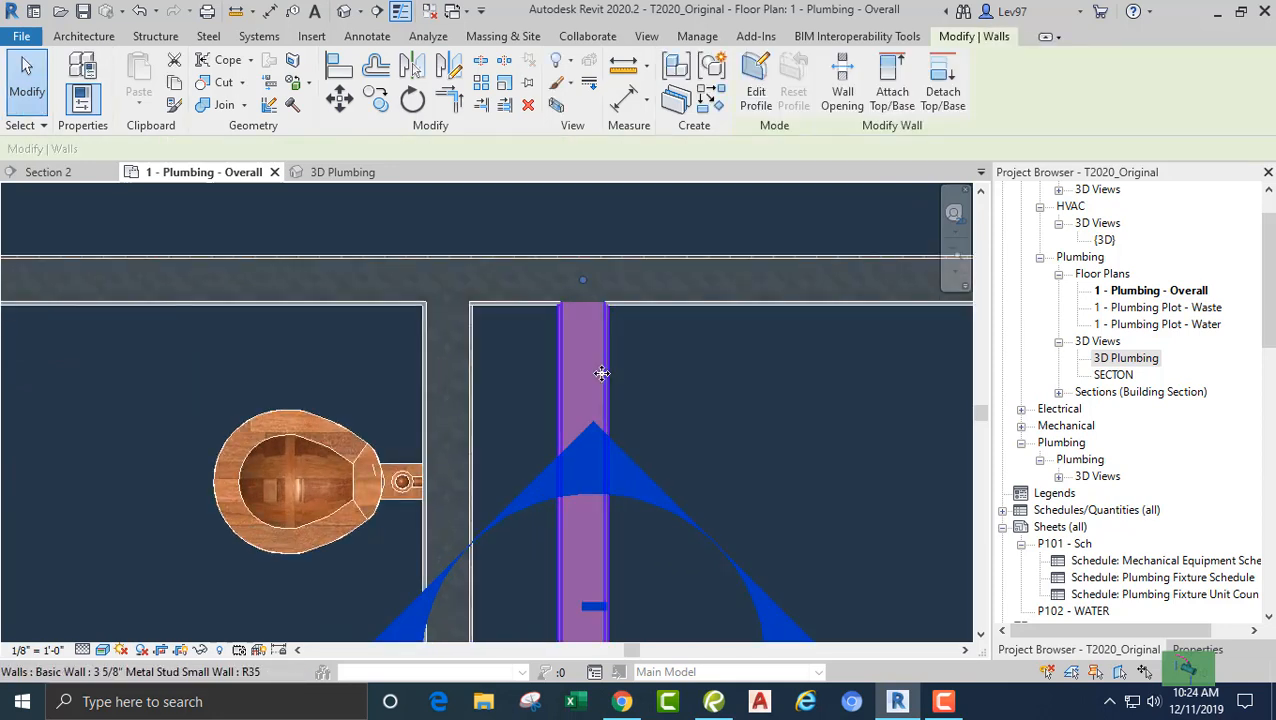
Move the partition wall to the right to widen the chase beside the wall-mounted water closet.
{"action": "left_click_drag", "start_coordinate": [596, 368], "coordinate": [818, 362]}
{"action": "left_click", "coordinate": [735, 383]}
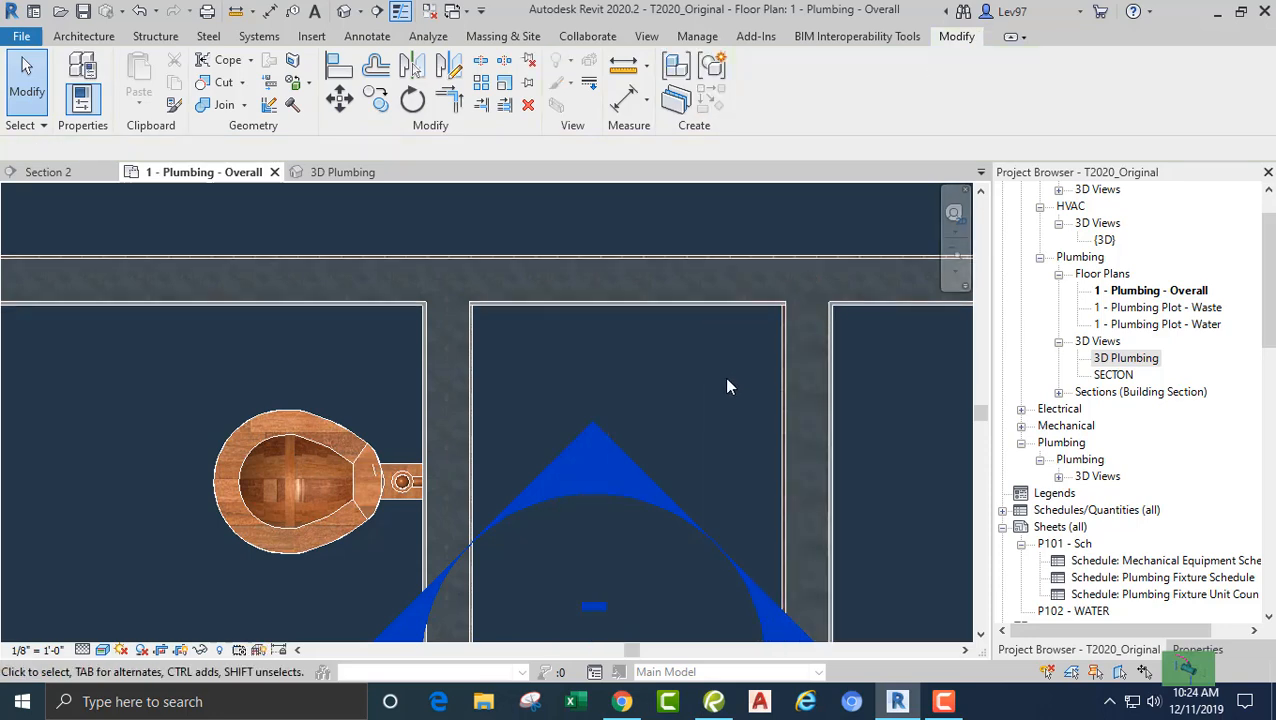
{"action": "scroll", "coordinate": [720, 385], "scroll_direction": "down", "scroll_amount": 5}
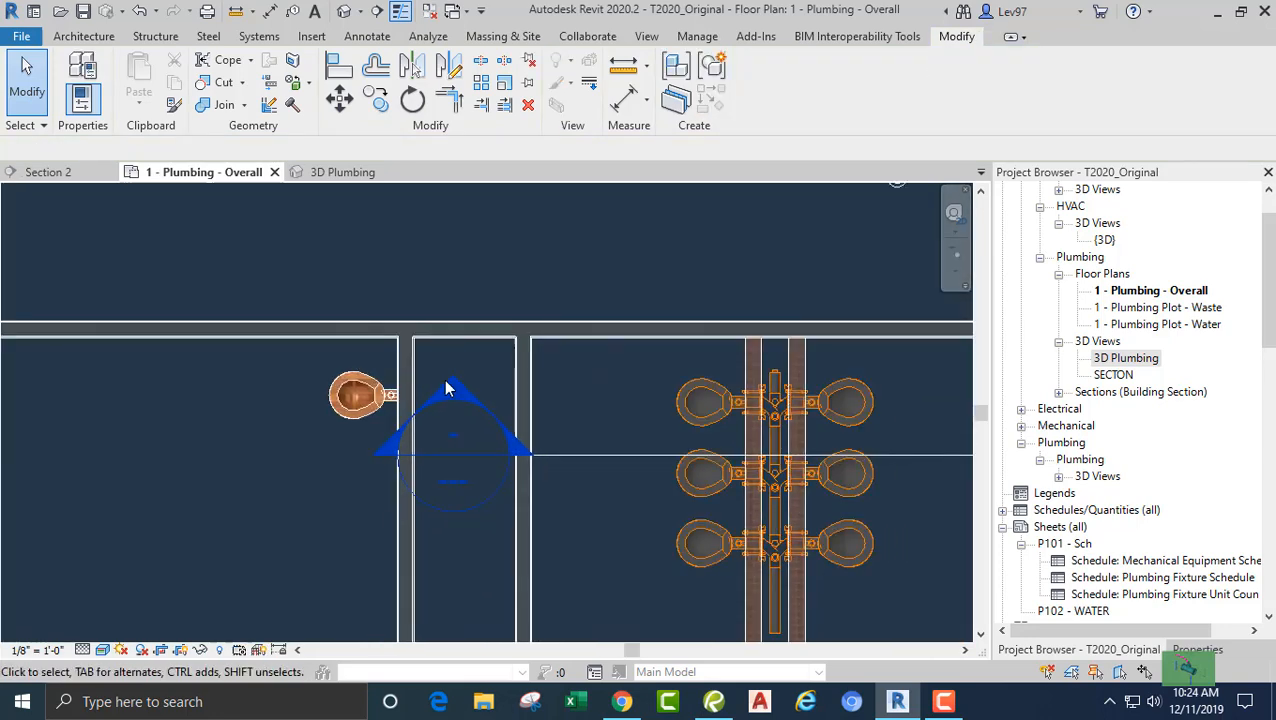
{"action": "right_click", "coordinate": [338, 395]}
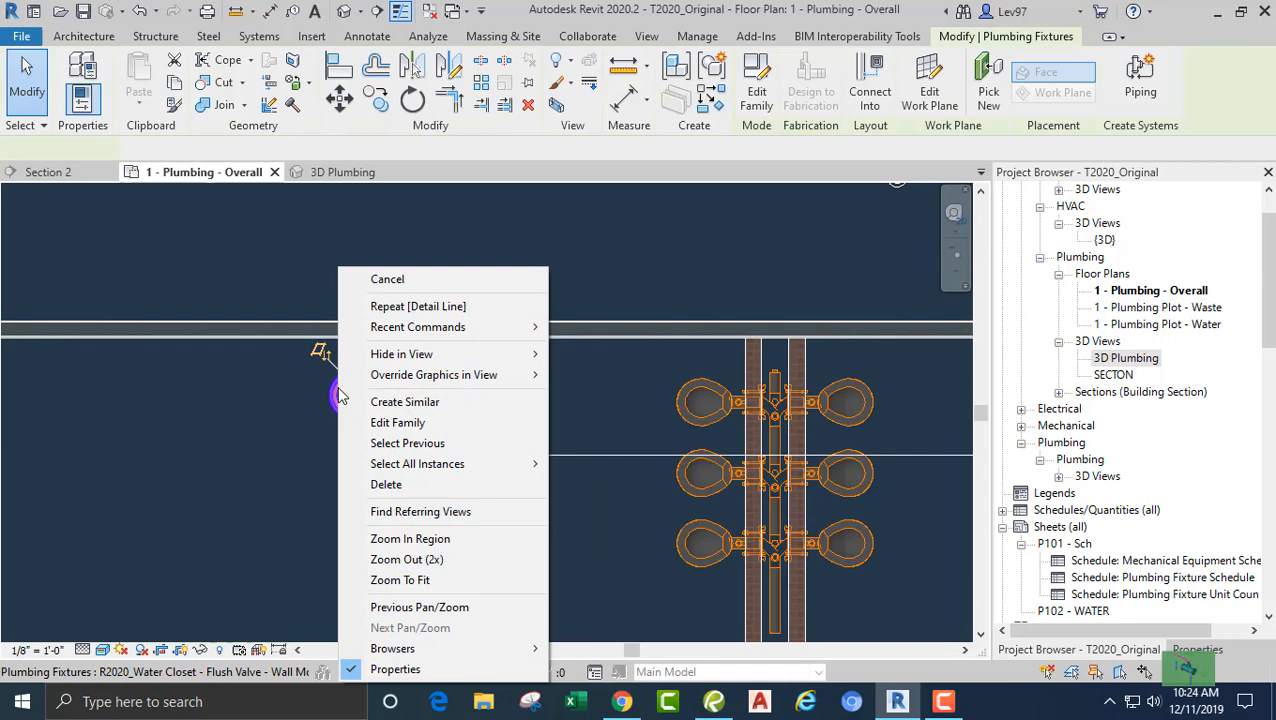
{"action": "left_click", "coordinate": [404, 401]}
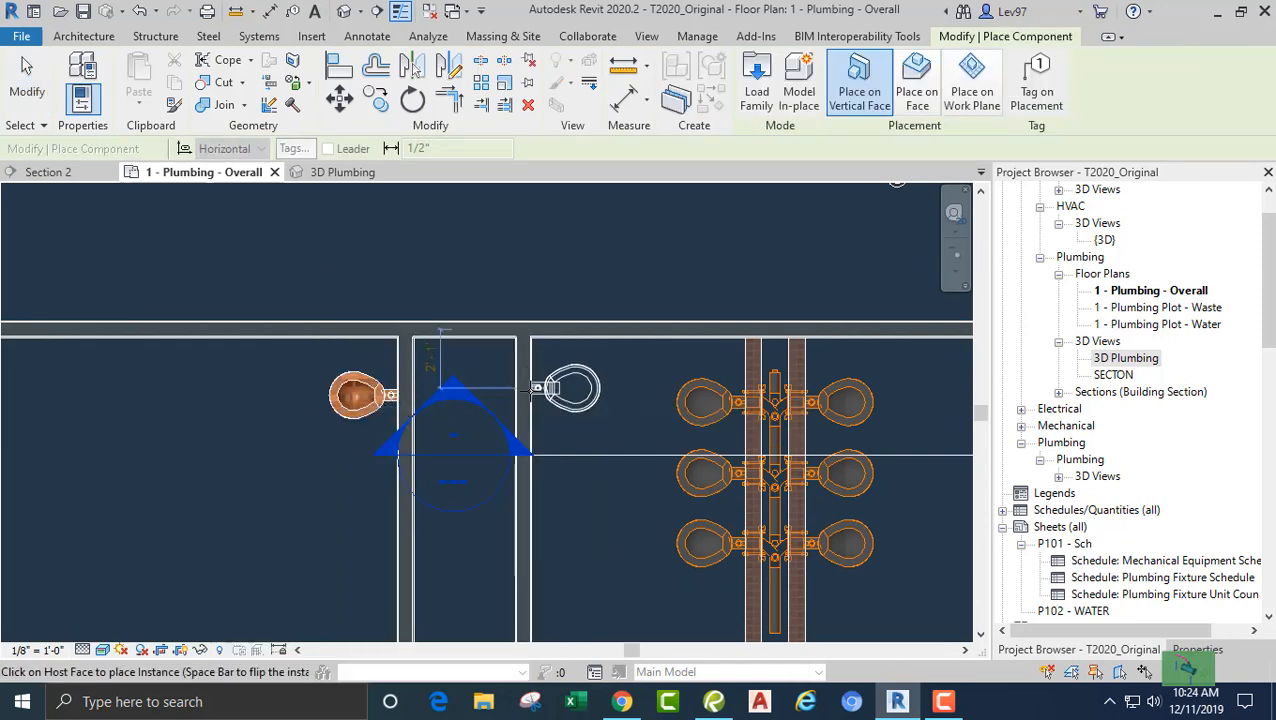
{"action": "left_click", "coordinate": [573, 404]}
{"action": "key", "text": "Escape"}
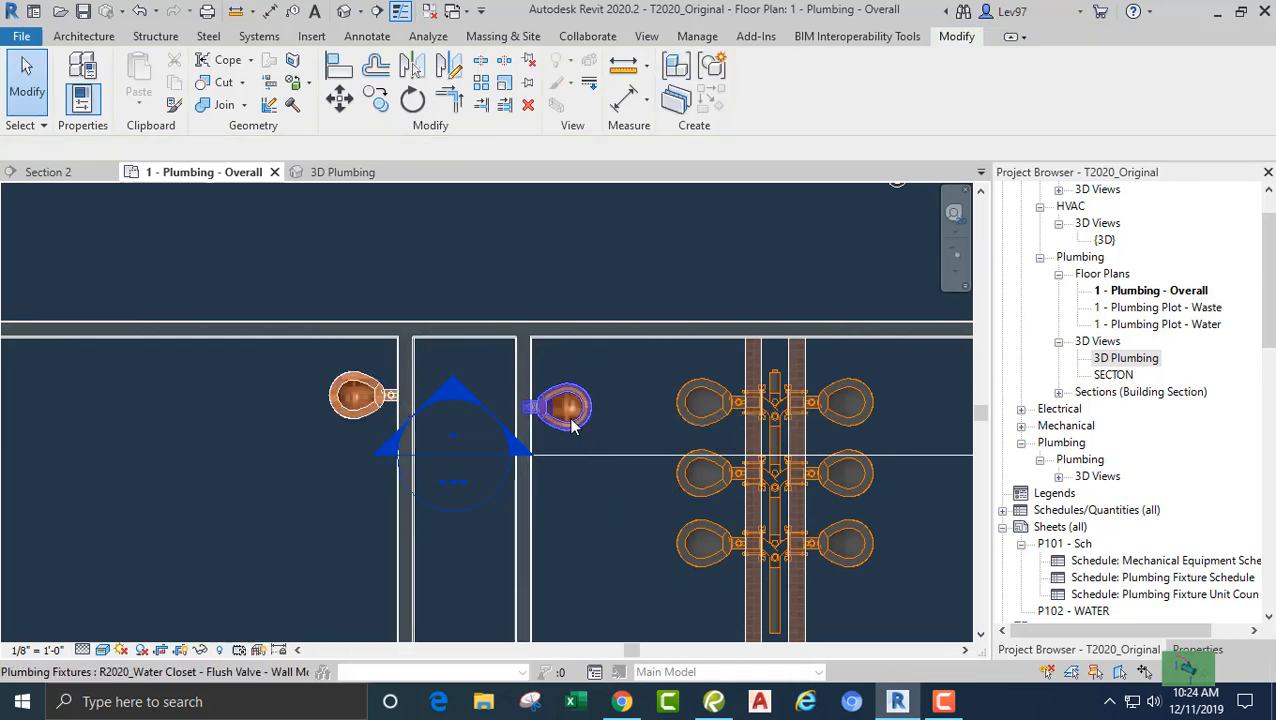
{"action": "left_click", "coordinate": [572, 422]}
{"action": "key", "text": "Delete"}
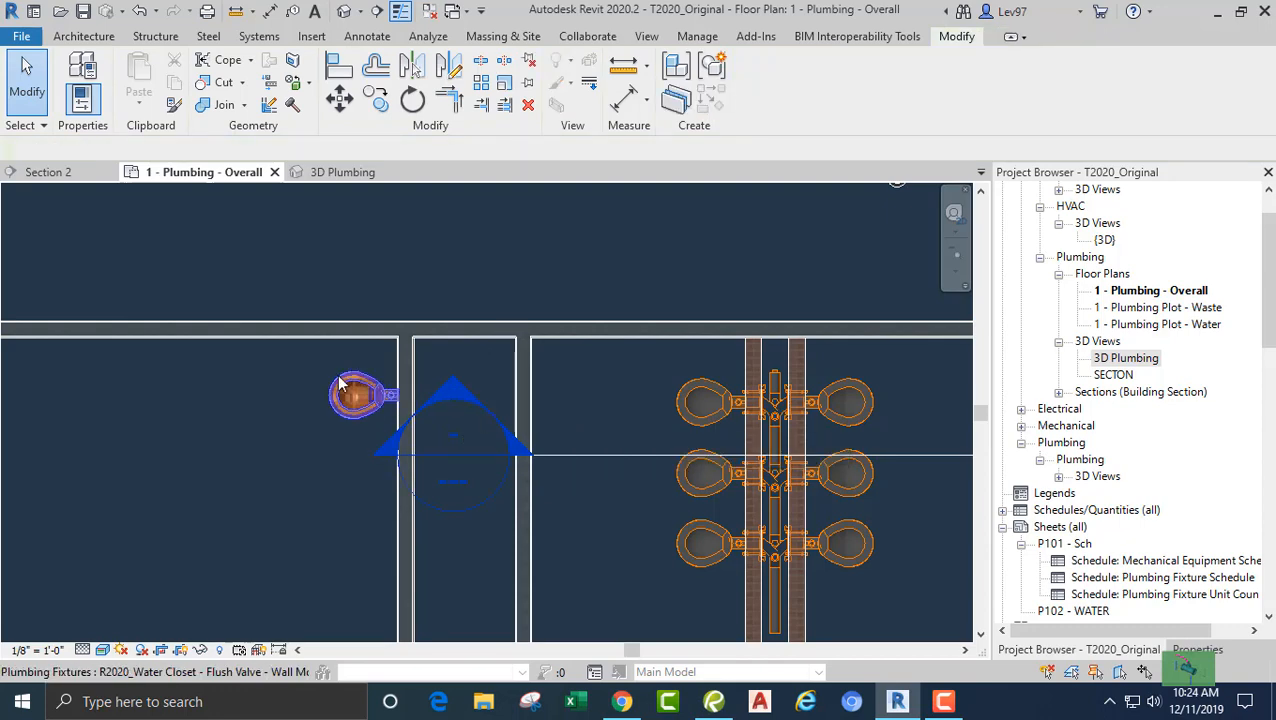
Place a similar flush-valve water closet on the outer face of the chase's right wall, opposite the existing one.
{"action": "right_click", "coordinate": [340, 383]}
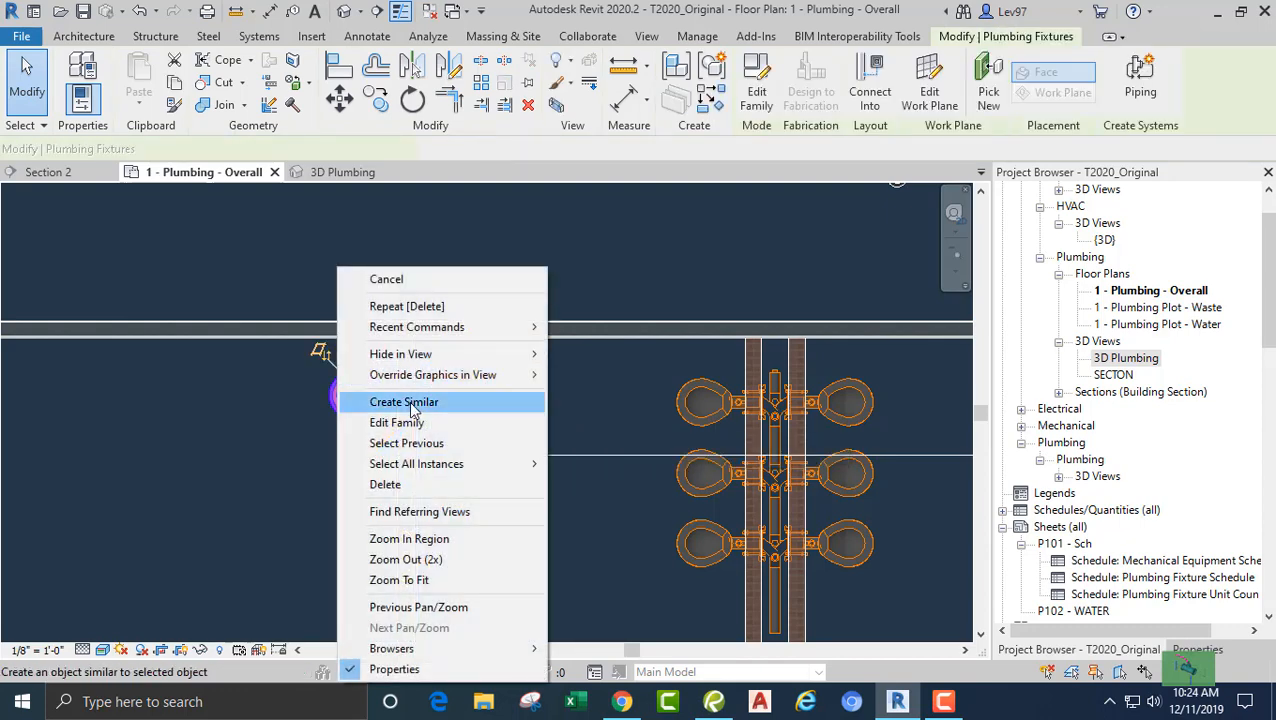
{"action": "left_click", "coordinate": [413, 404]}
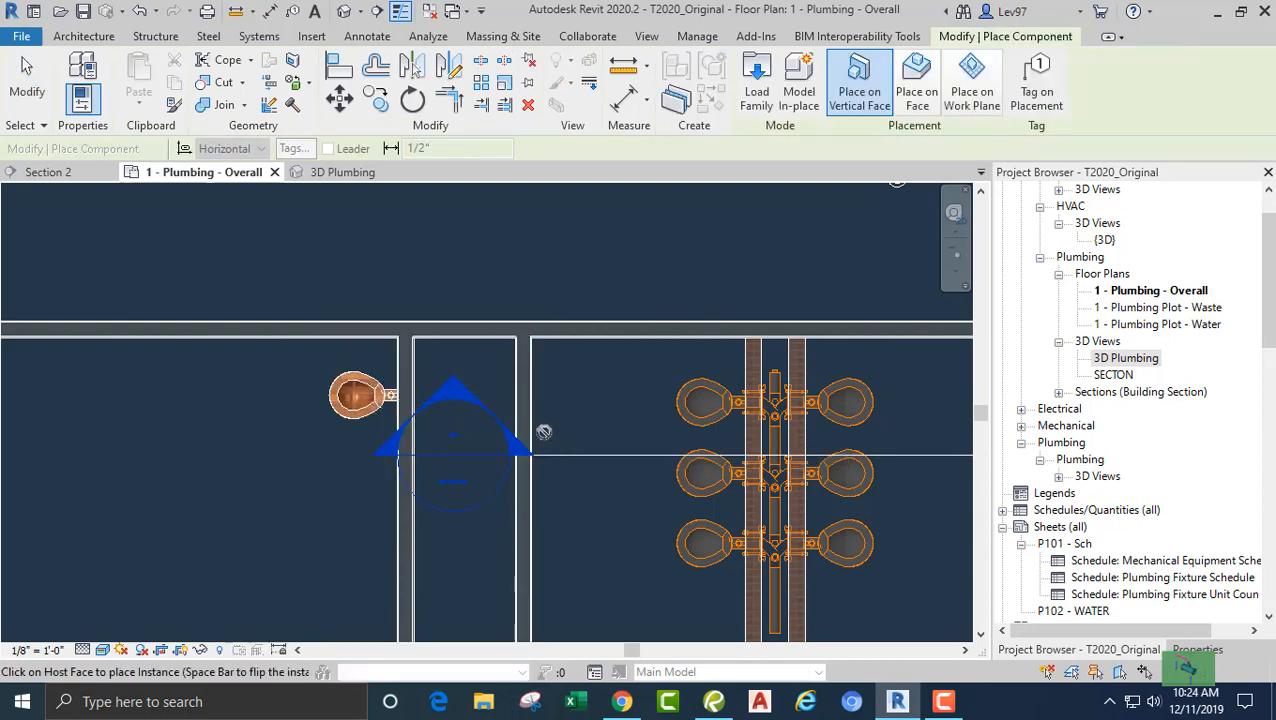
{"action": "left_click", "coordinate": [535, 428]}
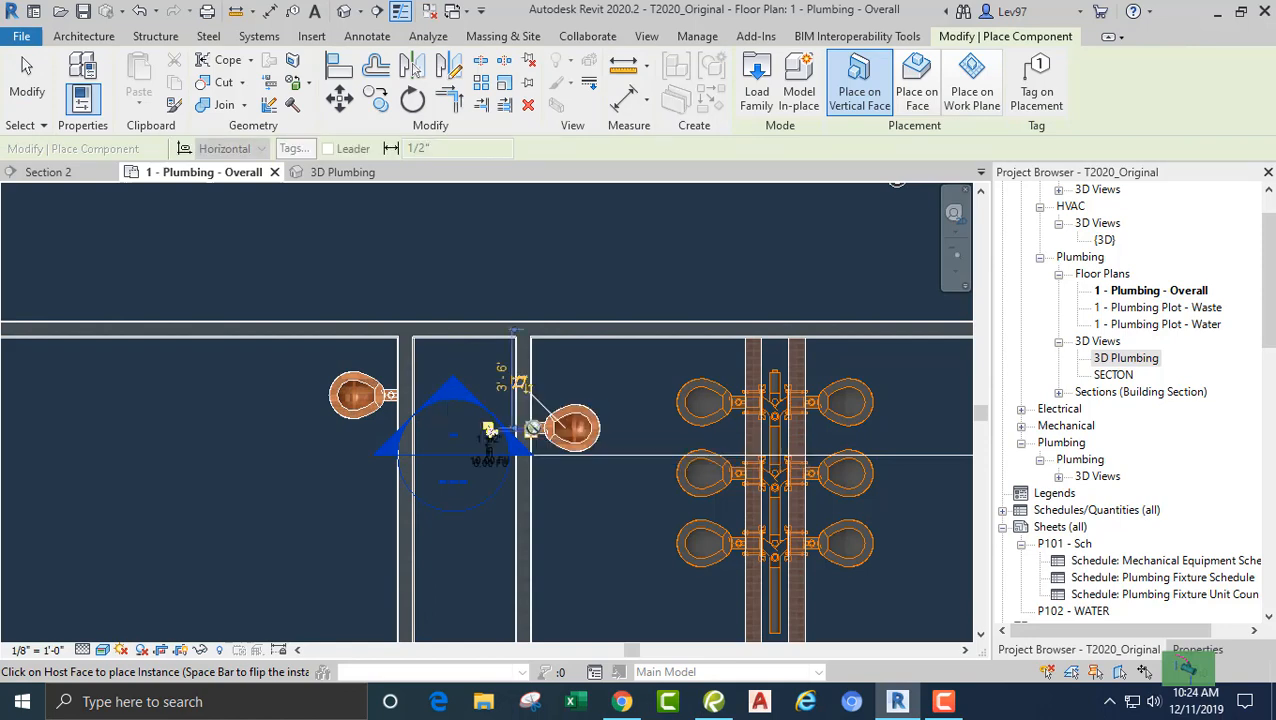
{"action": "key", "text": "Escape"}
Align the new right-hand water closet's centreline with the centreline of the left-hand water closet.
{"action": "middle_click_drag", "start_coordinate": [607, 376], "coordinate": [645, 403]}
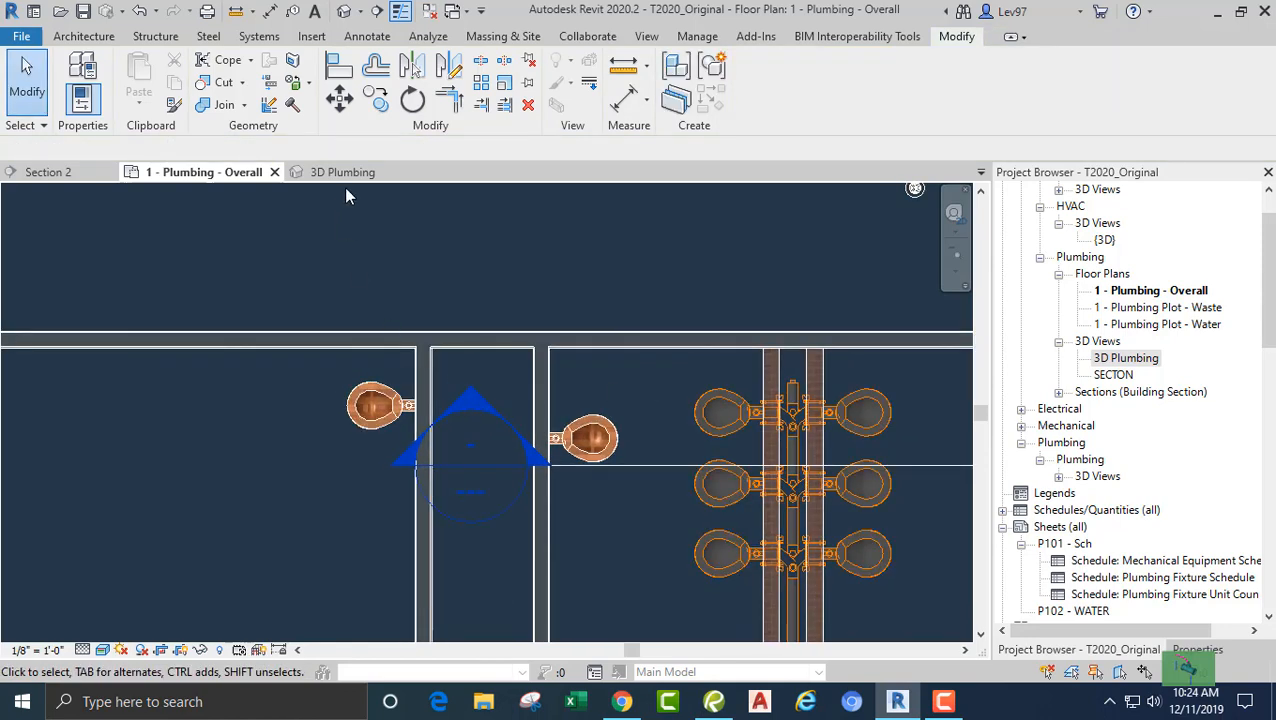
{"action": "left_click", "coordinate": [341, 72]}
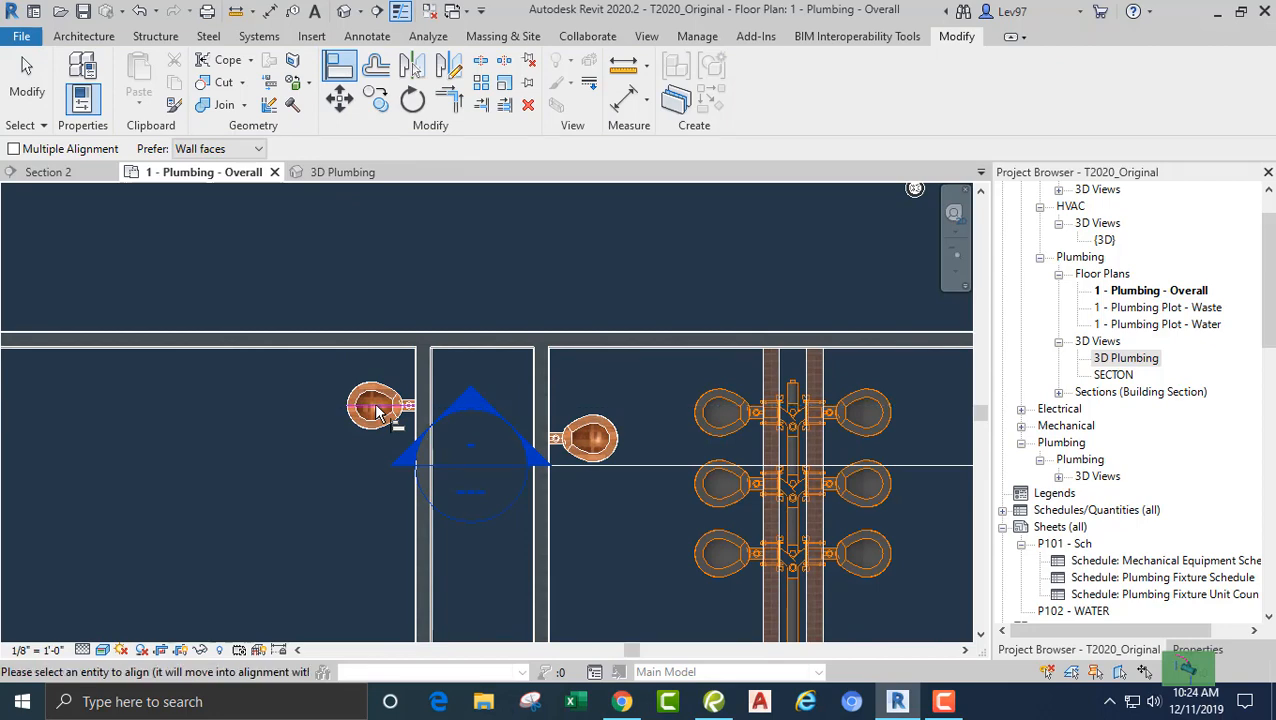
{"action": "left_click", "coordinate": [586, 437]}
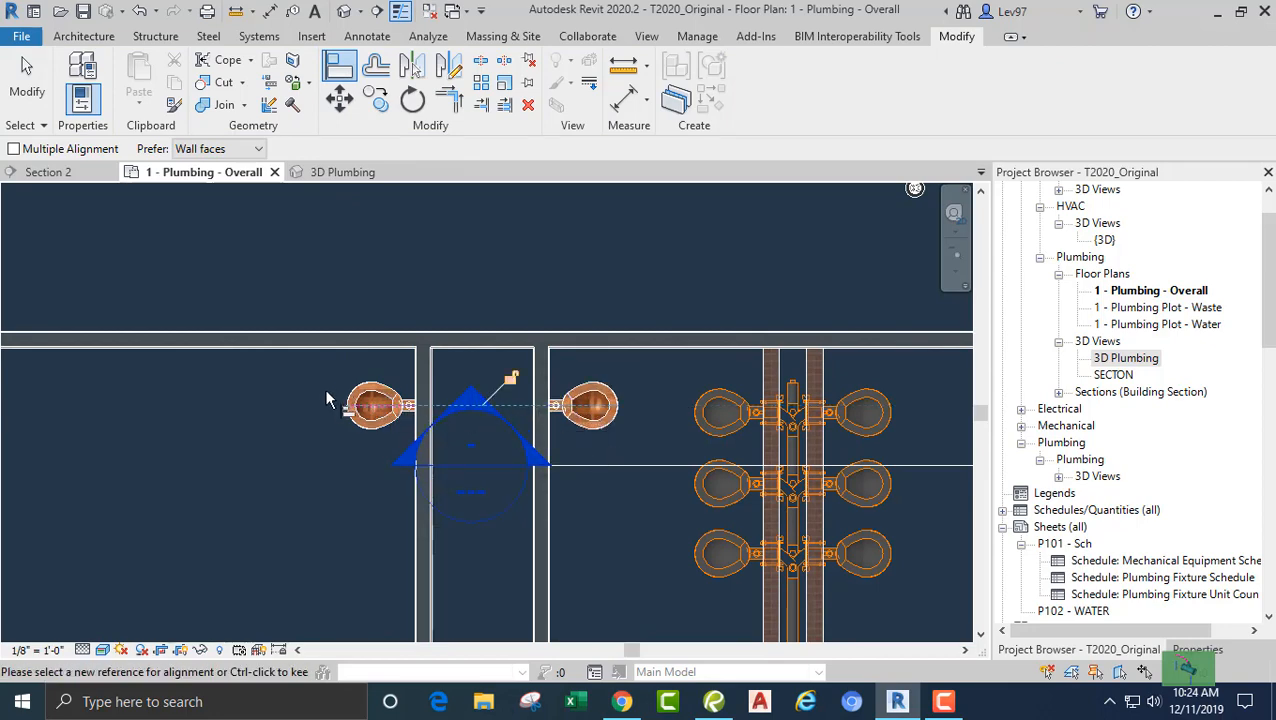
{"action": "key", "text": "Escape"}
{"action": "key", "text": "Escape"}
{"action": "middle_click_drag", "start_coordinate": [308, 441], "coordinate": [236, 439]}
{"action": "scroll", "coordinate": [236, 439], "scroll_direction": "up", "scroll_amount": 3}
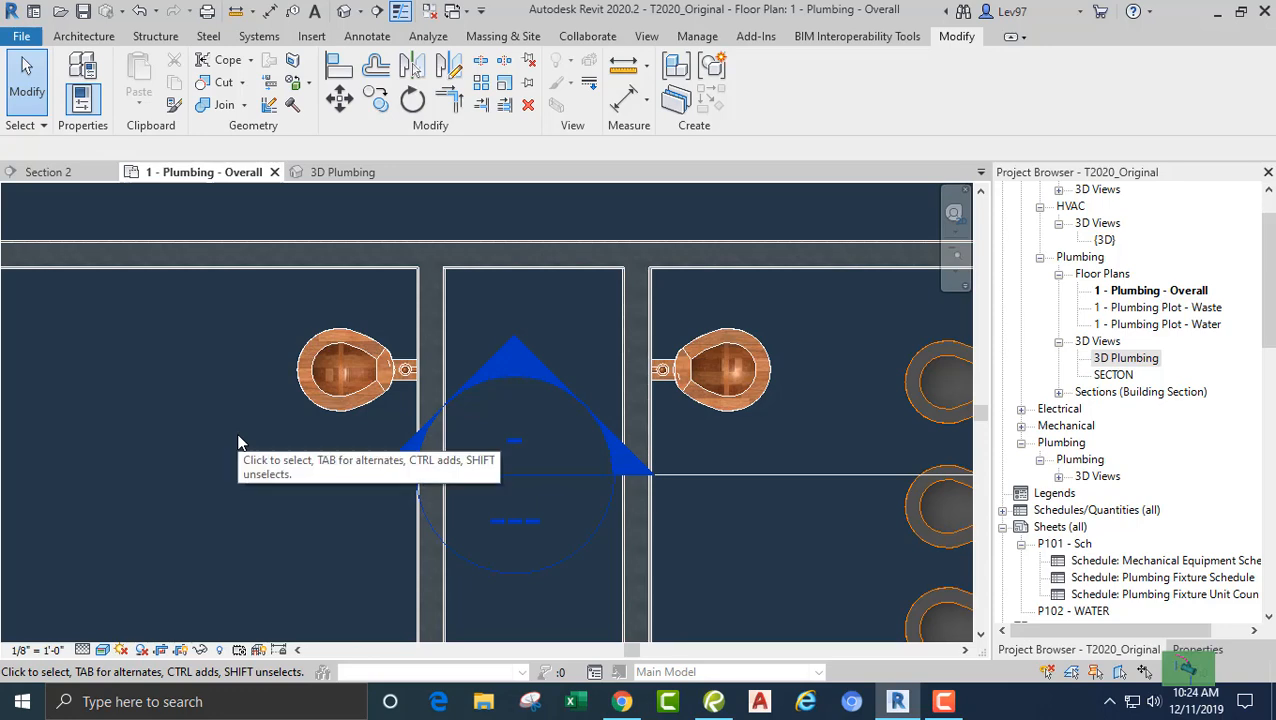
{"action": "middle_click_drag", "start_coordinate": [236, 439], "coordinate": [203, 430]}
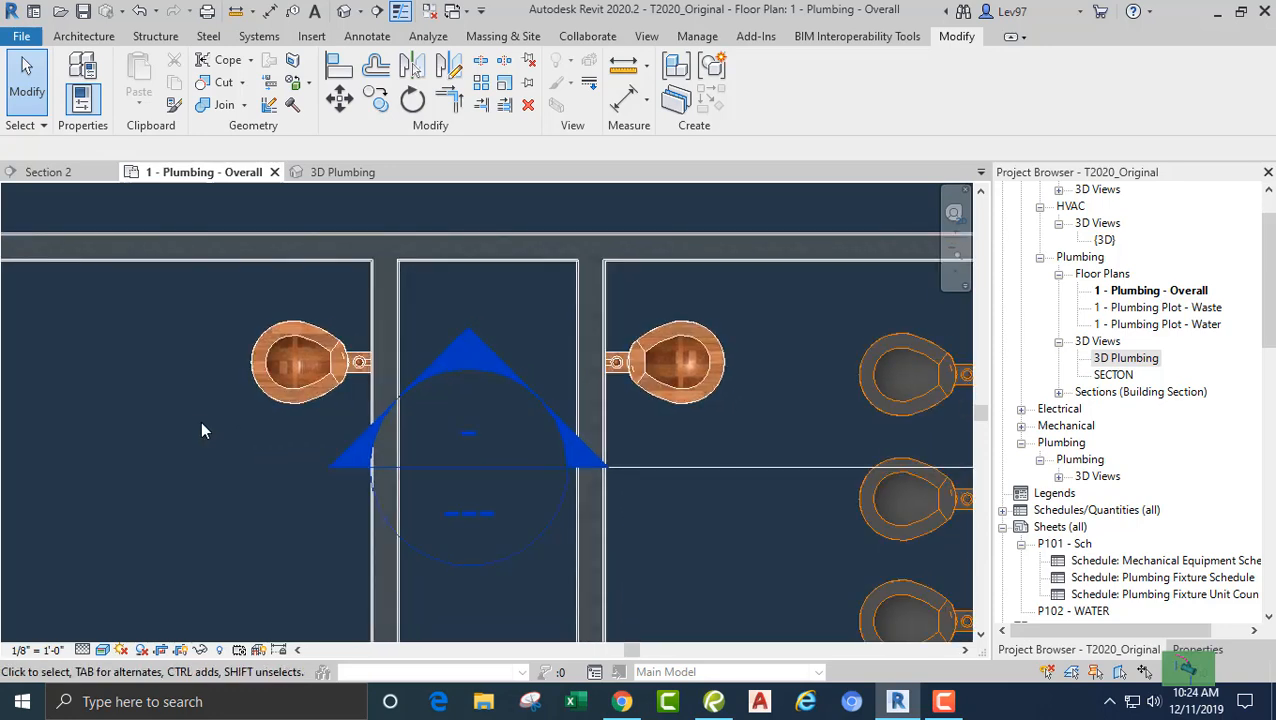
{"action": "left_click", "coordinate": [279, 403]}
{"action": "scroll", "coordinate": [443, 380], "scroll_direction": "up", "scroll_amount": 1}
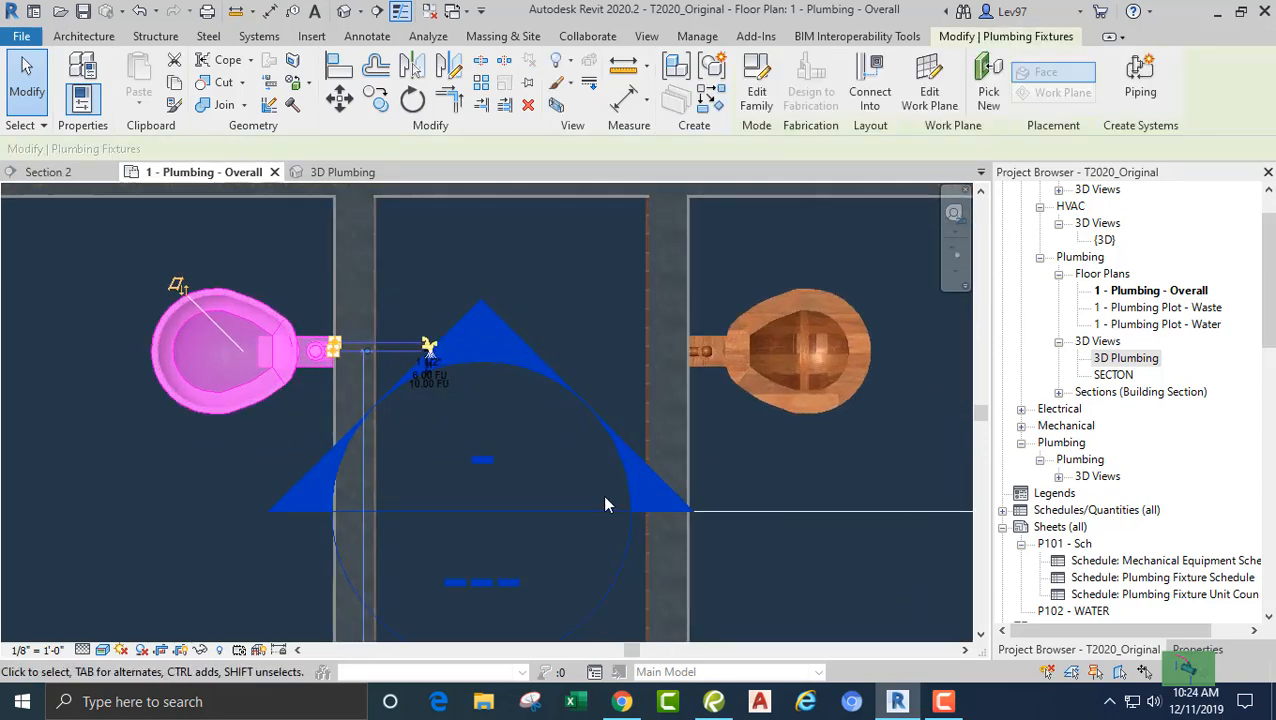
{"action": "left_click", "coordinate": [604, 489]}
{"action": "scroll", "coordinate": [600, 487], "scroll_direction": "down", "scroll_amount": 2}
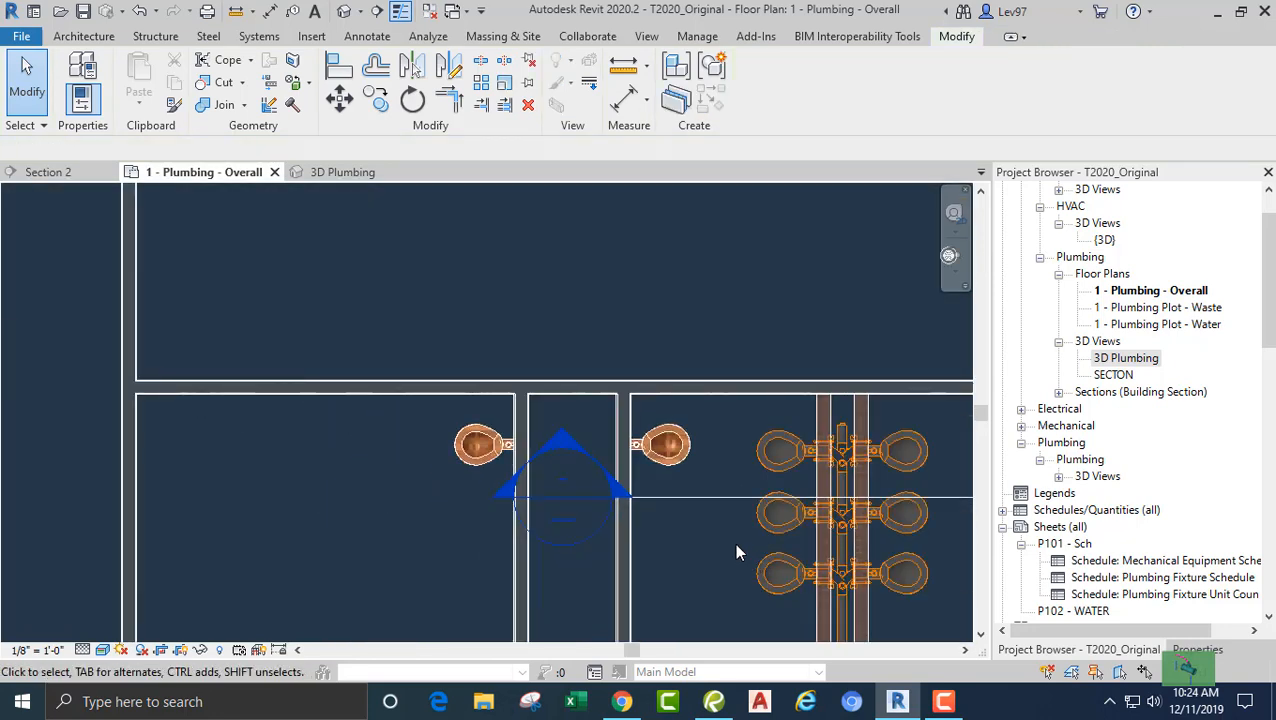
Move the Section 2 line down the plan, clear of the chase and the two new water closets.
{"action": "middle_click_drag", "start_coordinate": [735, 545], "coordinate": [538, 488]}
{"action": "left_click", "coordinate": [539, 462]}
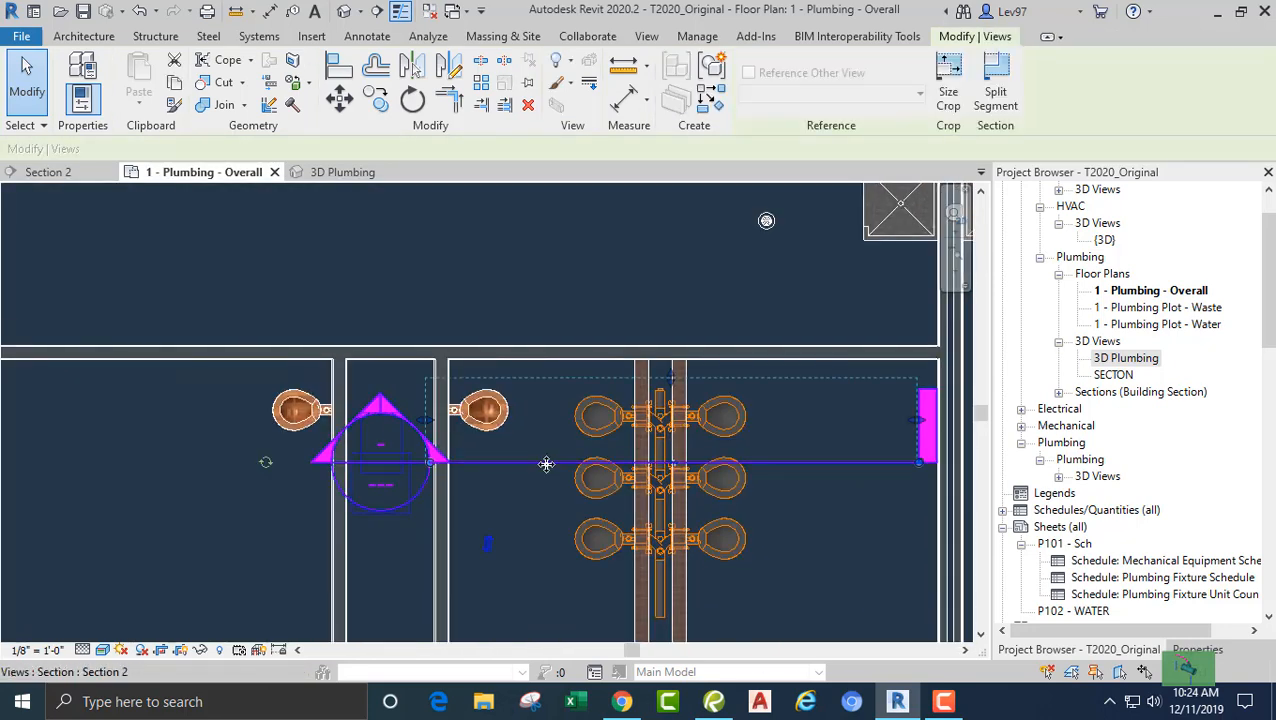
{"action": "left_click_drag", "start_coordinate": [541, 461], "coordinate": [427, 621]}
Draw a horizontal 4" pipe from the left water closet's Sanitary connector to a point inside the chase.
{"action": "middle_click_drag", "start_coordinate": [494, 524], "coordinate": [614, 595]}
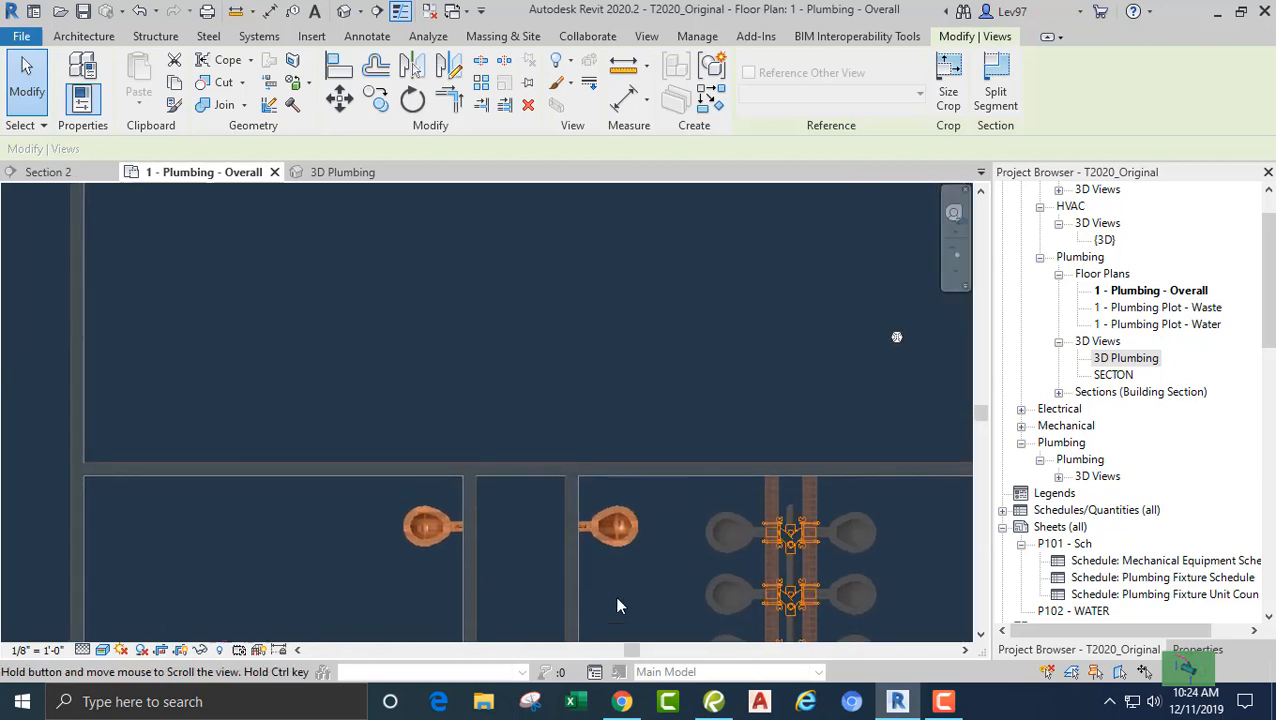
{"action": "scroll", "coordinate": [491, 547], "scroll_direction": "up", "scroll_amount": 3}
{"action": "left_click", "coordinate": [375, 545]}
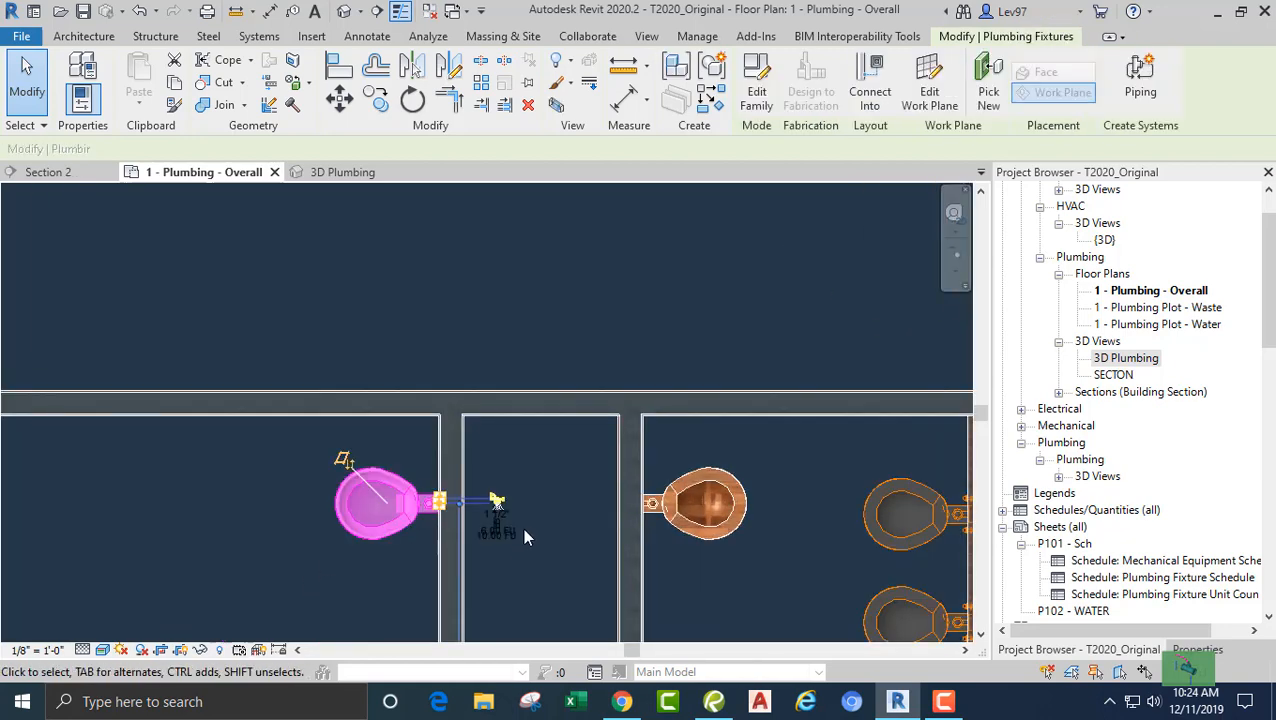
{"action": "scroll", "coordinate": [505, 495], "scroll_direction": "up", "scroll_amount": 6}
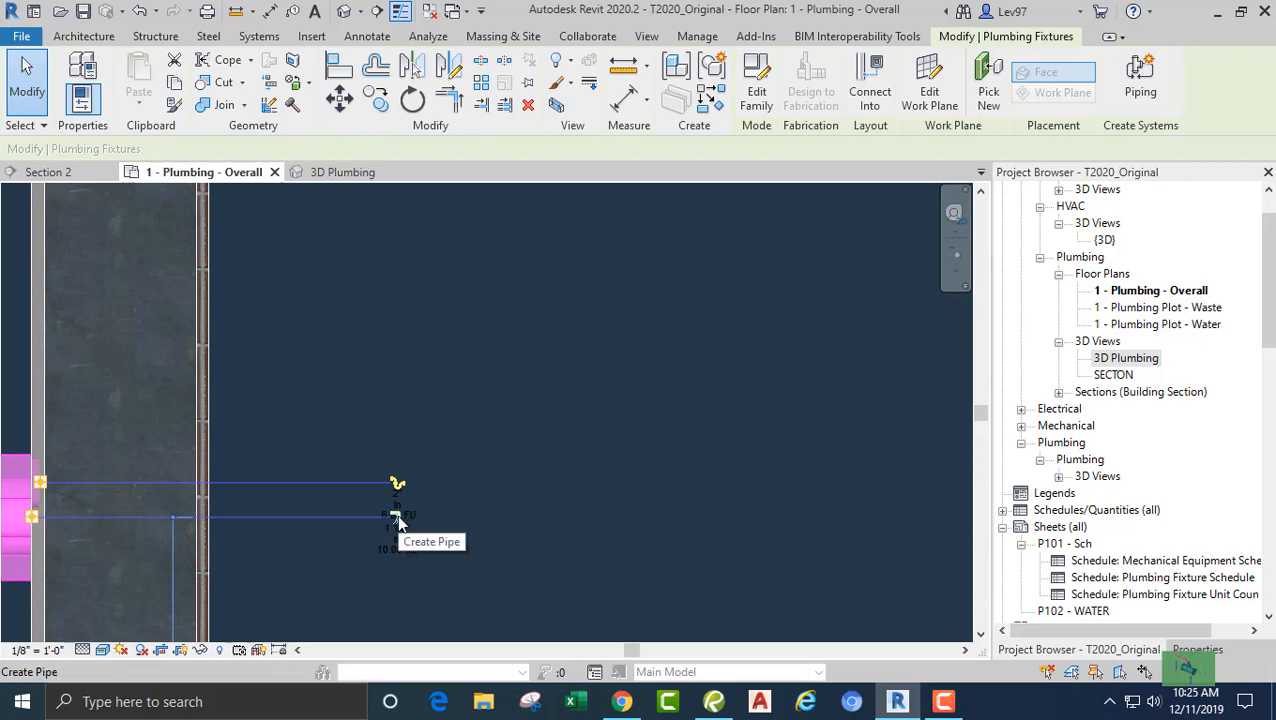
{"action": "left_click", "coordinate": [397, 517]}
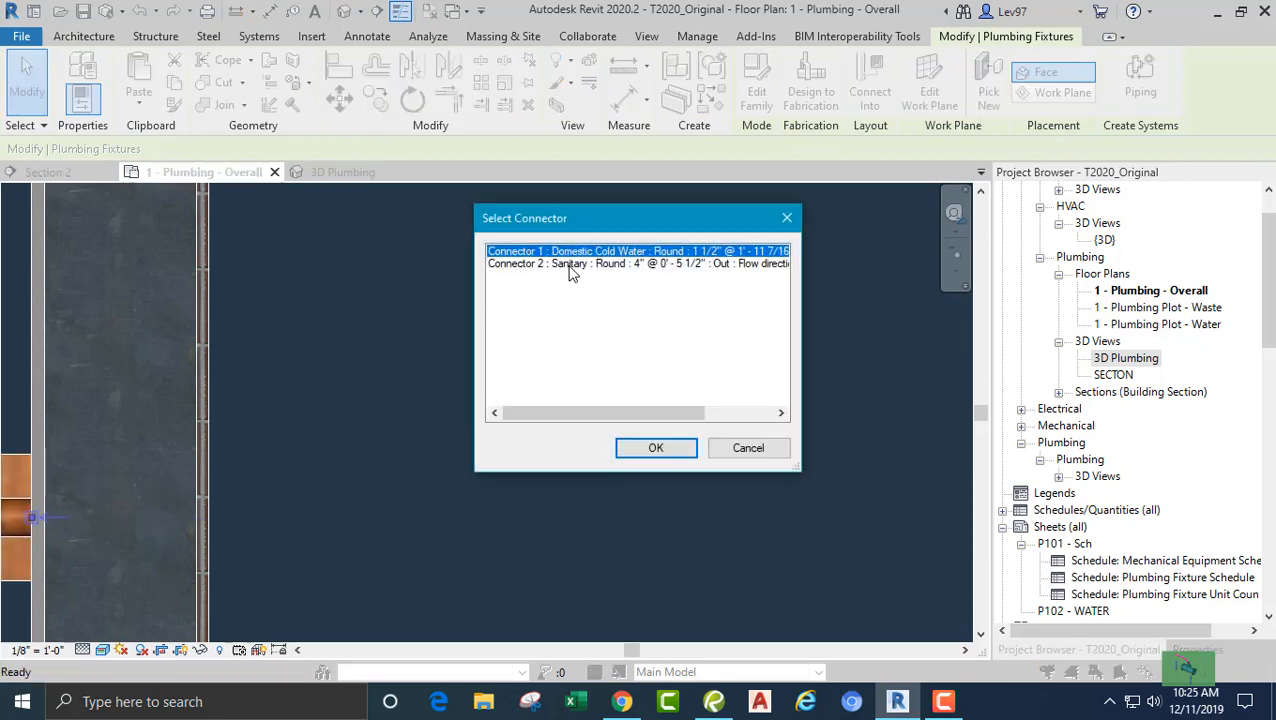
{"action": "left_click", "coordinate": [570, 264]}
{"action": "left_click", "coordinate": [655, 450]}
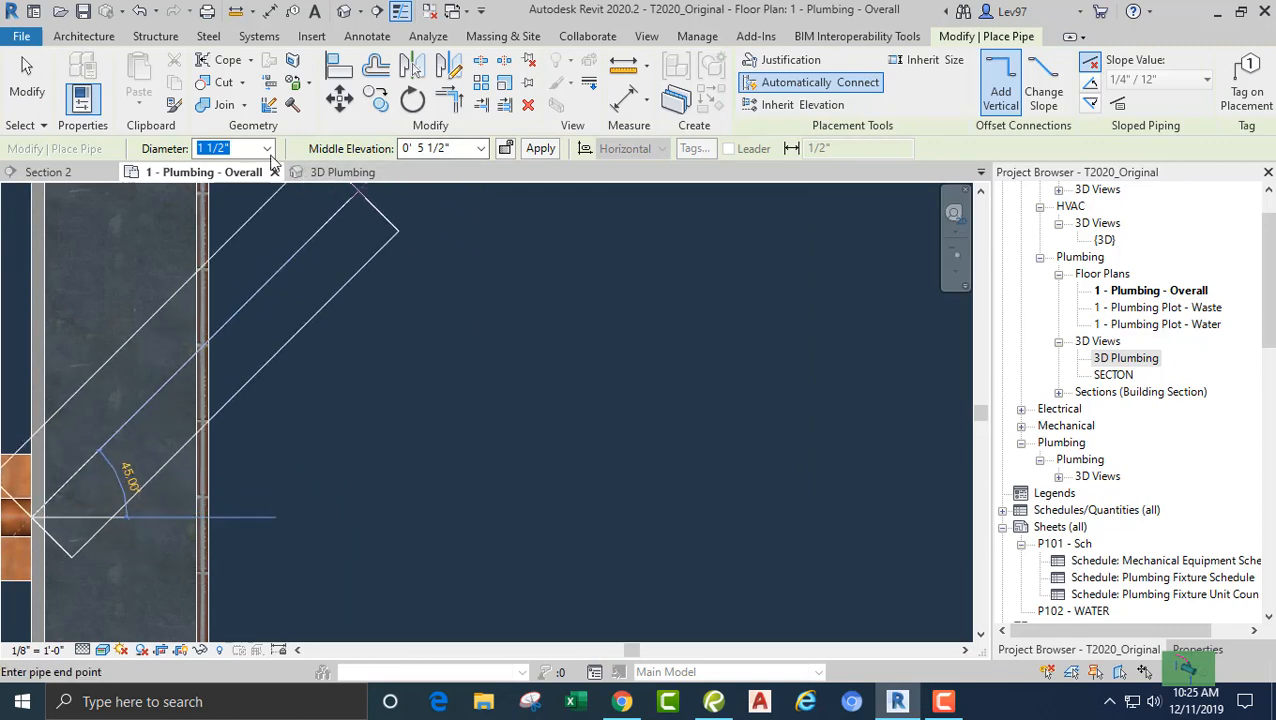
{"action": "scroll", "coordinate": [500, 517], "scroll_direction": "down", "scroll_amount": 4}
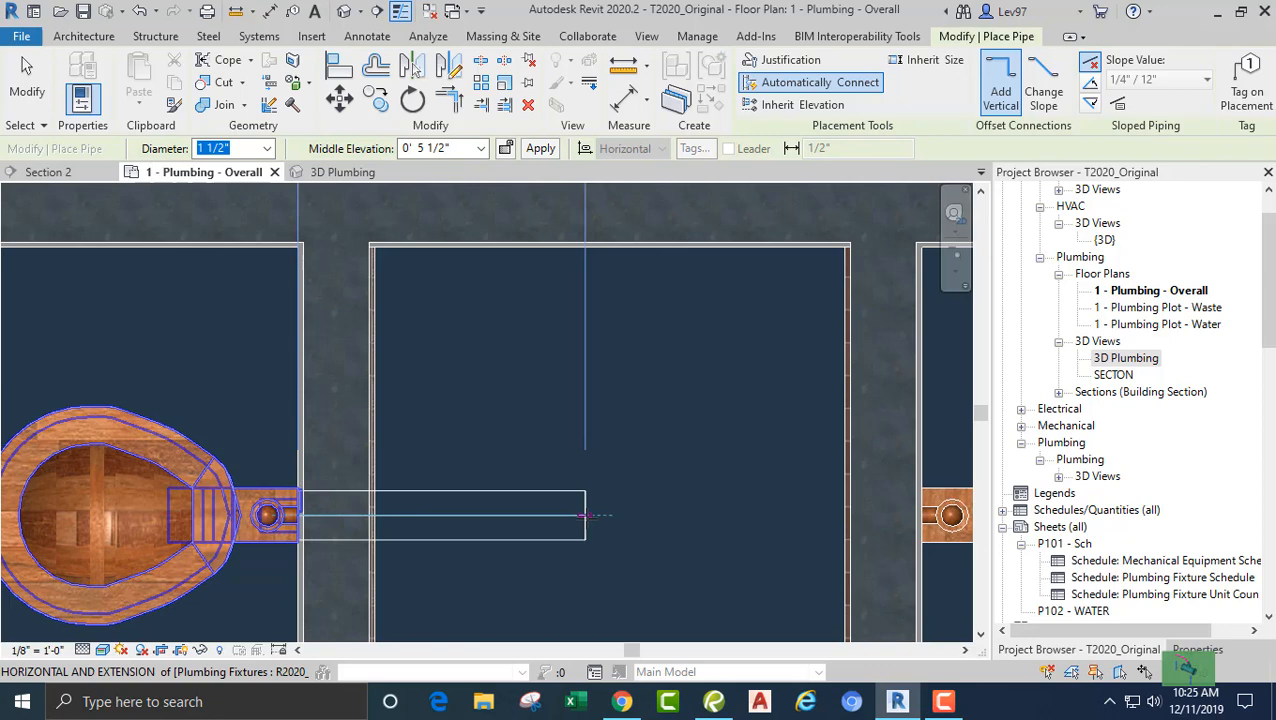
{"action": "left_click", "coordinate": [585, 516]}
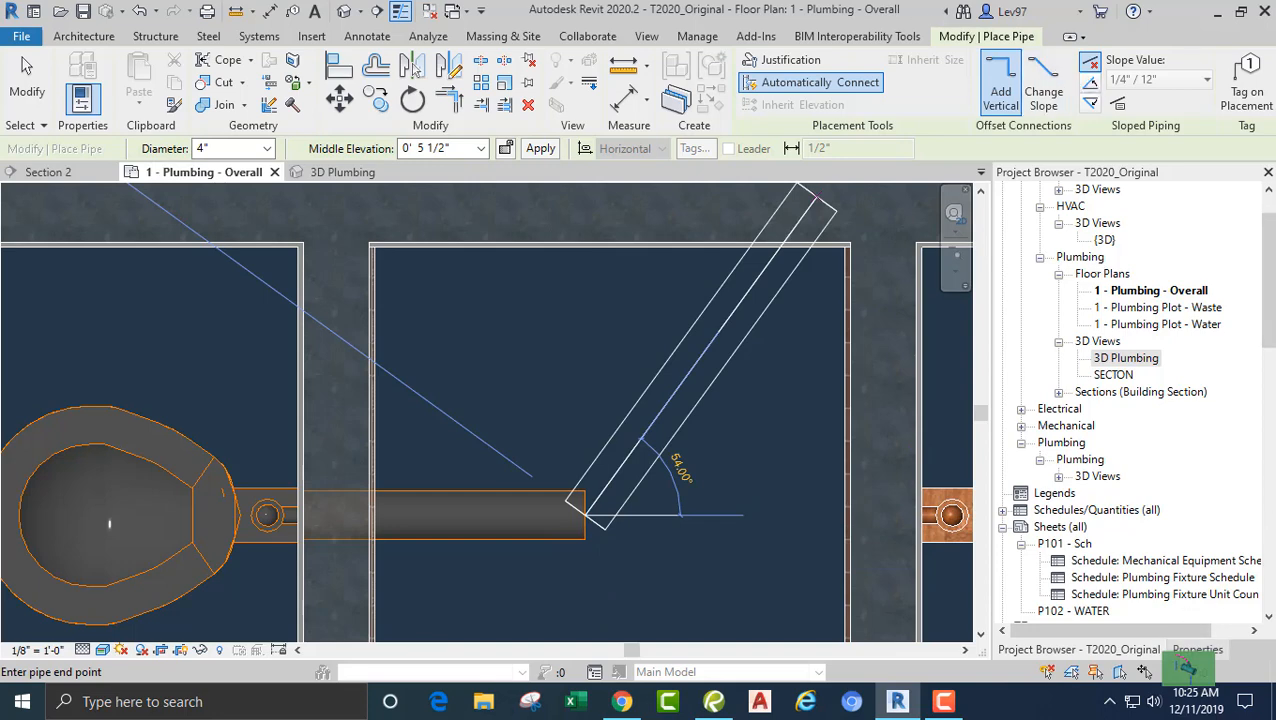
Show the pipe's properties and continue the 4" CastIron_Sanitary run with a perpendicular segment down the chase.
{"action": "left_click", "coordinate": [1197, 649]}
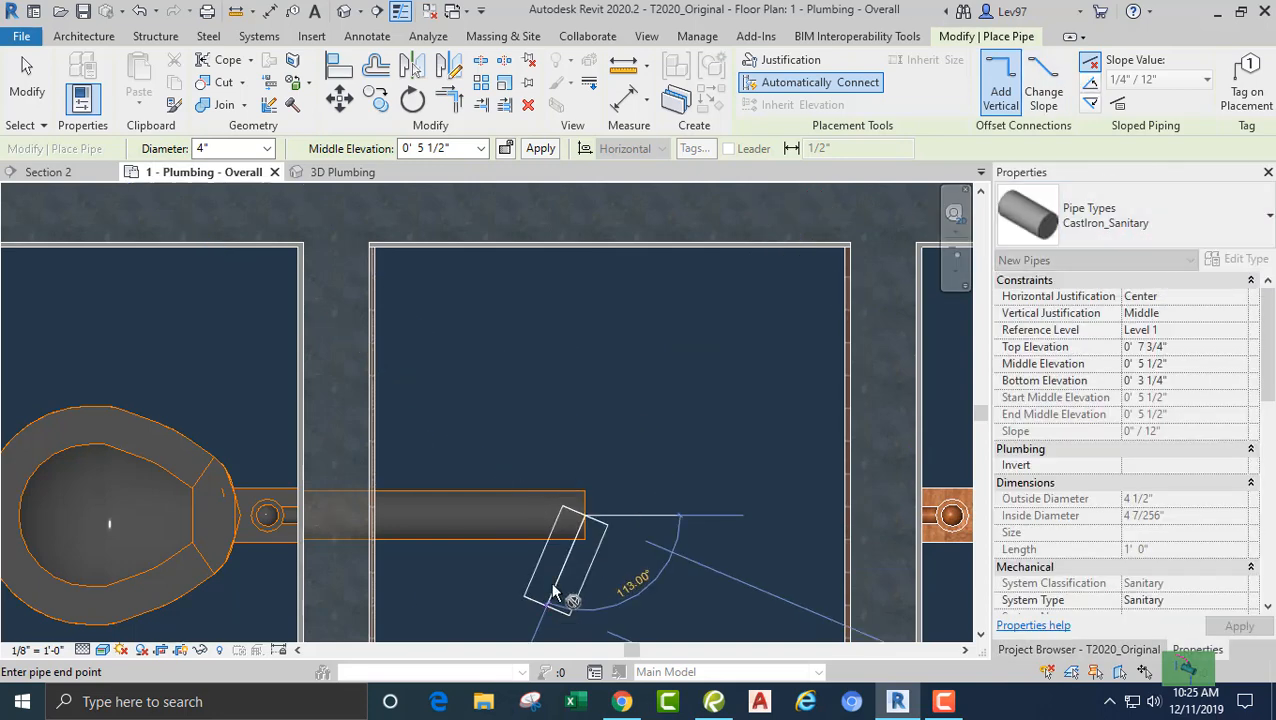
{"action": "scroll", "coordinate": [561, 552], "scroll_direction": "down", "scroll_amount": 2}
{"action": "middle_click_drag", "start_coordinate": [594, 484], "coordinate": [595, 232]}
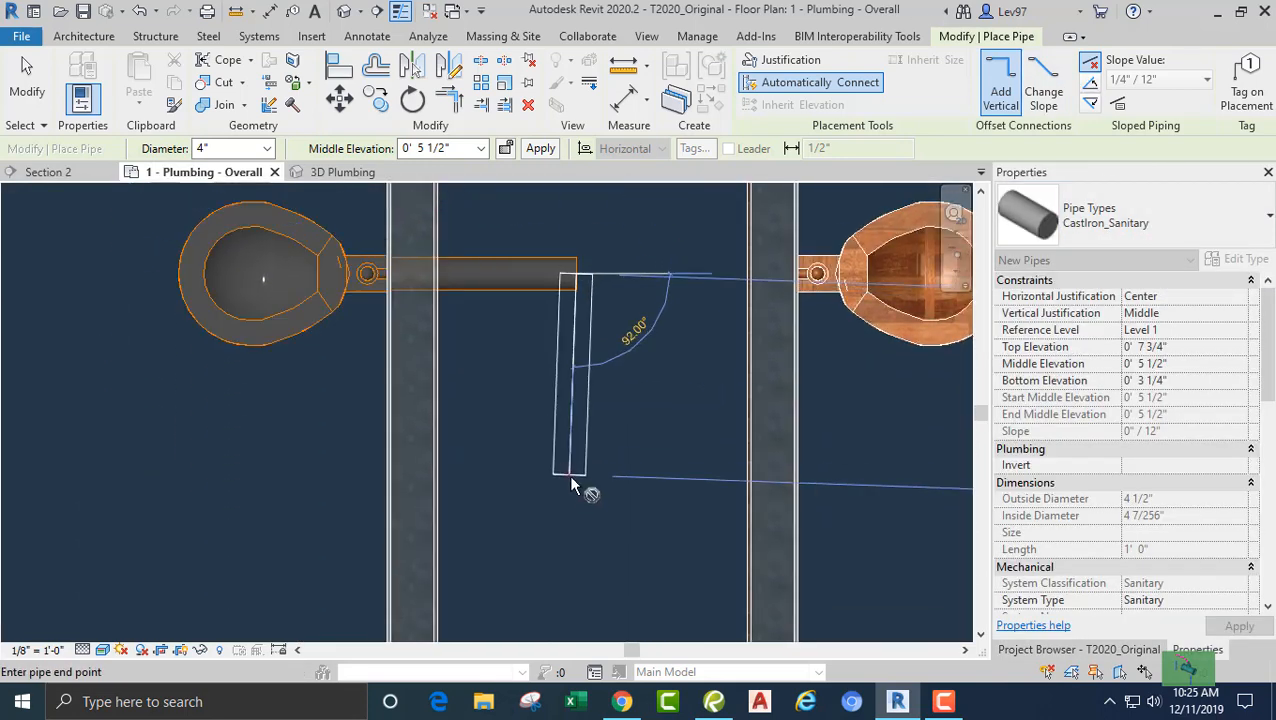
{"action": "left_click", "coordinate": [577, 560]}
{"action": "key", "text": "Escape"}
{"action": "key", "text": "Escape"}
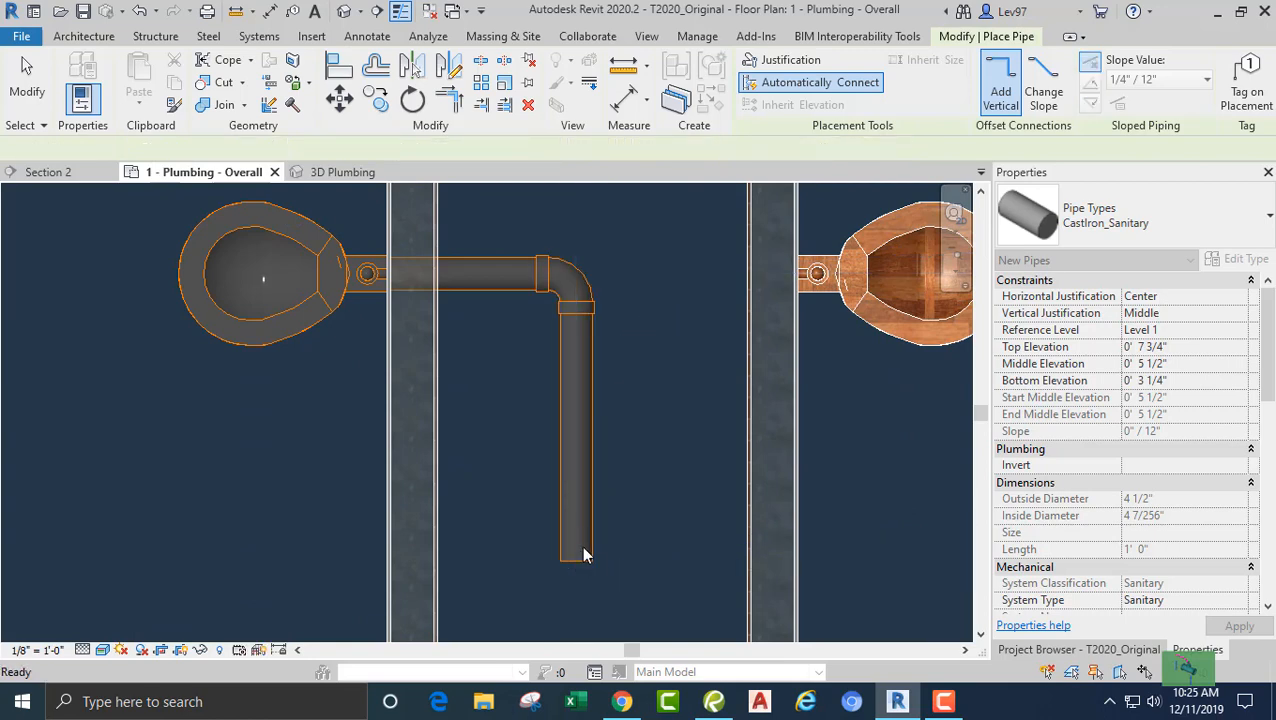
Examine the properties of the sanitary pipe running down the chase, including its system type and pipe segment.
{"action": "middle_click_drag", "start_coordinate": [689, 370], "coordinate": [603, 408]}
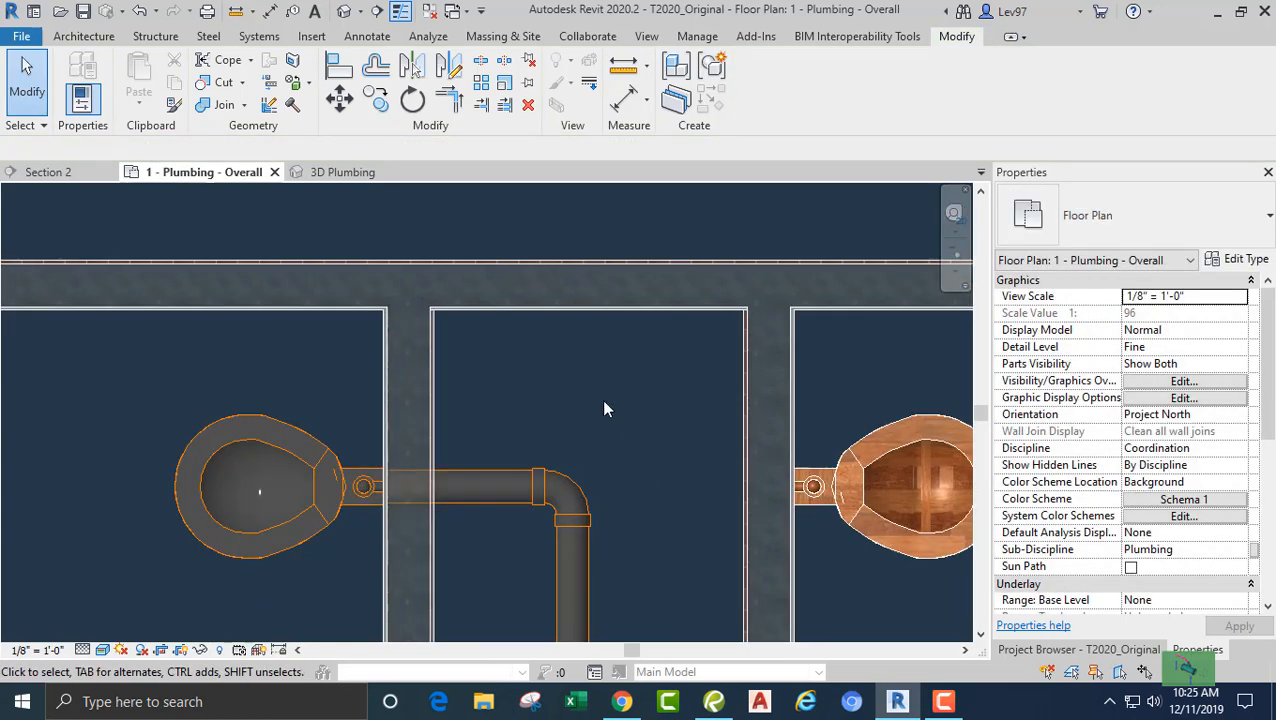
{"action": "left_click", "coordinate": [561, 481]}
{"action": "left_click", "coordinate": [557, 447]}
{"action": "left_click", "coordinate": [565, 605]}
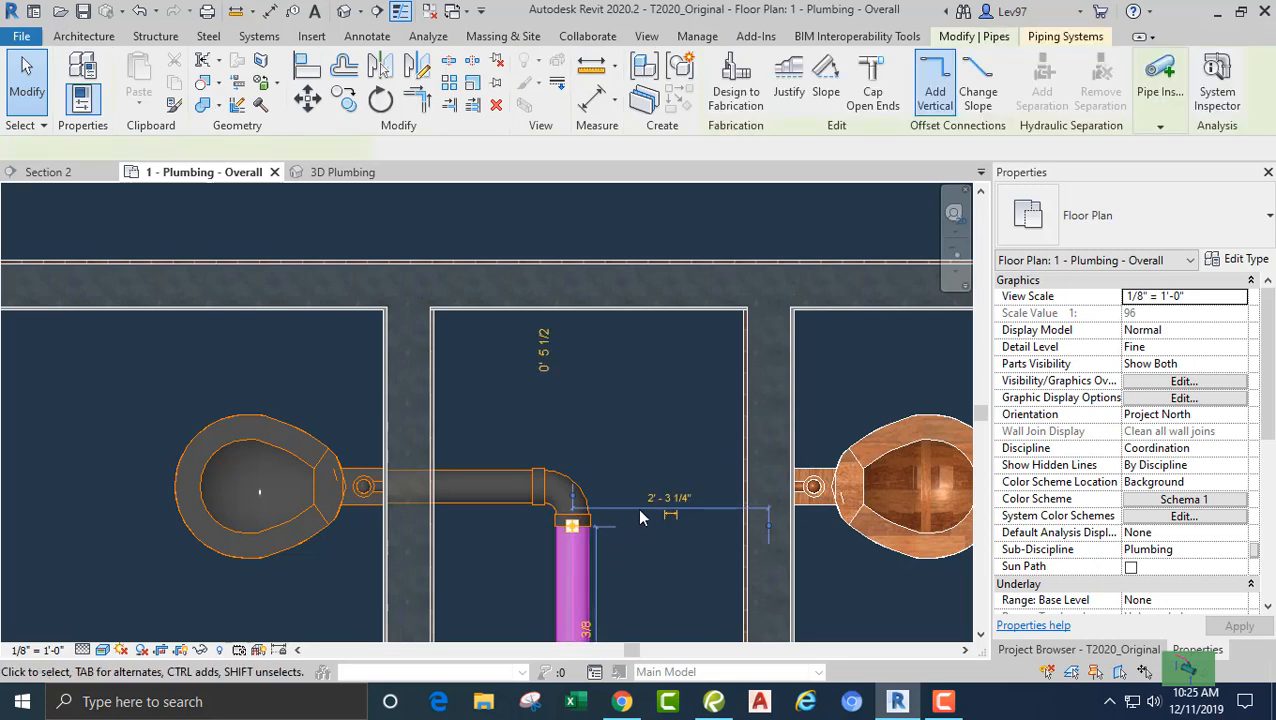
{"action": "scroll", "coordinate": [1078, 483], "scroll_direction": "down", "scroll_amount": 5}
{"action": "scroll", "coordinate": [1078, 470], "scroll_direction": "down", "scroll_amount": 2}
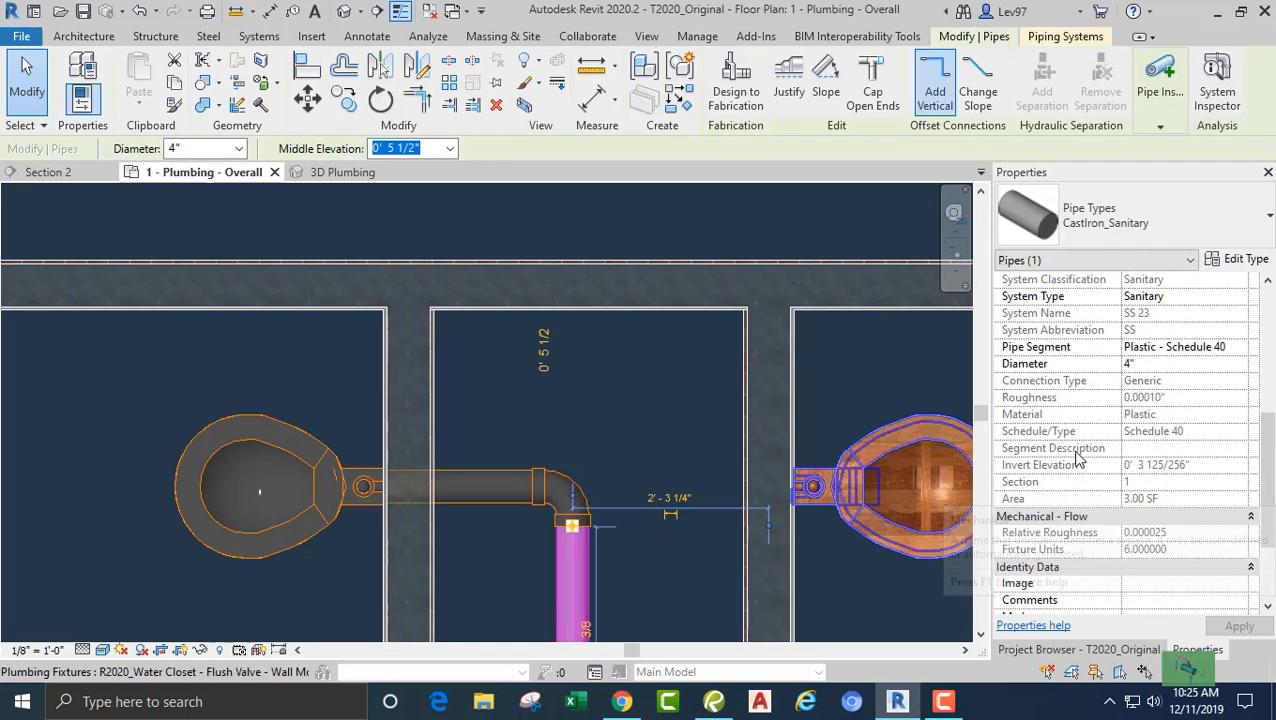
{"action": "left_click", "coordinate": [621, 408]}
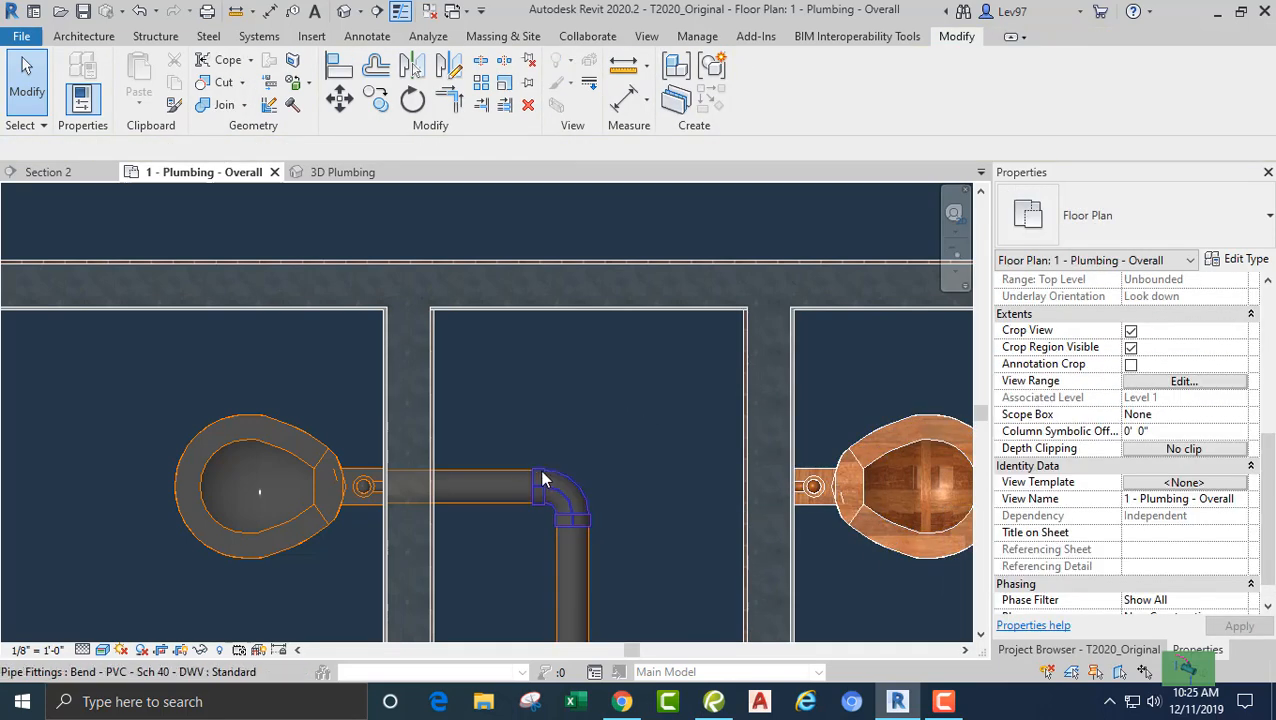
Convert the elbow in the chase to a sanitary tee and draw a short 4" pipe upward from its open end.
{"action": "left_click", "coordinate": [550, 436]}
{"action": "left_click", "coordinate": [572, 412]}
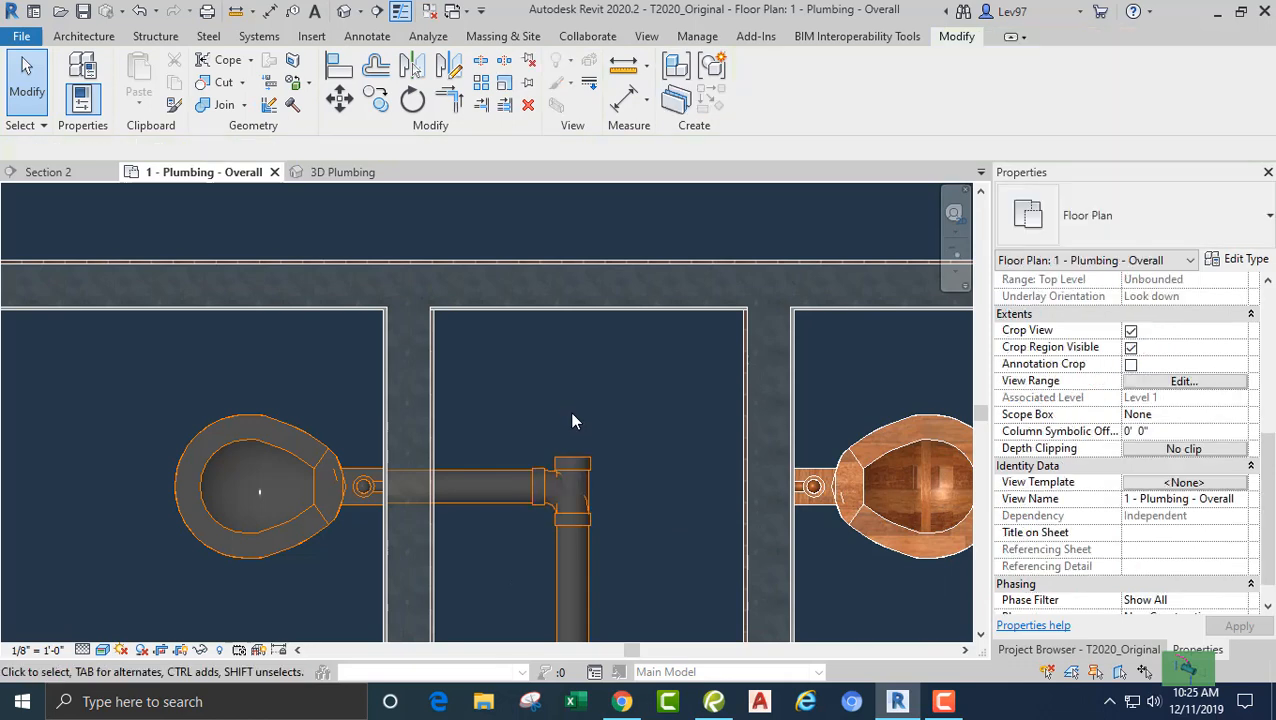
{"action": "left_click", "coordinate": [584, 460]}
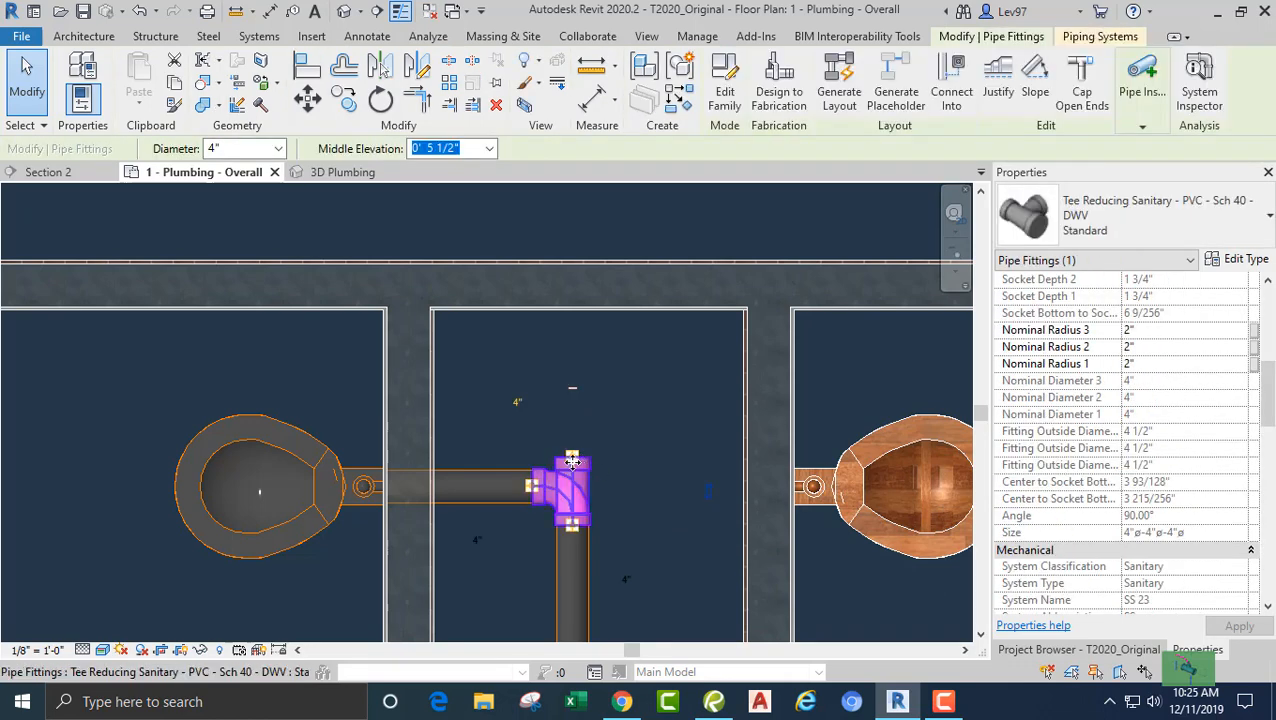
{"action": "left_click_drag", "start_coordinate": [572, 457], "coordinate": [573, 460]}
{"action": "right_click", "coordinate": [573, 460]}
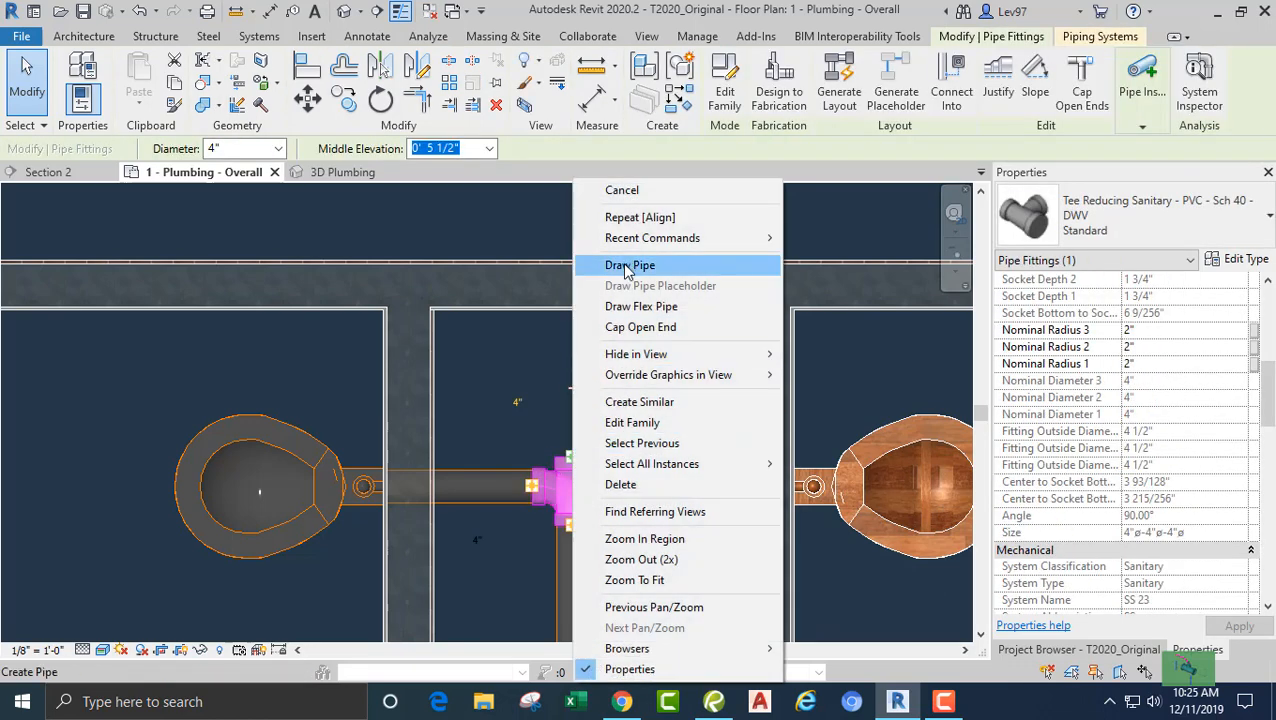
{"action": "left_click", "coordinate": [622, 263]}
{"action": "left_click", "coordinate": [572, 412]}
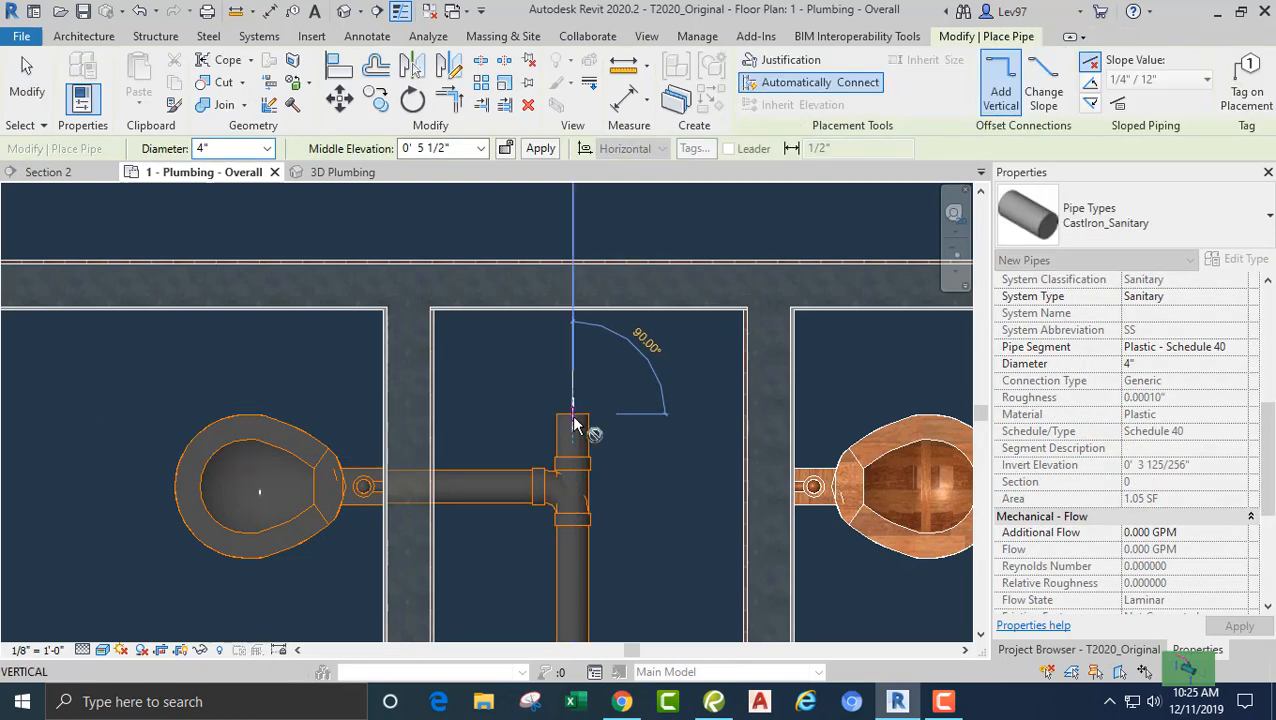
Finish the pipe run and cap the open end of the short stub above the sanitary tee.
{"action": "key", "text": "Escape"}
{"action": "key", "text": "Escape"}
{"action": "left_click", "coordinate": [573, 432]}
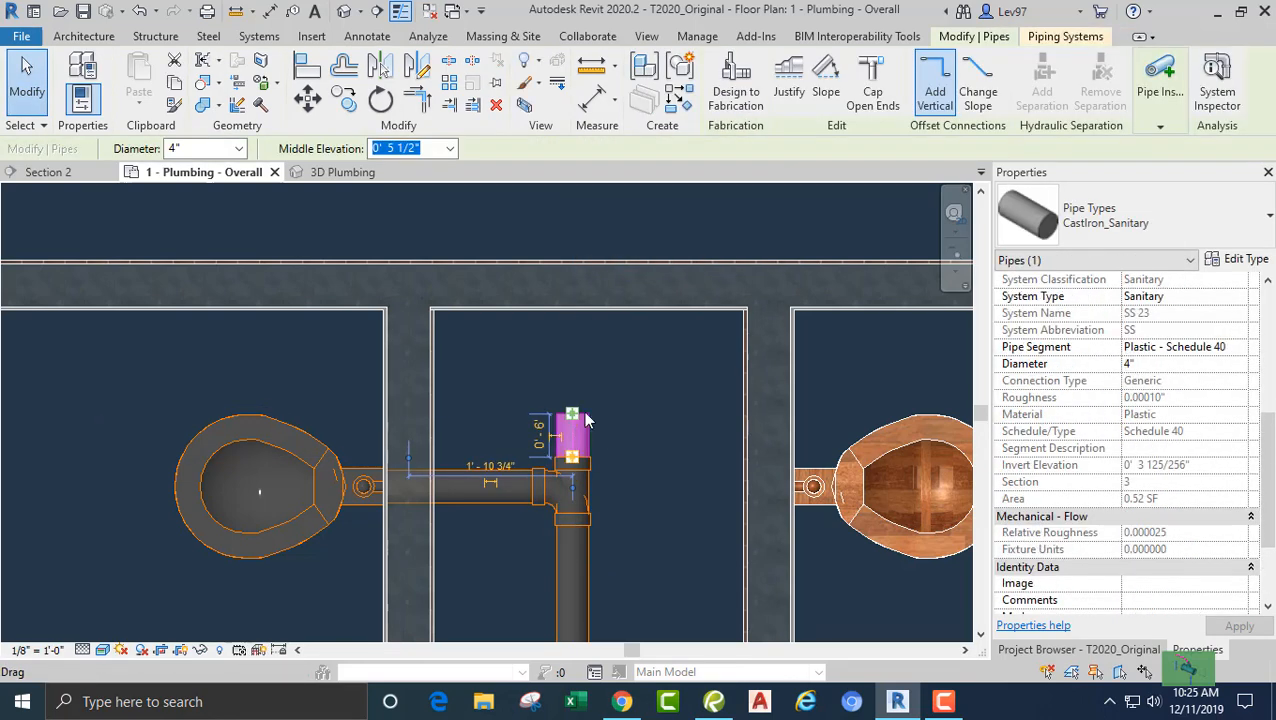
{"action": "left_click", "coordinate": [882, 102]}
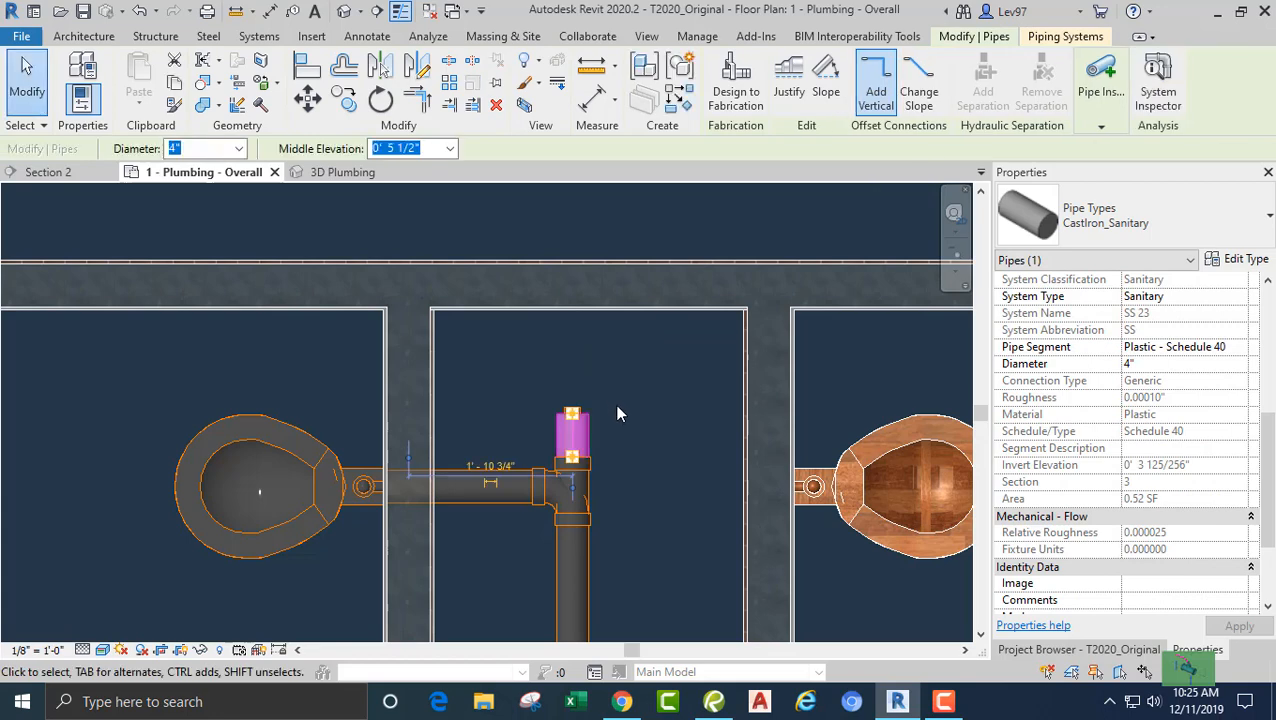
{"action": "left_click", "coordinate": [638, 450]}
Convert the sanitary tee in the chase to a double sanitary tee facing the right water closet.
{"action": "middle_click_drag", "start_coordinate": [650, 482], "coordinate": [612, 390]}
{"action": "left_click", "coordinate": [533, 402]}
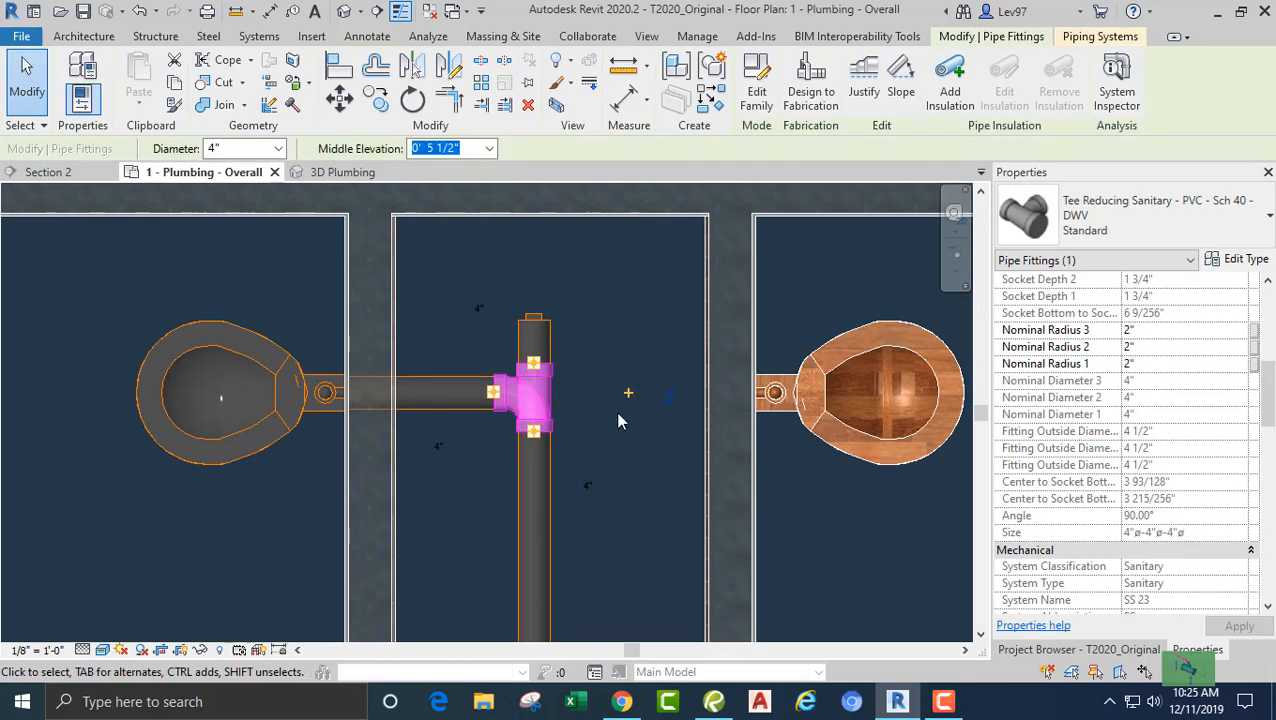
{"action": "left_click", "coordinate": [632, 417]}
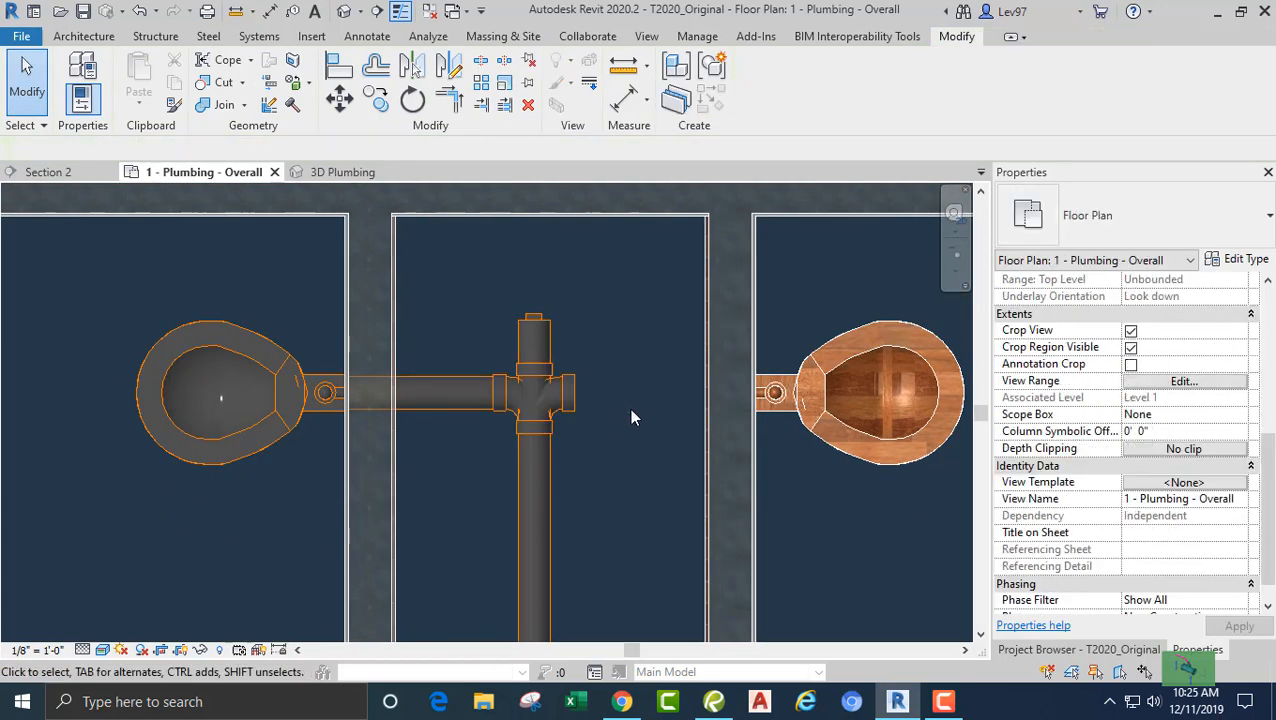
Draw a short horizontal 4" pipe from the double tee's open outlet toward the right water closet.
{"action": "left_click", "coordinate": [580, 414]}
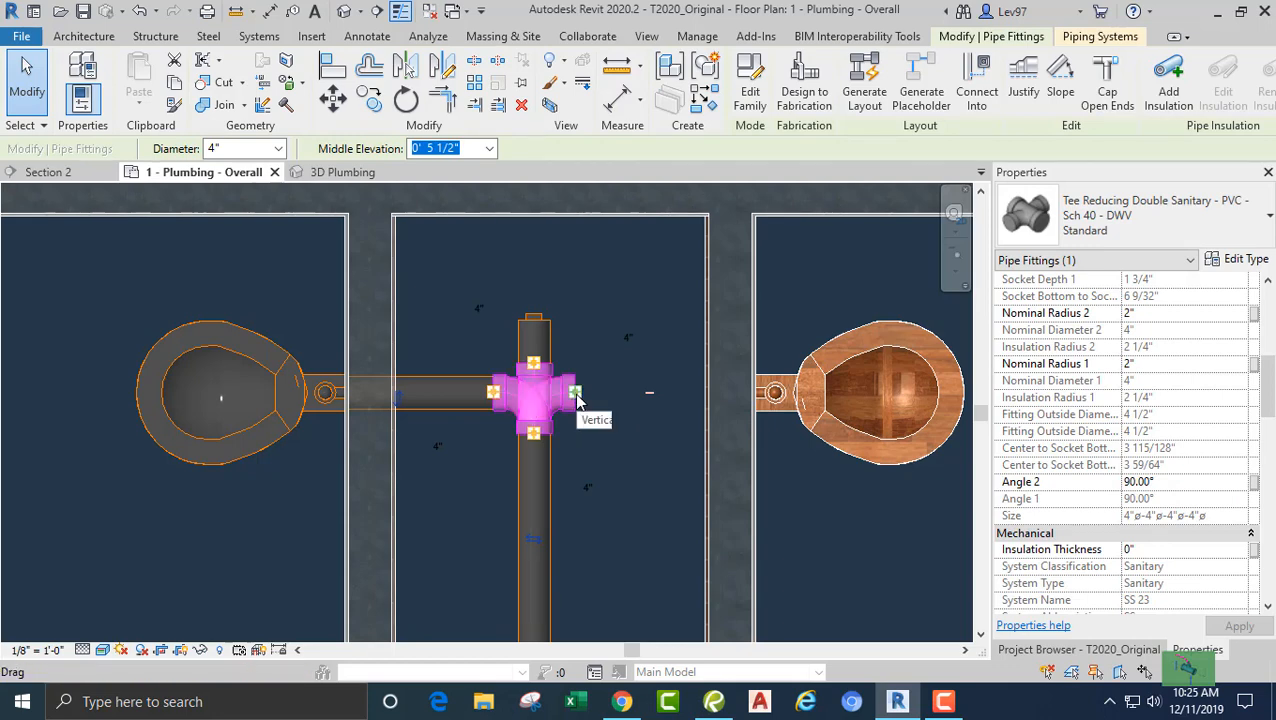
{"action": "right_click", "coordinate": [575, 397]}
{"action": "left_click", "coordinate": [612, 258]}
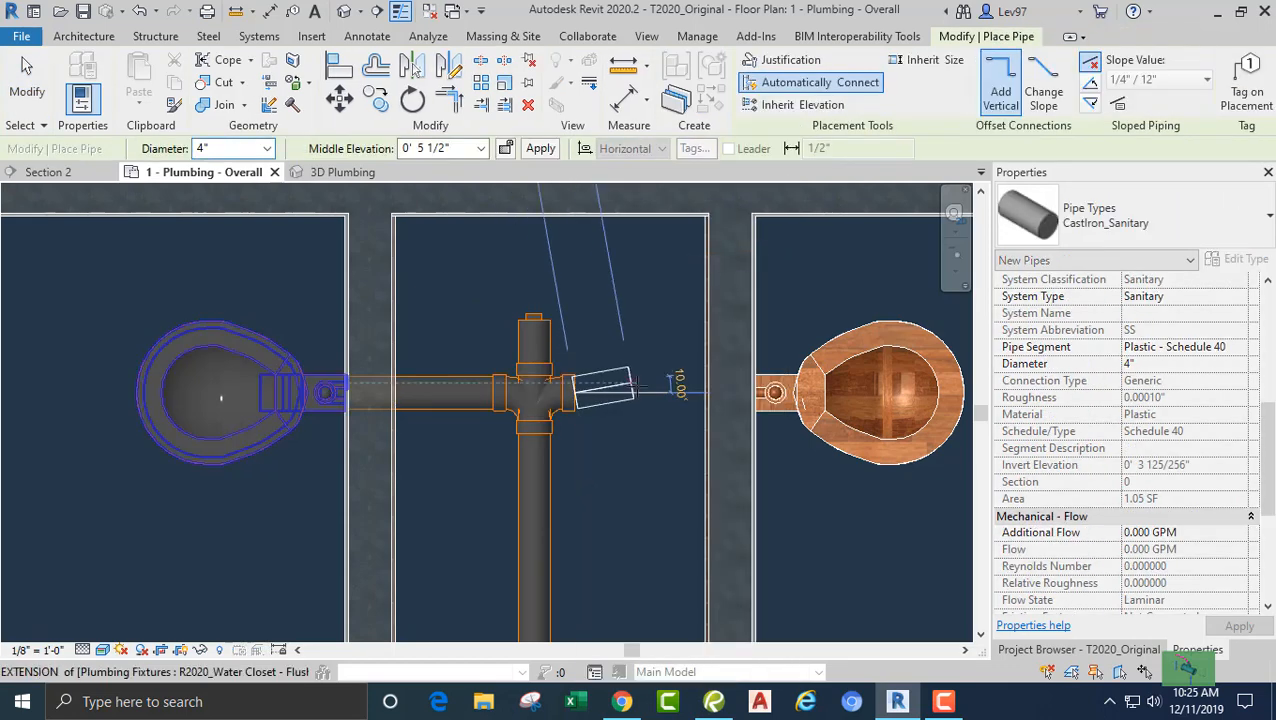
{"action": "key", "text": "Escape"}
{"action": "key", "text": "Escape"}
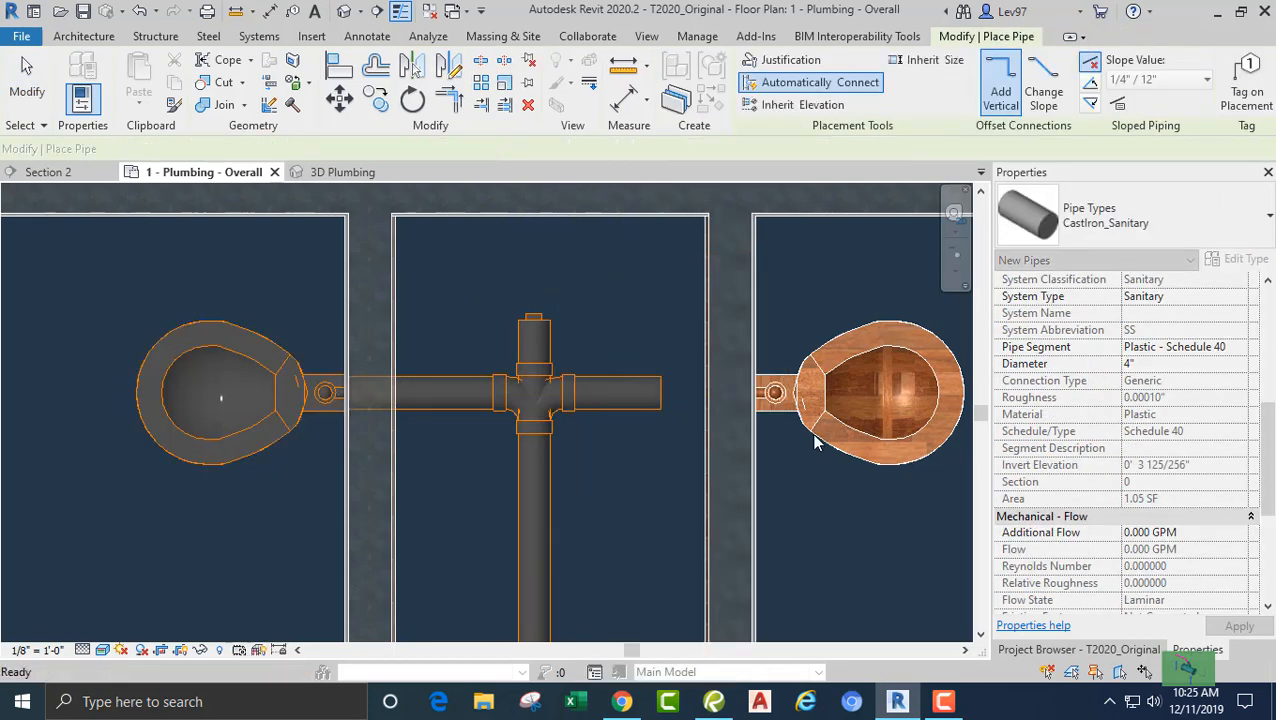
Connect the right water closet's Sanitary connector to the 4" branch pipe coming from the double tee.
{"action": "left_click", "coordinate": [799, 430]}
{"action": "scroll", "coordinate": [707, 390], "scroll_direction": "up", "scroll_amount": 2}
{"action": "scroll", "coordinate": [594, 418], "scroll_direction": "up", "scroll_amount": 2}
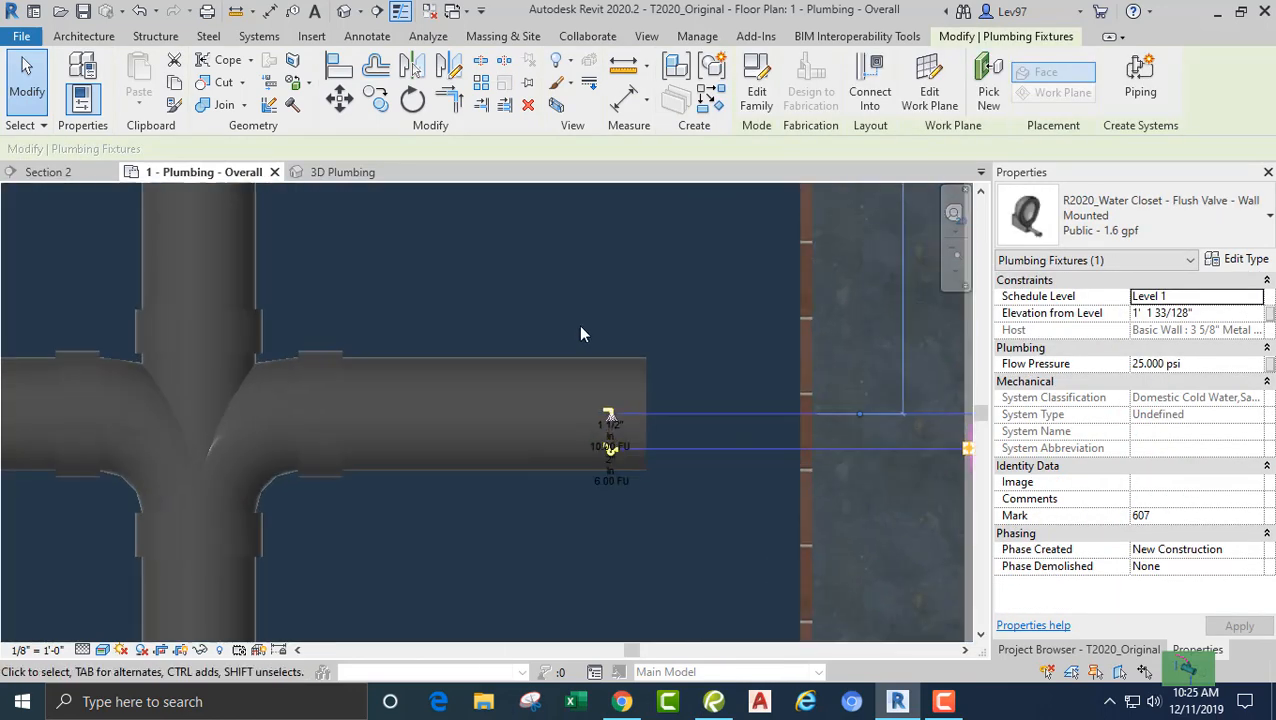
{"action": "left_click", "coordinate": [610, 416]}
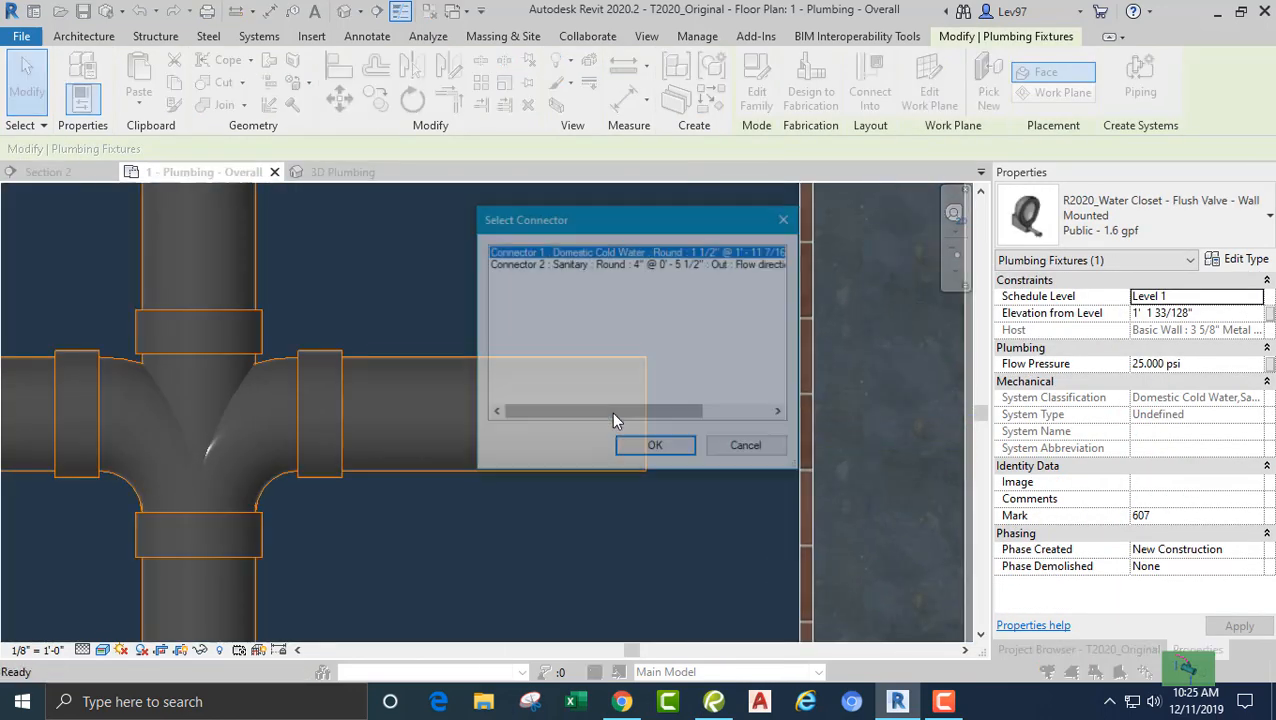
{"action": "left_click", "coordinate": [607, 264]}
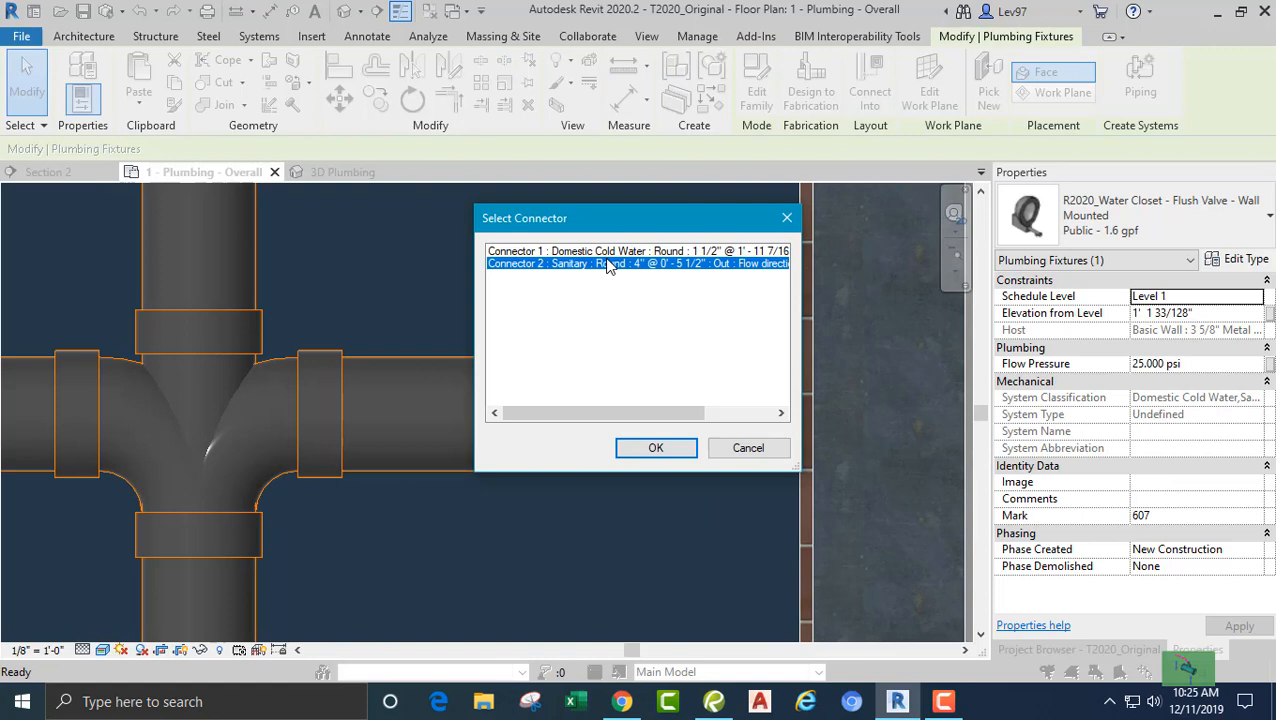
{"action": "left_click", "coordinate": [652, 448]}
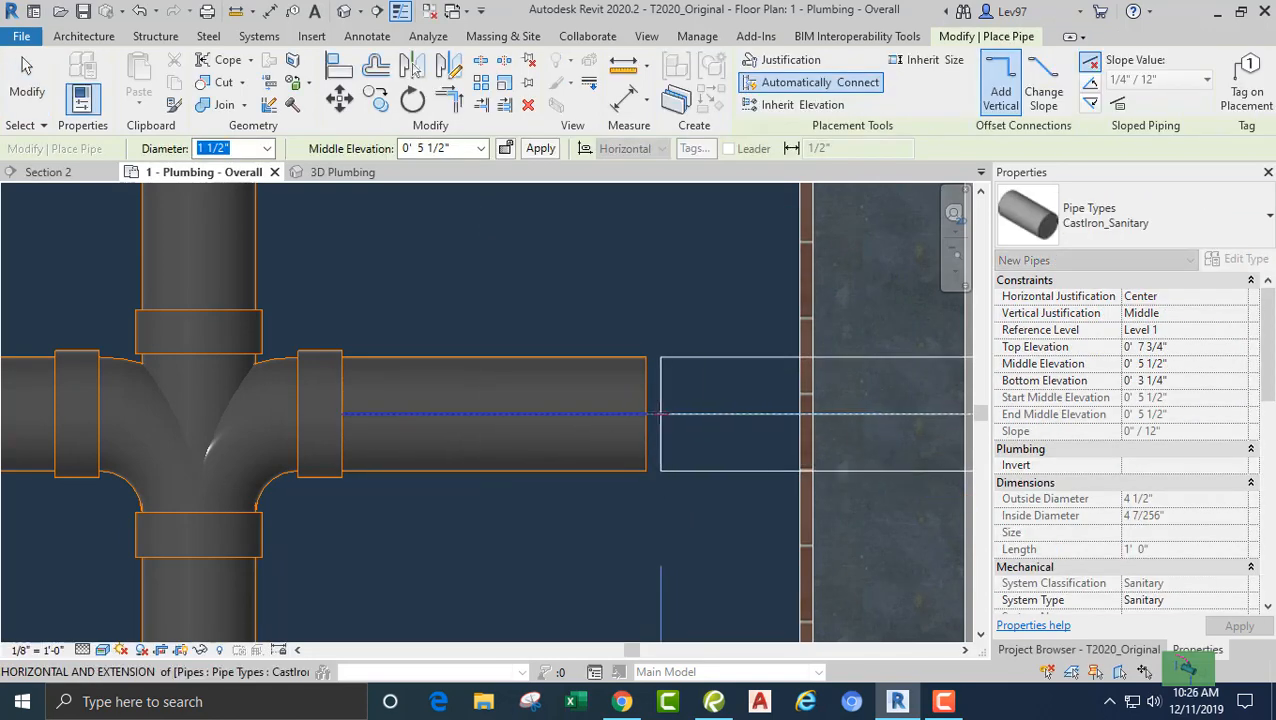
{"action": "left_click", "coordinate": [962, 414]}
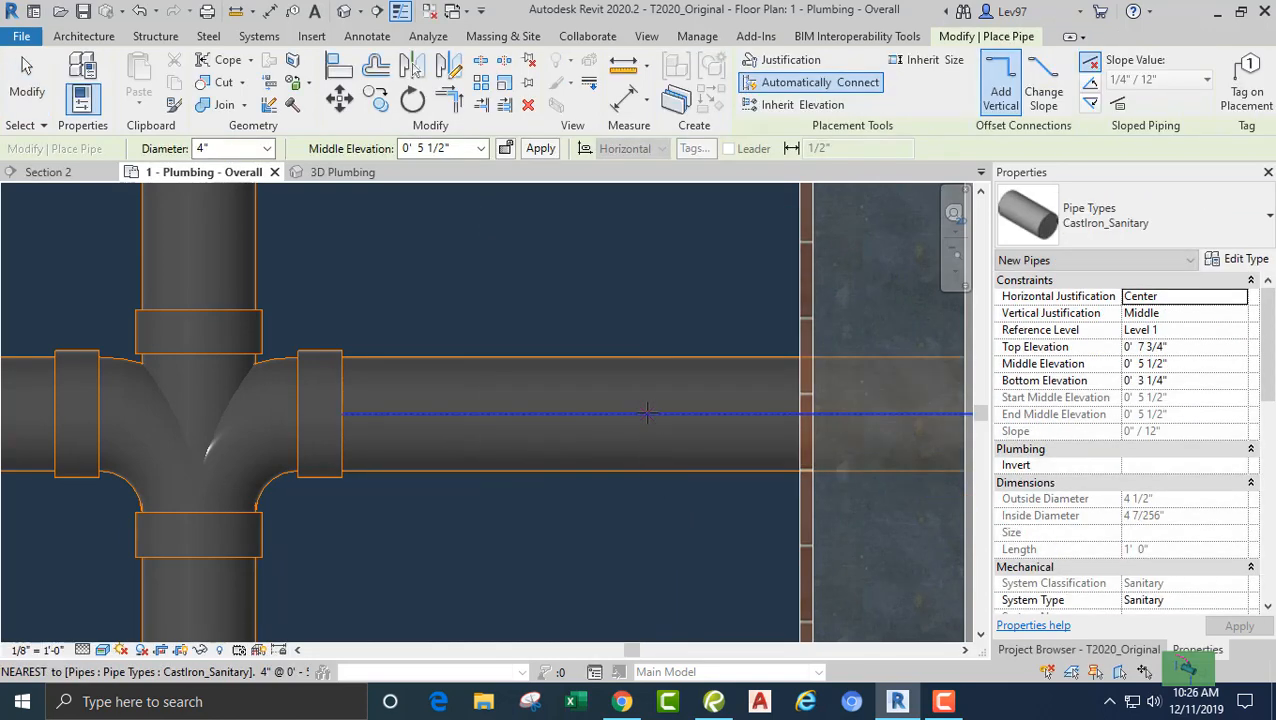
{"action": "key", "text": "Escape"}
{"action": "key", "text": "Escape"}
Examine the mechanical data and fixture units of the sanitary pipe running down the chase, and view the existing back-to-back closet layout.
{"action": "scroll", "coordinate": [602, 288], "scroll_direction": "down", "scroll_amount": 5}
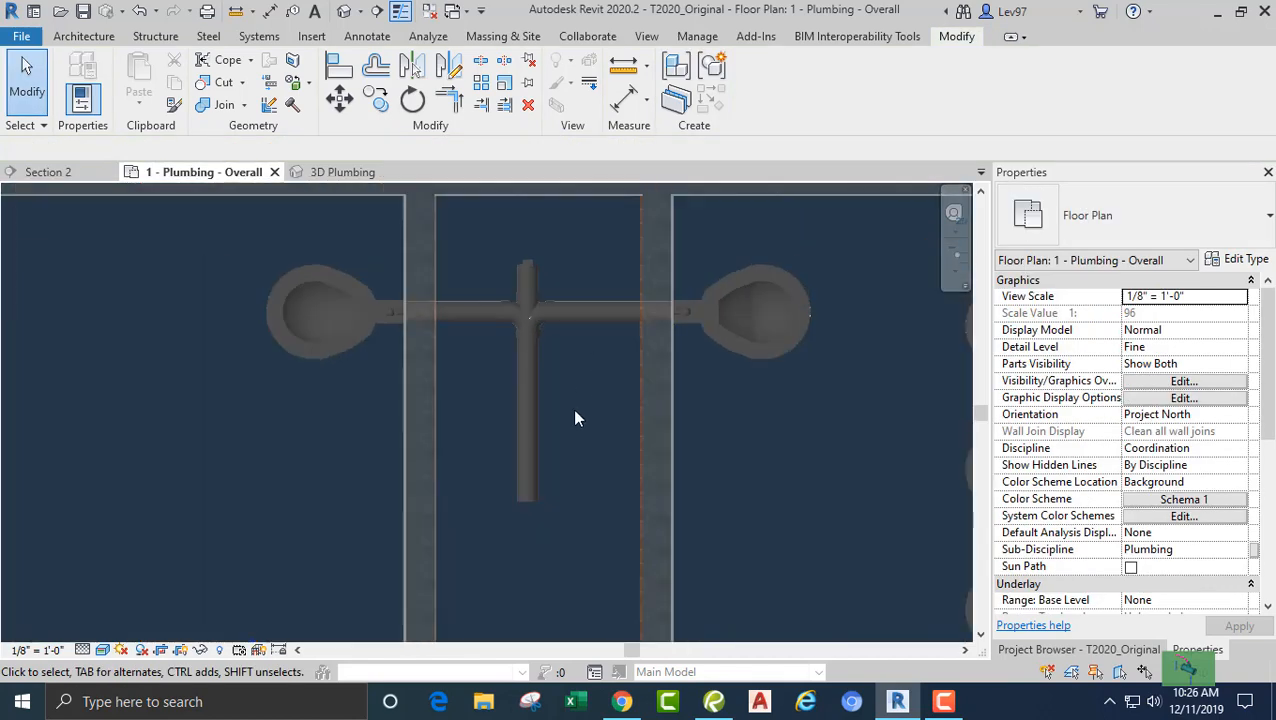
{"action": "left_click", "coordinate": [568, 349]}
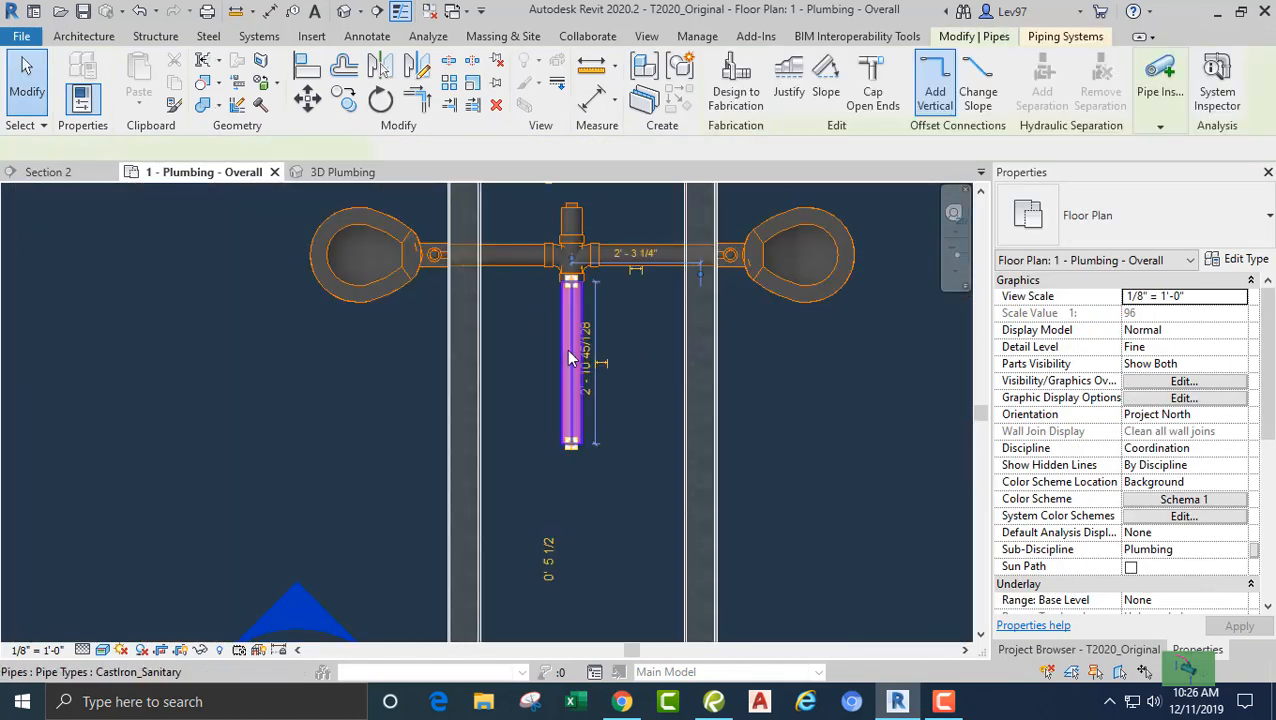
{"action": "scroll", "coordinate": [1097, 527], "scroll_direction": "down", "scroll_amount": 5}
{"action": "scroll", "coordinate": [1095, 480], "scroll_direction": "down", "scroll_amount": 5}
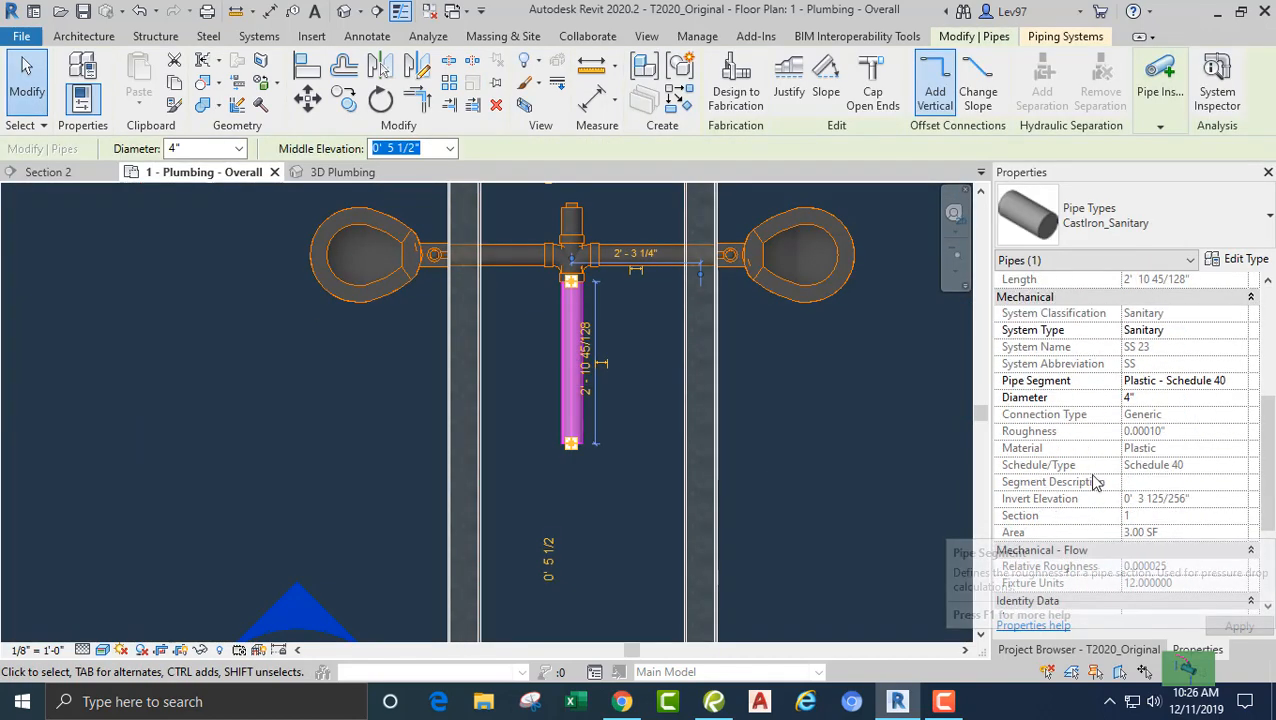
{"action": "left_click", "coordinate": [819, 404]}
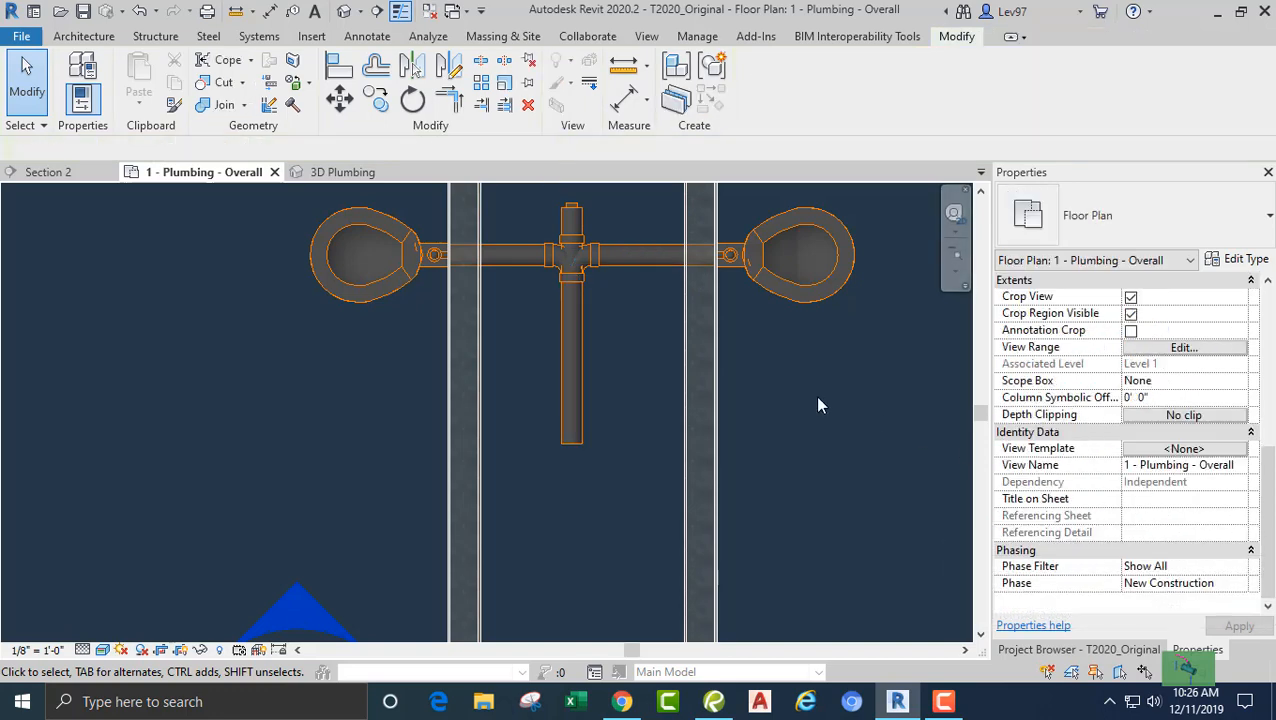
{"action": "scroll", "coordinate": [818, 402], "scroll_direction": "down", "scroll_amount": 3}
{"action": "middle_click_drag", "start_coordinate": [818, 405], "coordinate": [575, 480]}
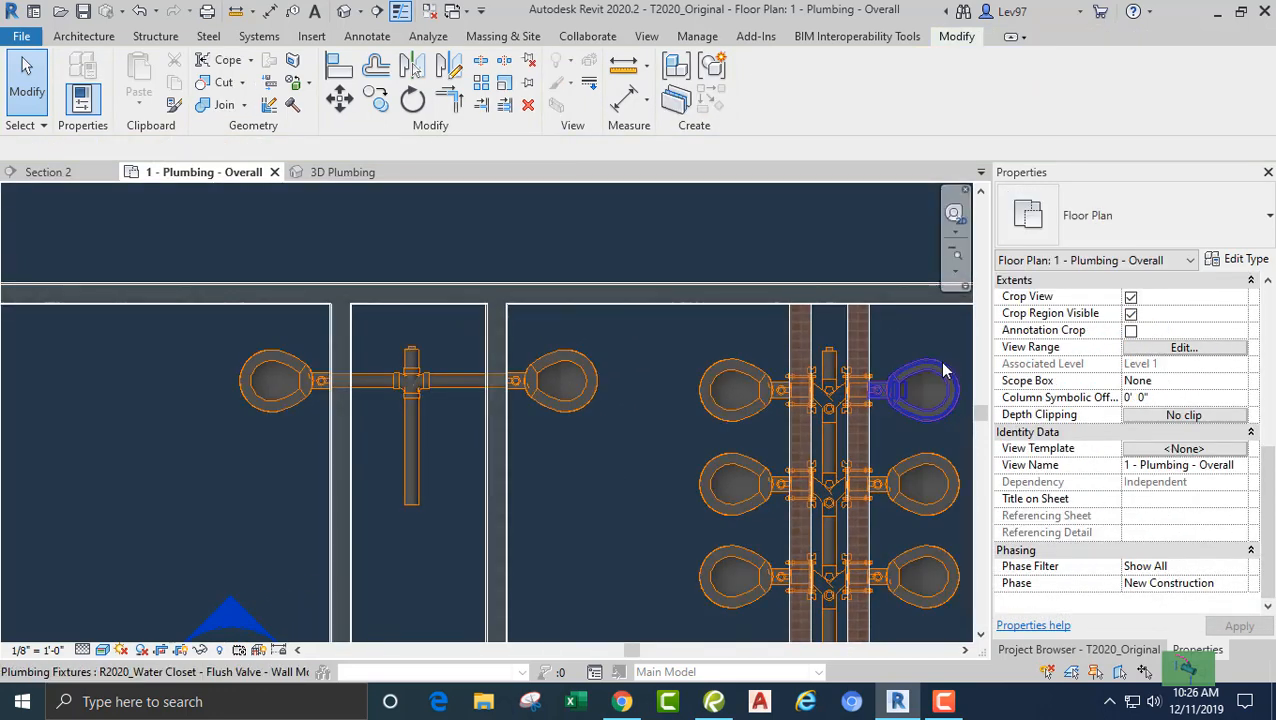
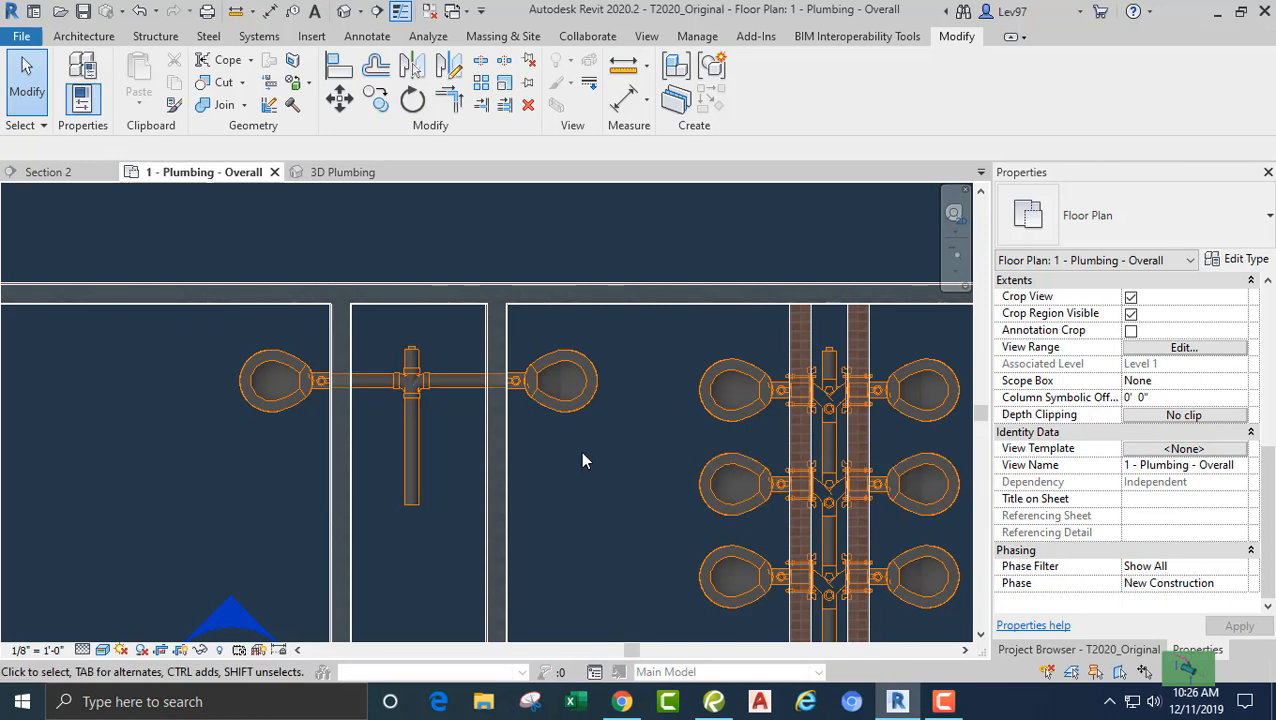
Place a similar wall-mounted water closet on the chase's left wall, below the existing left water closet.
{"action": "scroll", "coordinate": [580, 451], "scroll_direction": "up", "scroll_amount": 3}
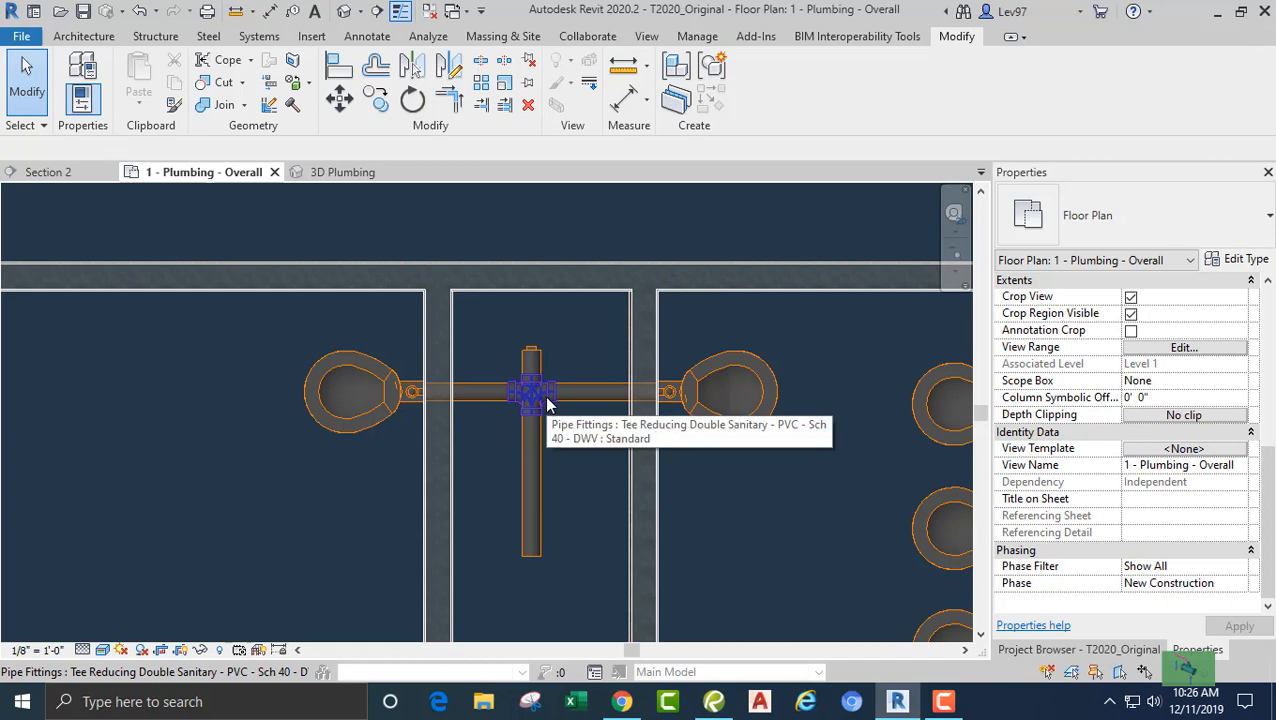
{"action": "left_click", "coordinate": [351, 428]}
{"action": "right_click", "coordinate": [352, 429]}
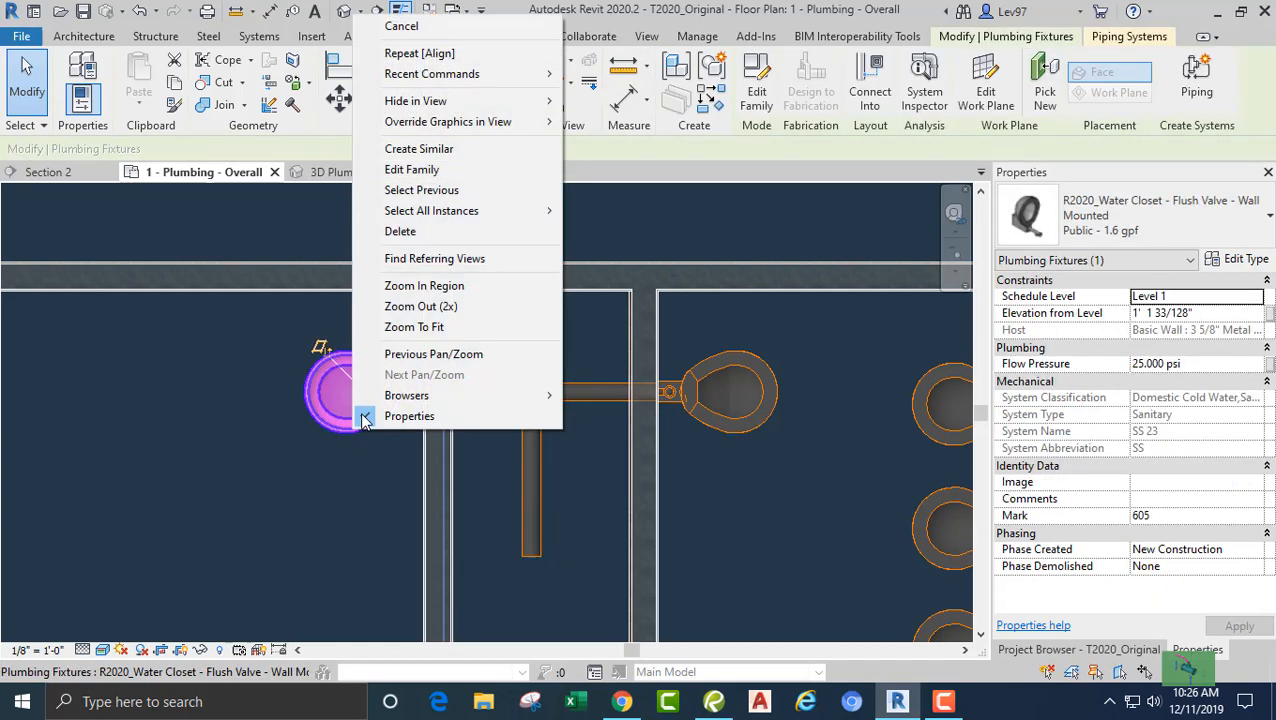
{"action": "left_click", "coordinate": [452, 150]}
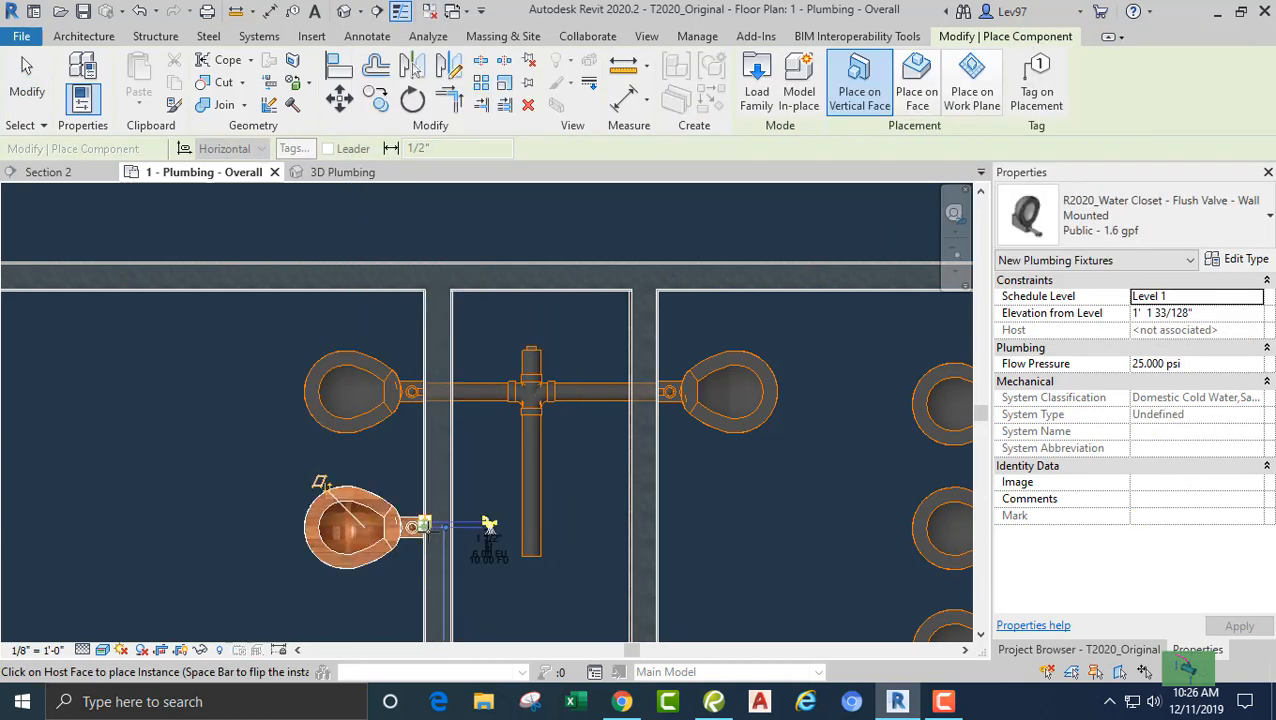
{"action": "key", "text": "Escape"}
Extend the 4" sanitary main about 4' further down the chase from its open lower end.
{"action": "middle_click_drag", "start_coordinate": [521, 612], "coordinate": [572, 450]}
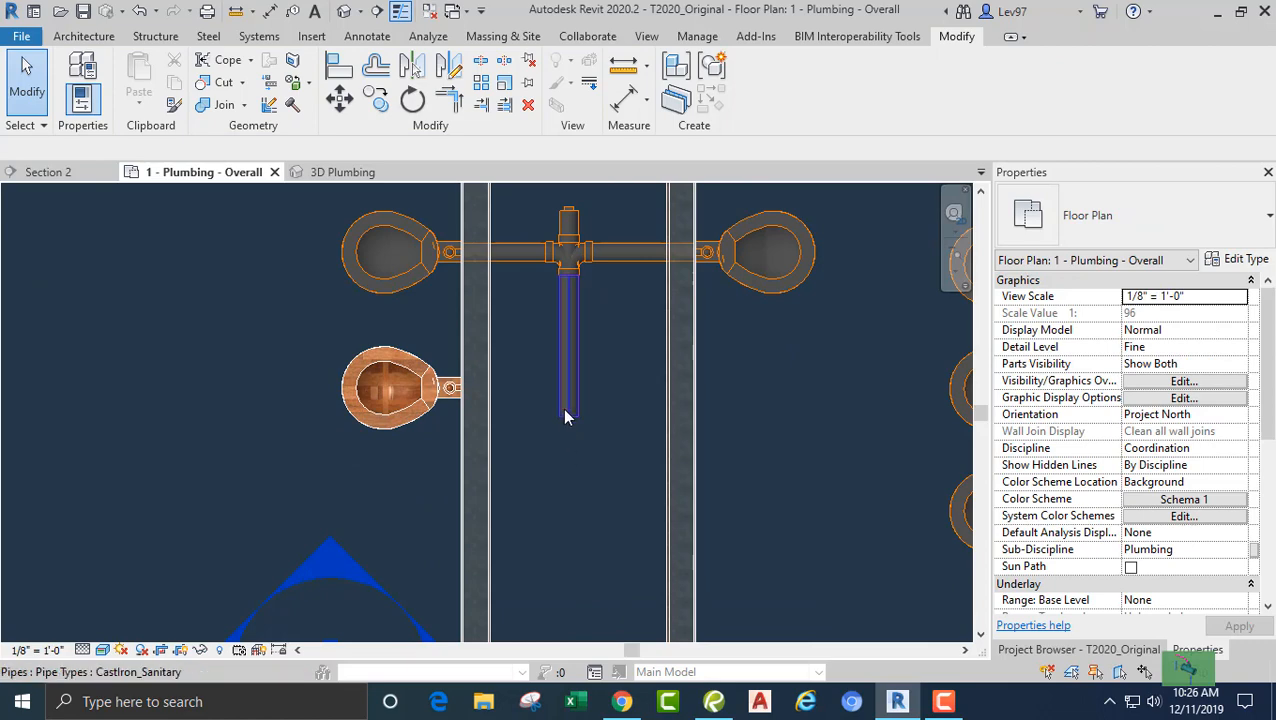
{"action": "left_click", "coordinate": [565, 416]}
{"action": "right_click", "coordinate": [570, 422]}
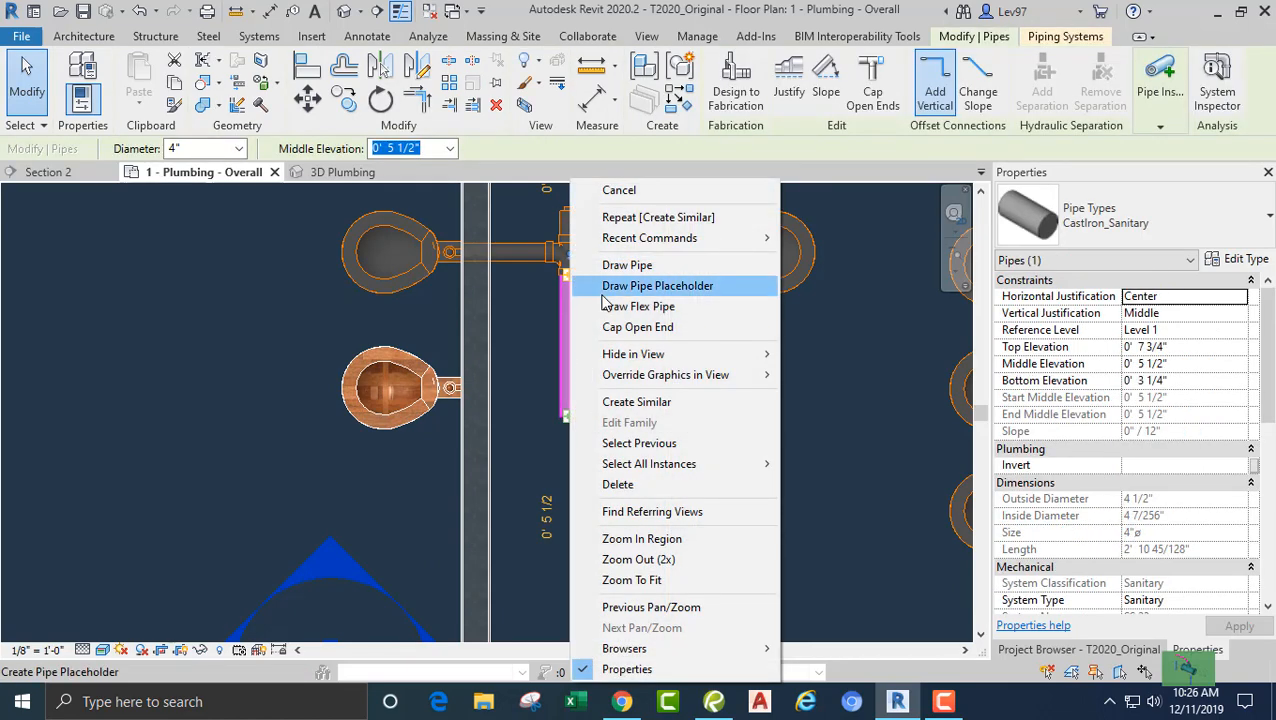
{"action": "left_click", "coordinate": [628, 264]}
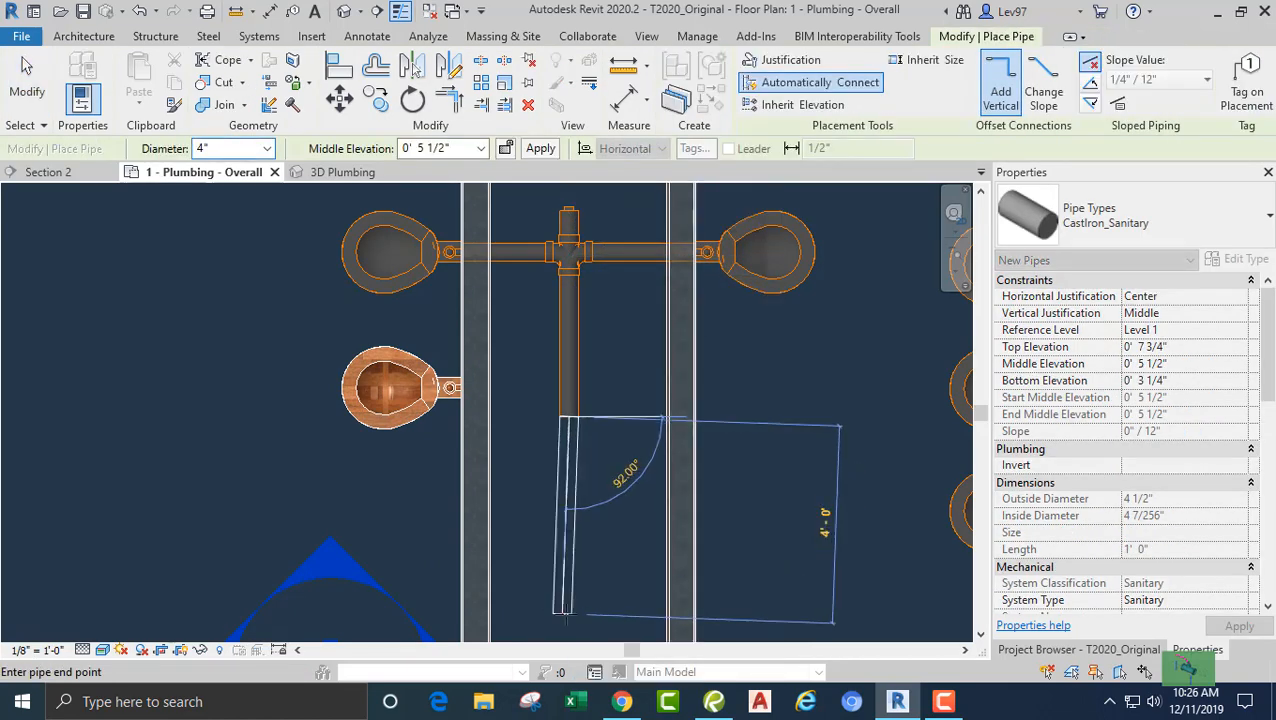
{"action": "left_click", "coordinate": [569, 612]}
{"action": "key", "text": "Escape"}
{"action": "key", "text": "Escape"}
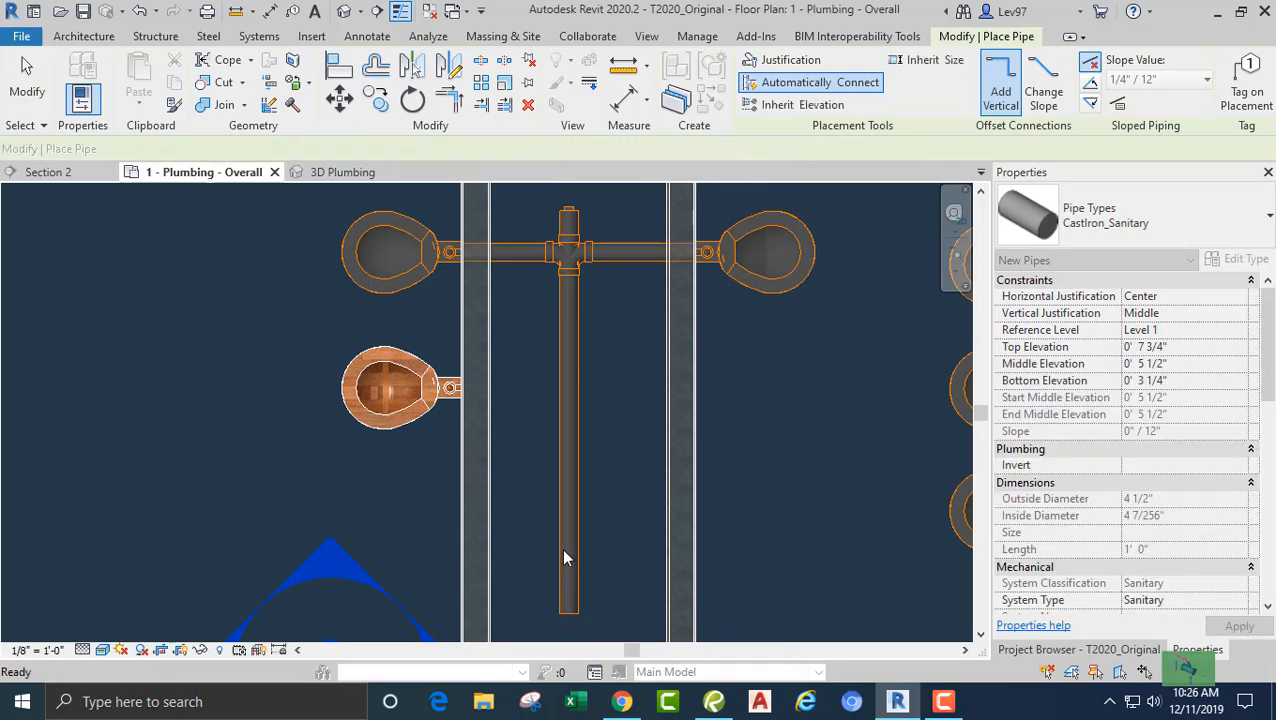
Set the Junction in the CastIron_Sanitary routing preferences to Wye Combination with 8th Bend - PVC - Sch 40 - DWV: Standard.
{"action": "left_click", "coordinate": [570, 557]}
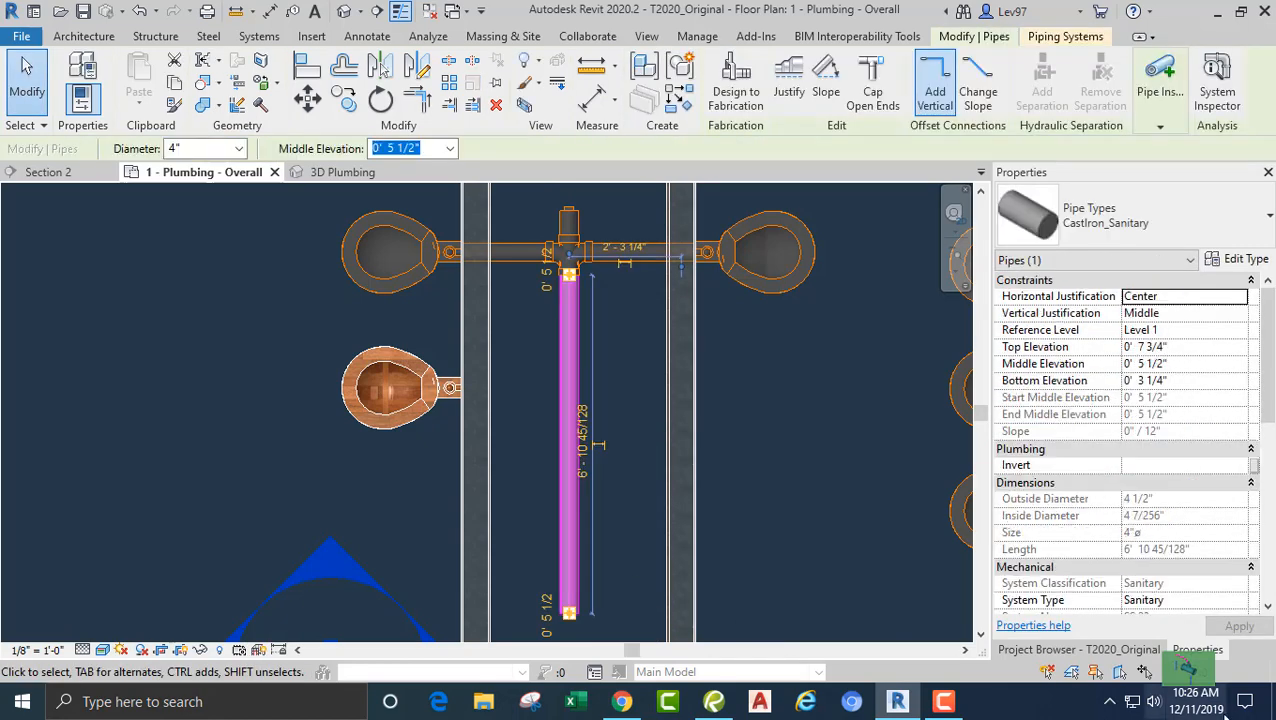
{"action": "left_click", "coordinate": [1240, 261]}
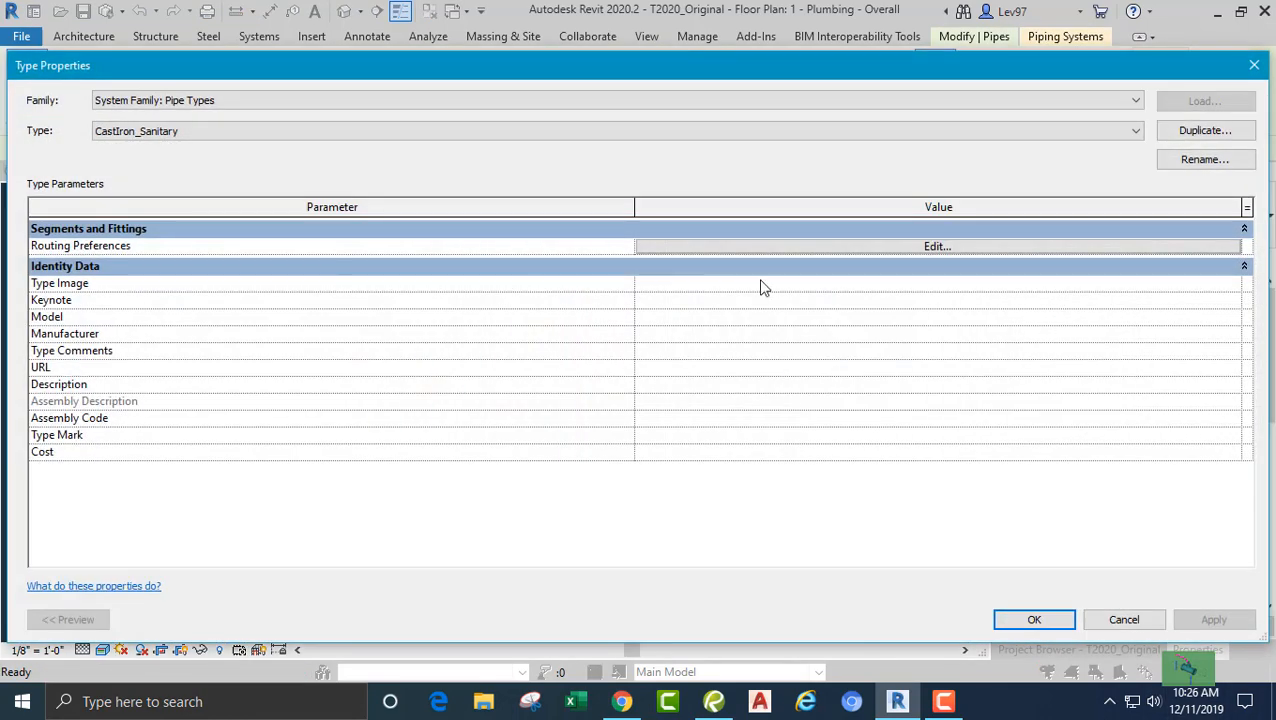
{"action": "left_click", "coordinate": [802, 245]}
{"action": "left_click", "coordinate": [645, 322]}
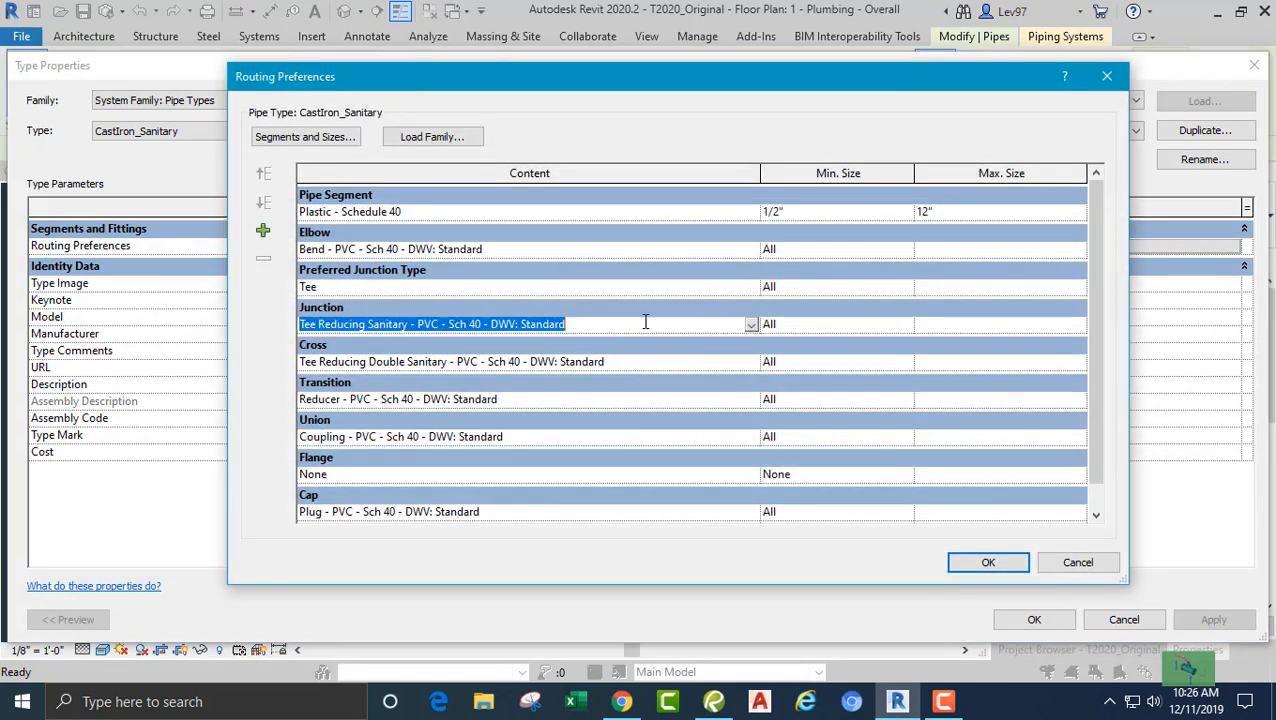
{"action": "left_click", "coordinate": [751, 326]}
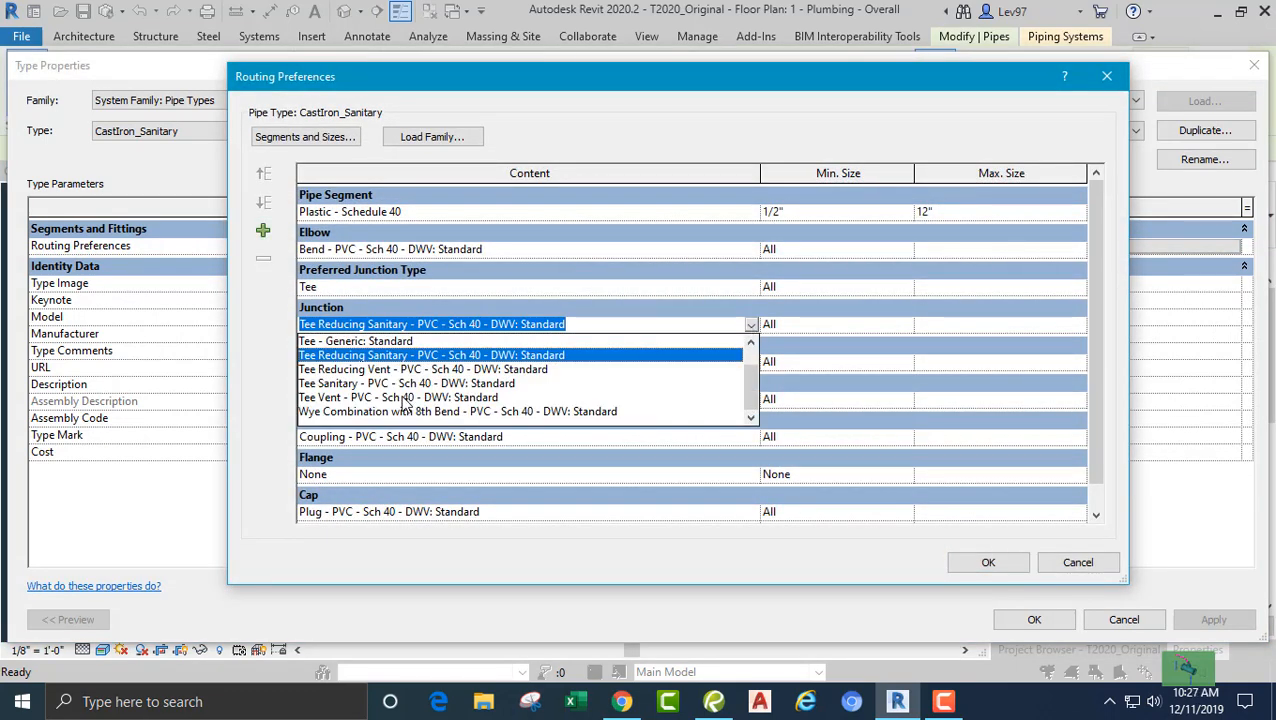
{"action": "left_click", "coordinate": [408, 412]}
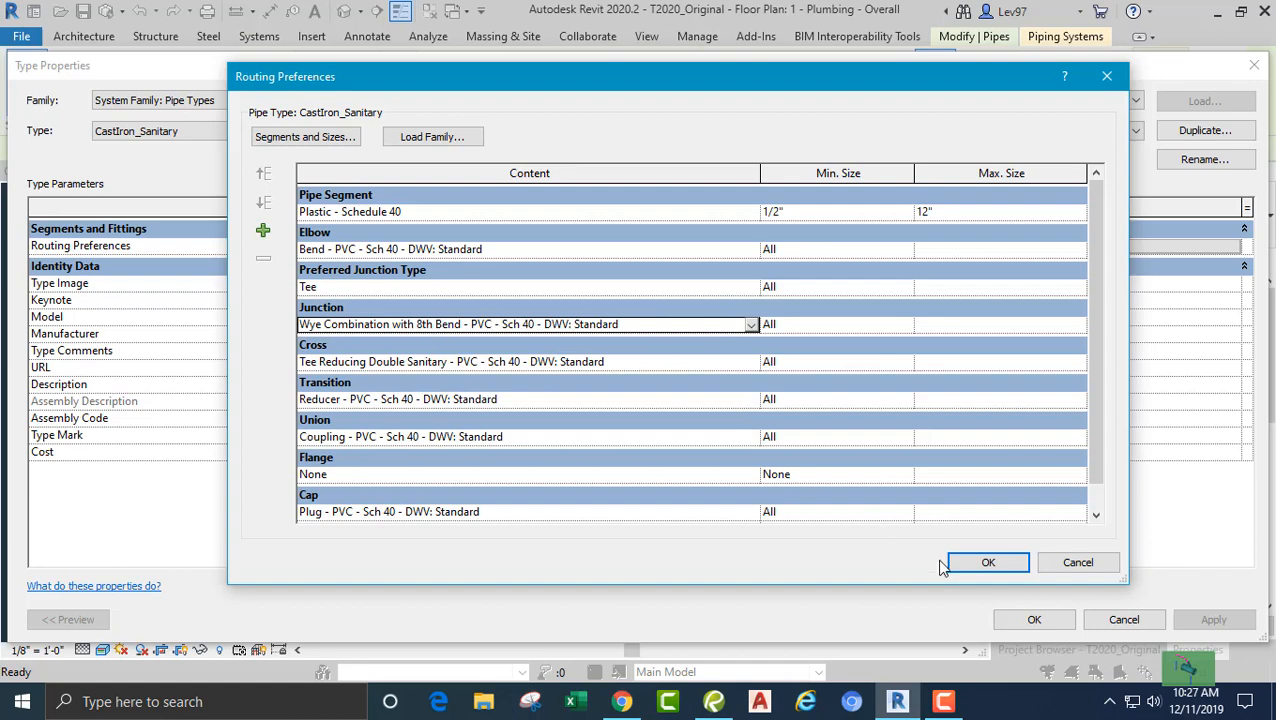
{"action": "left_click", "coordinate": [978, 562]}
{"action": "left_click", "coordinate": [1034, 620]}
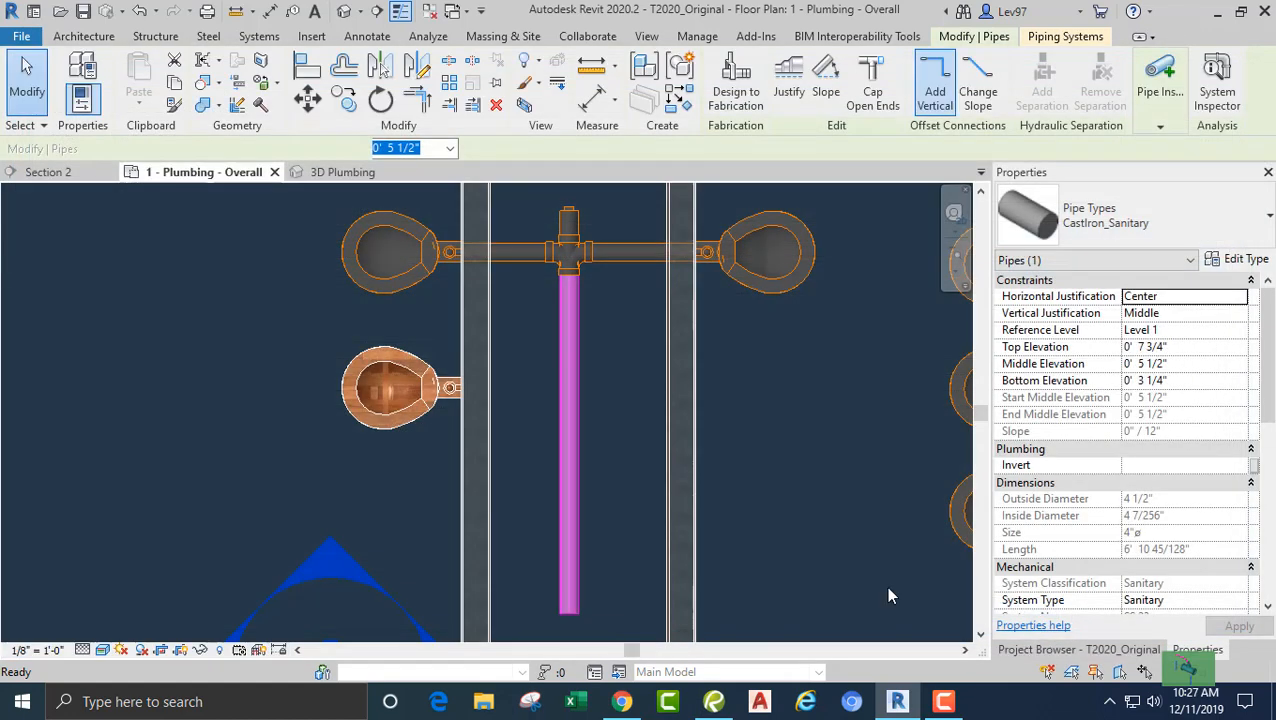
Run a 4" sanitary pipe from the lower left water closet's Sanitary connector to the main in the chase.
{"action": "left_click", "coordinate": [300, 291]}
{"action": "left_click", "coordinate": [363, 377]}
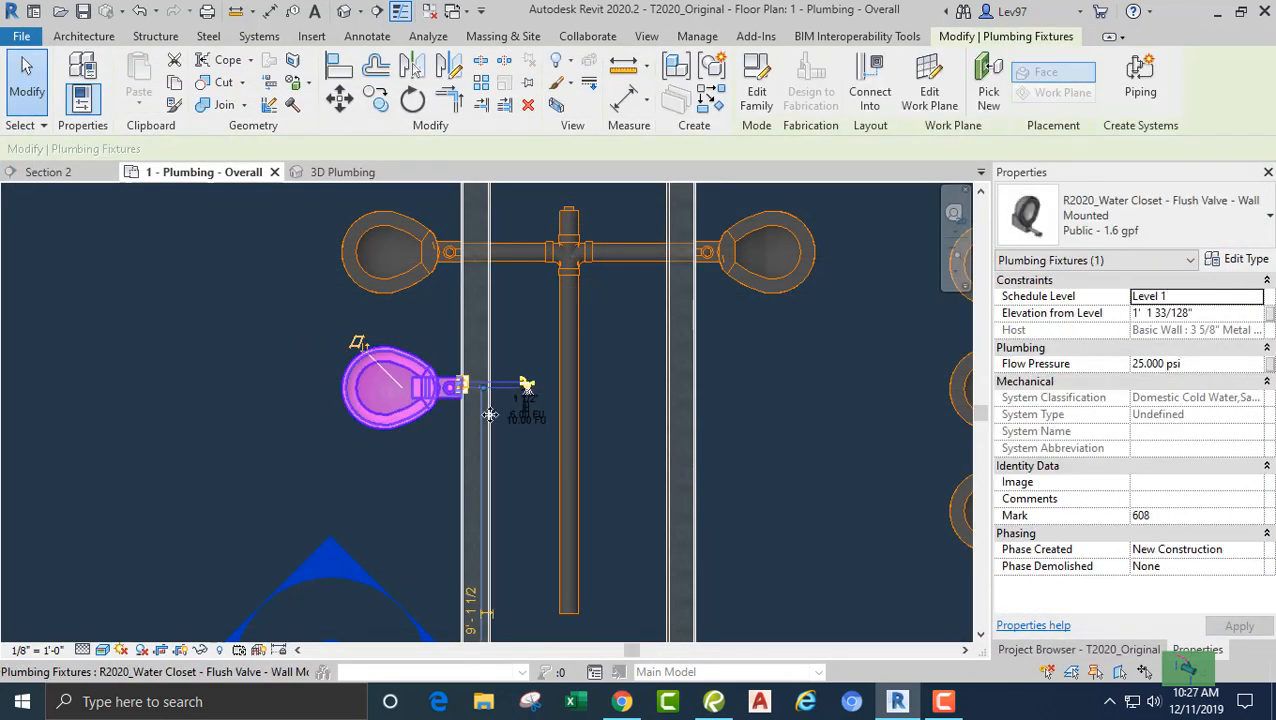
{"action": "scroll", "coordinate": [440, 390], "scroll_direction": "up", "scroll_amount": 5}
{"action": "left_click", "coordinate": [529, 318]}
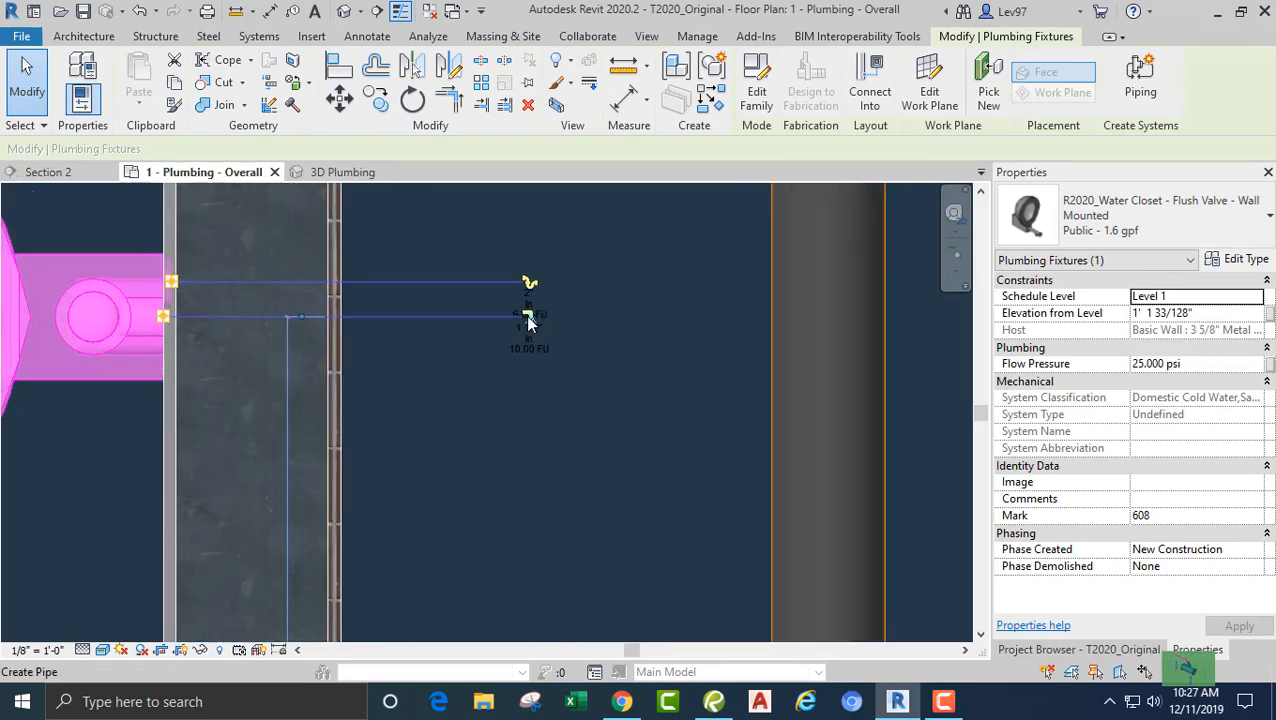
{"action": "left_click", "coordinate": [566, 264]}
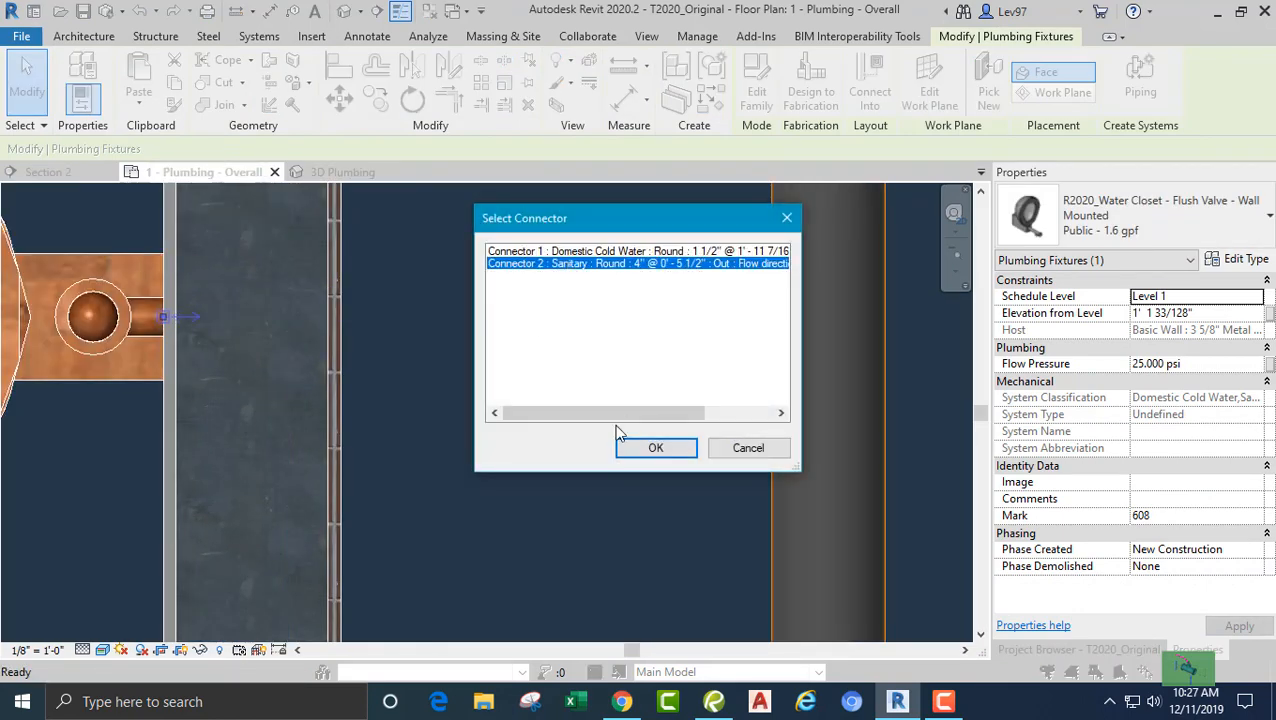
{"action": "left_click", "coordinate": [668, 453]}
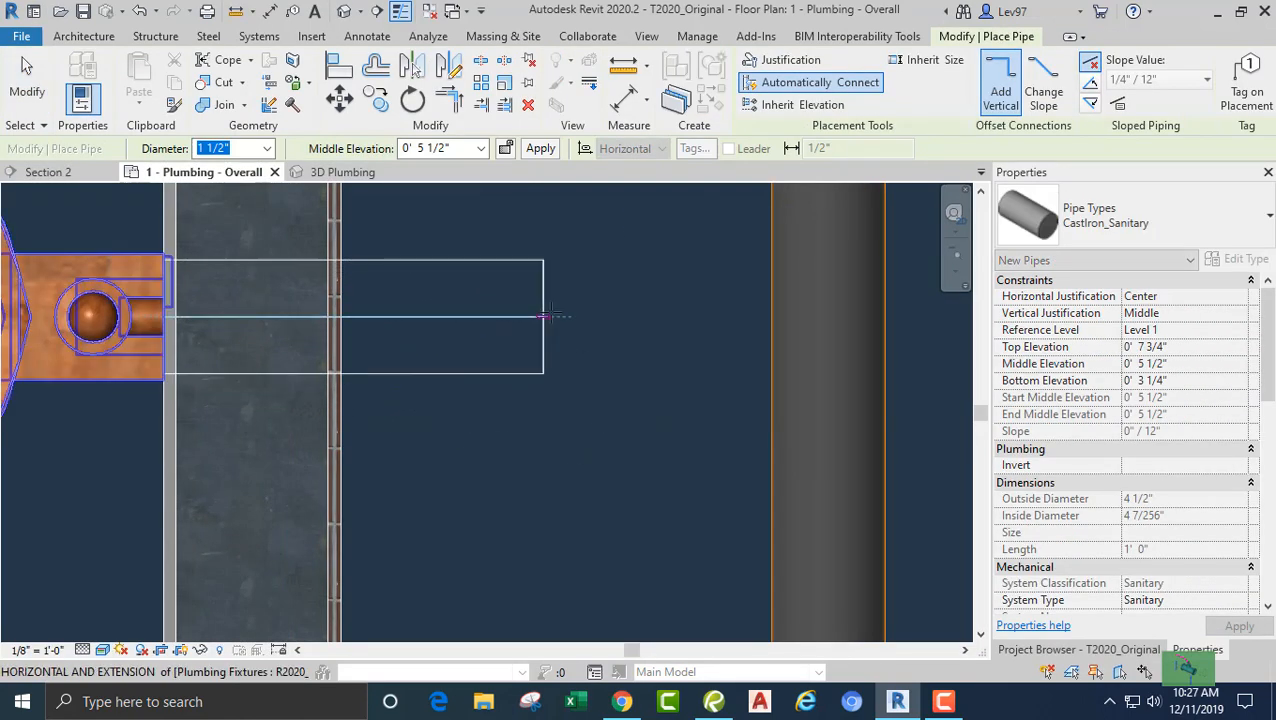
{"action": "left_click", "coordinate": [828, 316]}
{"action": "key", "text": "Escape"}
{"action": "key", "text": "Escape"}
{"action": "scroll", "coordinate": [568, 472], "scroll_direction": "down", "scroll_amount": 6}
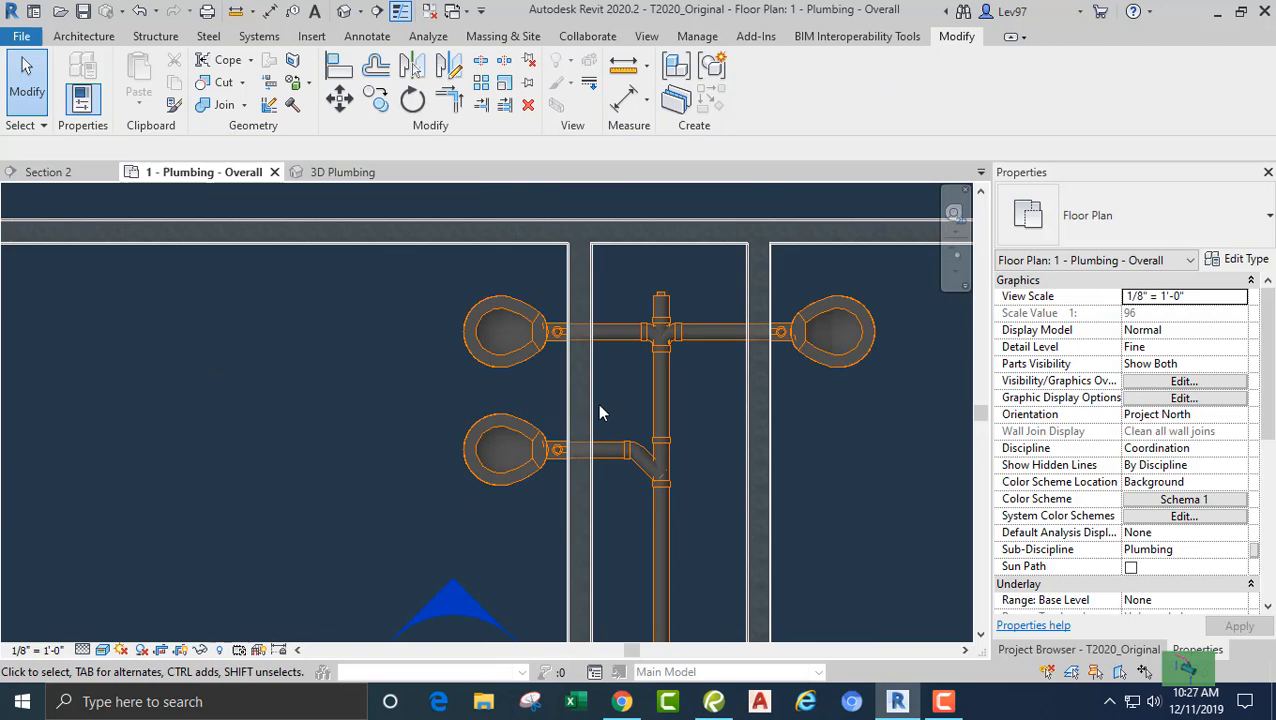
Place a similar wall-mounted water closet on the chase's right wall, below the existing right water closet.
{"action": "right_click", "coordinate": [518, 368]}
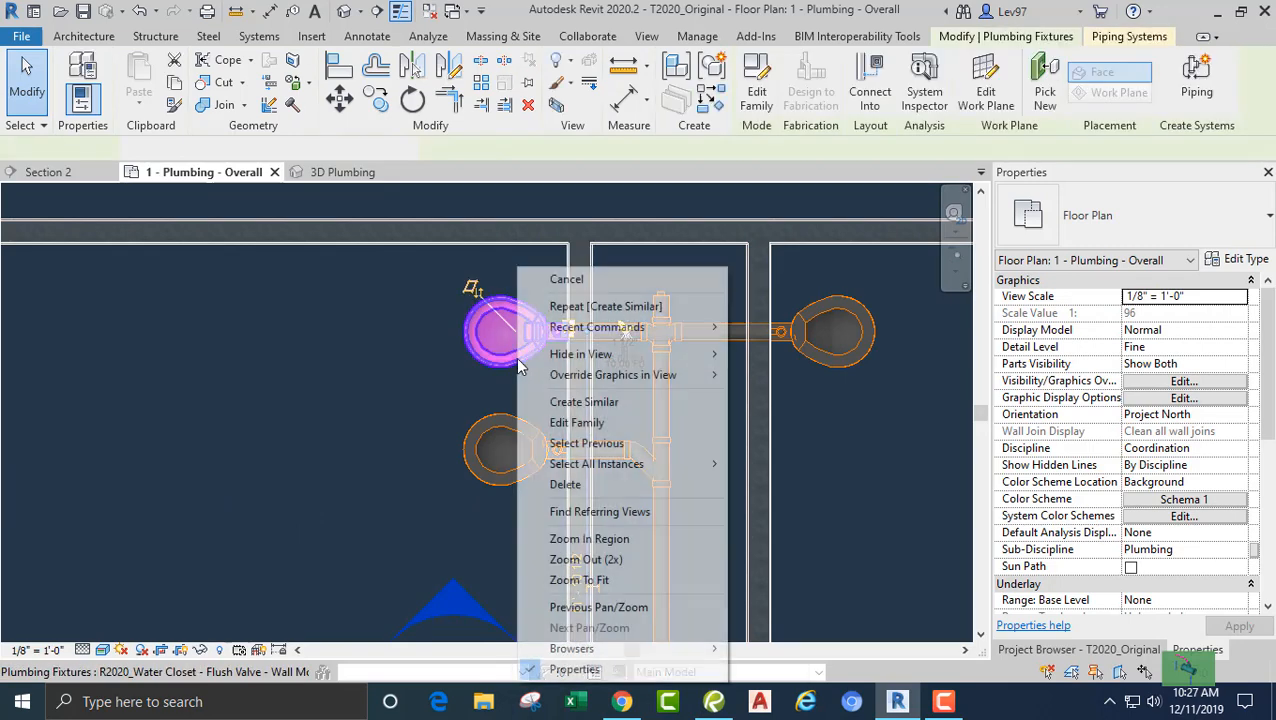
{"action": "left_click", "coordinate": [583, 402]}
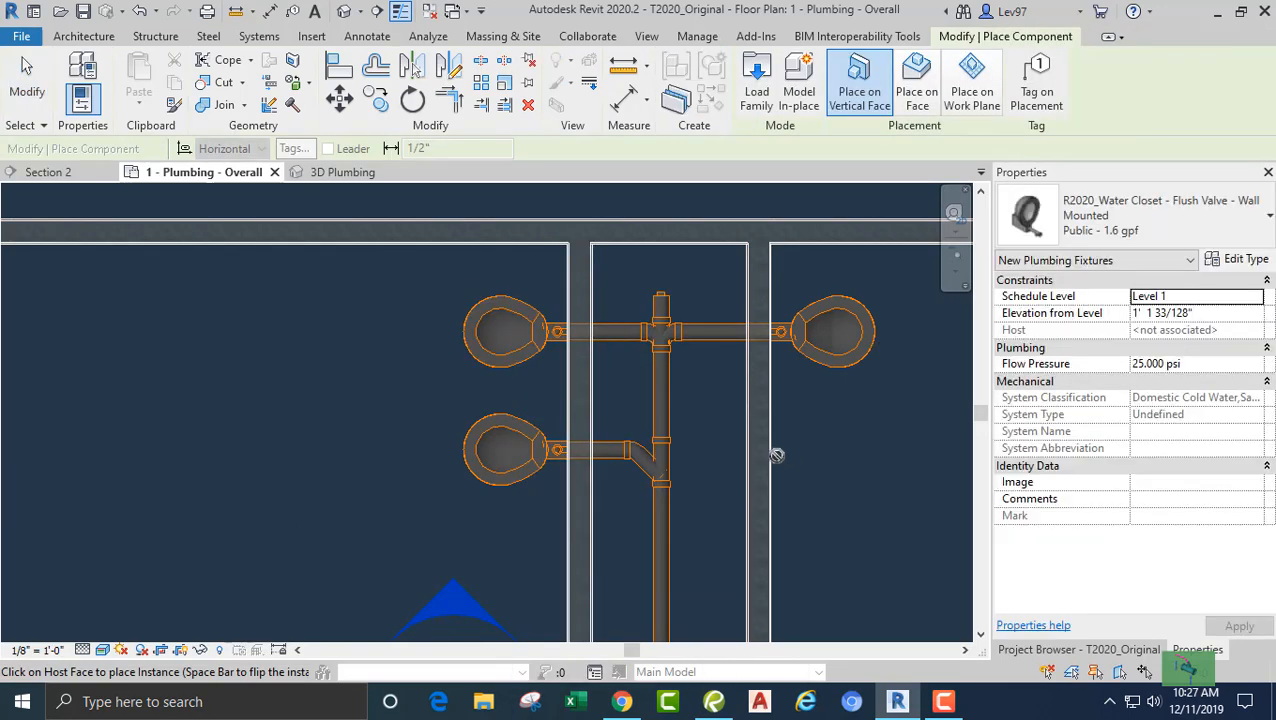
{"action": "key", "text": "Escape"}
{"action": "key", "text": "Escape"}
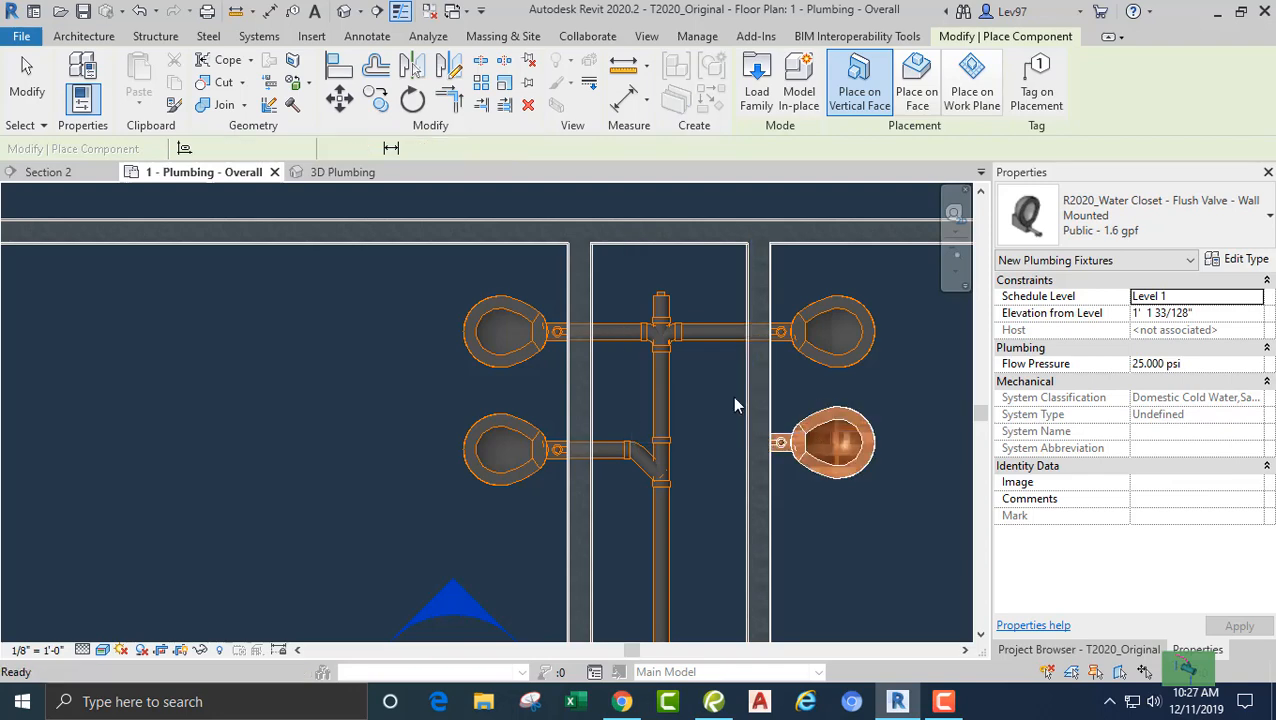
Align the new right water closet's centerline with that of the lower left water closet.
{"action": "middle_click_drag", "start_coordinate": [732, 430], "coordinate": [510, 457]}
{"action": "scroll", "coordinate": [681, 482], "scroll_direction": "down", "scroll_amount": 4}
{"action": "scroll", "coordinate": [507, 456], "scroll_direction": "up", "scroll_amount": 3}
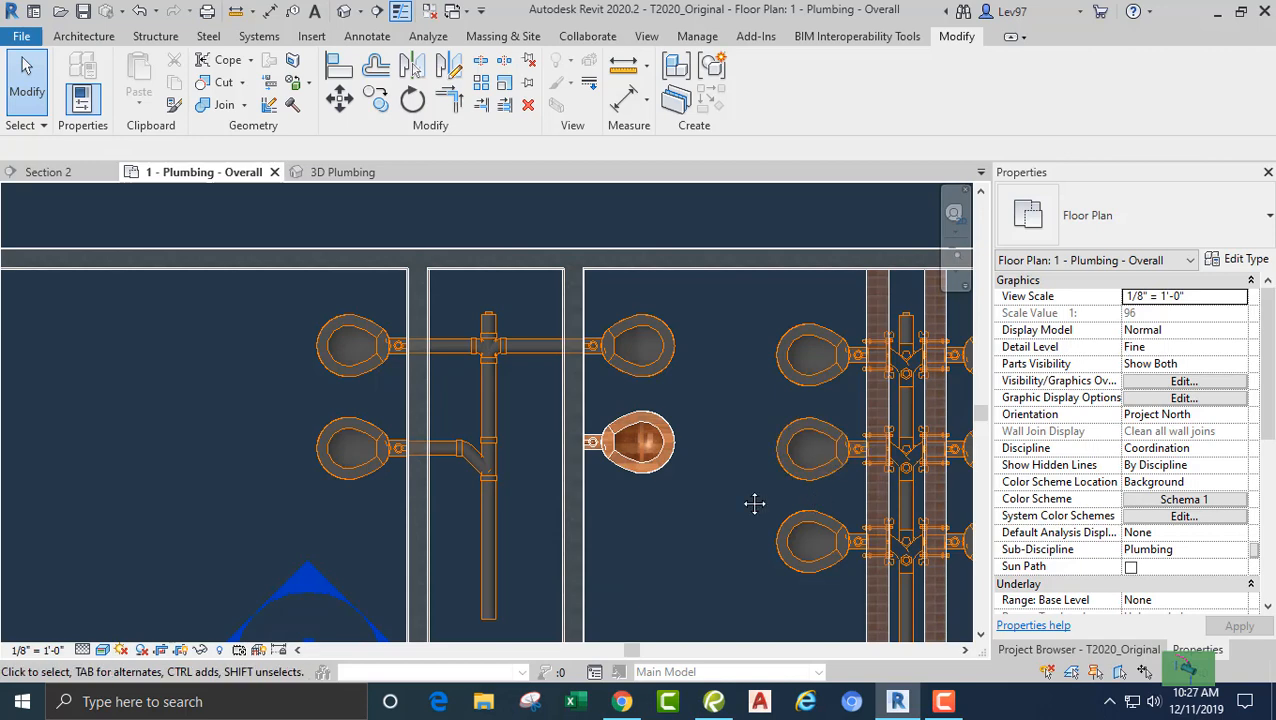
{"action": "scroll", "coordinate": [745, 450], "scroll_direction": "up", "scroll_amount": 4}
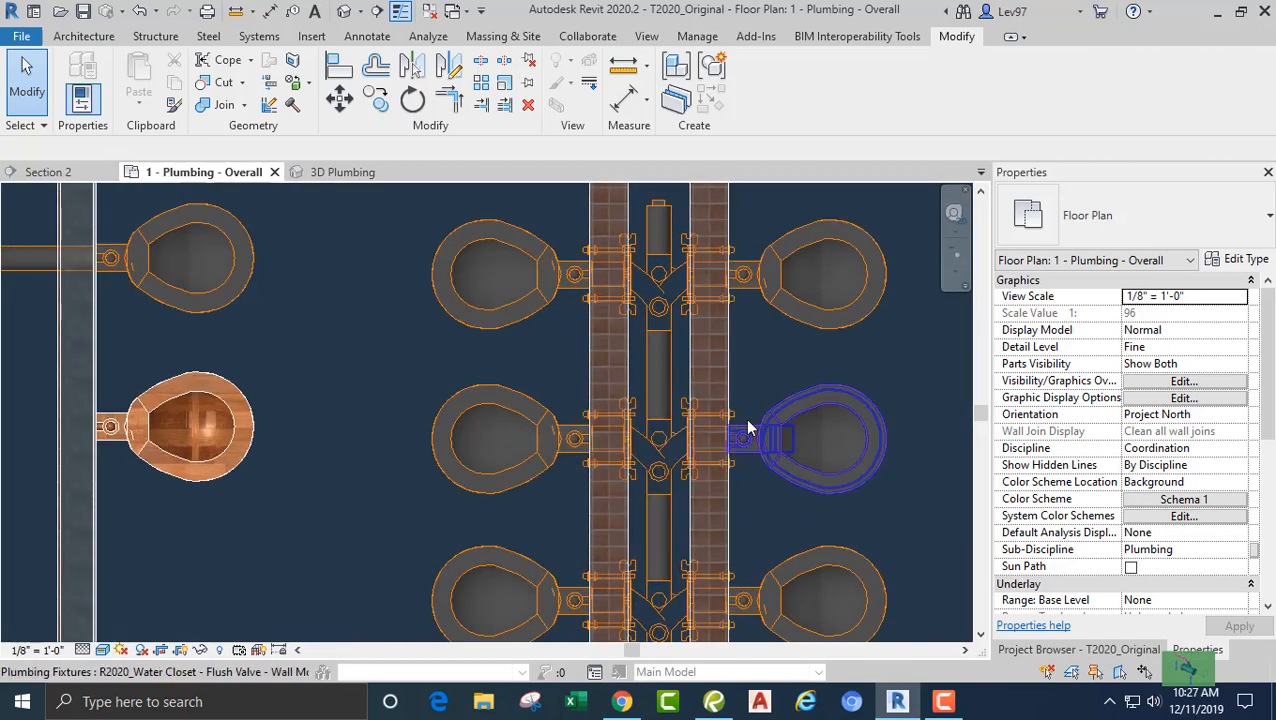
{"action": "scroll", "coordinate": [430, 564], "scroll_direction": "down", "scroll_amount": 1}
{"action": "middle_click_drag", "start_coordinate": [440, 567], "coordinate": [760, 557]}
{"action": "scroll", "coordinate": [440, 448], "scroll_direction": "up", "scroll_amount": 1}
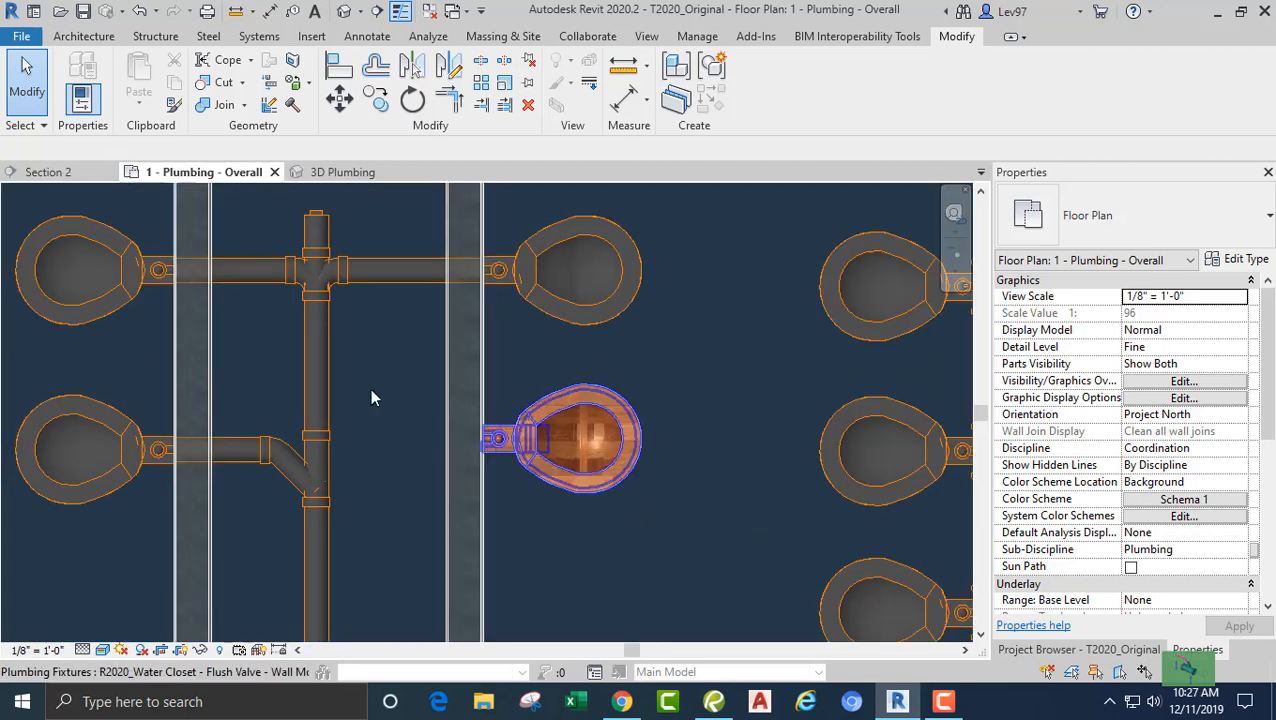
{"action": "left_click", "coordinate": [343, 79]}
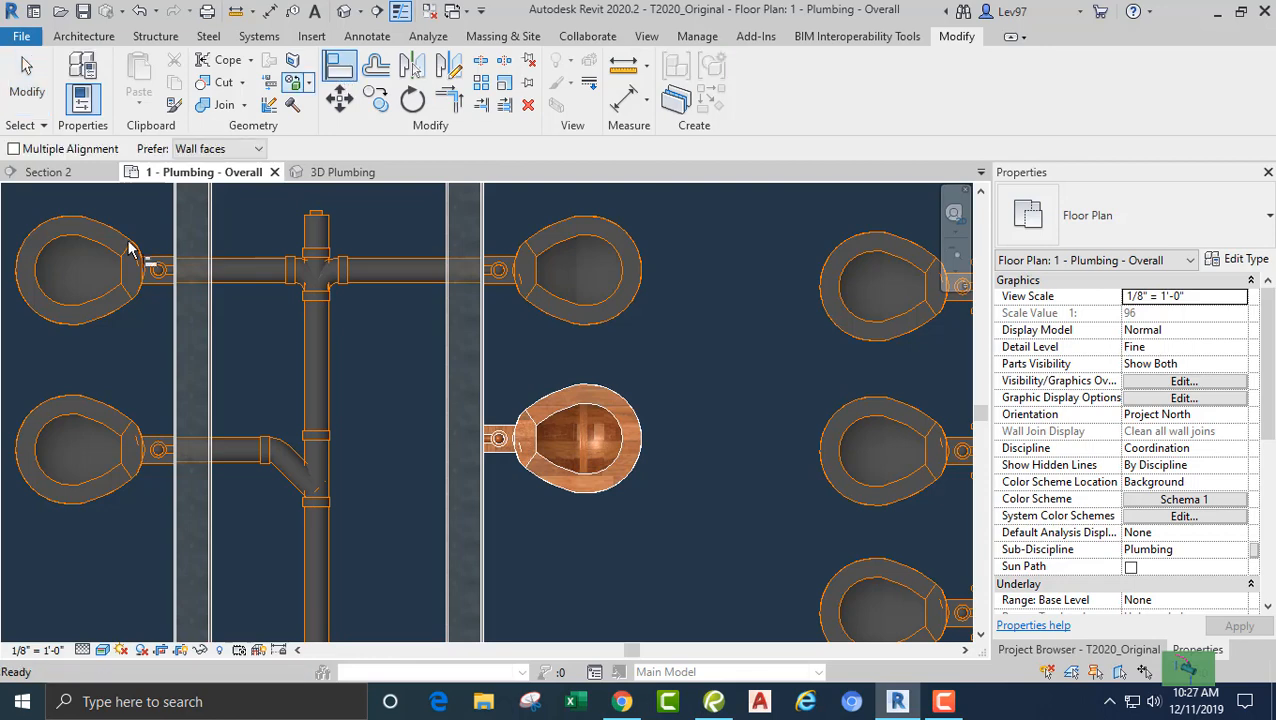
{"action": "left_click", "coordinate": [100, 458]}
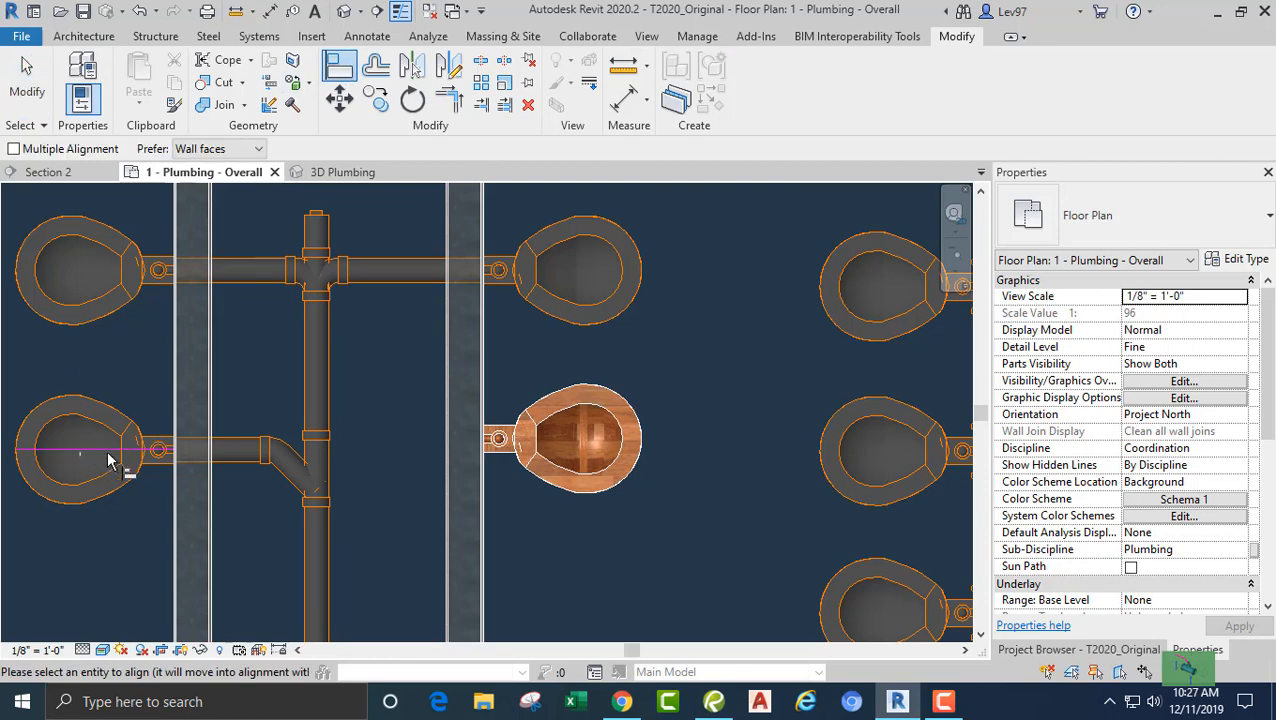
{"action": "left_click", "coordinate": [584, 439]}
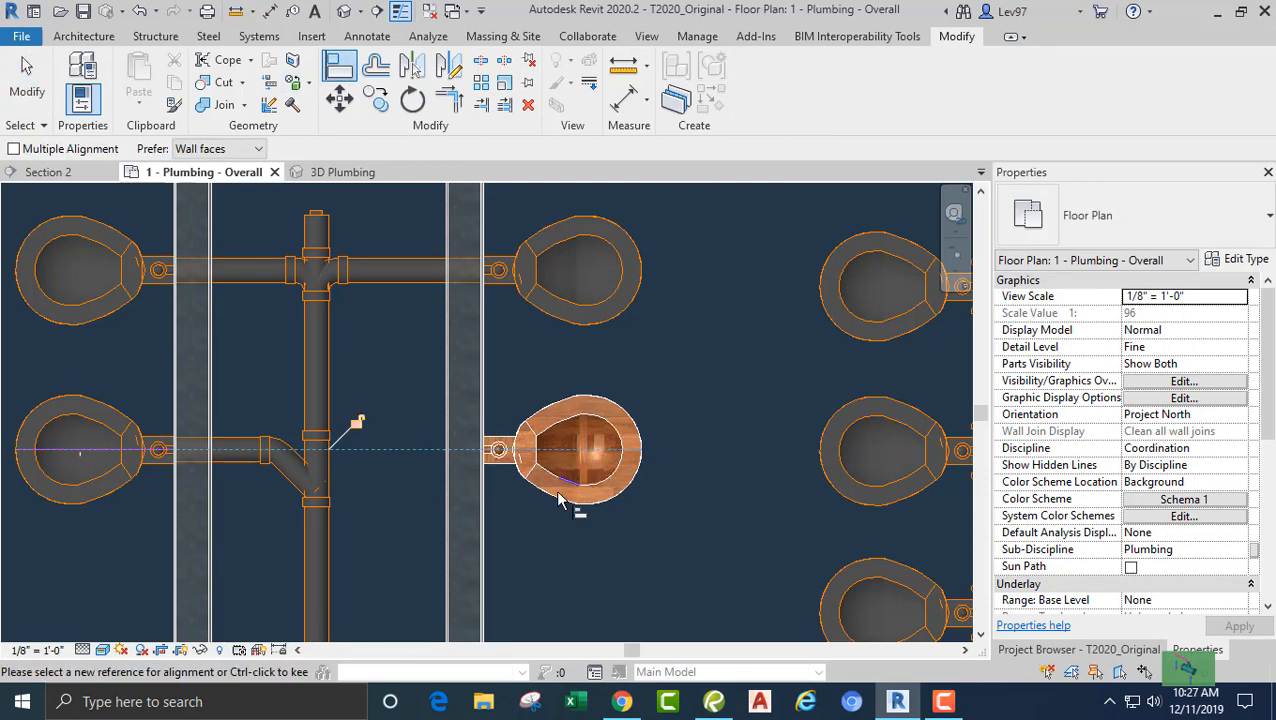
{"action": "key", "text": "Escape"}
{"action": "key", "text": "Escape"}
{"action": "middle_click_drag", "start_coordinate": [578, 546], "coordinate": [616, 554]}
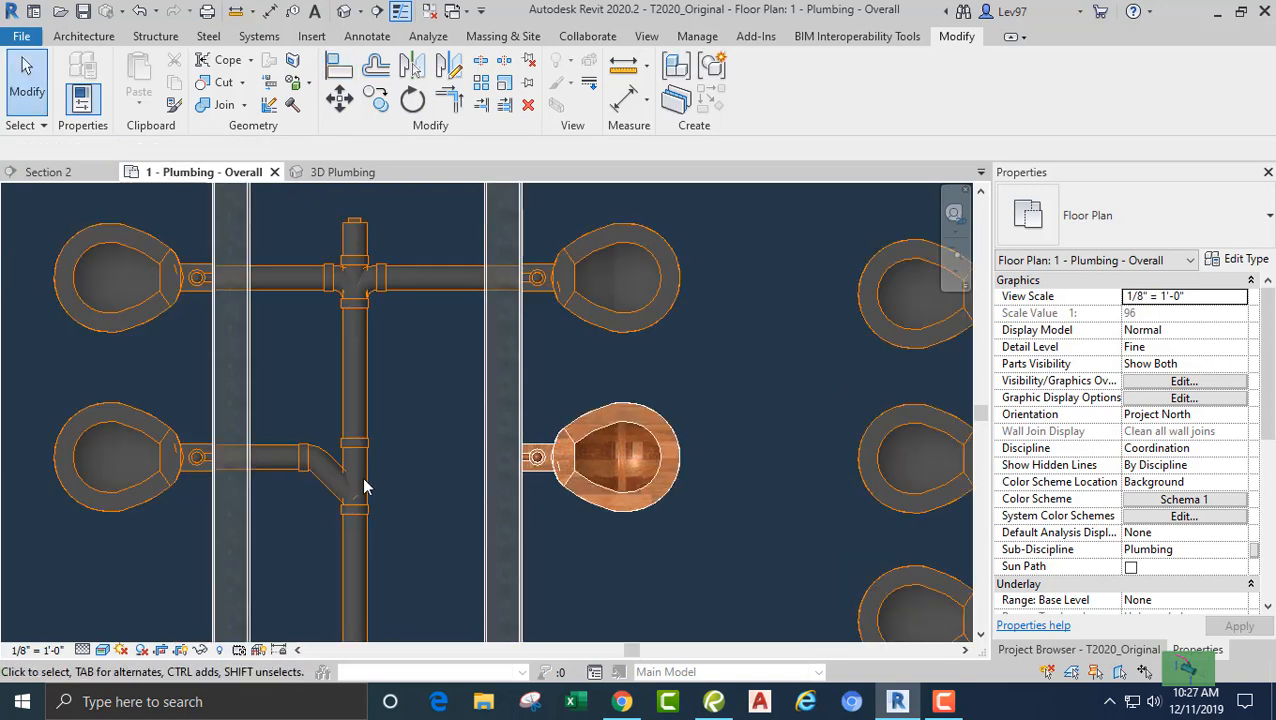
Draw a 4" sanitary pipe from the lower right closet's Sanitary connector into the chase and turn it down parallel to the main.
{"action": "left_click", "coordinate": [560, 475]}
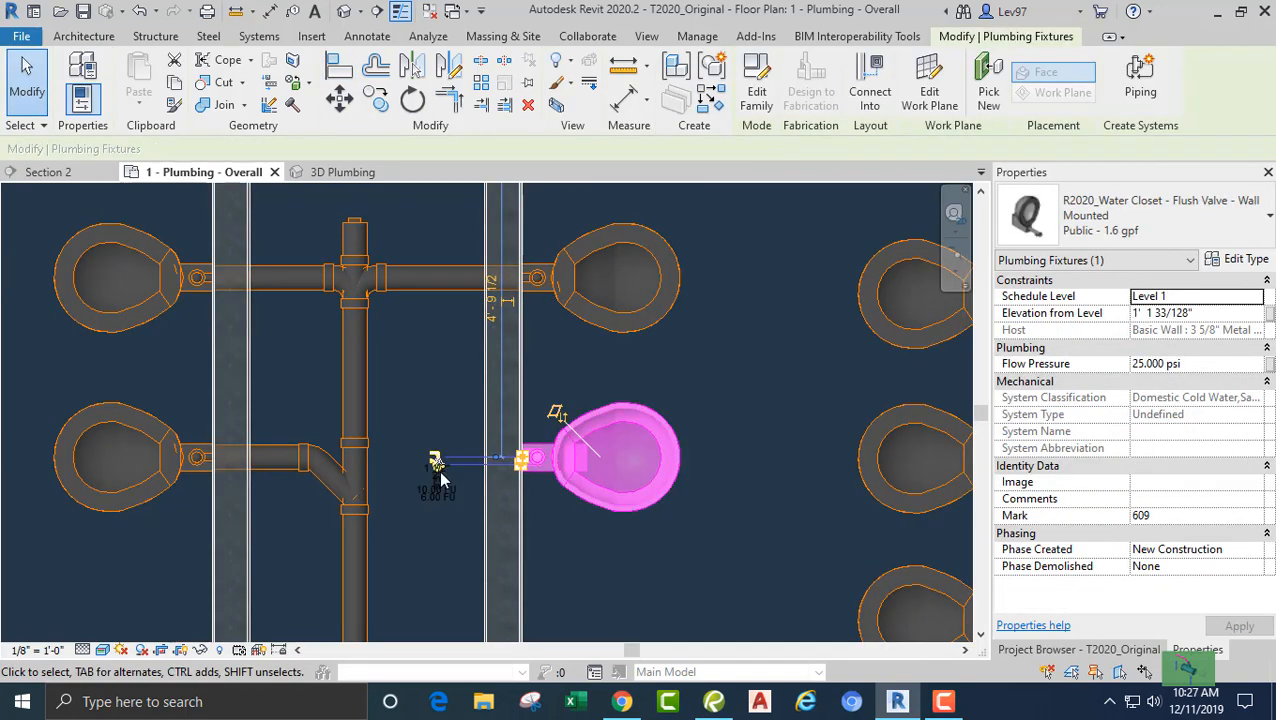
{"action": "scroll", "coordinate": [443, 465], "scroll_direction": "up", "scroll_amount": 5}
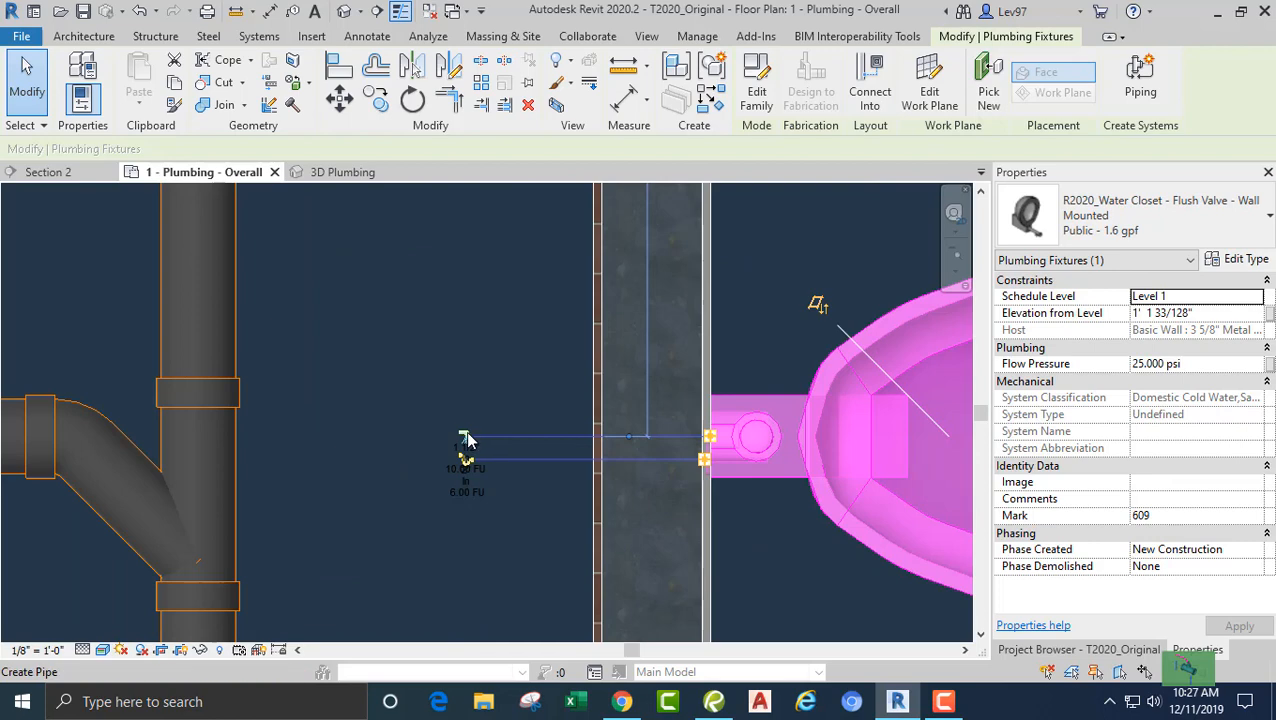
{"action": "left_click", "coordinate": [466, 440]}
{"action": "left_click", "coordinate": [560, 264]}
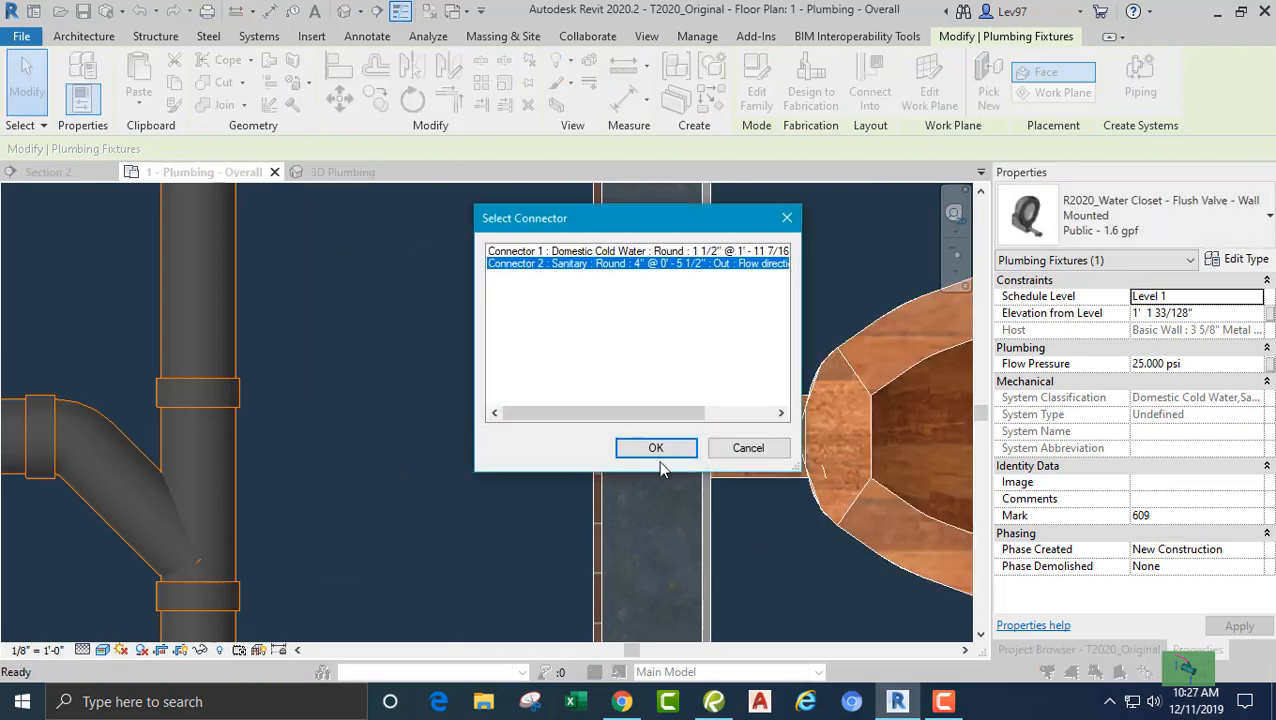
{"action": "left_click", "coordinate": [658, 448]}
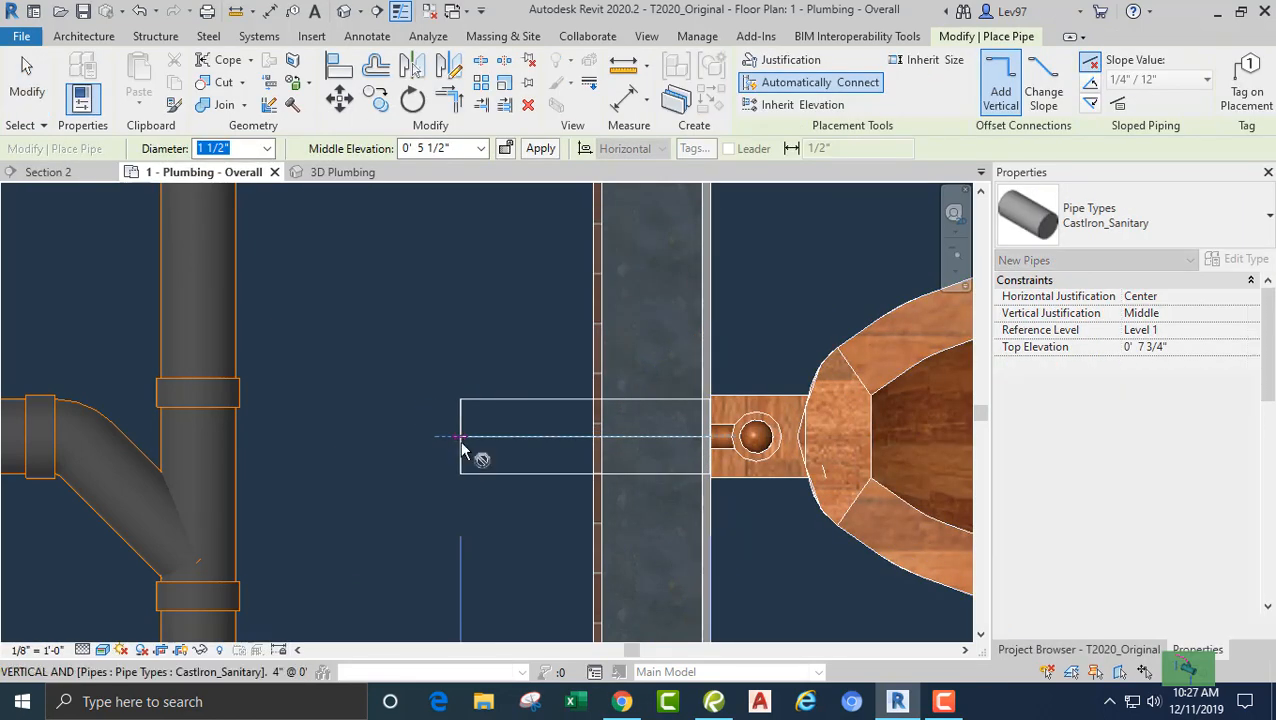
{"action": "scroll", "coordinate": [477, 597], "scroll_direction": "down", "scroll_amount": 1}
{"action": "scroll", "coordinate": [477, 597], "scroll_direction": "down", "scroll_amount": 2}
{"action": "middle_click_drag", "start_coordinate": [479, 597], "coordinate": [465, 195]}
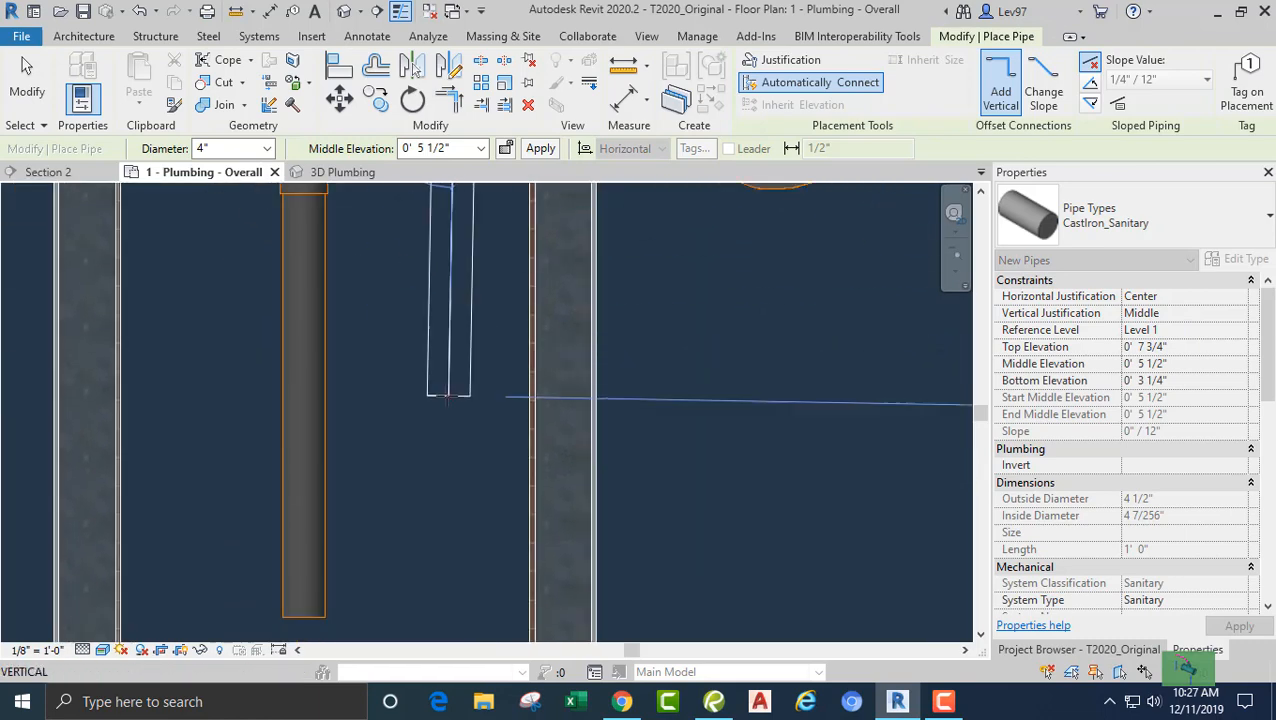
{"action": "left_click", "coordinate": [453, 402]}
{"action": "scroll", "coordinate": [453, 410], "scroll_direction": "down", "scroll_amount": 2}
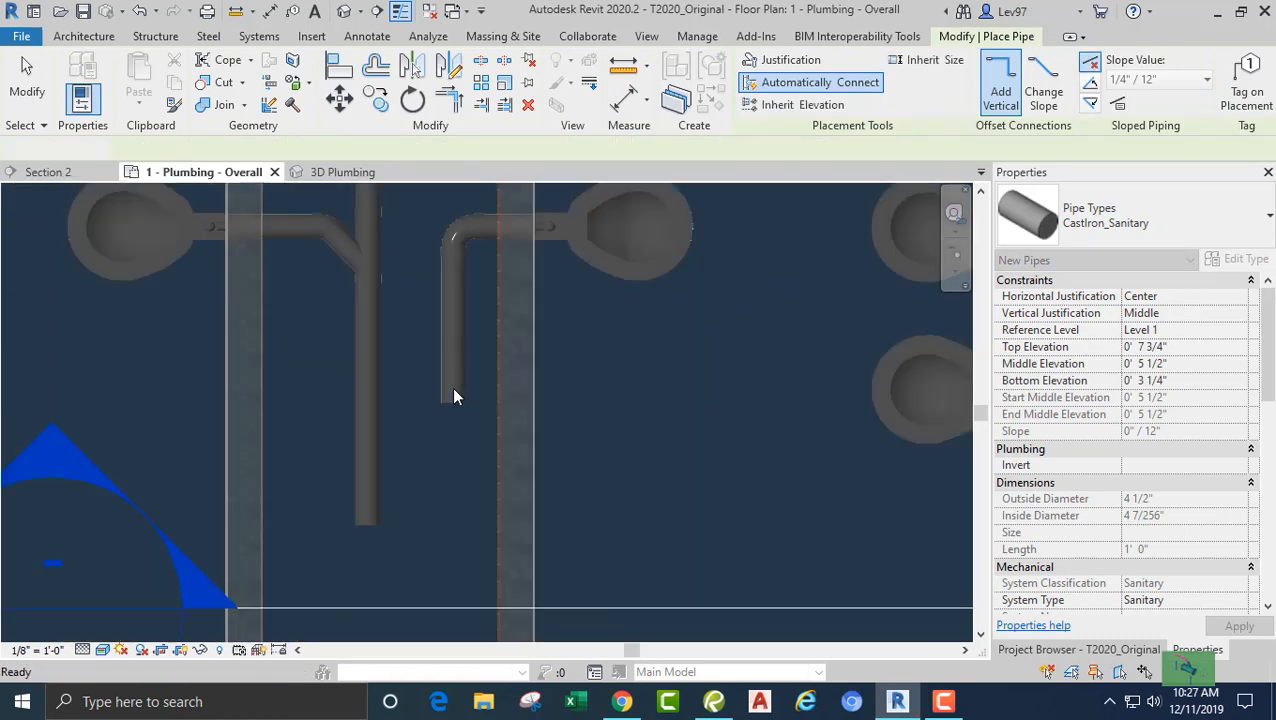
{"action": "key", "text": "Escape"}
{"action": "key", "text": "Escape"}
Delete the lower right water closet together with its elbow and sanitary piping.
{"action": "middle_click_drag", "start_coordinate": [443, 426], "coordinate": [165, 470]}
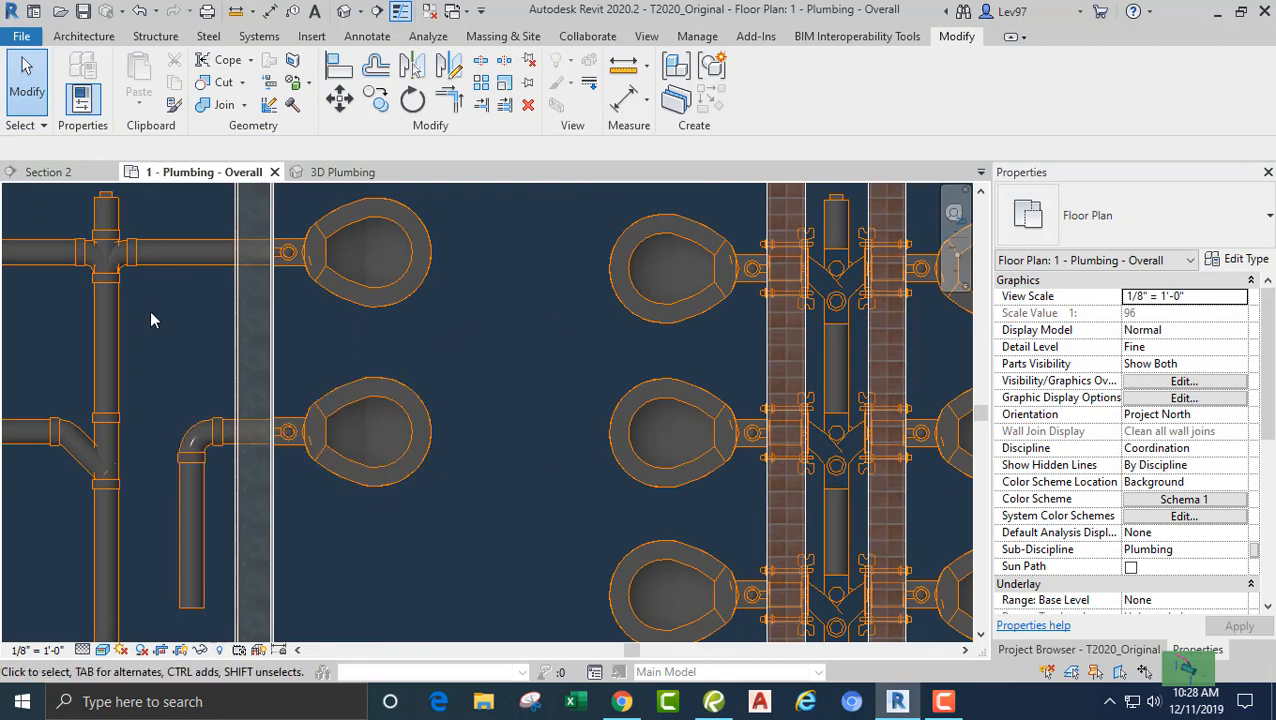
{"action": "middle_click_drag", "start_coordinate": [157, 346], "coordinate": [245, 370]}
{"action": "middle_click_drag", "start_coordinate": [746, 411], "coordinate": [472, 397]}
{"action": "scroll", "coordinate": [658, 352], "scroll_direction": "down", "scroll_amount": 4}
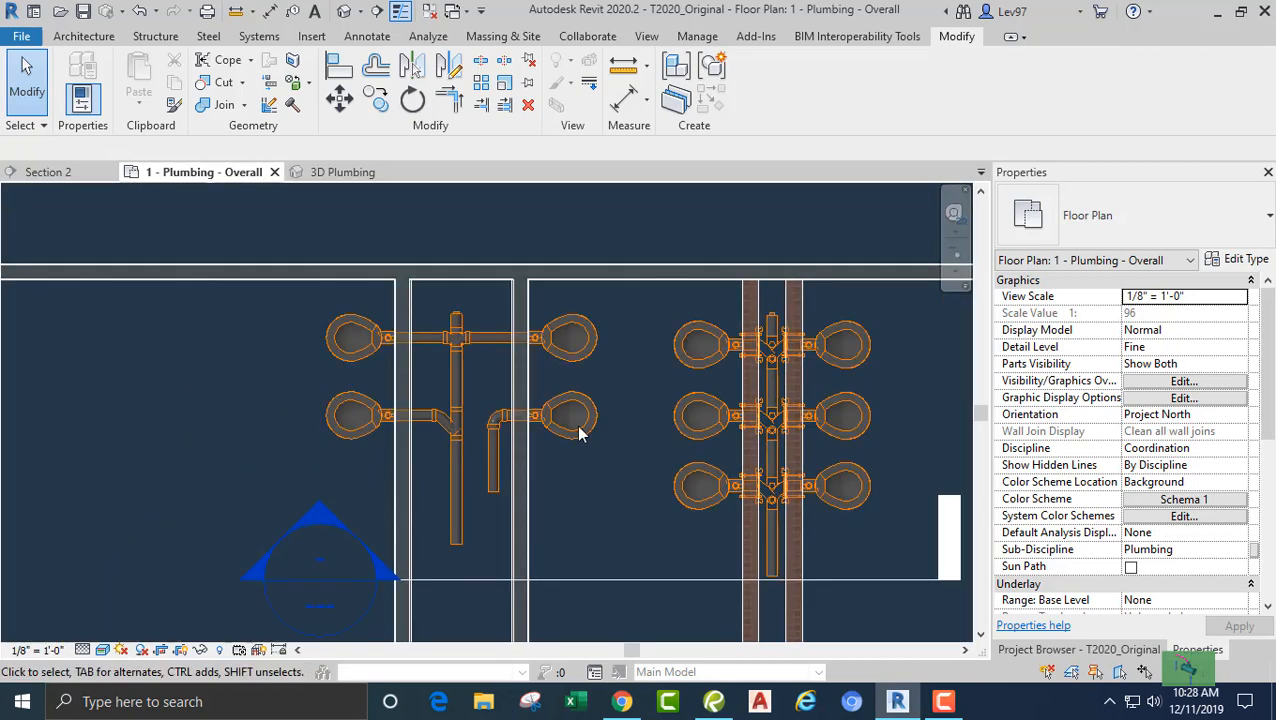
{"action": "scroll", "coordinate": [465, 405], "scroll_direction": "up", "scroll_amount": 3}
{"action": "left_click_drag", "start_coordinate": [524, 498], "coordinate": [688, 576]}
{"action": "left_click", "coordinate": [687, 580]}
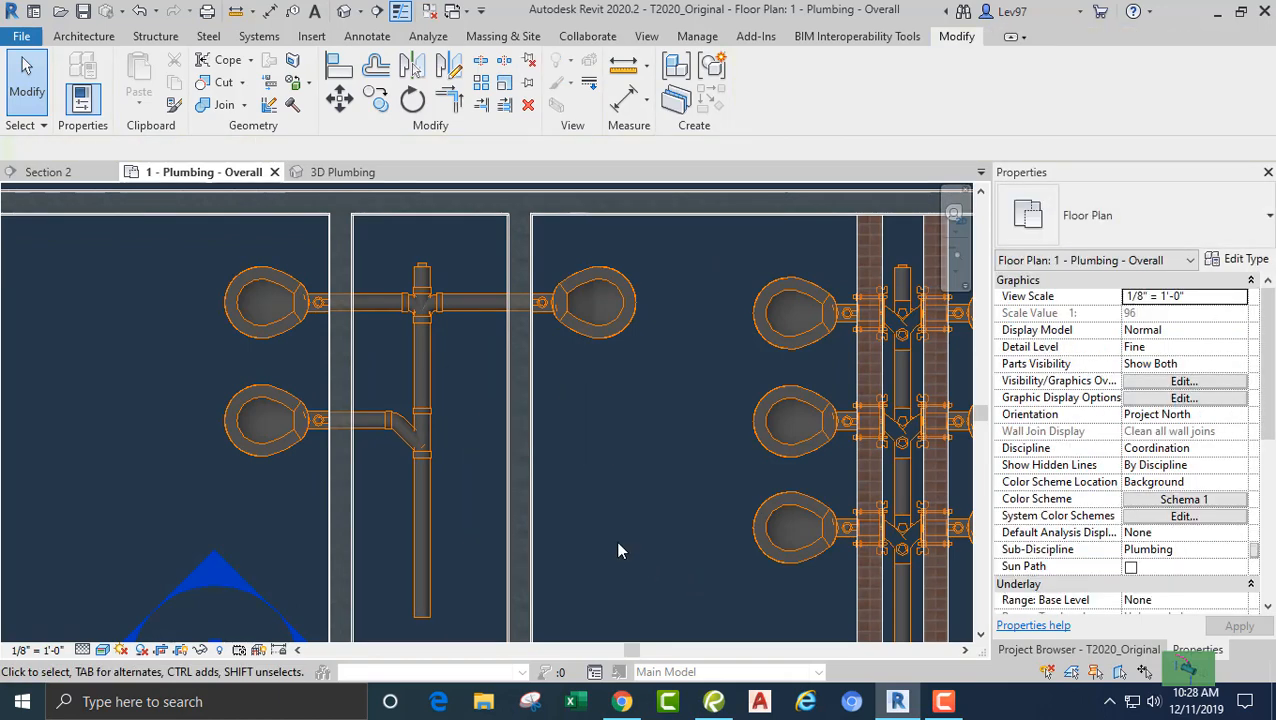
Change the wye combination fitting at the lower left branch to Tee Reducing Sanitary - PVC - Sch 40 - DWV: Standard.
{"action": "left_click", "coordinate": [392, 427]}
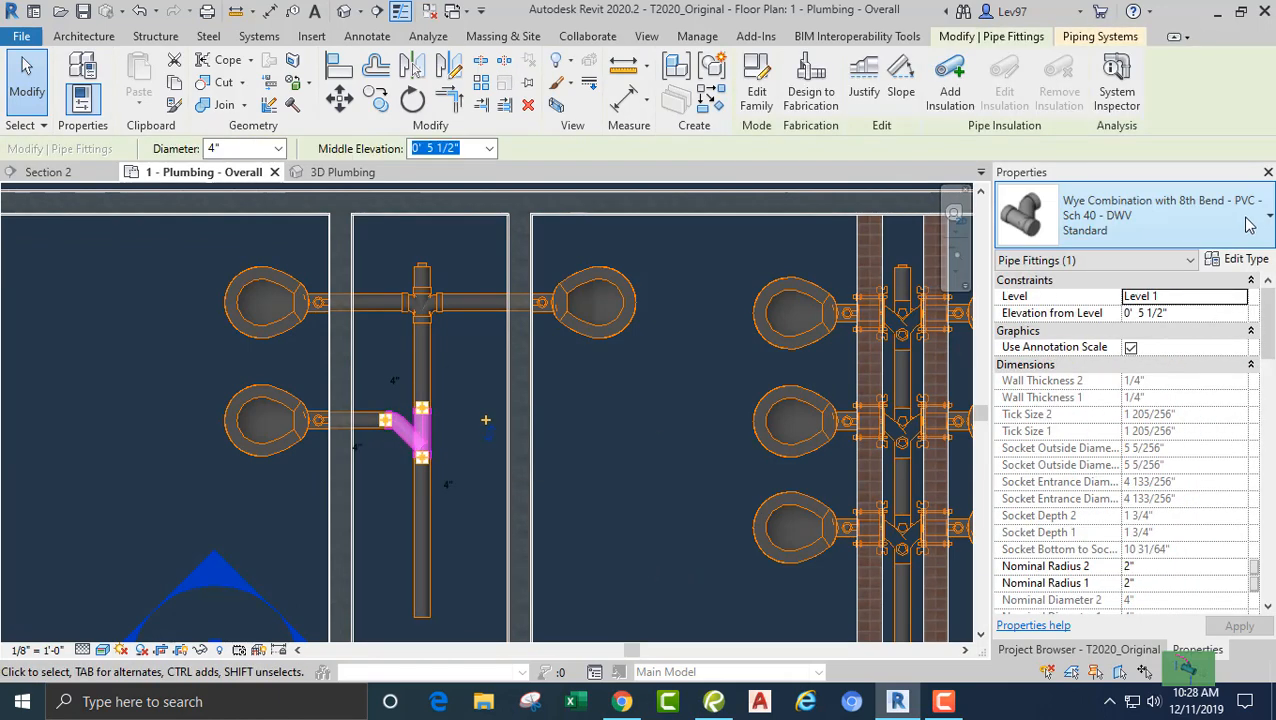
{"action": "left_click", "coordinate": [1213, 226]}
{"action": "scroll", "coordinate": [1090, 395], "scroll_direction": "up", "scroll_amount": 2}
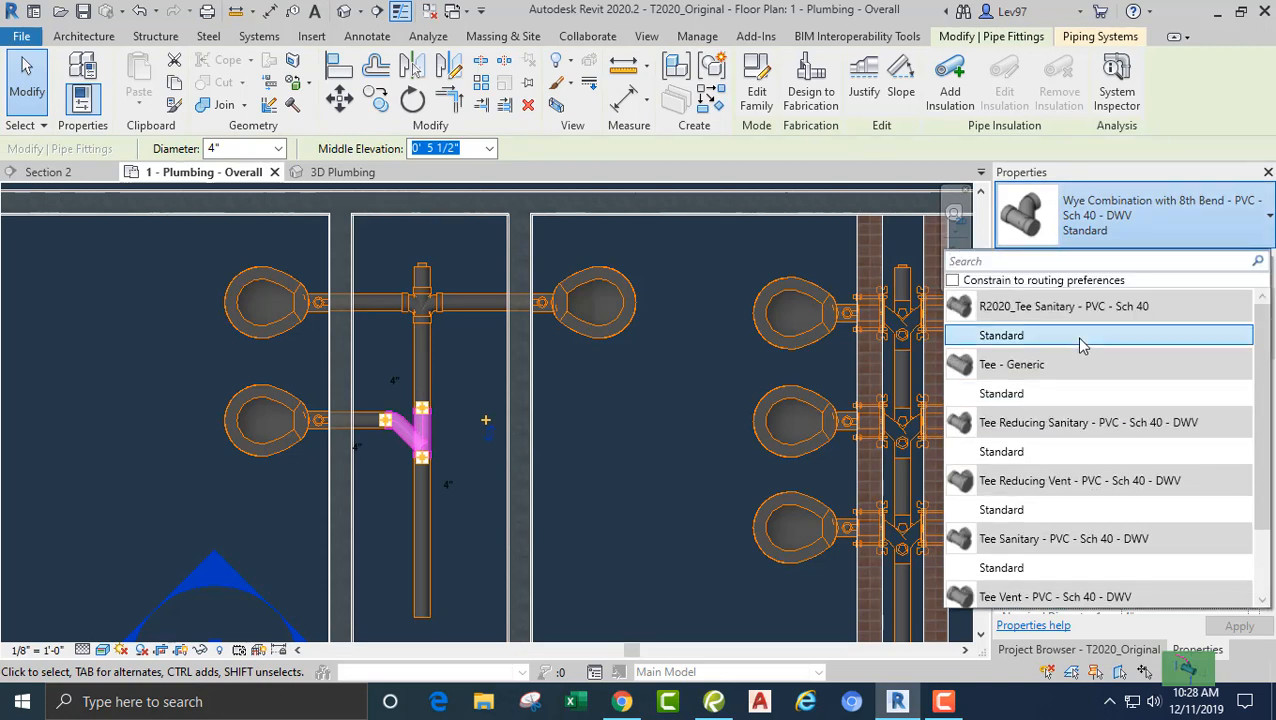
{"action": "left_click", "coordinate": [1010, 455]}
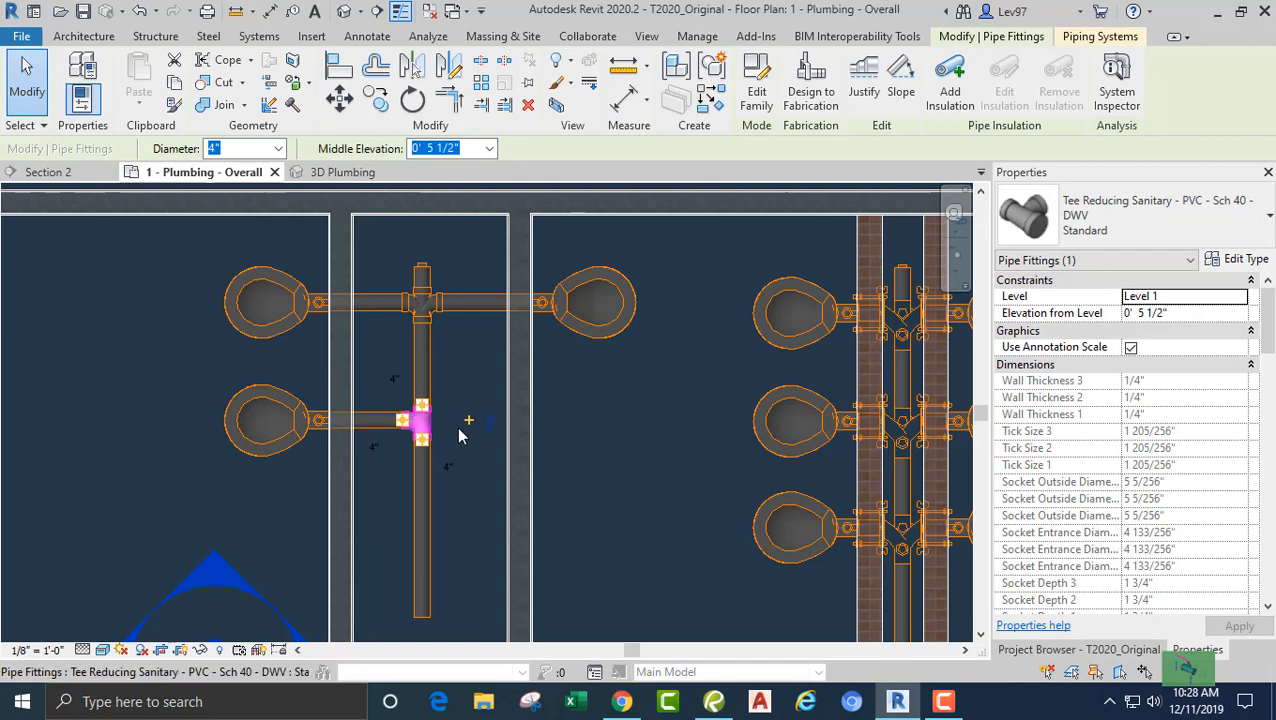
{"action": "left_click", "coordinate": [475, 390]}
Convert the lower left branch's tee into a cross with an outlet facing the chase's right wall.
{"action": "scroll", "coordinate": [455, 425], "scroll_direction": "up", "scroll_amount": 2}
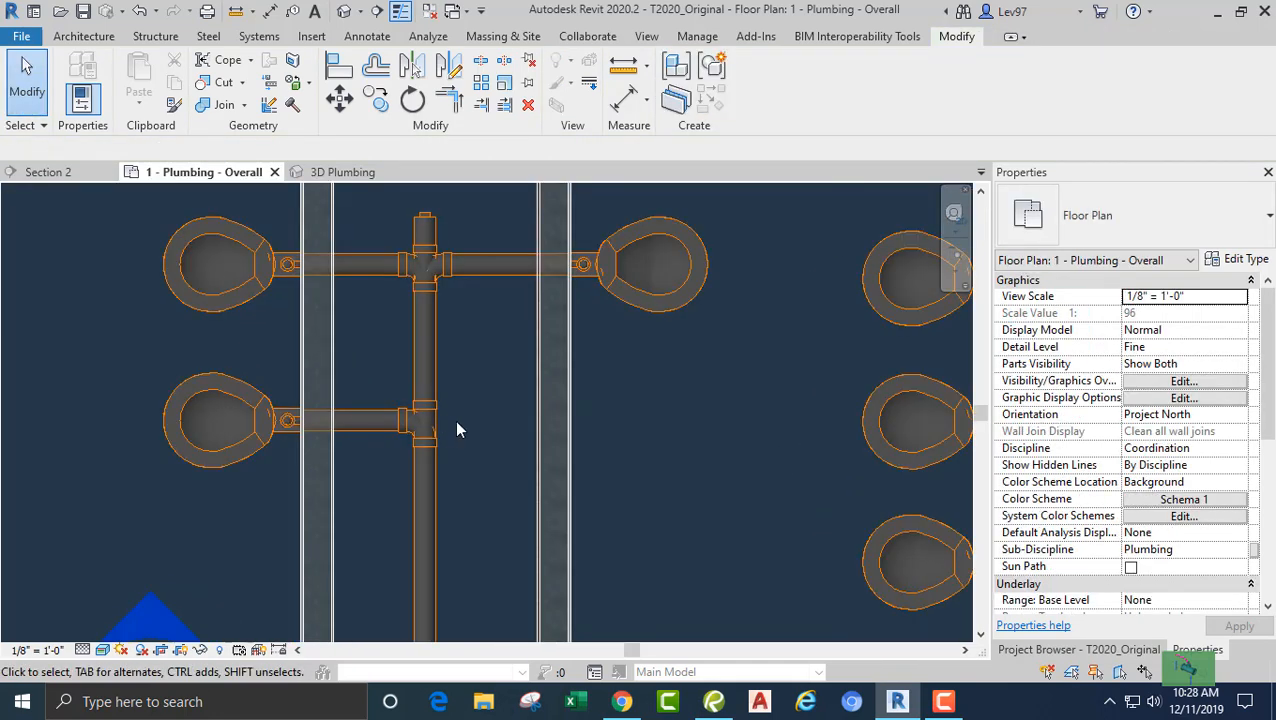
{"action": "left_click", "coordinate": [423, 420]}
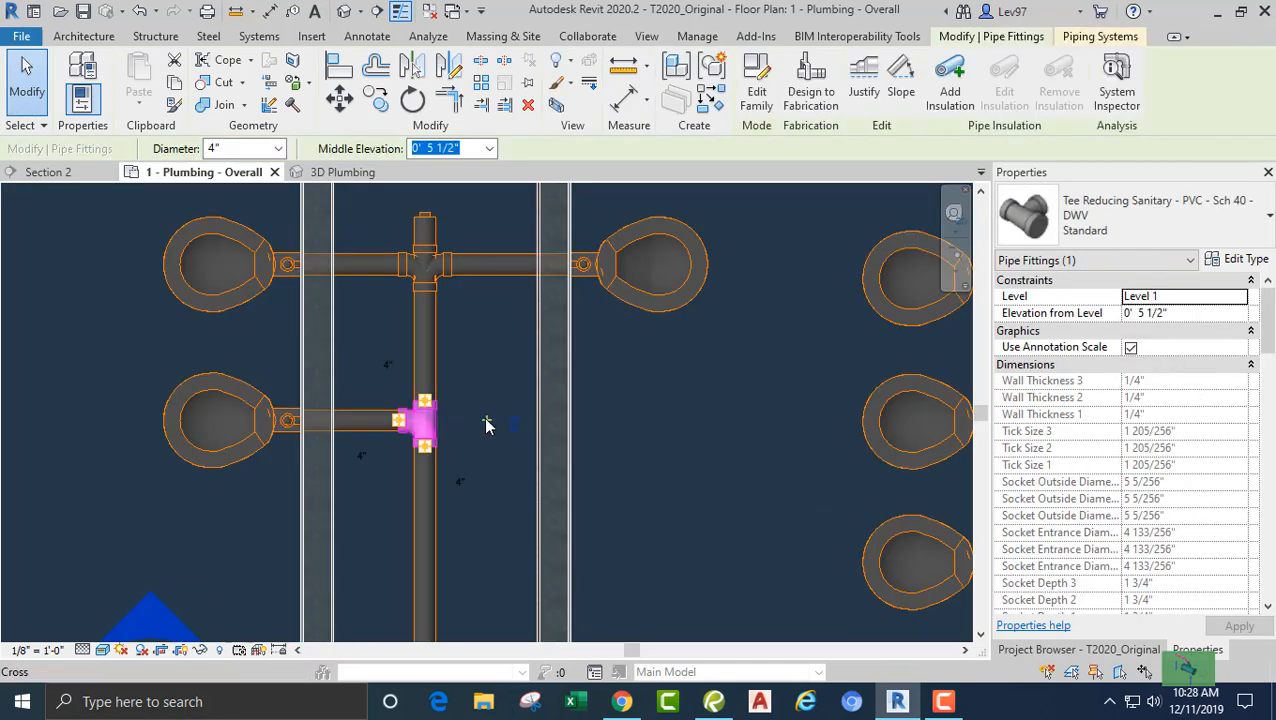
{"action": "left_click", "coordinate": [486, 372]}
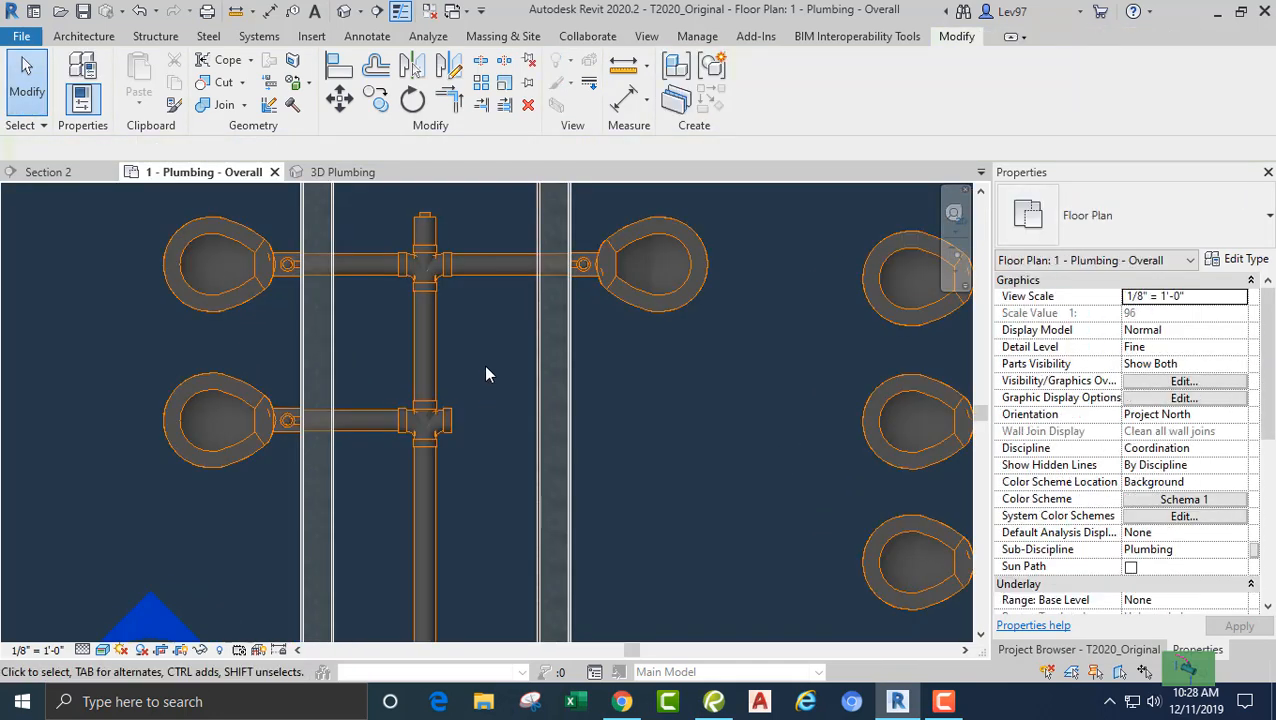
Add another wall-mounted water closet of the same type on the chase's right wall, opposite the lower left closet.
{"action": "right_click", "coordinate": [672, 299]}
{"action": "left_click", "coordinate": [748, 404]}
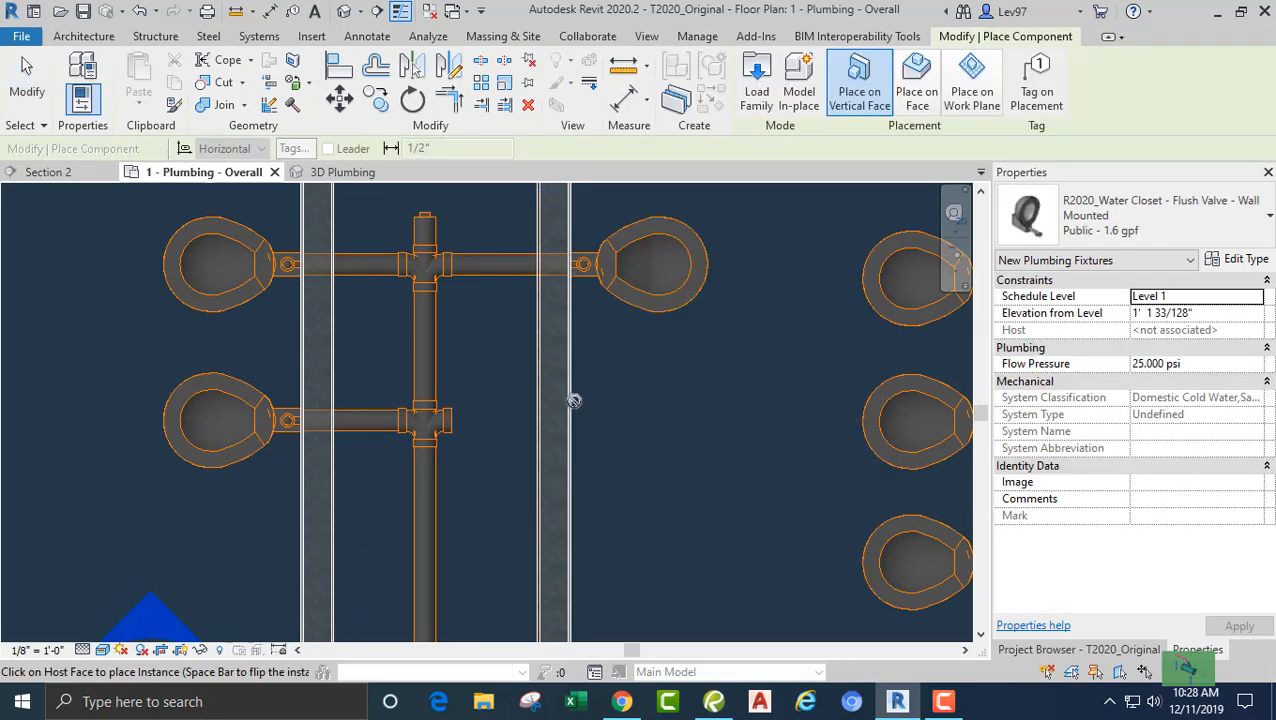
{"action": "left_click", "coordinate": [570, 400]}
{"action": "key", "text": "Escape"}
{"action": "key", "text": "Escape"}
Align the lower right water closet with the centerline of the lower left closet opposite it.
{"action": "middle_click_drag", "start_coordinate": [520, 363], "coordinate": [550, 377]}
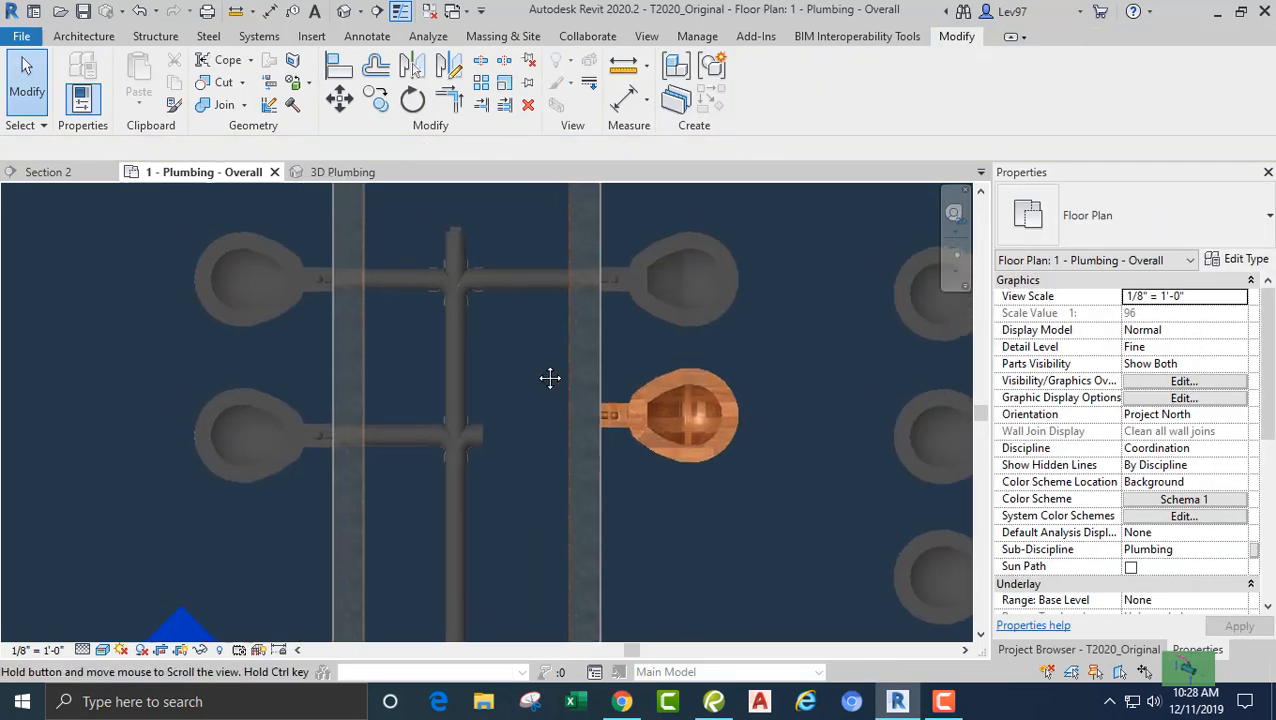
{"action": "left_click", "coordinate": [339, 68]}
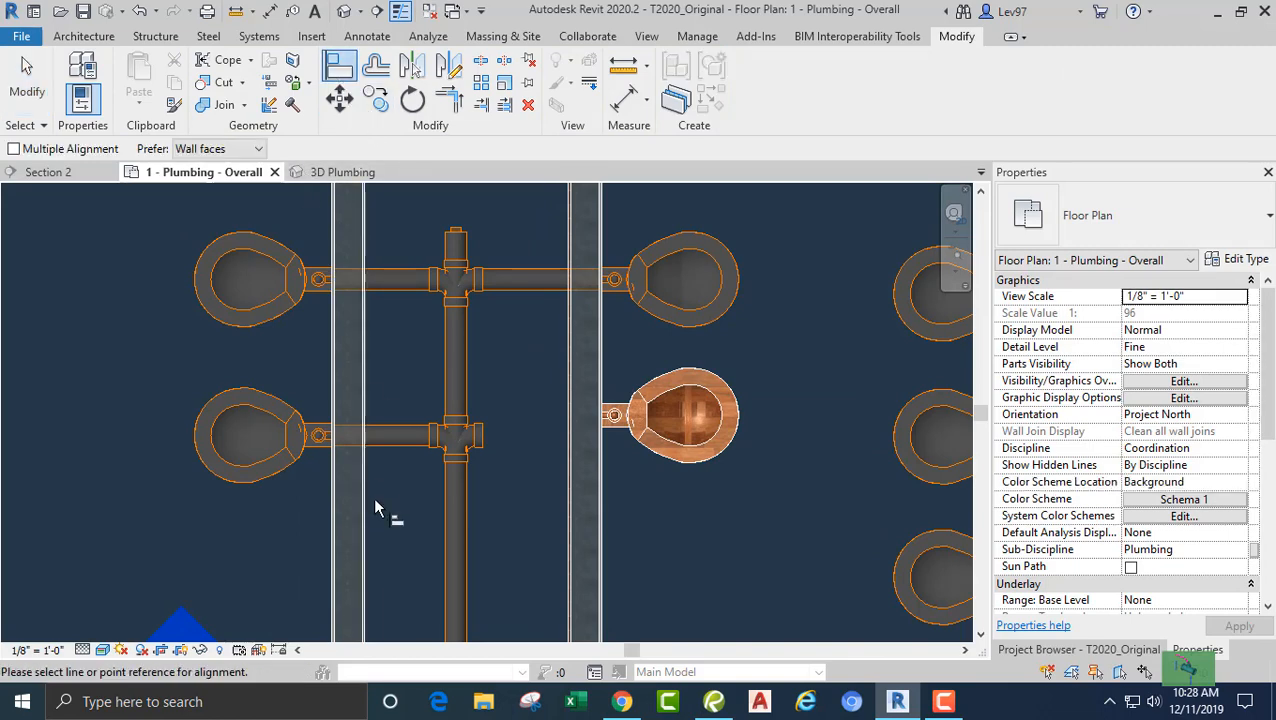
{"action": "left_click", "coordinate": [240, 435]}
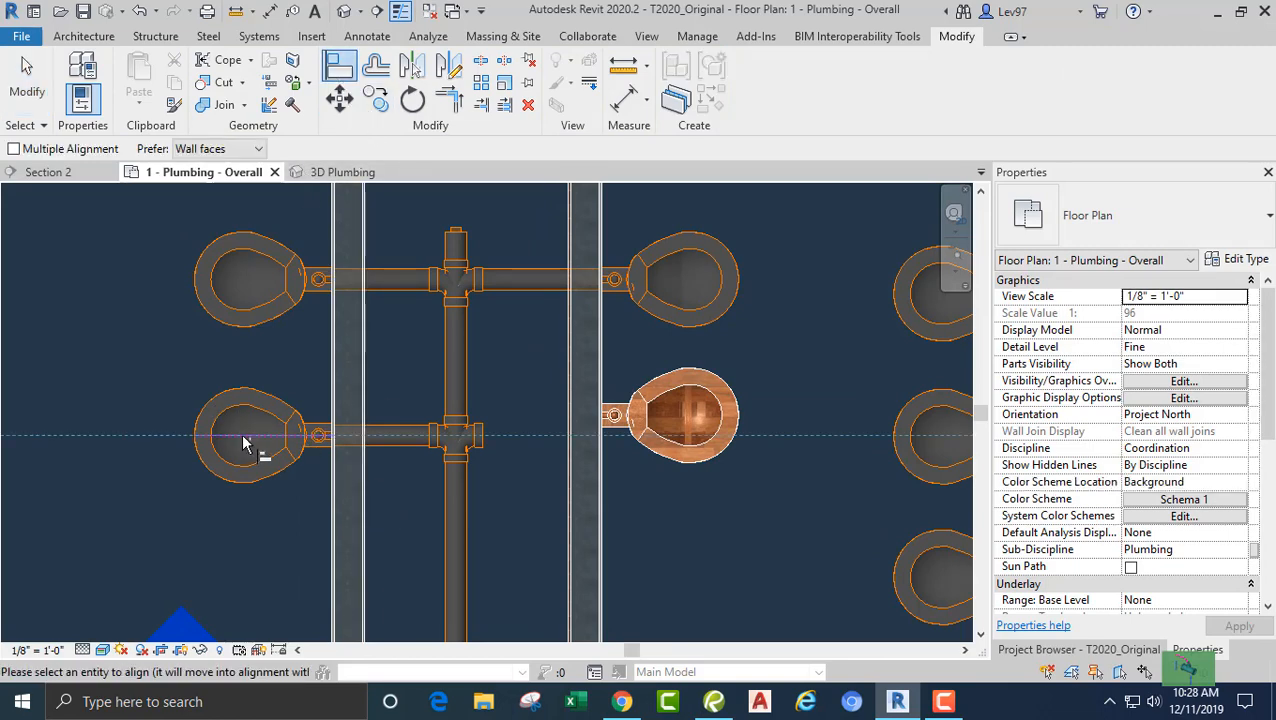
{"action": "left_click", "coordinate": [680, 412]}
{"action": "middle_click_drag", "start_coordinate": [723, 530], "coordinate": [795, 556]}
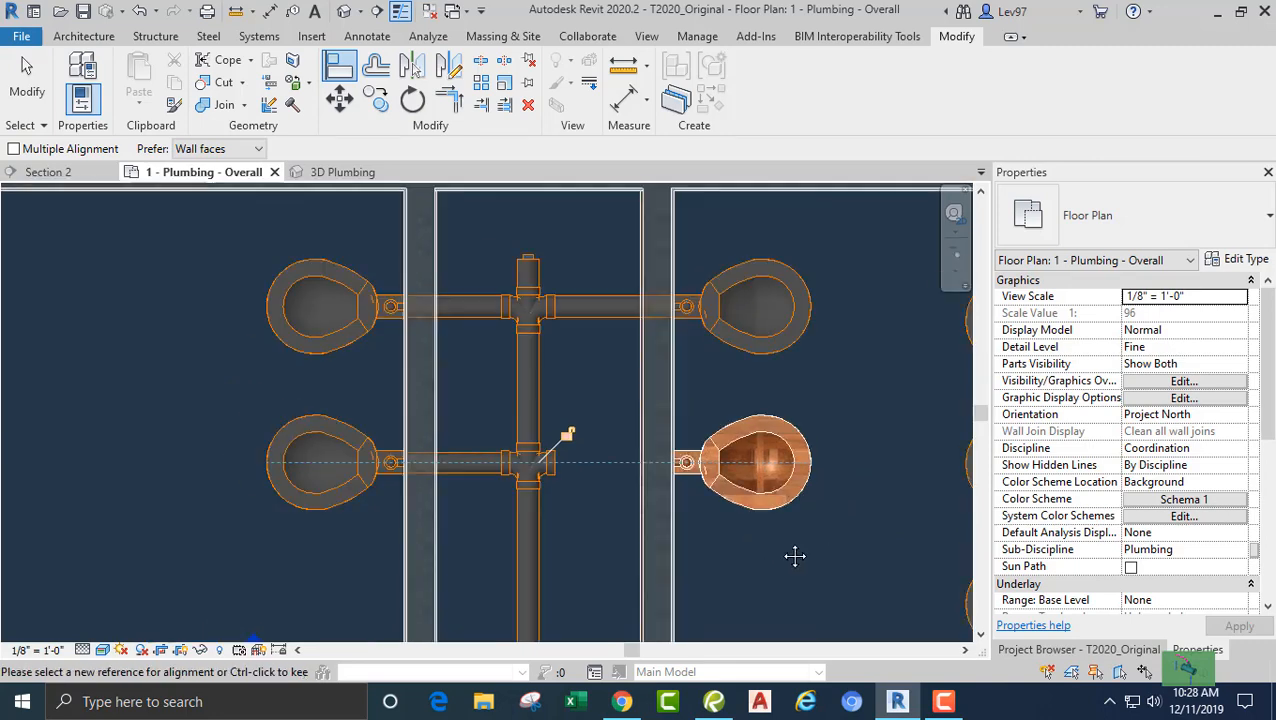
Run a 4" sanitary pipe from the lower right water closet's Connector 2 to the open right outlet of the lower cross.
{"action": "scroll", "coordinate": [740, 510], "scroll_direction": "up", "scroll_amount": 2}
{"action": "key", "text": "Escape"}
{"action": "key", "text": "Escape"}
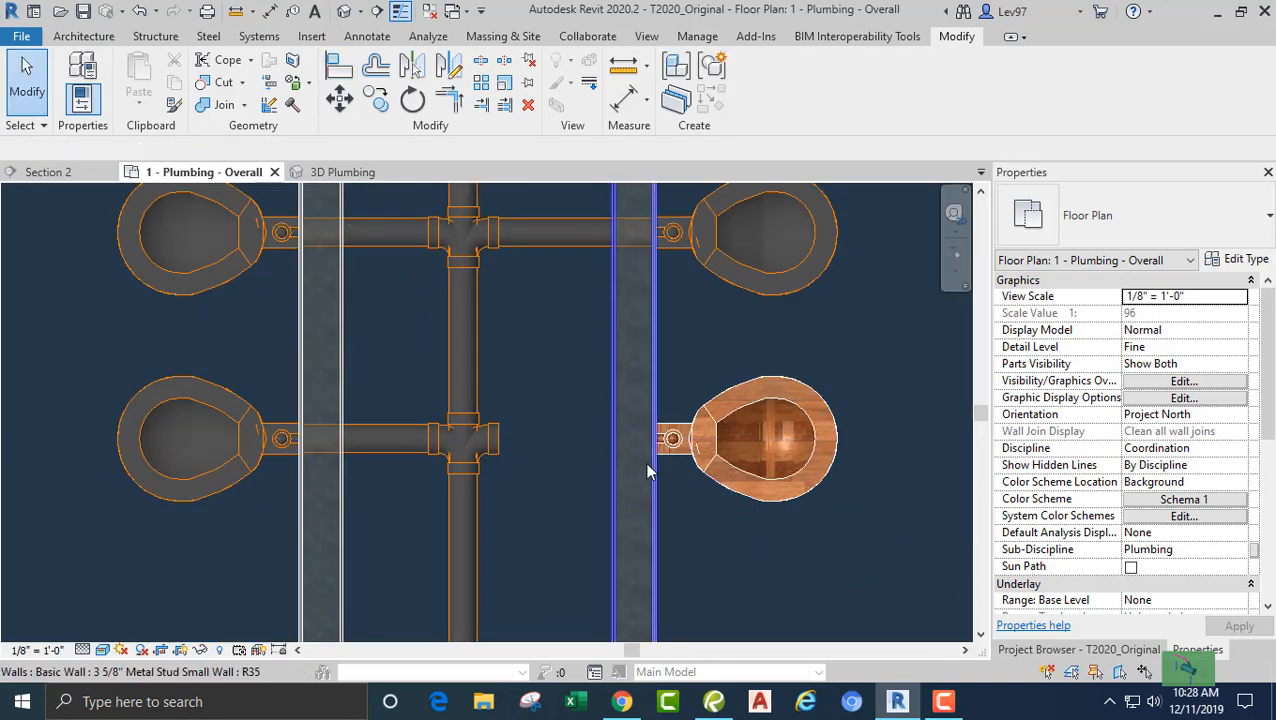
{"action": "left_click", "coordinate": [683, 438]}
{"action": "scroll", "coordinate": [561, 452], "scroll_direction": "up", "scroll_amount": 3}
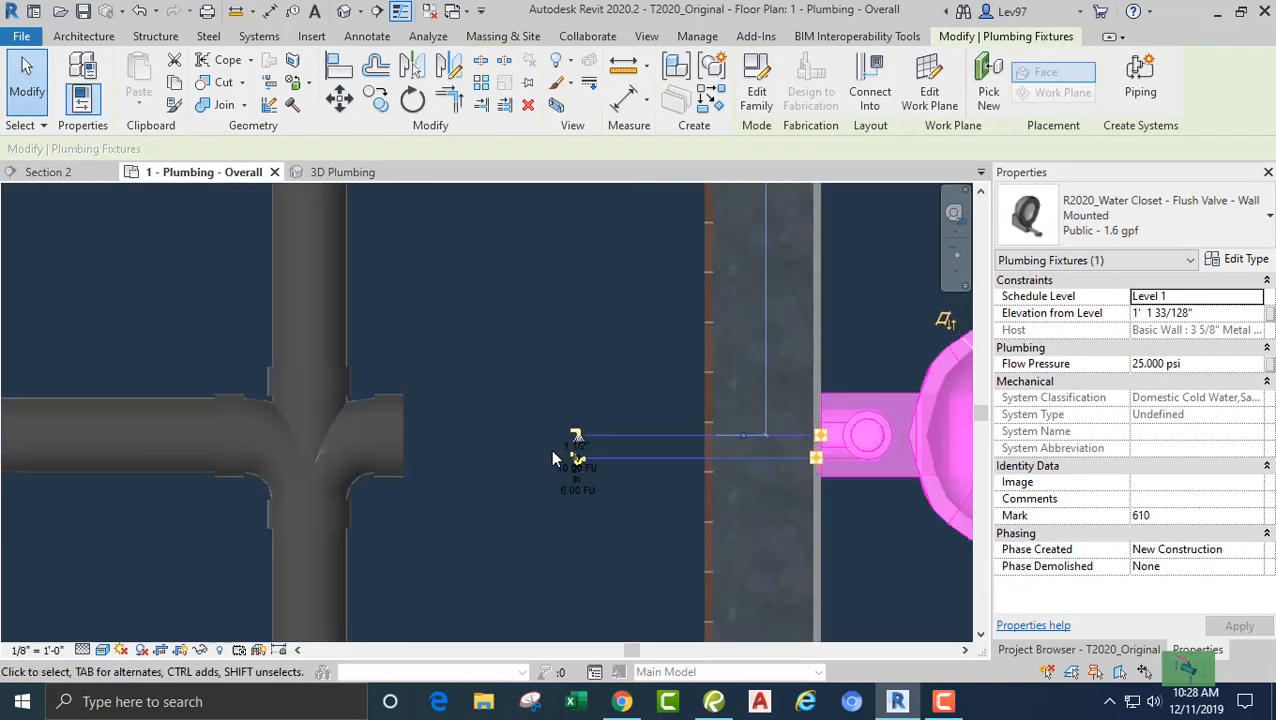
{"action": "scroll", "coordinate": [553, 459], "scroll_direction": "up", "scroll_amount": 2}
{"action": "left_click", "coordinate": [596, 430]}
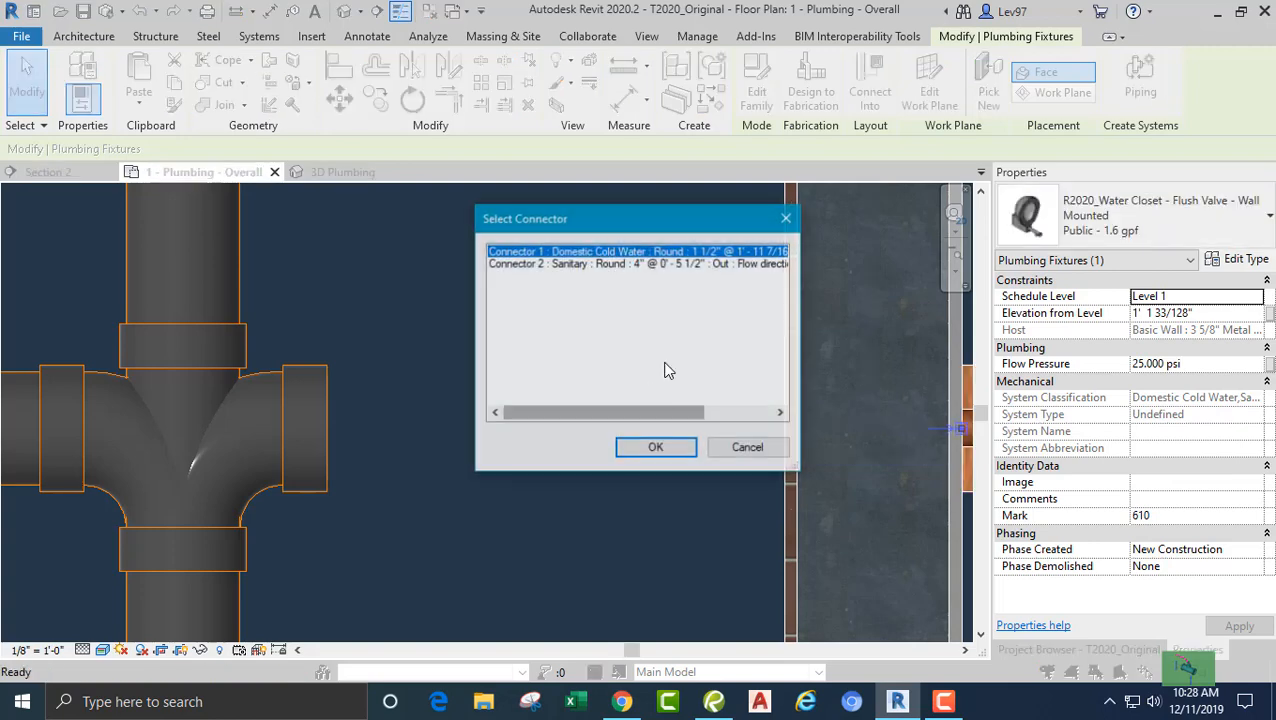
{"action": "left_click", "coordinate": [645, 264]}
{"action": "left_click", "coordinate": [656, 446]}
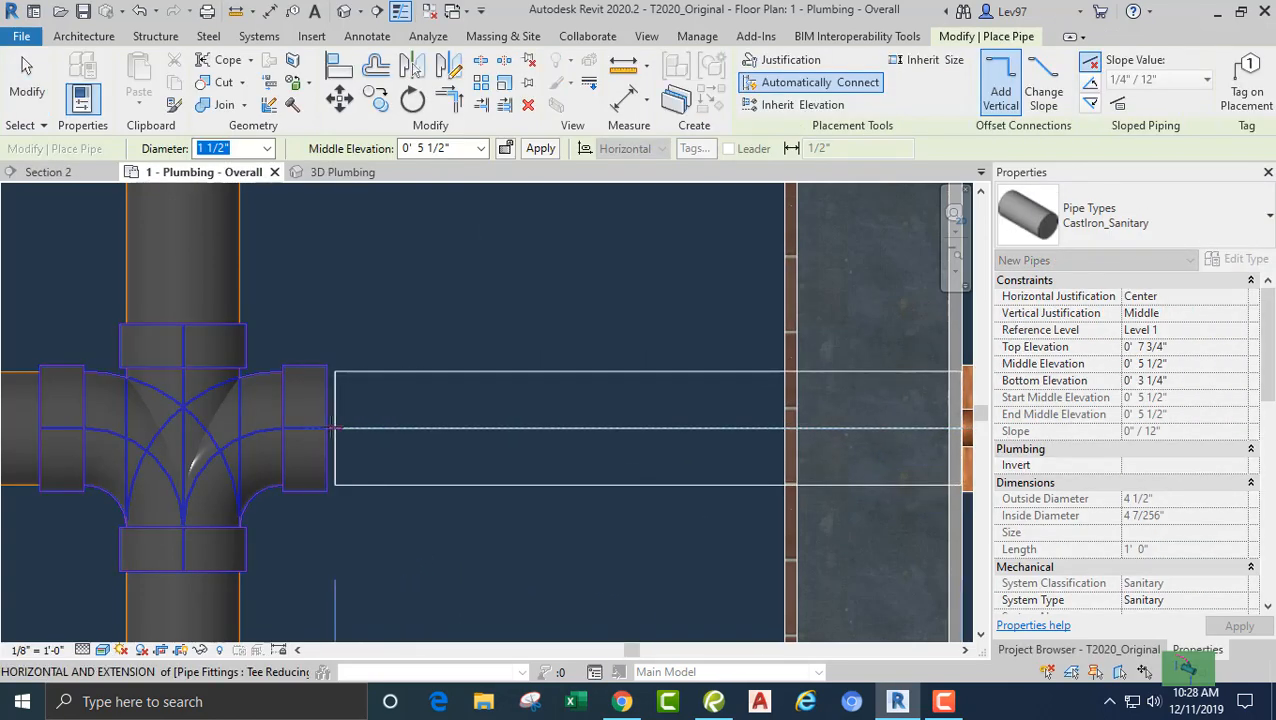
{"action": "left_click", "coordinate": [336, 428]}
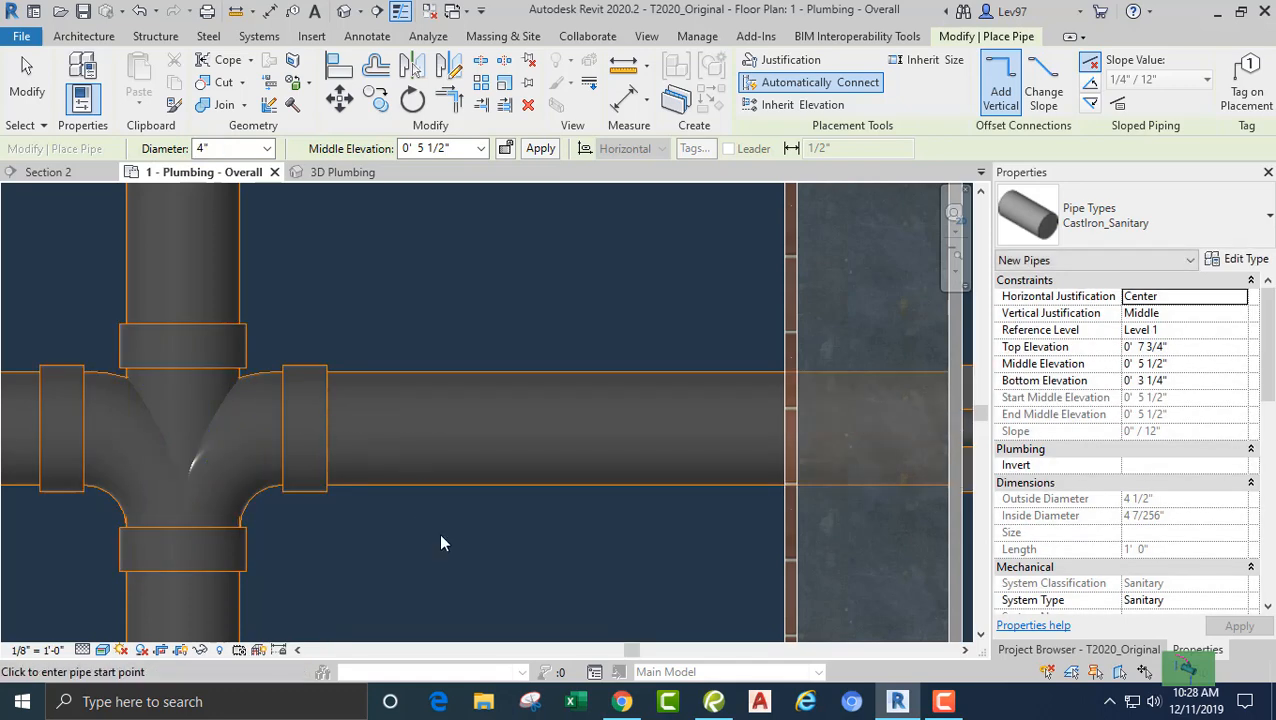
{"action": "key", "text": "Escape"}
Check the mechanical and flow properties, including fixture units, of the sanitary main below the lower cross.
{"action": "scroll", "coordinate": [480, 550], "scroll_direction": "down", "scroll_amount": 5}
{"action": "middle_click_drag", "start_coordinate": [480, 577], "coordinate": [660, 504]}
{"action": "middle_click_drag", "start_coordinate": [660, 456], "coordinate": [667, 333]}
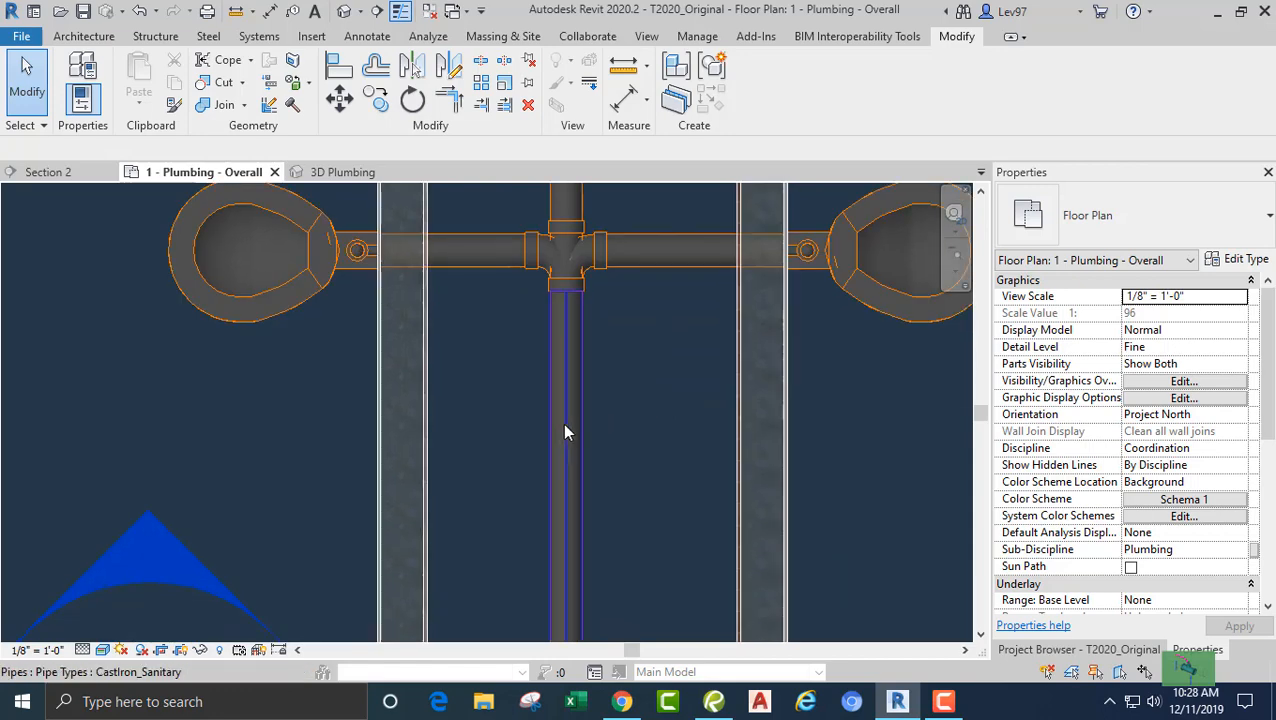
{"action": "left_click", "coordinate": [563, 432]}
{"action": "scroll", "coordinate": [1121, 513], "scroll_direction": "down", "scroll_amount": 5}
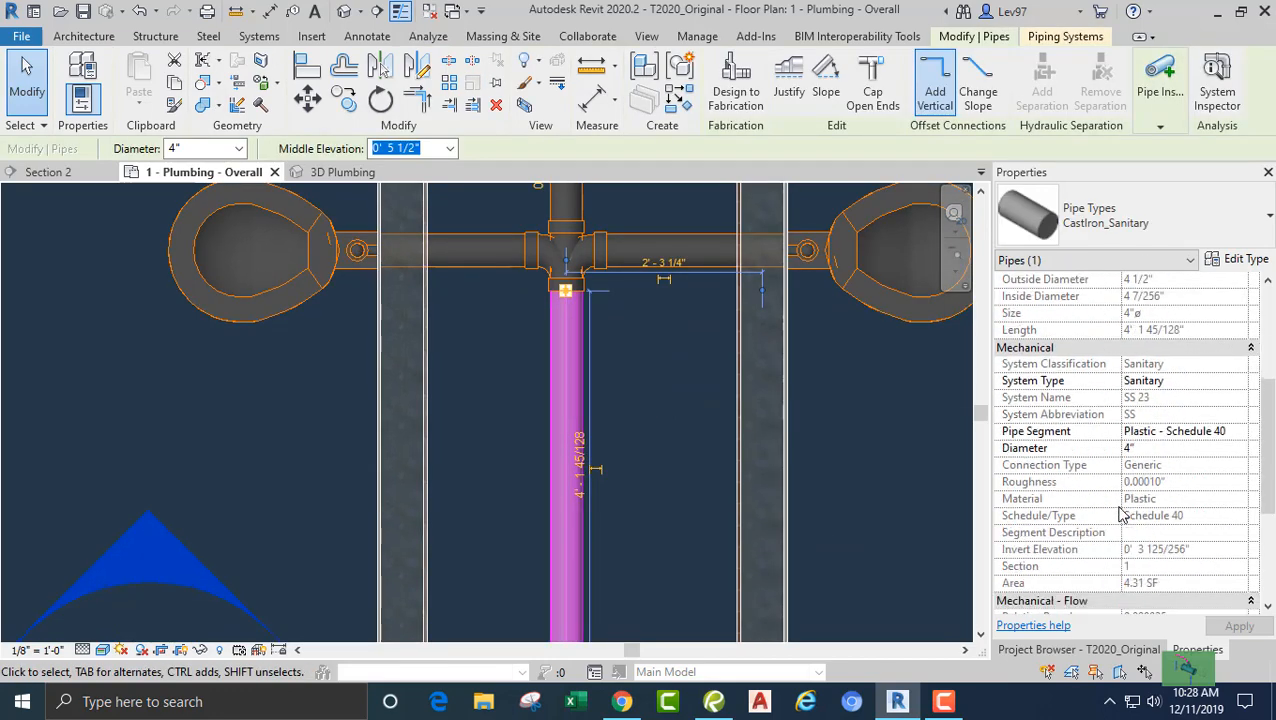
{"action": "scroll", "coordinate": [1105, 490], "scroll_direction": "down", "scroll_amount": 3}
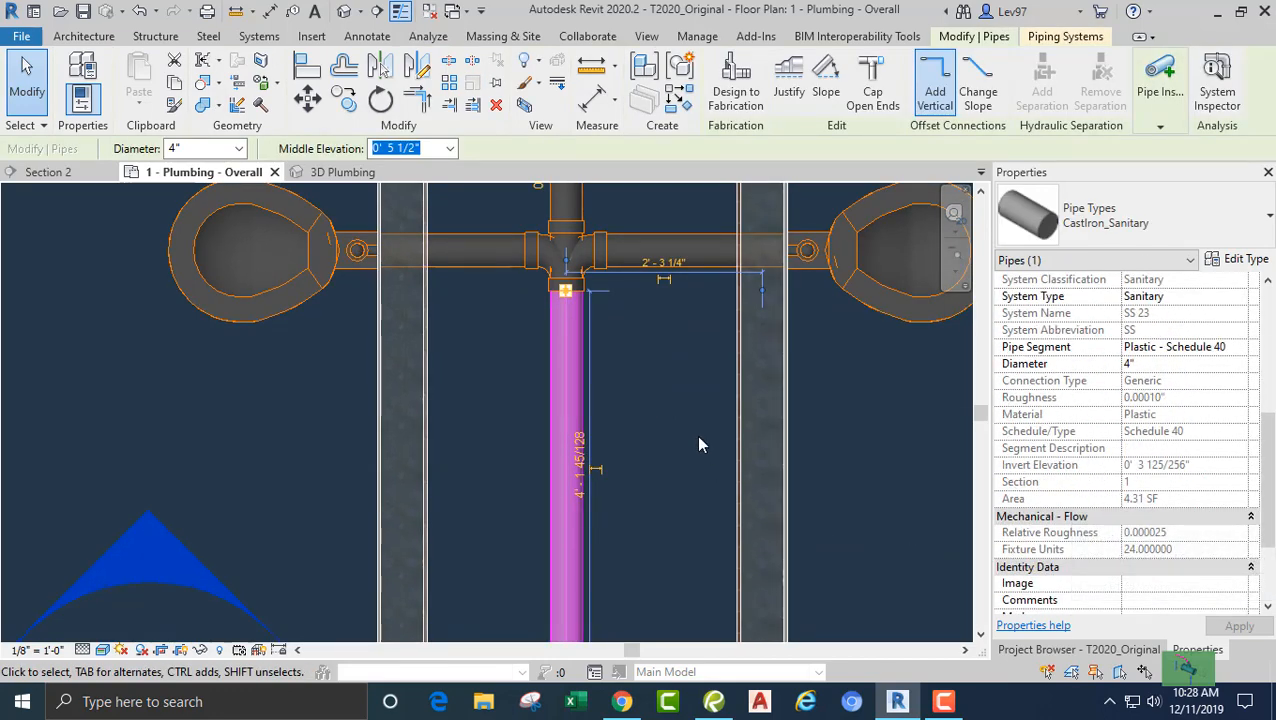
{"action": "key", "text": "Escape"}
Add a third row of matching wall-mounted water closets, about 7'-10" down the chase's right wall and 7'-5" down its left wall.
{"action": "scroll", "coordinate": [697, 445], "scroll_direction": "down", "scroll_amount": 5}
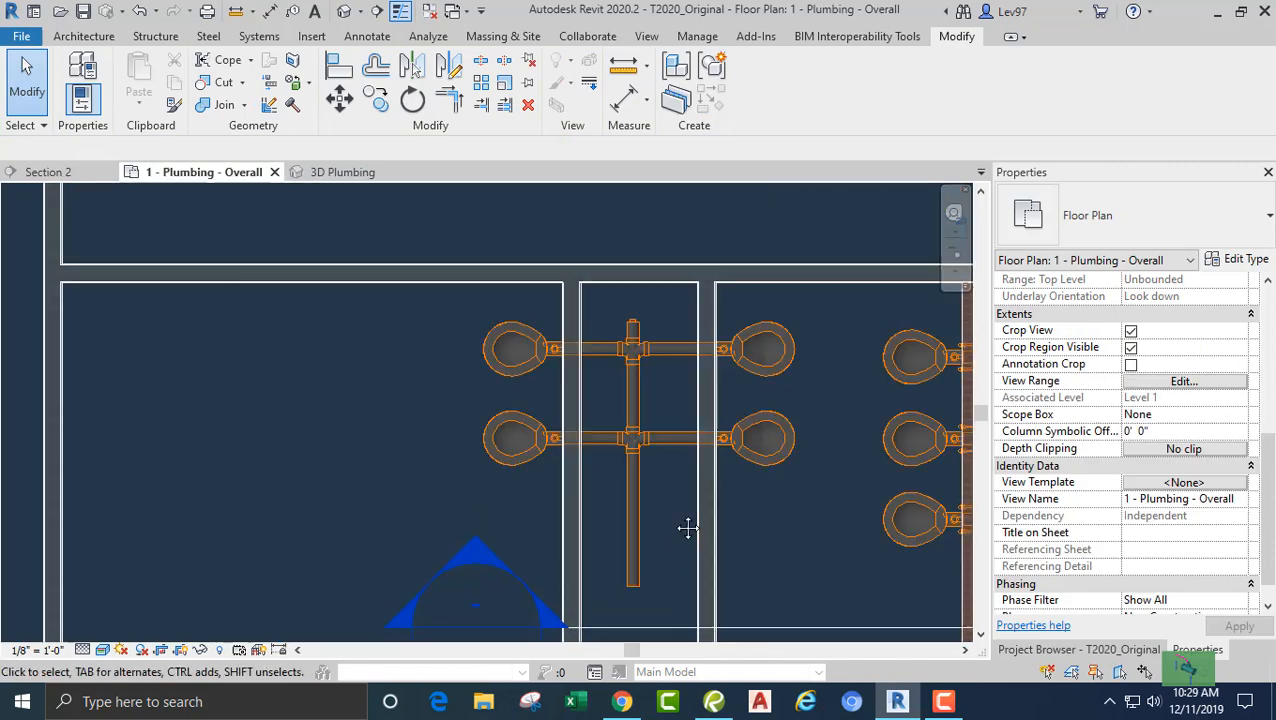
{"action": "right_click", "coordinate": [771, 461]}
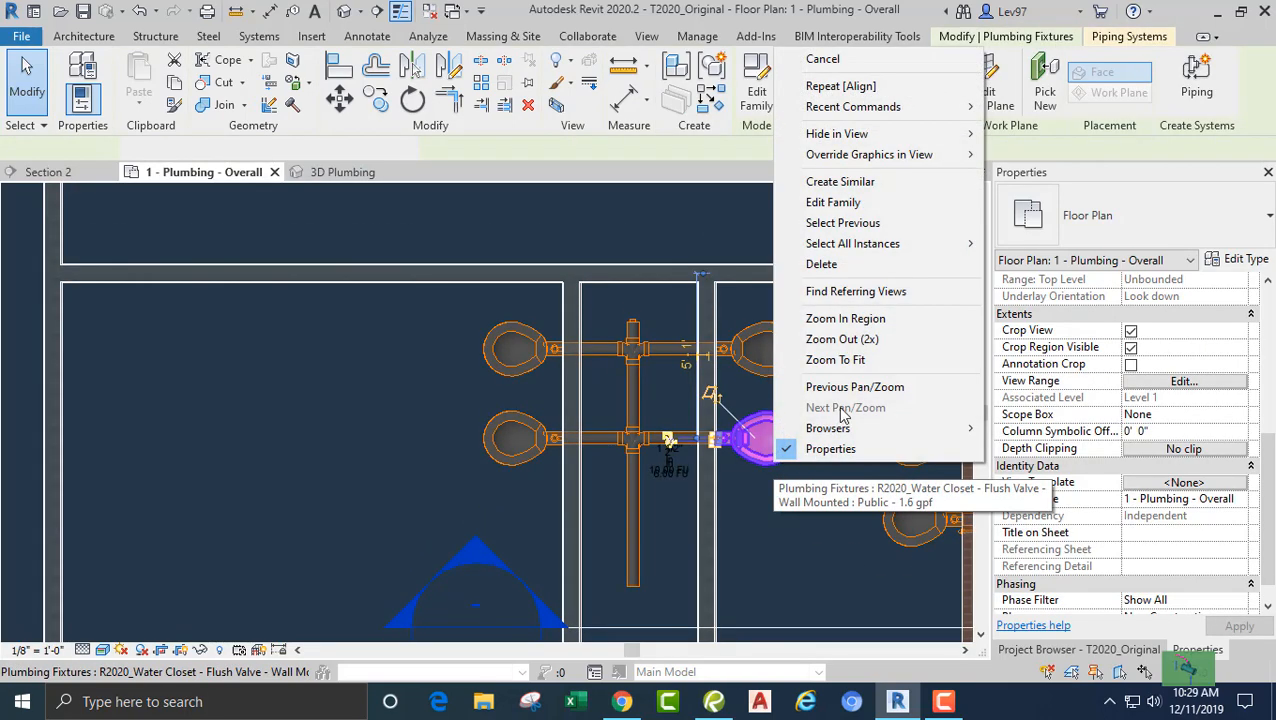
{"action": "left_click", "coordinate": [845, 182]}
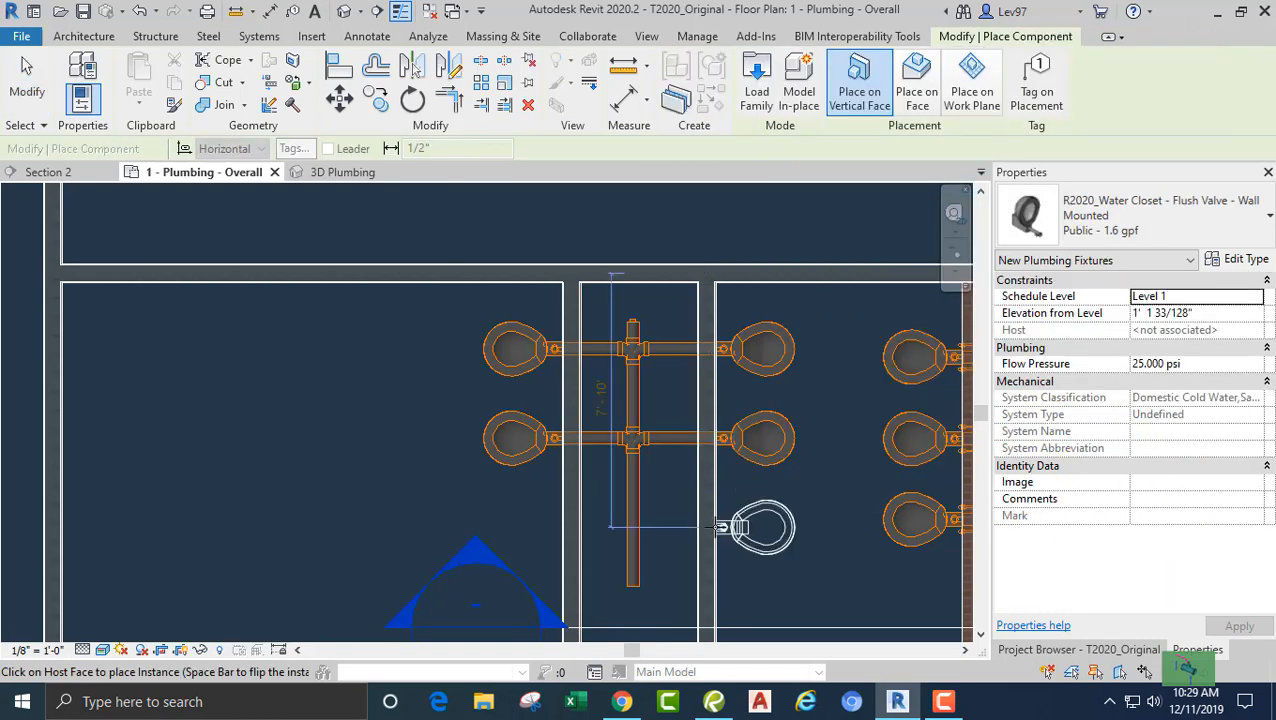
{"action": "left_click", "coordinate": [718, 527]}
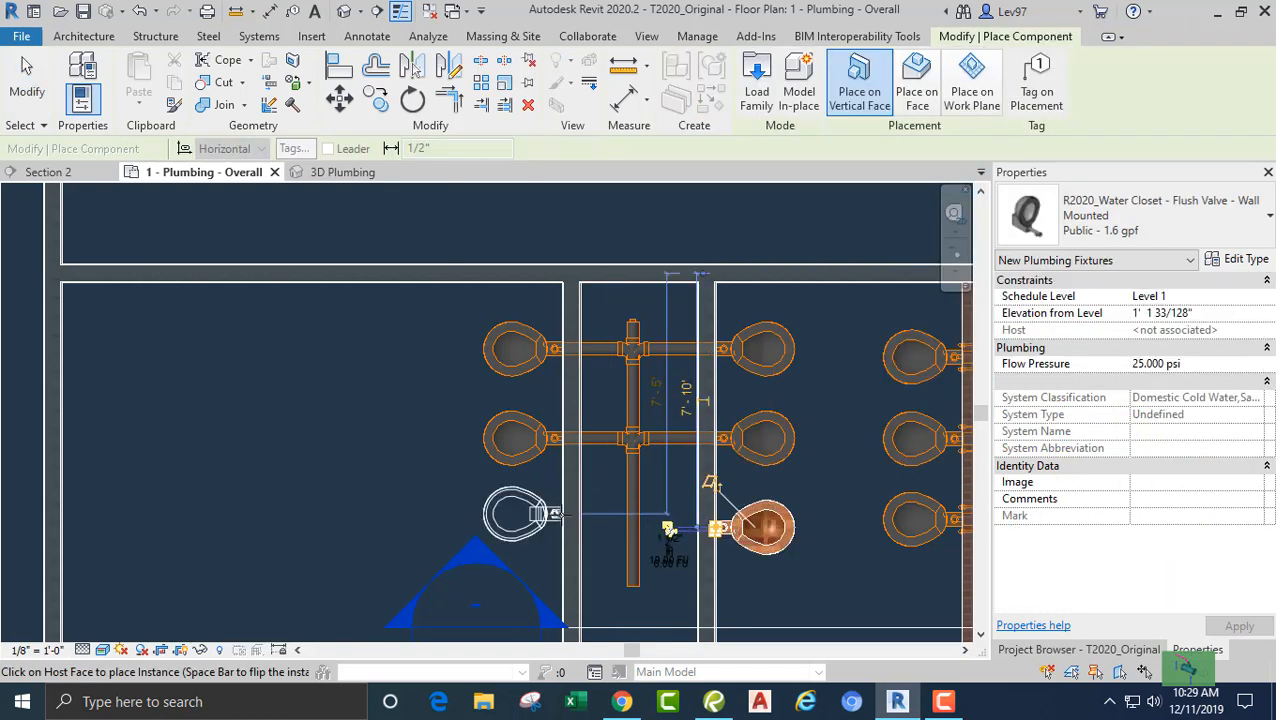
{"action": "left_click", "coordinate": [545, 514]}
{"action": "key", "text": "Escape"}
{"action": "scroll", "coordinate": [665, 500], "scroll_direction": "down", "scroll_amount": 2}
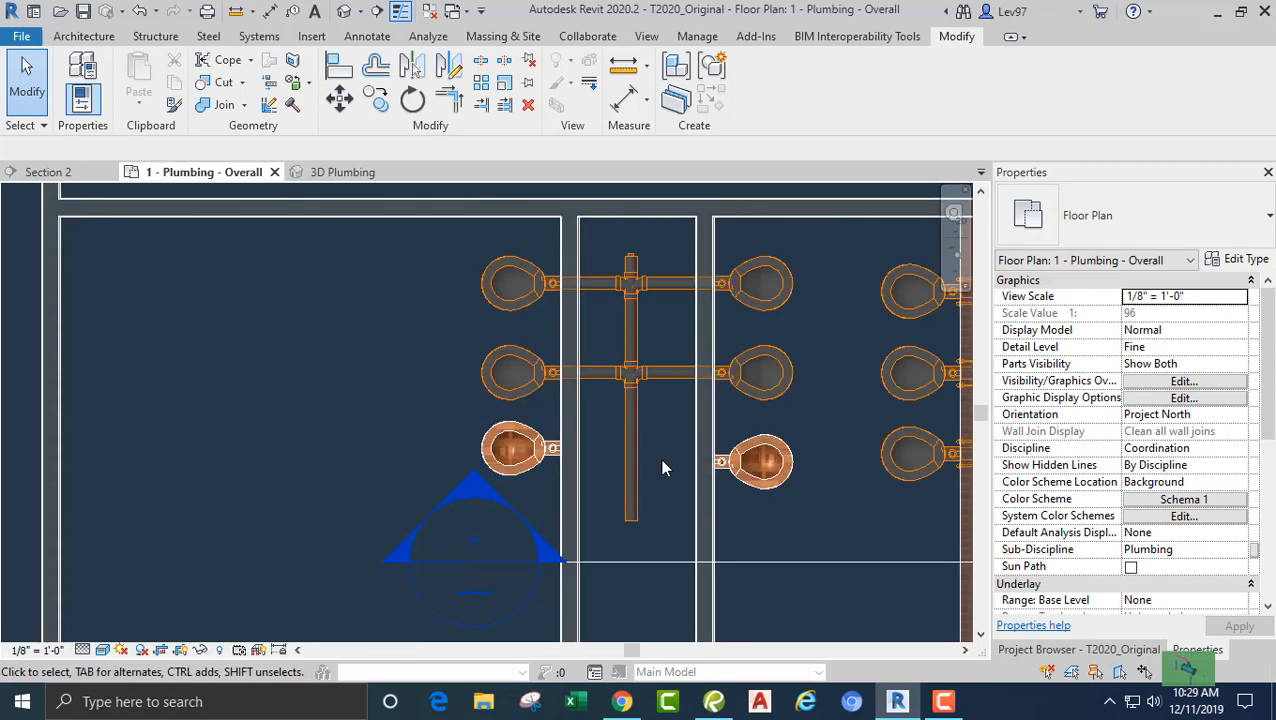
Align the third-row left water closet with the centerline of the closet opposite it.
{"action": "left_click", "coordinate": [341, 78]}
{"action": "left_click", "coordinate": [748, 461]}
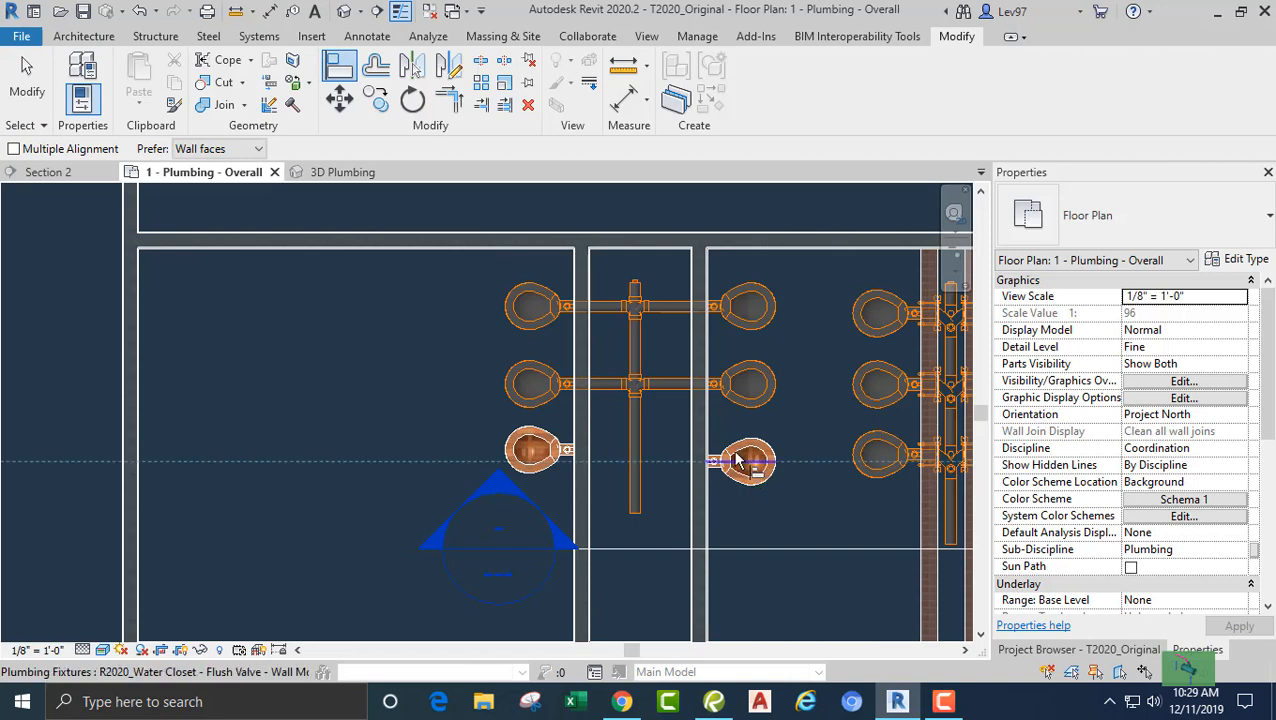
{"action": "left_click", "coordinate": [524, 466]}
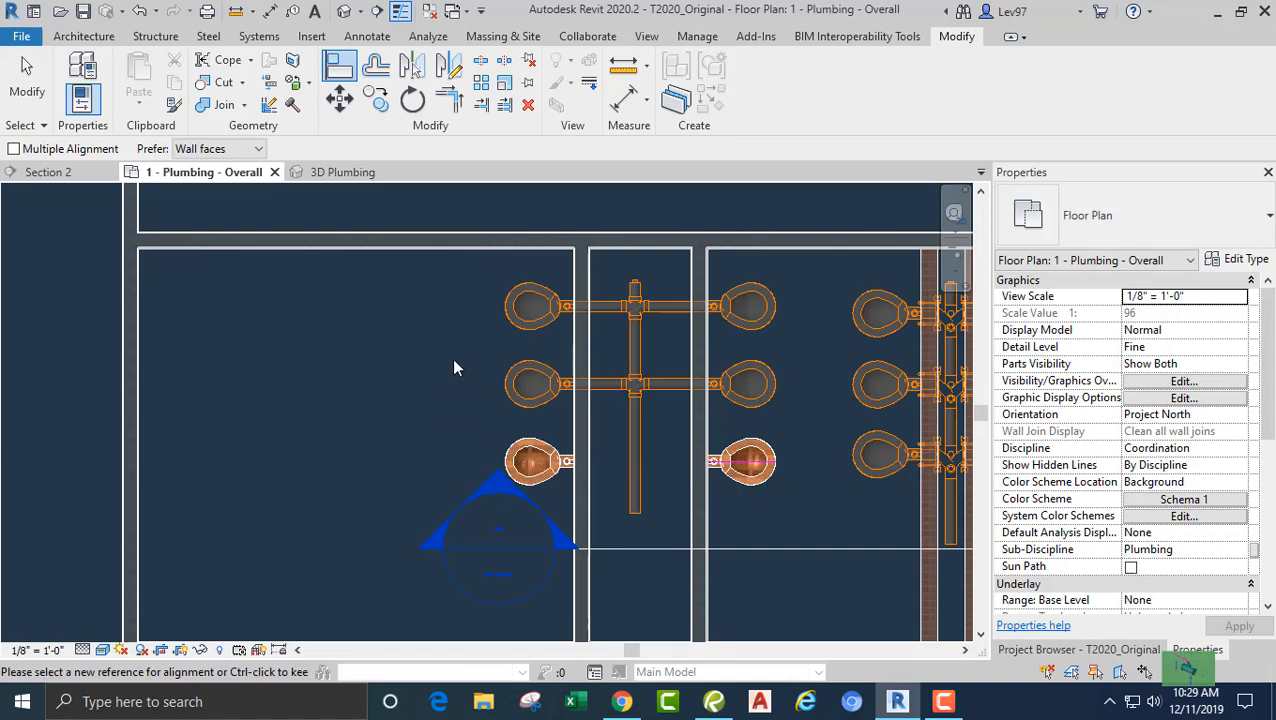
{"action": "key", "text": "Escape"}
{"action": "key", "text": "Escape"}
Draw thin detail lines from the top left closet's centerline outward, 30" down, and across the second row as a spacing guide.
{"action": "middle_click_drag", "start_coordinate": [453, 368], "coordinate": [464, 432]}
{"action": "key", "text": "d"}
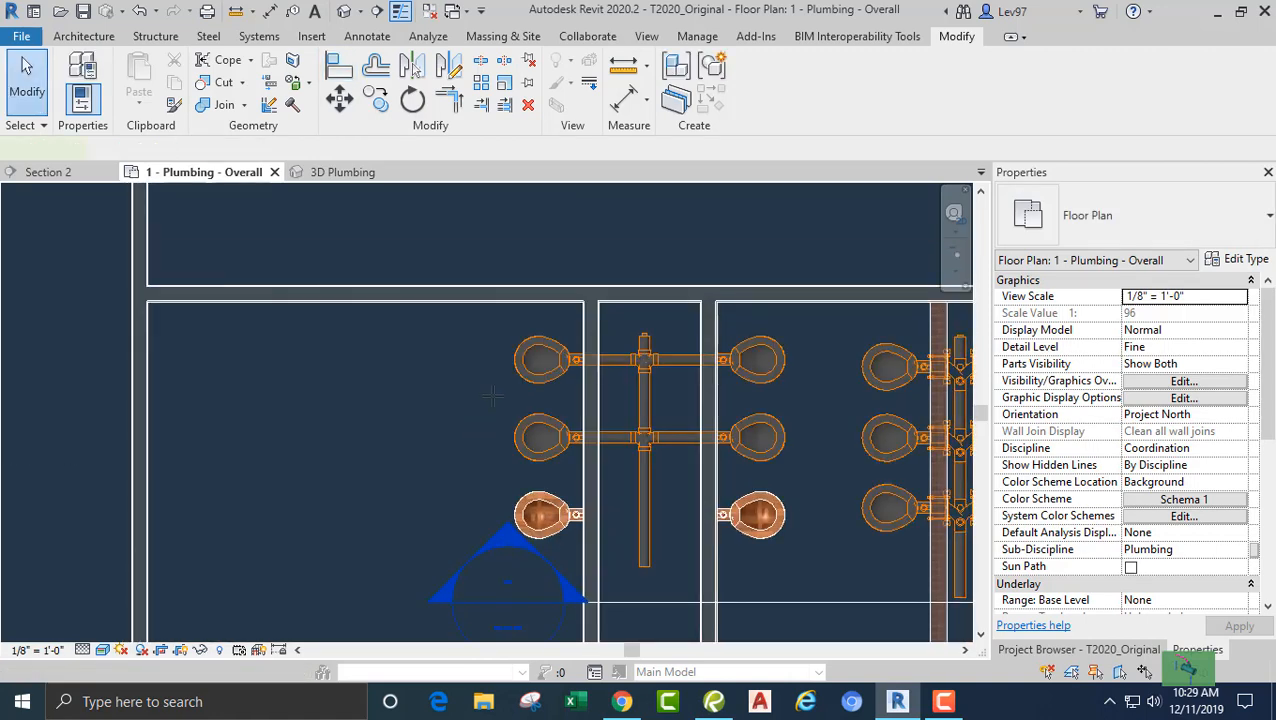
{"action": "left_click", "coordinate": [538, 359]}
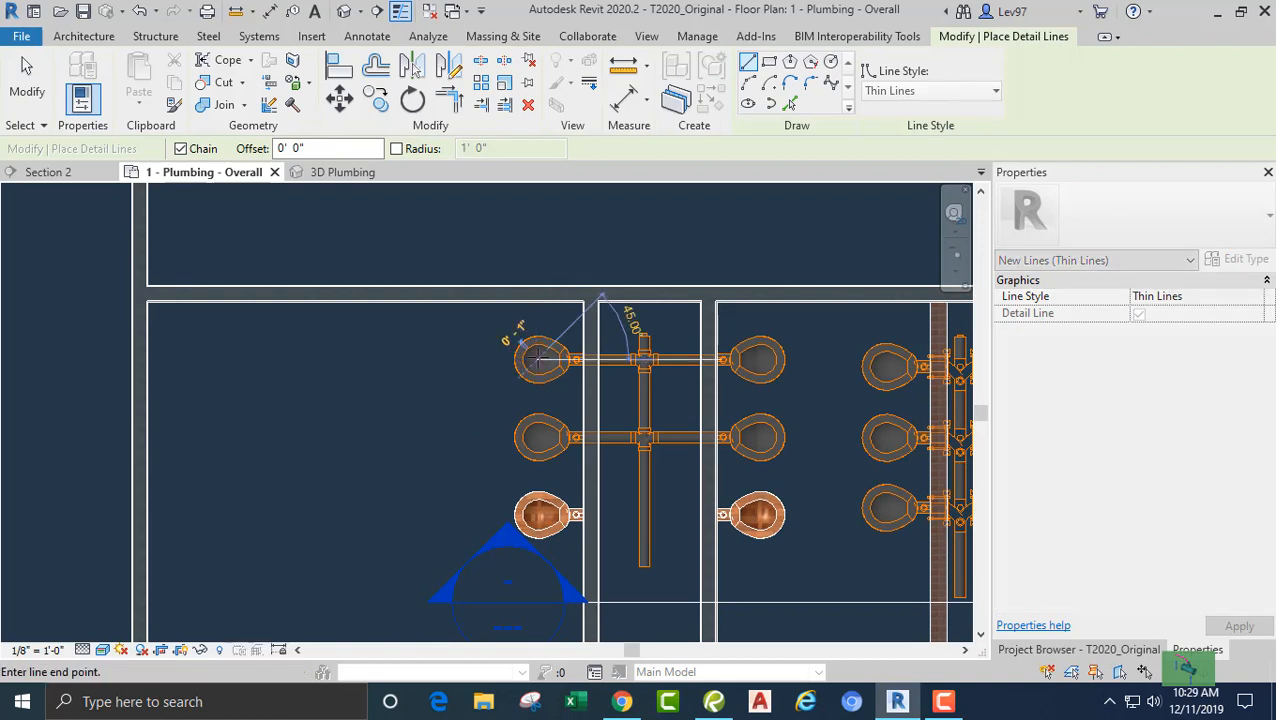
{"action": "left_click", "coordinate": [487, 359]}
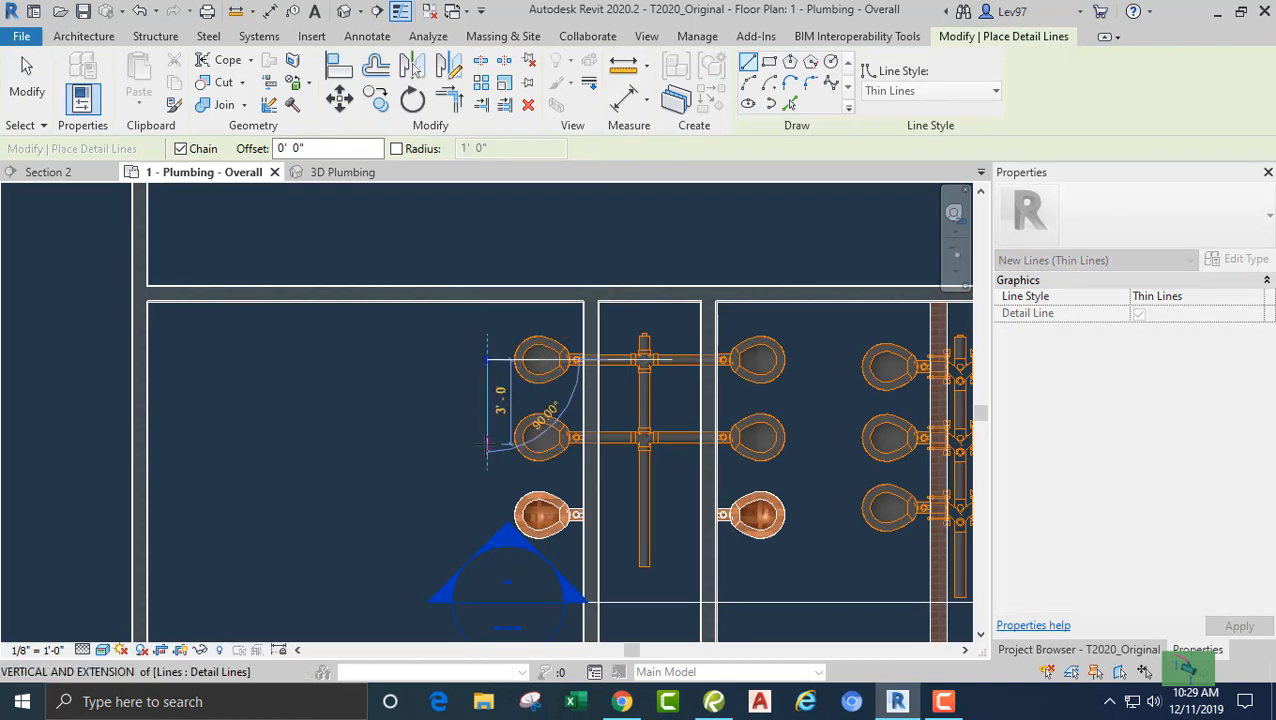
{"action": "type", "text": "0 30"}
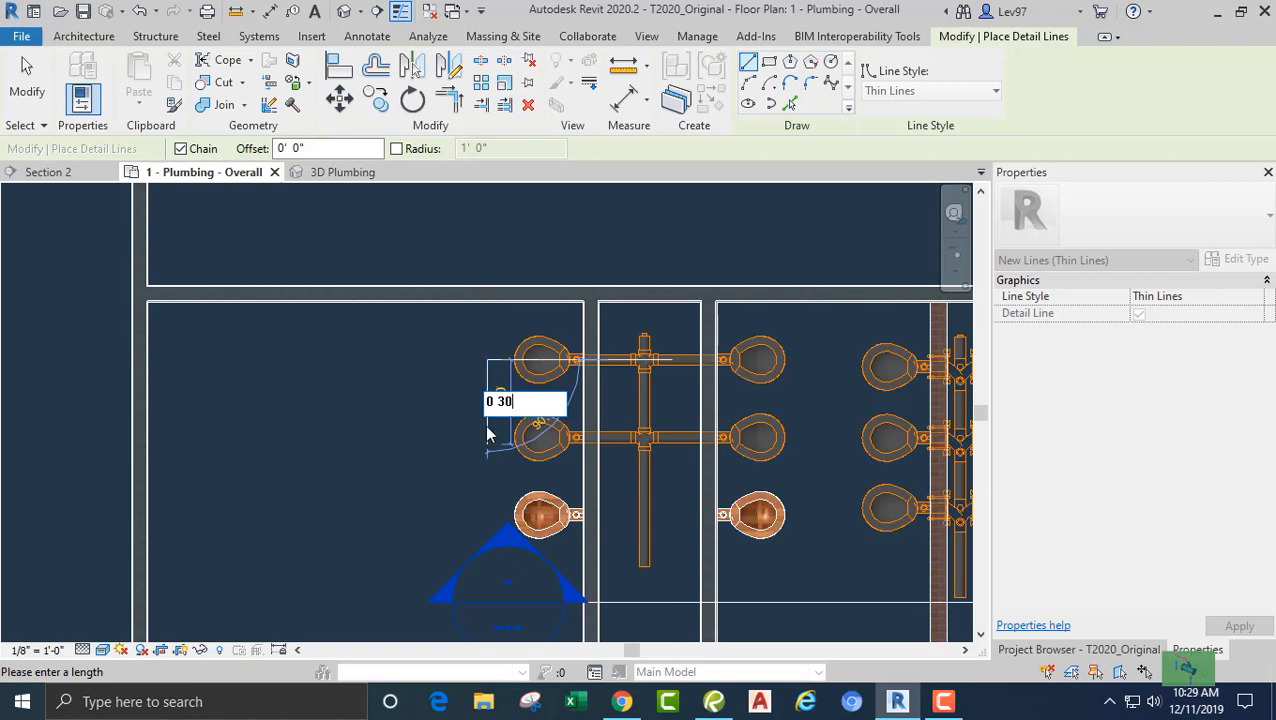
{"action": "key", "text": "Return"}
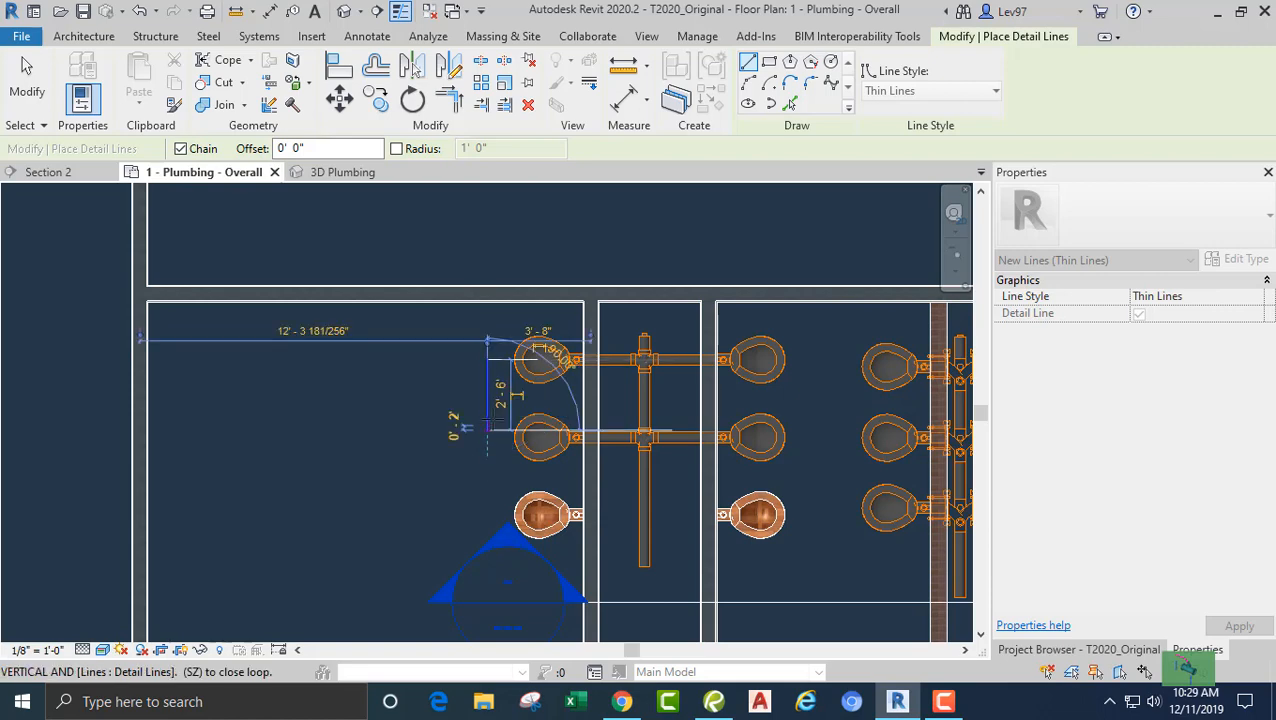
{"action": "left_click", "coordinate": [814, 426]}
{"action": "key", "text": "Escape"}
{"action": "key", "text": "Escape"}
Try to nudge the second row's closets, branch pipes and cross up to the 30" guide line.
{"action": "left_click_drag", "start_coordinate": [410, 406], "coordinate": [815, 473]}
{"action": "key", "text": "Up"}
{"action": "key", "text": "Up"}
{"action": "key", "text": "Up"}
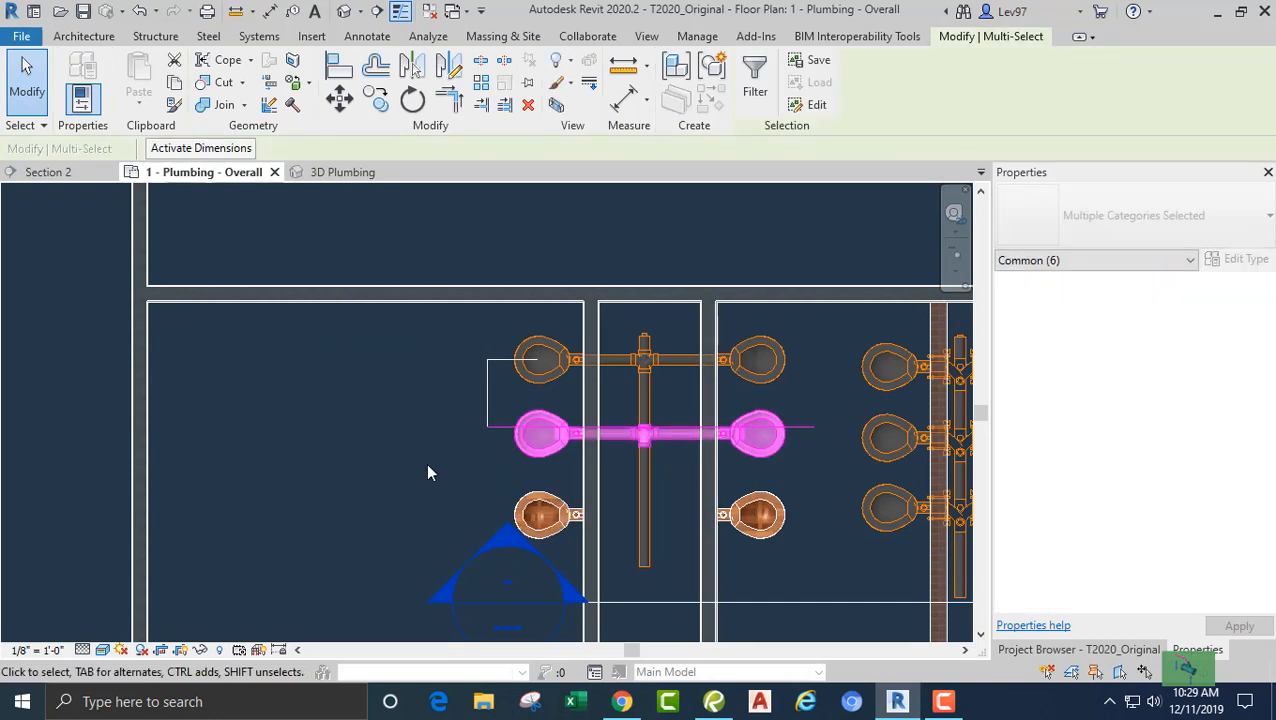
{"action": "key", "text": "Down"}
{"action": "key", "text": "Escape"}
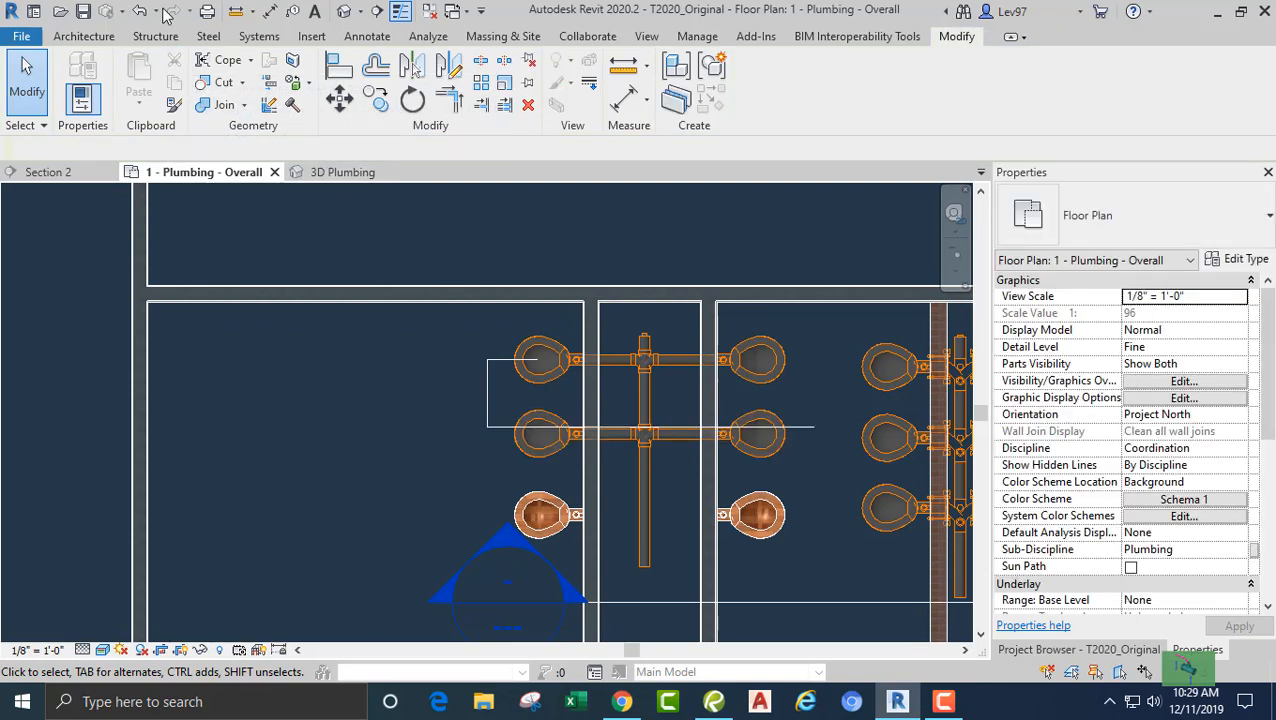
Undo the second-row nudges and the long horizontal guide line, and delete the two remaining detail lines.
{"action": "left_click", "coordinate": [144, 18]}
{"action": "left_click", "coordinate": [144, 18]}
{"action": "left_click", "coordinate": [144, 18]}
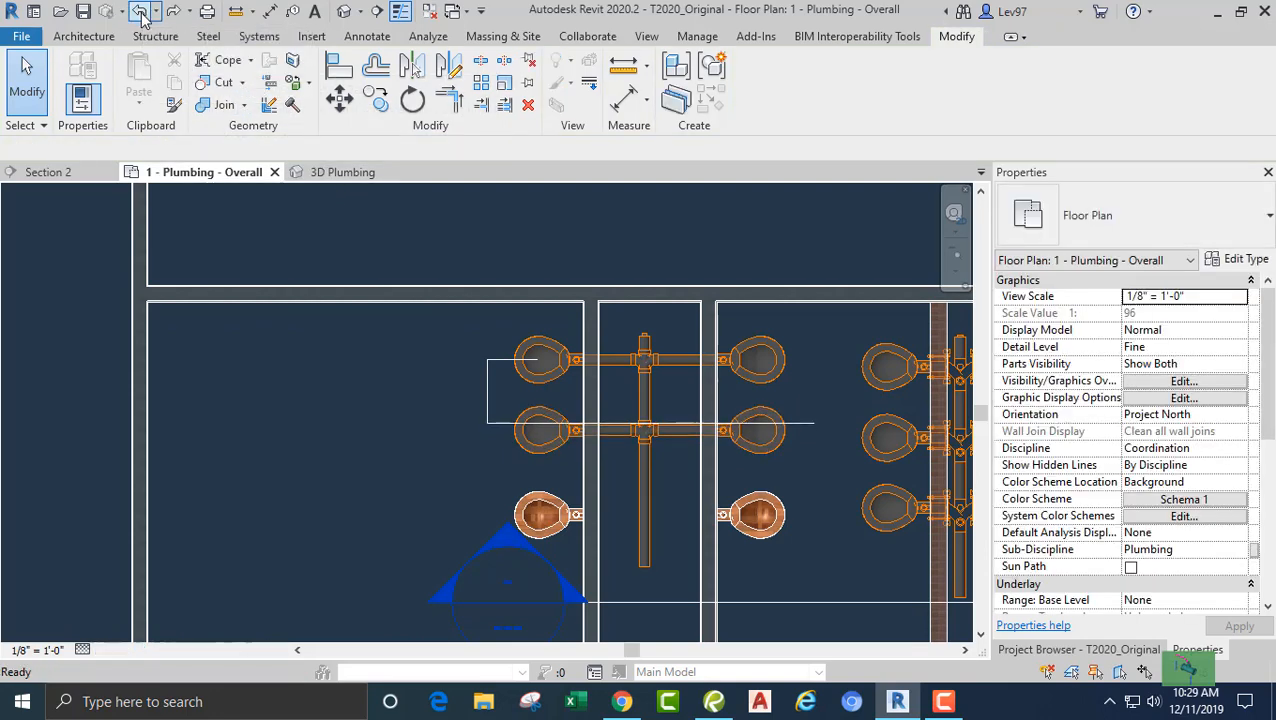
{"action": "left_click", "coordinate": [144, 18]}
{"action": "left_click", "coordinate": [144, 18]}
{"action": "left_click", "coordinate": [144, 18]}
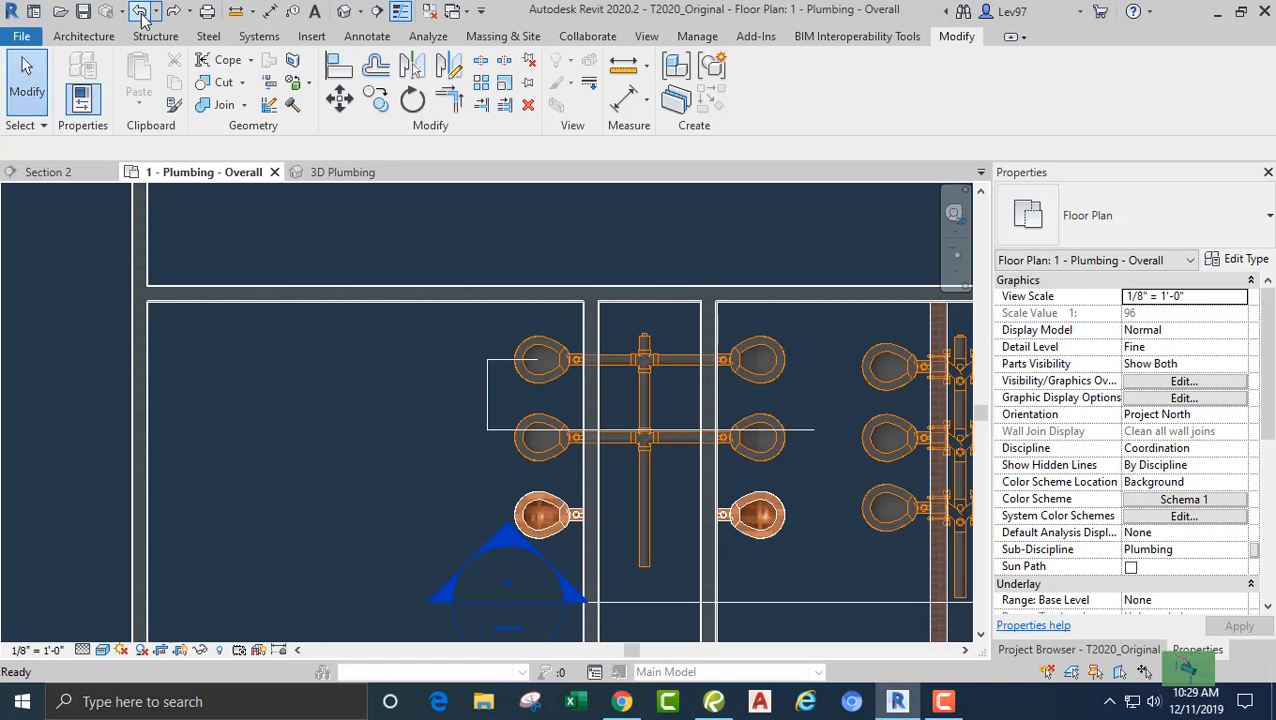
{"action": "left_click", "coordinate": [144, 18]}
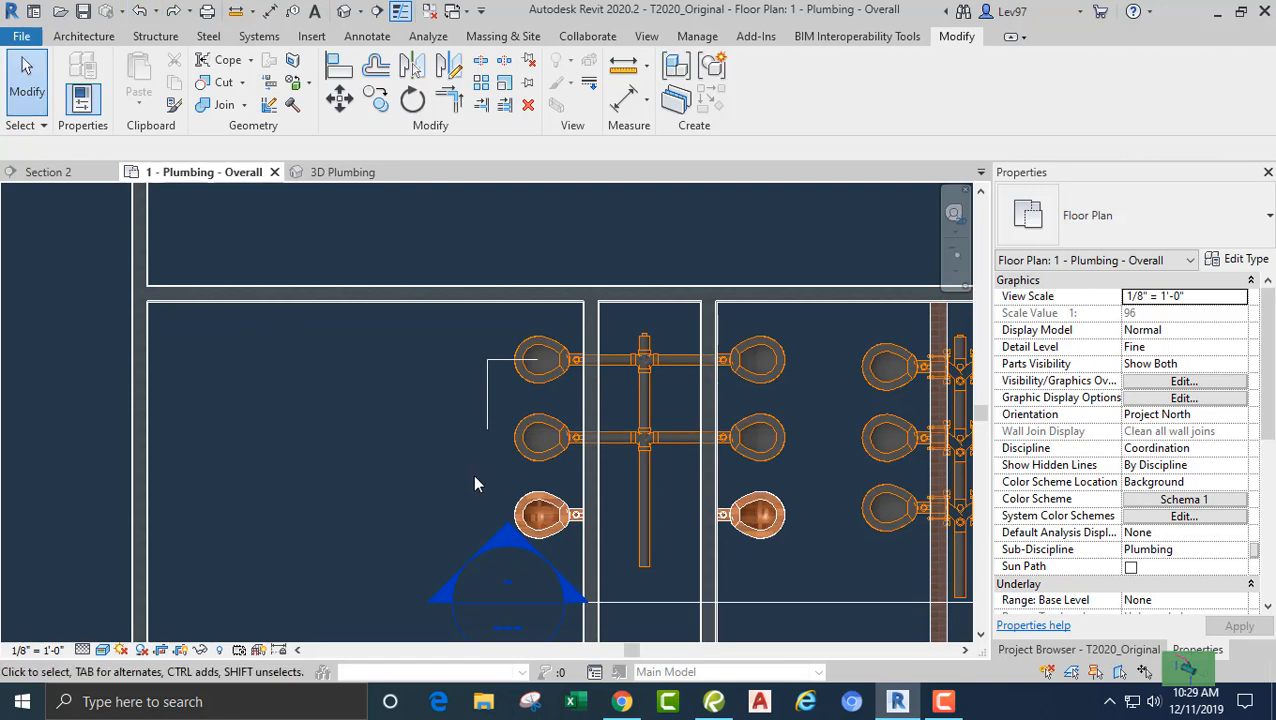
{"action": "left_click_drag", "start_coordinate": [501, 463], "coordinate": [427, 314]}
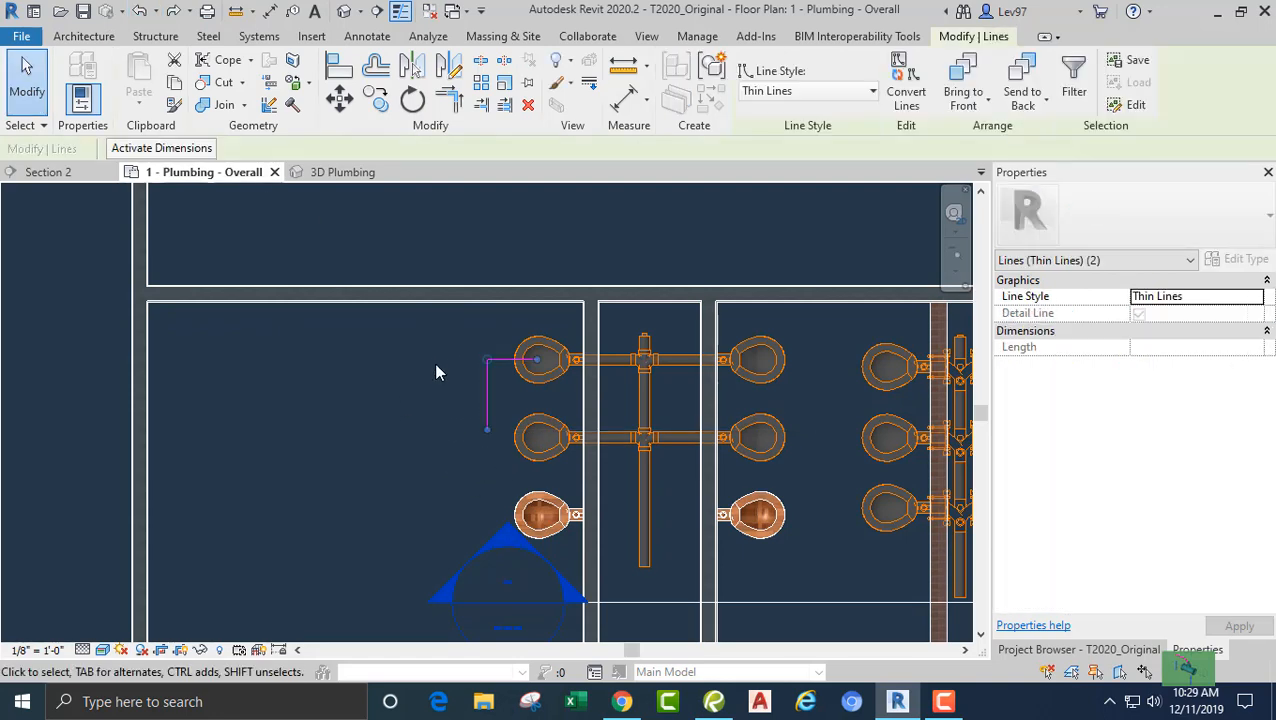
{"action": "key", "text": "Delete"}
Draw two thin detail lines as a spacing guide, from the top left closet's centerline outward and 30" straight down.
{"action": "middle_click_drag", "start_coordinate": [485, 501], "coordinate": [471, 498]}
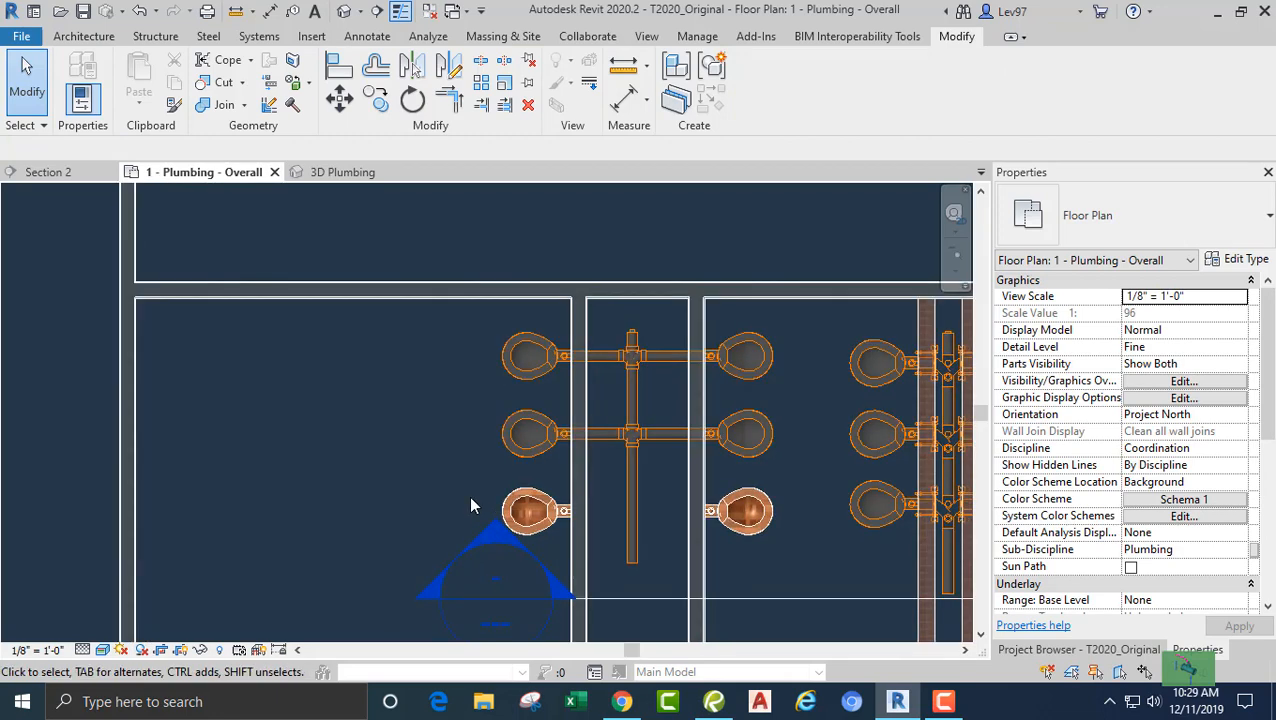
{"action": "key", "text": "d"}
{"action": "key", "text": "l"}
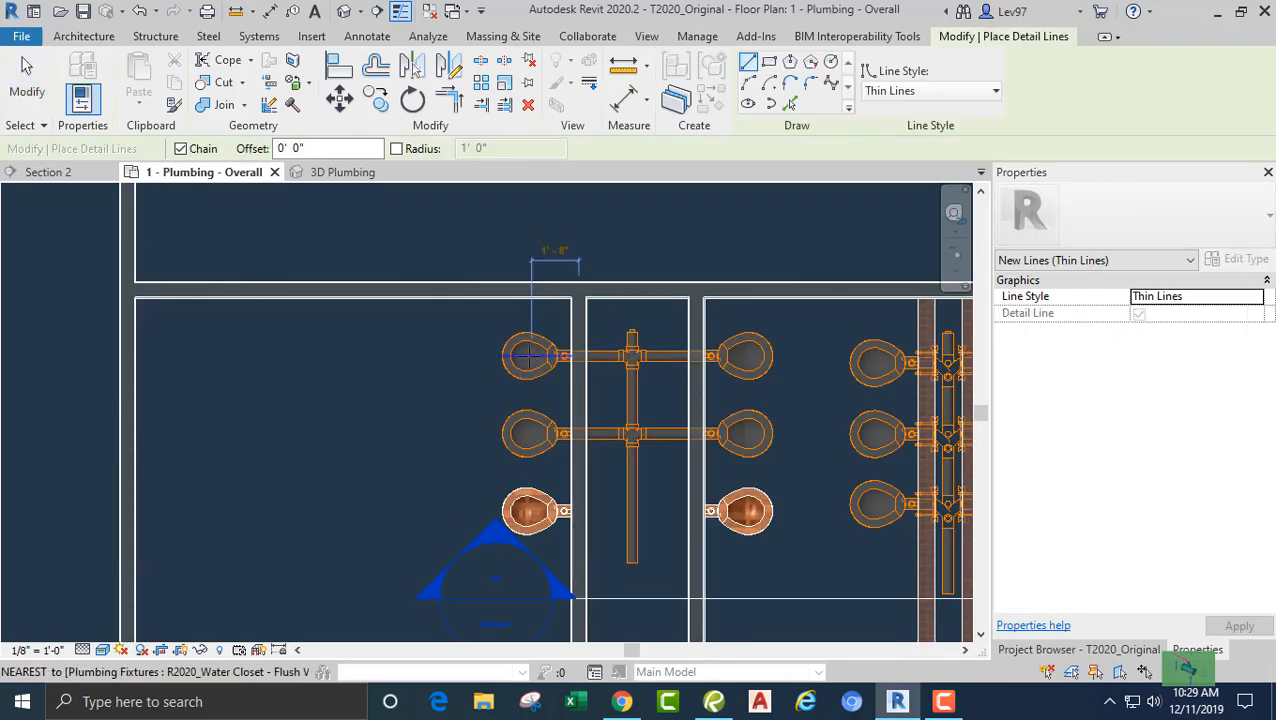
{"action": "left_click", "coordinate": [528, 355]}
{"action": "left_click", "coordinate": [466, 355]}
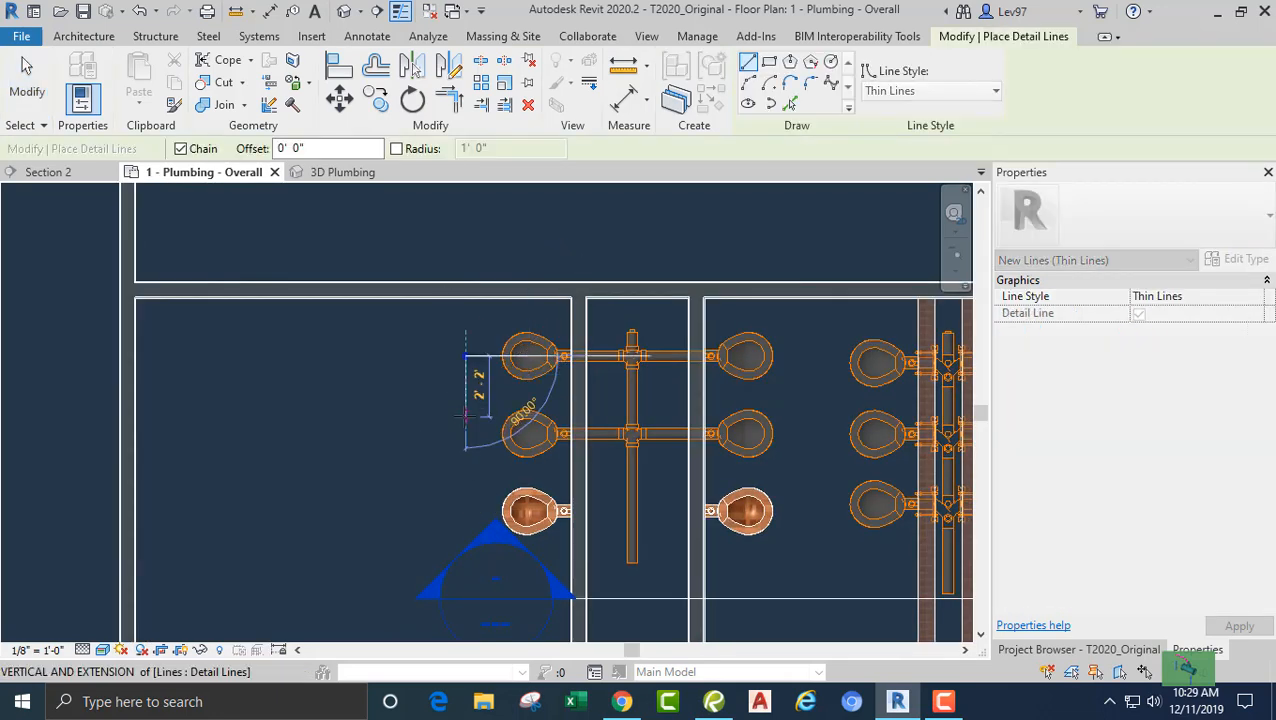
{"action": "type", "text": "0 30"}
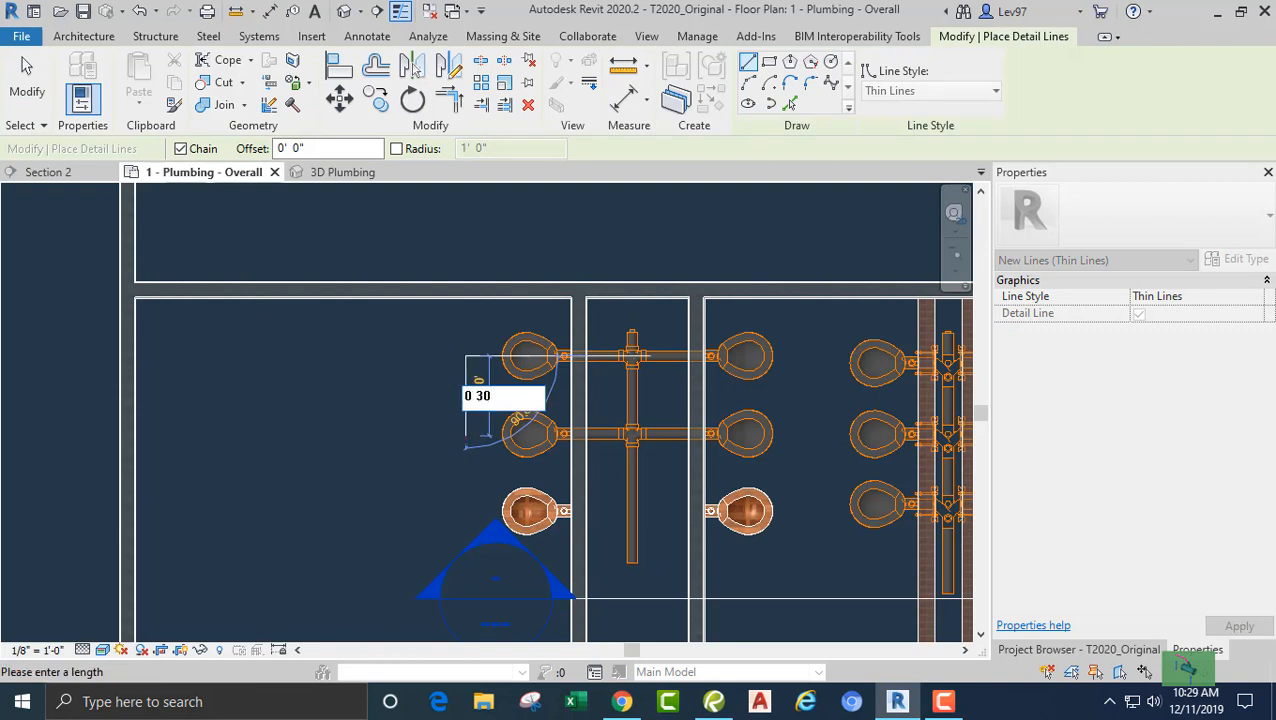
{"action": "key", "text": "Return"}
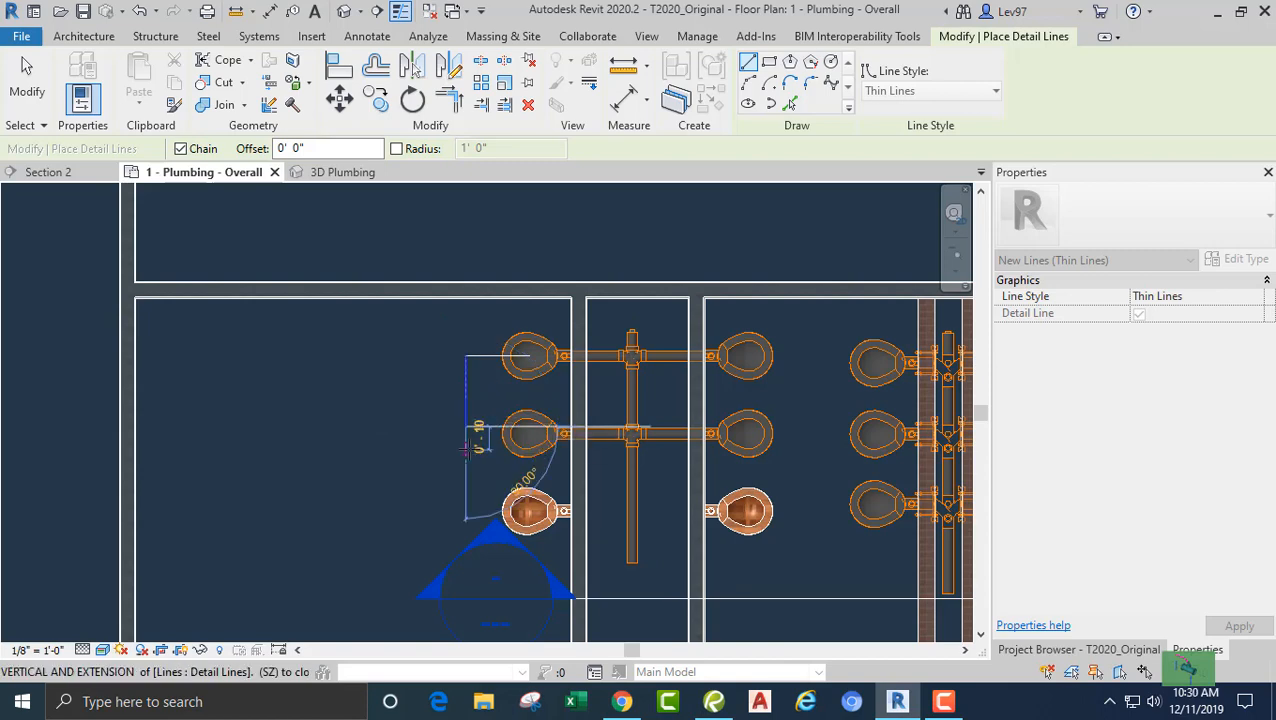
{"action": "key", "text": "Escape"}
{"action": "key", "text": "Escape"}
Nudge the second row's closets, branch pipes and cross up to the lower end of the 30" guide line.
{"action": "left_click_drag", "start_coordinate": [484, 408], "coordinate": [796, 476]}
{"action": "key", "text": "Up"}
{"action": "key", "text": "Up"}
{"action": "key", "text": "Up"}
{"action": "key", "text": "Up"}
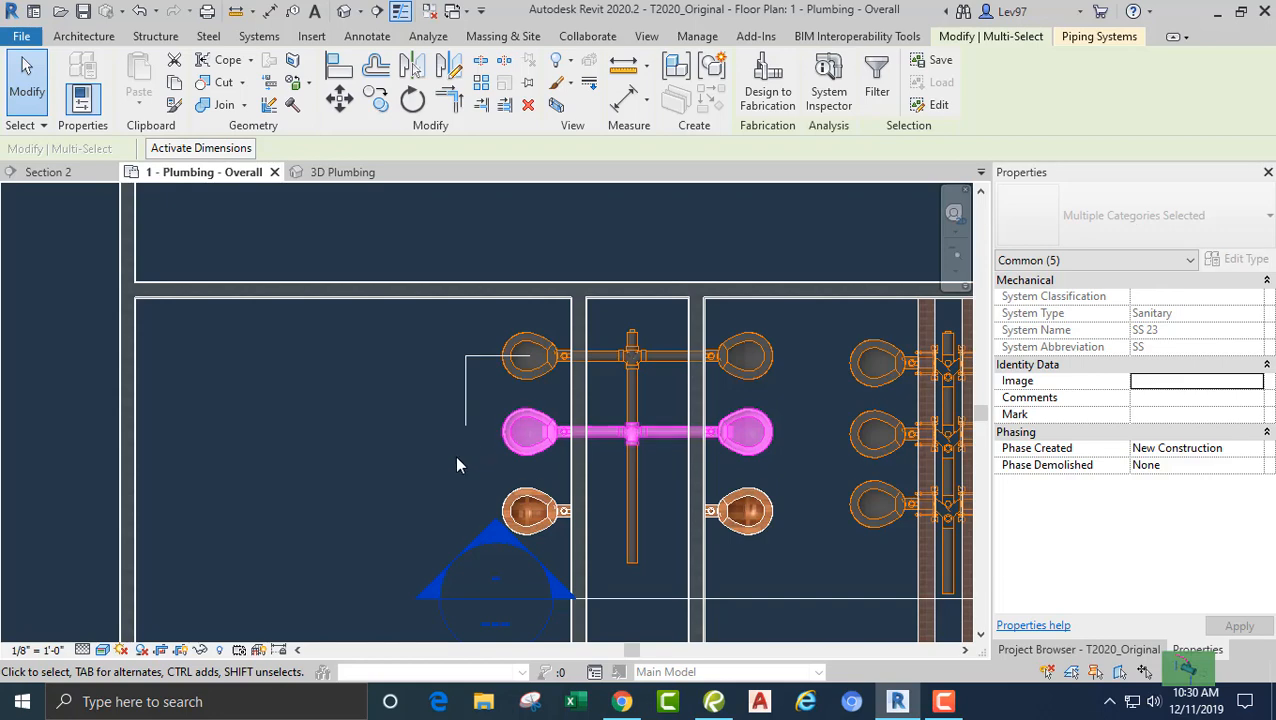
{"action": "left_click", "coordinate": [455, 465]}
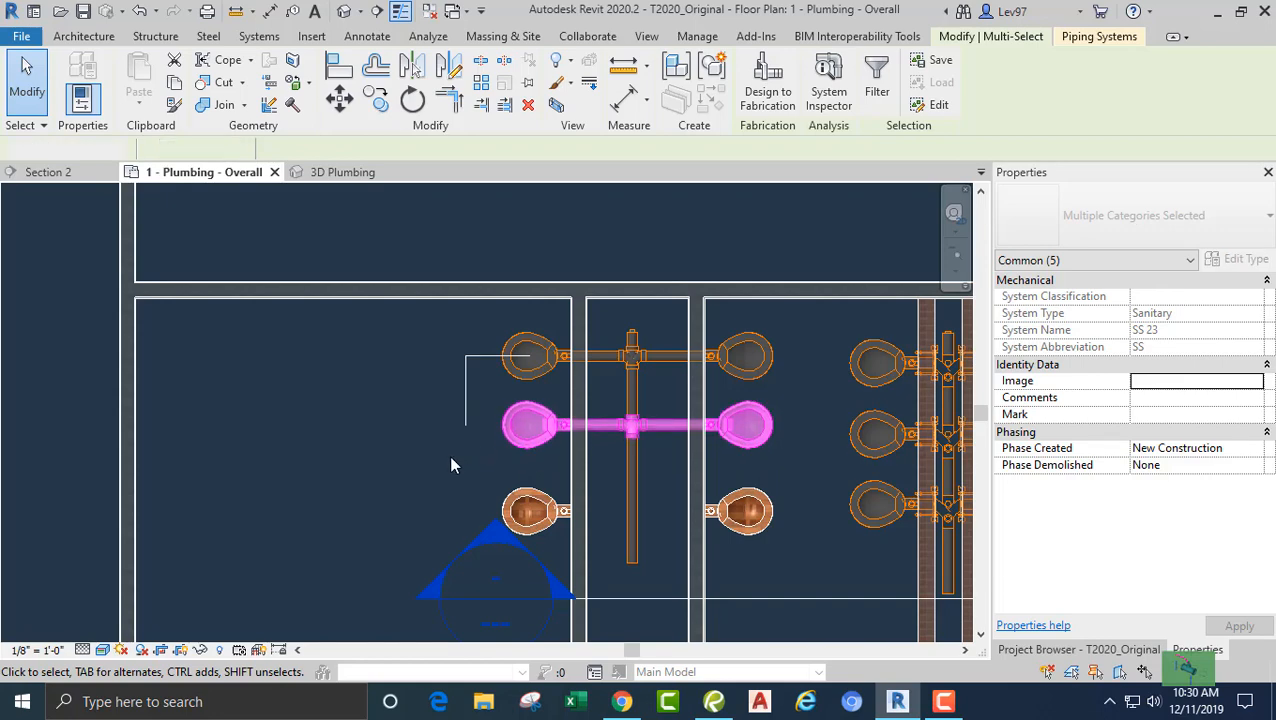
Draw chained thin detail lines from the second row's left closet centerline outward, 30" straight down, and back toward the third row.
{"action": "key", "text": "d"}
{"action": "key", "text": "l"}
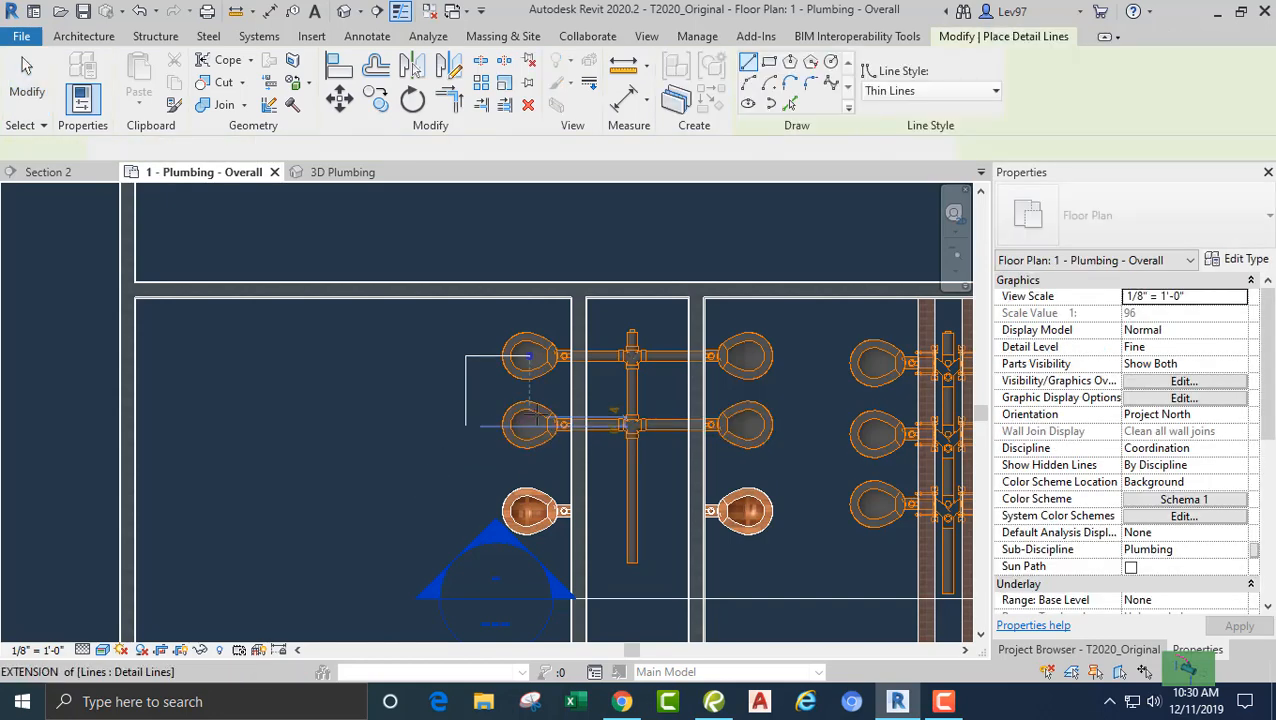
{"action": "left_click", "coordinate": [530, 420]}
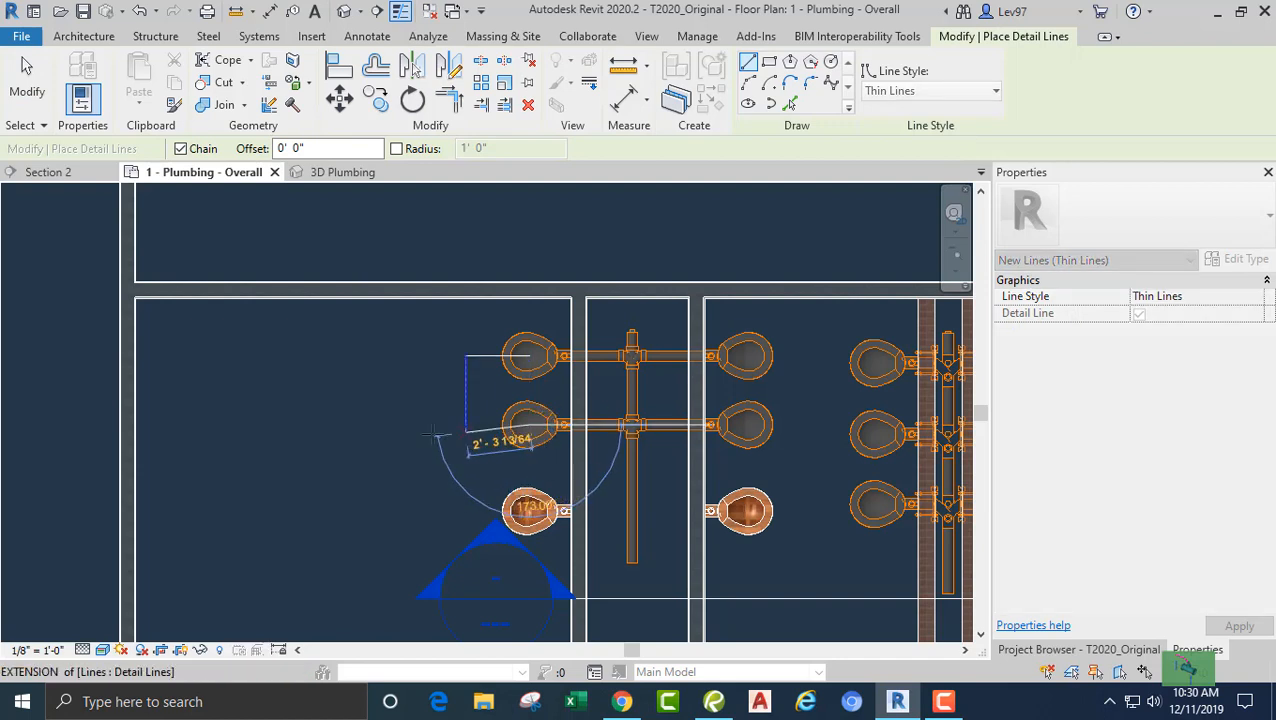
{"action": "left_click", "coordinate": [363, 426]}
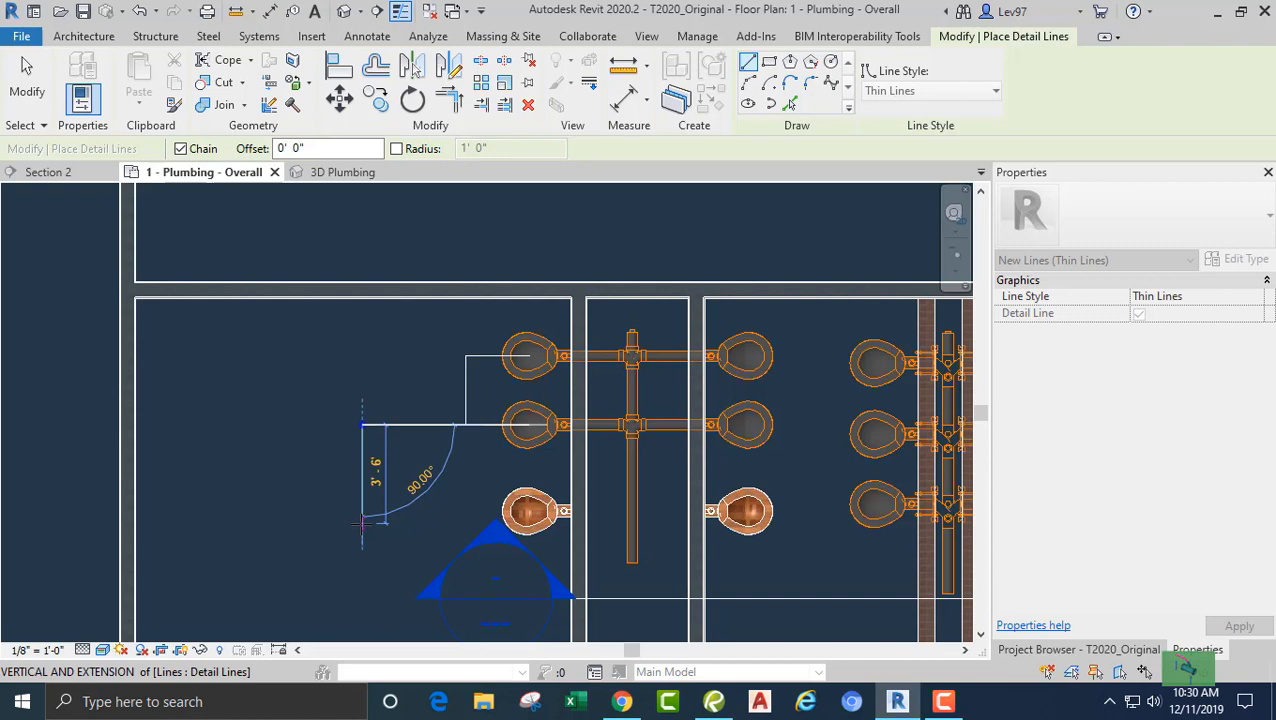
{"action": "type", "text": "0 30"}
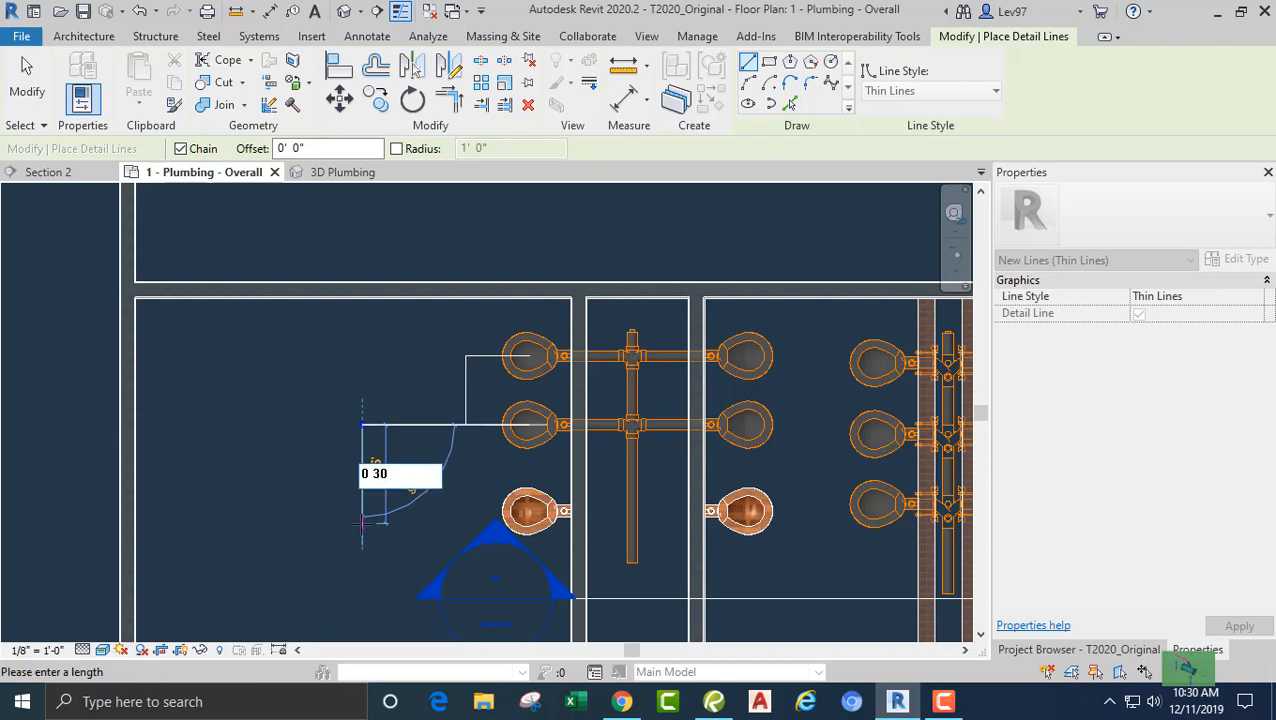
{"action": "key", "text": "Return"}
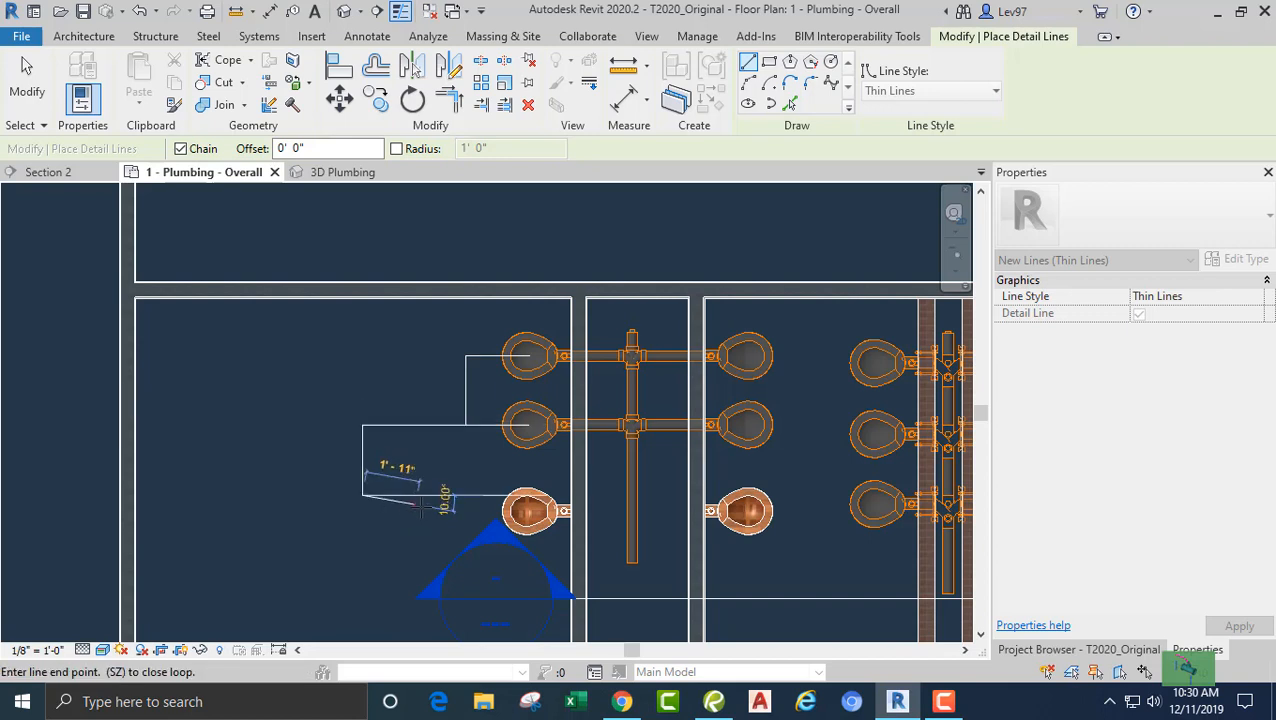
{"action": "left_click", "coordinate": [473, 494]}
{"action": "key", "text": "Escape"}
{"action": "key", "text": "Escape"}
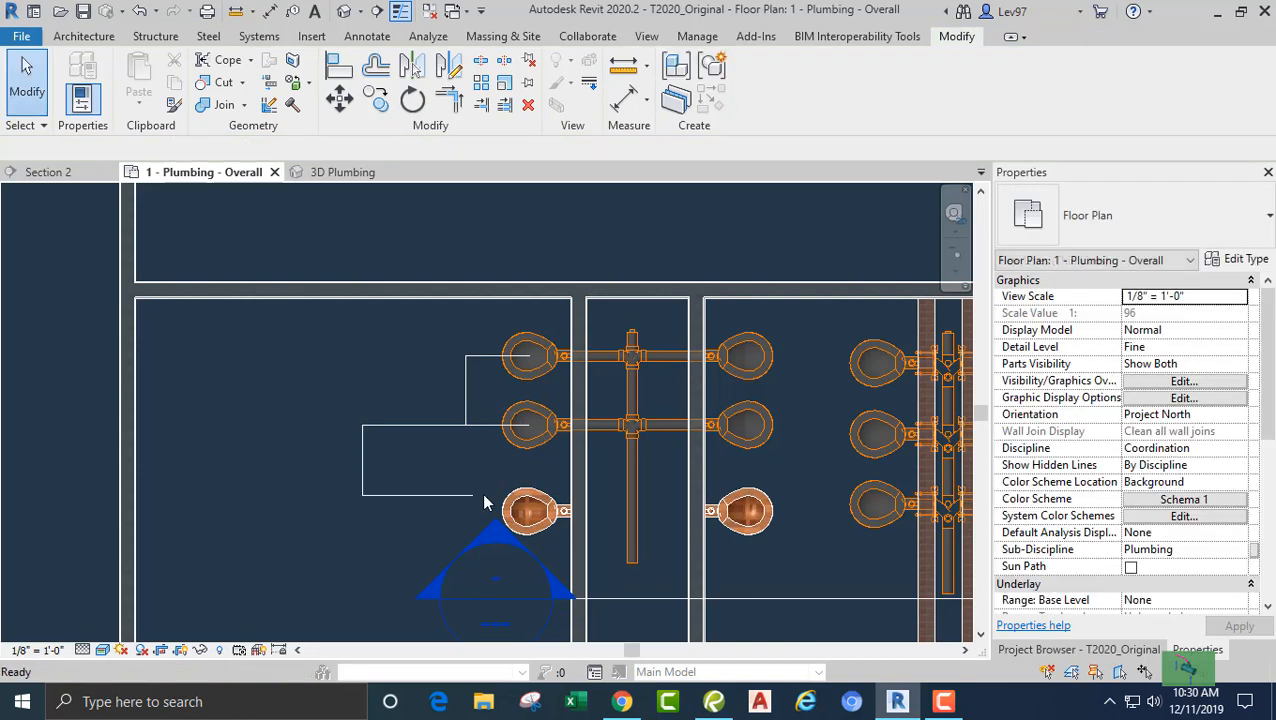
Nudge the third row's two closets up to align with the lower guide line.
{"action": "left_click_drag", "start_coordinate": [494, 465], "coordinate": [788, 540]}
{"action": "key", "text": "Up"}
{"action": "key", "text": "Up"}
{"action": "key", "text": "Up"}
{"action": "key", "text": "Up"}
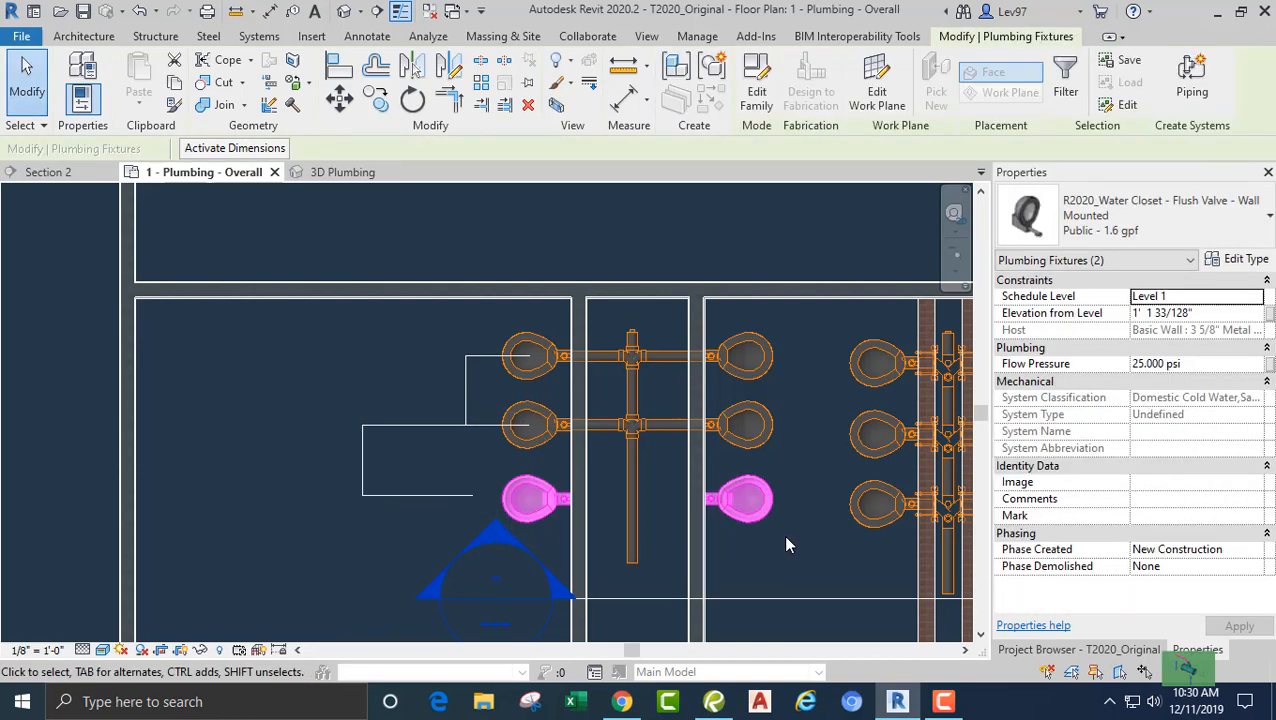
{"action": "key", "text": "Escape"}
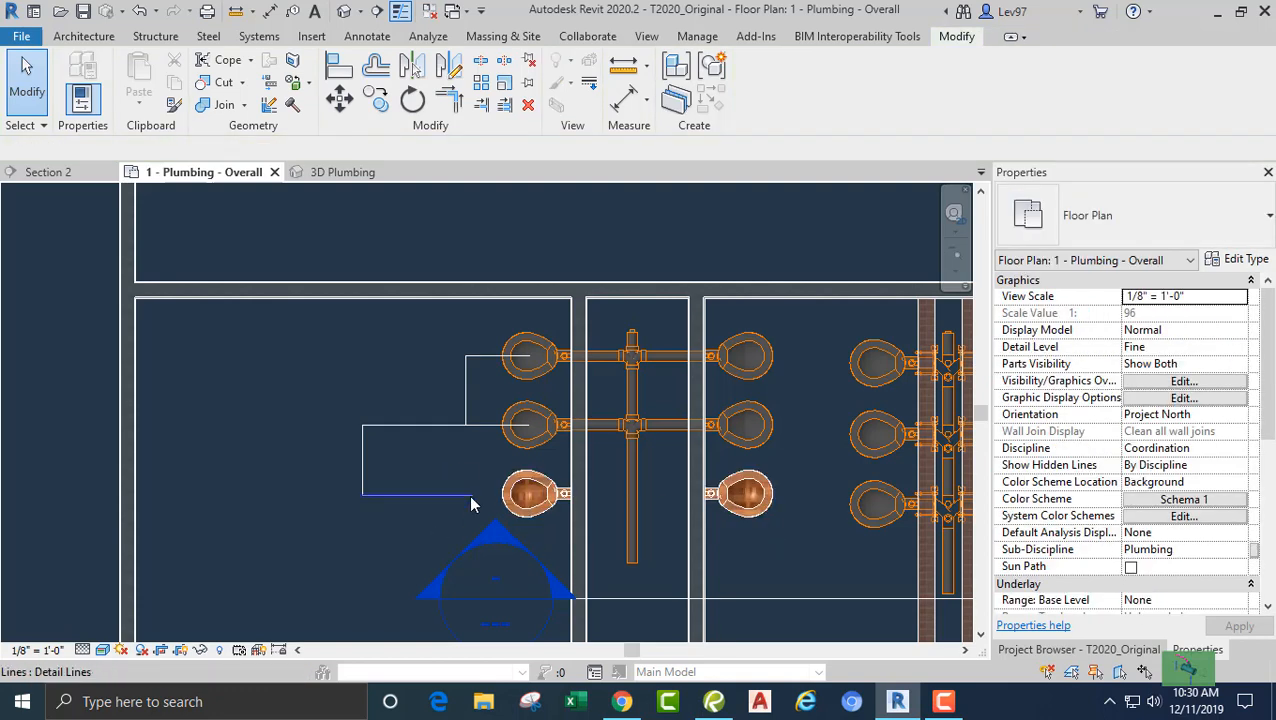
Delete both chains of detail lines used as spacing guides.
{"action": "key", "text": "Tab"}
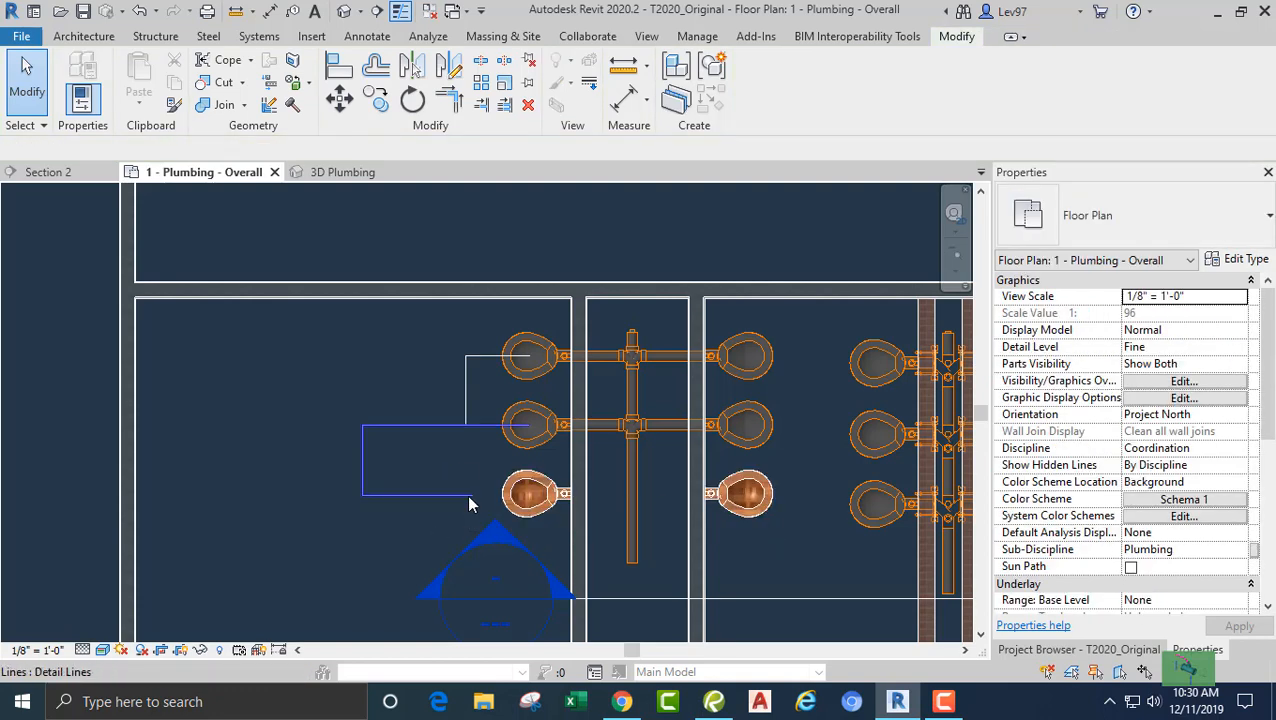
{"action": "left_click", "coordinate": [469, 497]}
{"action": "key", "text": "Delete"}
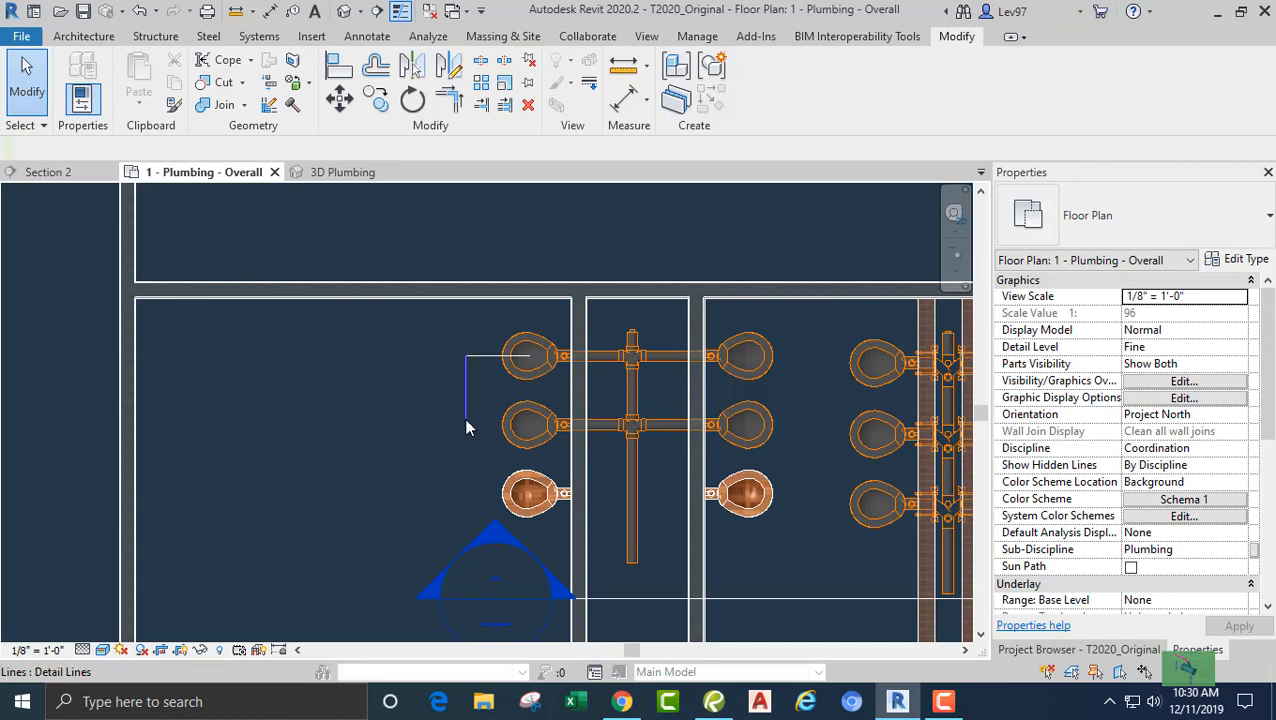
{"action": "key", "text": "Tab"}
{"action": "left_click", "coordinate": [464, 418]}
{"action": "key", "text": "Delete"}
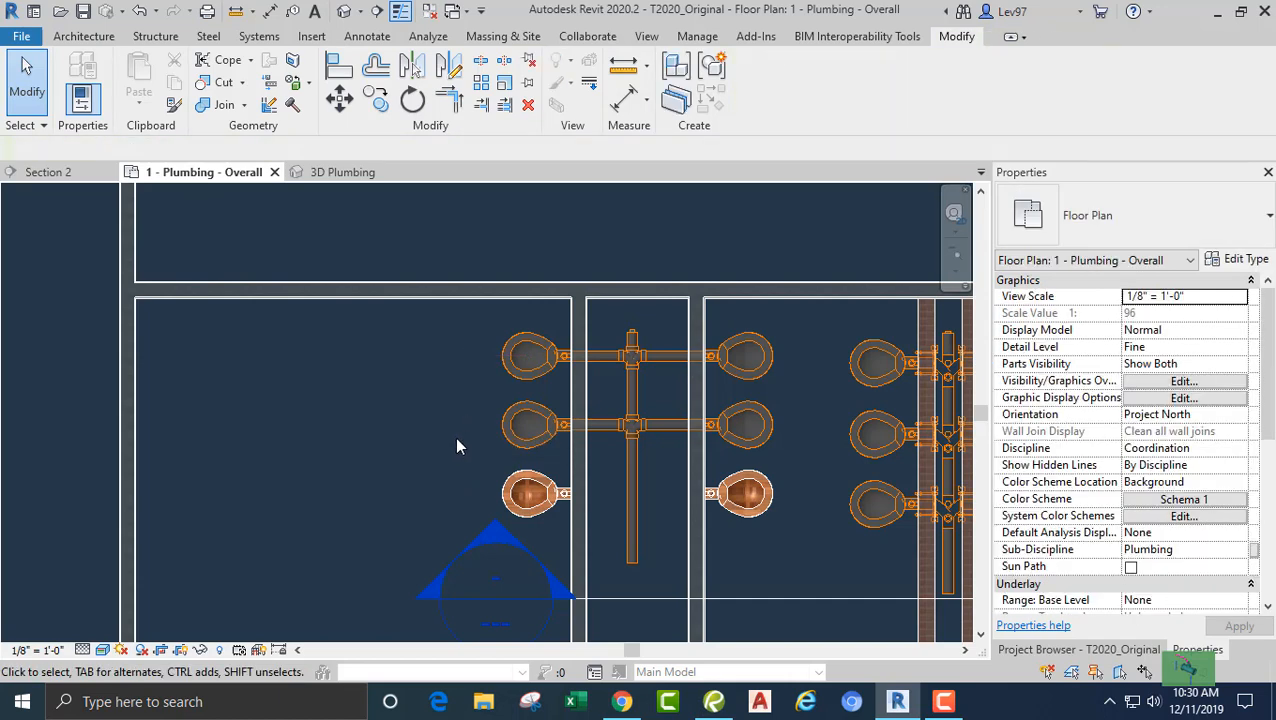
{"action": "middle_click_drag", "start_coordinate": [459, 454], "coordinate": [404, 414]}
{"action": "scroll", "coordinate": [442, 460], "scroll_direction": "up", "scroll_amount": 2}
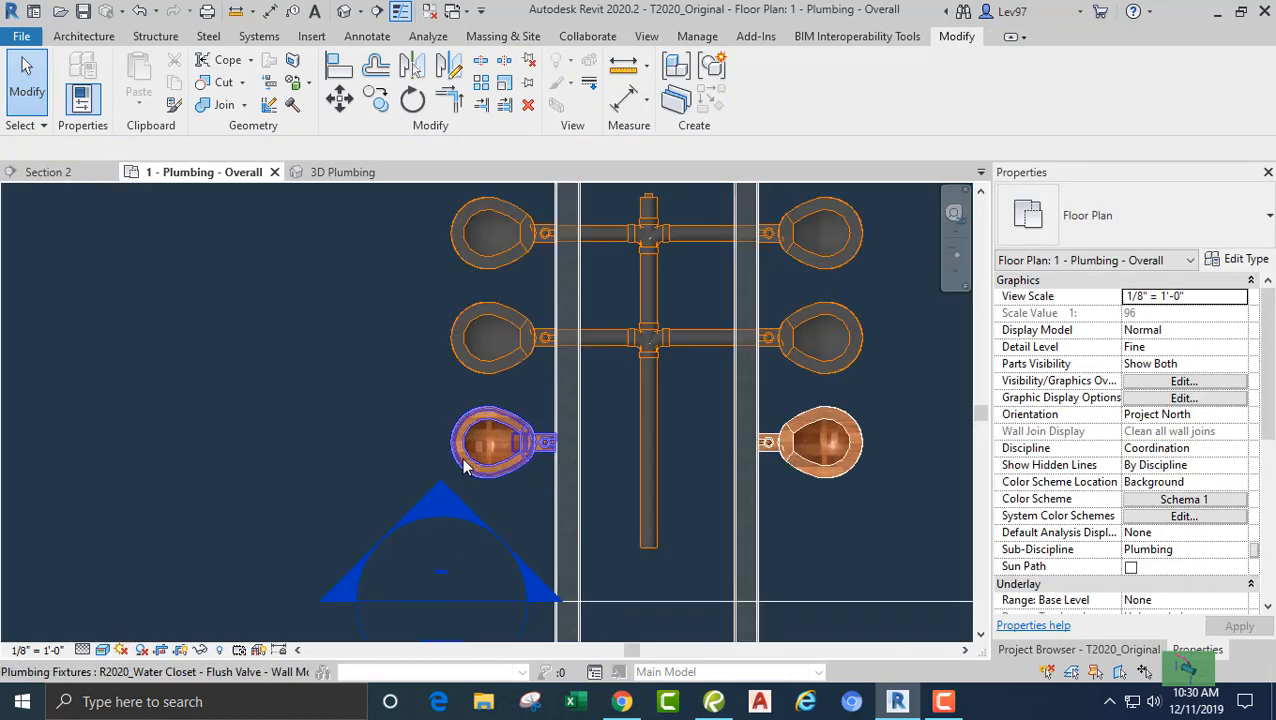
{"action": "left_click", "coordinate": [464, 466]}
{"action": "scroll", "coordinate": [612, 441], "scroll_direction": "up", "scroll_amount": 5}
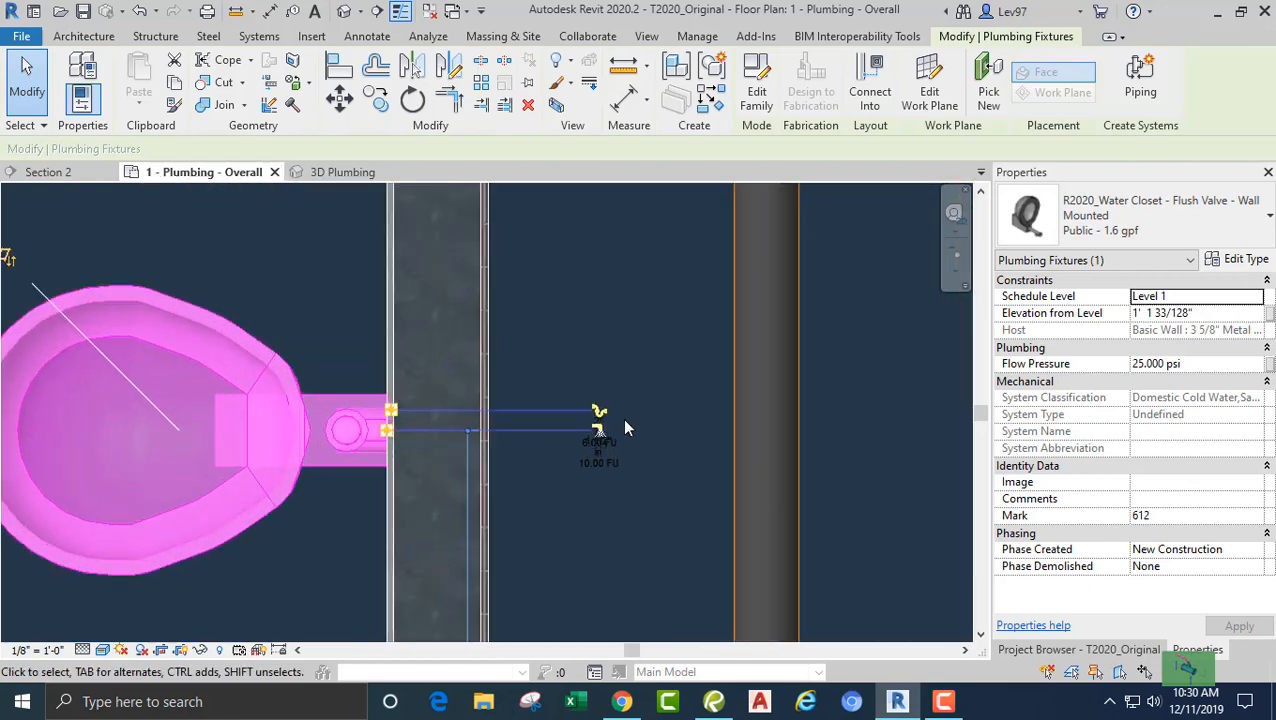
{"action": "left_click", "coordinate": [598, 413]}
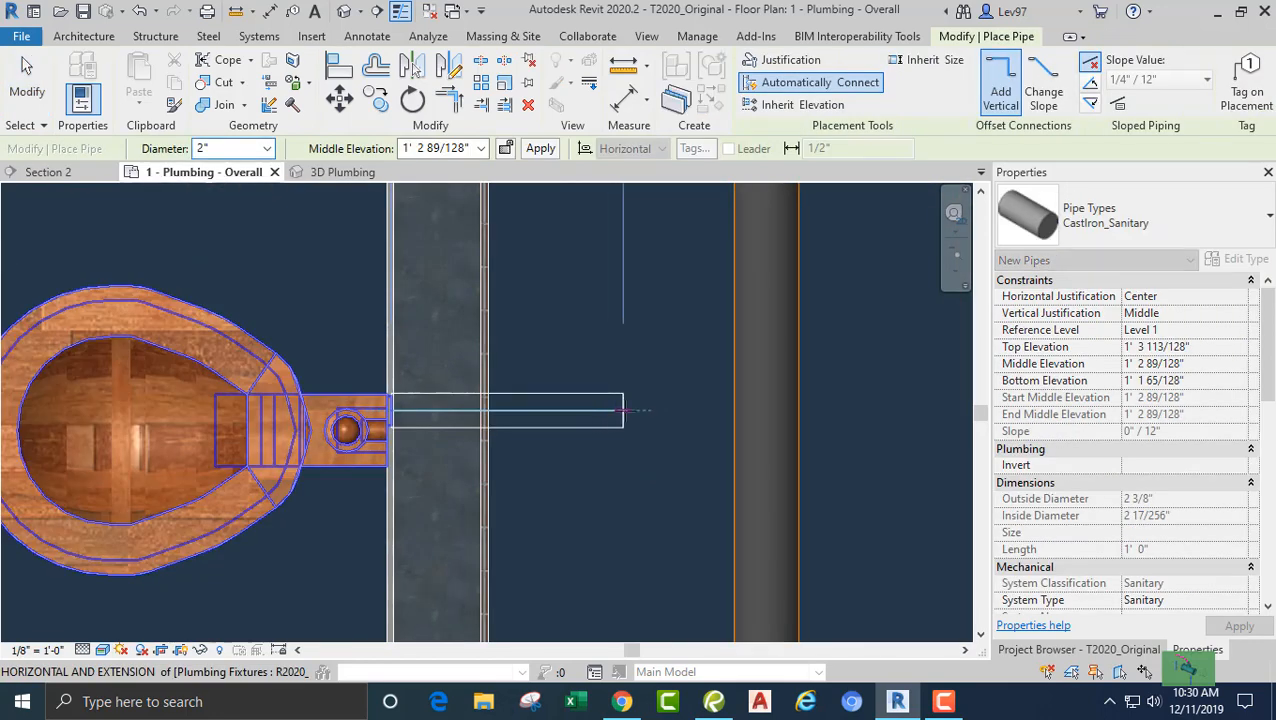
{"action": "key", "text": "Escape"}
{"action": "key", "text": "Escape"}
{"action": "left_click", "coordinate": [347, 430]}
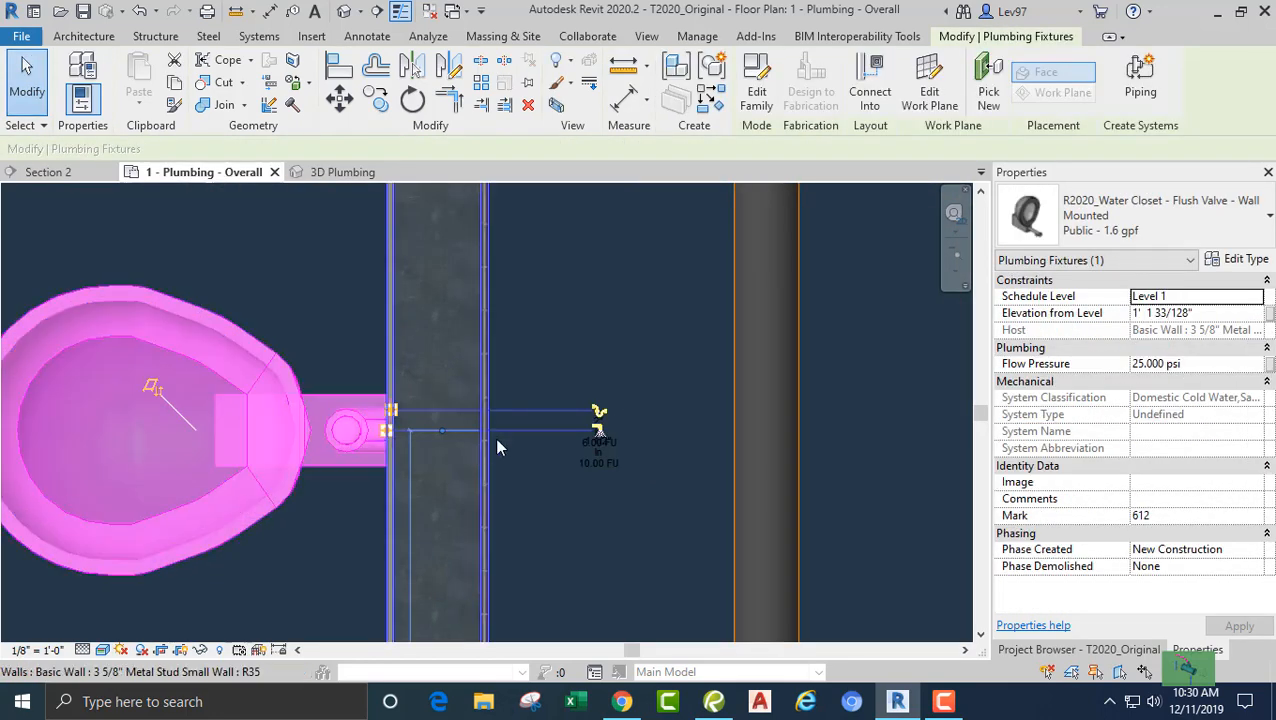
{"action": "left_click", "coordinate": [599, 427]}
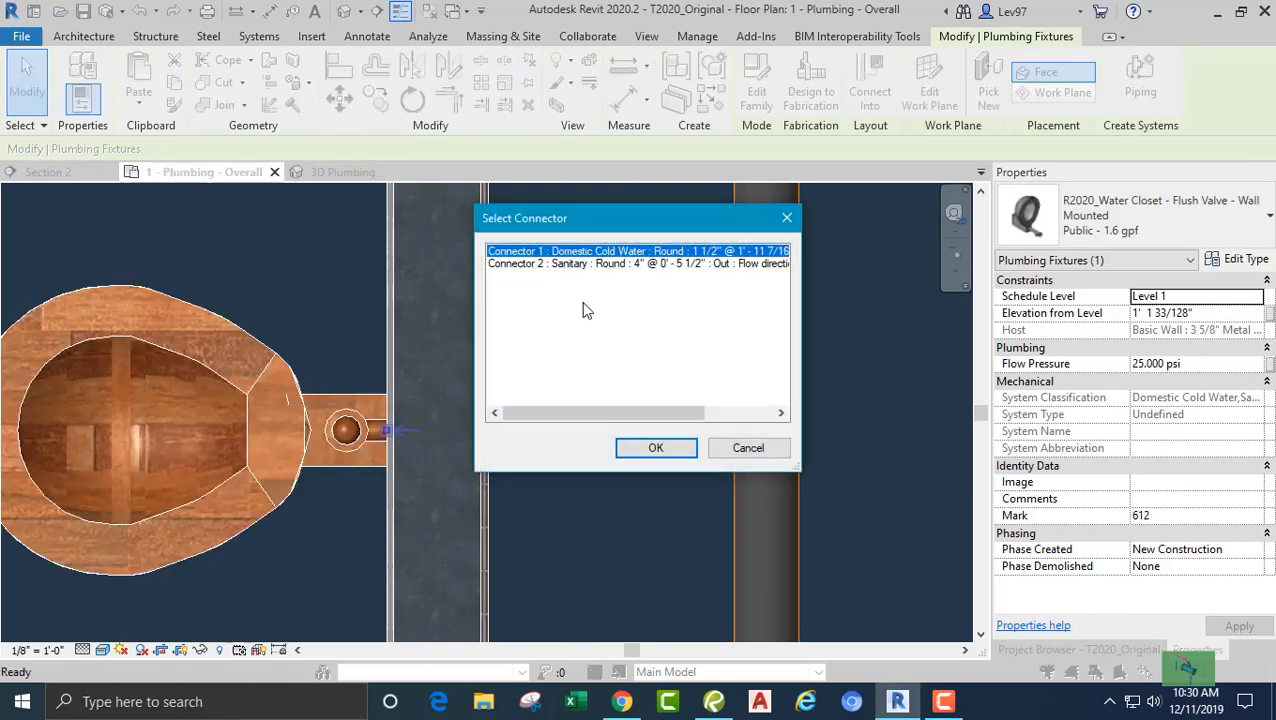
{"action": "left_click", "coordinate": [580, 264]}
{"action": "left_click", "coordinate": [656, 450]}
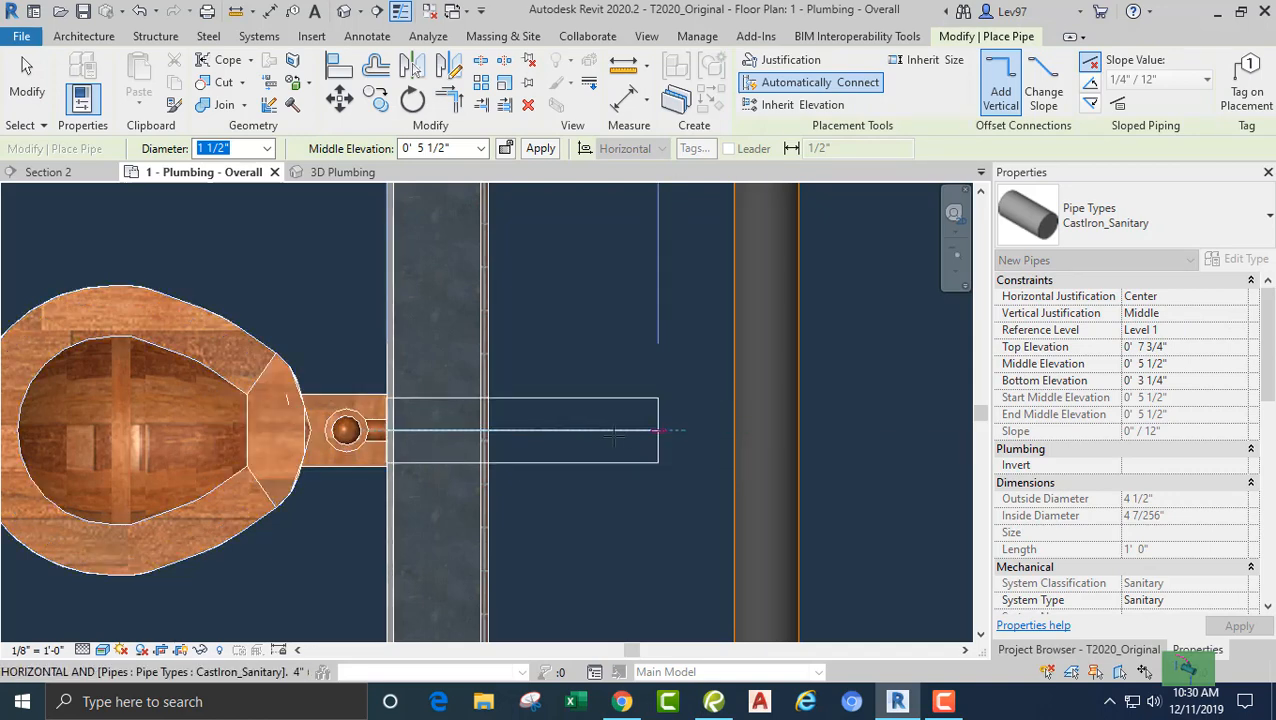
{"action": "key", "text": "Escape"}
{"action": "key", "text": "Escape"}
Set the junction in the CastIron_Sanitary pipe type's routing preferences to Tee Reducing Sanitary - PVC - Sch 40 - DWV: Standard.
{"action": "scroll", "coordinate": [570, 445], "scroll_direction": "down", "scroll_amount": 2}
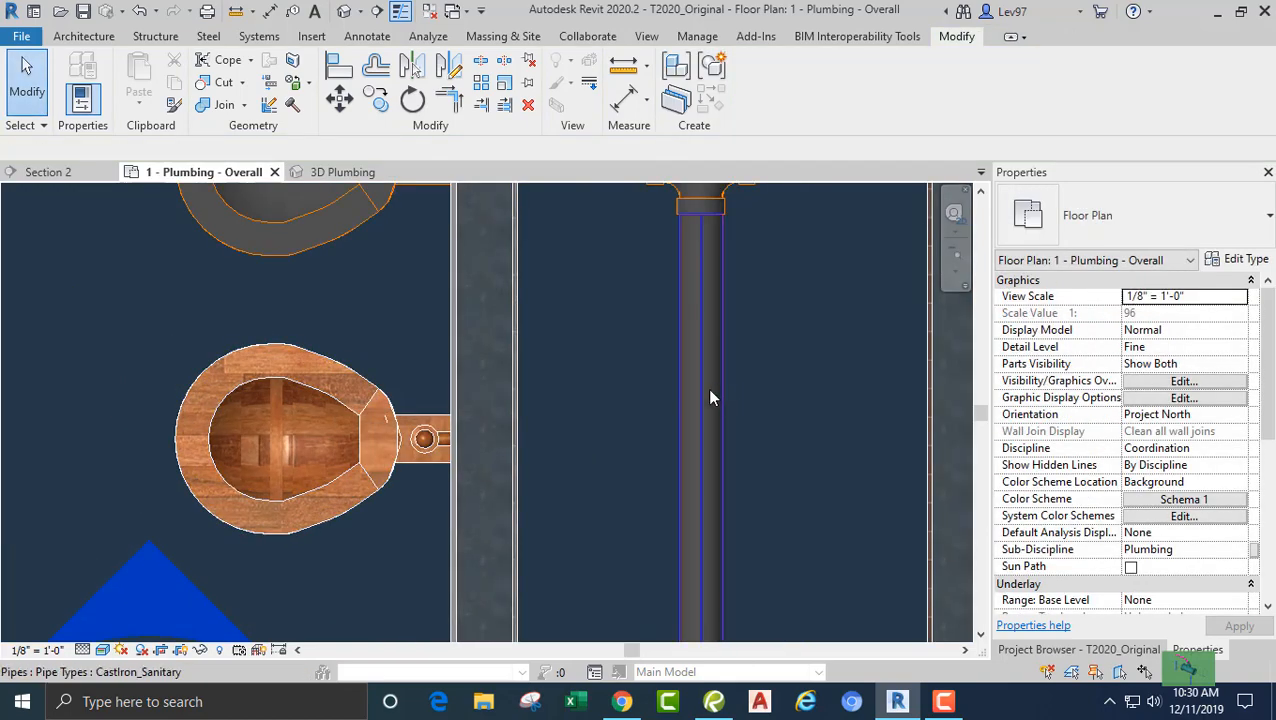
{"action": "left_click", "coordinate": [705, 389]}
{"action": "left_click", "coordinate": [1237, 262]}
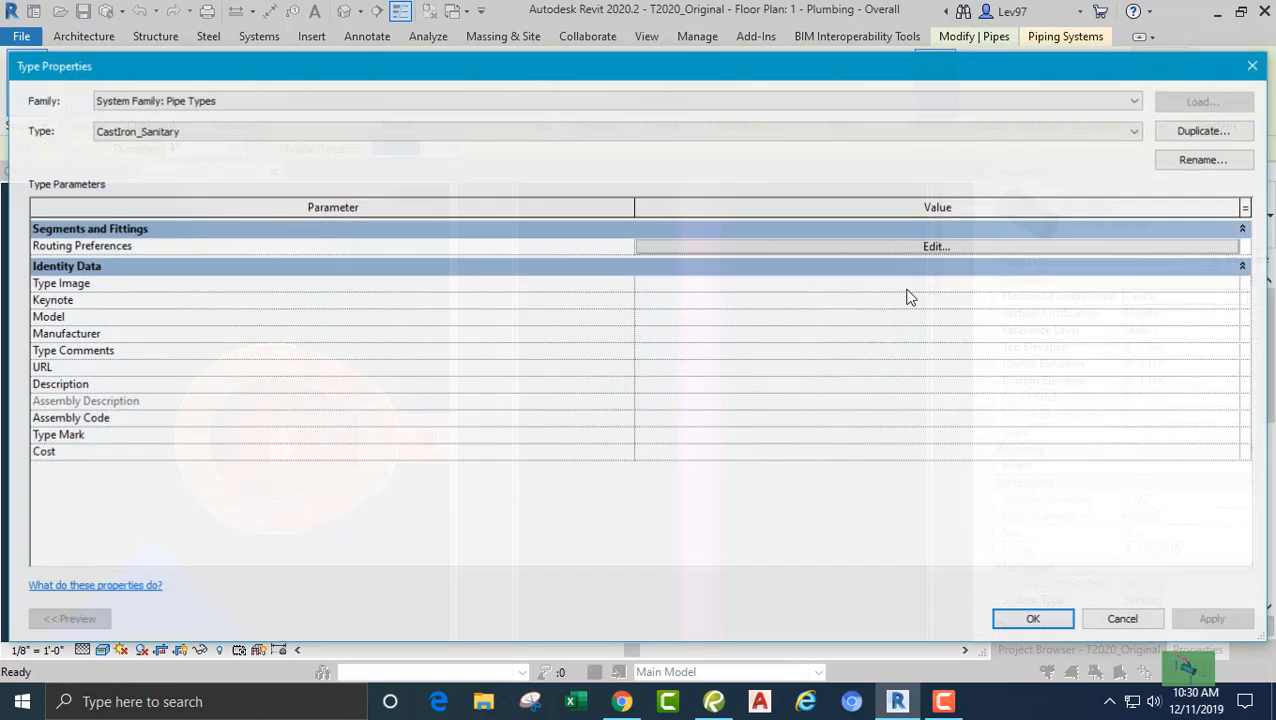
{"action": "left_click", "coordinate": [665, 245]}
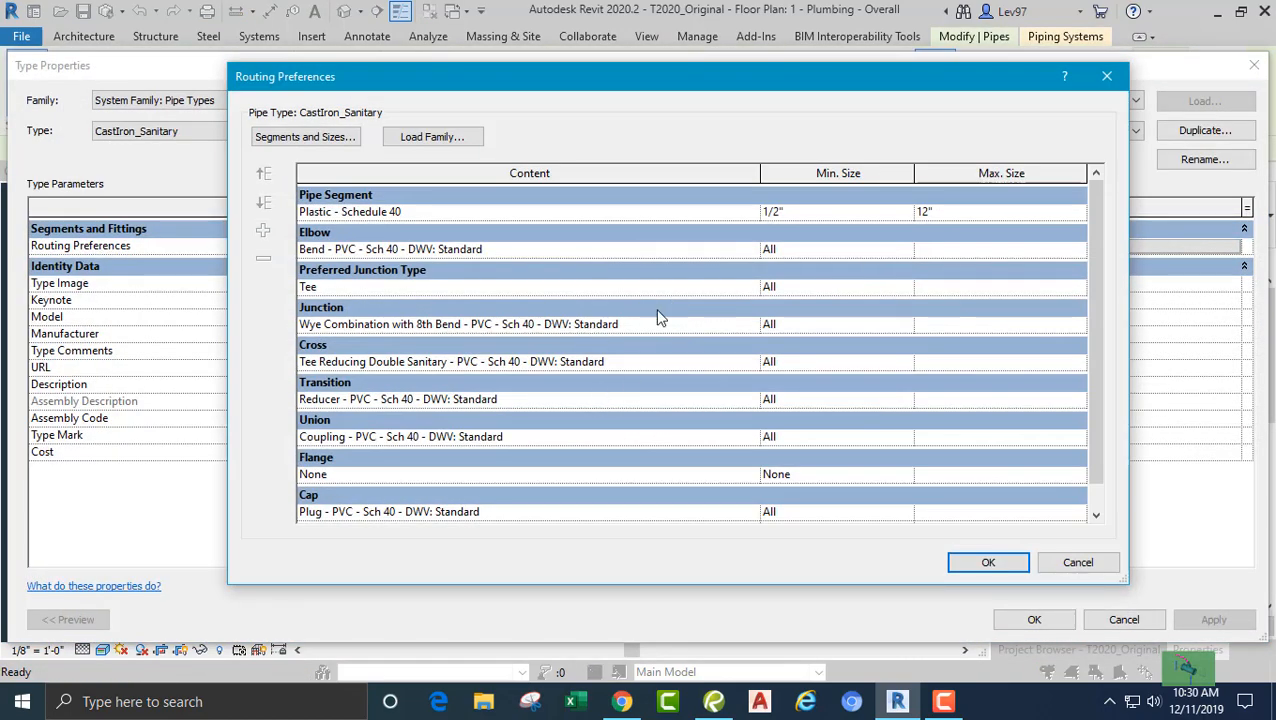
{"action": "left_click", "coordinate": [657, 326]}
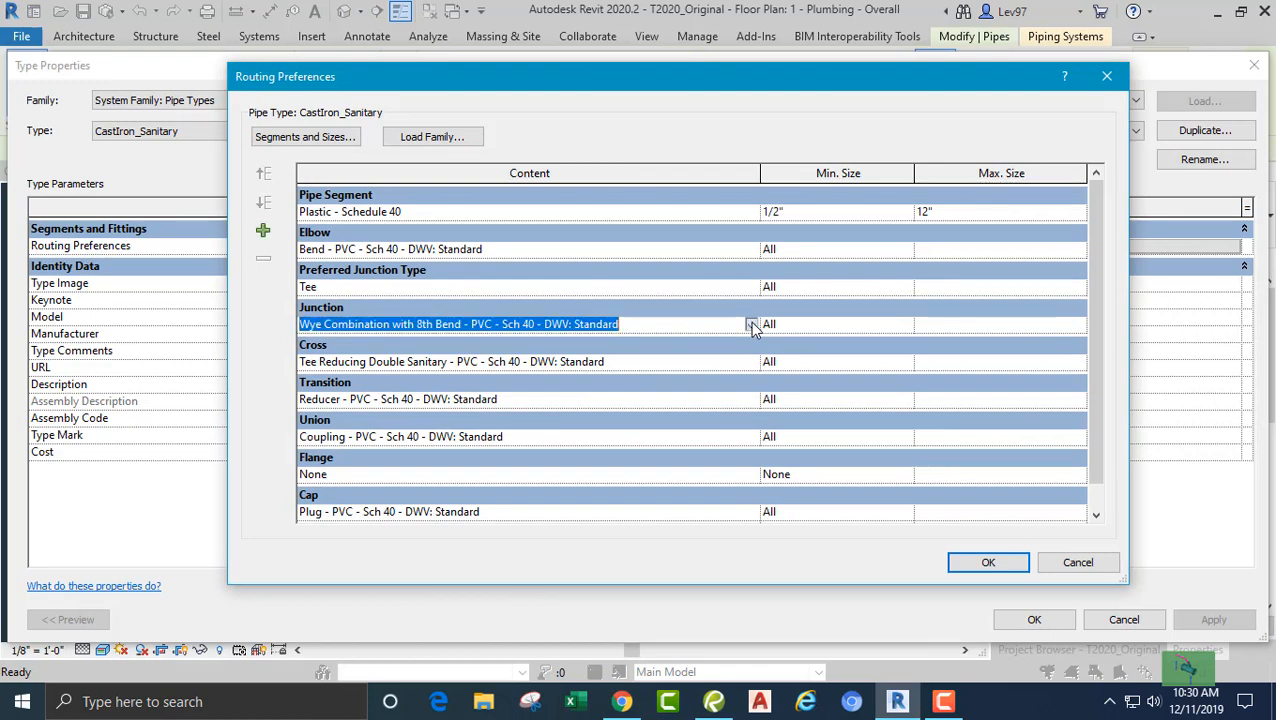
{"action": "left_click", "coordinate": [751, 325]}
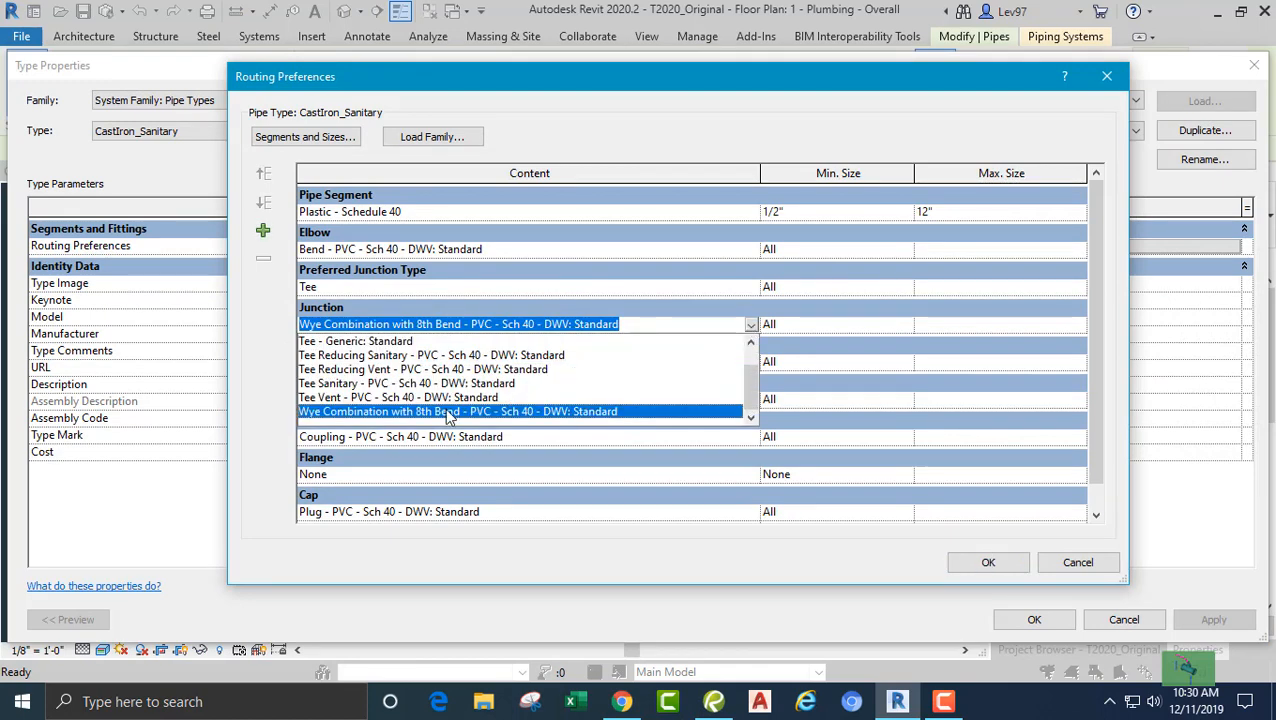
{"action": "left_click", "coordinate": [369, 356]}
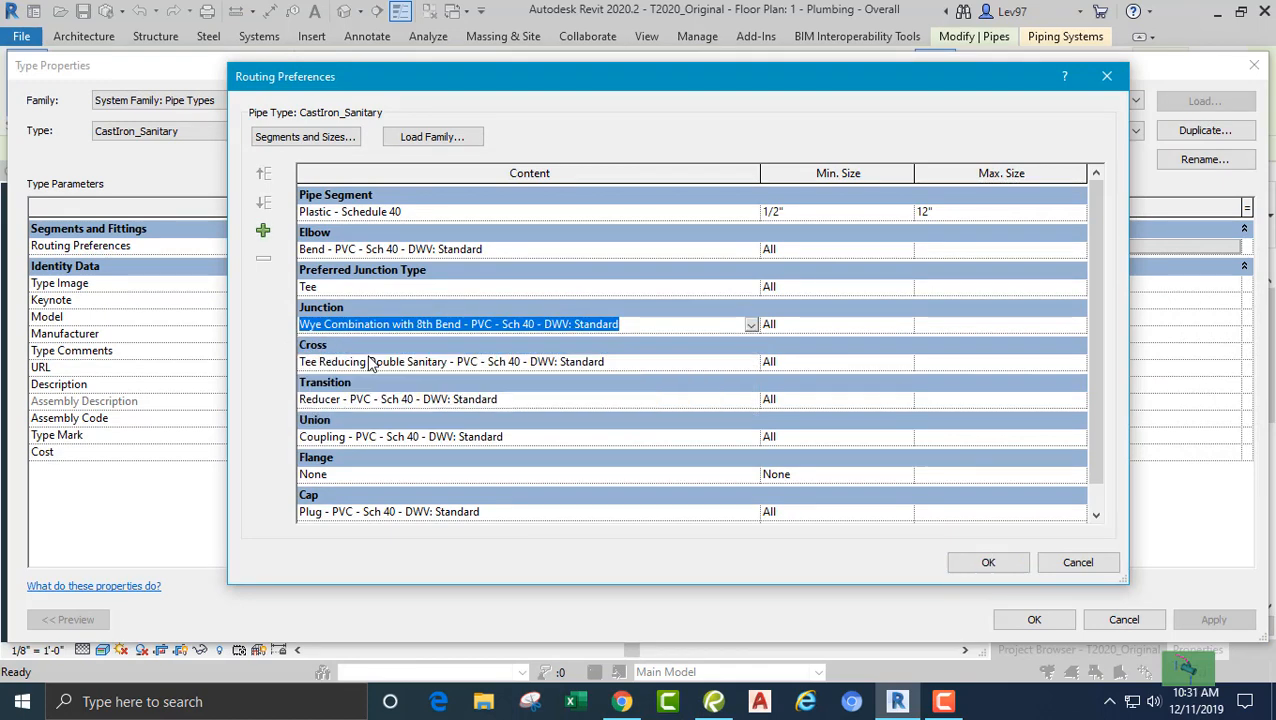
{"action": "left_click", "coordinate": [990, 563]}
{"action": "left_click", "coordinate": [1031, 622]}
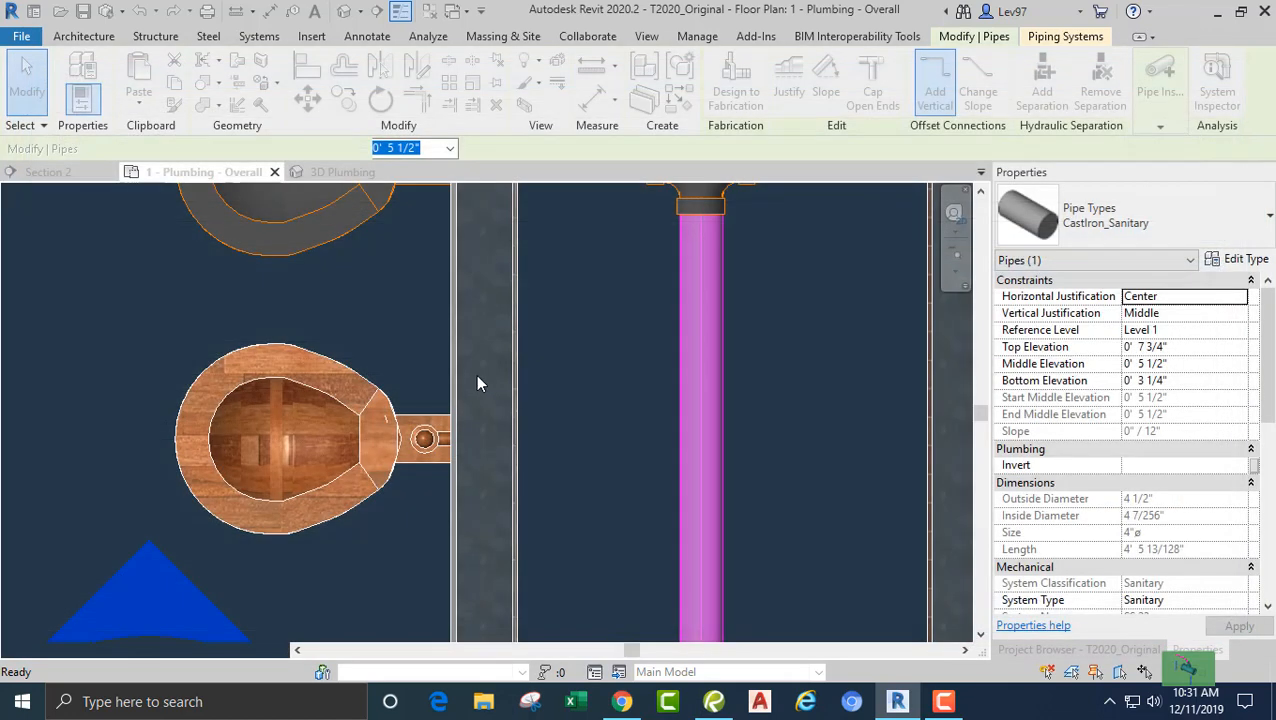
Draw a pipe from the third row's left closet, using its 4" sanitary connector, to the centerline of the vertical main.
{"action": "left_click", "coordinate": [353, 309]}
{"action": "left_click", "coordinate": [365, 422]}
{"action": "scroll", "coordinate": [592, 438], "scroll_direction": "up", "scroll_amount": 2}
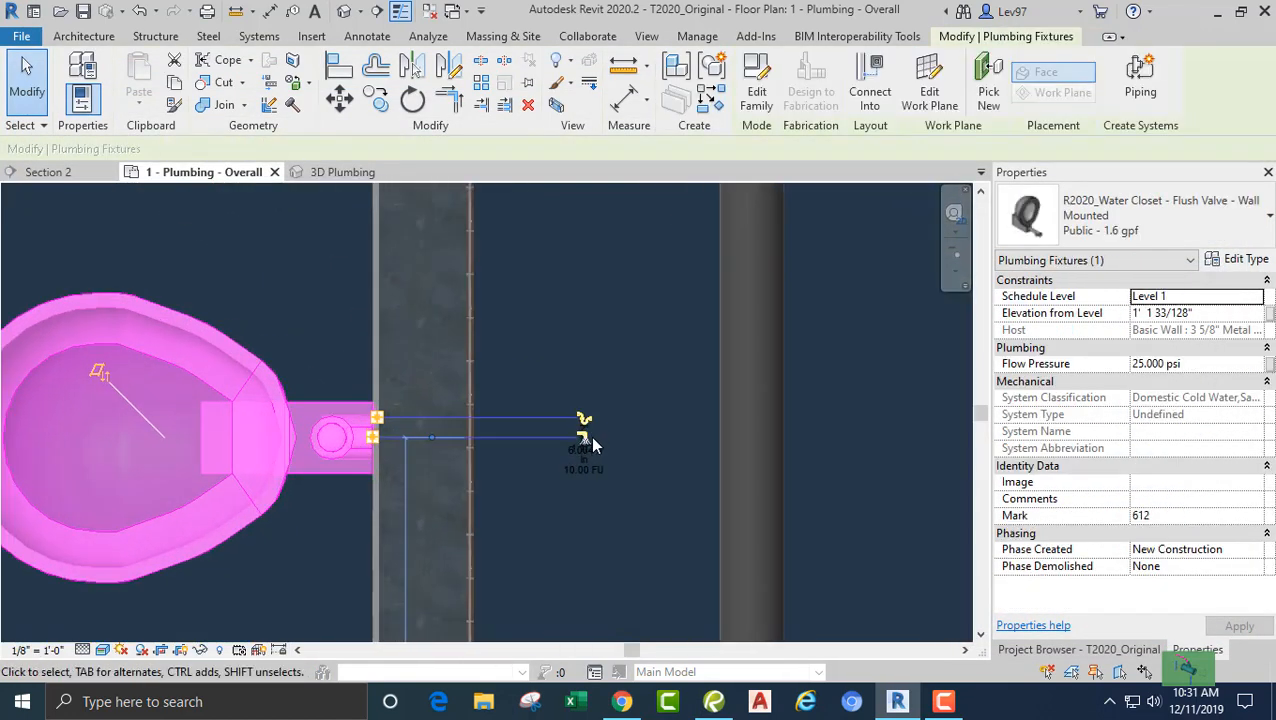
{"action": "scroll", "coordinate": [592, 443], "scroll_direction": "up", "scroll_amount": 2}
{"action": "left_click", "coordinate": [582, 433]}
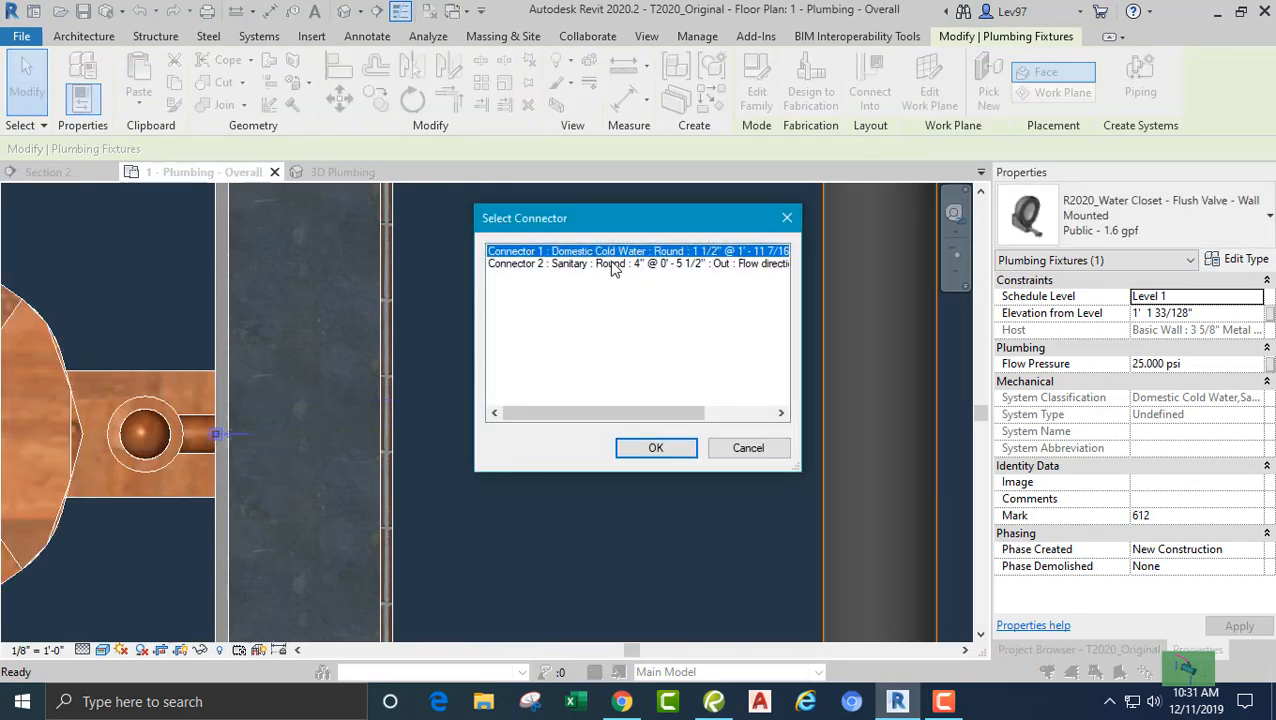
{"action": "left_click", "coordinate": [613, 264]}
{"action": "left_click", "coordinate": [671, 447]}
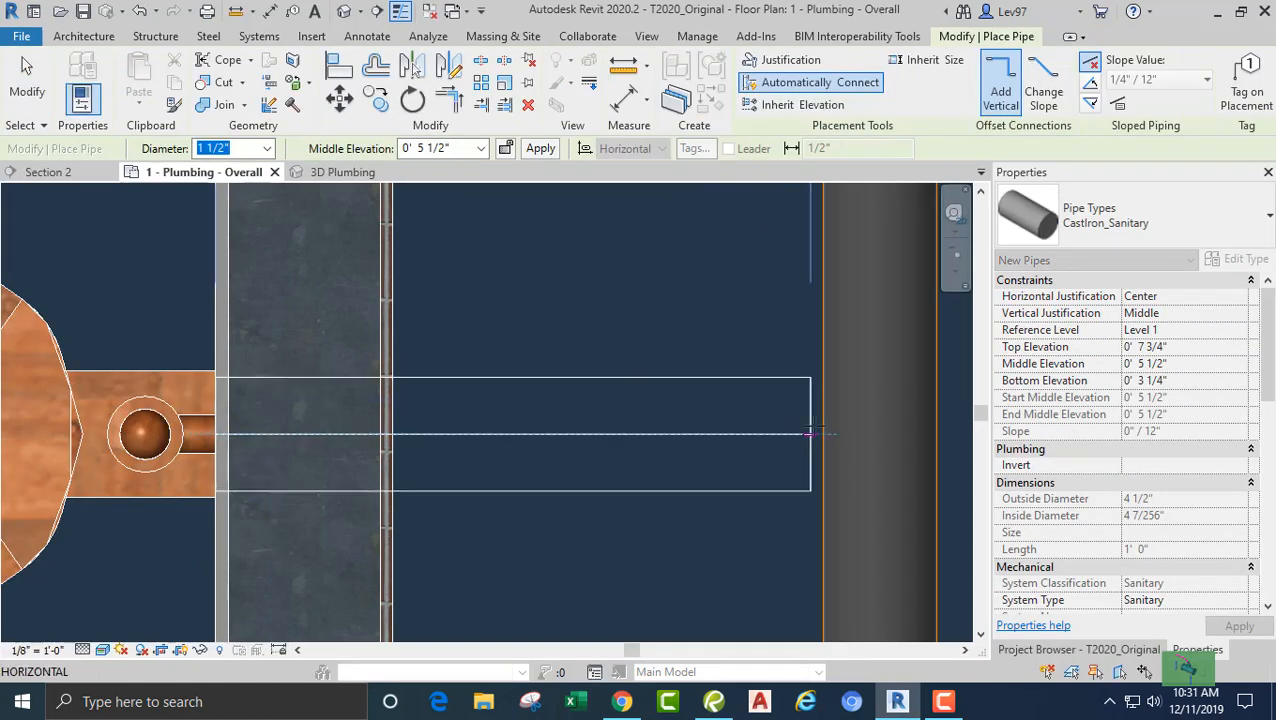
{"action": "left_click", "coordinate": [881, 433]}
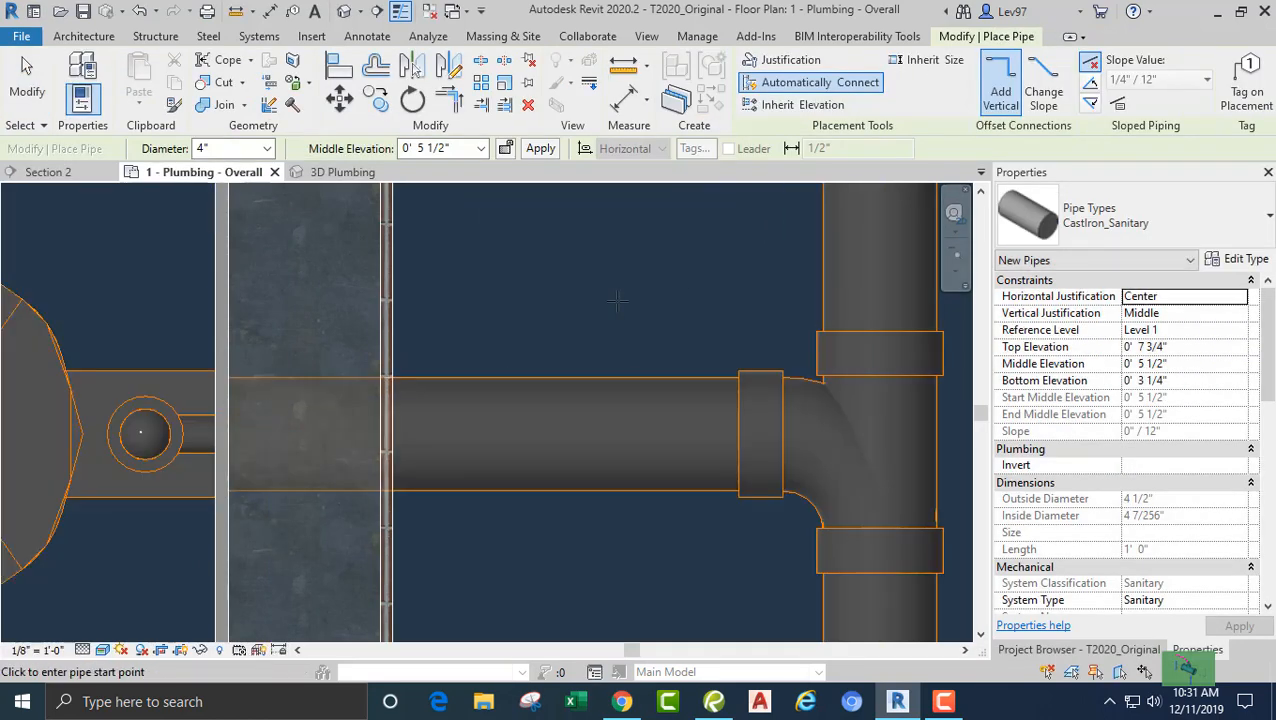
{"action": "key", "text": "Escape"}
{"action": "key", "text": "Escape"}
Convert the new tee on the main at the third row into a double fitting.
{"action": "middle_click_drag", "start_coordinate": [615, 300], "coordinate": [374, 397]}
{"action": "scroll", "coordinate": [374, 397], "scroll_direction": "down", "scroll_amount": 3}
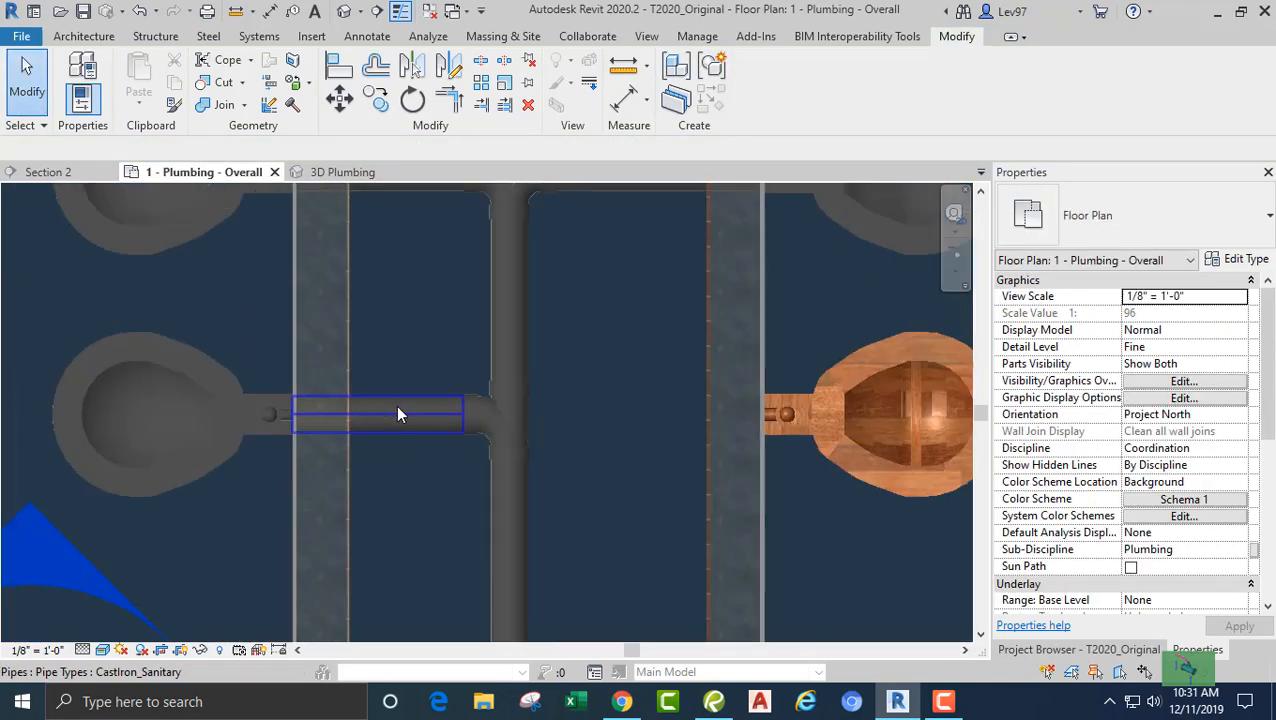
{"action": "left_click", "coordinate": [499, 411]}
{"action": "left_click", "coordinate": [616, 415]}
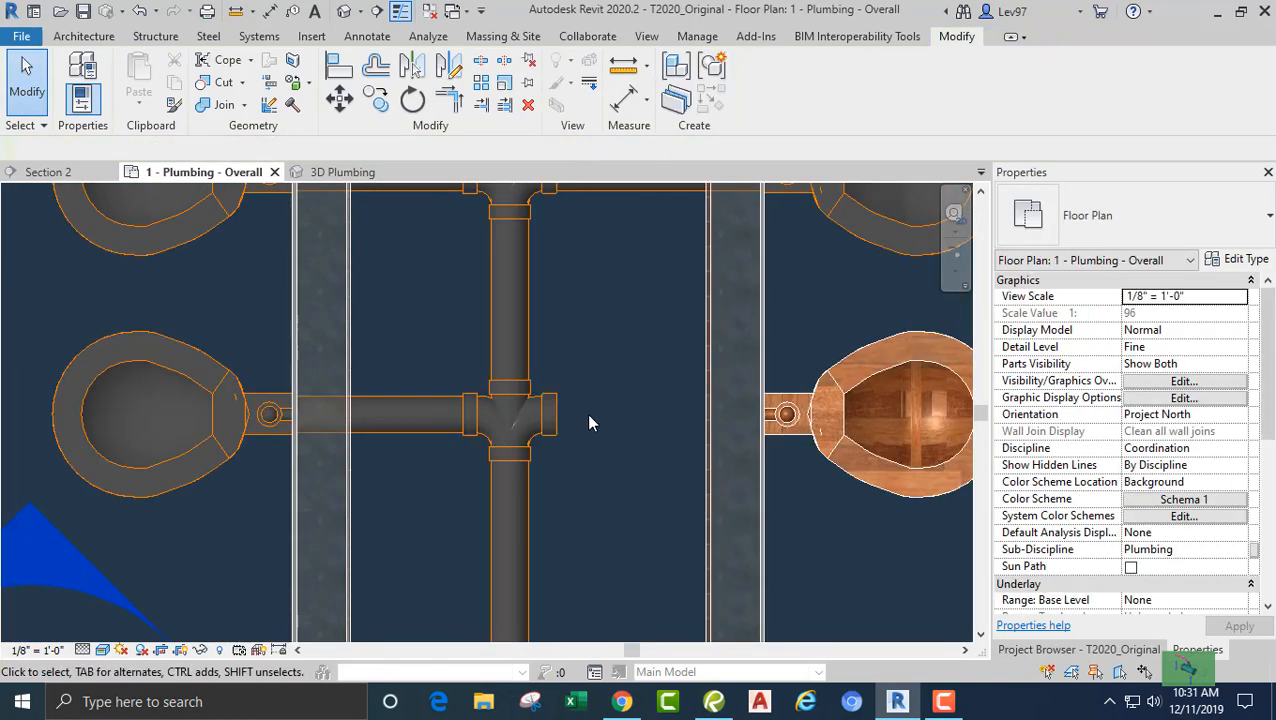
Draw a short 4" pipe stub from the third-row double tee's open outlet toward the right closet.
{"action": "left_click", "coordinate": [555, 425]}
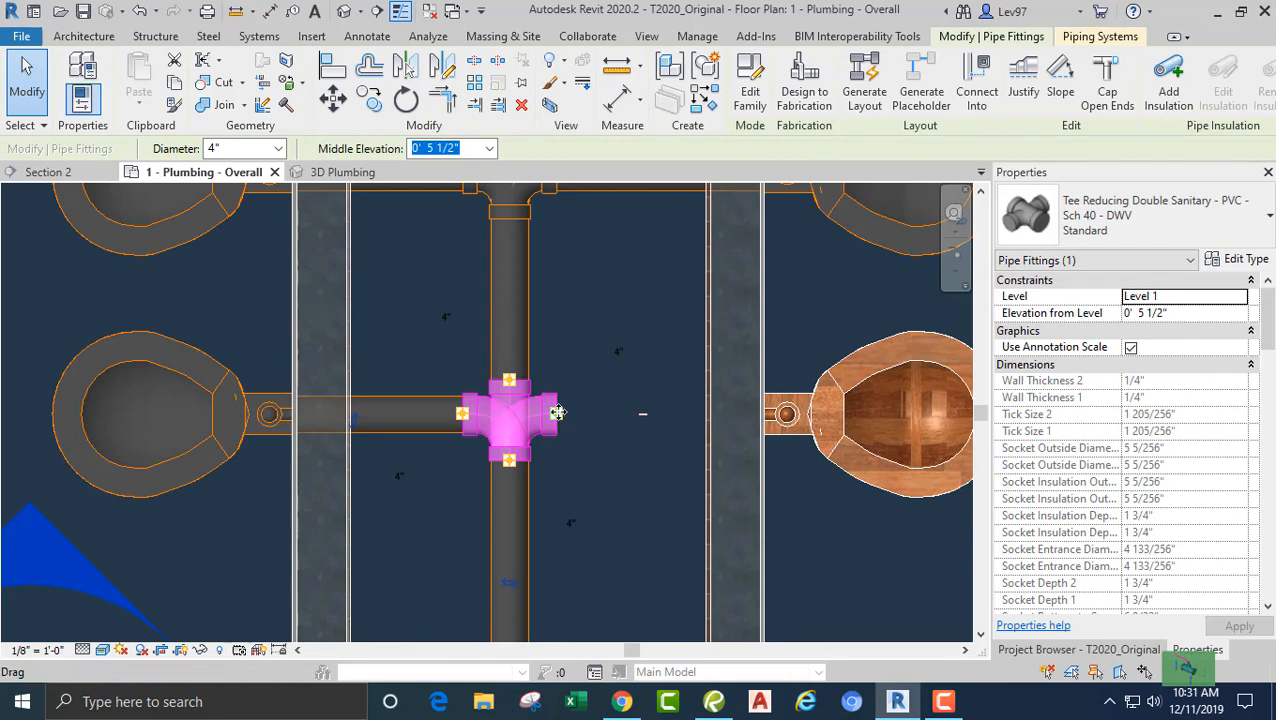
{"action": "right_click", "coordinate": [556, 420]}
{"action": "left_click", "coordinate": [610, 265]}
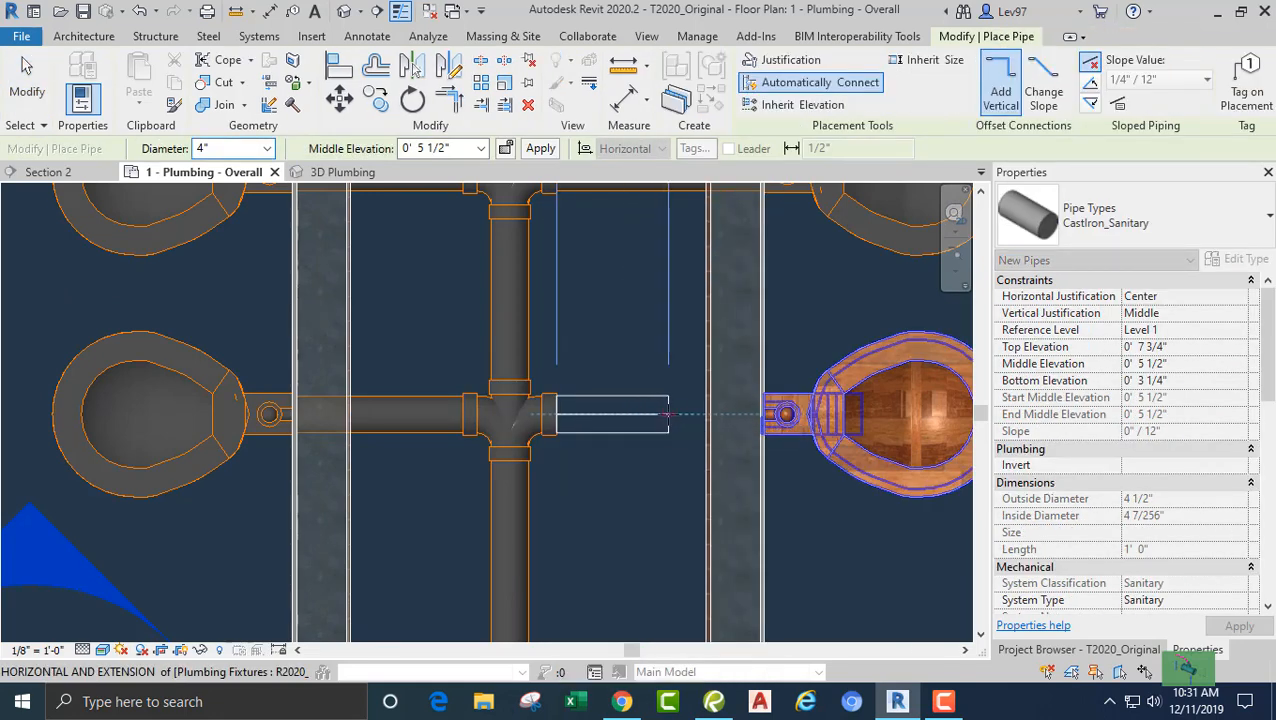
{"action": "left_click", "coordinate": [622, 416]}
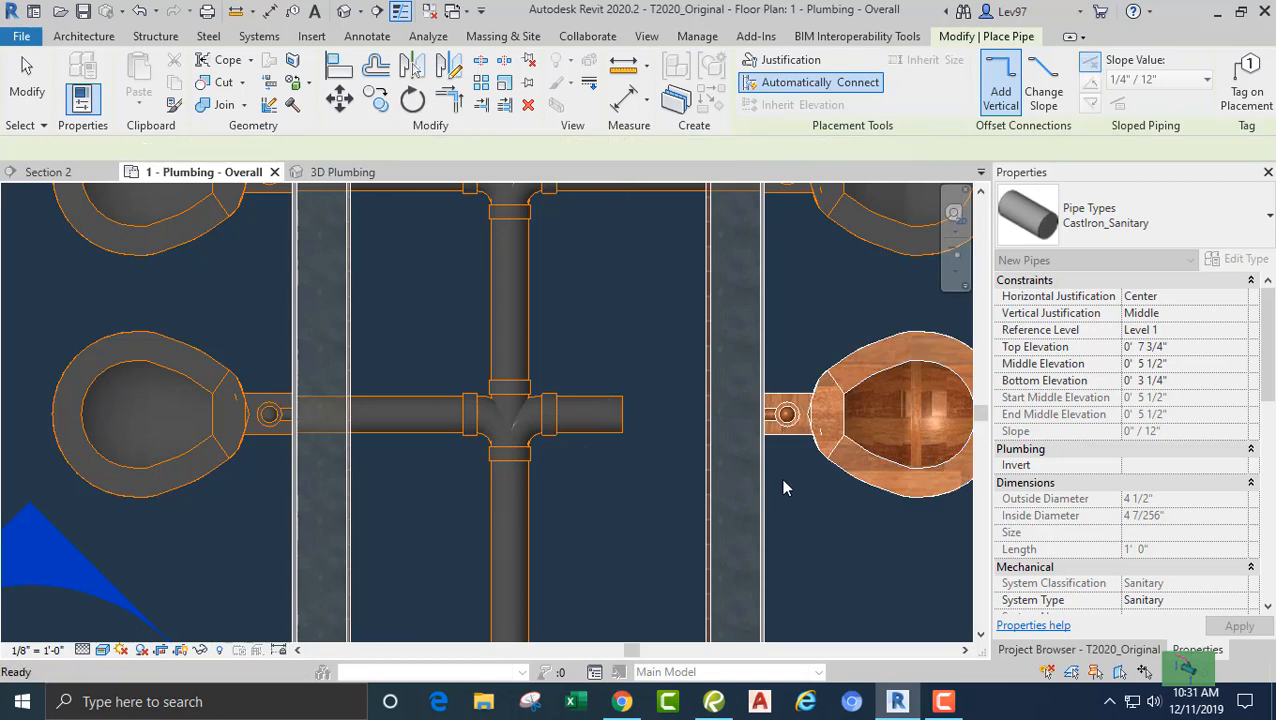
{"action": "key", "text": "Escape"}
{"action": "key", "text": "Escape"}
Draw a pipe from the third row's right closet, using its 4" sanitary connector, to the open end of the pipe stub.
{"action": "left_click", "coordinate": [830, 456]}
{"action": "scroll", "coordinate": [638, 452], "scroll_direction": "up", "scroll_amount": 2}
{"action": "scroll", "coordinate": [638, 448], "scroll_direction": "up", "scroll_amount": 3}
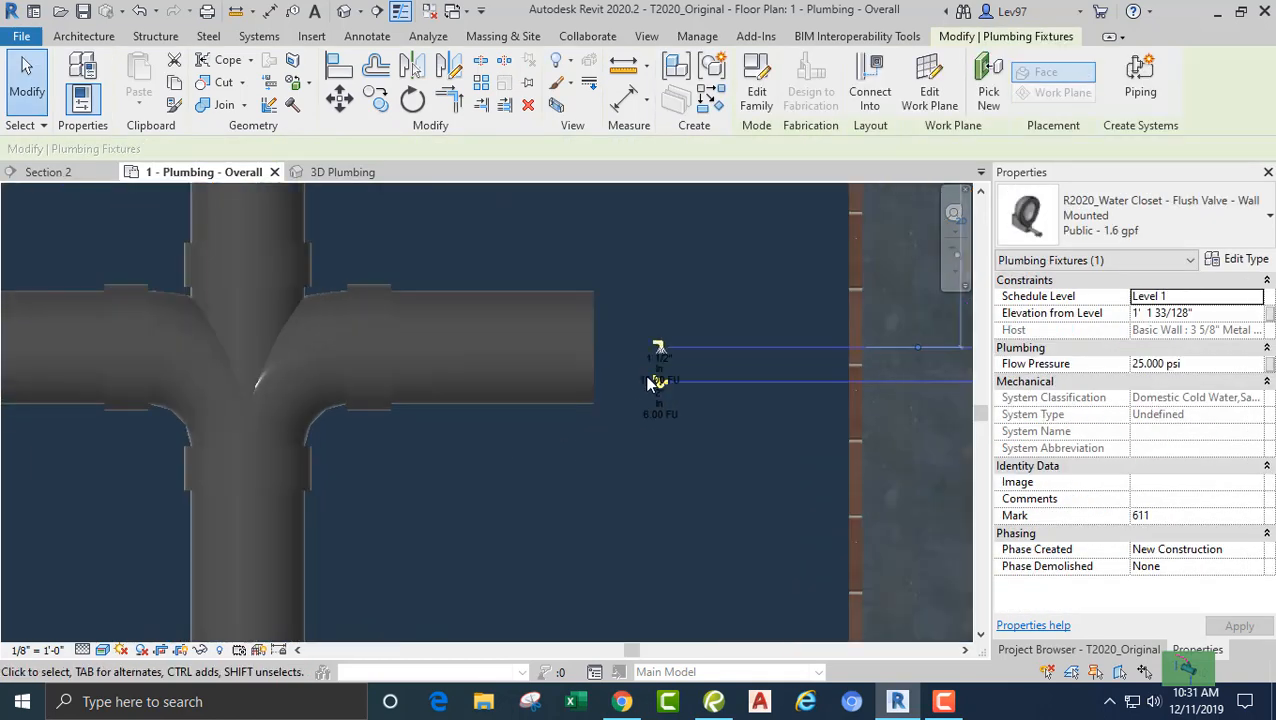
{"action": "left_click", "coordinate": [660, 348]}
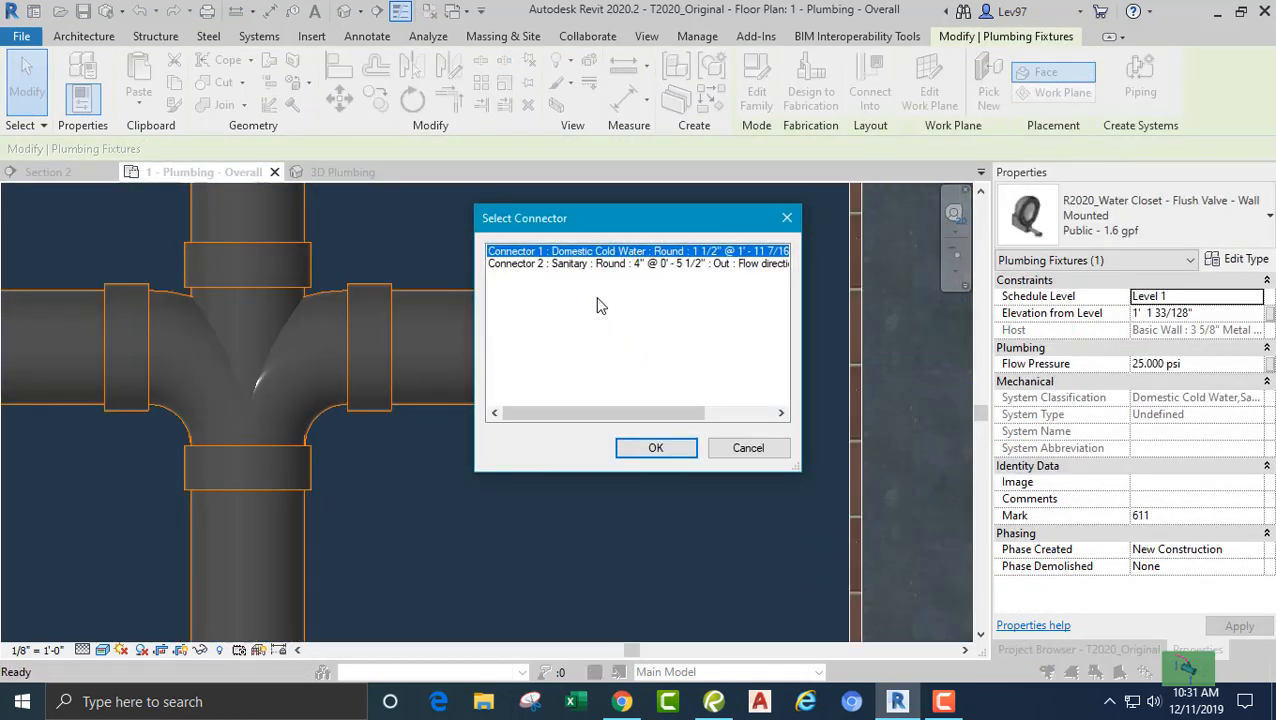
{"action": "left_click", "coordinate": [563, 264]}
{"action": "left_click", "coordinate": [656, 448]}
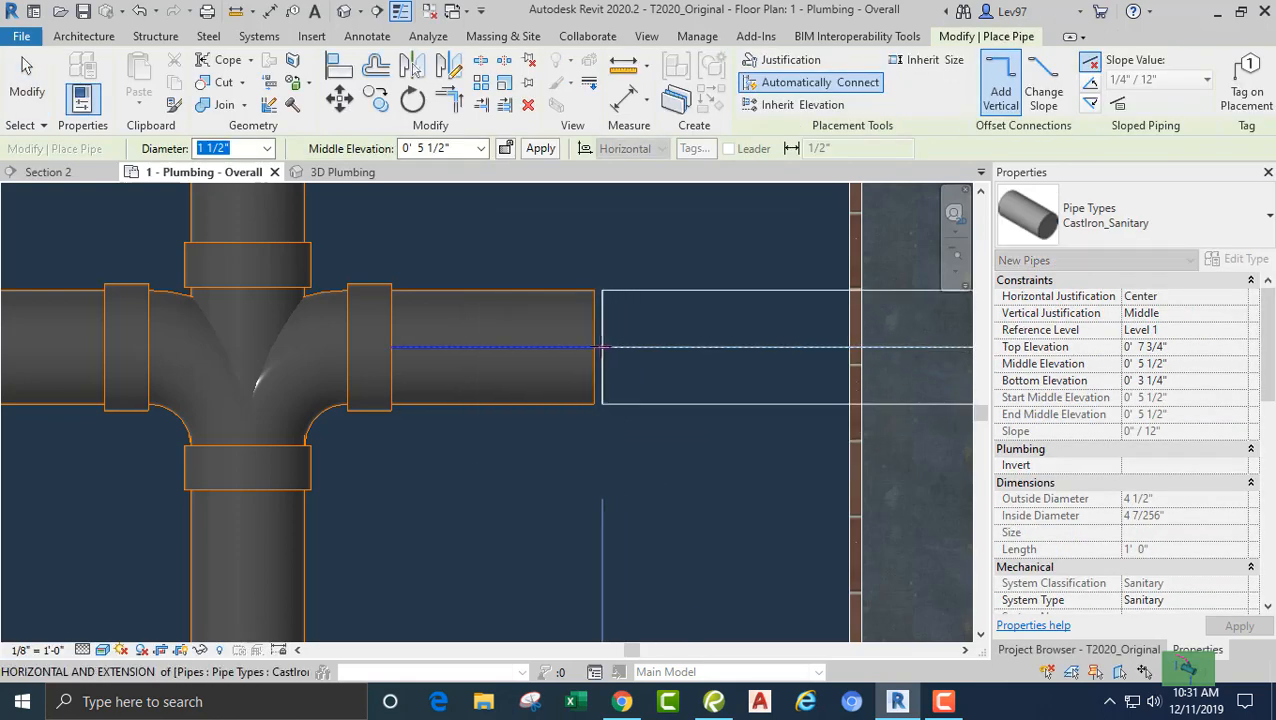
{"action": "left_click", "coordinate": [593, 347]}
{"action": "key", "text": "Escape"}
{"action": "key", "text": "Escape"}
{"action": "scroll", "coordinate": [483, 474], "scroll_direction": "down", "scroll_amount": 4}
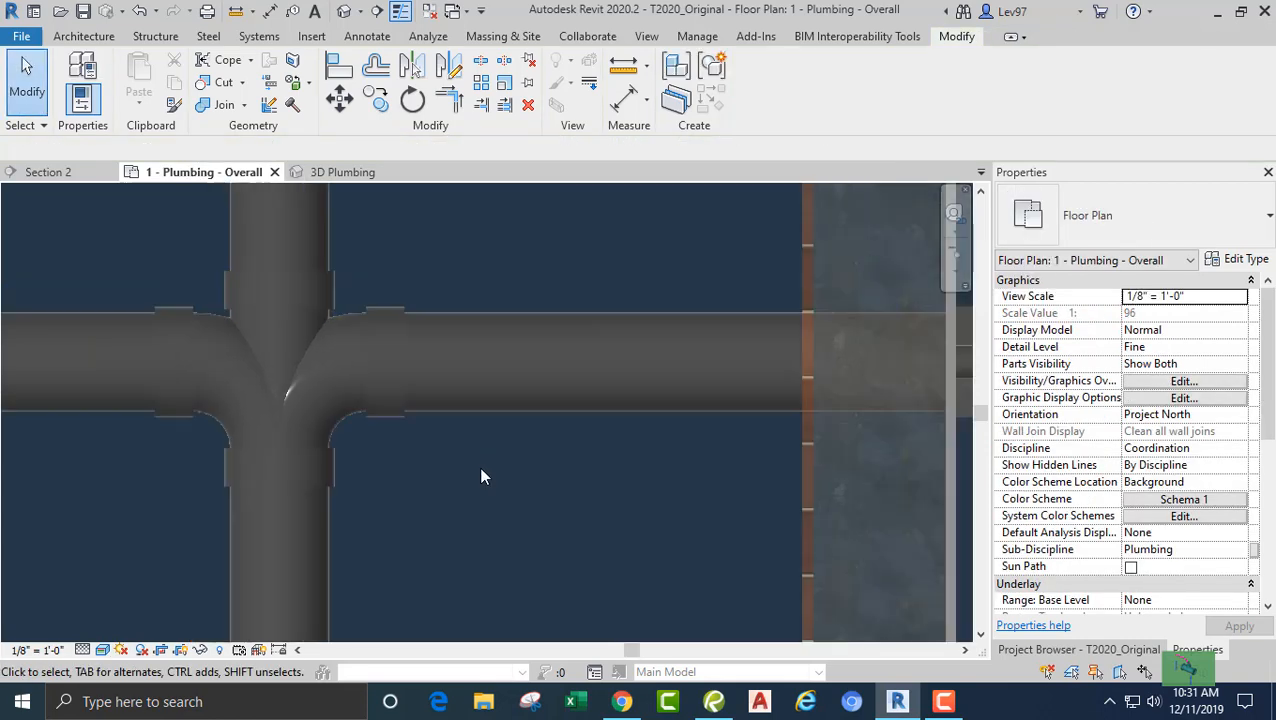
Examine the mechanical flow properties, including fixture units, of the vertical main's pipe segment below the third row.
{"action": "left_click", "coordinate": [415, 381]}
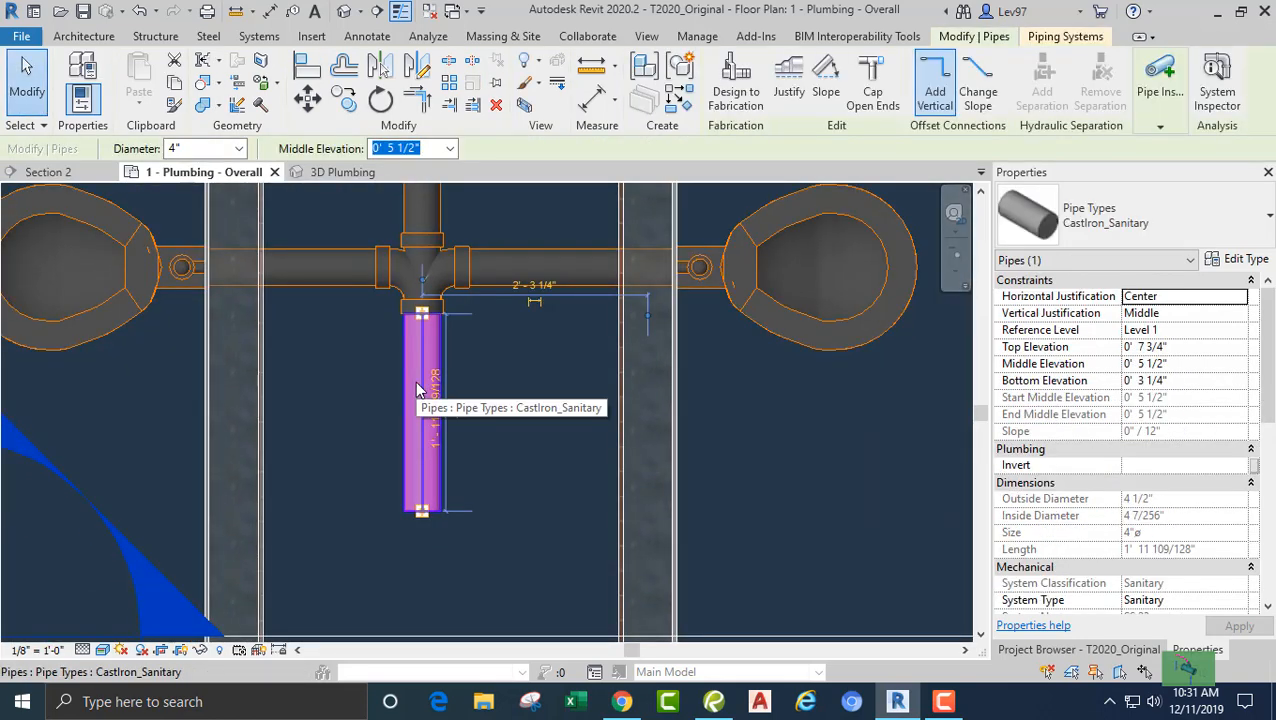
{"action": "scroll", "coordinate": [912, 521], "scroll_direction": "down", "scroll_amount": 2}
{"action": "scroll", "coordinate": [1130, 472], "scroll_direction": "down", "scroll_amount": 5}
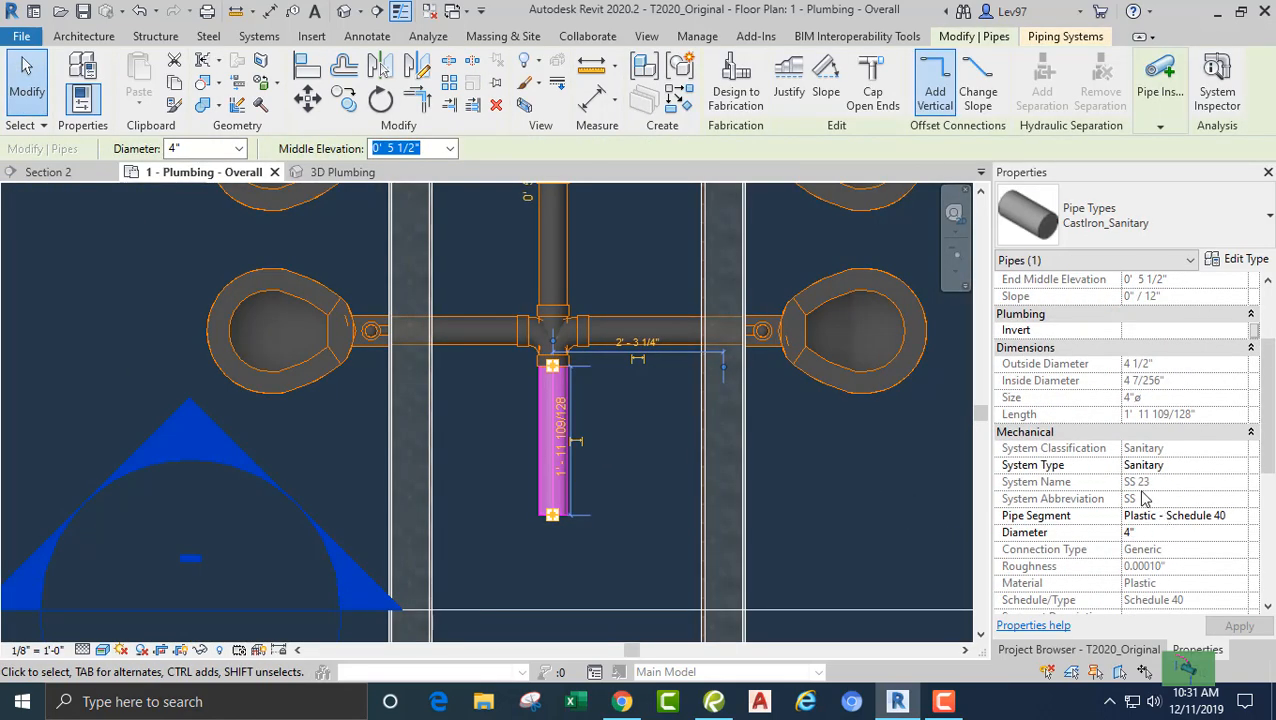
{"action": "scroll", "coordinate": [1130, 480], "scroll_direction": "down", "scroll_amount": 2}
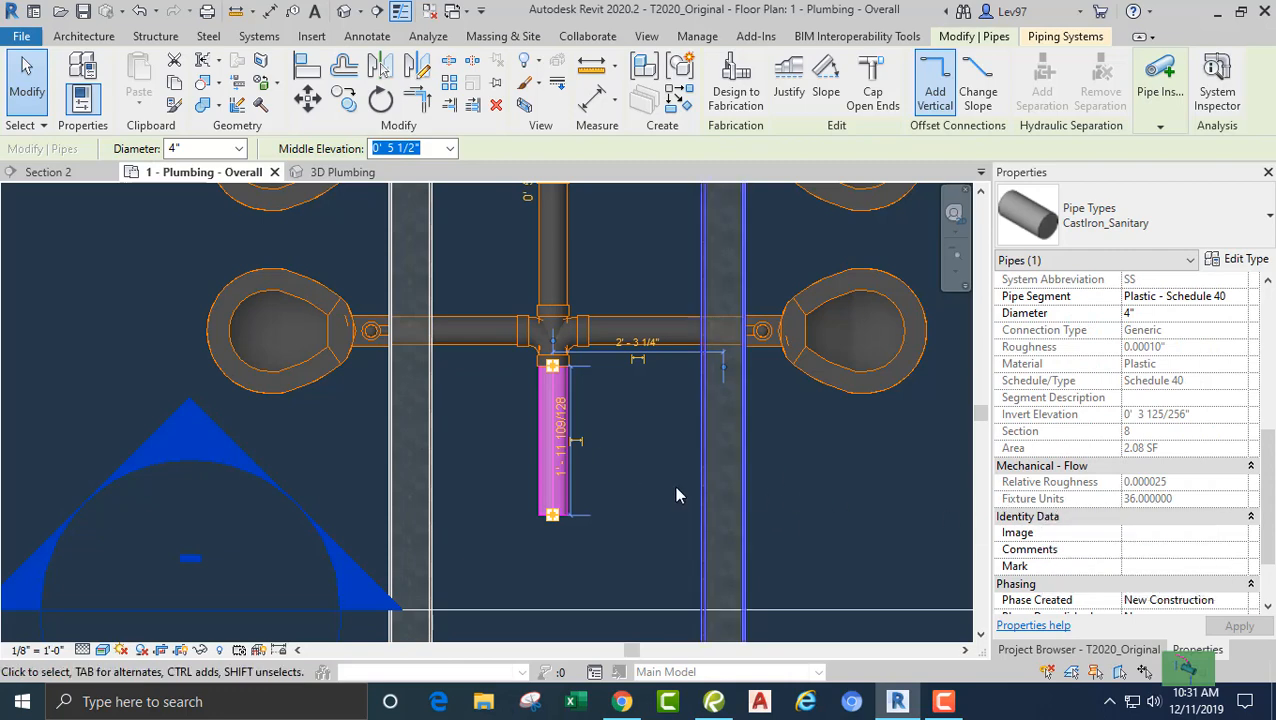
{"action": "left_click", "coordinate": [627, 435]}
{"action": "scroll", "coordinate": [624, 434], "scroll_direction": "down", "scroll_amount": 5}
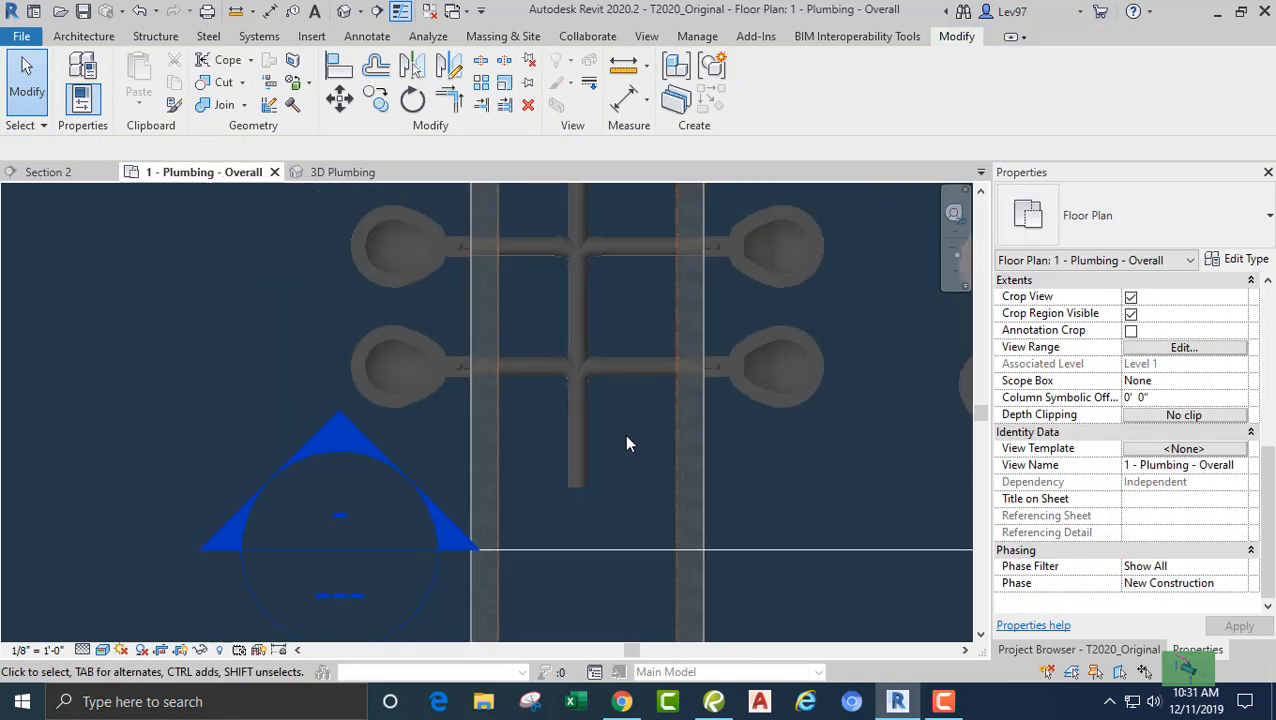
{"action": "middle_click_drag", "start_coordinate": [633, 300], "coordinate": [618, 420]}
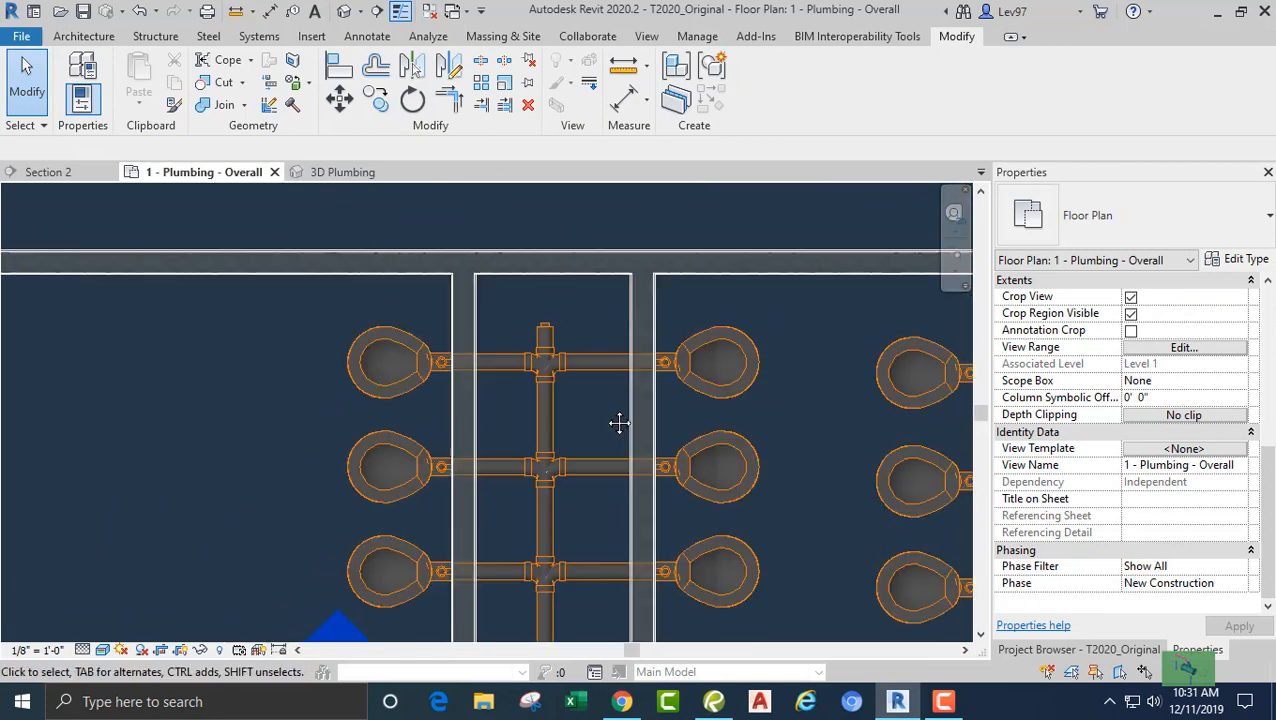
{"action": "left_click", "coordinate": [633, 428]}
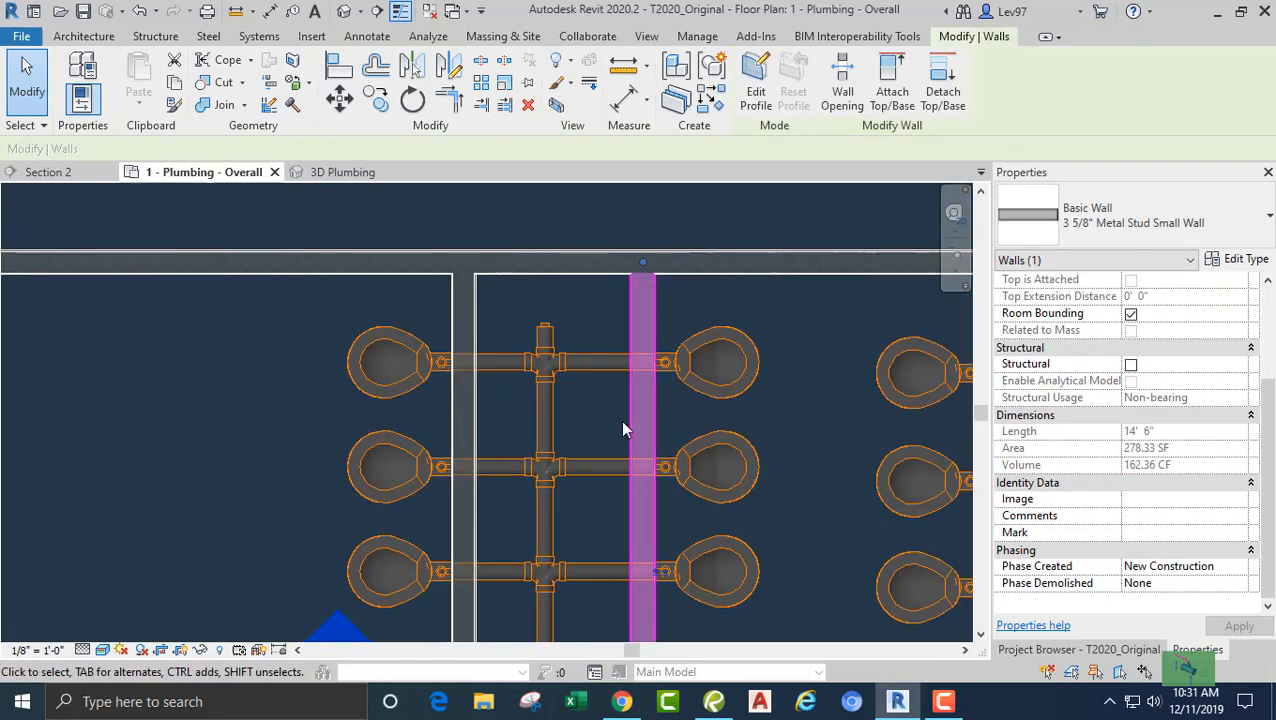
{"action": "left_click", "coordinate": [591, 297]}
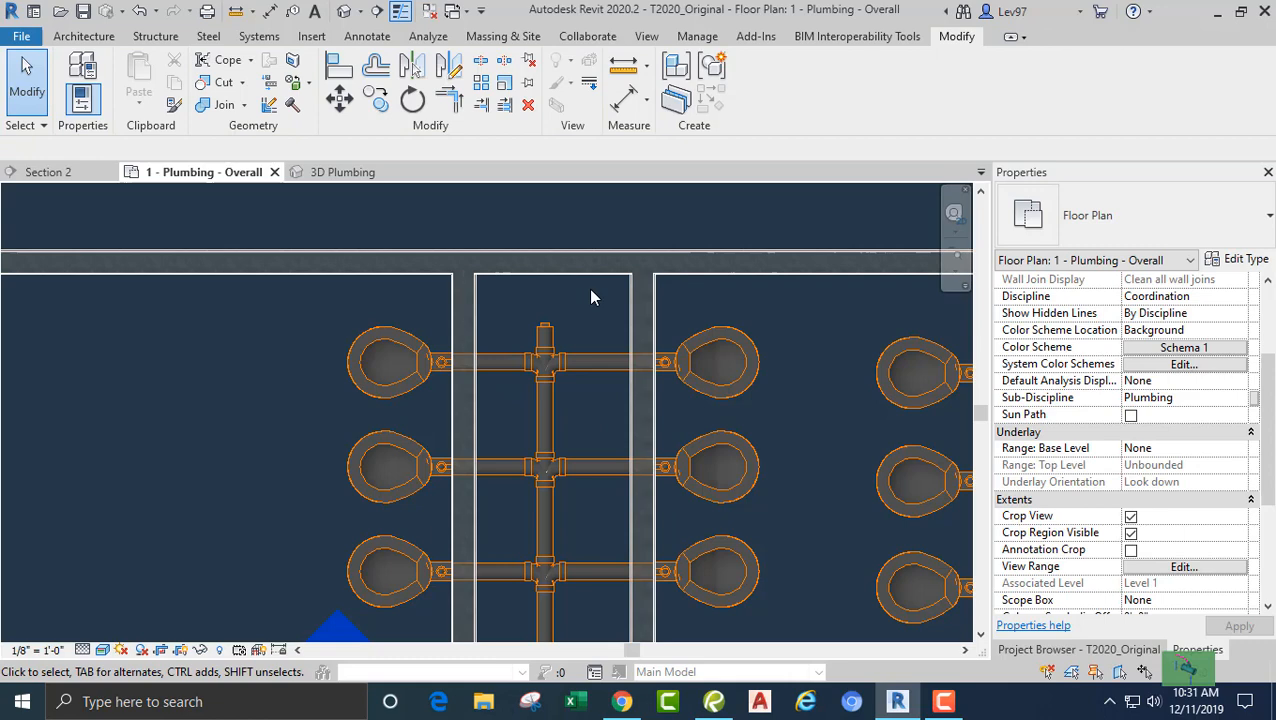
{"action": "key", "text": "d"}
{"action": "key", "text": "l"}
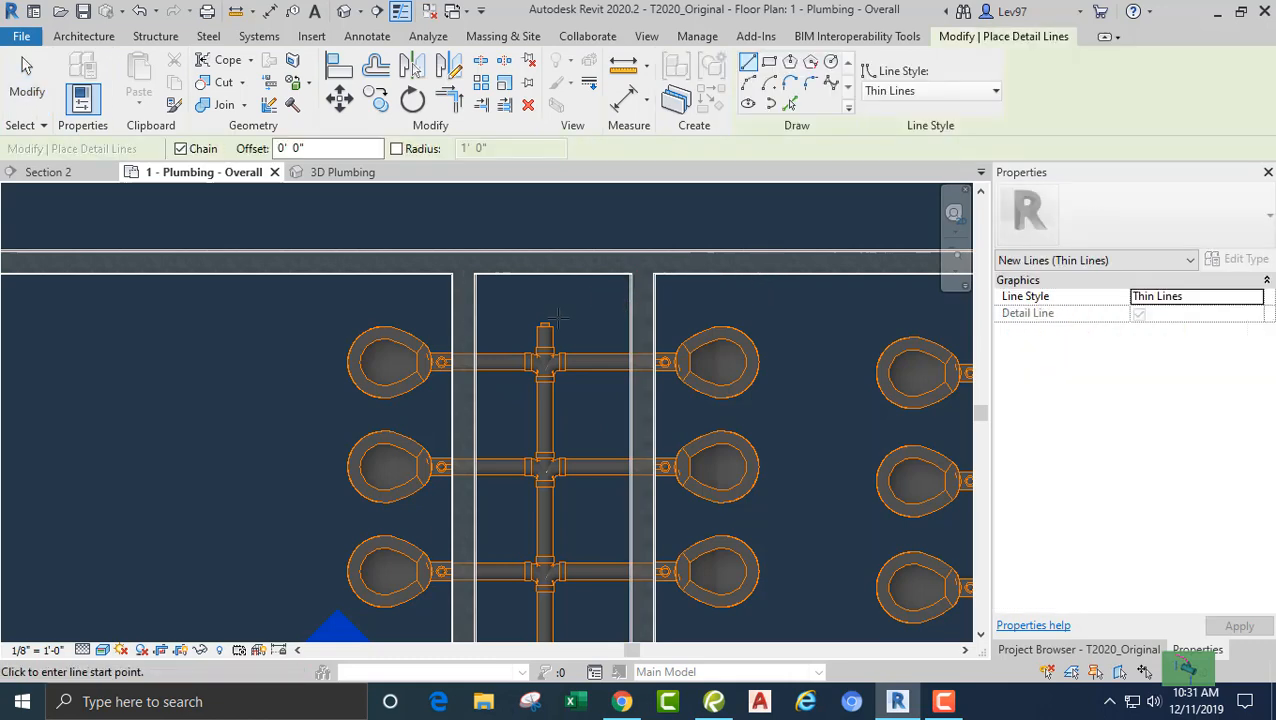
{"action": "key", "text": "Escape"}
Nudge the right chase wall, with its three water closets and their branch pipes, left toward the sanitary main to narrow the chase.
{"action": "scroll", "coordinate": [566, 299], "scroll_direction": "down", "scroll_amount": 2}
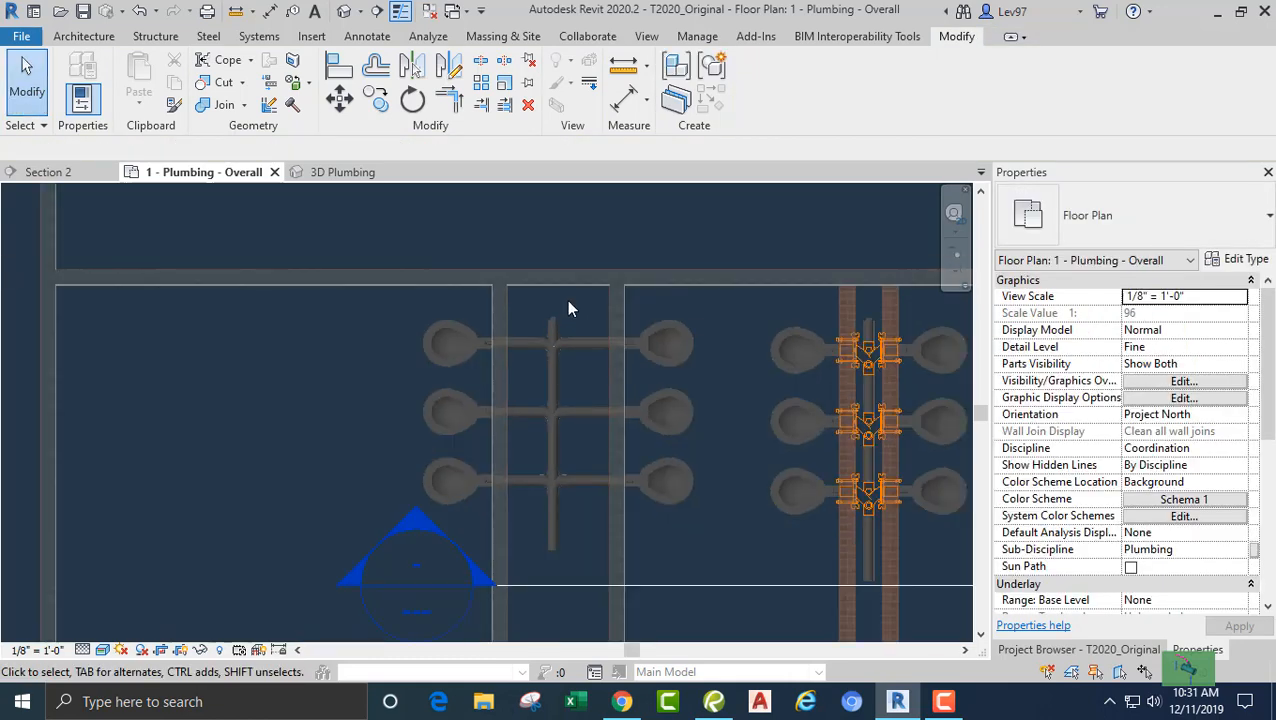
{"action": "left_click_drag", "start_coordinate": [715, 527], "coordinate": [606, 323]}
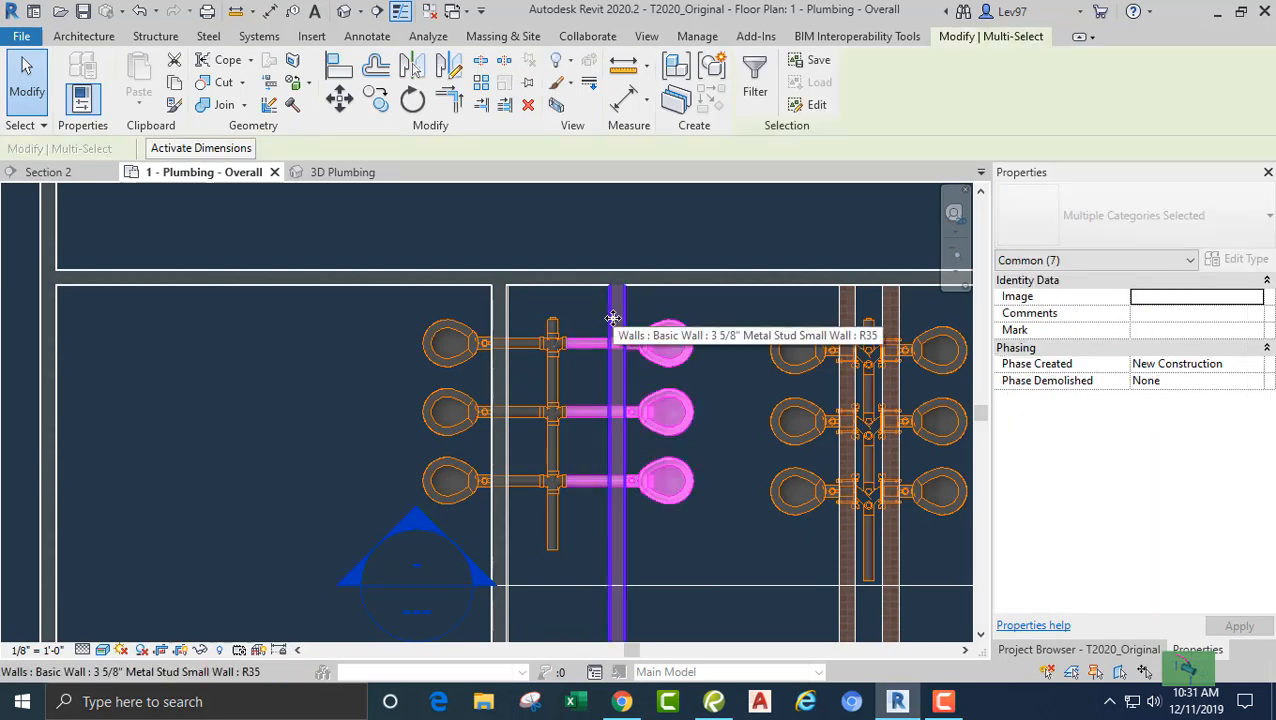
{"action": "key", "text": "Left"}
{"action": "key", "text": "Left"}
{"action": "key", "text": "Left"}
{"action": "key", "text": "Left"}
{"action": "key", "text": "Left"}
{"action": "key", "text": "Left"}
{"action": "key", "text": "Left"}
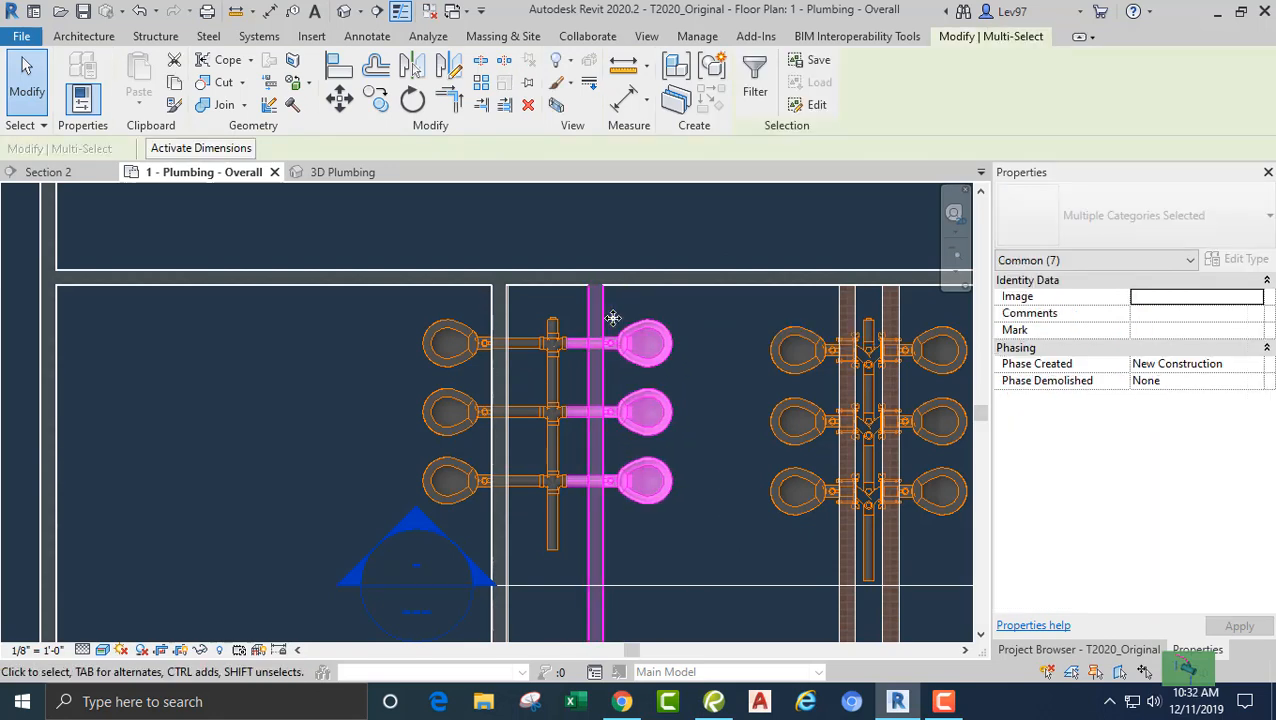
{"action": "key", "text": "Left"}
{"action": "key", "text": "Left"}
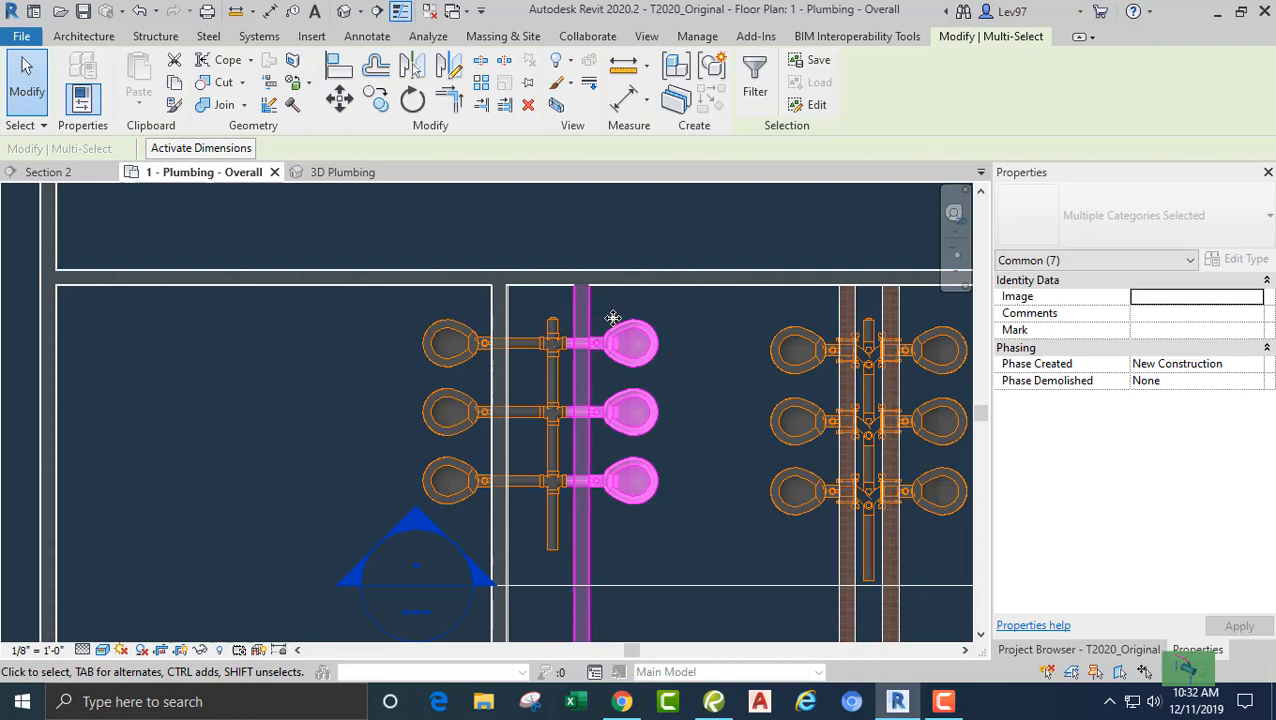
{"action": "key", "text": "Escape"}
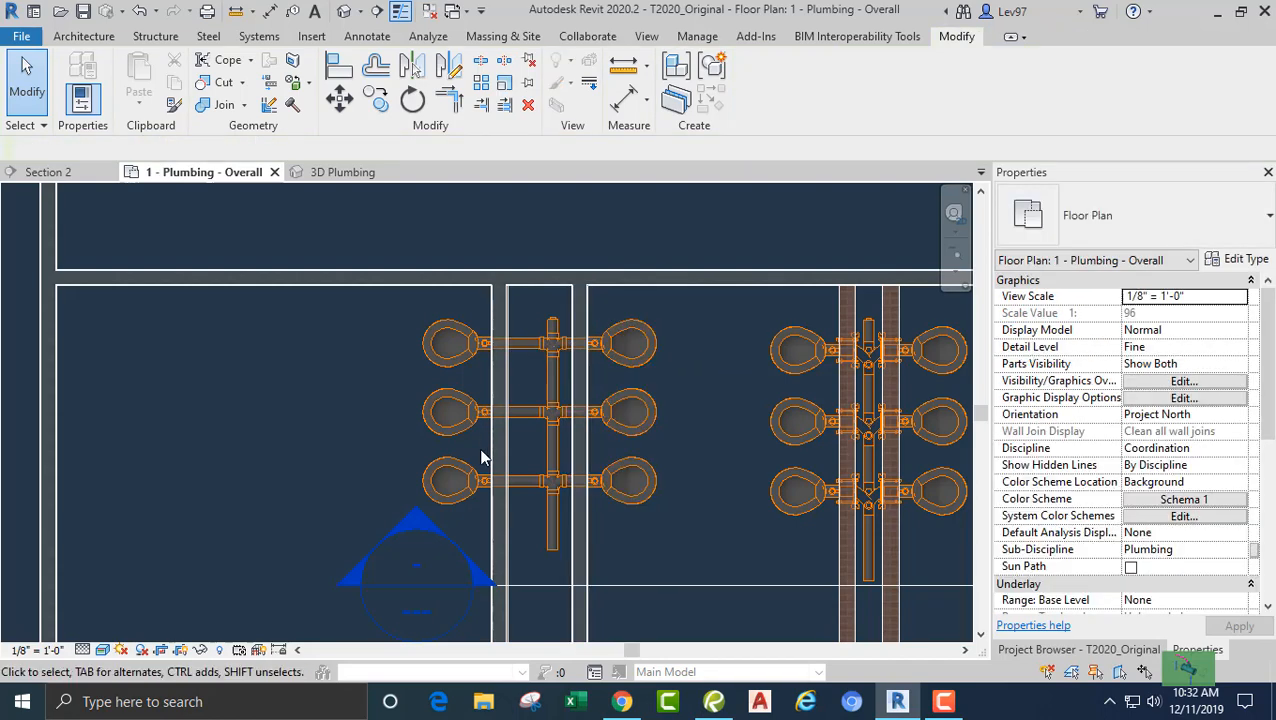
Nudge the left chase wall, its three water closets and the section marker right toward the sanitary main.
{"action": "left_click_drag", "start_coordinate": [469, 516], "coordinate": [376, 318]}
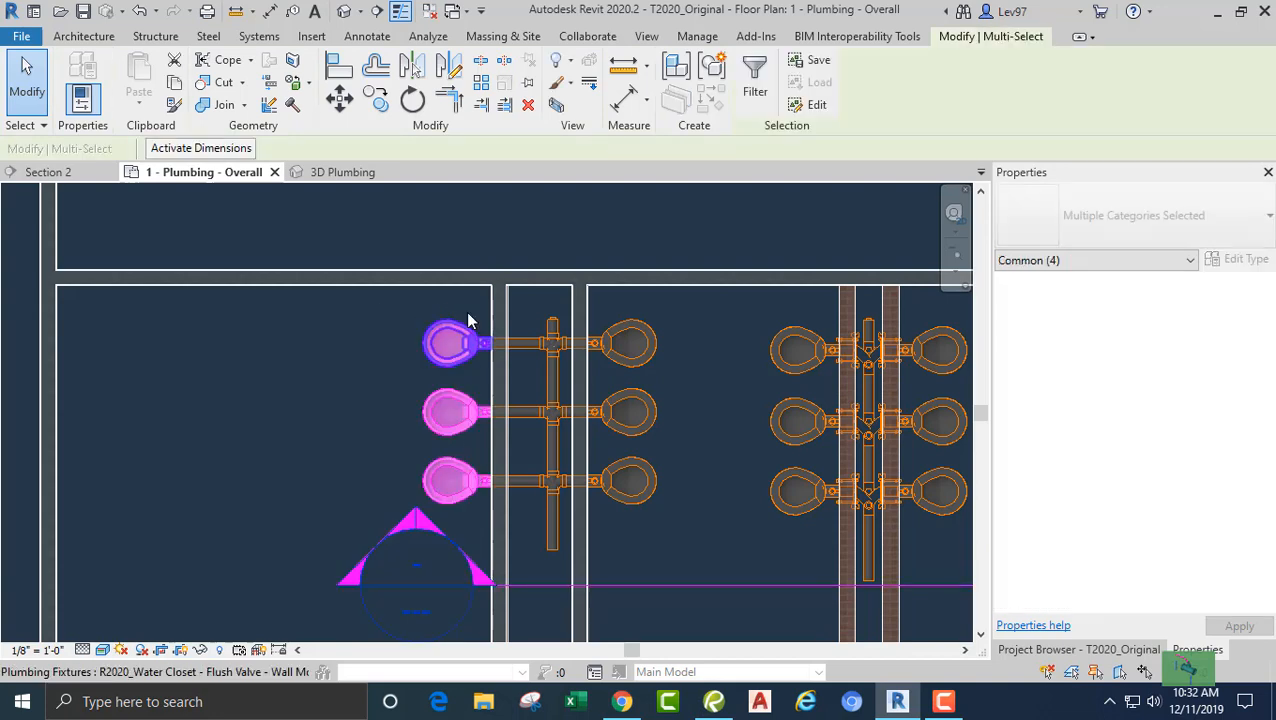
{"action": "left_click", "coordinate": [498, 312], "text": "ctrl"}
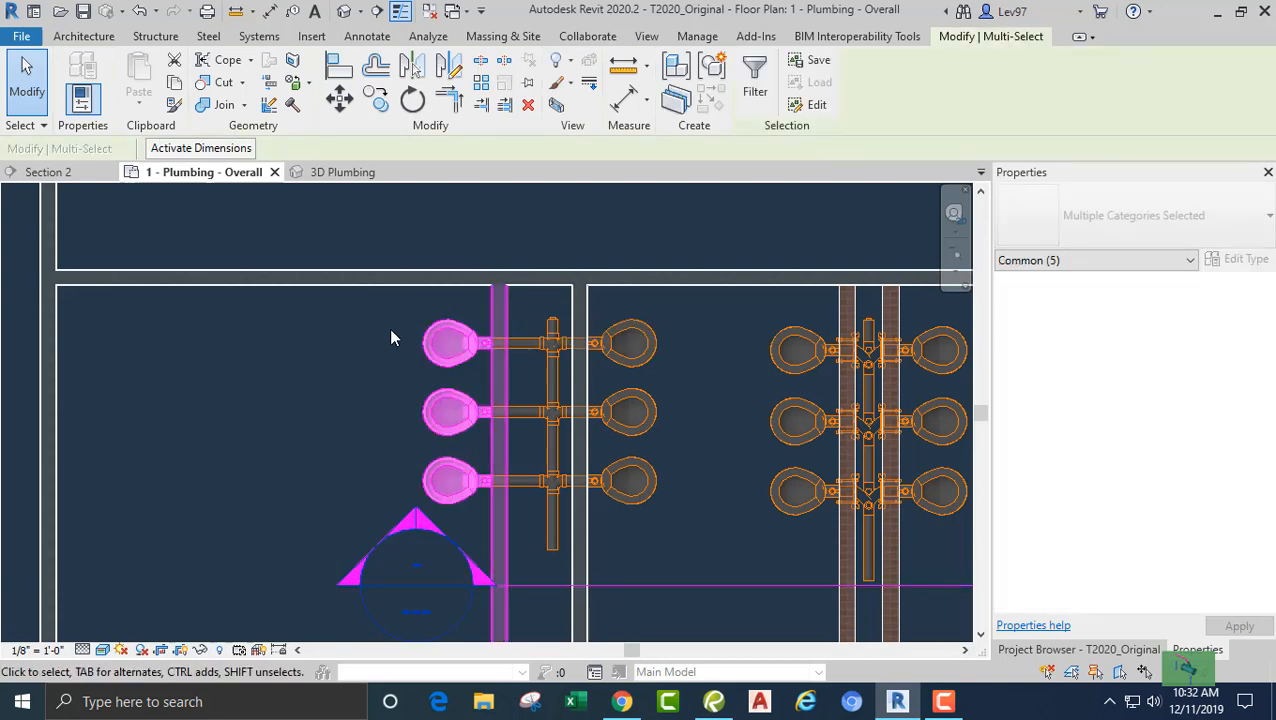
{"action": "key", "text": "Right"}
{"action": "key", "text": "Right"}
{"action": "key", "text": "Right"}
{"action": "key", "text": "Right"}
{"action": "key", "text": "Right"}
{"action": "key", "text": "Right"}
{"action": "key", "text": "Right"}
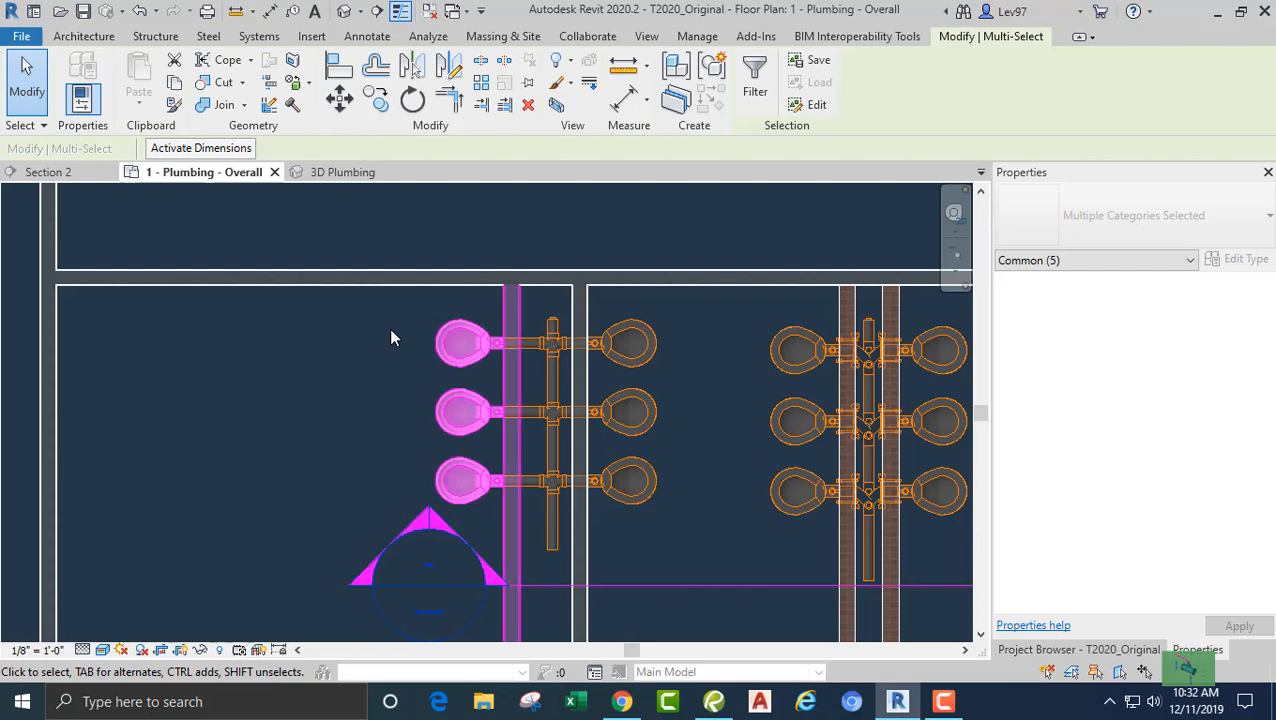
{"action": "key", "text": "Right"}
{"action": "key", "text": "Right"}
{"action": "key", "text": "Right"}
{"action": "key", "text": "Right"}
{"action": "key", "text": "Right"}
{"action": "key", "text": "Right"}
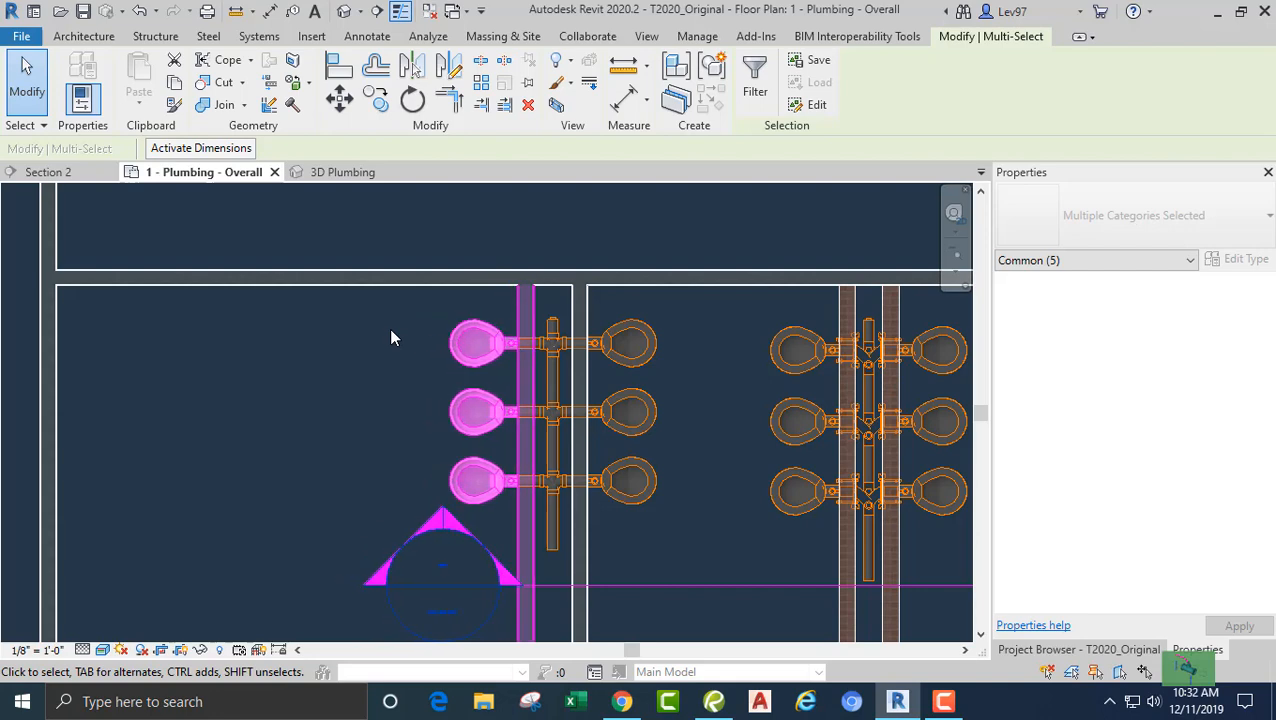
{"action": "key", "text": "Escape"}
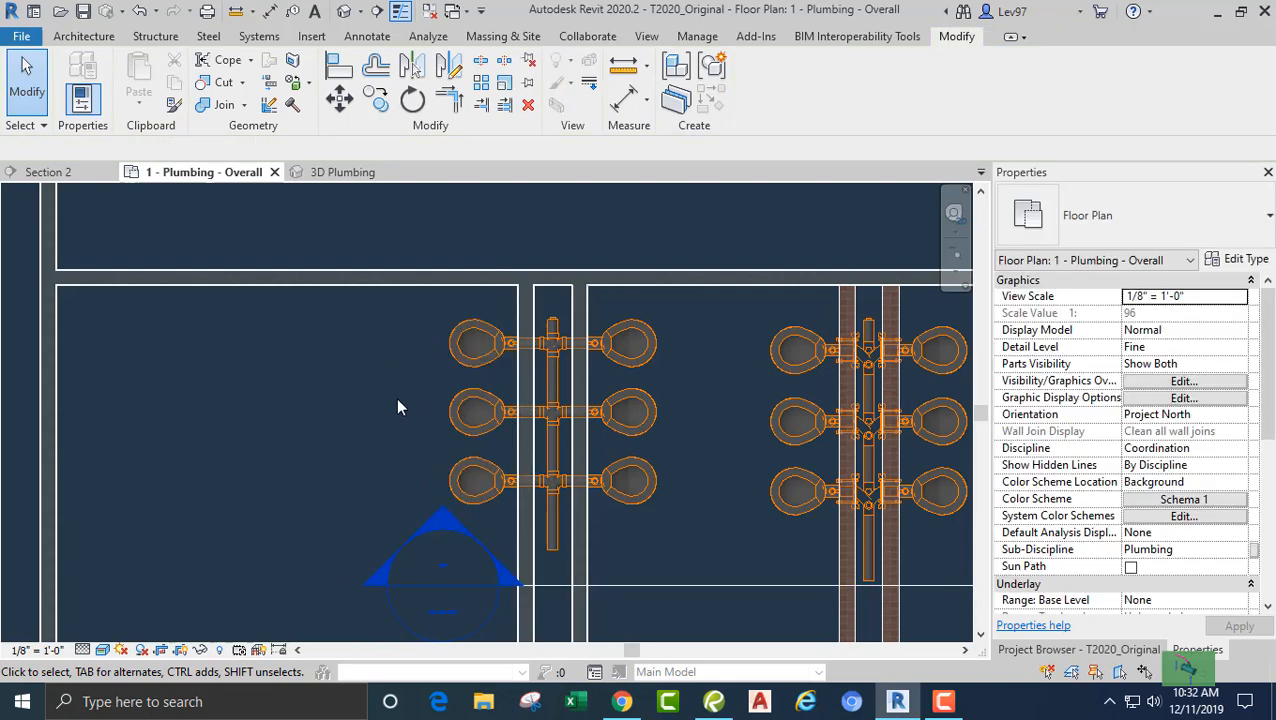
Recheck the fixture units and remaining properties of the main's lowest pipe in the narrowed chase.
{"action": "middle_click_drag", "start_coordinate": [397, 407], "coordinate": [348, 372]}
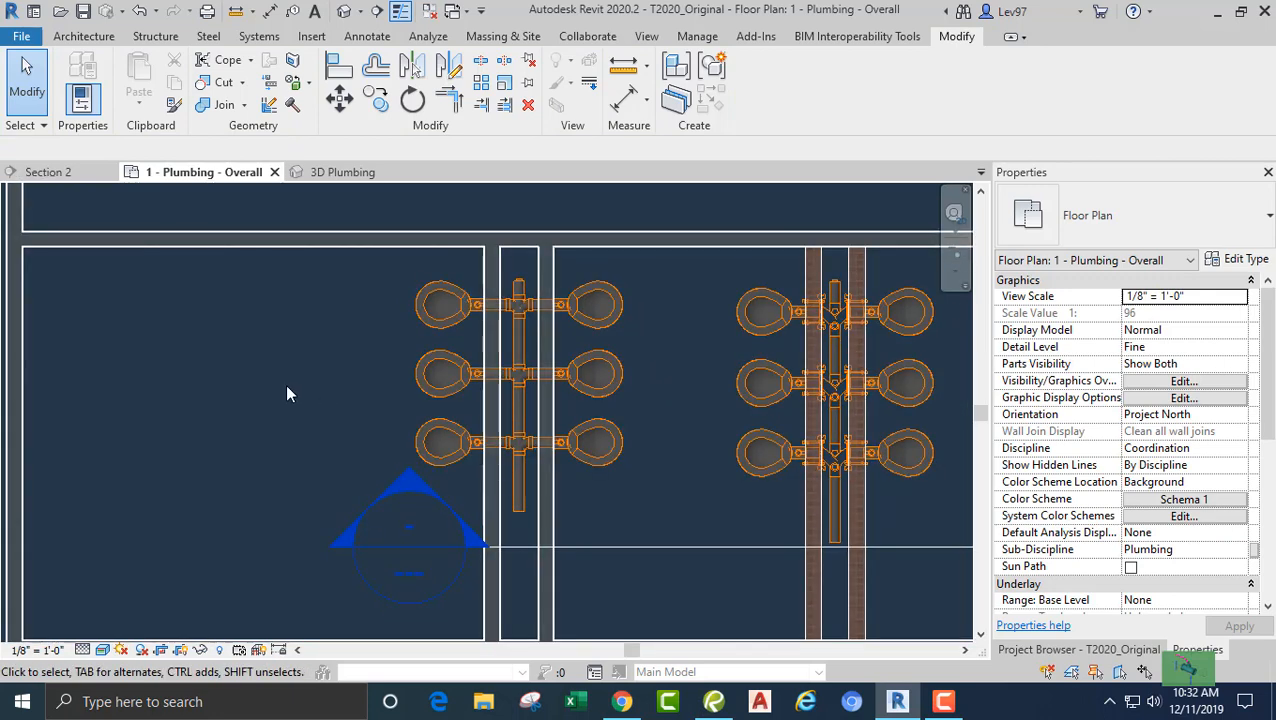
{"action": "middle_click_drag", "start_coordinate": [423, 537], "coordinate": [338, 492]}
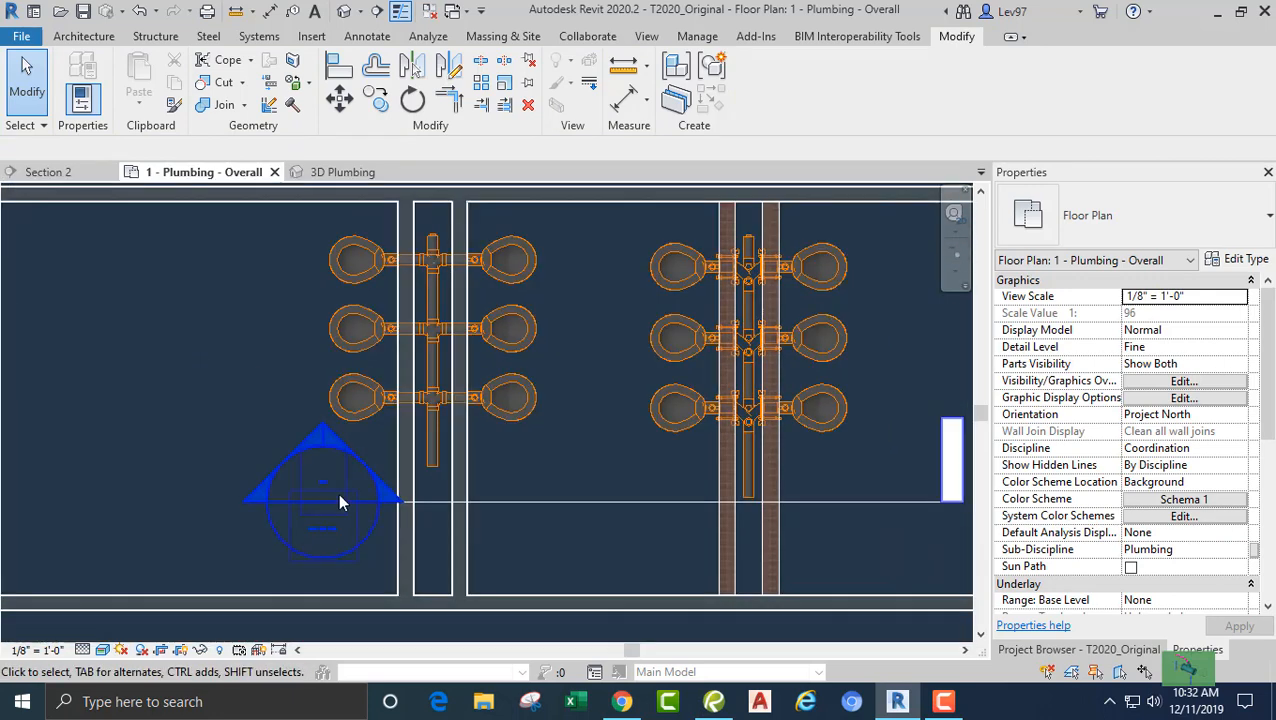
{"action": "left_click", "coordinate": [436, 446]}
{"action": "scroll", "coordinate": [1107, 520], "scroll_direction": "down", "scroll_amount": 10}
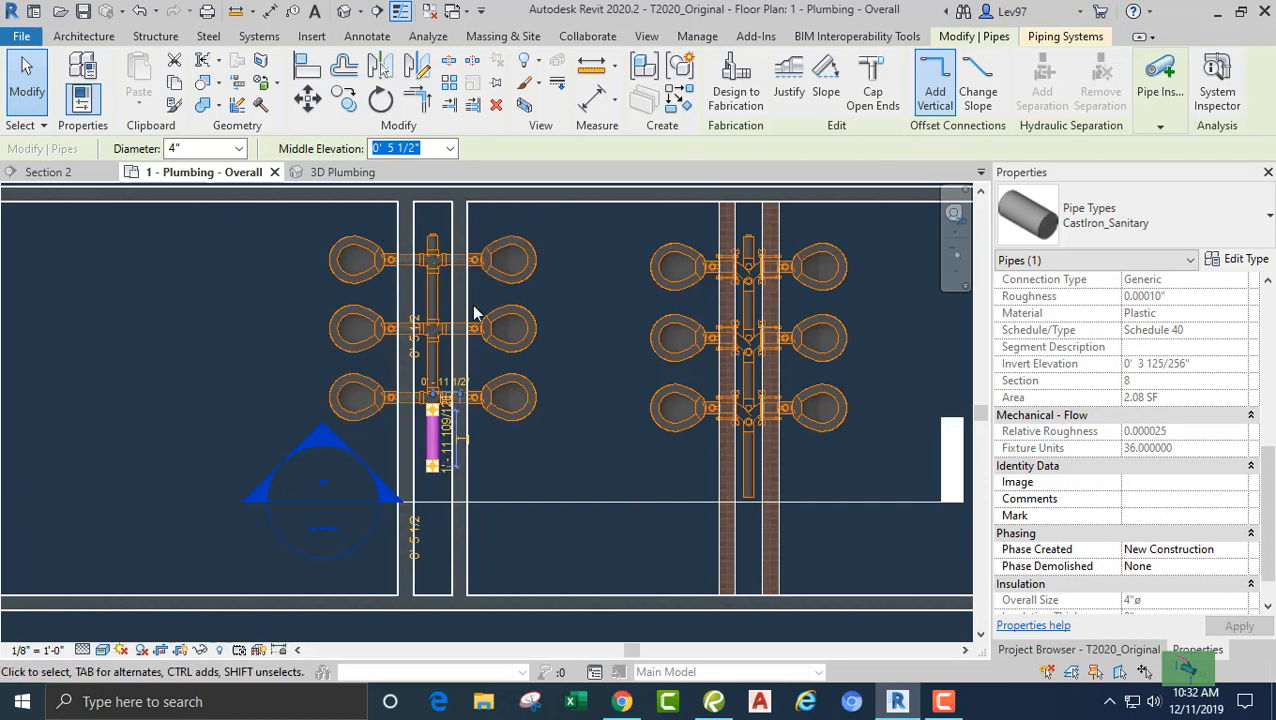
{"action": "left_click", "coordinate": [616, 476]}
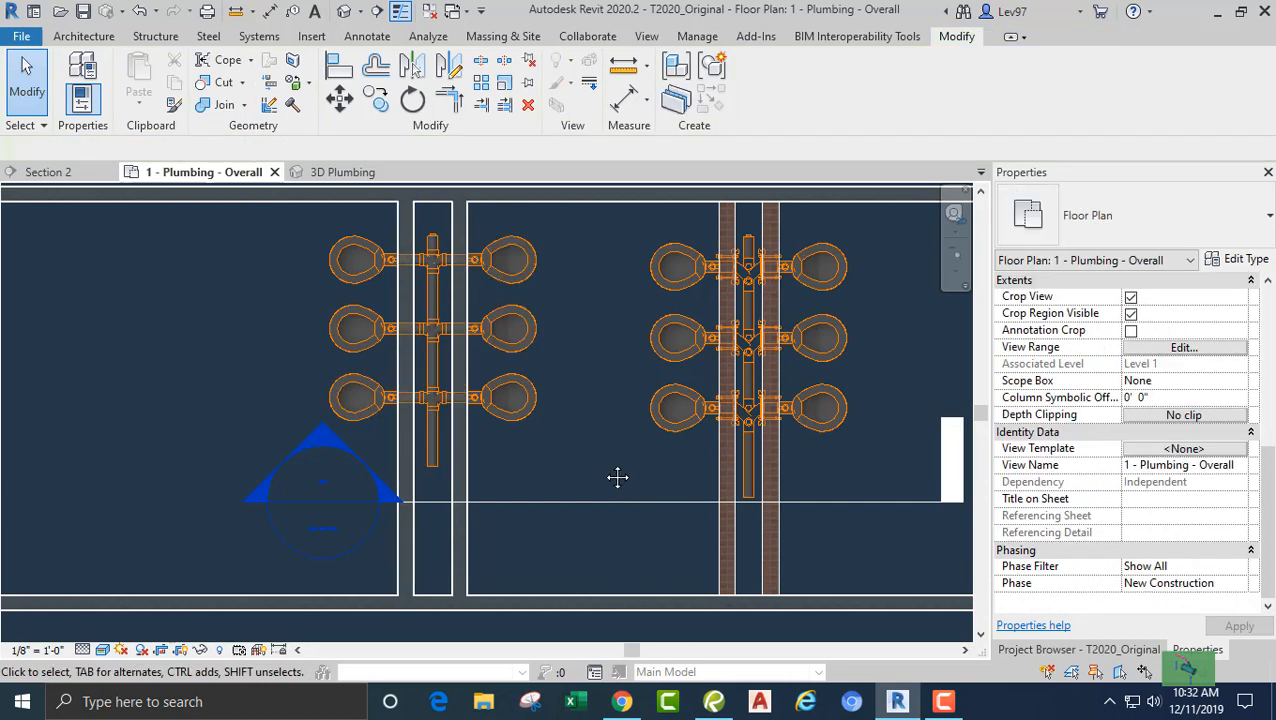
Compare the double-fitting closet layout with the neighboring layout on back-to-back fixture supports, in the plumbing plan and the 3D view.
{"action": "scroll", "coordinate": [640, 320], "scroll_direction": "up", "scroll_amount": 3}
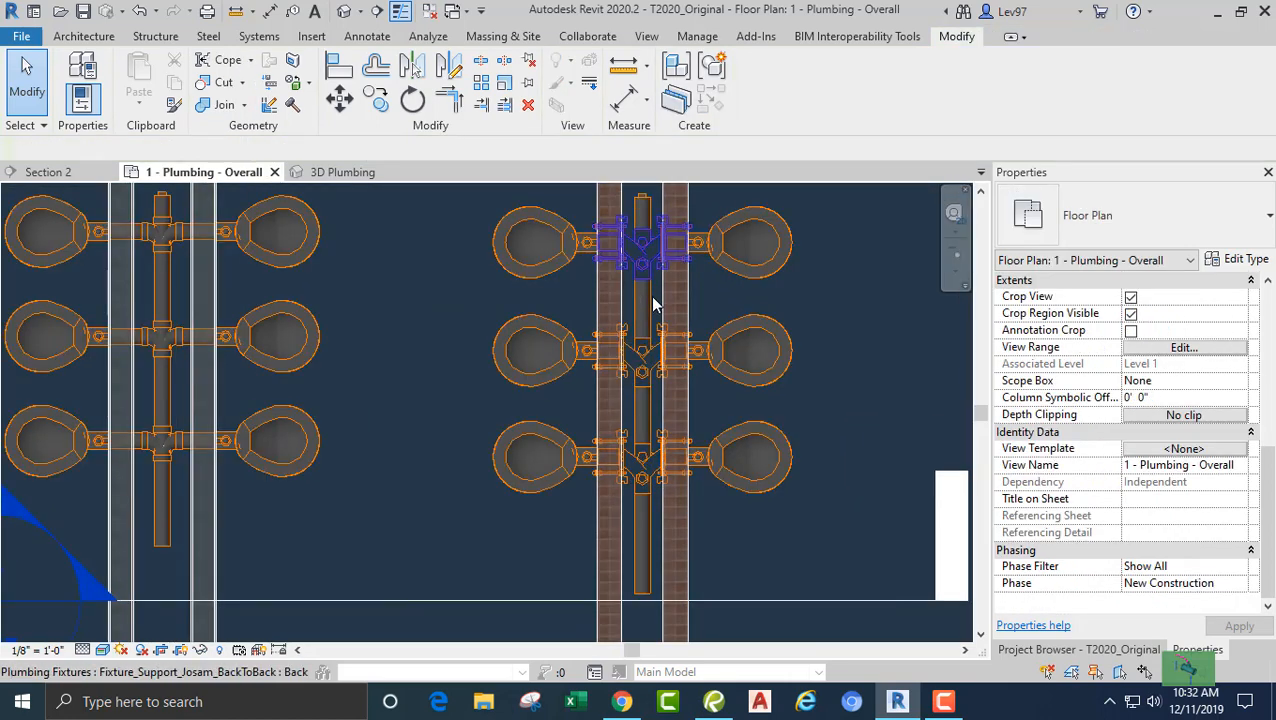
{"action": "scroll", "coordinate": [643, 301], "scroll_direction": "down", "scroll_amount": 1}
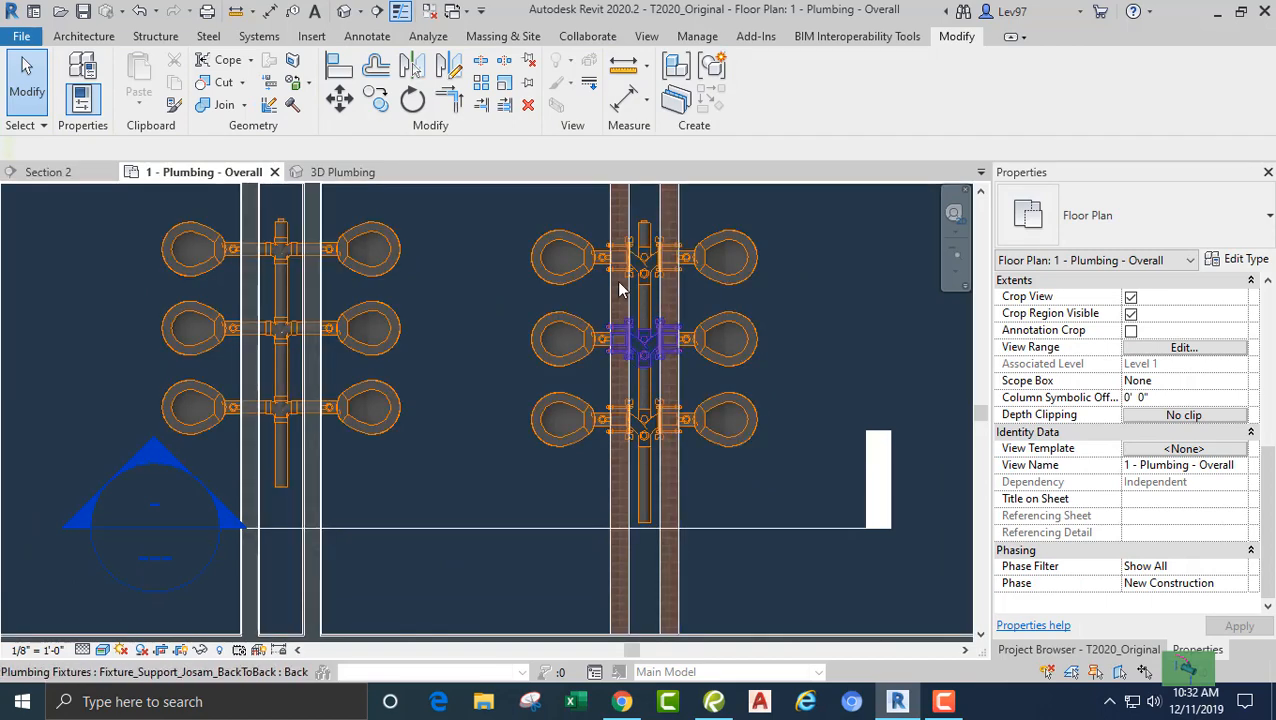
{"action": "middle_click_drag", "start_coordinate": [644, 318], "coordinate": [646, 397]}
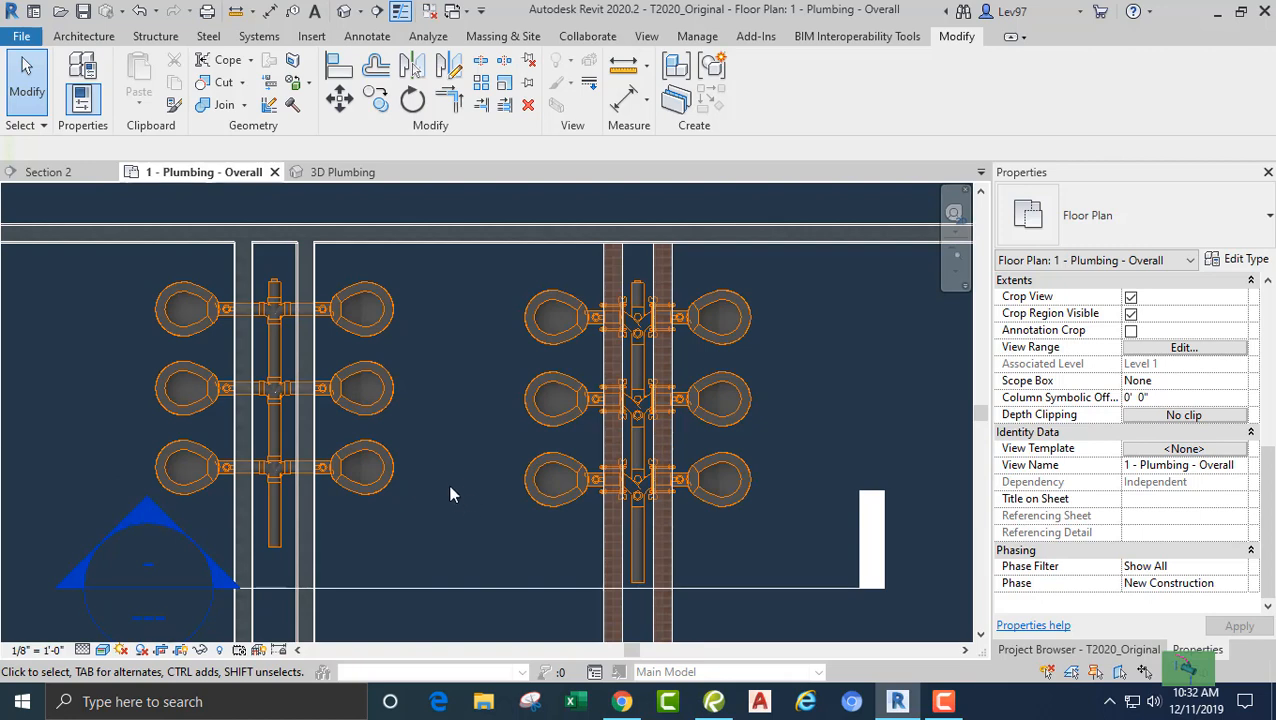
{"action": "middle_click_drag", "start_coordinate": [450, 493], "coordinate": [600, 487]}
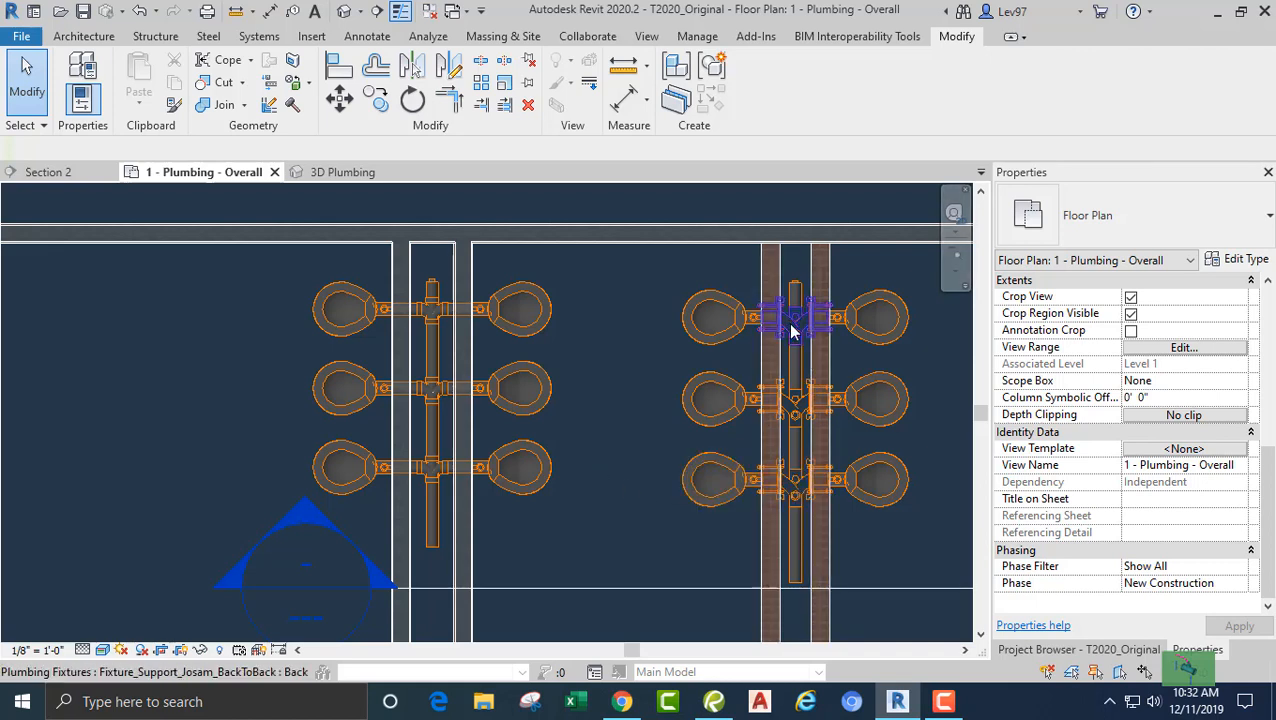
{"action": "scroll", "coordinate": [793, 325], "scroll_direction": "up", "scroll_amount": 3}
{"action": "middle_click_drag", "start_coordinate": [792, 327], "coordinate": [520, 443]}
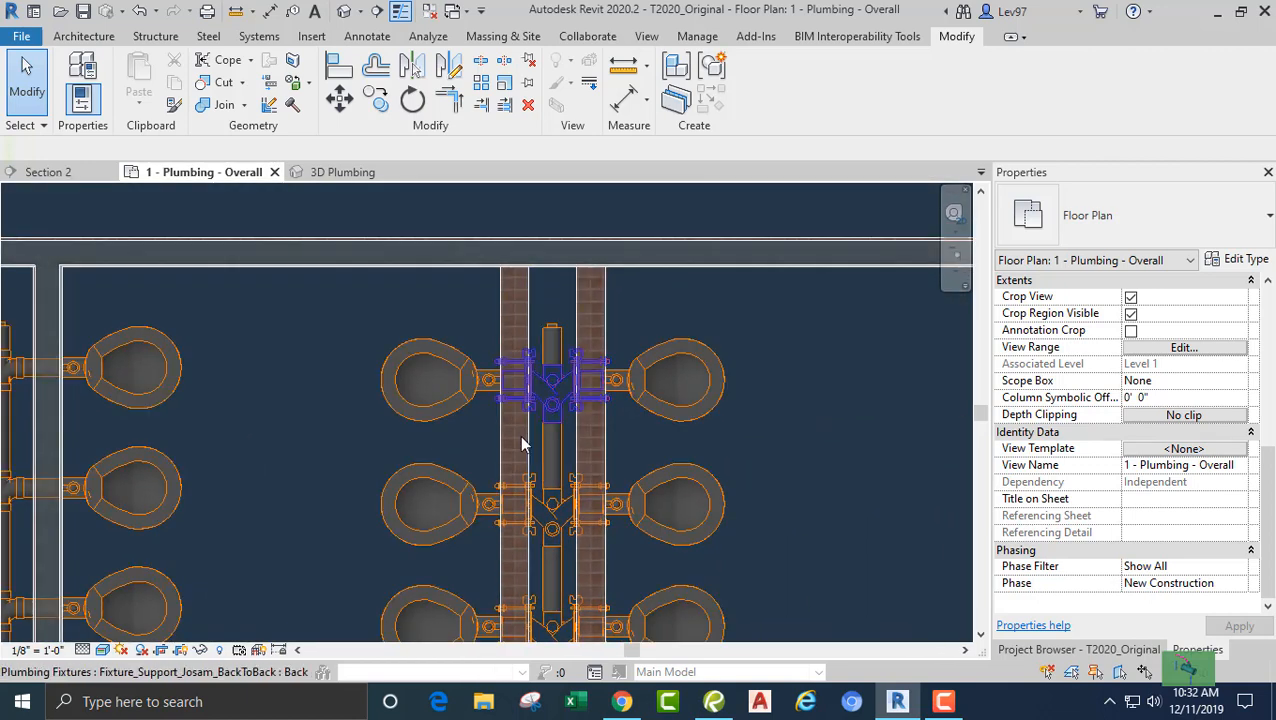
{"action": "scroll", "coordinate": [583, 404], "scroll_direction": "down", "scroll_amount": 4}
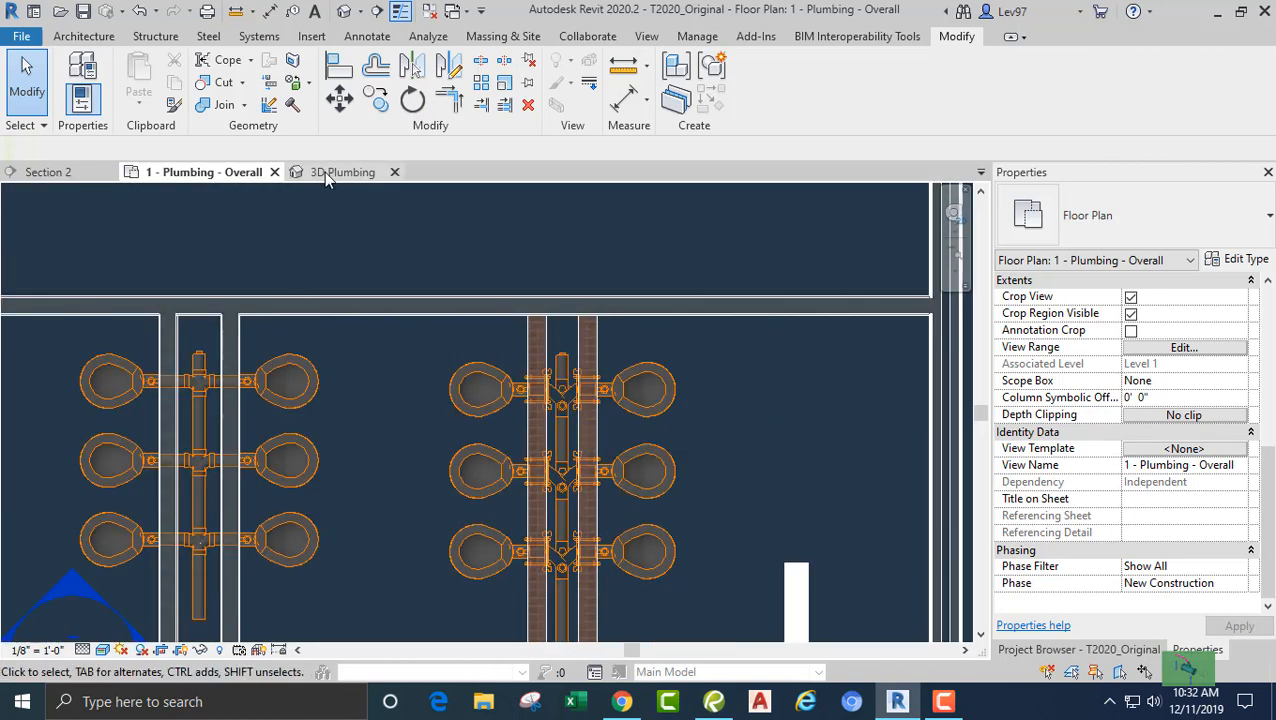
{"action": "left_click", "coordinate": [324, 171]}
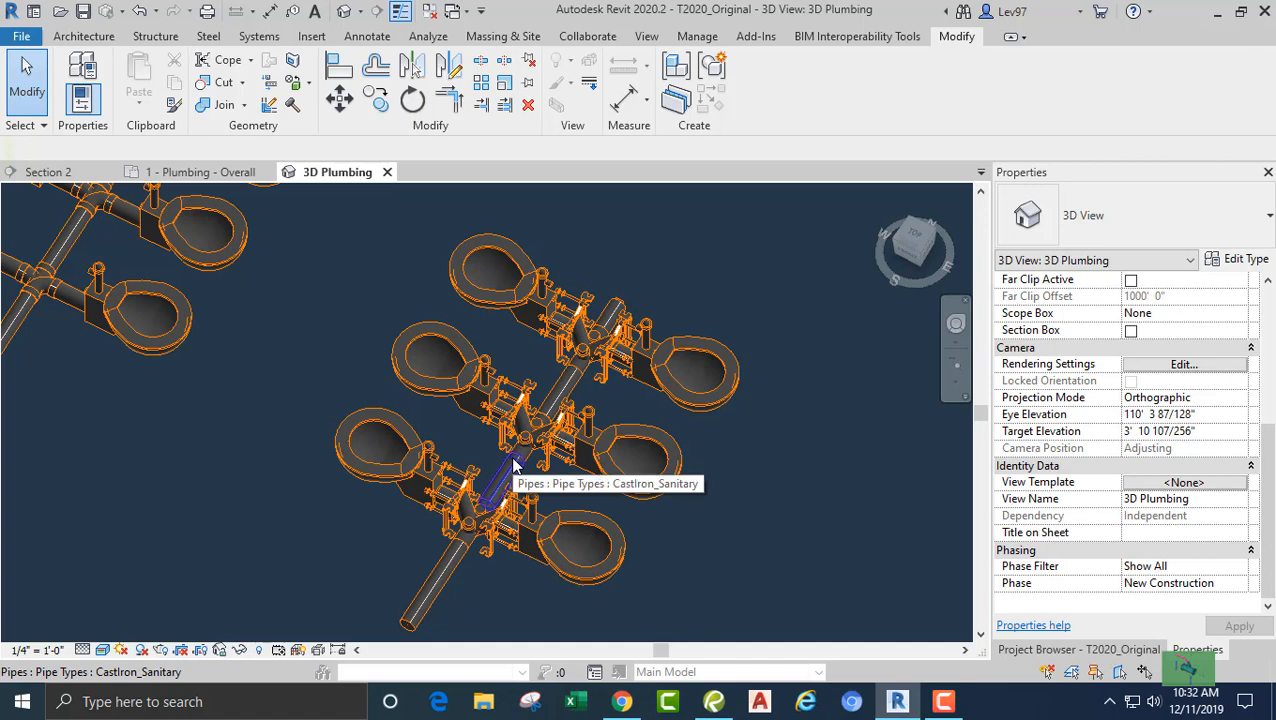
{"action": "scroll", "coordinate": [450, 460], "scroll_direction": "down", "scroll_amount": 3}
{"action": "middle_click_drag", "start_coordinate": [400, 447], "coordinate": [520, 566]}
{"action": "left_click", "coordinate": [152, 175]}
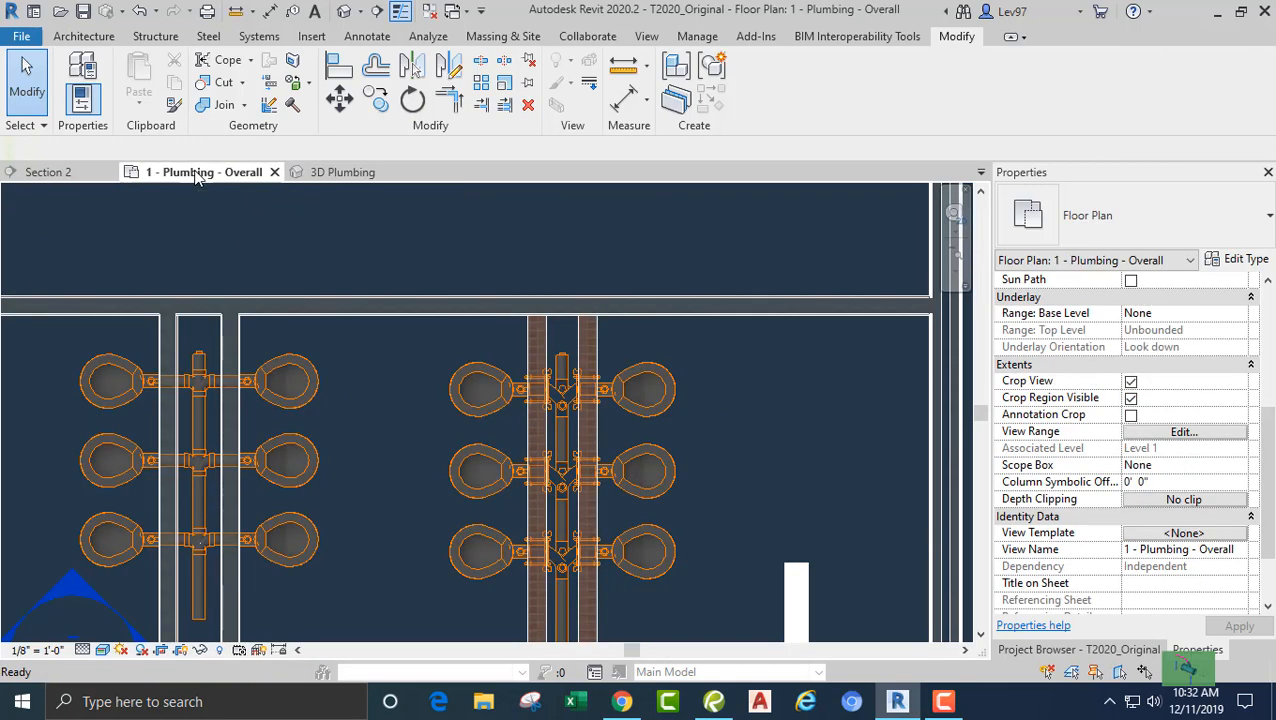
{"action": "scroll", "coordinate": [316, 373], "scroll_direction": "up", "scroll_amount": 2}
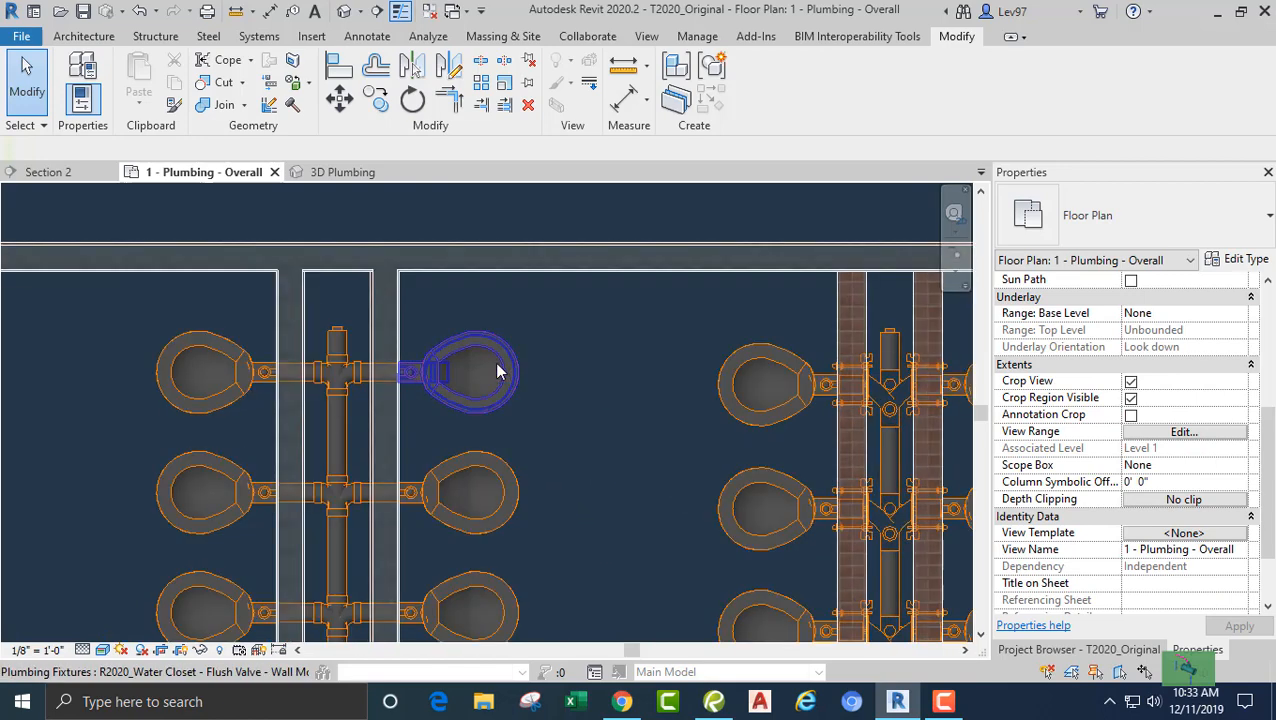
Compare the fixture units of the lowest main pipe in the double-fitting layout with those of the lowest main pipe in the fixture-support layout.
{"action": "scroll", "coordinate": [608, 474], "scroll_direction": "down", "scroll_amount": 2}
{"action": "middle_click_drag", "start_coordinate": [612, 484], "coordinate": [537, 412]}
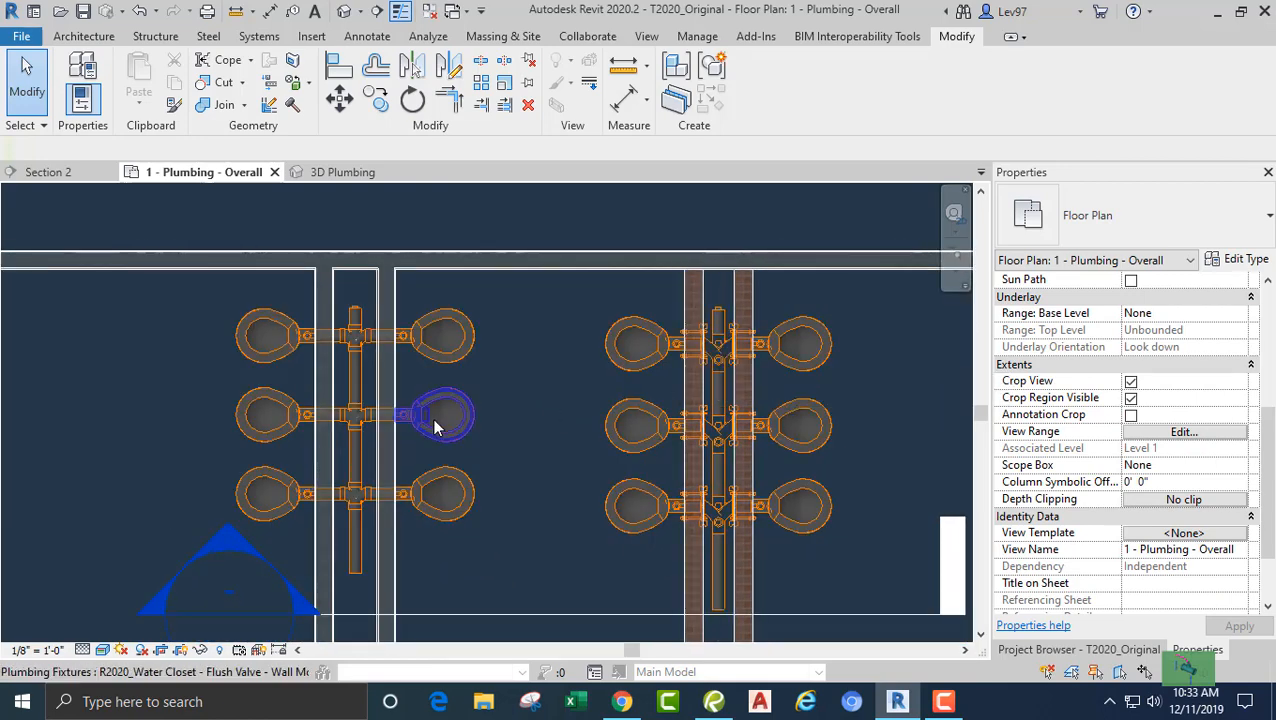
{"action": "middle_click_drag", "start_coordinate": [467, 502], "coordinate": [509, 446]}
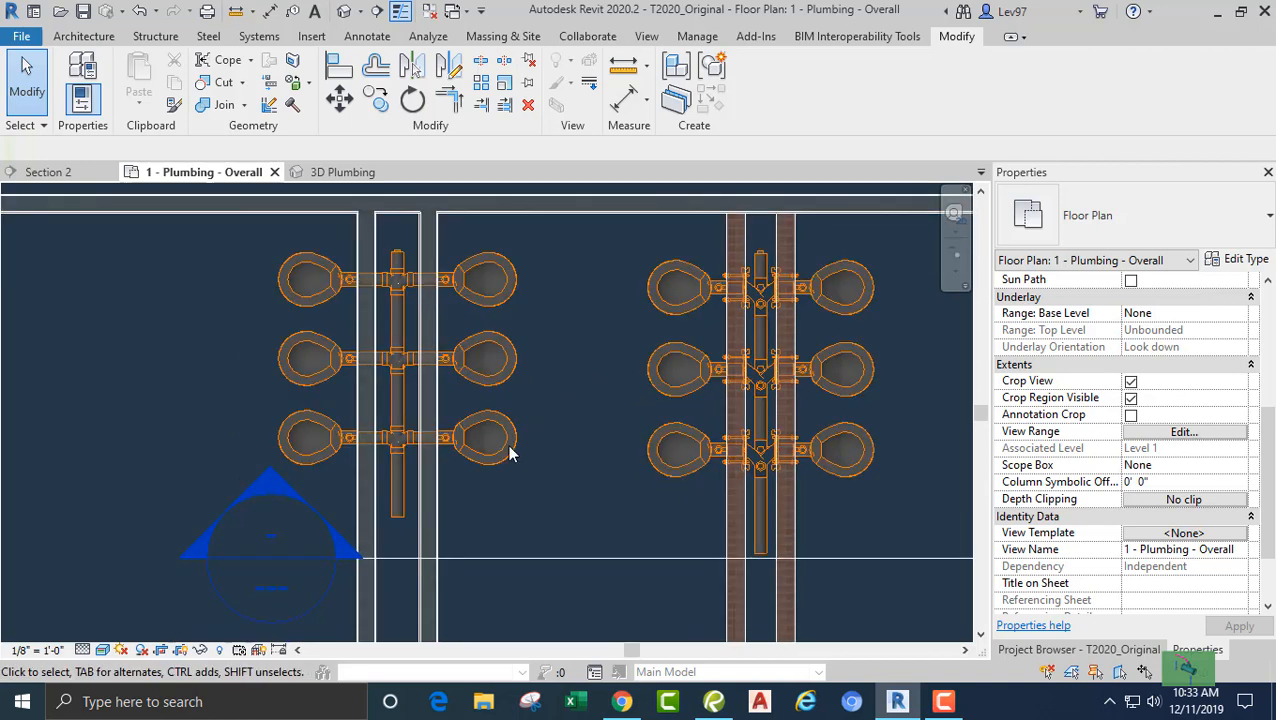
{"action": "left_click", "coordinate": [394, 492]}
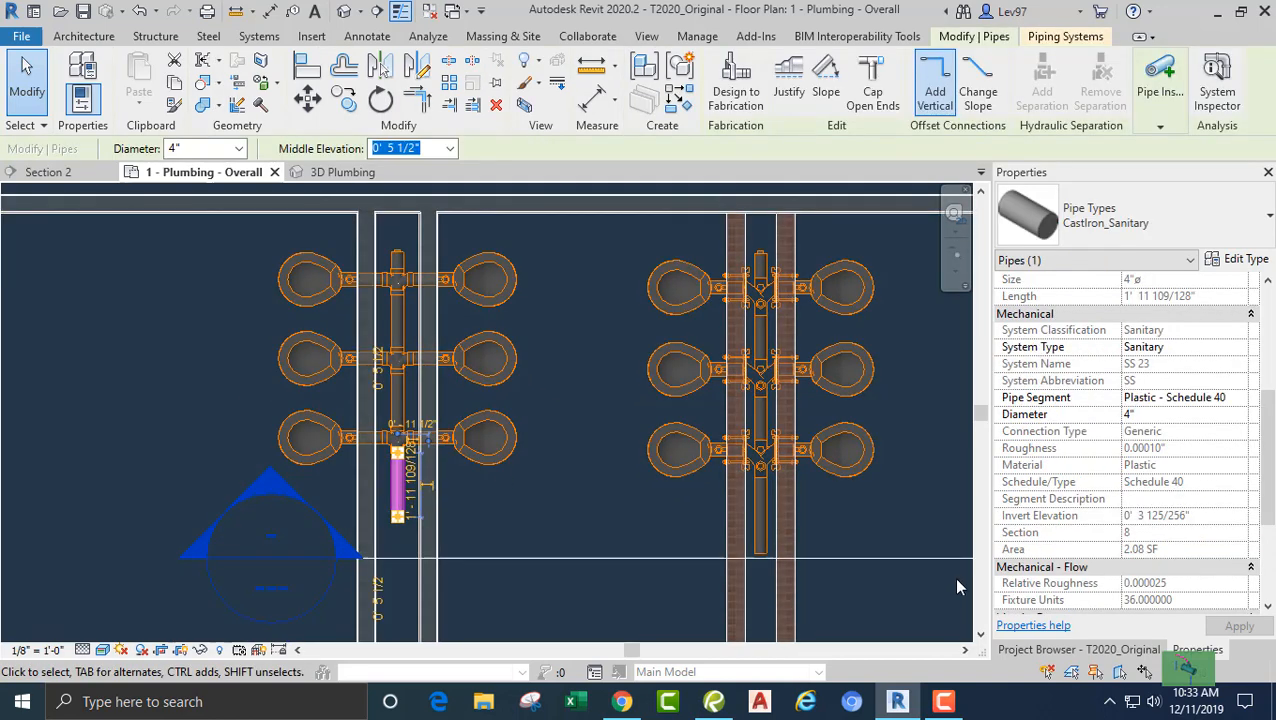
{"action": "scroll", "coordinate": [1145, 548], "scroll_direction": "down", "scroll_amount": 1}
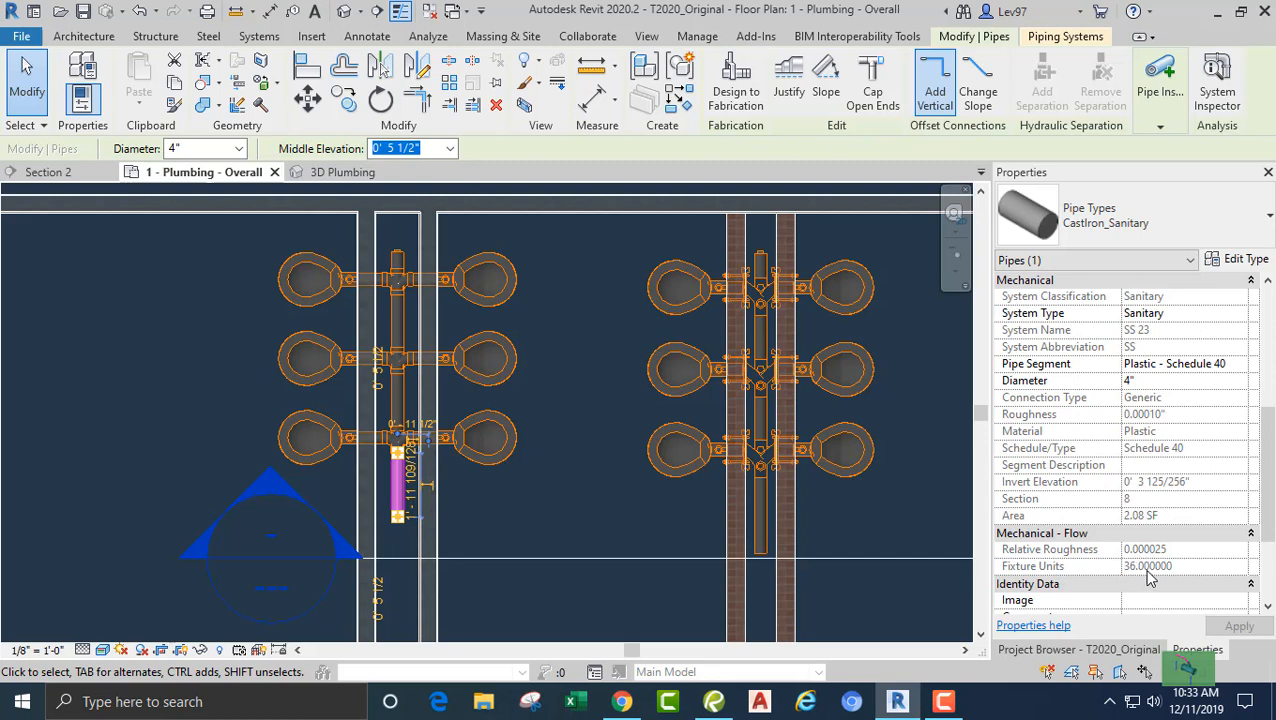
{"action": "left_click", "coordinate": [760, 520]}
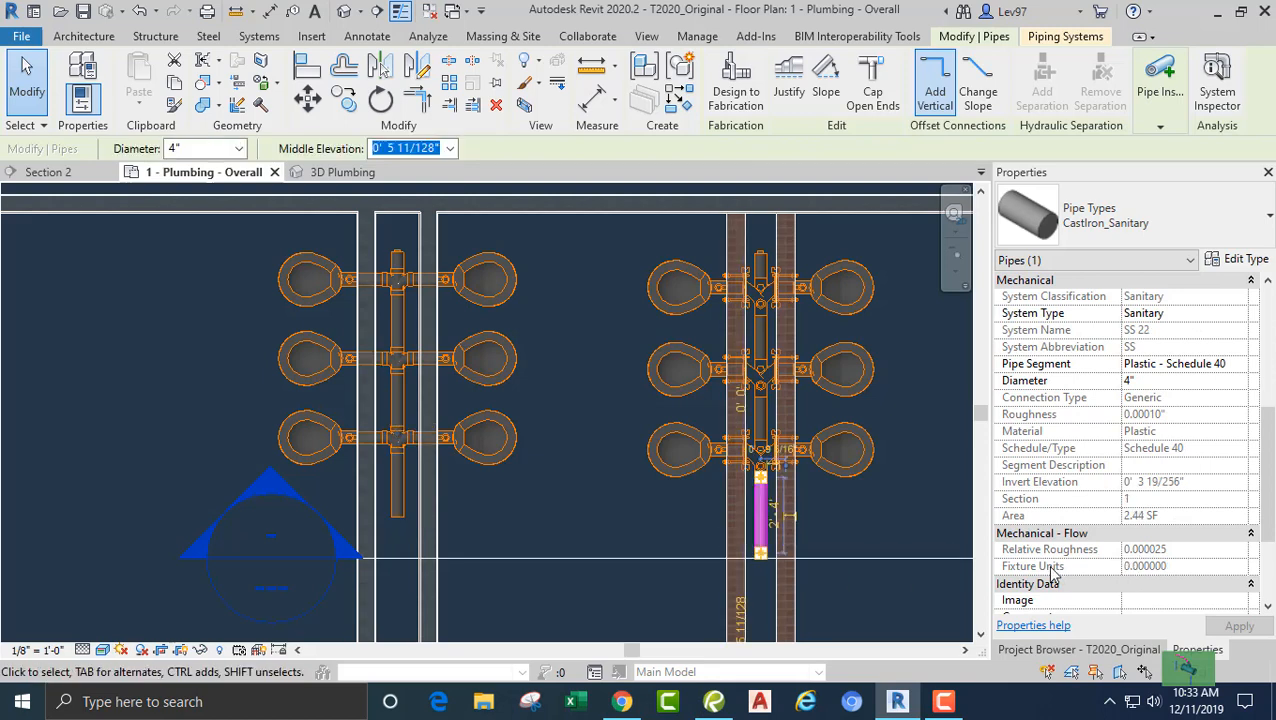
{"action": "left_click", "coordinate": [598, 461]}
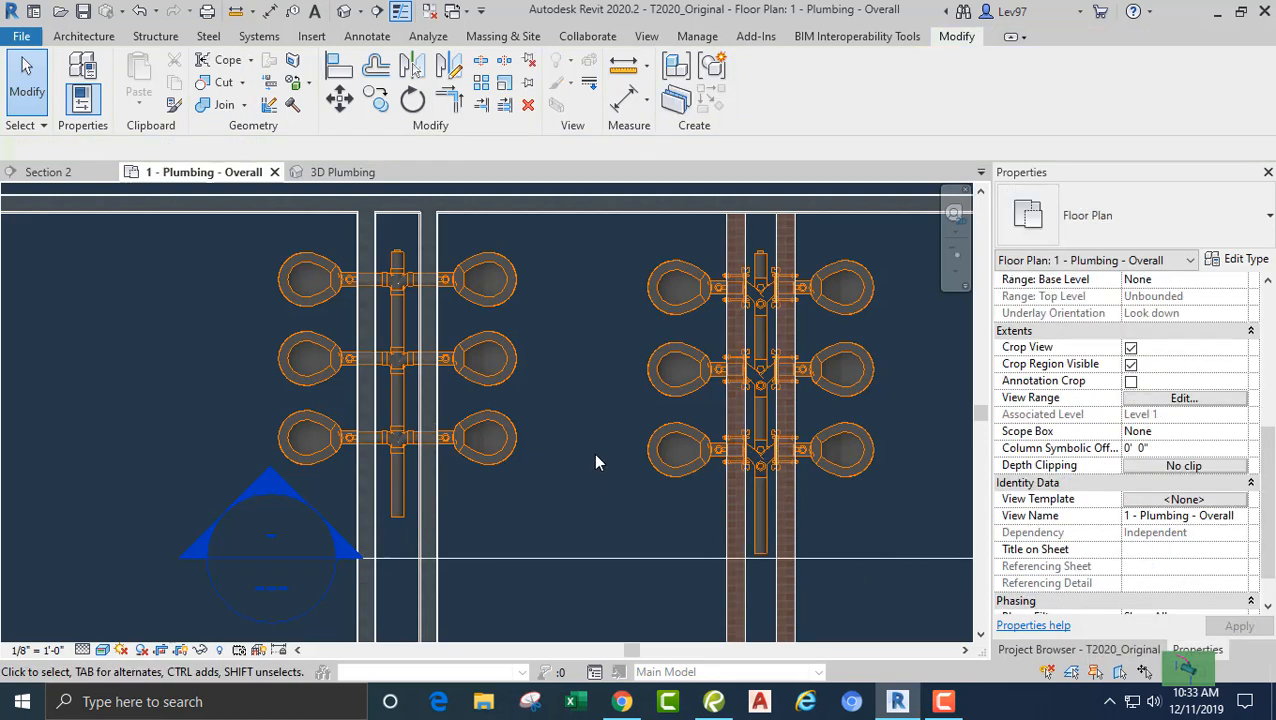
Inspect the properties of the double-fitting main's lowest pipe, its uppermost double sanitary tee, and the fixture units of the pipe just below that tee.
{"action": "middle_click_drag", "start_coordinate": [608, 469], "coordinate": [614, 491]}
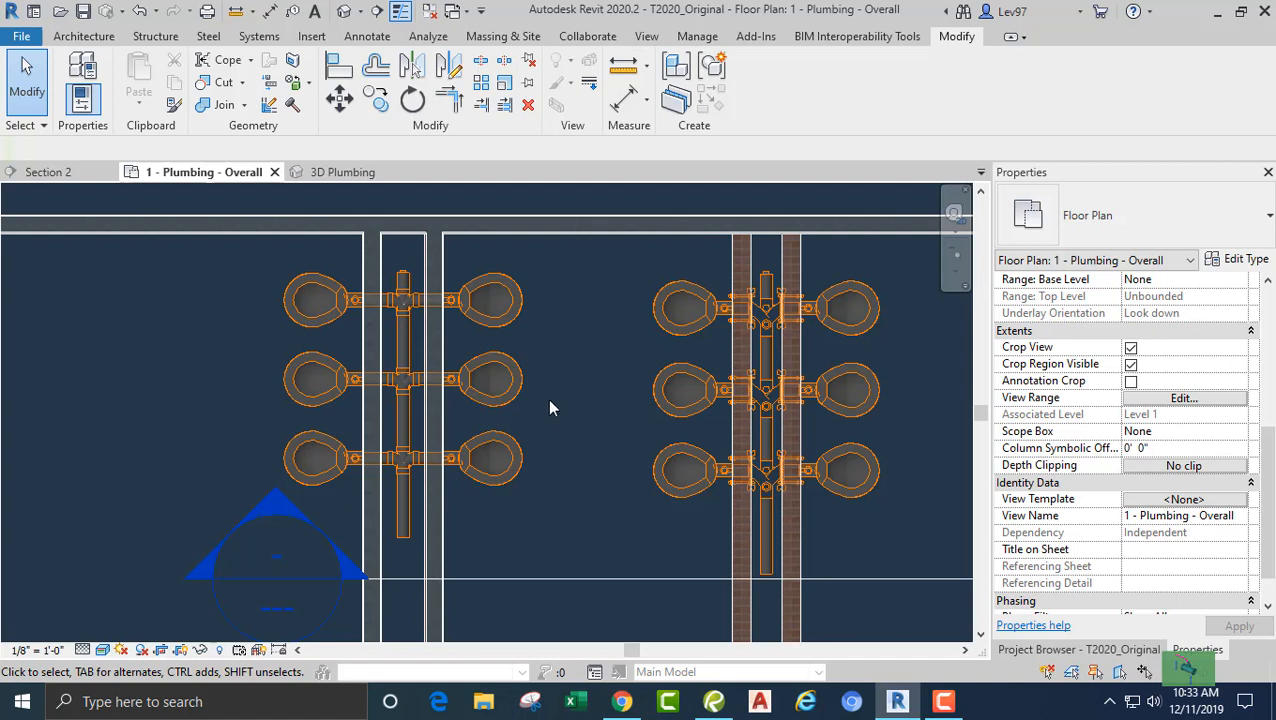
{"action": "left_click", "coordinate": [401, 512]}
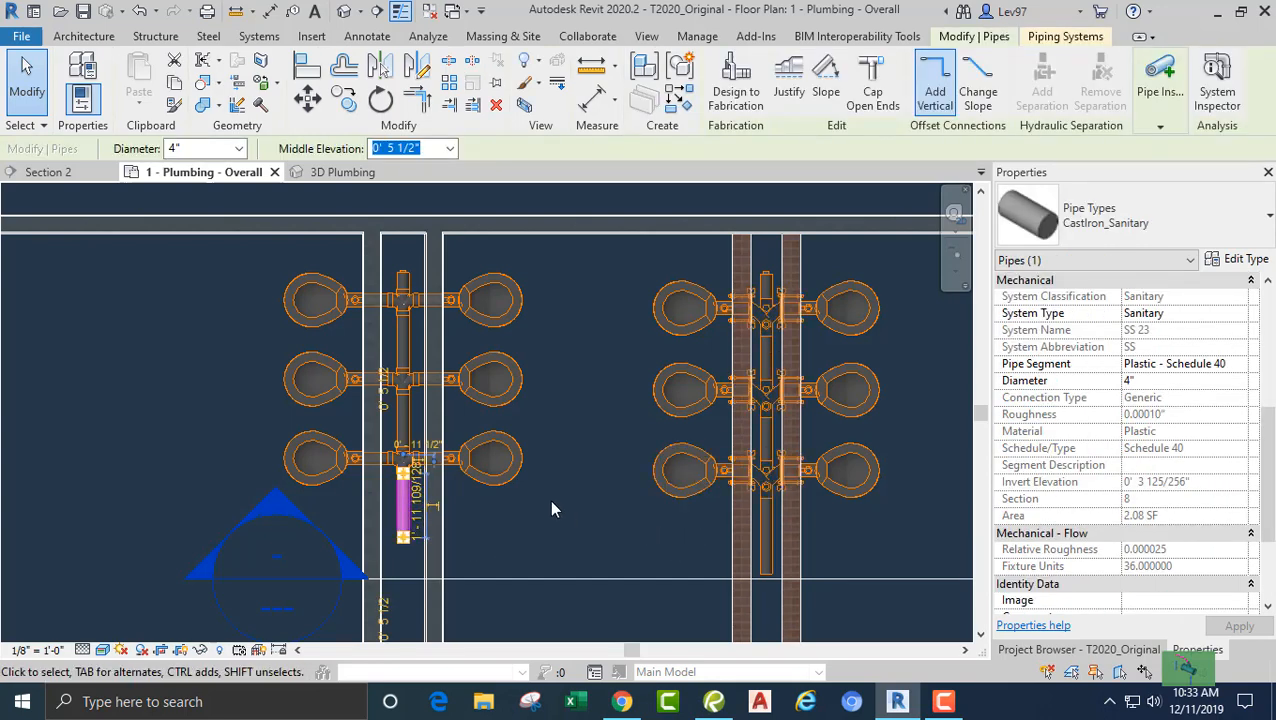
{"action": "middle_click_drag", "start_coordinate": [561, 515], "coordinate": [626, 560]}
{"action": "middle_click_drag", "start_coordinate": [502, 352], "coordinate": [569, 418]}
{"action": "scroll", "coordinate": [509, 434], "scroll_direction": "up", "scroll_amount": 1}
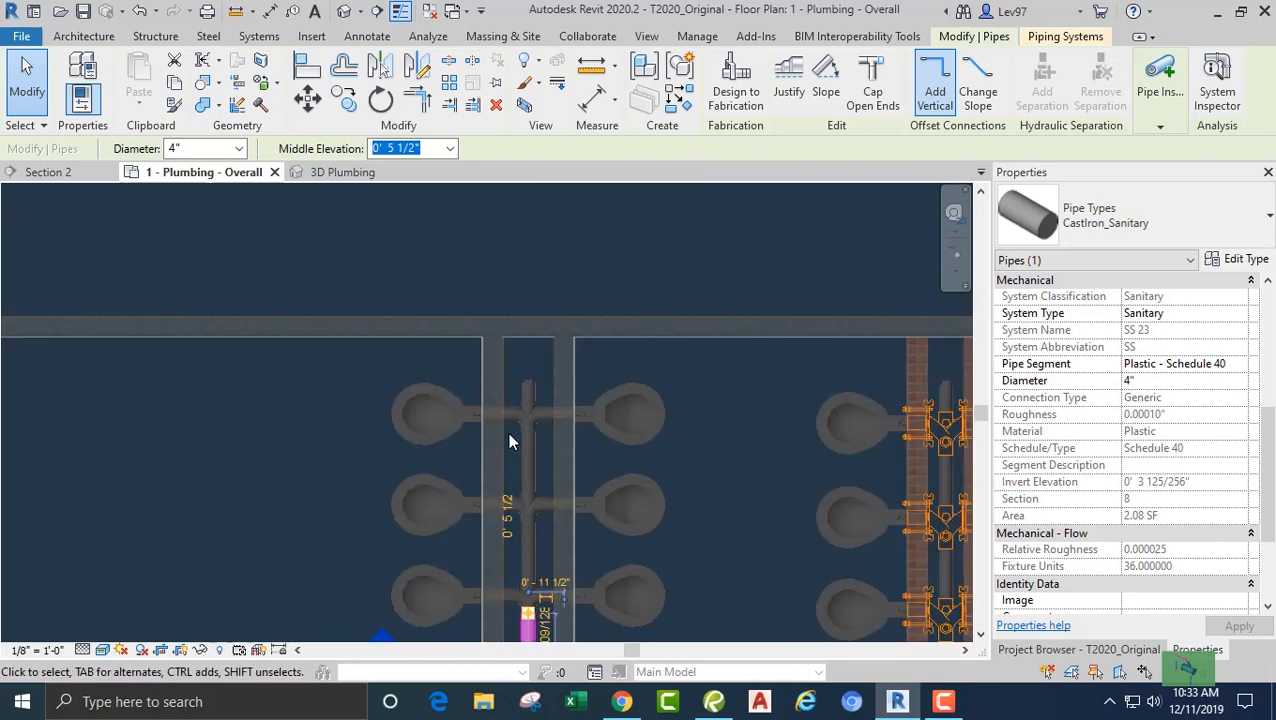
{"action": "scroll", "coordinate": [509, 441], "scroll_direction": "up", "scroll_amount": 1}
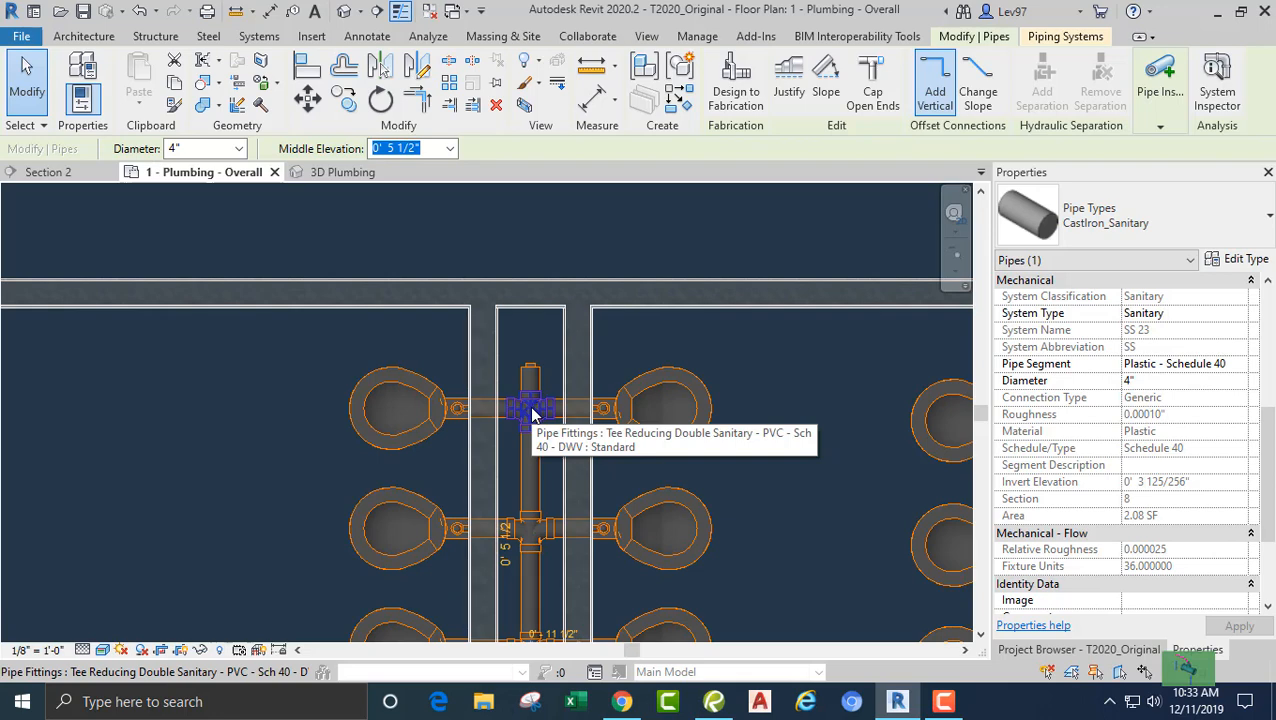
{"action": "left_click", "coordinate": [531, 411]}
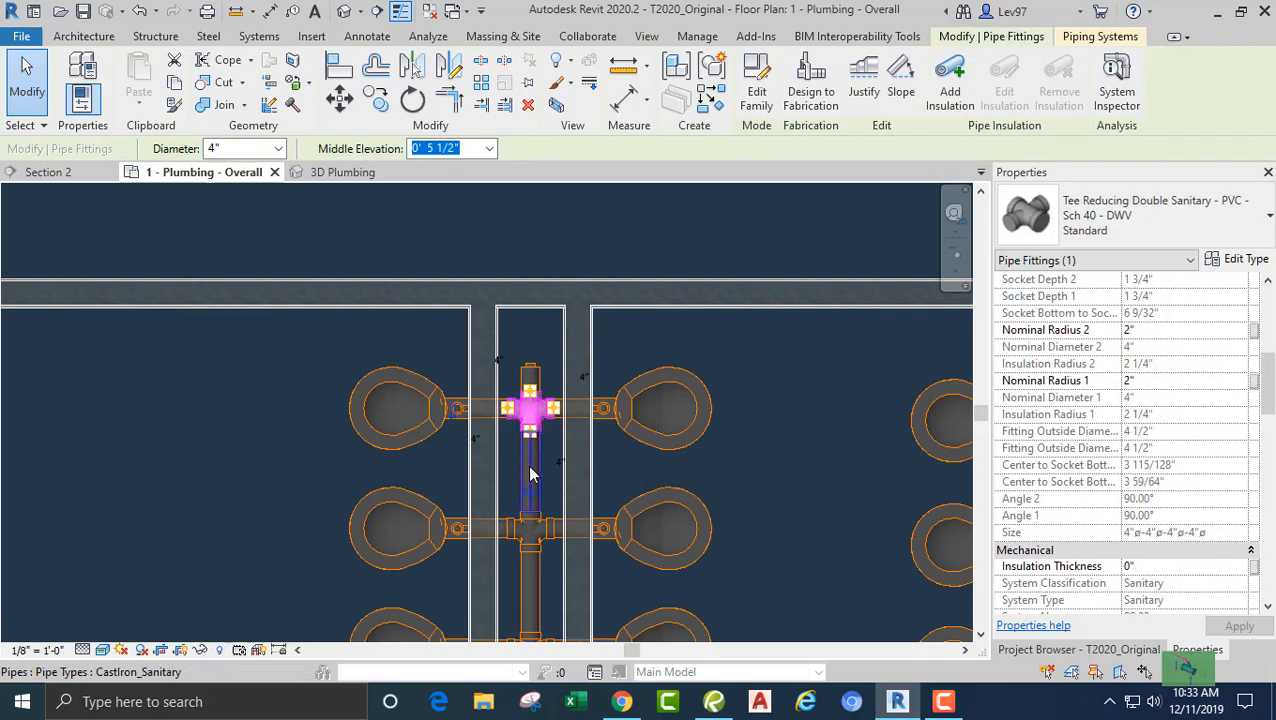
{"action": "left_click", "coordinate": [530, 464]}
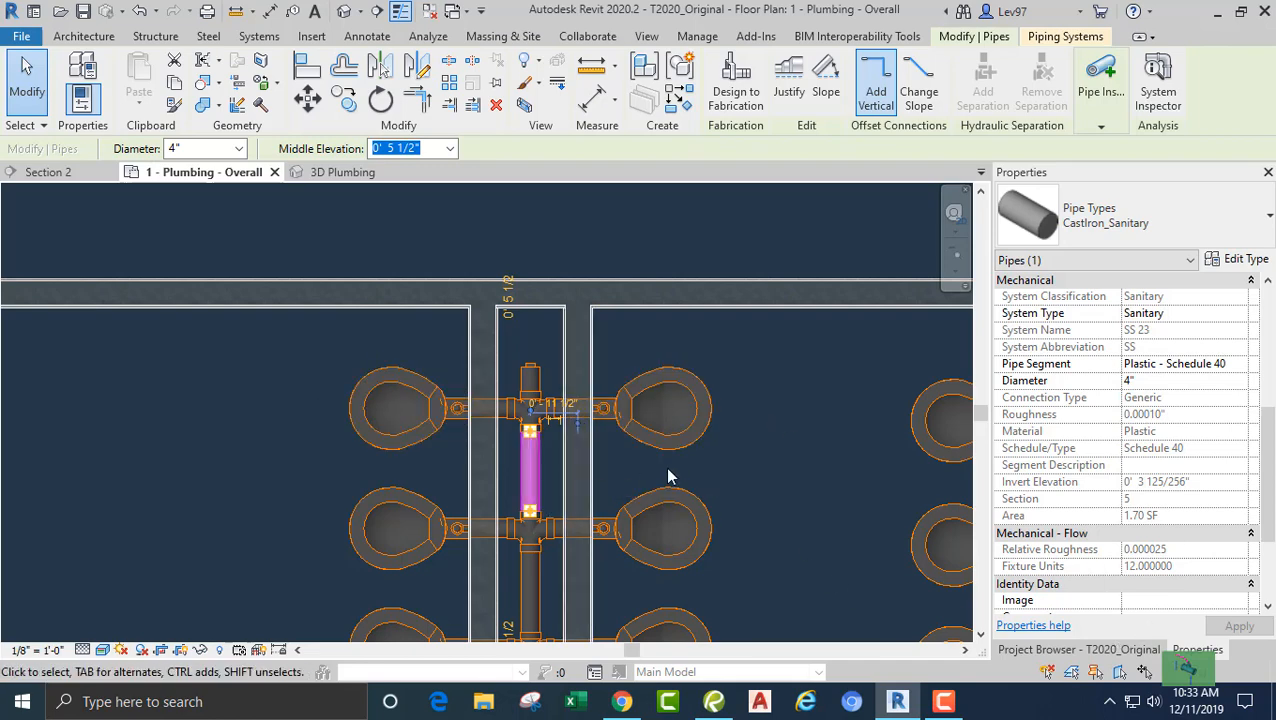
{"action": "scroll", "coordinate": [600, 572], "scroll_direction": "down", "scroll_amount": 1}
{"action": "middle_click_drag", "start_coordinate": [608, 571], "coordinate": [559, 272]}
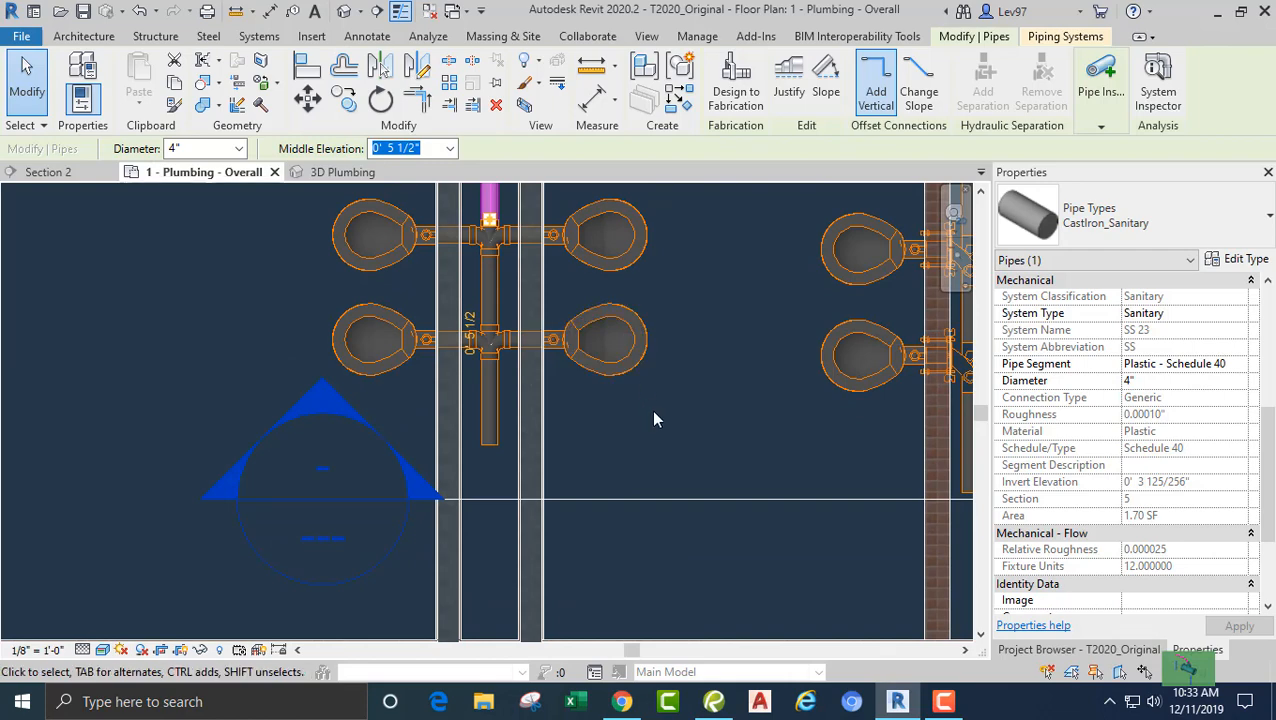
{"action": "middle_click_drag", "start_coordinate": [706, 390], "coordinate": [510, 452]}
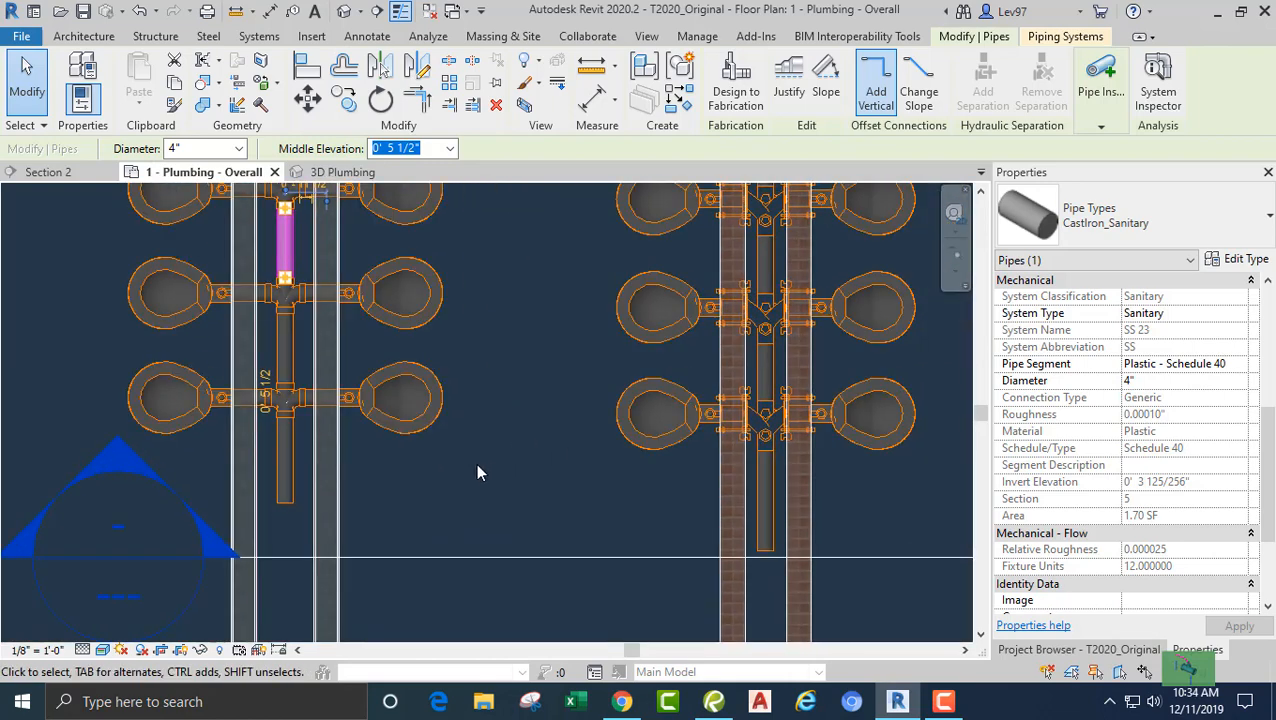
{"action": "middle_click_drag", "start_coordinate": [481, 343], "coordinate": [553, 453]}
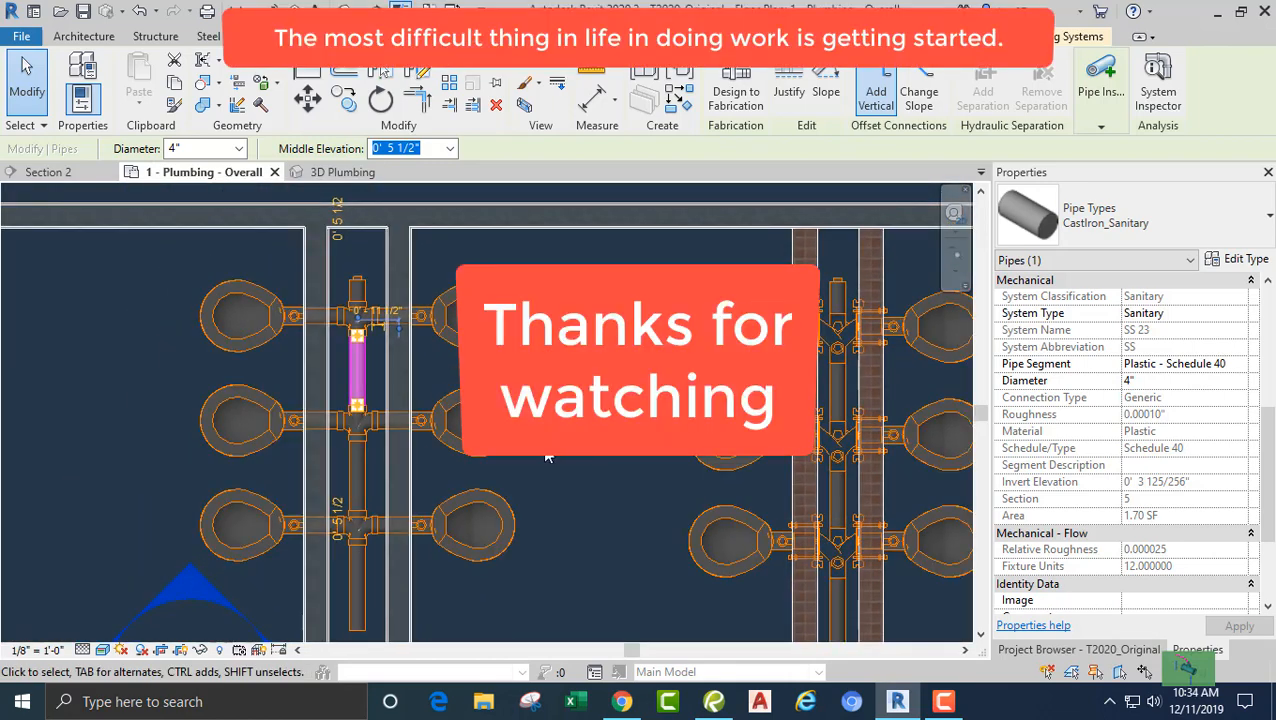